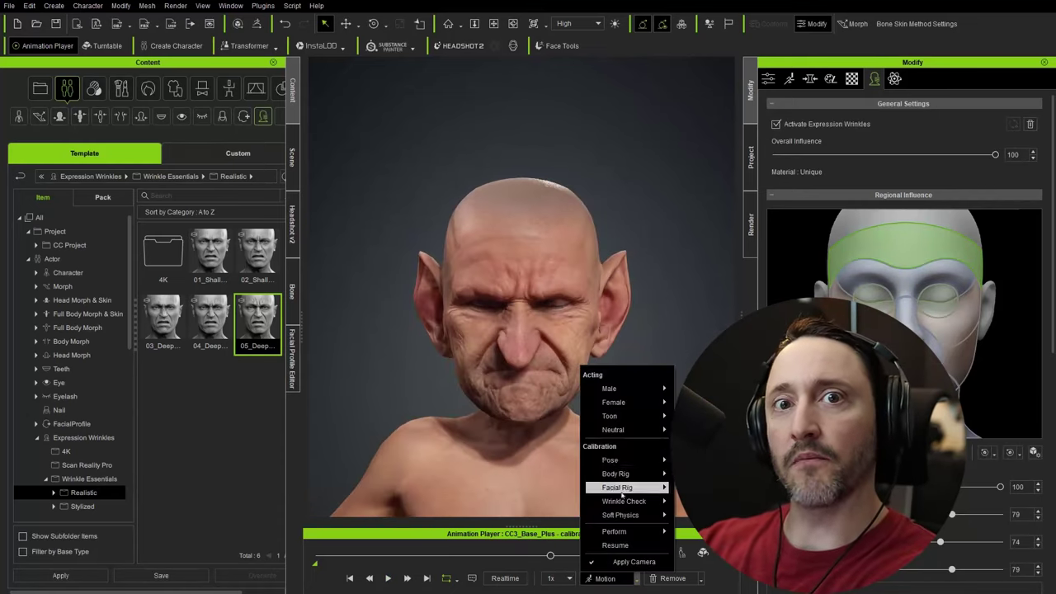
- Open the Facial Rig calibration motions for the animated character
click(667, 479)
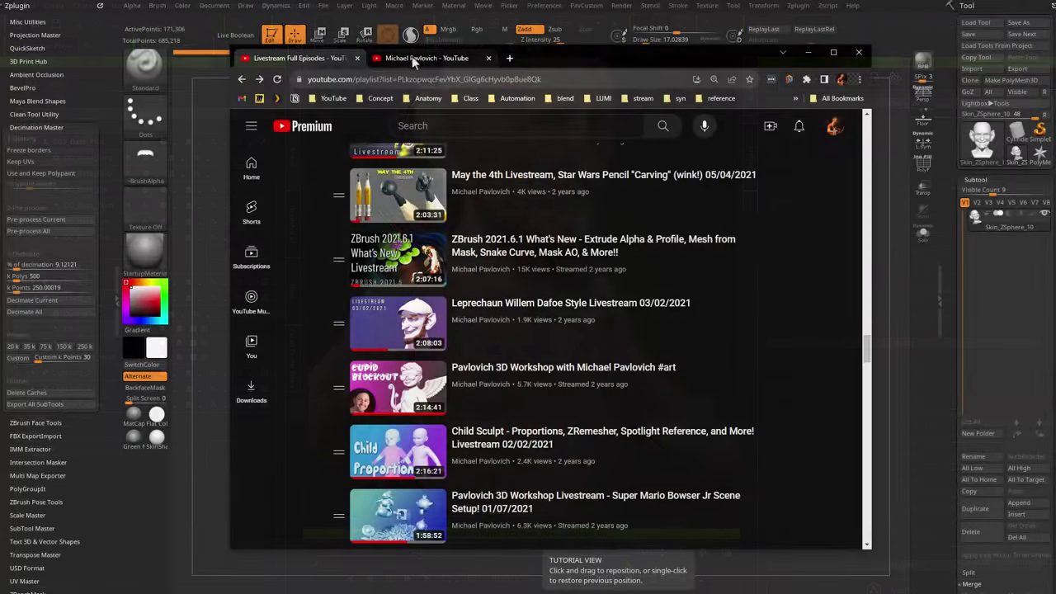
- Open the ZBrush Mesh & Reallusion Character Creator Workflow playlist from the channel's playlists and look through its videos
click(425, 56)
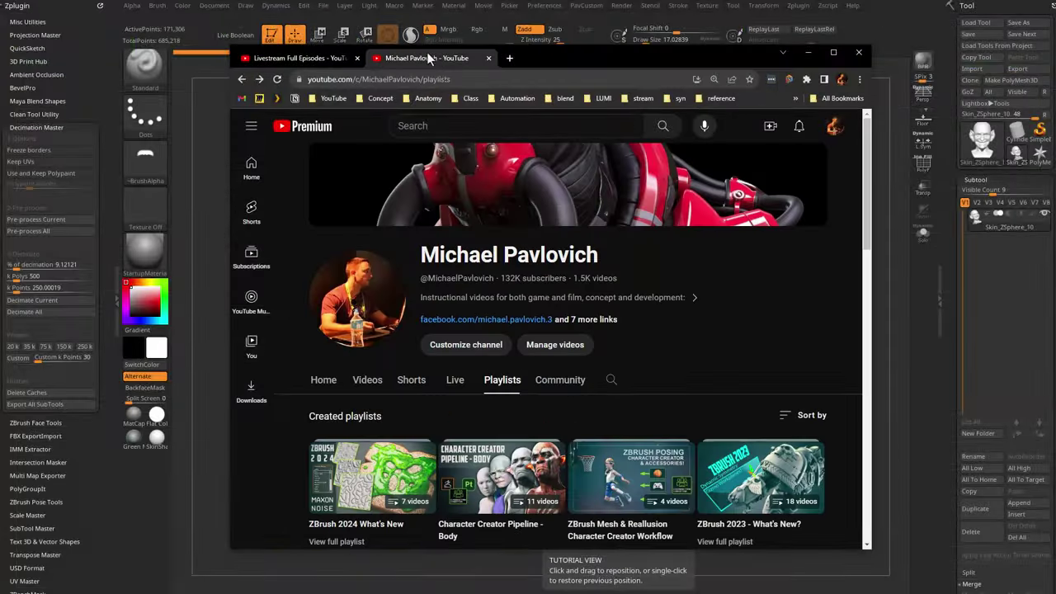
scroll(518, 421, down, 2)
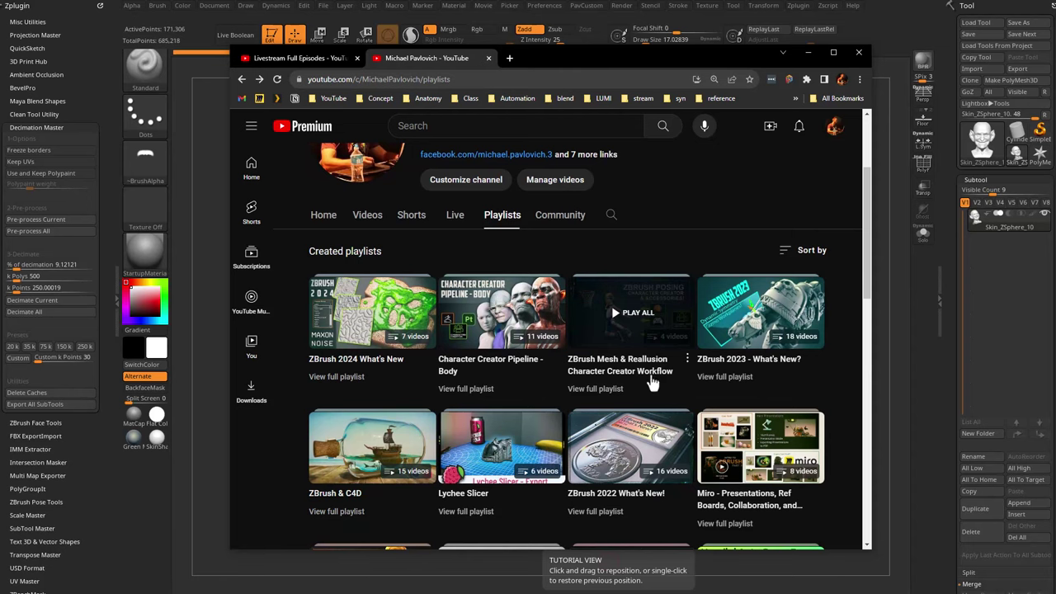
click(595, 388)
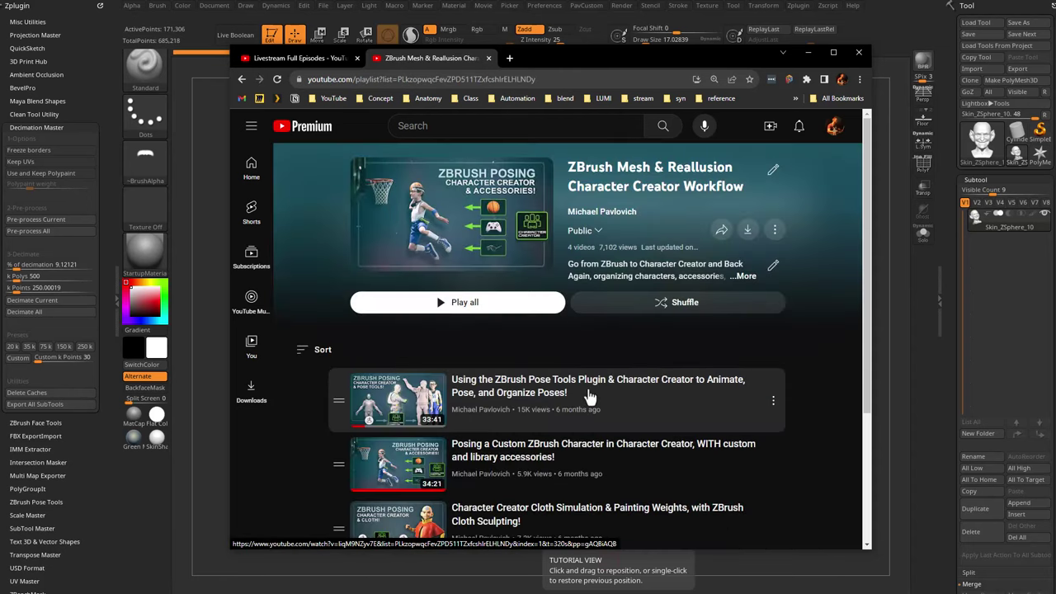
scroll(534, 322, down, 2)
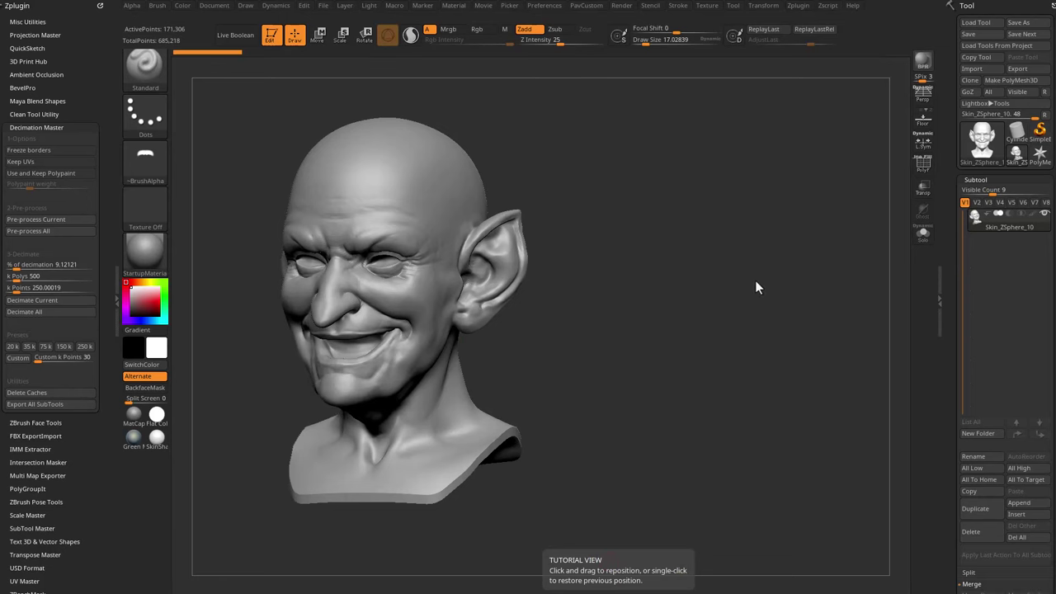
click(756, 281)
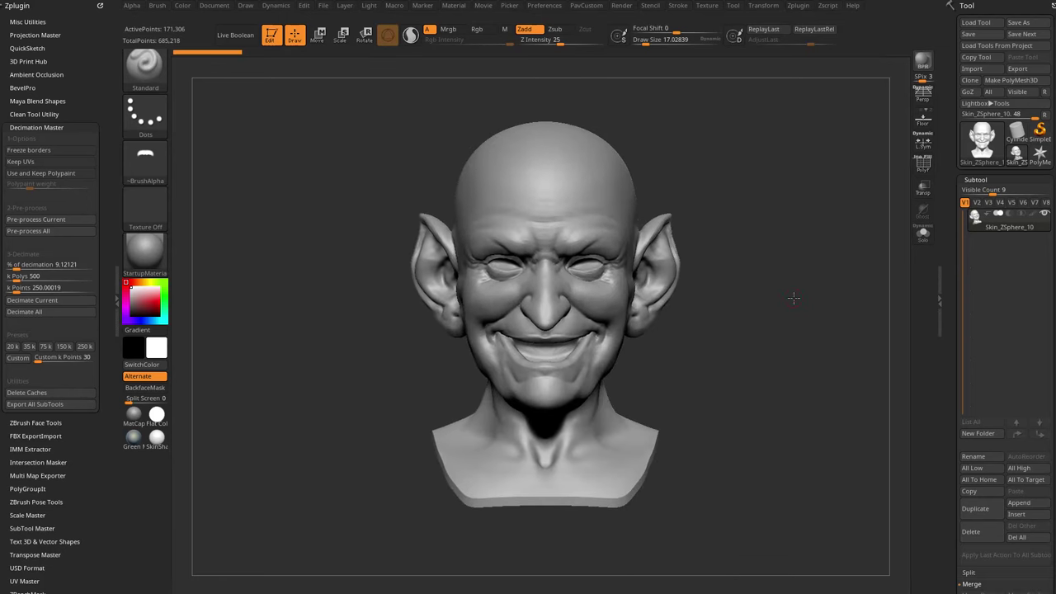
drag(777, 223, 722, 231)
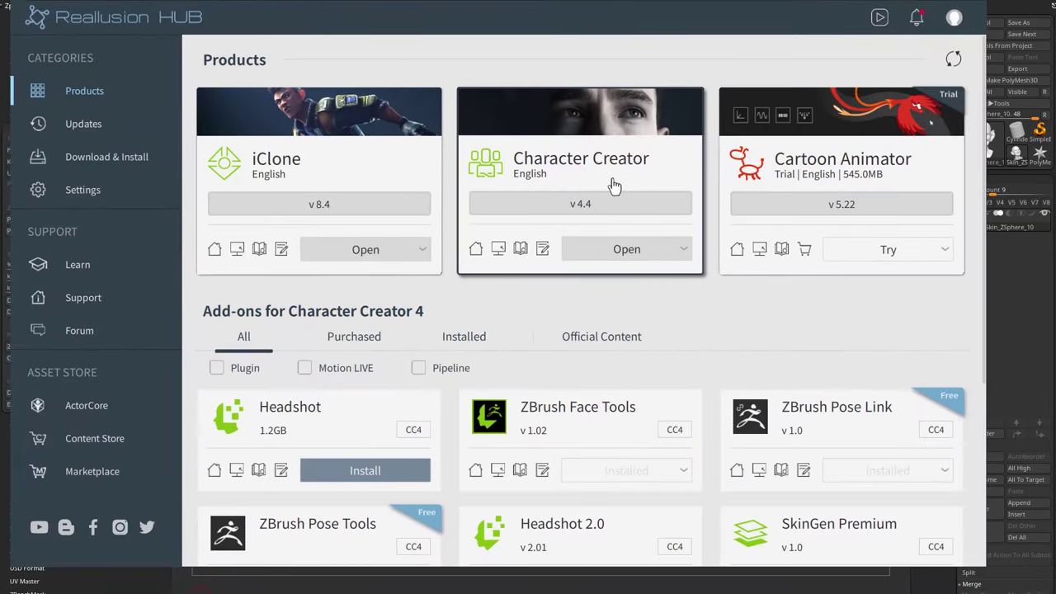
- Look through the iClone, Cartoon Animator and Character Creator products in Reallusion Hub and review the Character Creator 4 add-ons
click(354, 129)
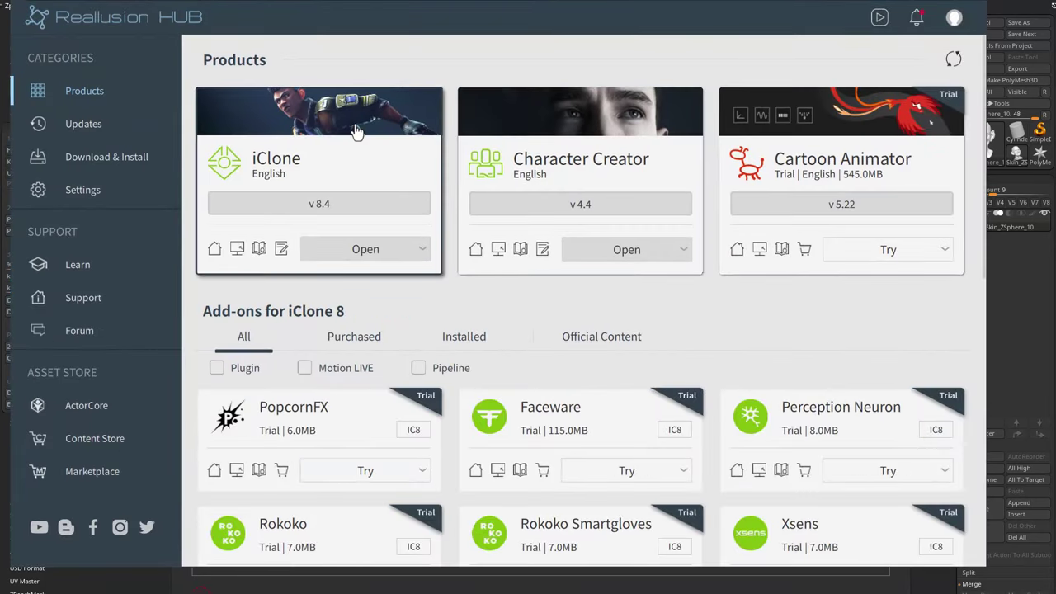
click(771, 132)
click(598, 112)
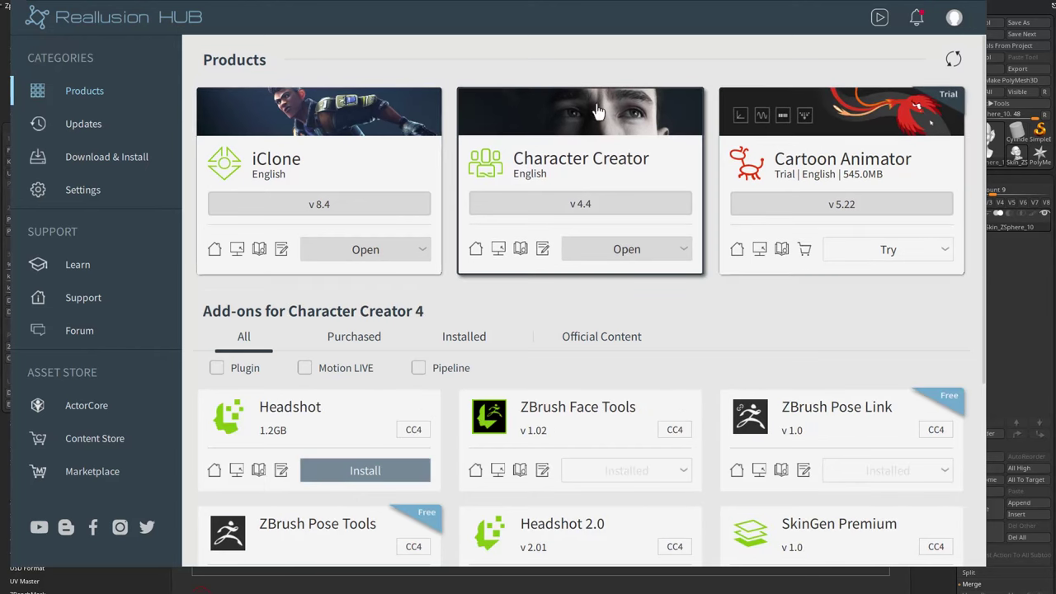
scroll(245, 338, down, 2)
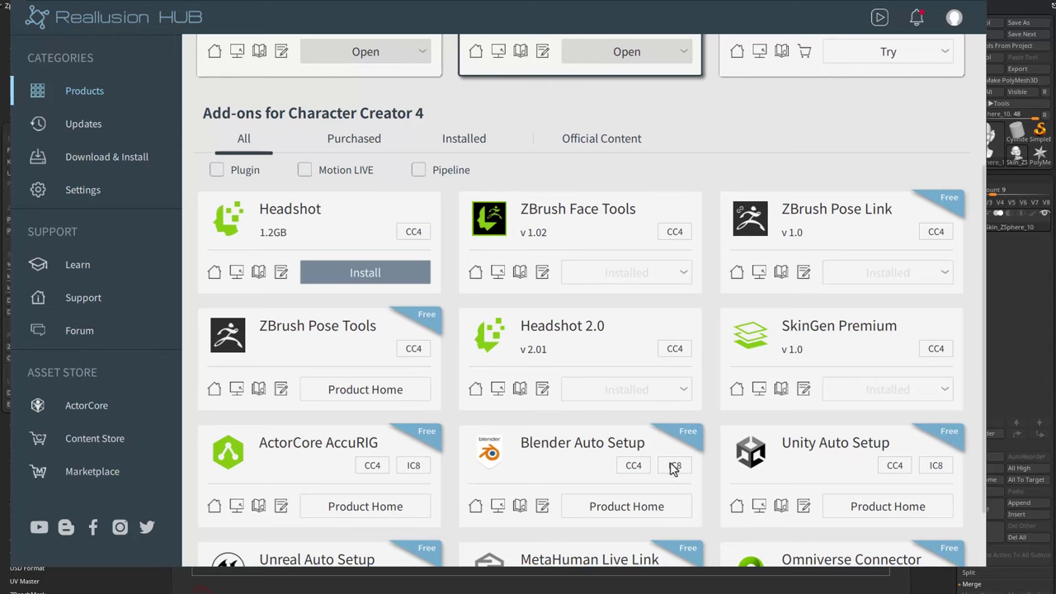
scroll(667, 472, up, 2)
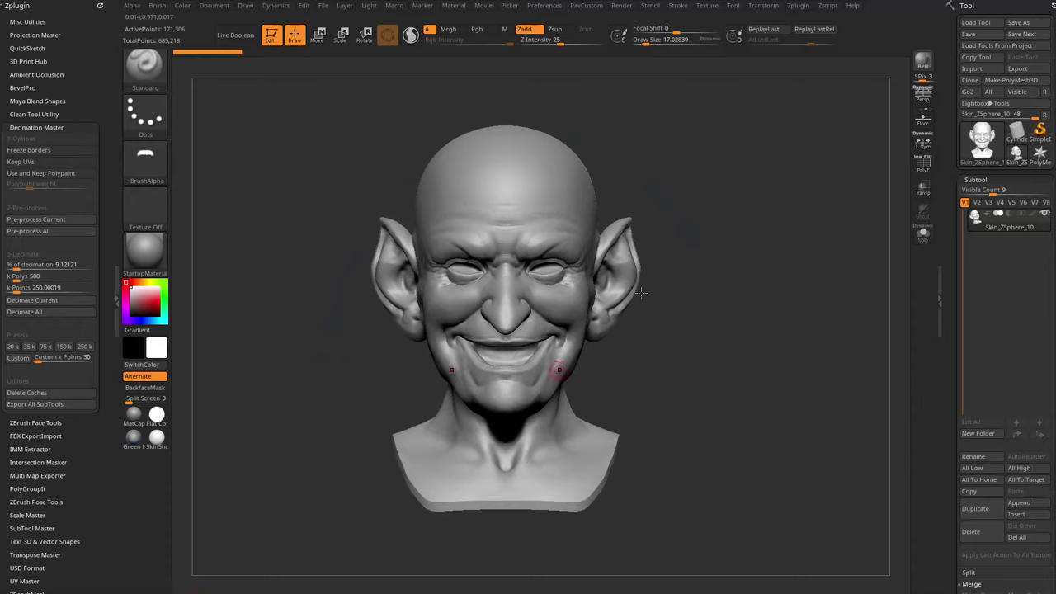
mouse_move(558, 367)
mouse_down()
mouse_move(737, 309)
mouse_move(714, 238)
mouse_move(349, 215)
mouse_move(610, 253)
mouse_move(632, 306)
mouse_up()
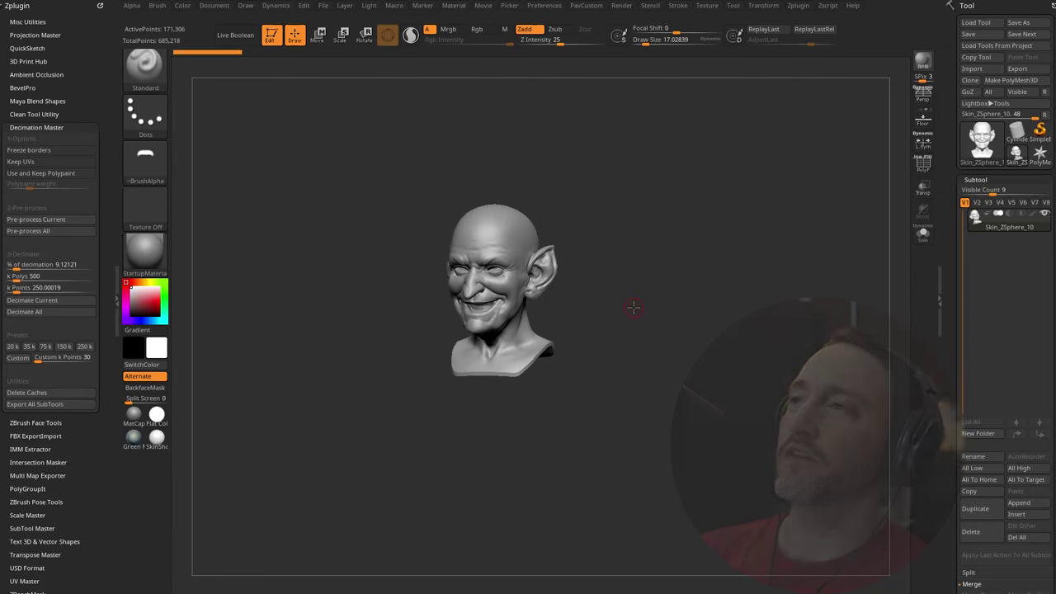
mouse_move(598, 323)
mouse_down()
mouse_move(564, 316)
mouse_move(582, 271)
mouse_up()
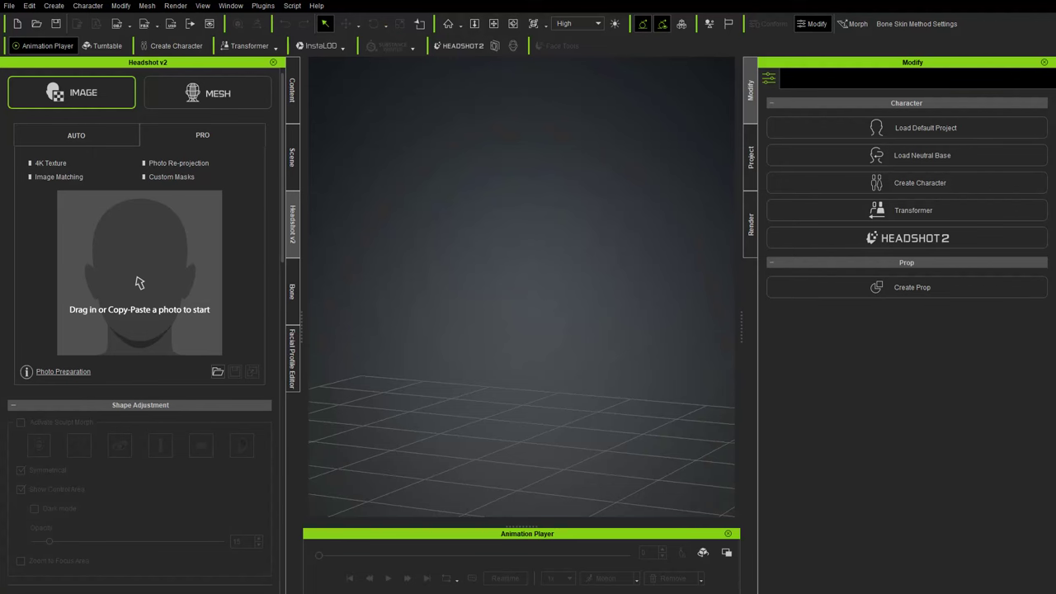
- Show the content library and load the neutral base character in Character Creator
click(293, 76)
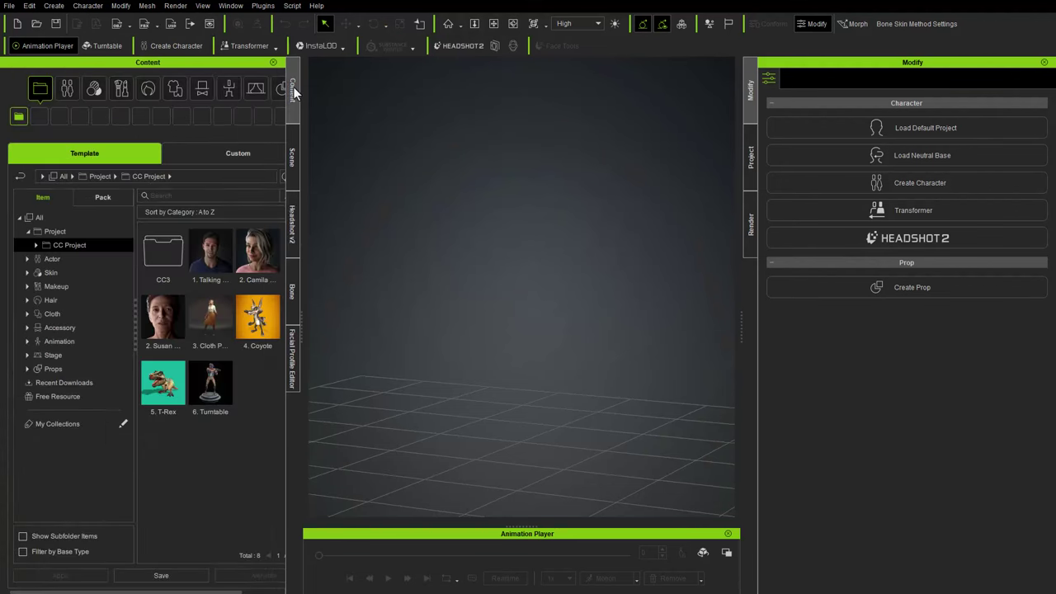
click(918, 153)
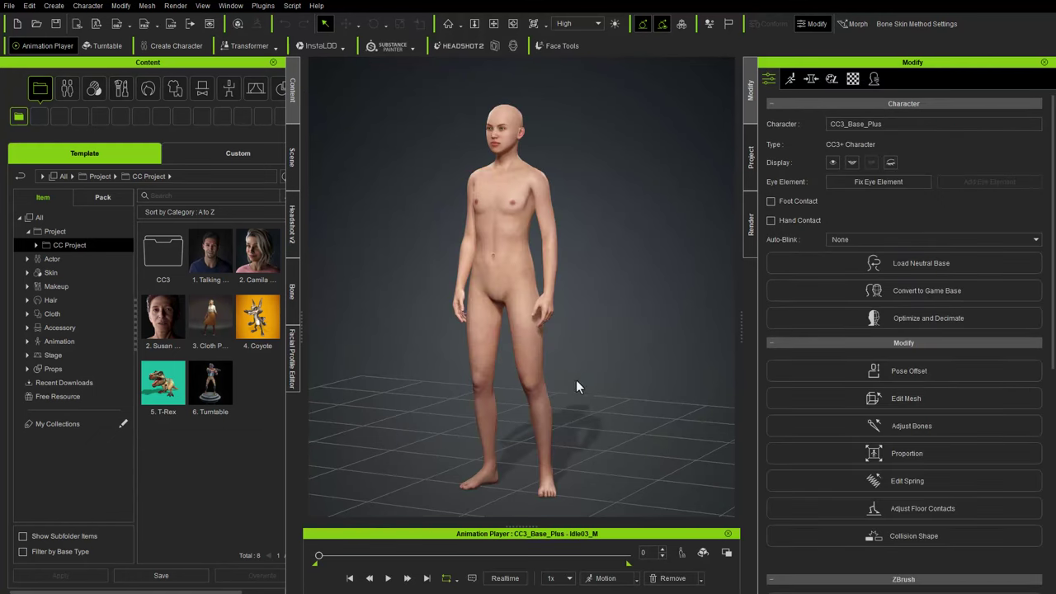
- Select the CC3_Base_Plus character with all its component meshes and send it to ZBrush in A-Pose using GoZ
click(290, 142)
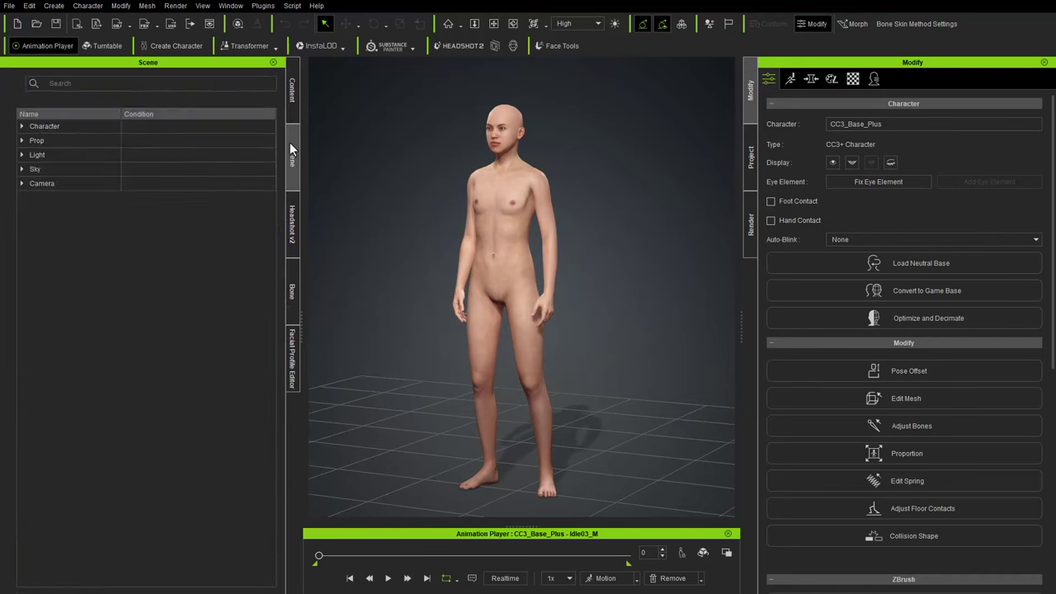
click(22, 128)
click(33, 143)
click(77, 142)
shift+click(88, 236)
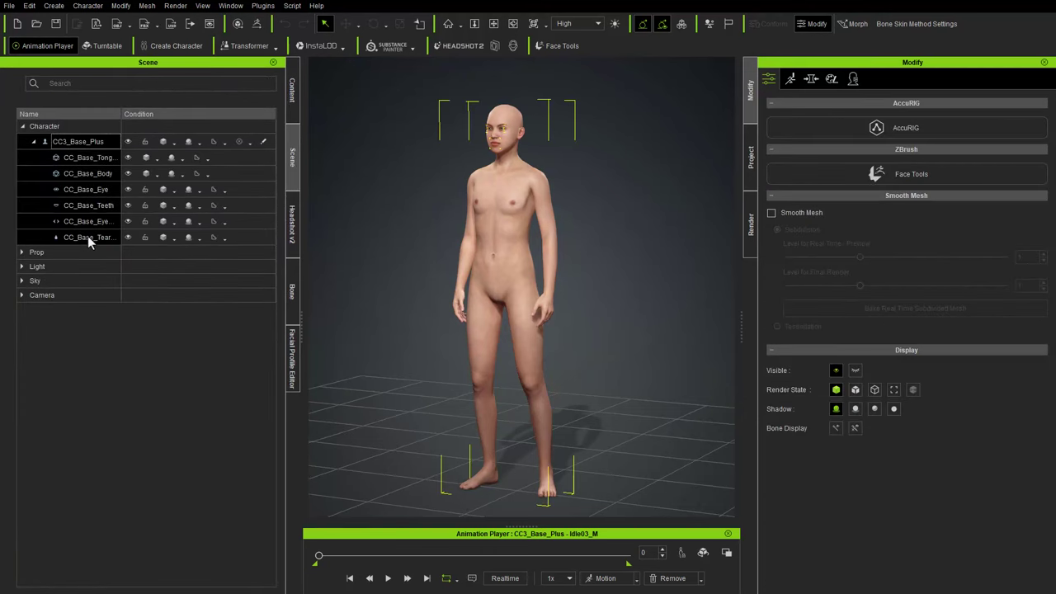
click(95, 143)
shift+click(106, 235)
click(257, 25)
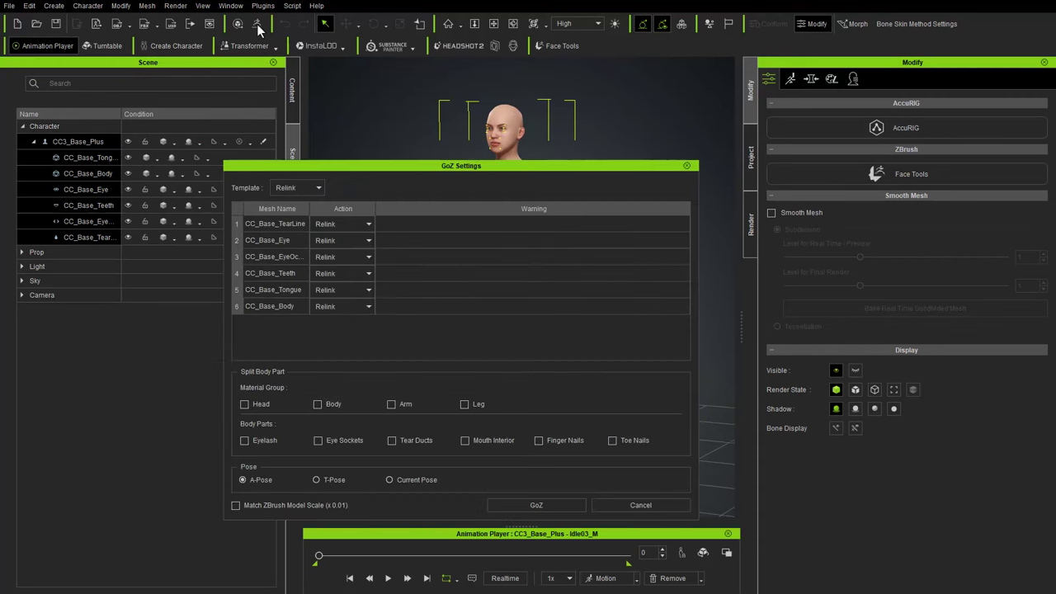
click(296, 201)
click(533, 507)
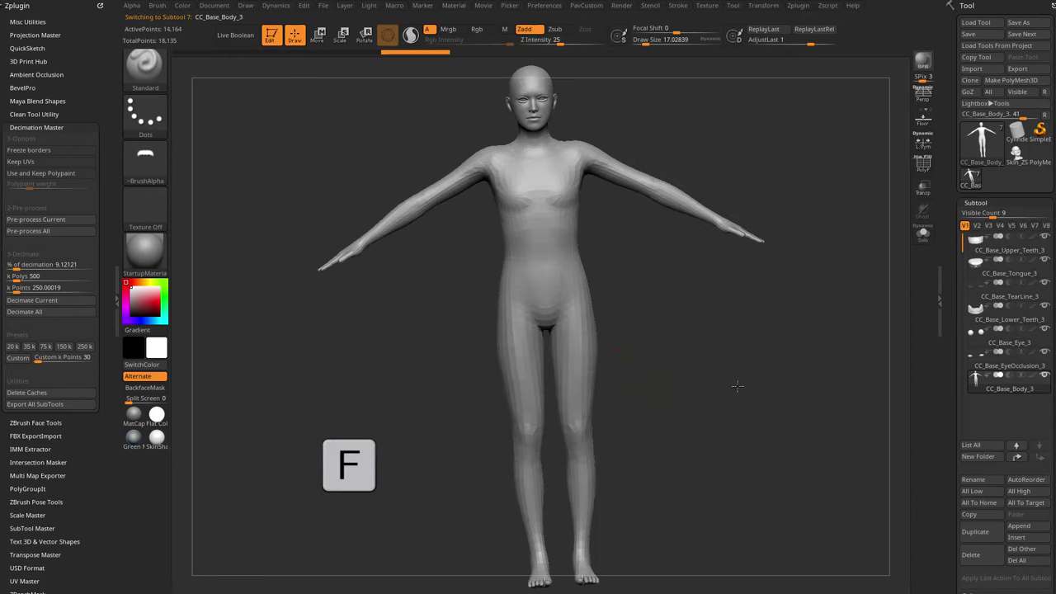
- Delete every subtool except CC_Base_Body_3
drag(754, 396, 921, 394)
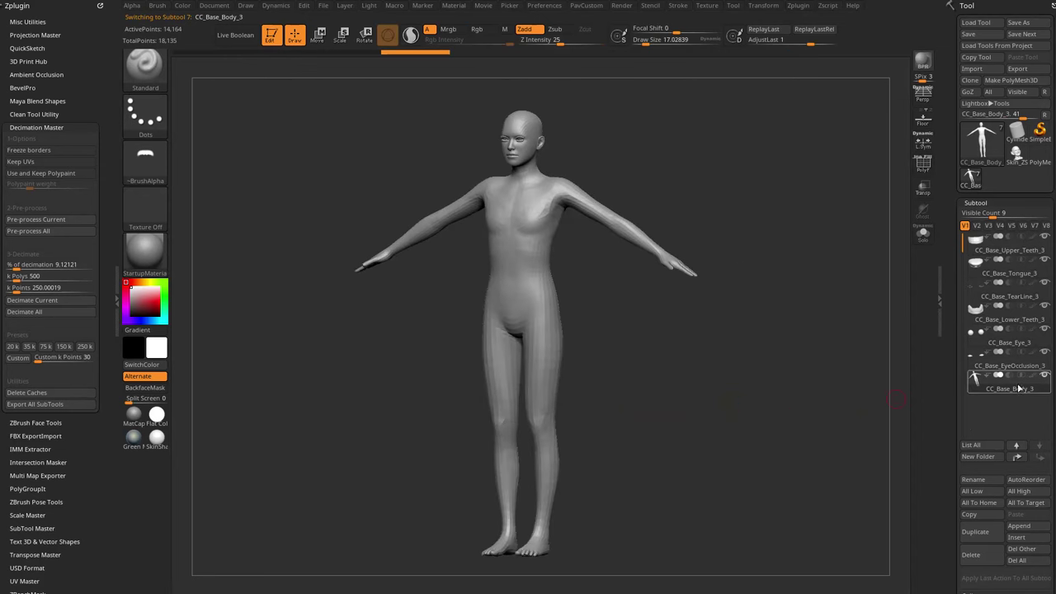
scroll(948, 404, down, 2)
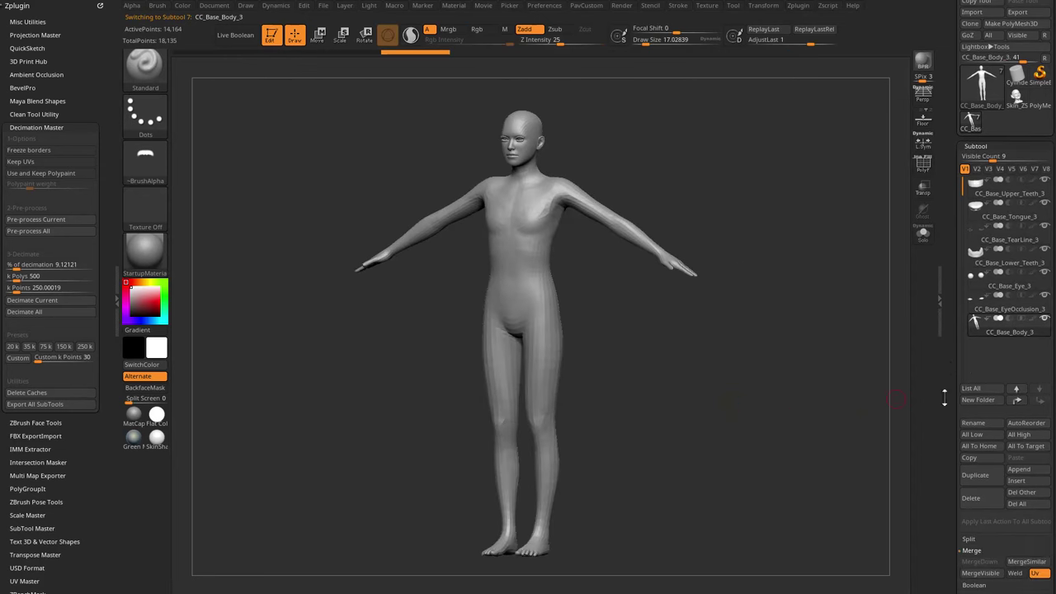
click(1016, 504)
- Insert the sculpted goblin-like head as a new subtool beneath CC_Base_Body_3
shift+drag(720, 203, 740, 202)
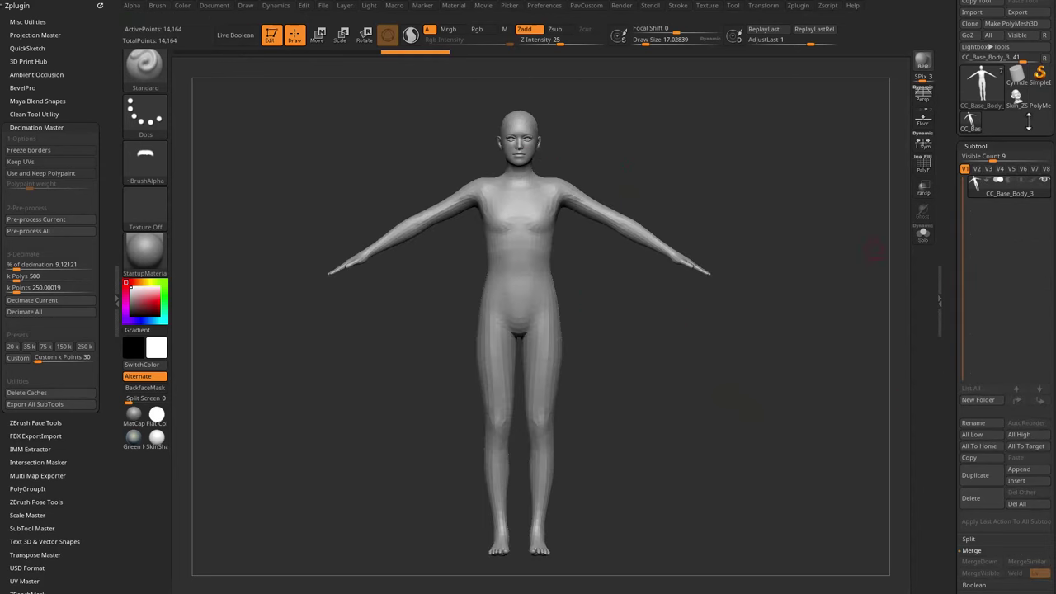
click(1013, 480)
click(740, 397)
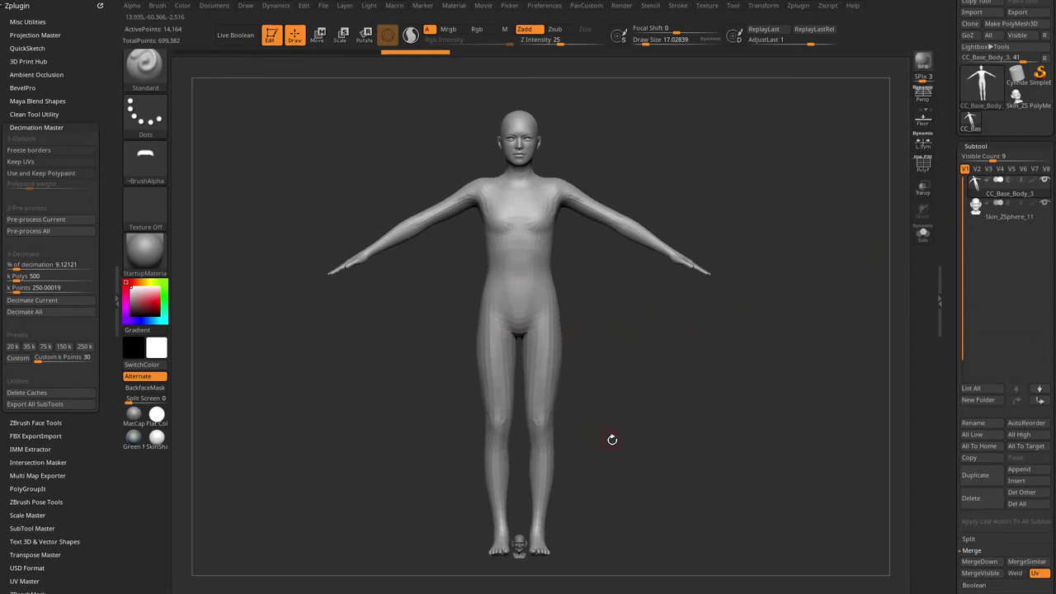
- Select the sculpted head subtool and move it up from the feet to the base body's head
alt+drag(624, 433, 615, 399)
alt+click(510, 506)
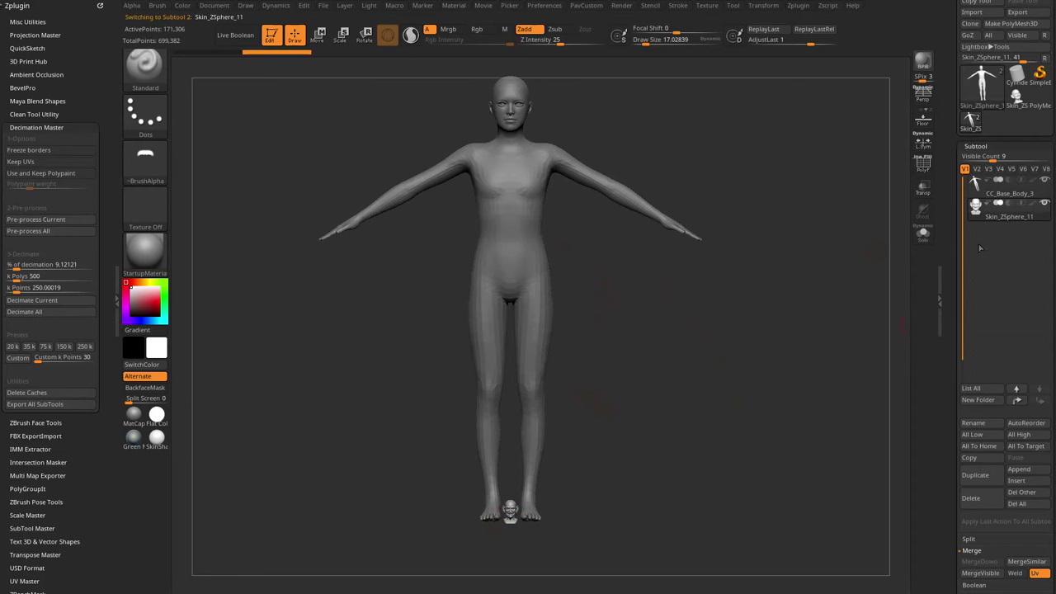
alt+drag(762, 311, 771, 321)
key(w)
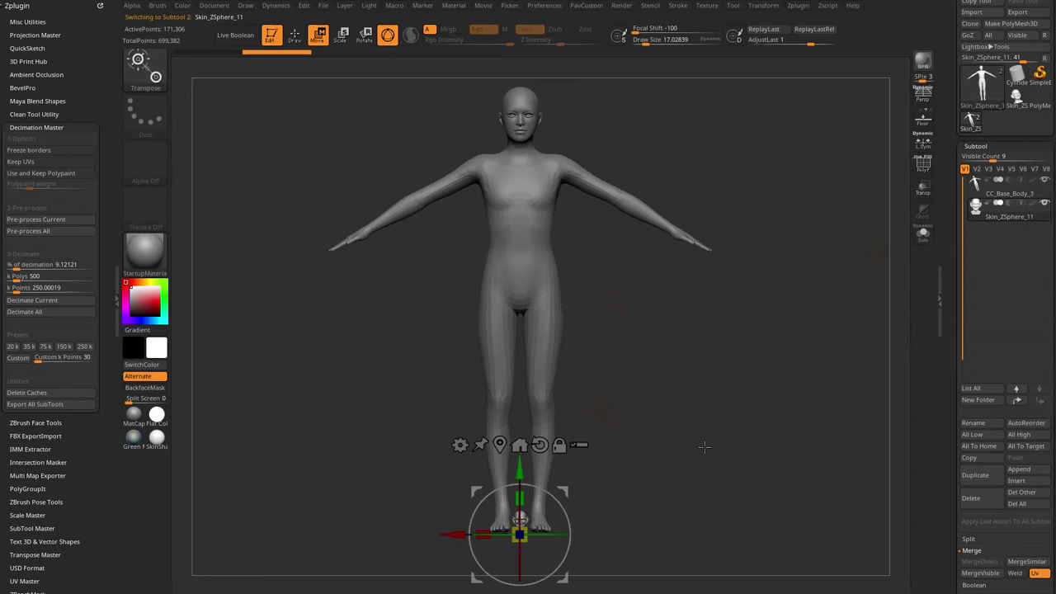
drag(661, 443, 527, 425)
drag(522, 476, 522, 57)
- Turn on transparency and scale and position the sculpted head to match the base body's head and neck
alt+drag(596, 79, 603, 288)
click(923, 189)
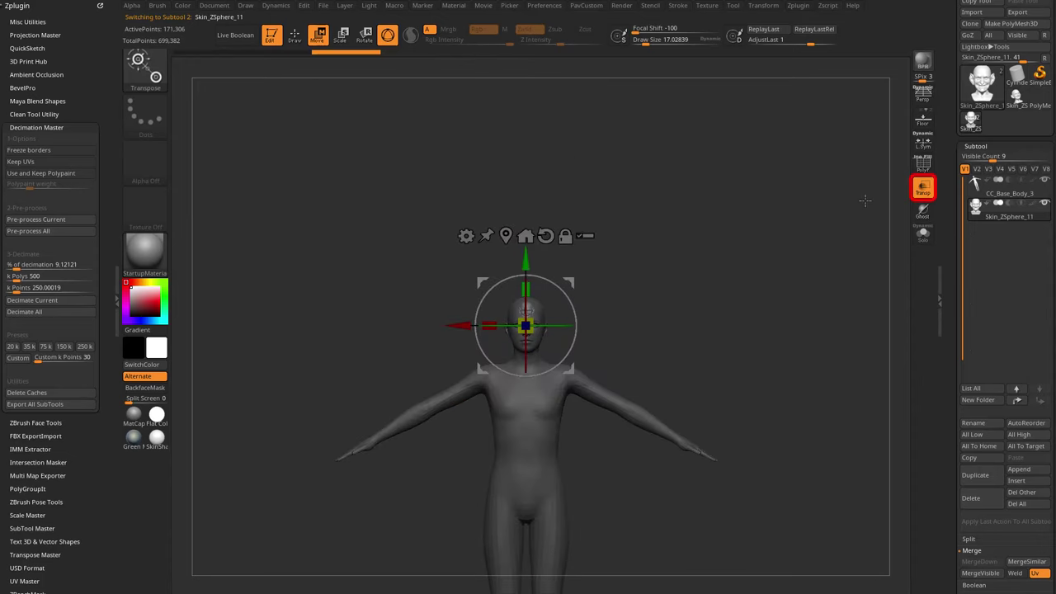
drag(861, 198, 689, 252)
drag(544, 322, 575, 347)
drag(533, 384, 525, 391)
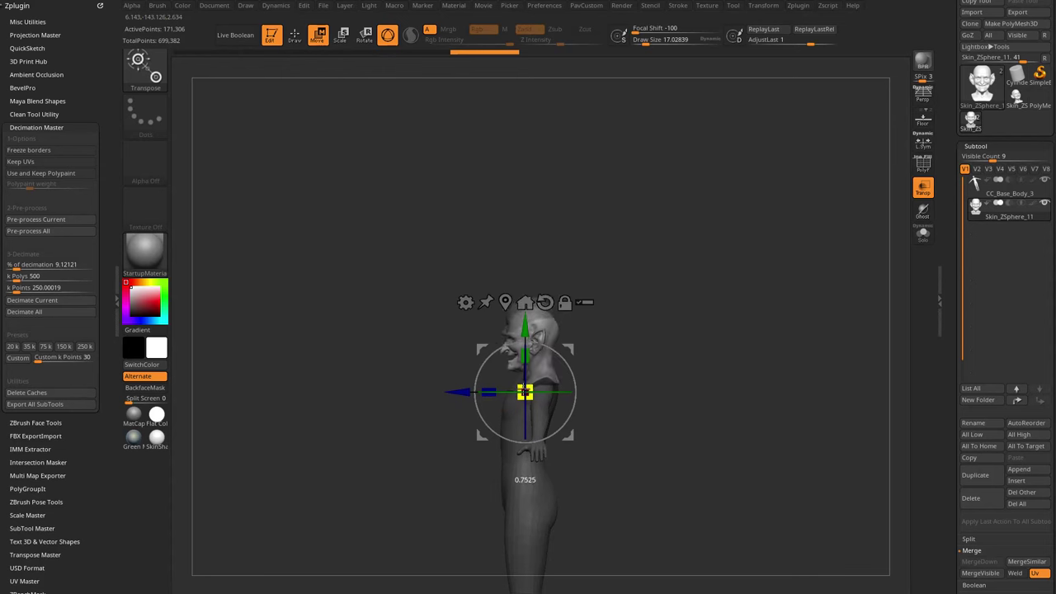
drag(525, 330, 524, 311)
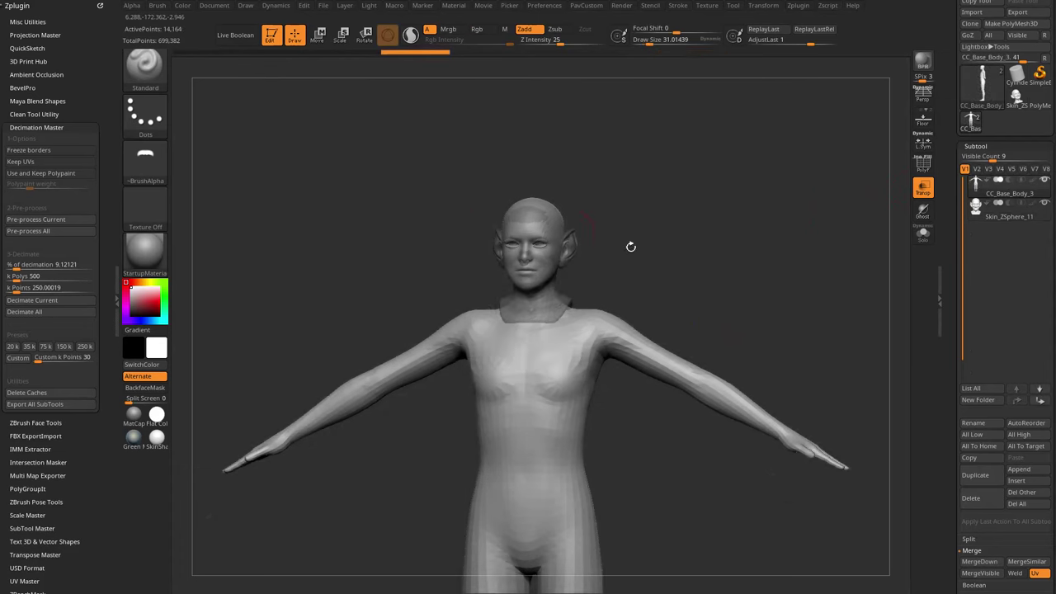
- Delete the CC_Base_Body_3 subtool, keeping only the sculpted head
drag(631, 247, 688, 267)
scroll(965, 405, down, 1)
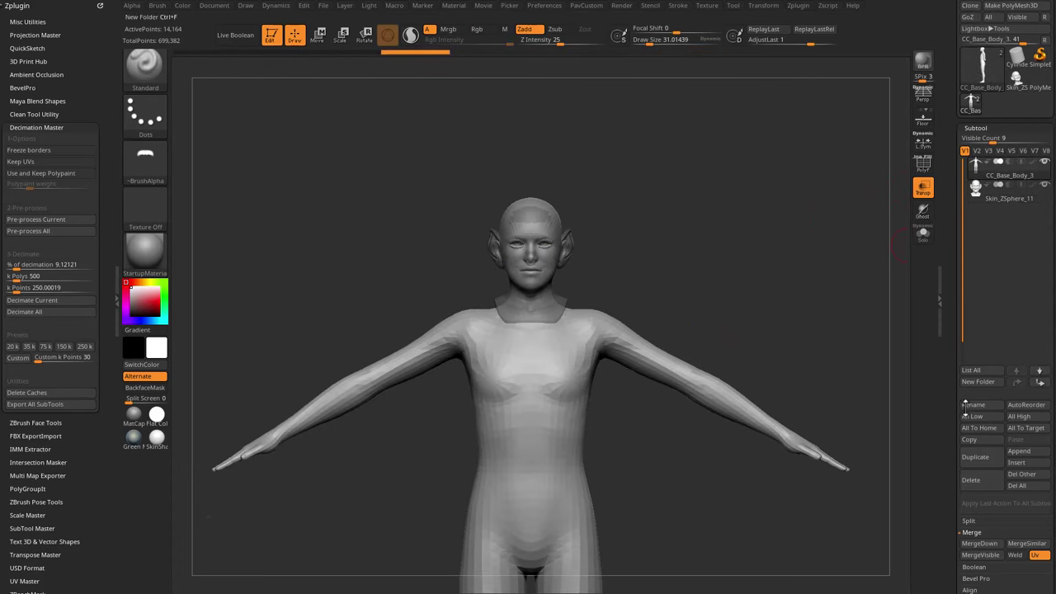
click(982, 481)
drag(948, 277, 948, 355)
- Pull the raised corners of the mouth down symmetrically with the MoveAccu brush to flatten the head's smile
drag(807, 354, 748, 388)
alt+drag(773, 276, 772, 521)
alt+drag(750, 295, 746, 541)
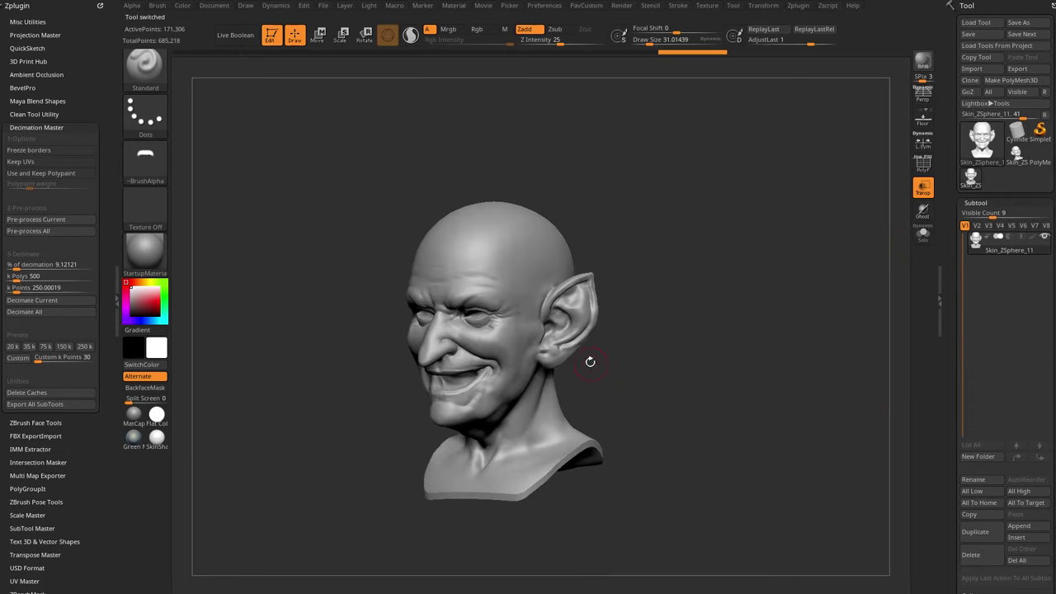
drag(592, 338, 708, 322)
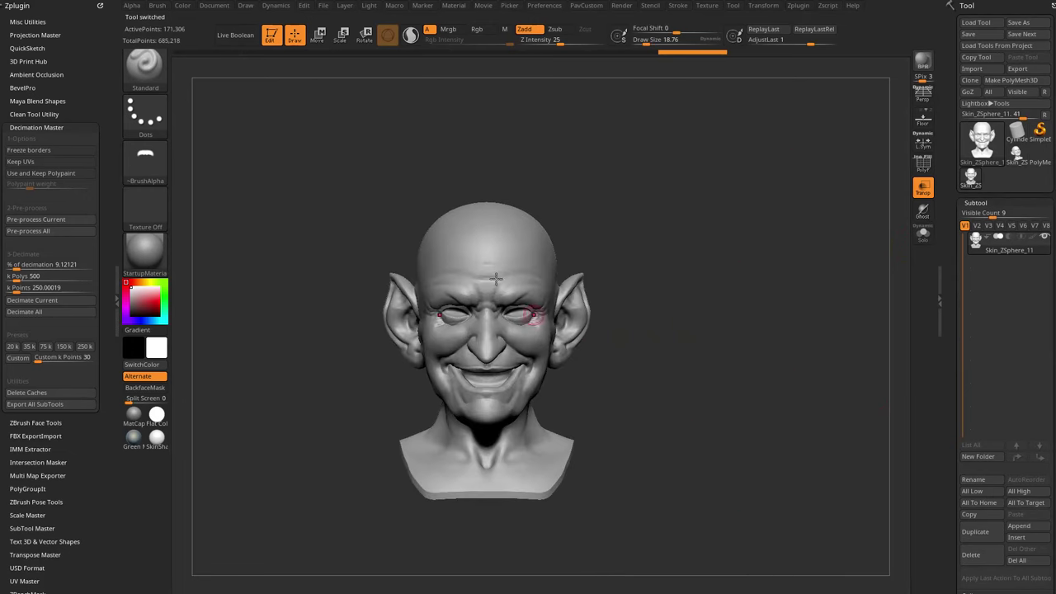
mouse_move(699, 285)
mouse_down()
mouse_move(703, 265)
mouse_move(677, 284)
mouse_move(691, 274)
mouse_up()
click(764, 6)
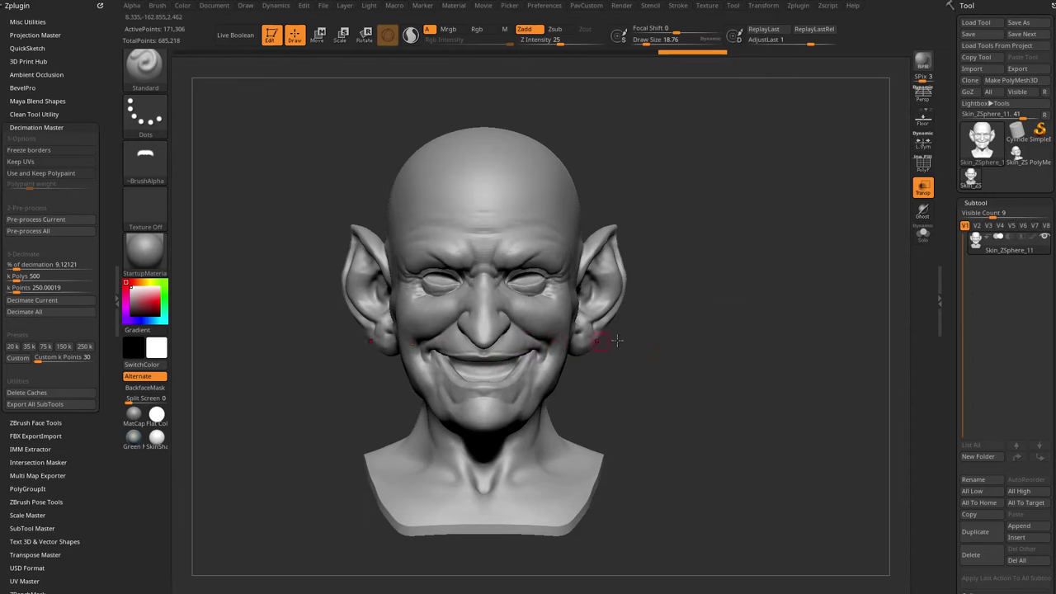
drag(665, 329, 697, 308)
mouse_move(638, 344)
alt+mouse_down()
mouse_move(652, 339)
mouse_move(635, 343)
alt+mouse_up()
key(1)
drag(528, 321, 531, 340)
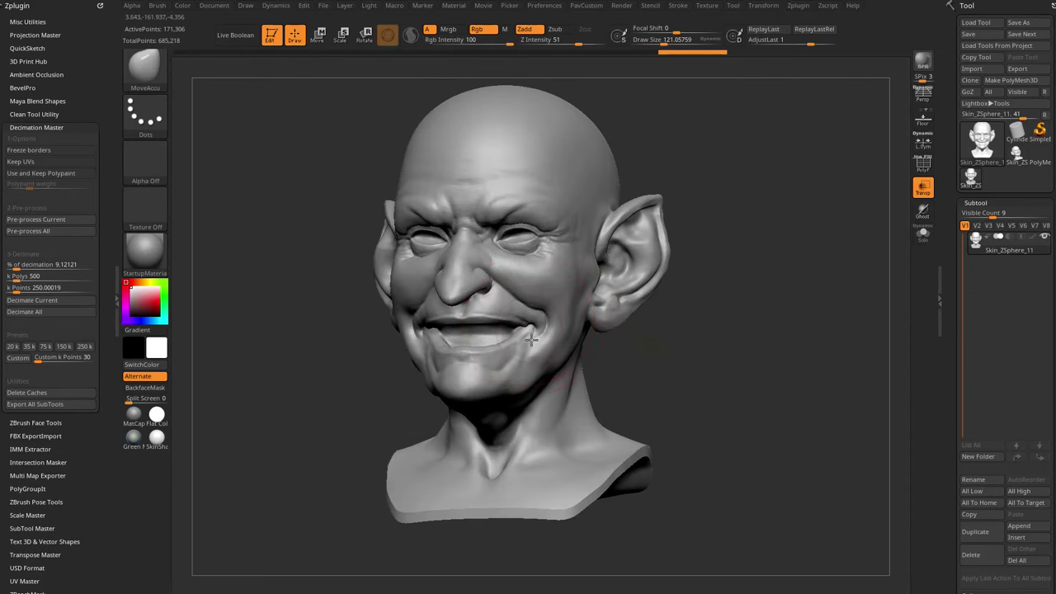
drag(641, 370, 674, 372)
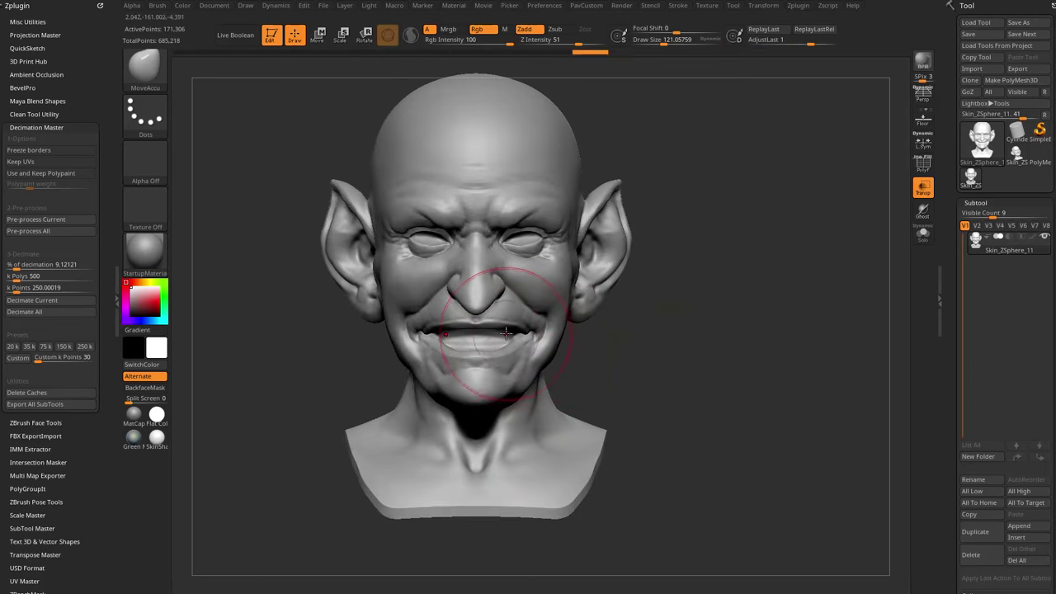
- Dock the Brush palette in the tray above the Zplugin palette
drag(78, 450, 57, 480)
click(158, 9)
drag(153, 17, 48, 8)
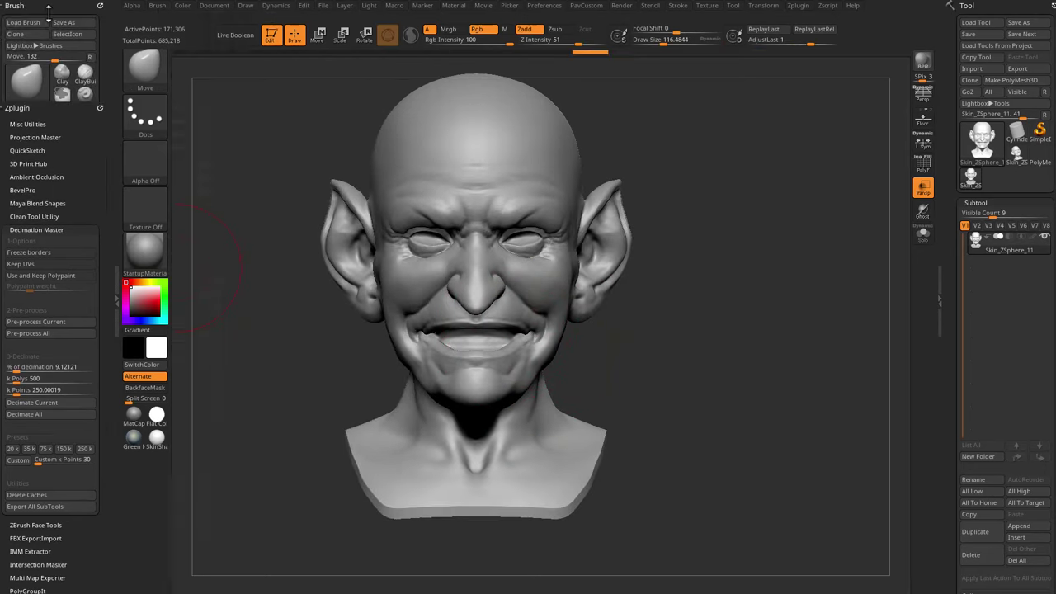
- With Topological auto masking at a range of 1.5 on the Move brush, pull the lips toward each other symmetrically
drag(75, 232, 71, 167)
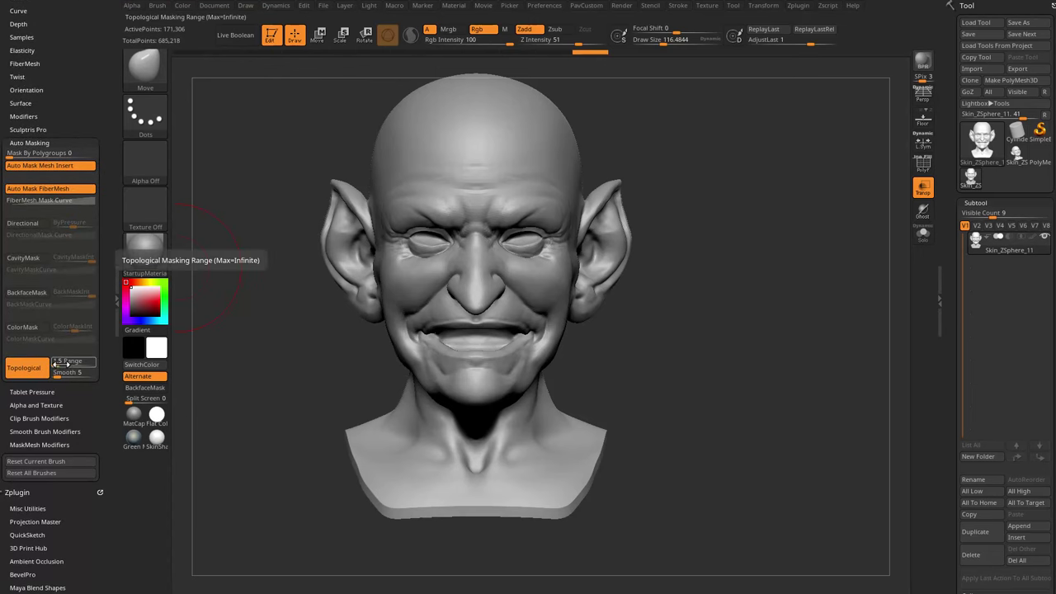
drag(652, 311, 732, 322)
key(s)
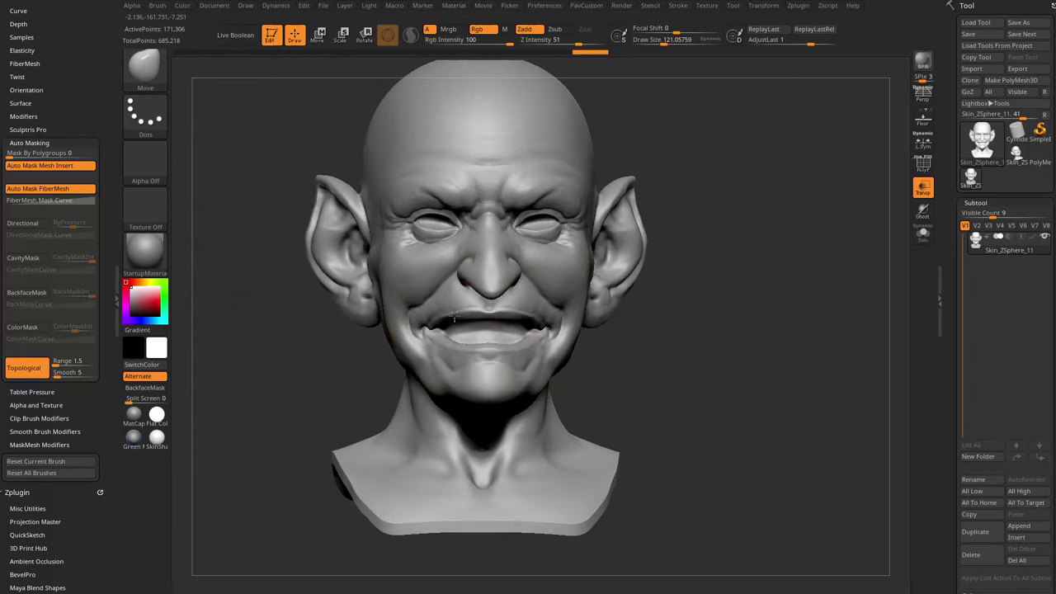
mouse_move(468, 347)
mouse_down()
mouse_move(460, 323)
mouse_move(495, 312)
mouse_up()
key([)
drag(788, 320, 689, 312)
- Lower the head to subdivision level 1
drag(1001, 512, 1003, 273)
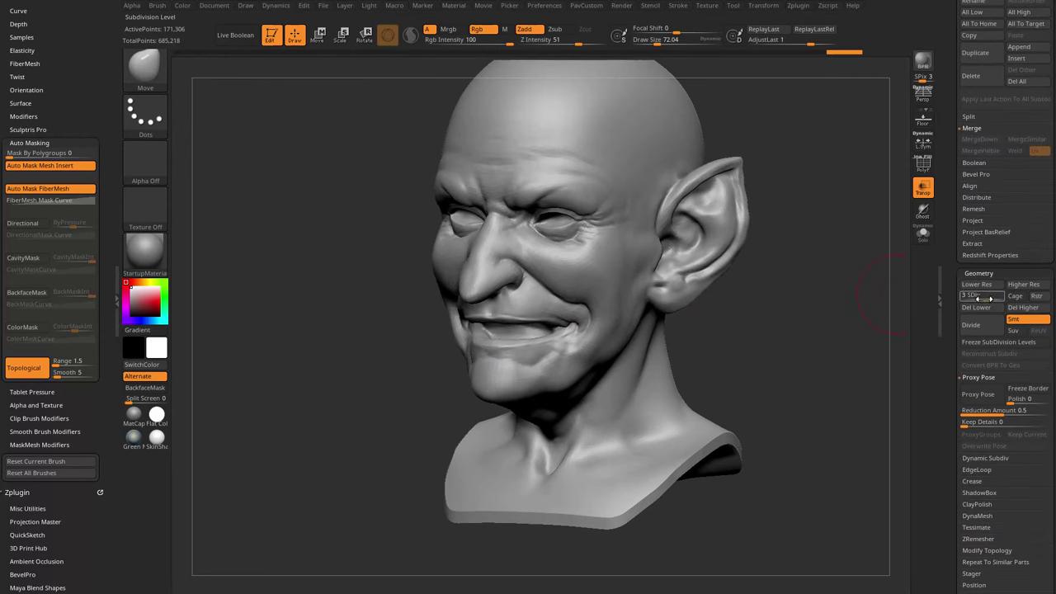
click(970, 297)
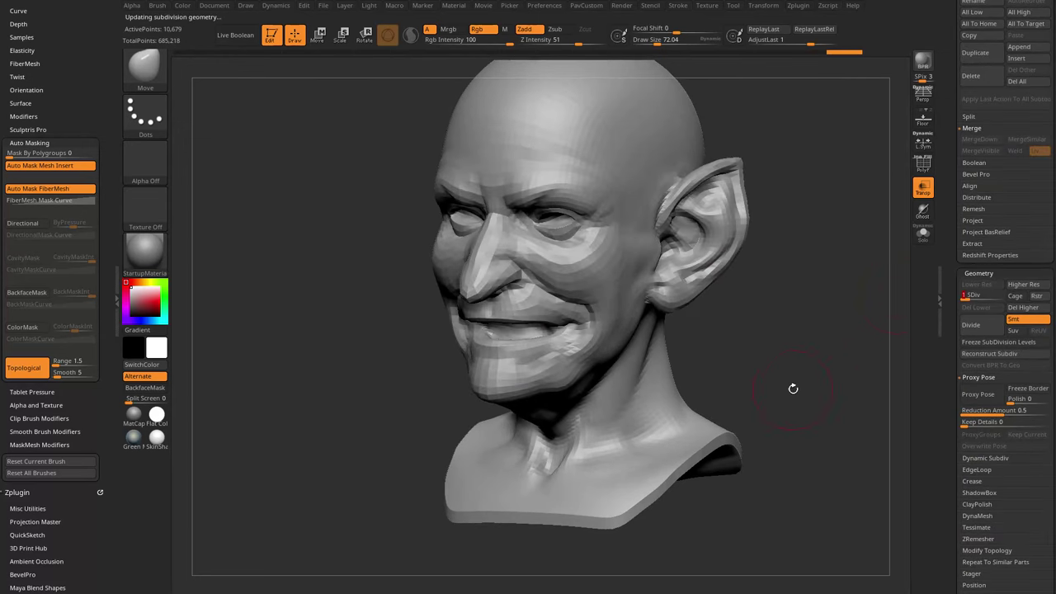
drag(968, 296, 1000, 296)
click(970, 295)
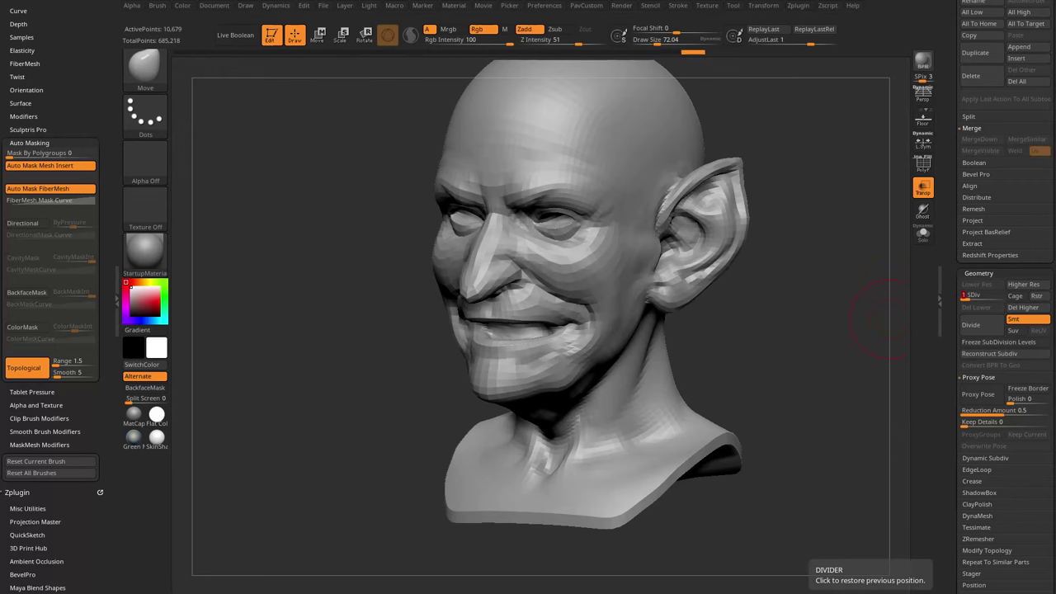
- Switch to the browser, view the YouTube livestream playlist and the channel's videos page, and return to the sculpt
drag(1055, 198, 591, 74)
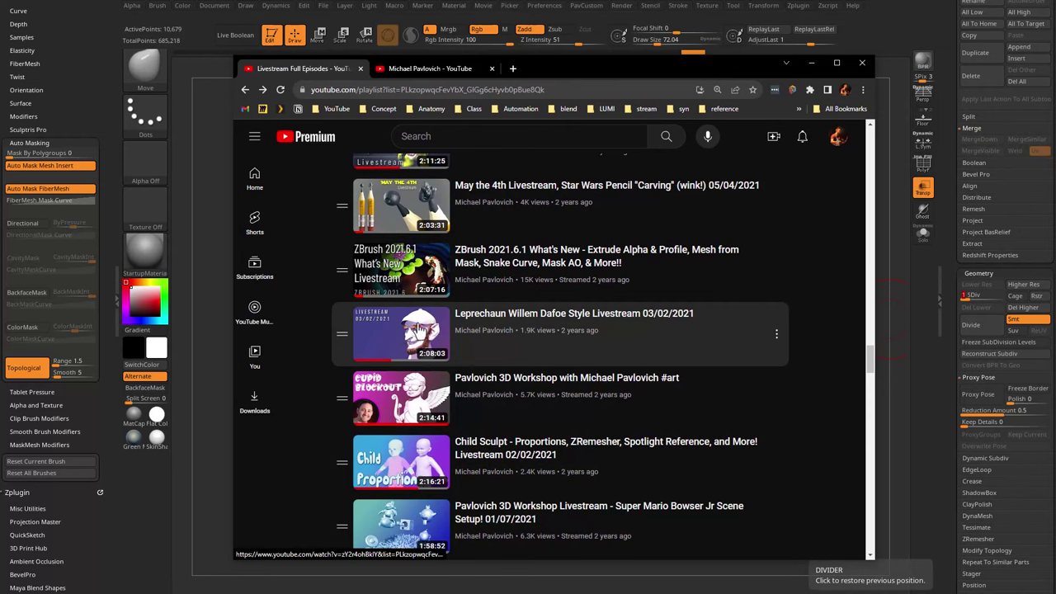
click(427, 70)
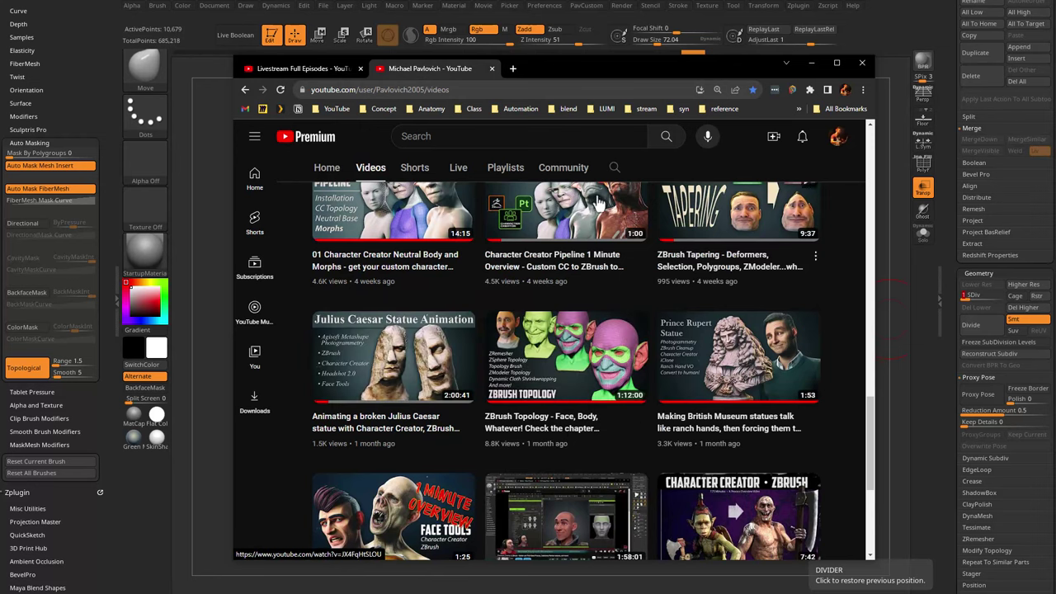
drag(569, 74, 643, 593)
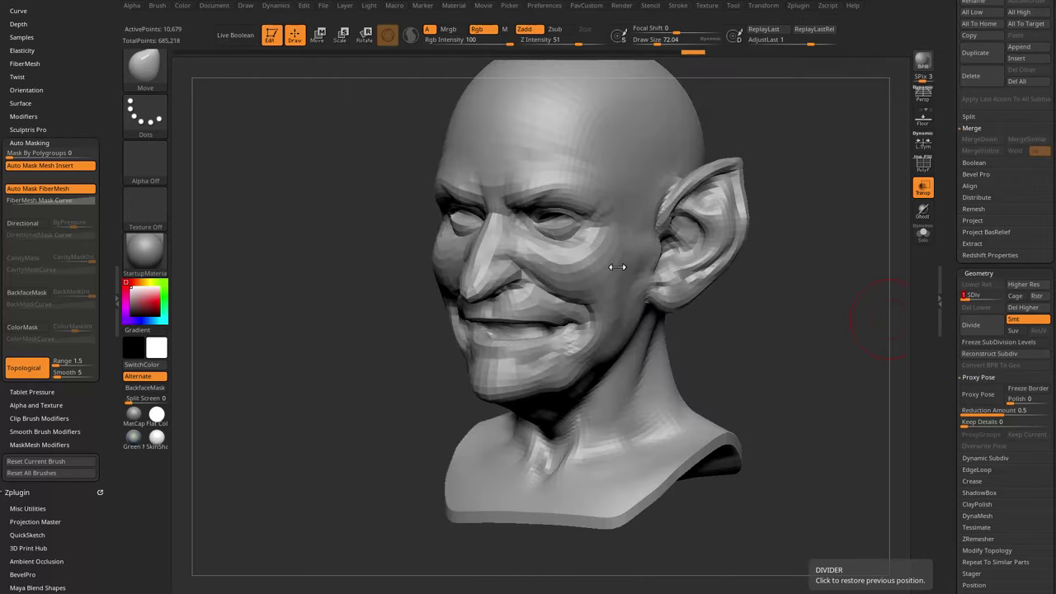
- Raise the head back to subdivision level 4
mouse_move(789, 308)
mouse_down()
mouse_move(685, 273)
mouse_move(821, 321)
mouse_move(596, 374)
mouse_up()
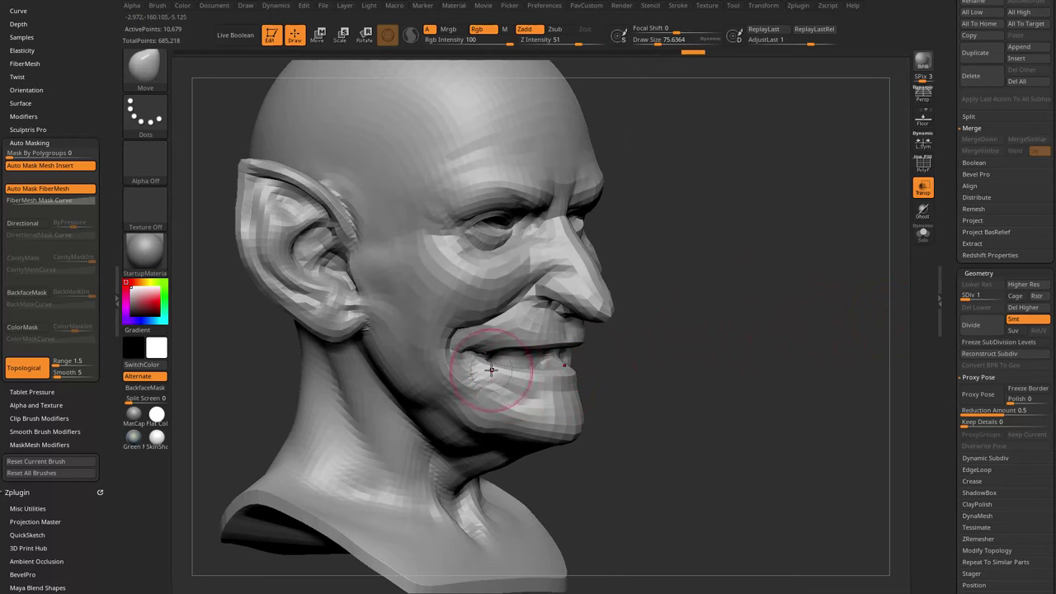
drag(788, 309, 810, 295)
drag(979, 295, 1004, 294)
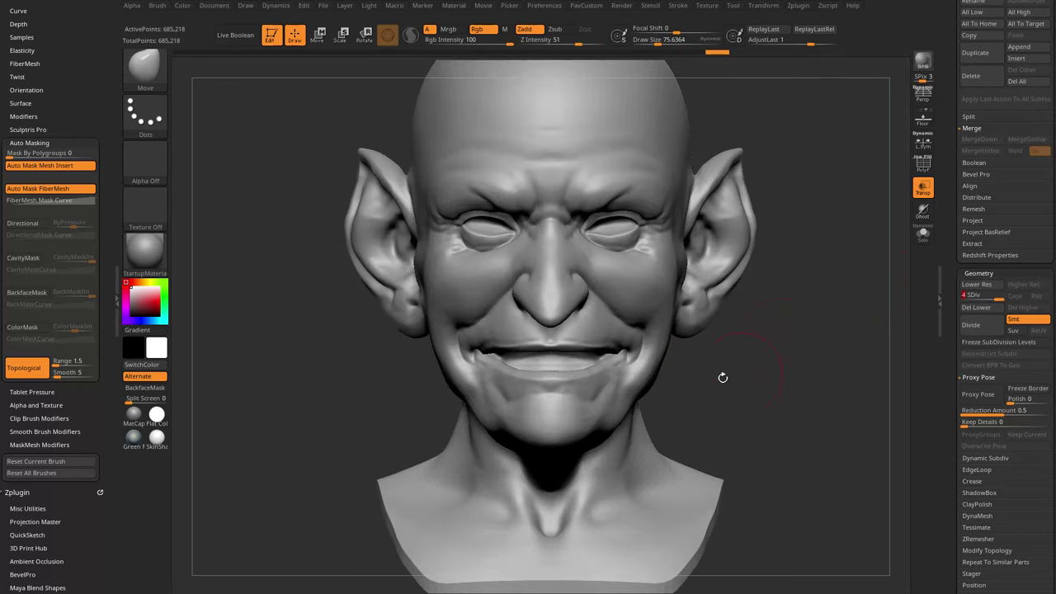
- Reshape the mouth on a simplified Proxy Pose mesh with a reduction amount of 0.09045 and return to the full-resolution head
drag(857, 345, 881, 322)
drag(950, 328, 956, 254)
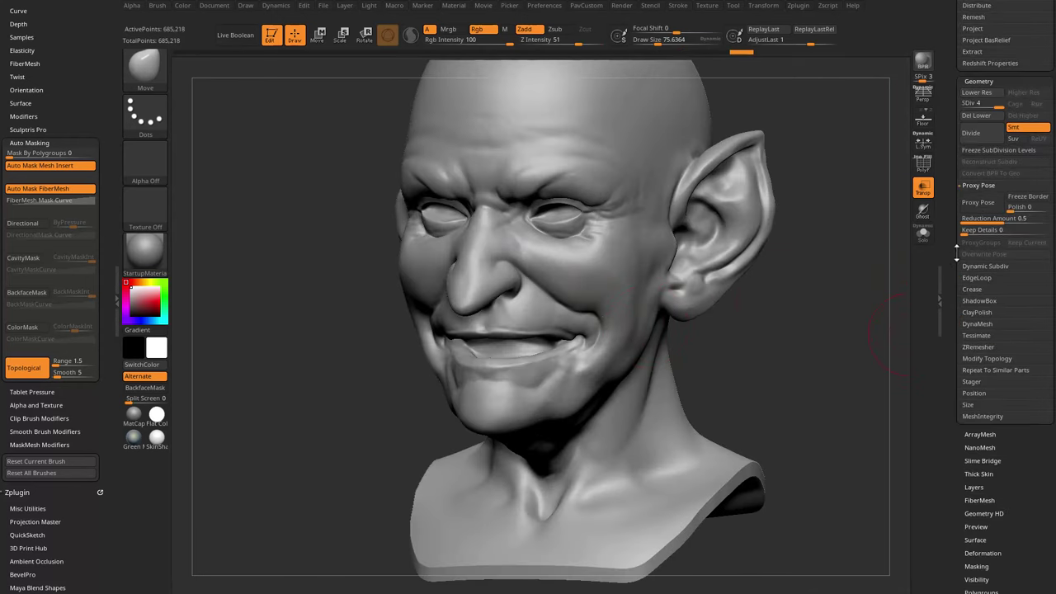
drag(1008, 222, 953, 218)
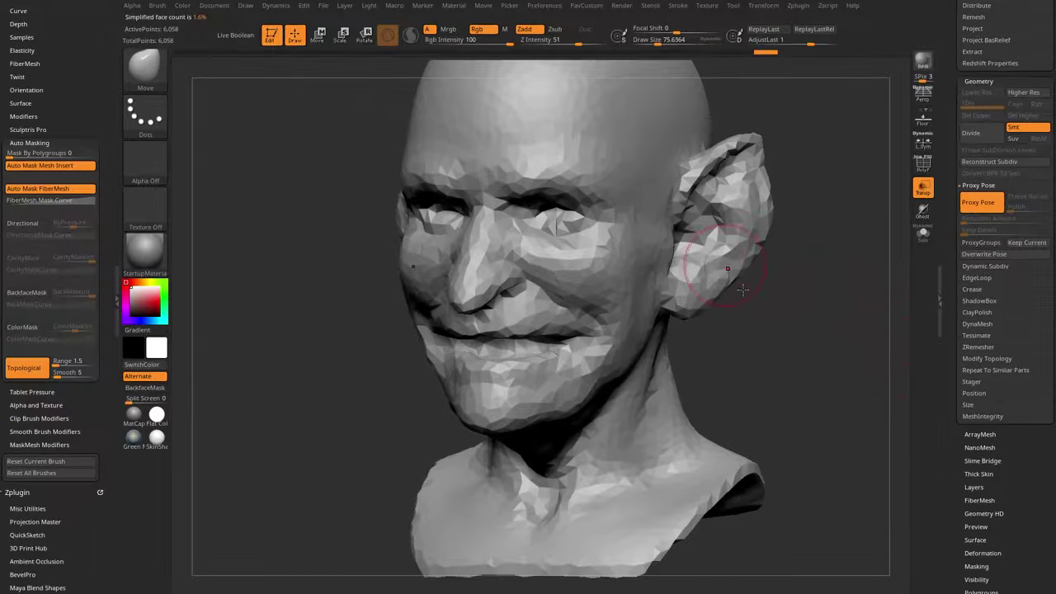
mouse_move(730, 355)
mouse_down()
mouse_move(776, 357)
mouse_move(742, 359)
mouse_up()
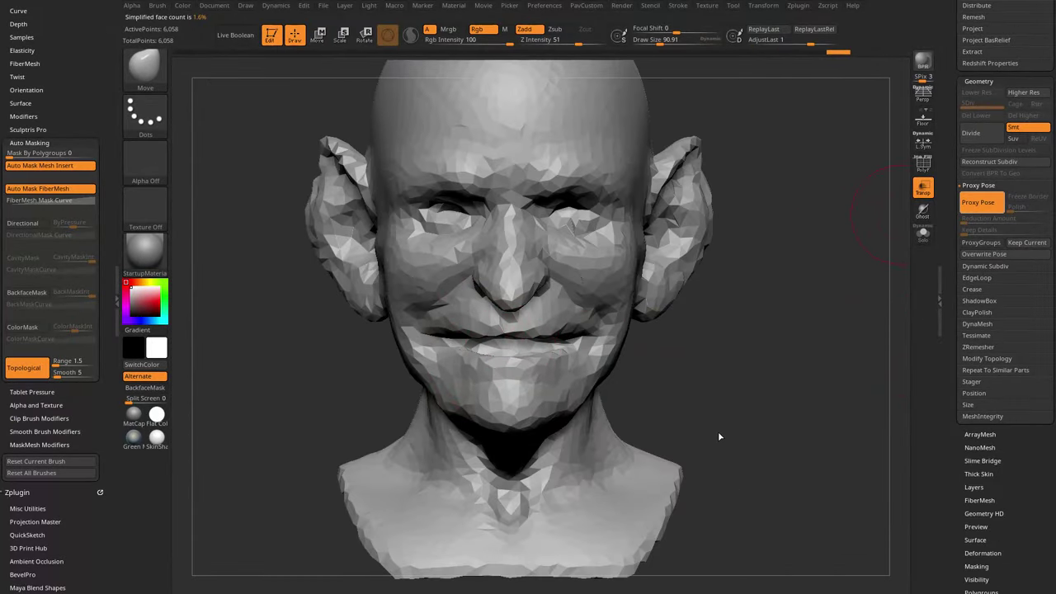
key(d)
mouse_move(762, 316)
mouse_down()
mouse_move(722, 340)
mouse_move(820, 330)
mouse_move(792, 322)
mouse_move(726, 334)
mouse_up()
key(s)
drag(562, 365, 565, 366)
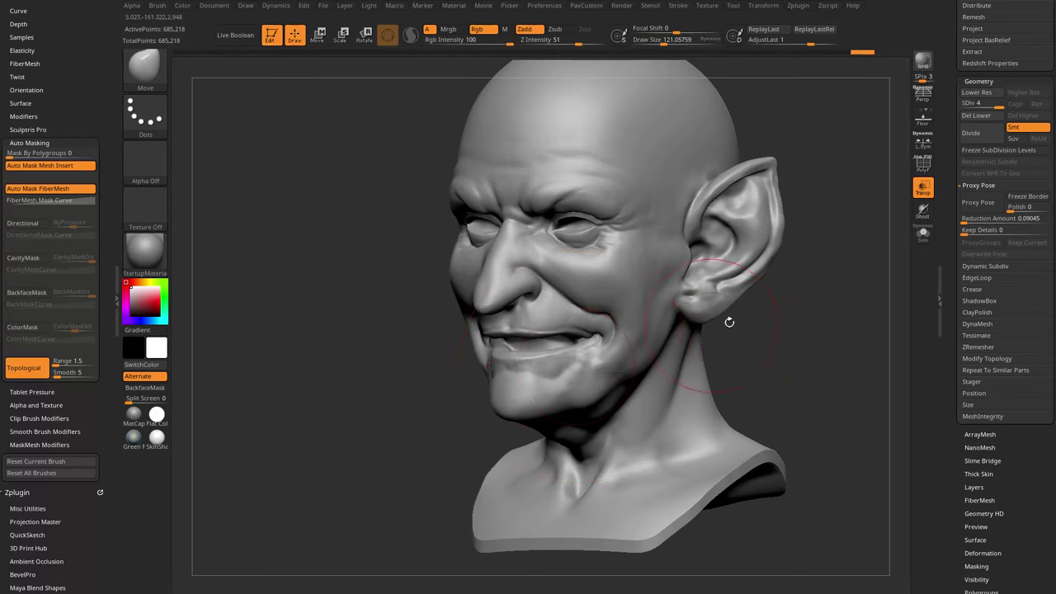
mouse_move(728, 322)
mouse_down()
mouse_move(797, 333)
mouse_move(788, 335)
mouse_up()
key(b)
key(s)
key(t)
drag(716, 353, 818, 319)
drag(727, 343, 589, 323)
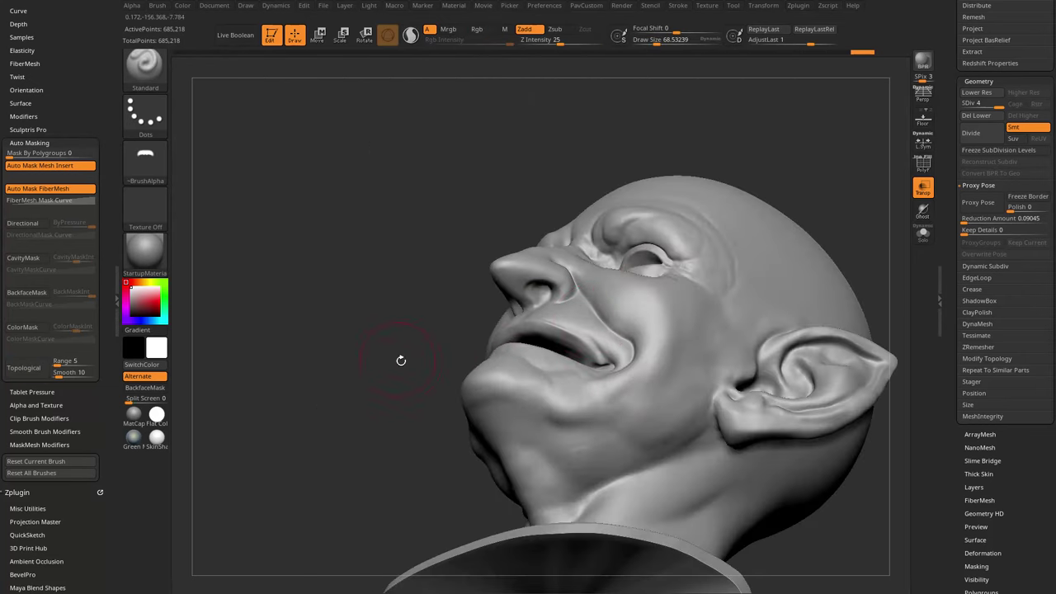
mouse_move(401, 360)
mouse_down()
mouse_move(811, 183)
mouse_move(819, 217)
mouse_move(813, 224)
mouse_move(763, 175)
mouse_up()
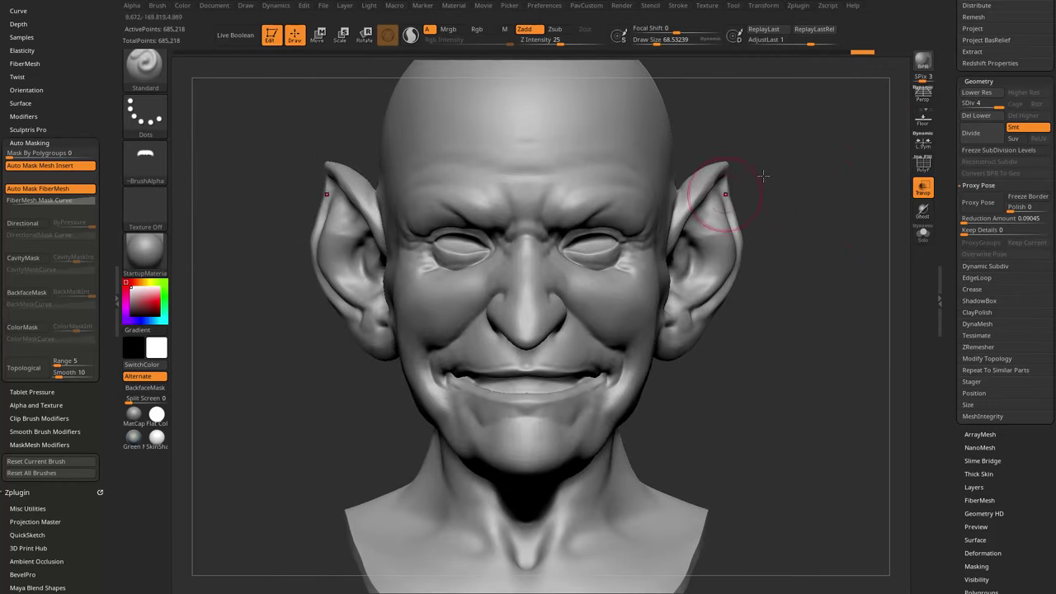
- Select the Move brush, drop to subdivision level 1, and mask the lower lip, jaw and neck topologically from the mouth's corner
key(b)
key(m)
key(v)
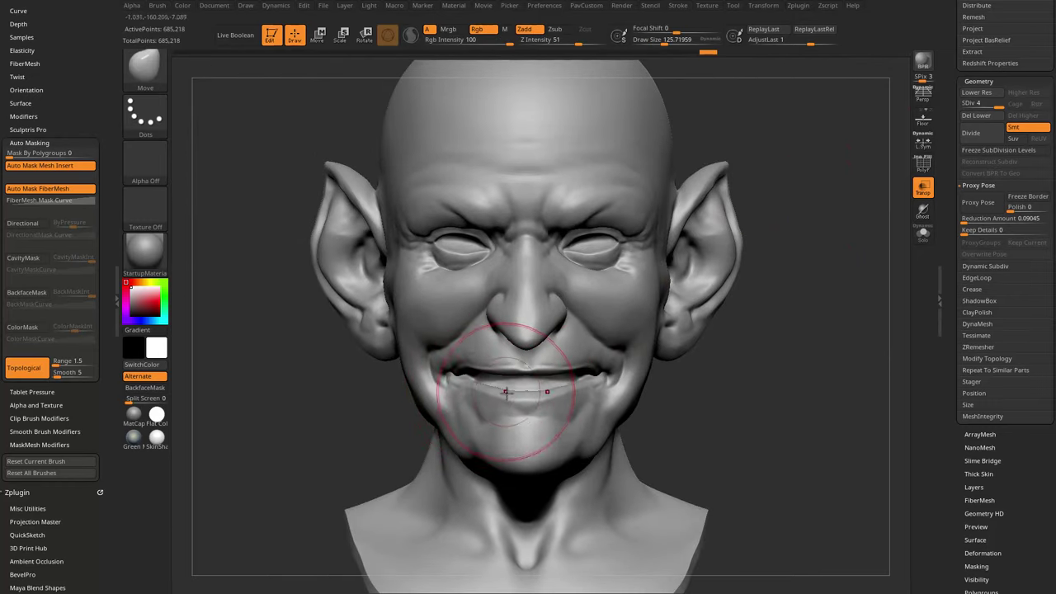
click(966, 105)
shift+drag(825, 239, 712, 302)
key(w)
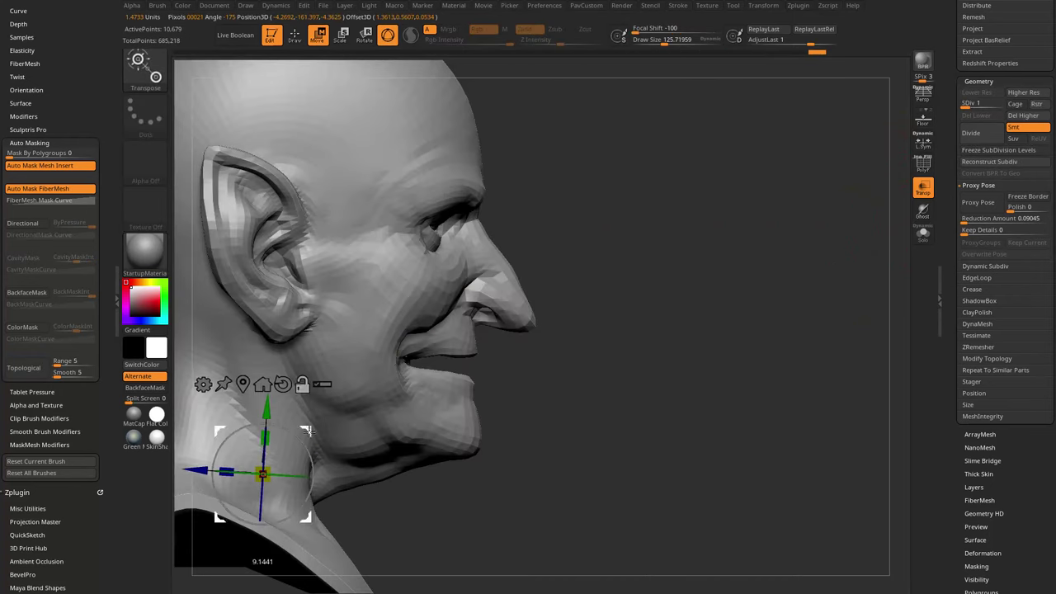
ctrl+drag(404, 346, 397, 372)
drag(660, 310, 474, 350)
key(q)
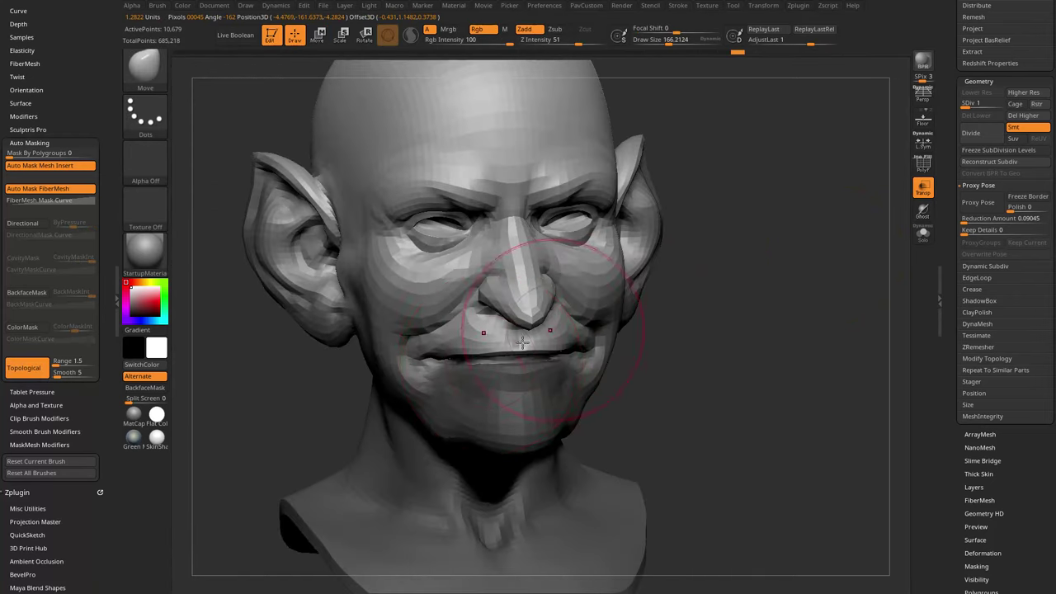
- Move the unmasked upper lip down to meet the lower lip symmetrically and close the mouth
key(s)
mouse_move(726, 347)
mouse_down()
mouse_move(578, 355)
mouse_move(609, 349)
mouse_up()
drag(355, 354, 599, 360)
drag(498, 378, 485, 383)
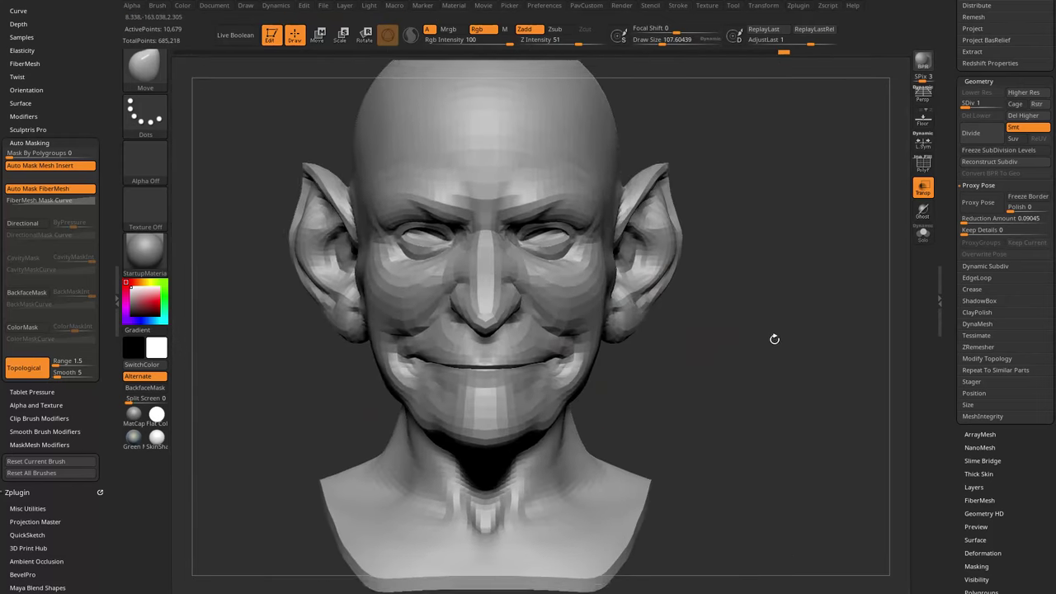
- Refine the closed lip line and the corners of the mouth from both sides with progressively smaller Move brush sizes
drag(775, 339, 566, 377)
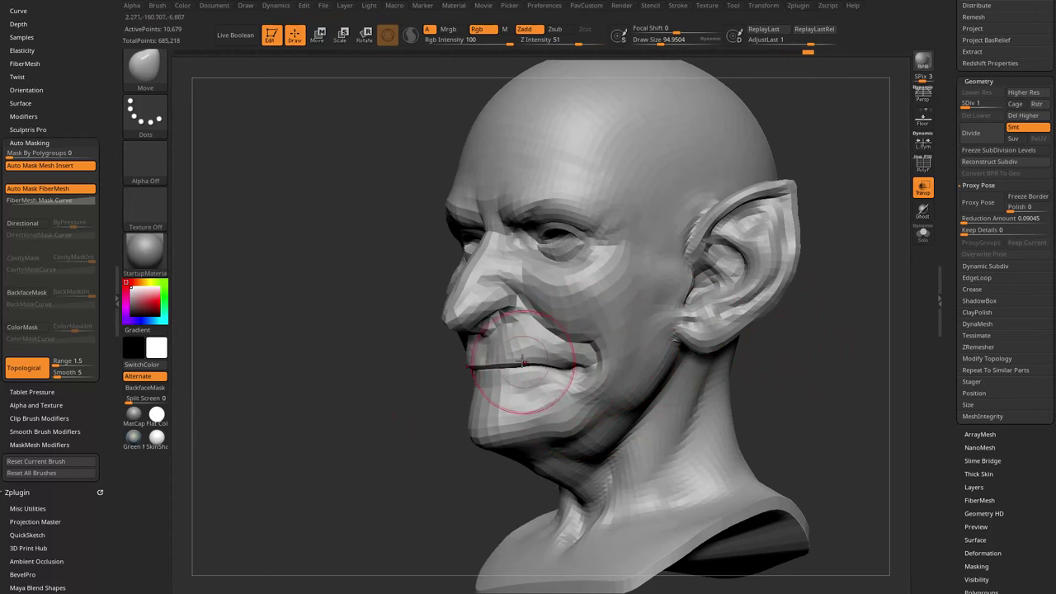
mouse_move(443, 476)
mouse_down()
mouse_move(583, 355)
mouse_move(742, 354)
mouse_move(669, 346)
mouse_move(734, 347)
mouse_up()
key(s)
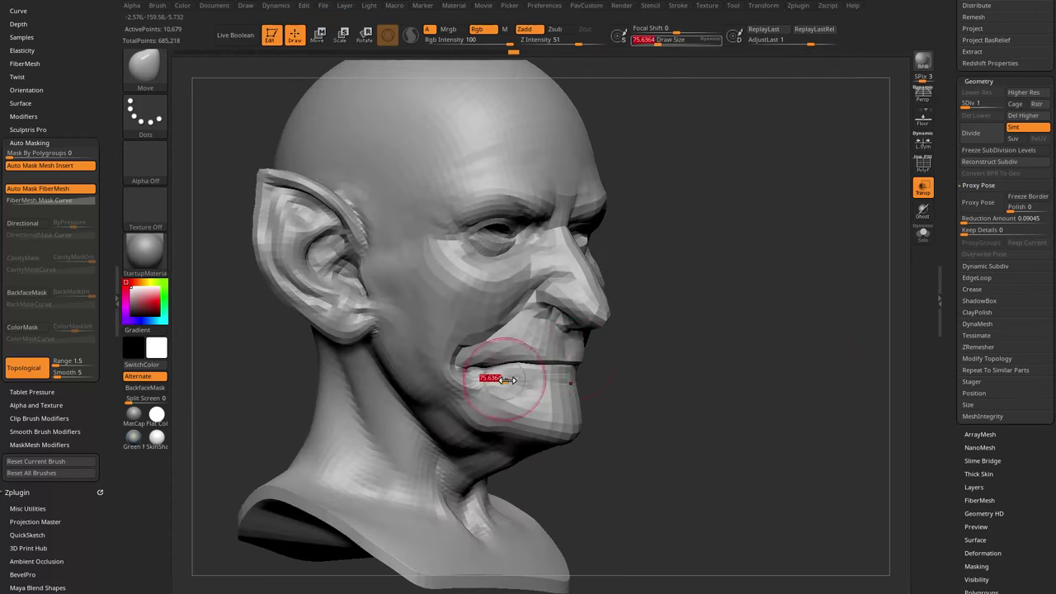
drag(507, 380, 558, 331)
key([)
drag(492, 301, 472, 292)
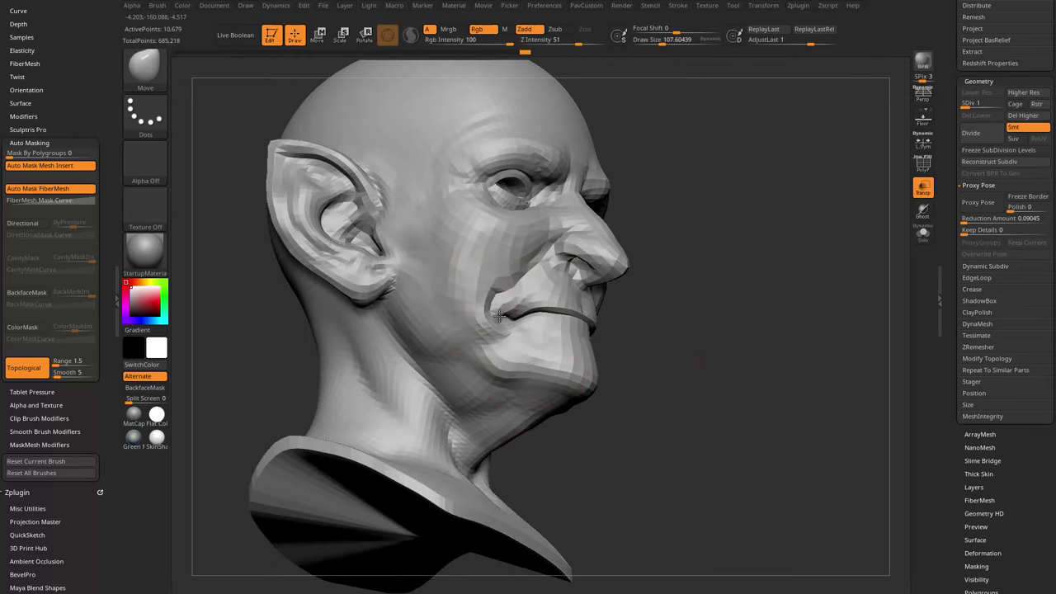
drag(701, 354, 642, 260)
key([)
key([)
key([)
key([)
right_drag(488, 377, 629, 331)
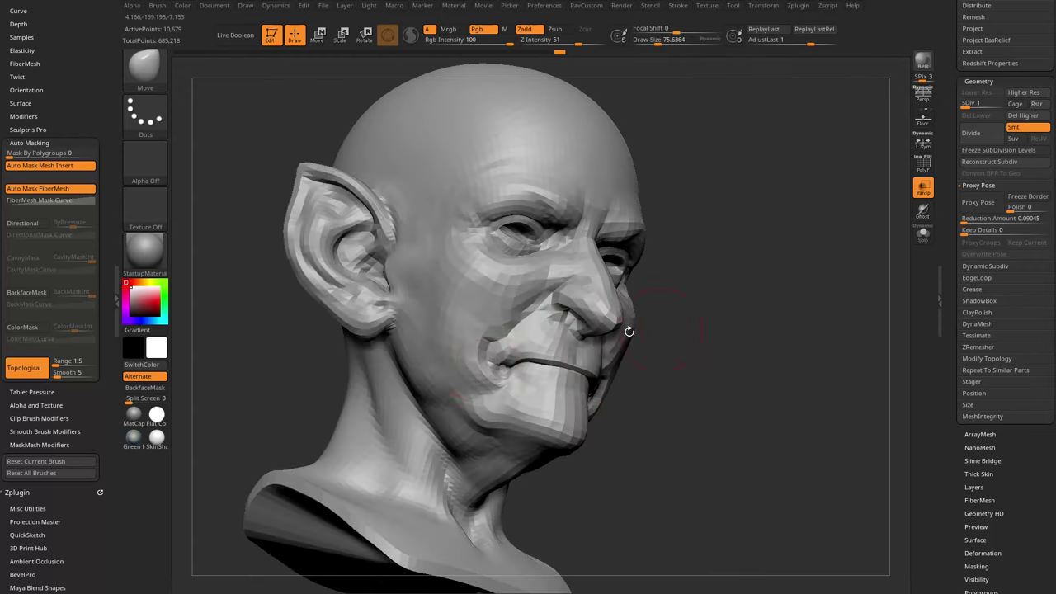
- Select the Standard brush and smooth away the smile crease between the nose, cheek and corner of the mouth
drag(701, 330, 660, 325)
key(b)
key(s)
key(t)
shift+drag(519, 318, 488, 365)
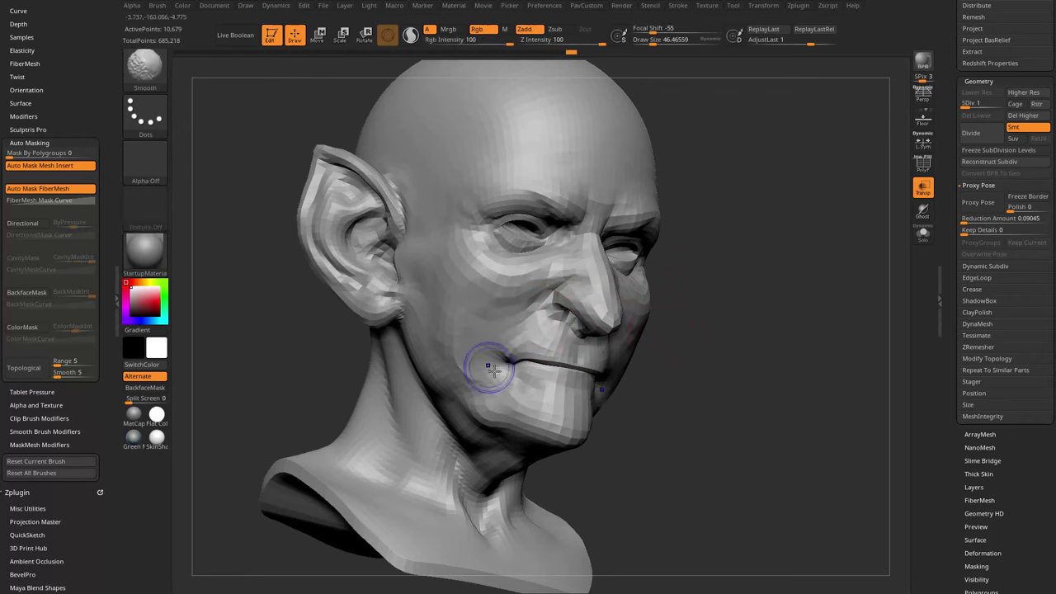
drag(784, 317, 708, 295)
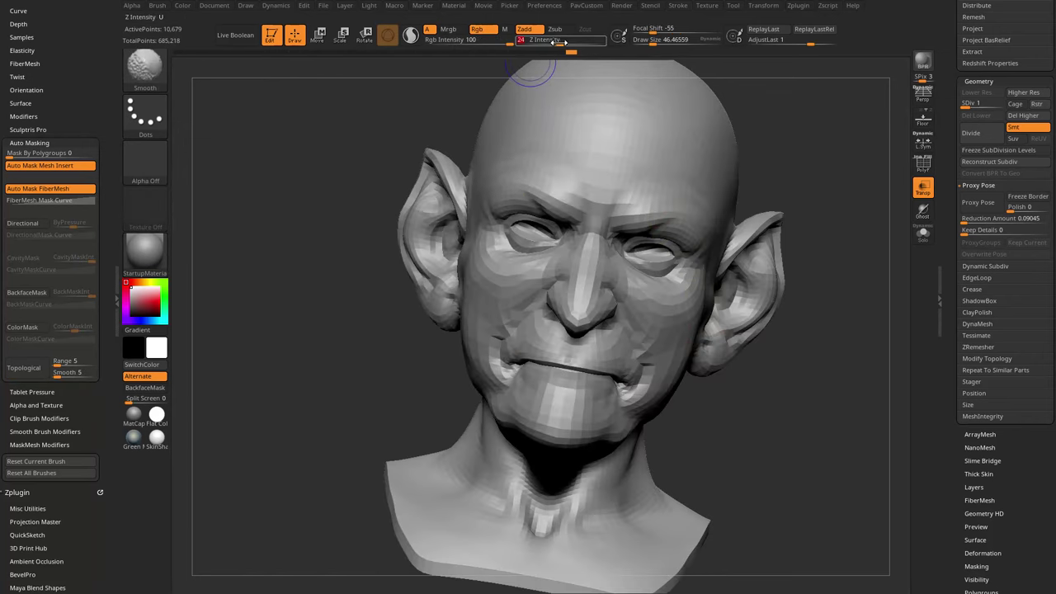
- Set the Smooth brush's Z Intensity to 24 and soften the remaining folds around the mouth corners and cheeks
right_drag(537, 66, 866, 165)
shift+drag(478, 320, 455, 376)
right_drag(767, 363, 609, 379)
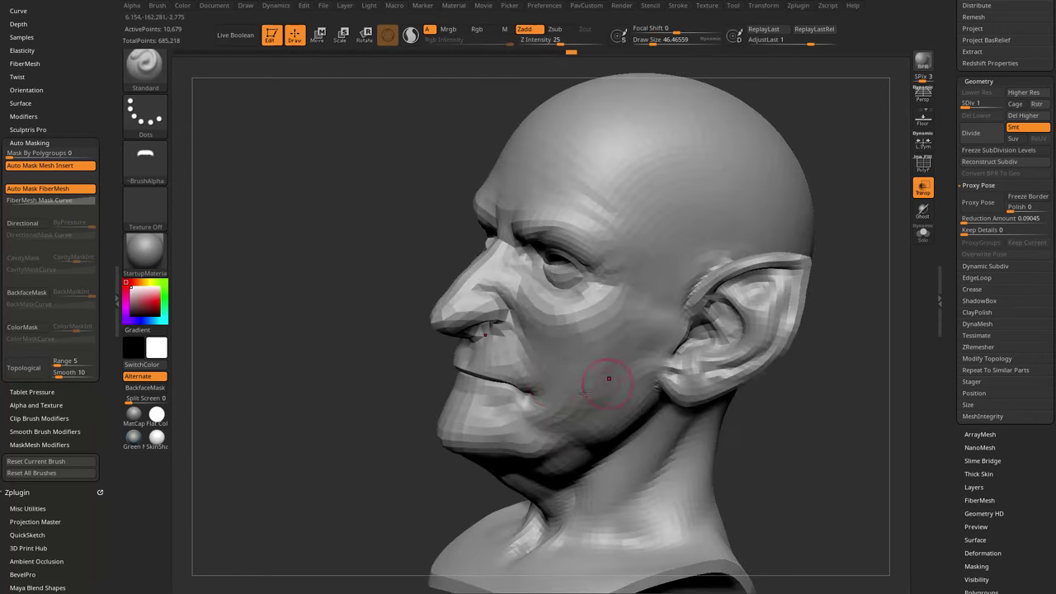
right_drag(452, 423, 682, 380)
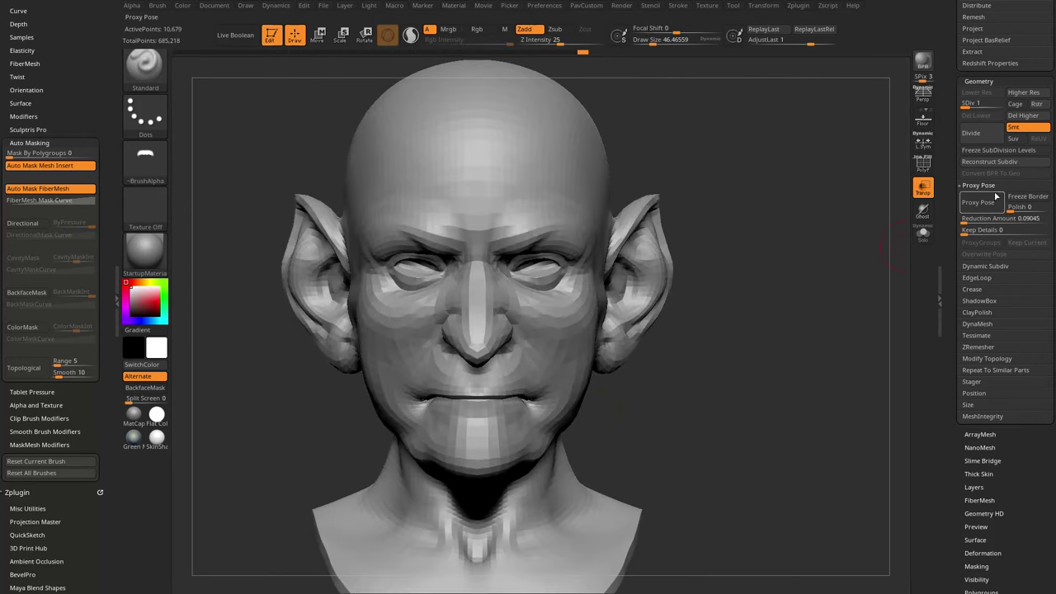
- Return to subdivision level 4 and refine the lip line with the Standard and Move brushes, smoothing around the mouth
drag(979, 104, 1002, 104)
key(s)
mouse_move(482, 397)
mouse_down()
mouse_move(492, 397)
mouse_move(425, 399)
mouse_up()
key(b)
key(m)
key(v)
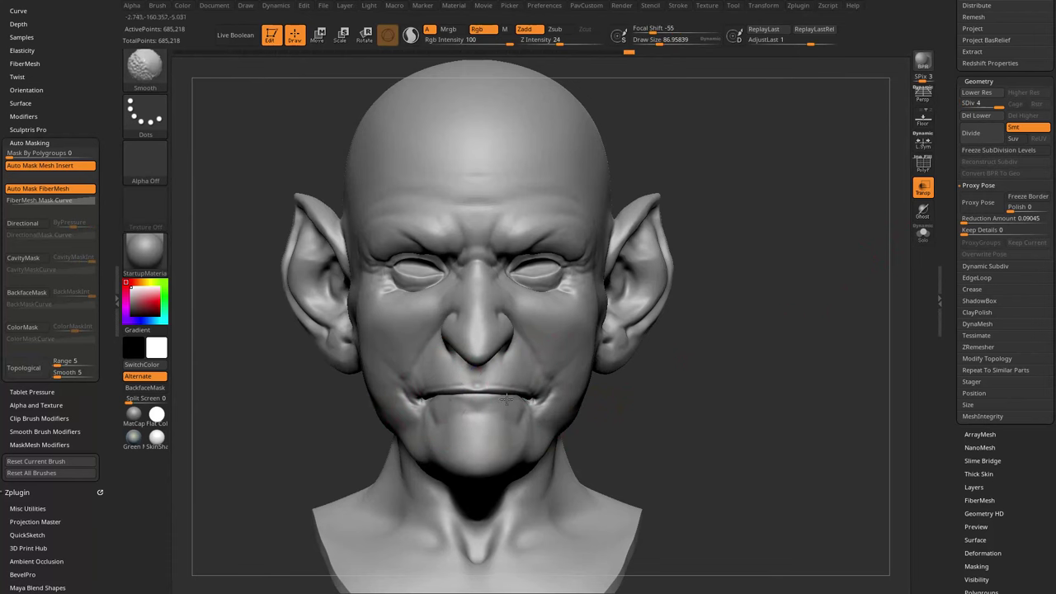
mouse_move(647, 385)
right_down()
mouse_move(809, 389)
mouse_move(823, 374)
mouse_move(792, 353)
right_up()
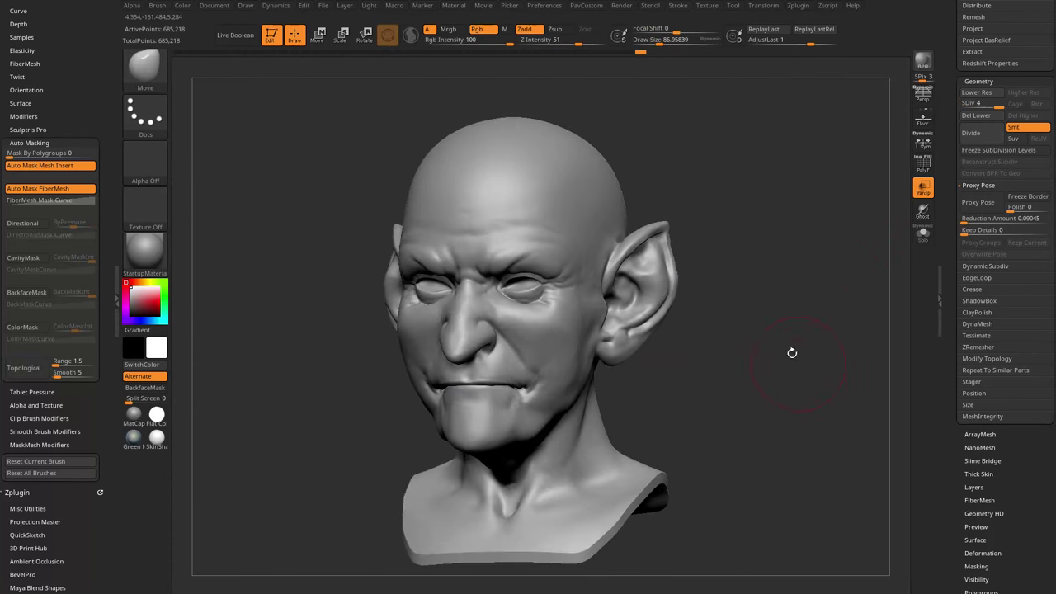
- Convert the head to a DynaMesh with a resolution of 32
scroll(965, 307, down, 1)
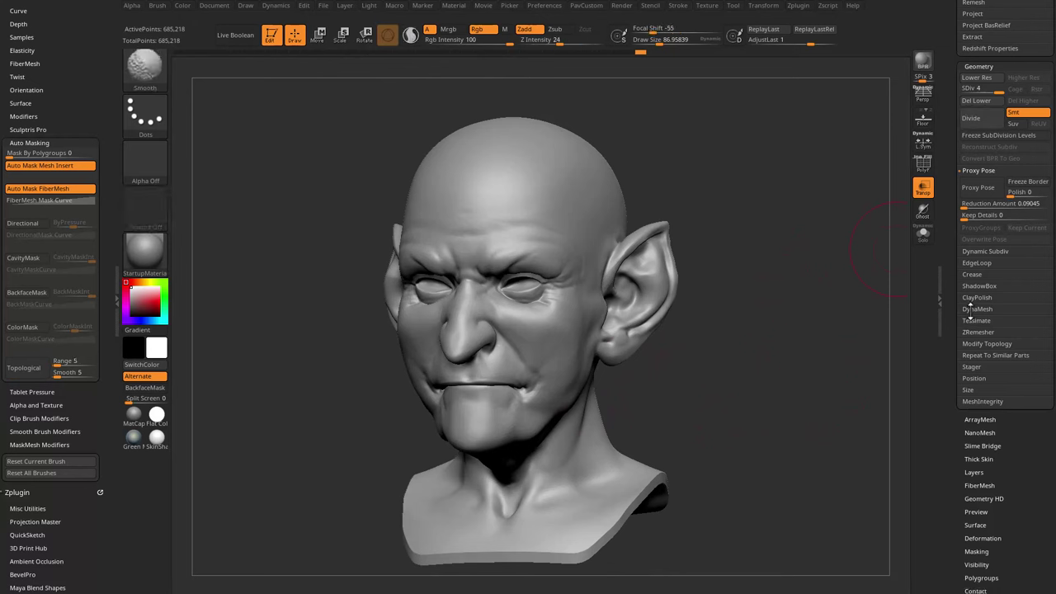
click(971, 309)
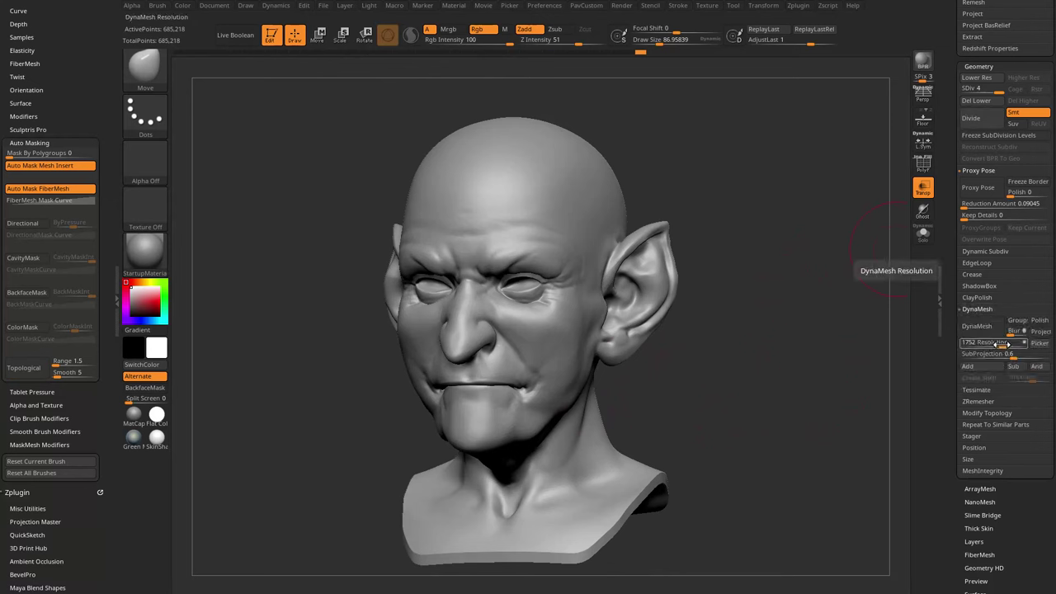
drag(1007, 344, 987, 345)
mouse_move(854, 357)
mouse_down()
mouse_move(583, 230)
mouse_move(587, 246)
mouse_up()
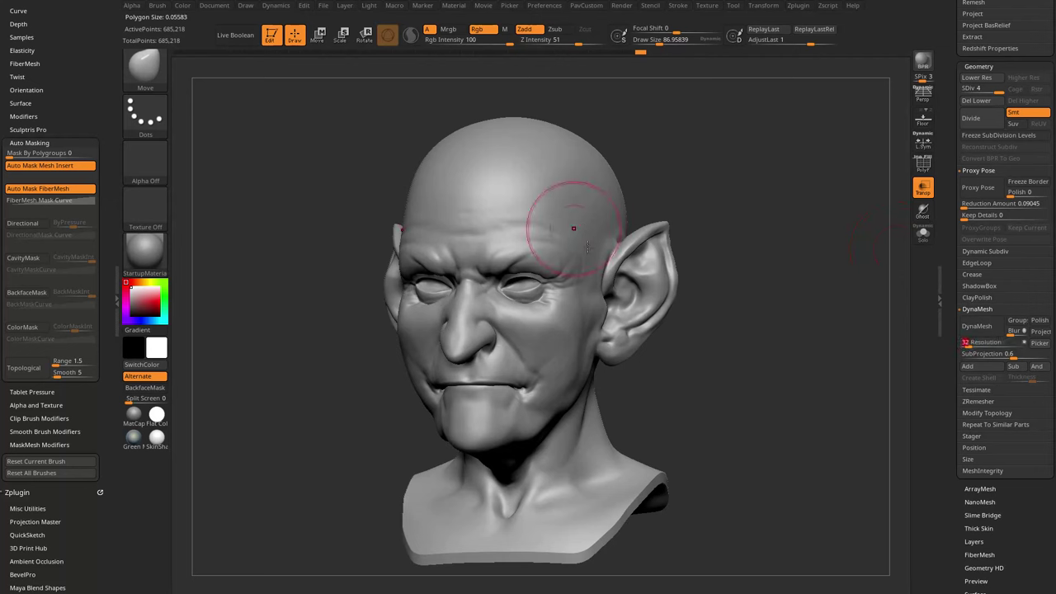
click(994, 327)
click(876, 348)
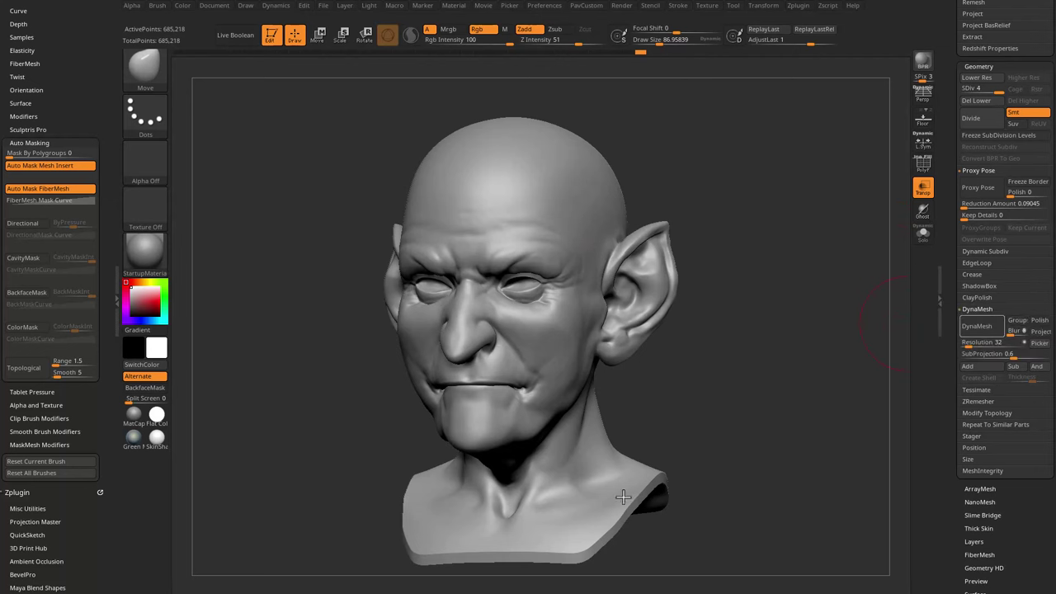
- Select the Standard brush and smooth the corner of the mouth on the DynaMesh head
drag(679, 425, 825, 350)
alt+drag(825, 350, 784, 380)
key(b)
key(s)
key(t)
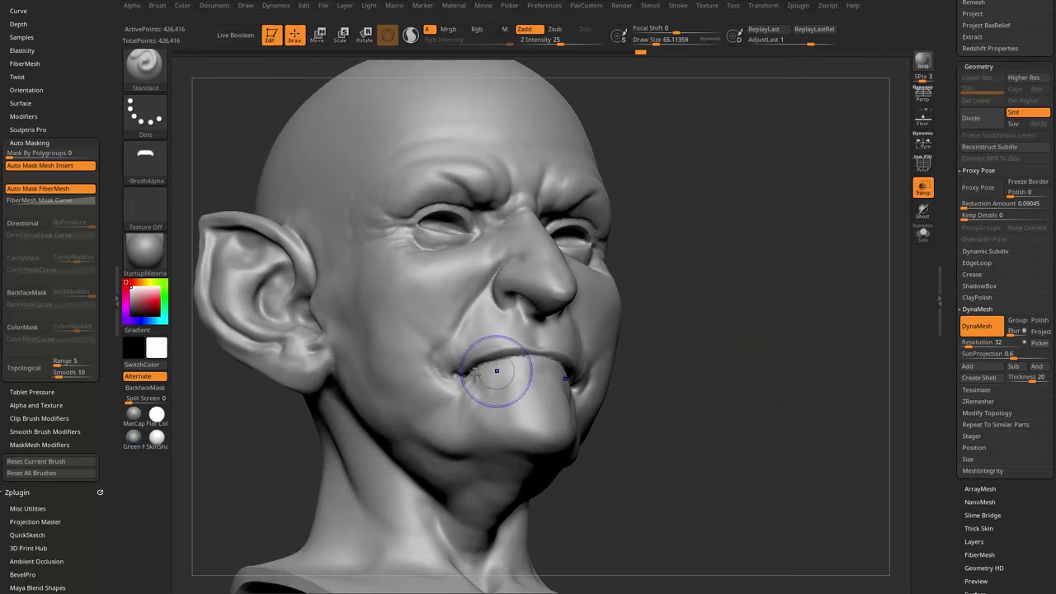
shift+drag(497, 371, 464, 372)
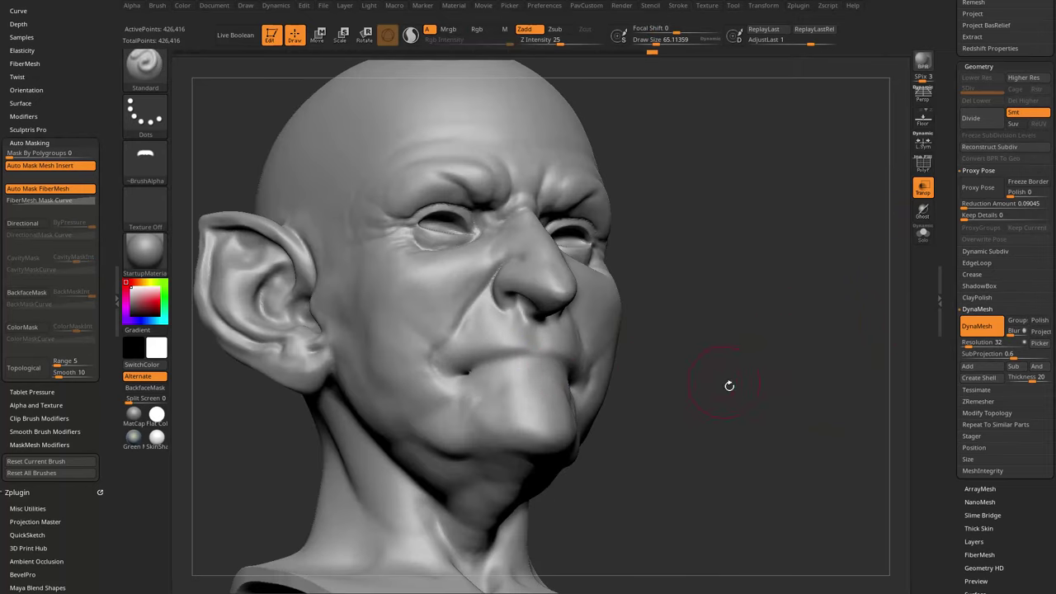
- Recalculate the DynaMesh and smooth the remaining gap at the corner of the mouth
drag(731, 385, 516, 389)
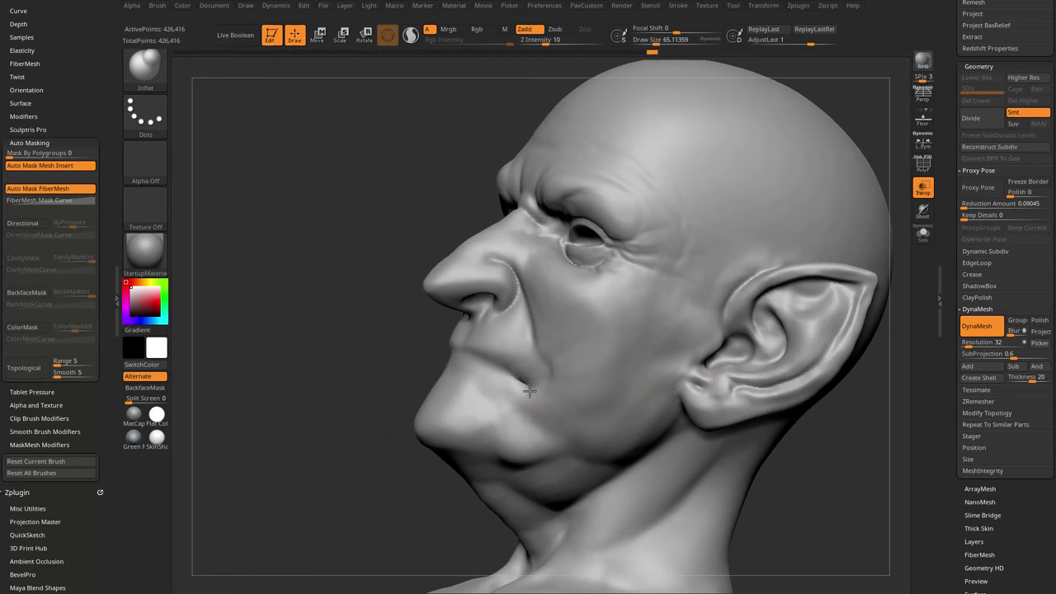
ctrl+drag(325, 342, 375, 374)
shift+drag(526, 377, 513, 386)
- Select the DamStandard brush at a smaller draw size and carve a crease along the lip line from the mouth corner
mouse_move(421, 363)
mouse_down()
mouse_move(746, 304)
mouse_move(833, 316)
mouse_up()
key(b)
key(d)
key(s)
key([)
key([)
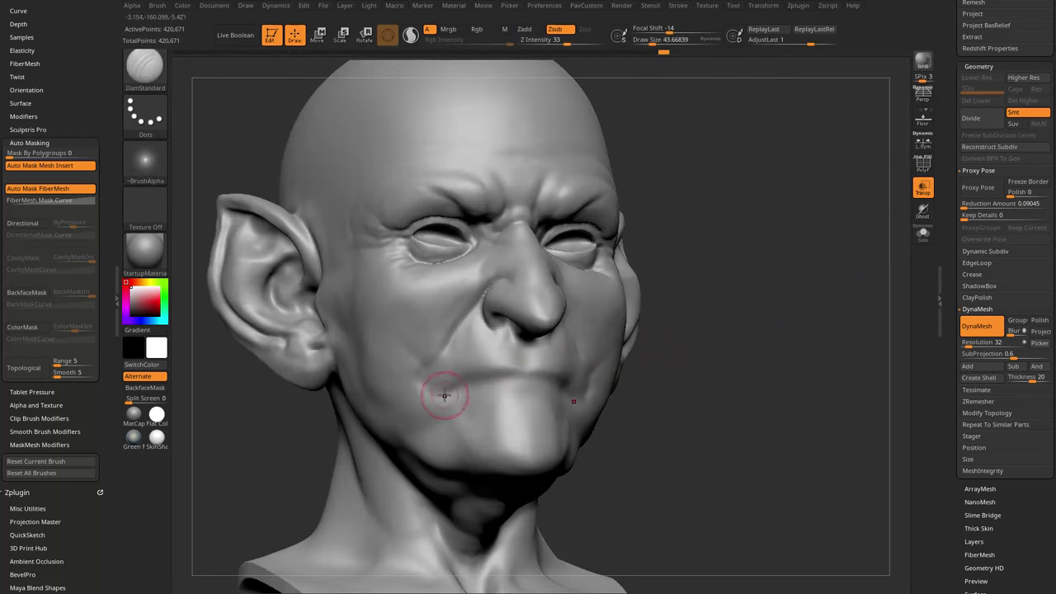
drag(470, 385, 513, 382)
right_drag(539, 380, 490, 364)
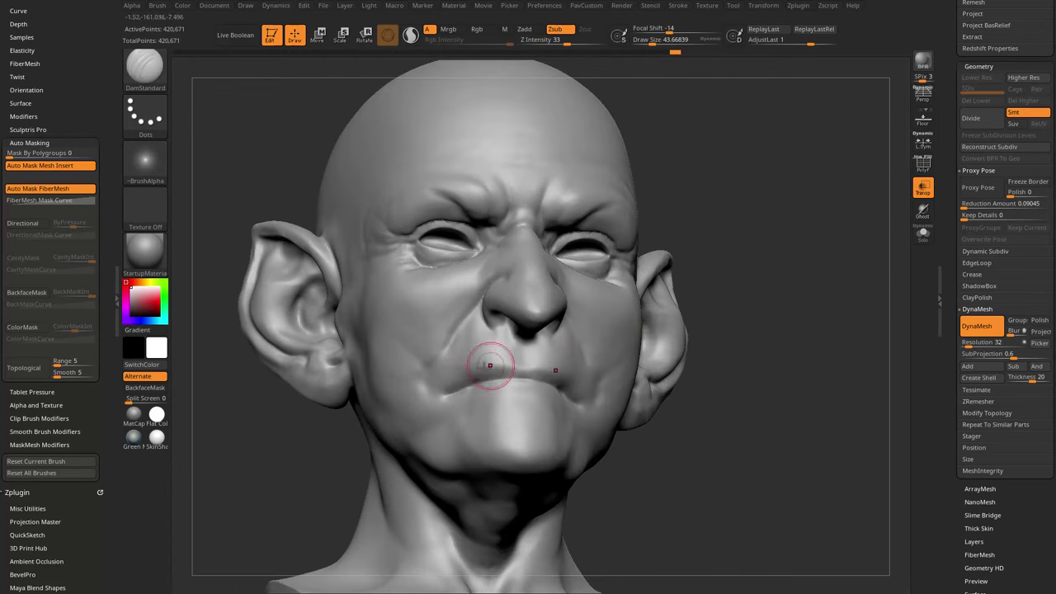
- Refine the crease between the lips with the DamStandard brush and smooth around it from several angles
drag(701, 313, 492, 394)
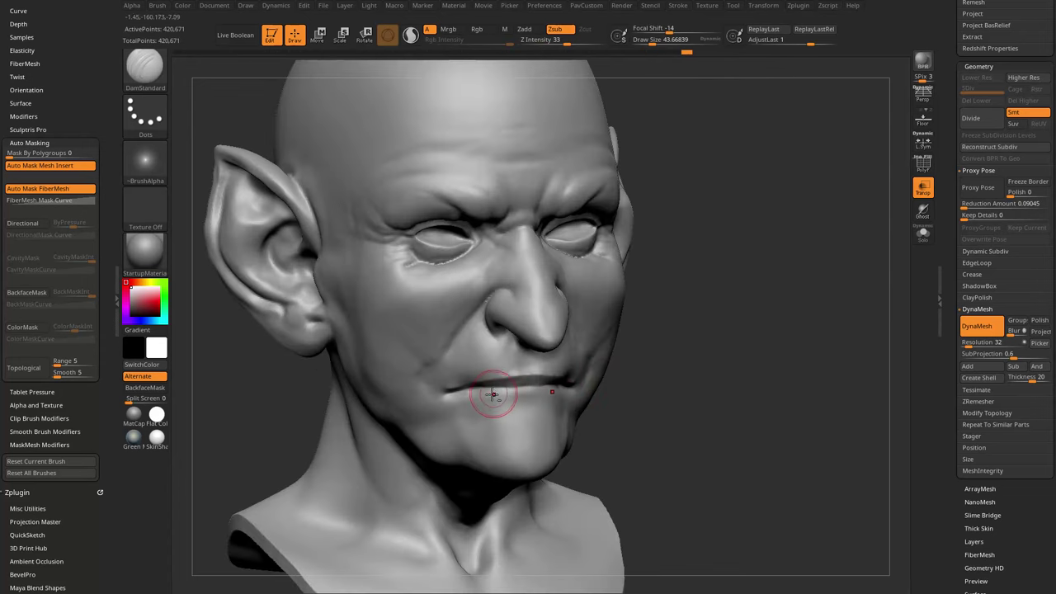
drag(637, 373, 519, 387)
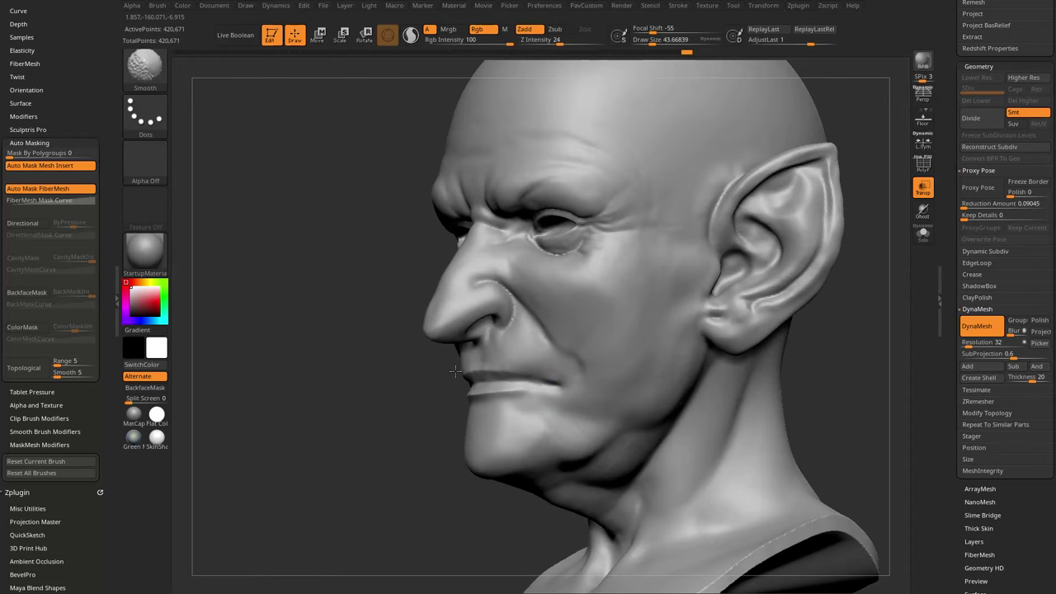
mouse_move(455, 372)
mouse_down()
mouse_move(441, 476)
mouse_move(766, 354)
mouse_move(690, 381)
mouse_up()
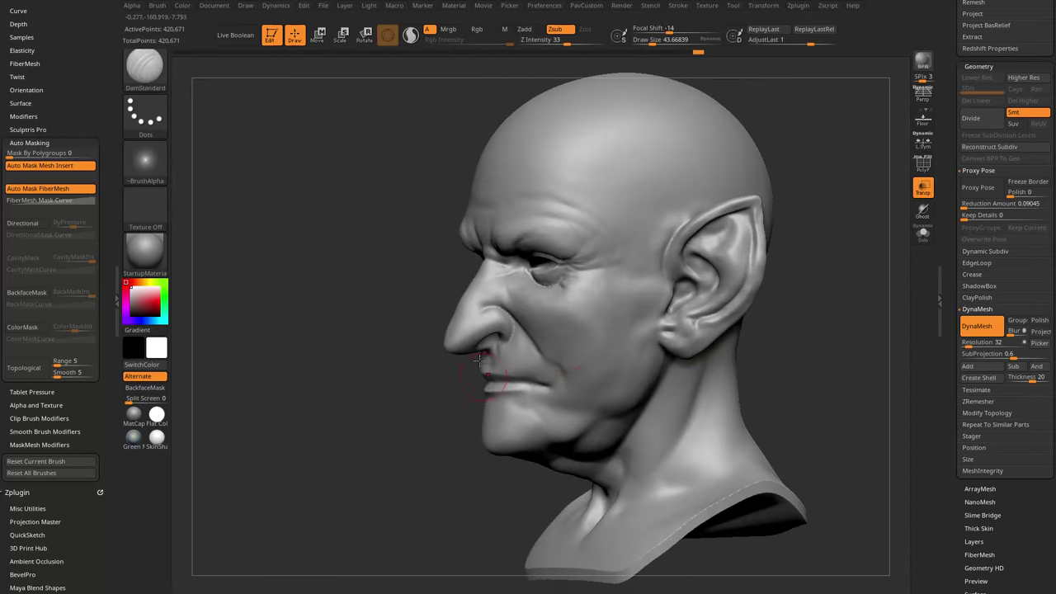
drag(427, 454, 643, 408)
alt+drag(666, 354, 533, 359)
mouse_move(451, 426)
mouse_down()
mouse_move(762, 299)
mouse_move(710, 297)
mouse_move(792, 325)
mouse_move(689, 347)
mouse_move(825, 330)
mouse_move(794, 338)
mouse_move(812, 360)
mouse_move(801, 336)
mouse_up()
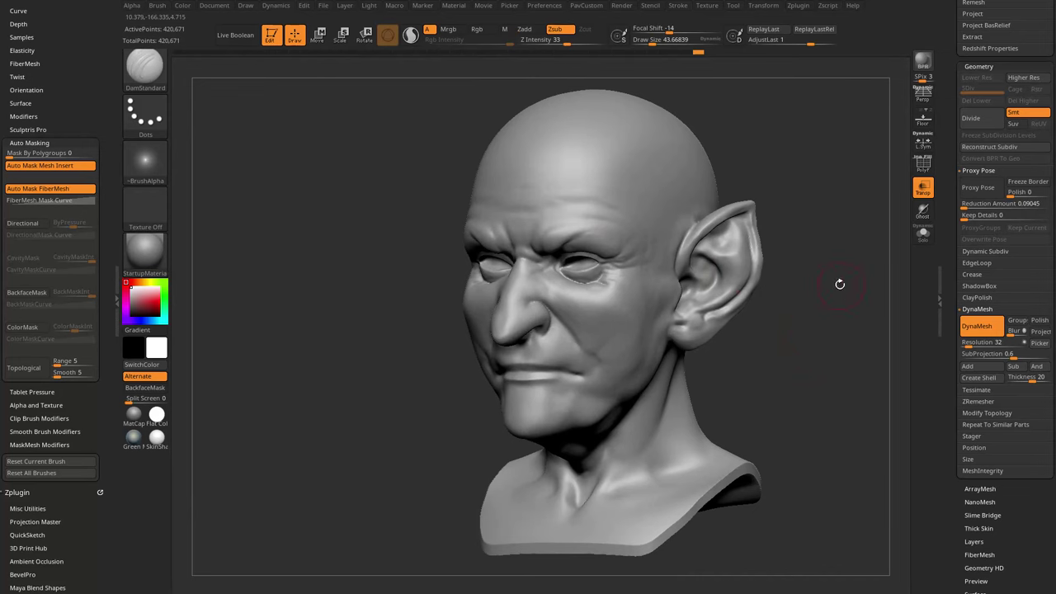
drag(840, 284, 849, 306)
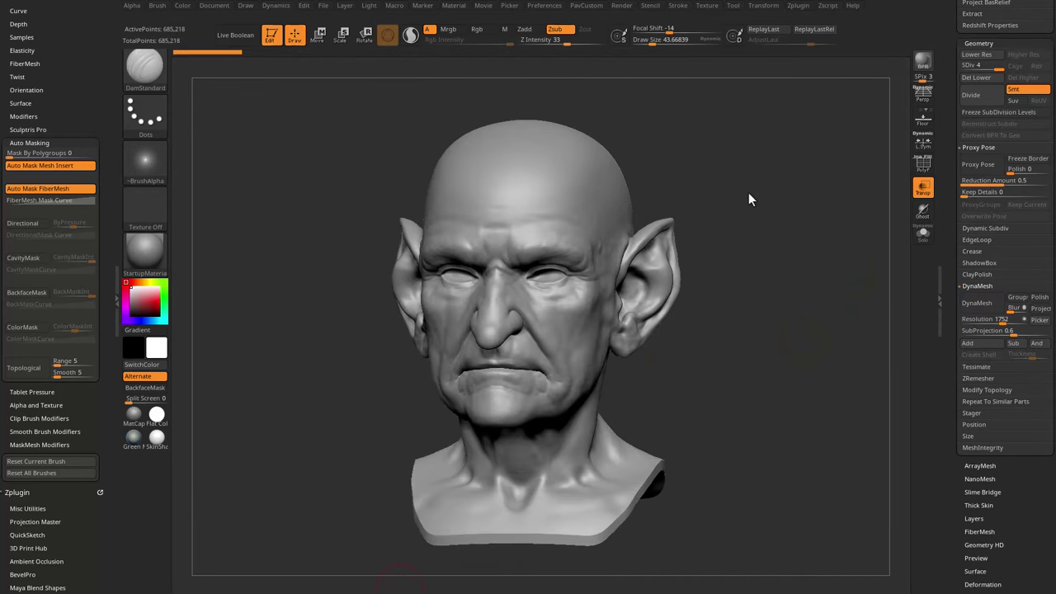
- Select the Standard brush and open the Headshot03_AddDetail.zpr project from the Desktop
drag(748, 192, 689, 202)
key(b)
key(s)
key(t)
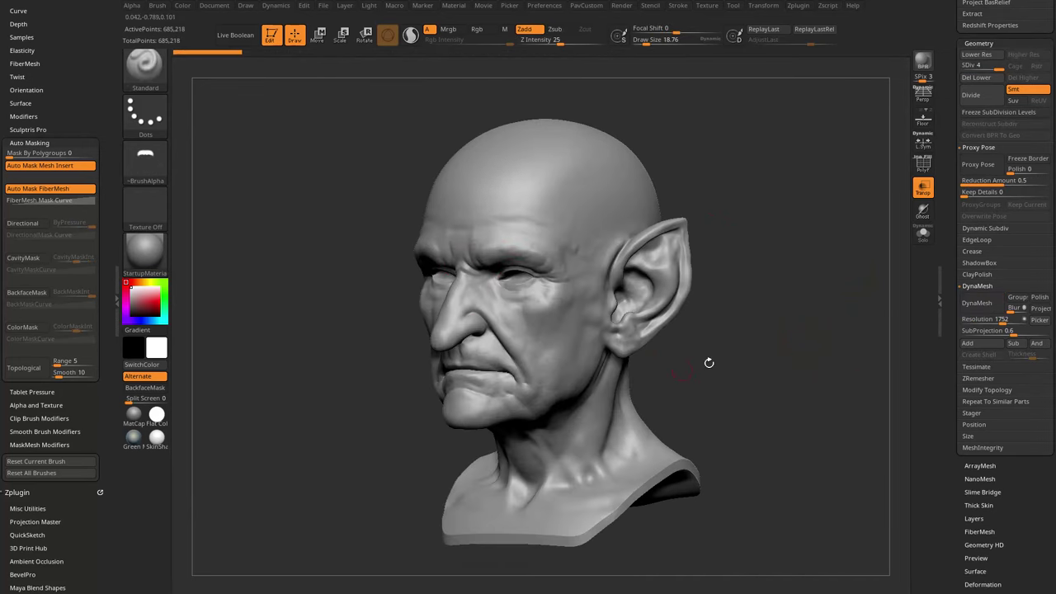
mouse_move(709, 363)
mouse_down()
mouse_move(811, 338)
mouse_move(754, 351)
mouse_move(514, 223)
mouse_move(792, 354)
mouse_up()
key(f)
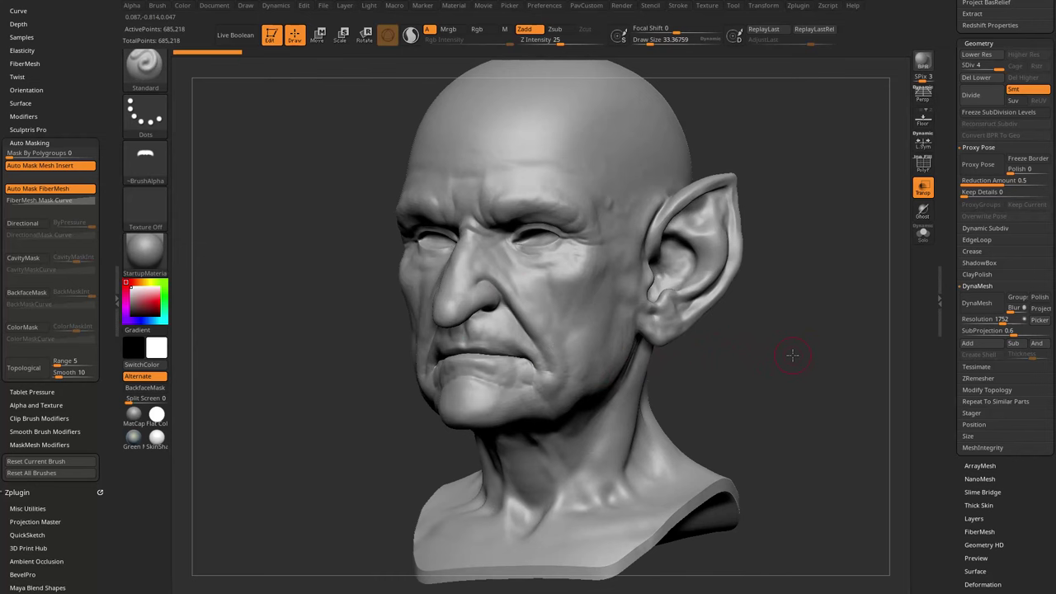
click(323, 6)
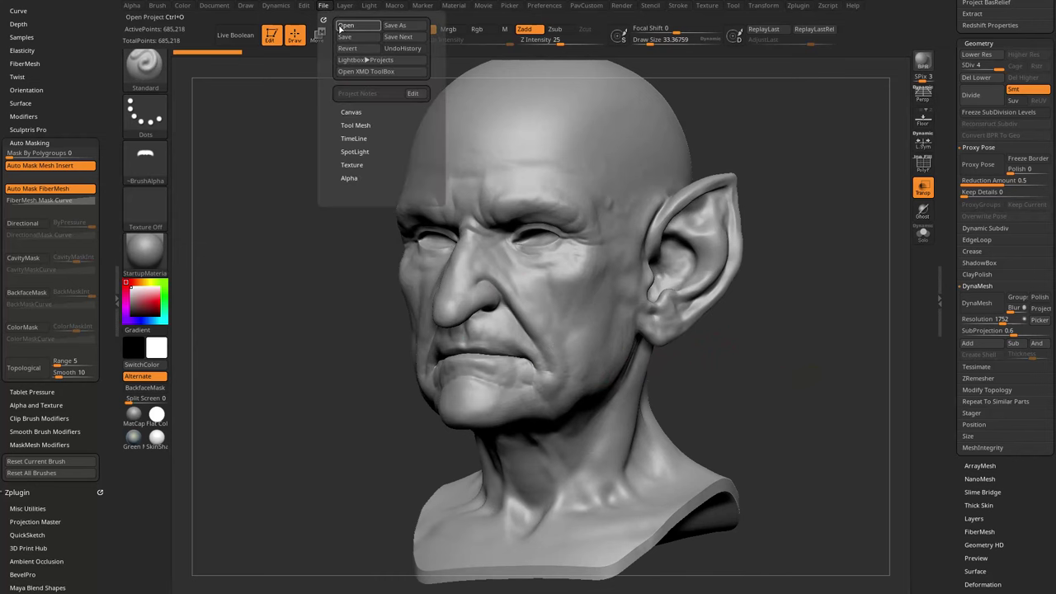
click(342, 26)
click(648, 322)
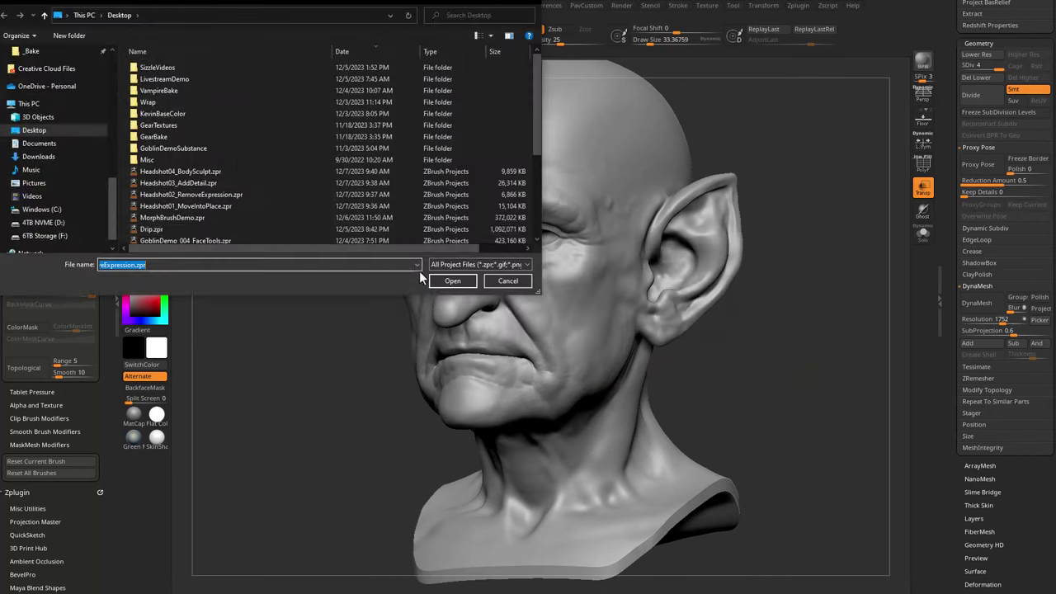
double_click(192, 184)
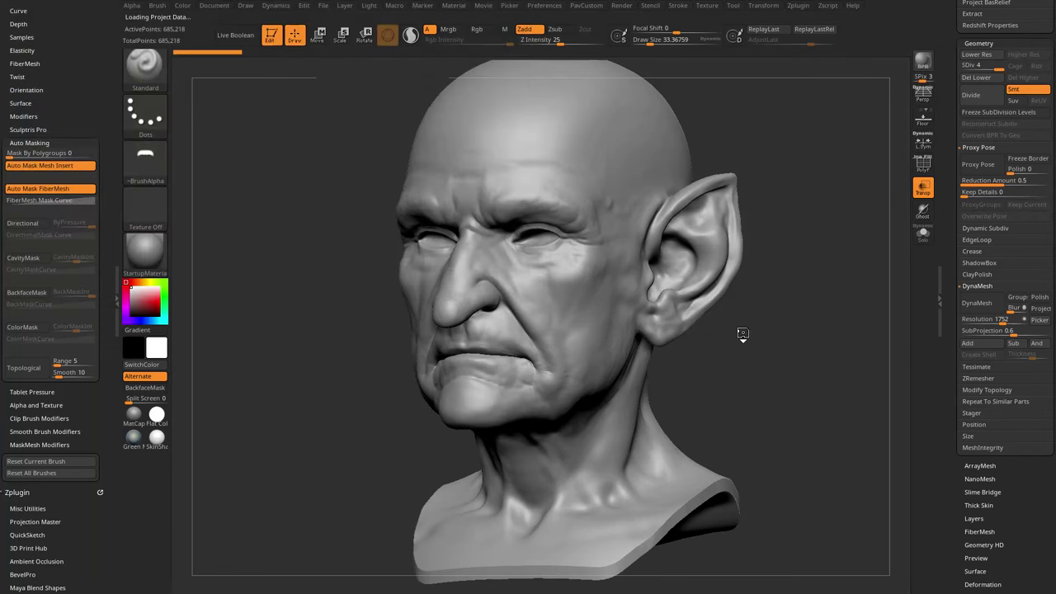
- Examine the wrinkles and skin detail of the head from several angles and distances
shift+drag(737, 213, 802, 495)
drag(649, 323, 782, 343)
drag(719, 315, 615, 306)
key(s)
drag(711, 289, 818, 285)
mouse_move(818, 285)
right_down()
mouse_move(787, 300)
mouse_move(740, 276)
mouse_move(825, 272)
mouse_move(684, 283)
right_up()
mouse_move(830, 272)
right_down()
mouse_move(825, 285)
mouse_move(778, 302)
right_up()
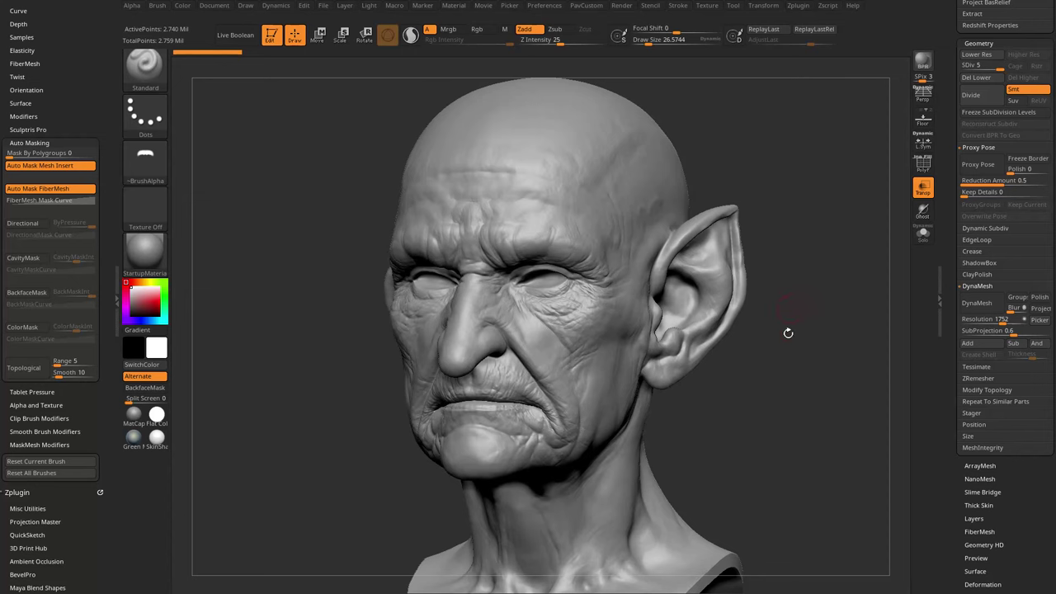
mouse_move(788, 332)
right_down()
mouse_move(817, 370)
mouse_move(877, 354)
mouse_move(775, 382)
right_up()
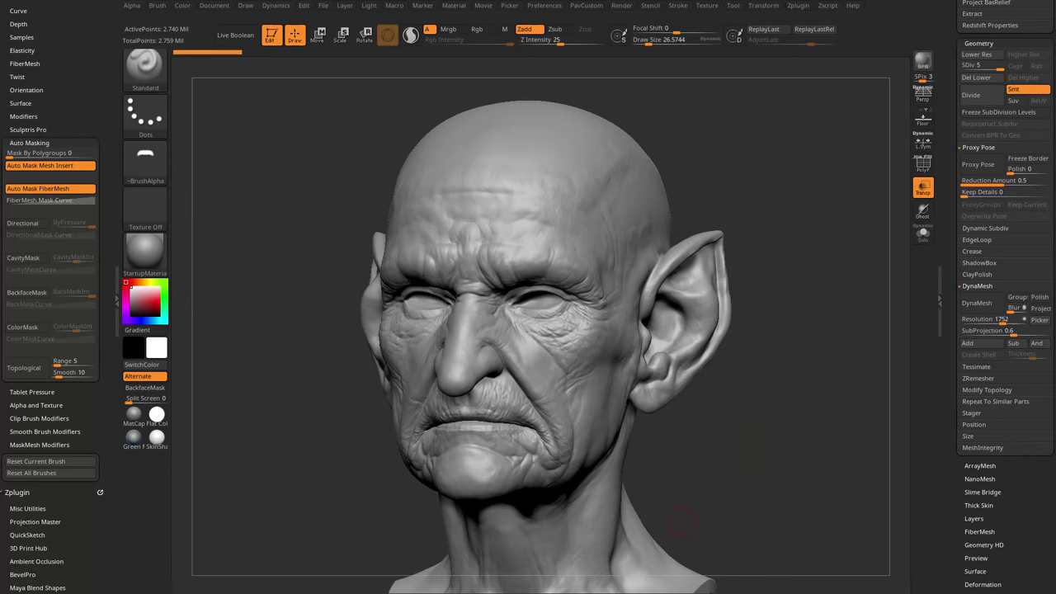
mouse_move(815, 237)
shift+right_down()
mouse_move(806, 247)
mouse_move(813, 279)
mouse_move(799, 276)
shift+right_up()
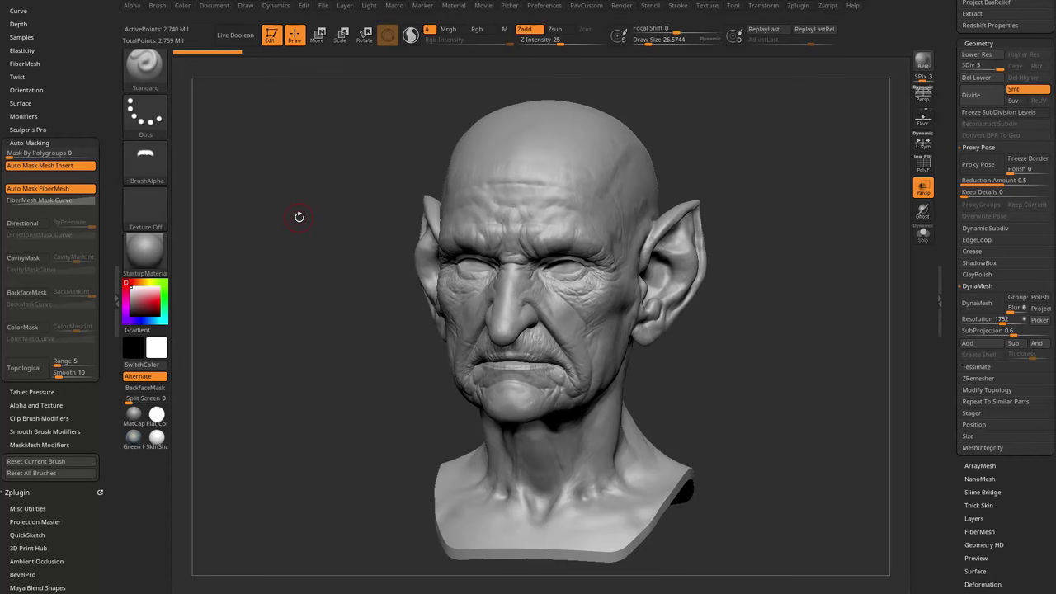
mouse_move(714, 325)
mouse_down()
mouse_move(806, 318)
mouse_move(676, 319)
mouse_up()
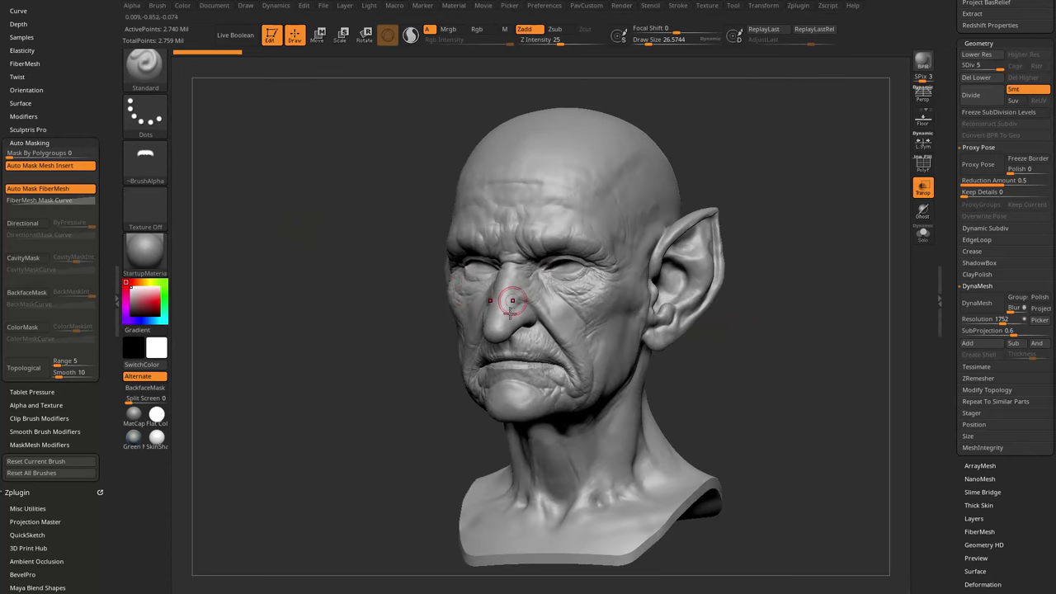
- Replace the docked Brush palette in the tray with the Zplugin palette
drag(89, 94, 64, 223)
click(103, 5)
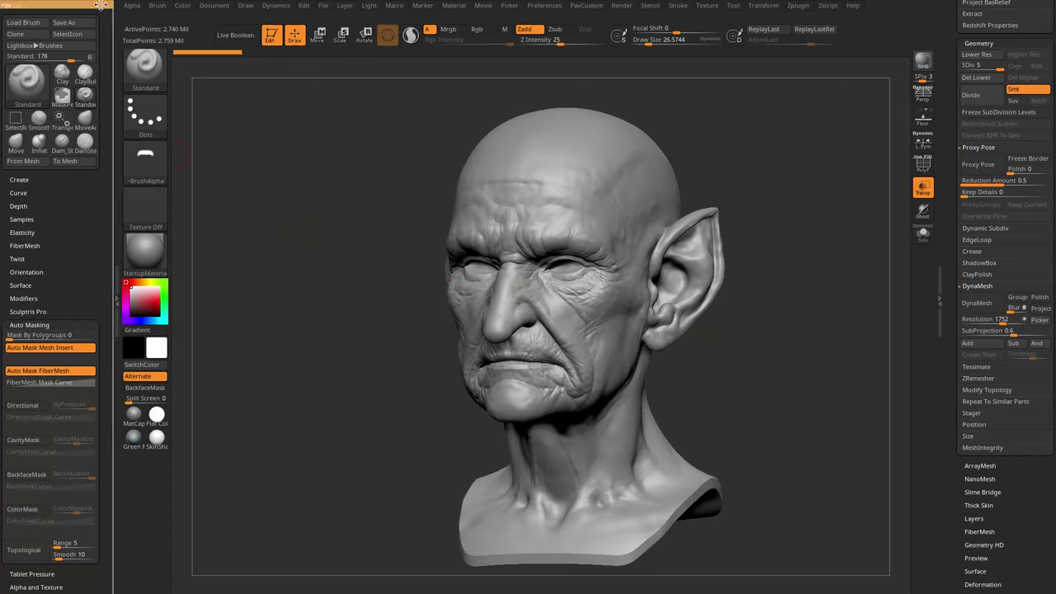
click(98, 6)
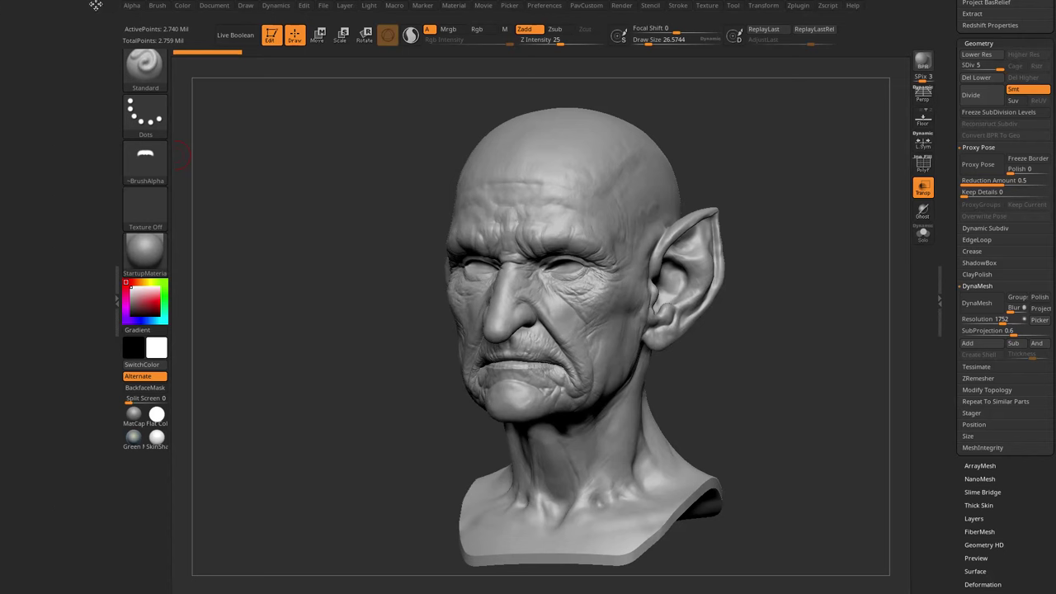
click(799, 6)
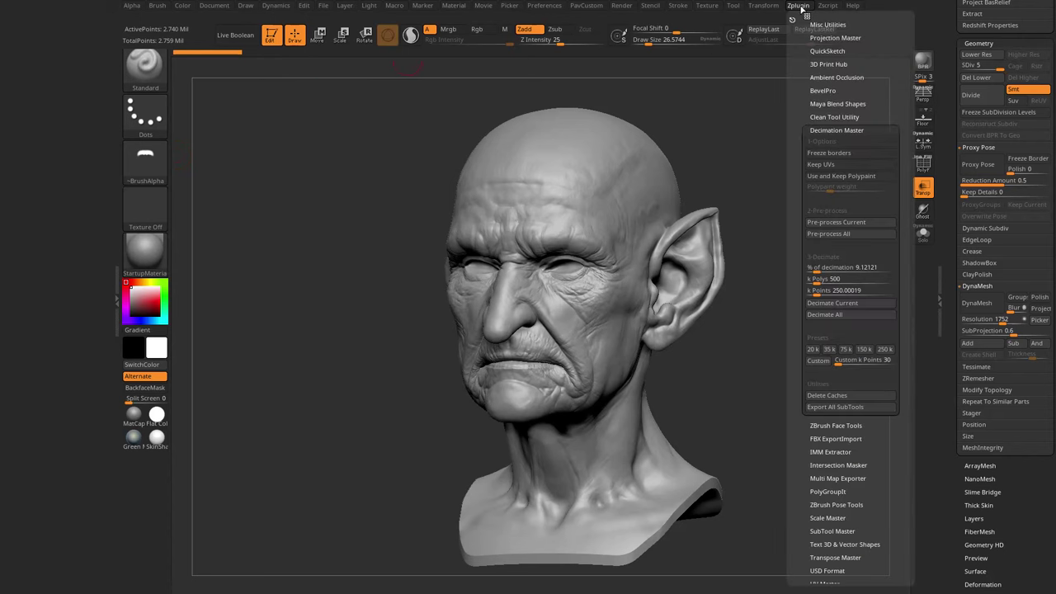
drag(792, 18, 504, 144)
drag(59, 24, 58, 33)
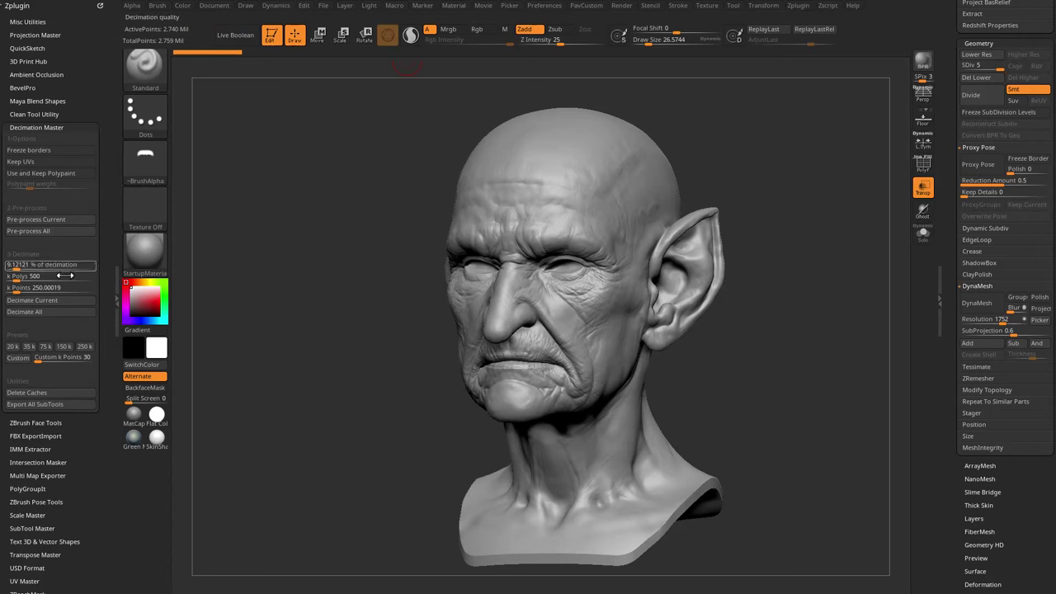
- Pre-process the current head subtool in Decimation Master
click(33, 127)
click(31, 127)
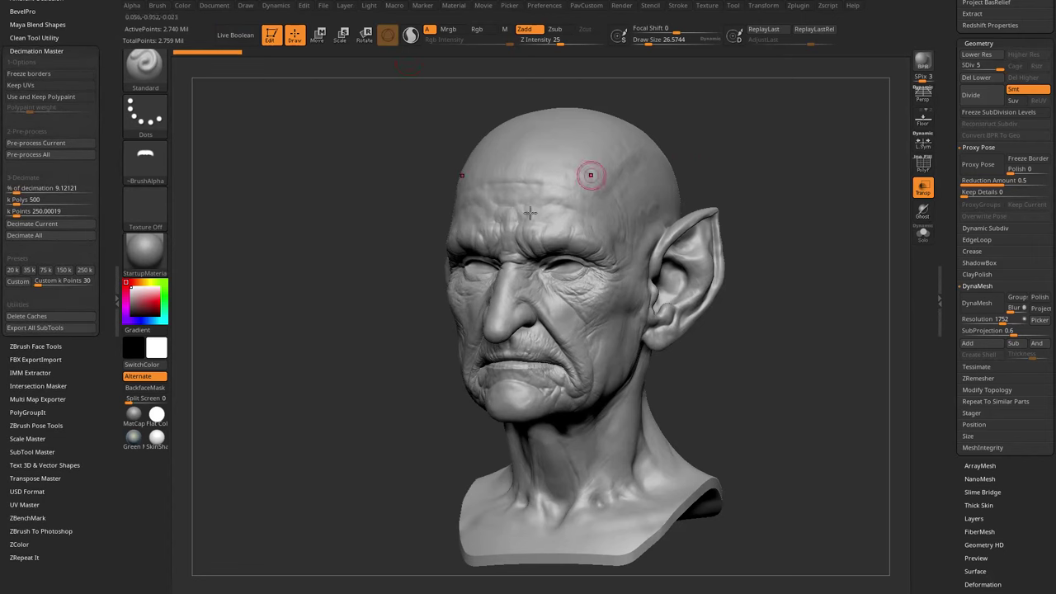
click(49, 143)
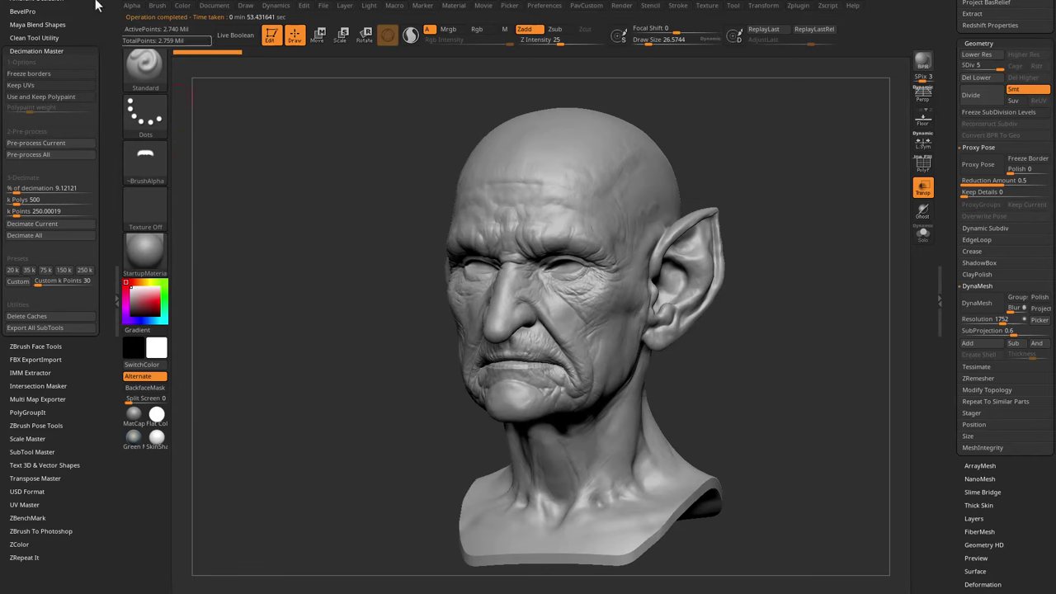
- Set the decimation target to 1000 k Polys, decimate the current head and check its wireframe
alt+drag(313, 180, 256, 234)
alt+drag(736, 165, 783, 174)
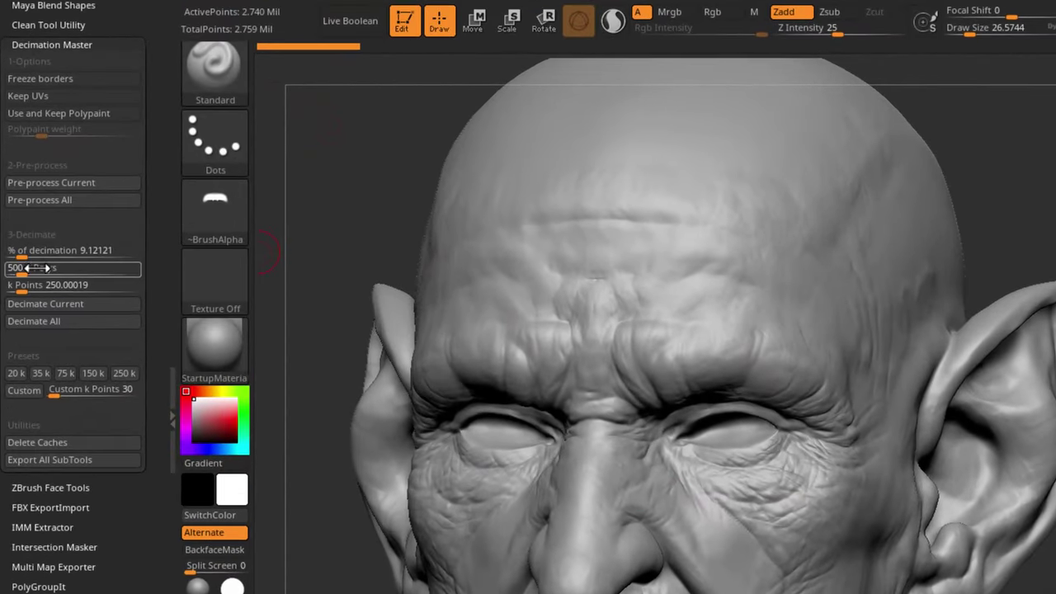
click(65, 266)
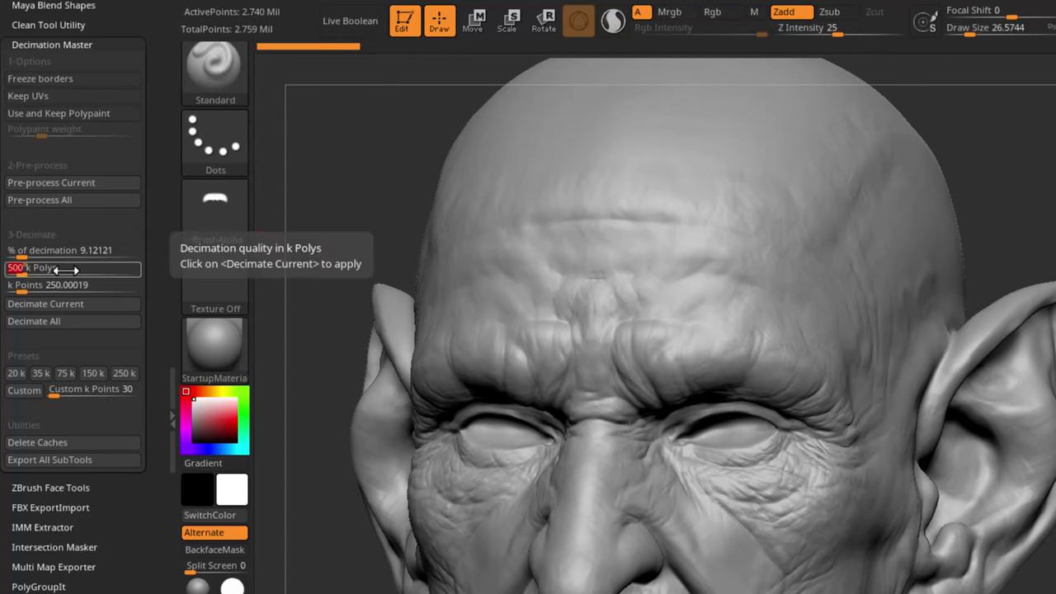
text(1000)
key(Return)
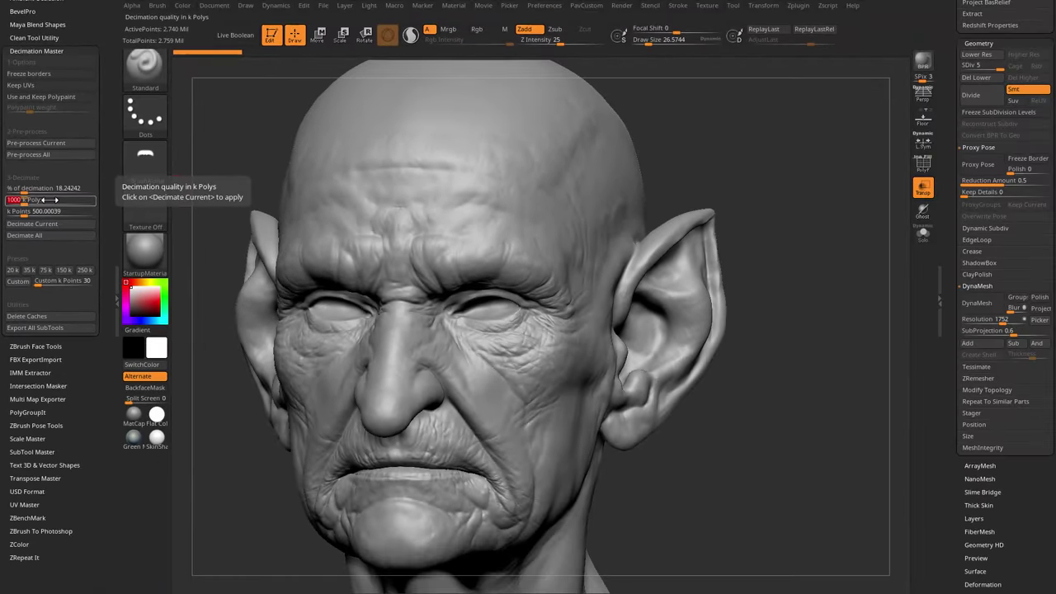
click(9, 283)
click(32, 223)
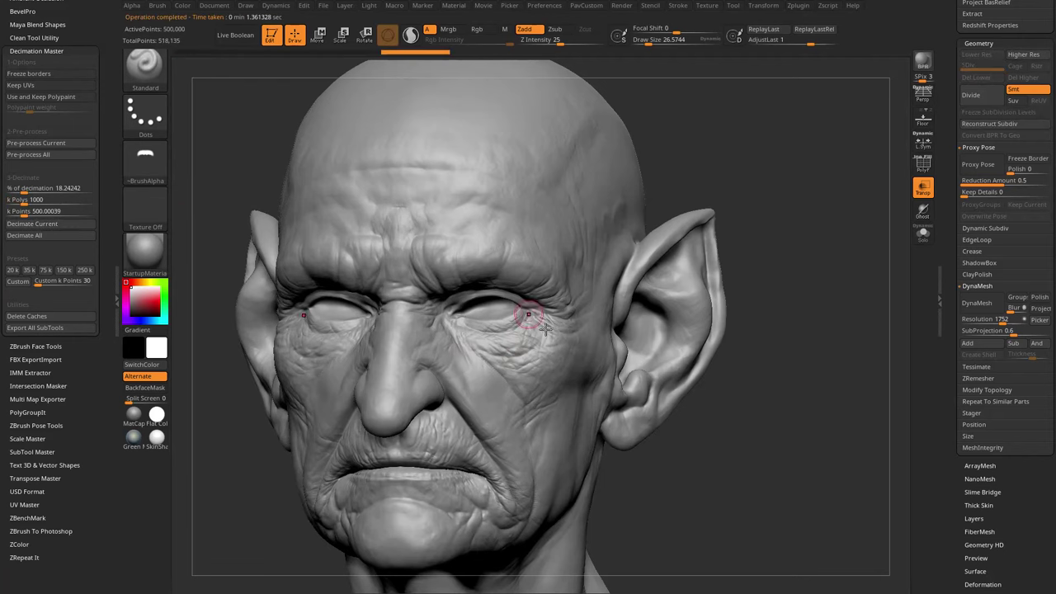
click(930, 169)
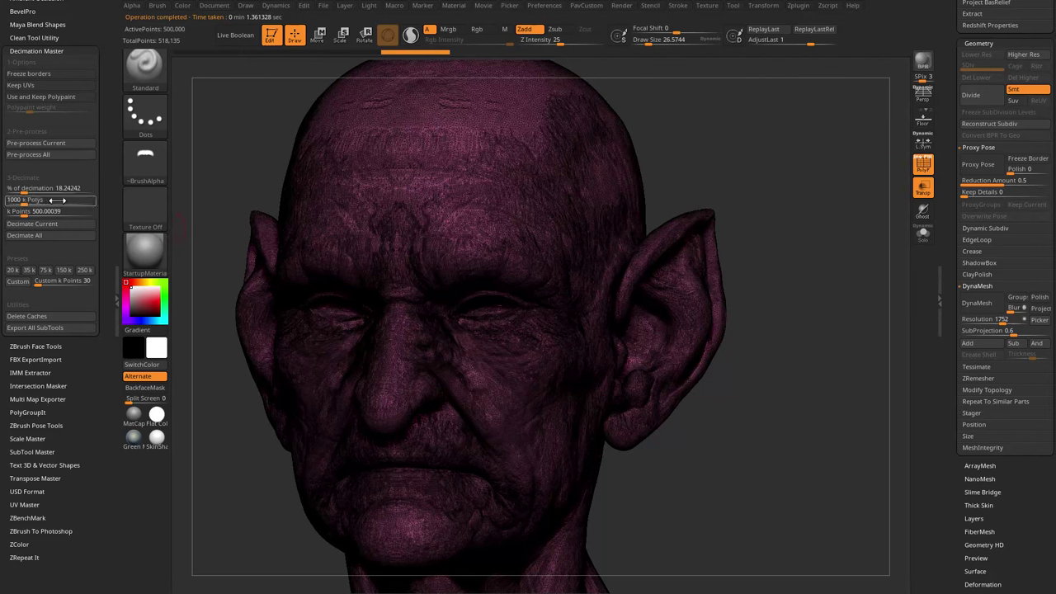
click(923, 172)
- Set the decimation target to 500 k Polys and decimate the current head again
click(29, 199)
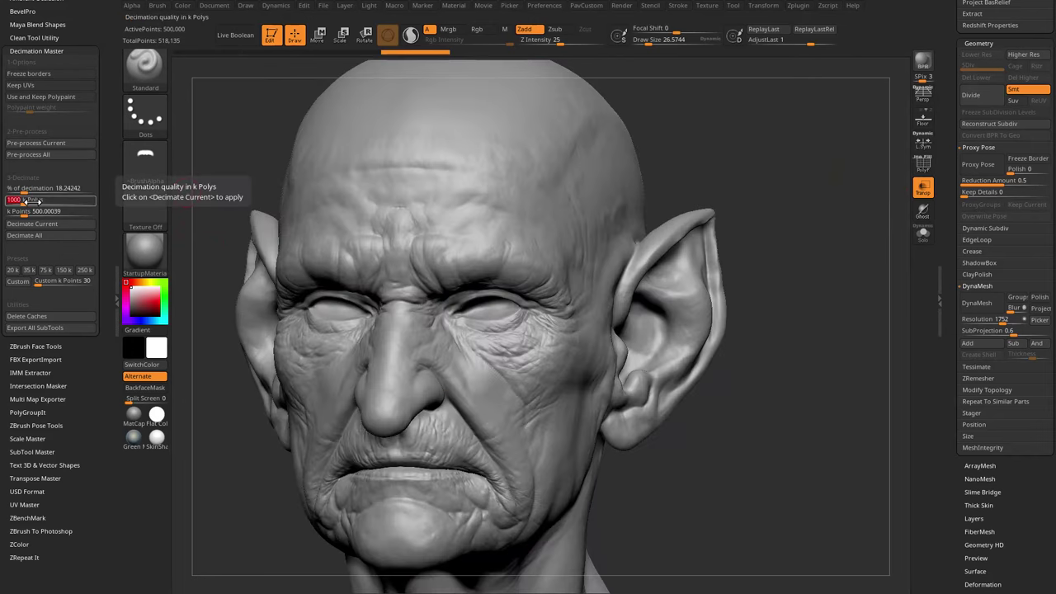
text(50)
key(Return)
click(30, 201)
key(Return)
click(38, 223)
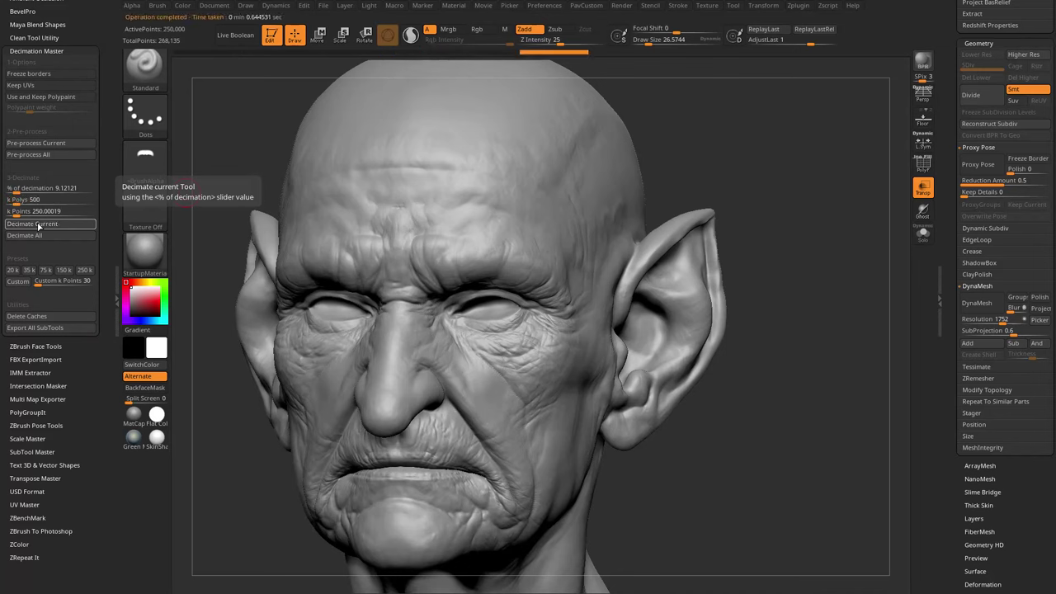
- Reduce the decimation target to 10 k Polys and decimate the current head
click(45, 200)
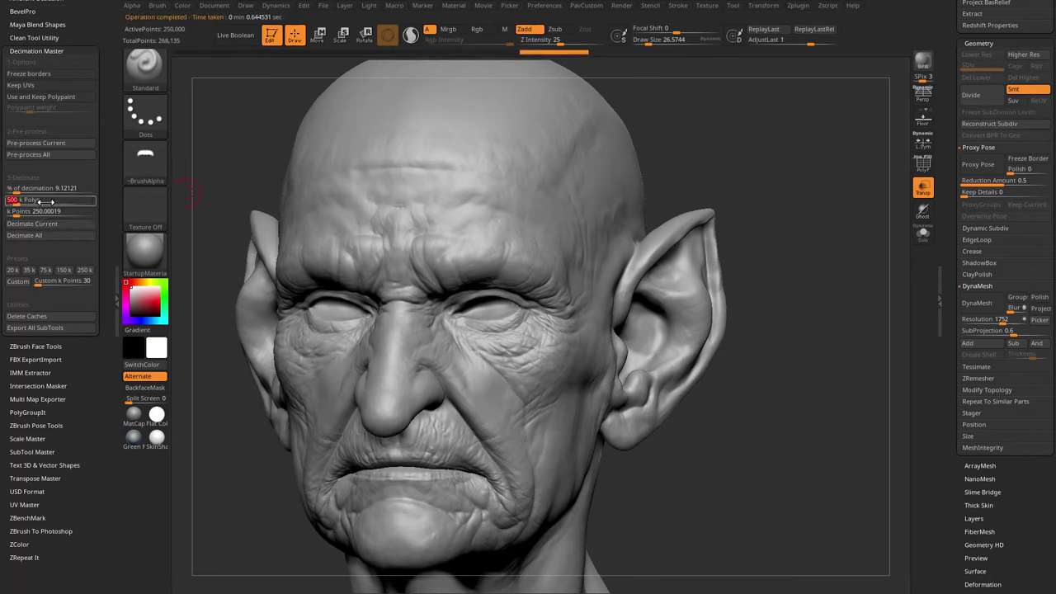
text(10)
key(Return)
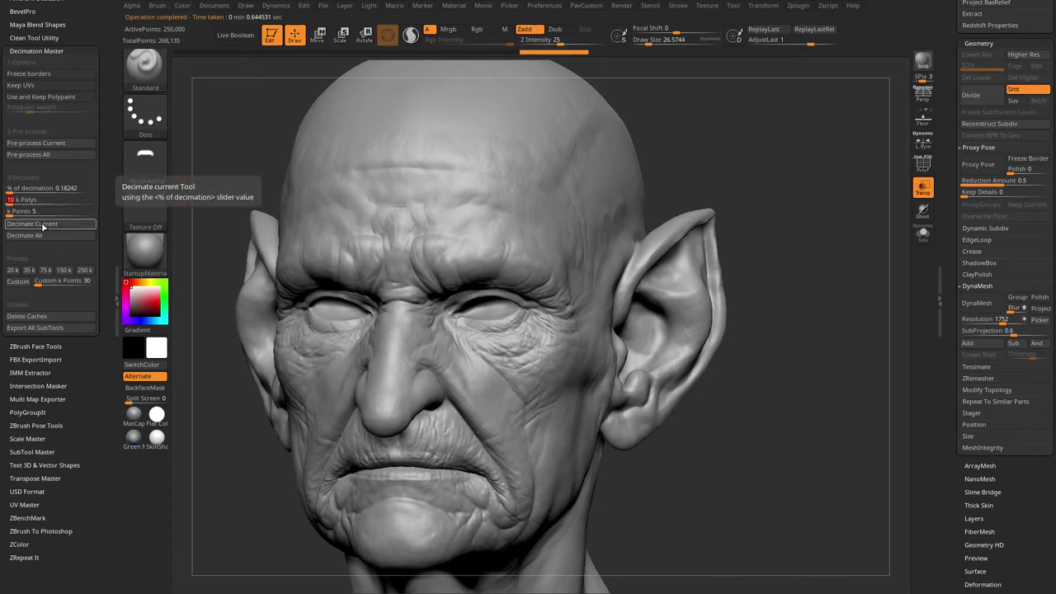
click(38, 224)
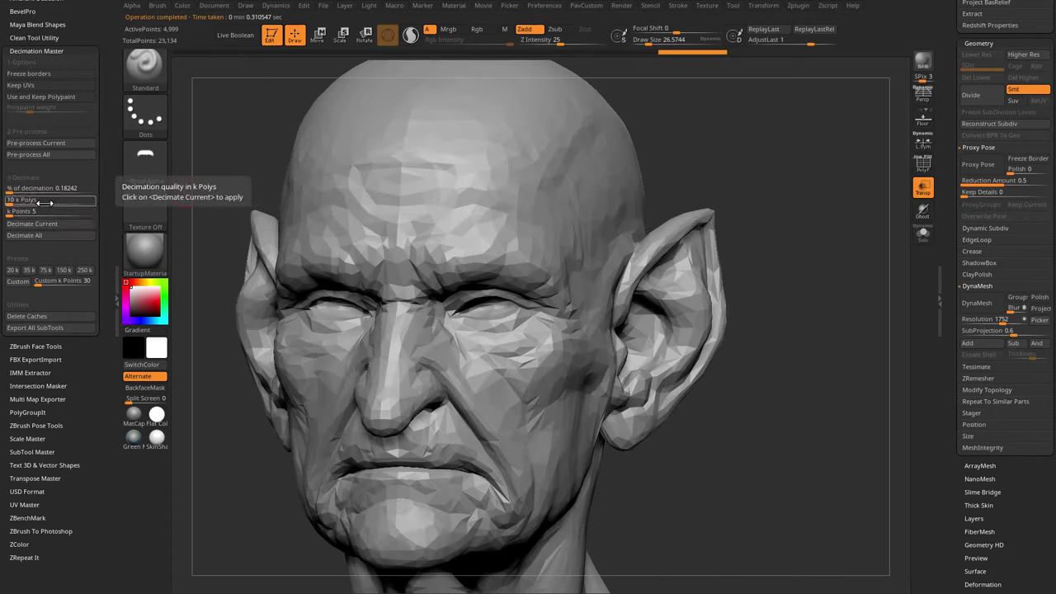
- Set the decimation target to 500 k Polys, decimate the current head and inspect the restored detail
click(46, 200)
text(500)
key(Return)
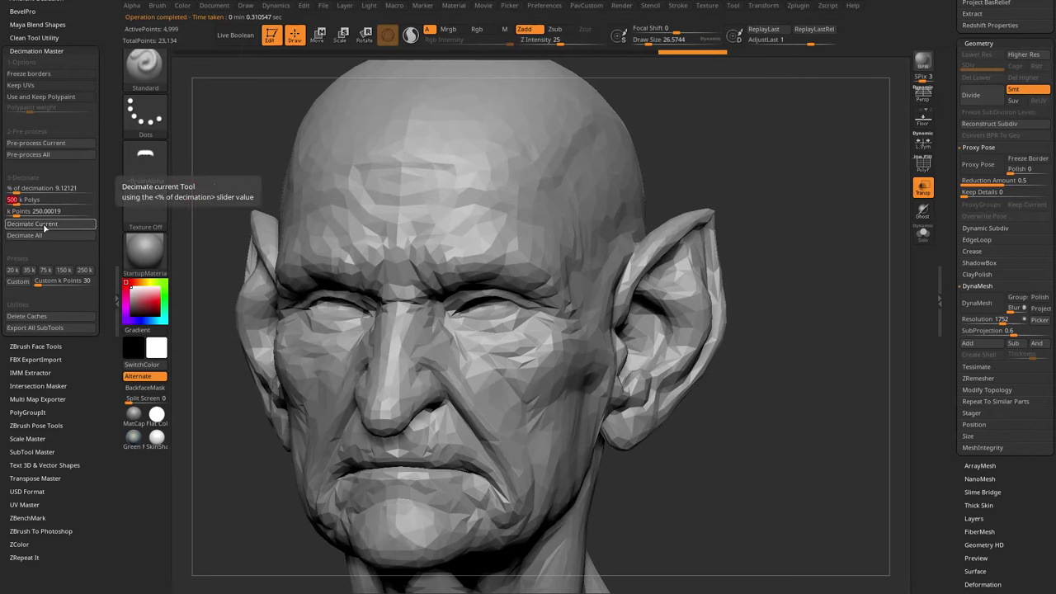
click(45, 226)
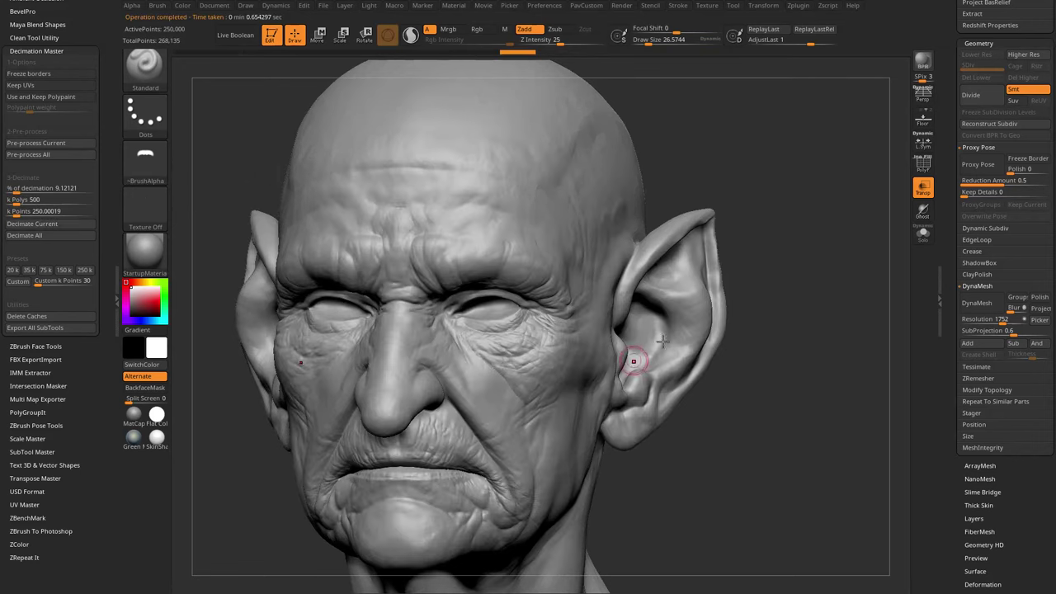
click(922, 165)
click(922, 165)
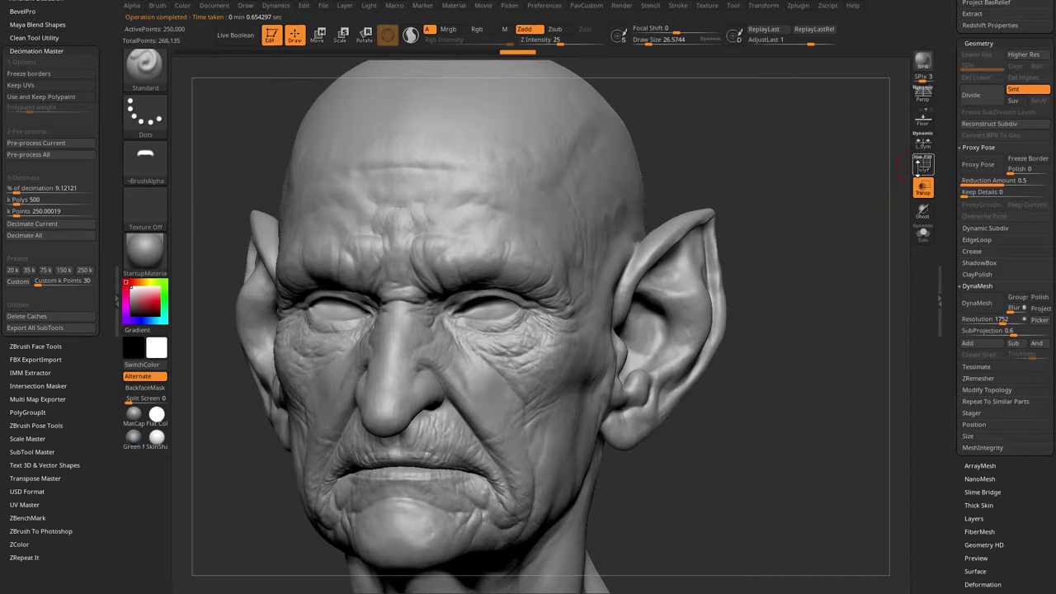
mouse_move(787, 358)
shift+mouse_down()
mouse_move(795, 372)
mouse_move(767, 334)
shift+mouse_up()
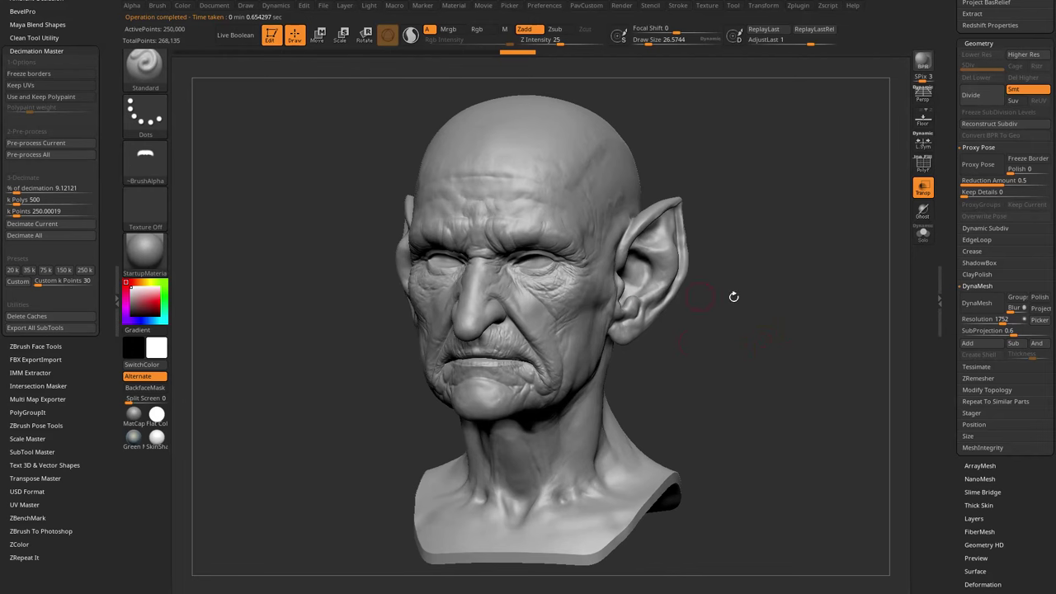
- Export the decimated head to the Desktop as an FBX file named HeadshotGoblinHead
drag(945, 213, 954, 409)
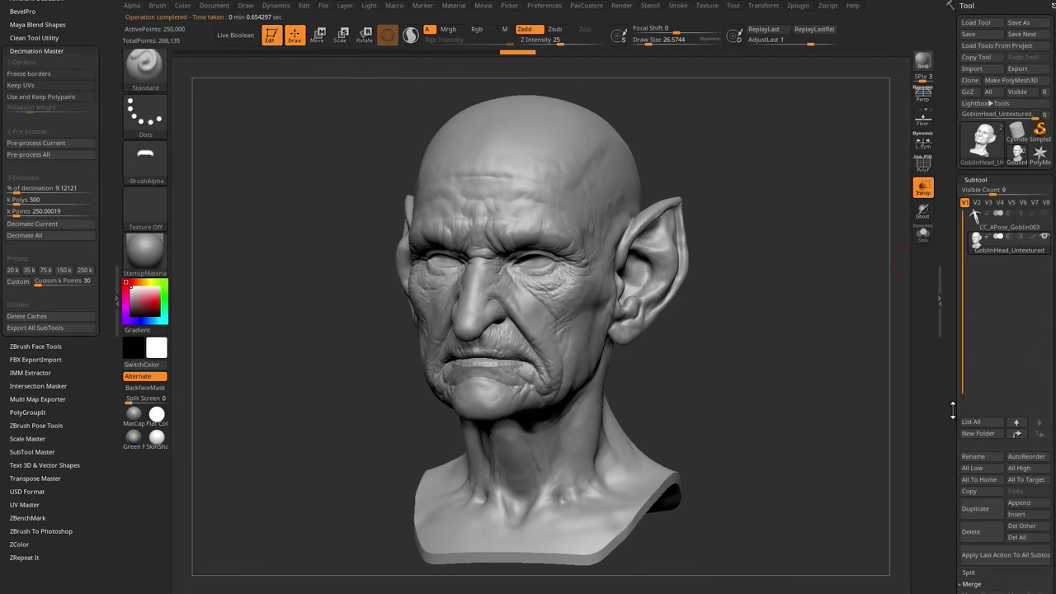
click(1017, 68)
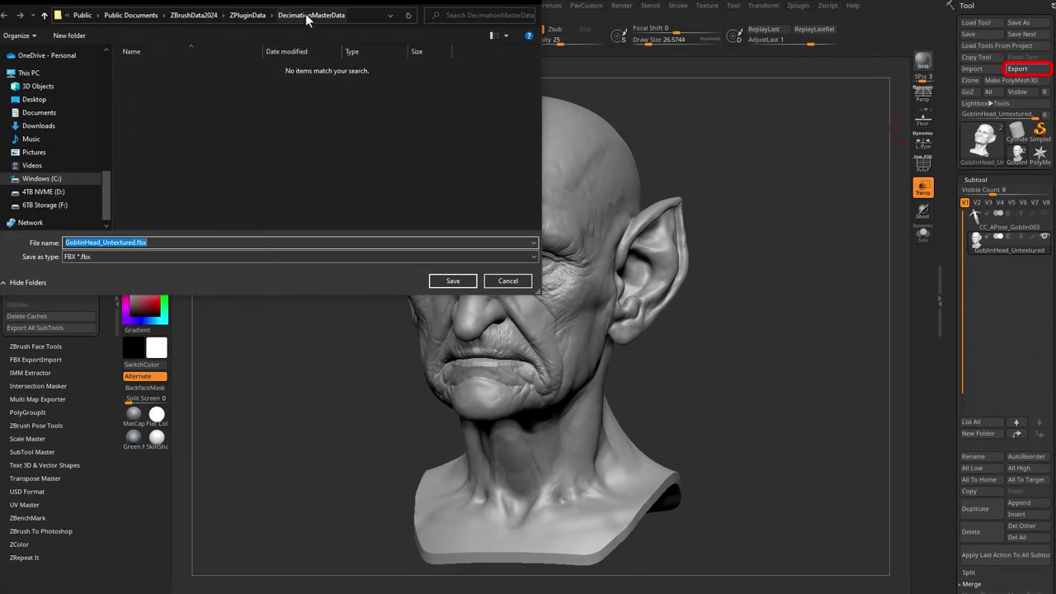
click(59, 100)
click(185, 241)
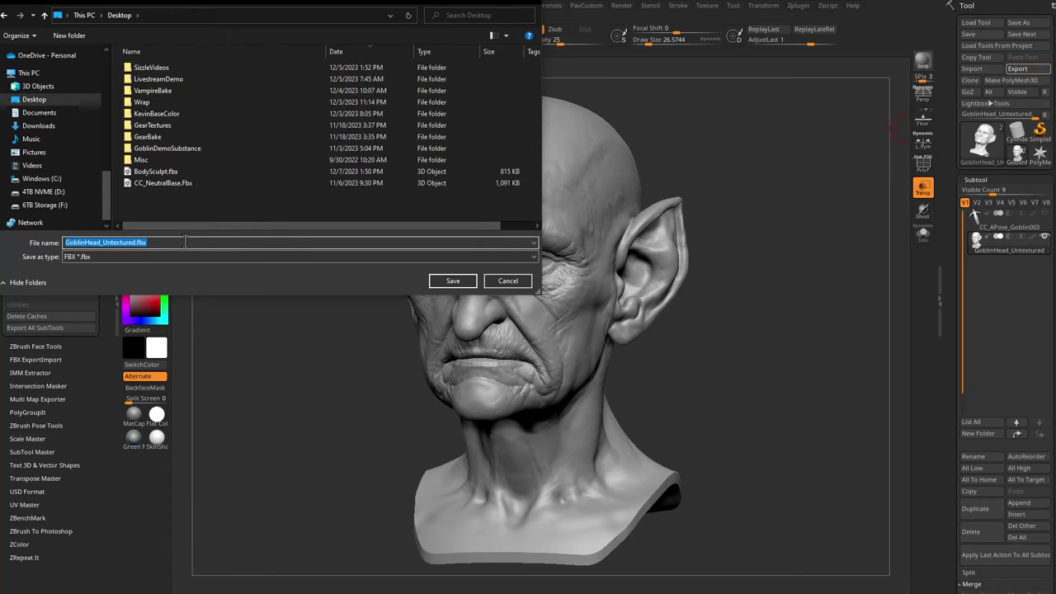
text(HeadshotGoblinHead)
key(Return)
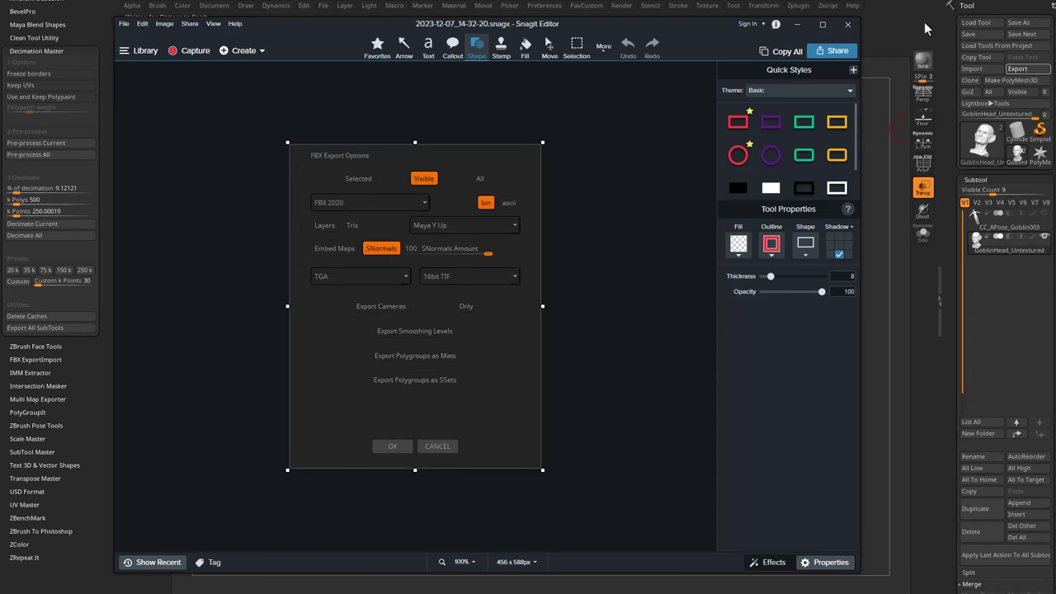
- Switch to Character Creator, start an empty project and import the HeadshotGoblinHead FBX as a prop
click(797, 25)
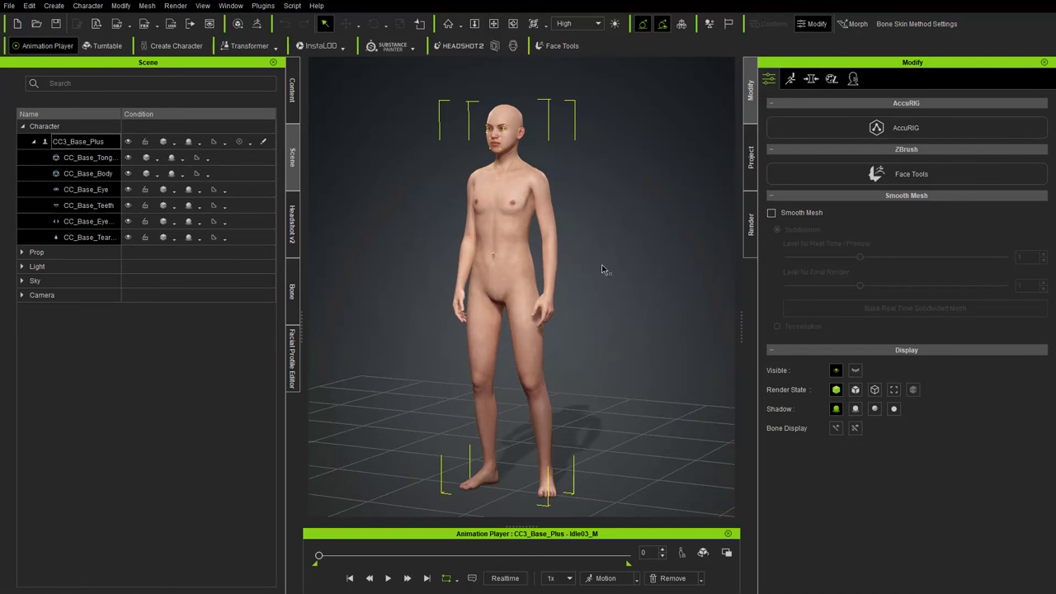
click(9, 7)
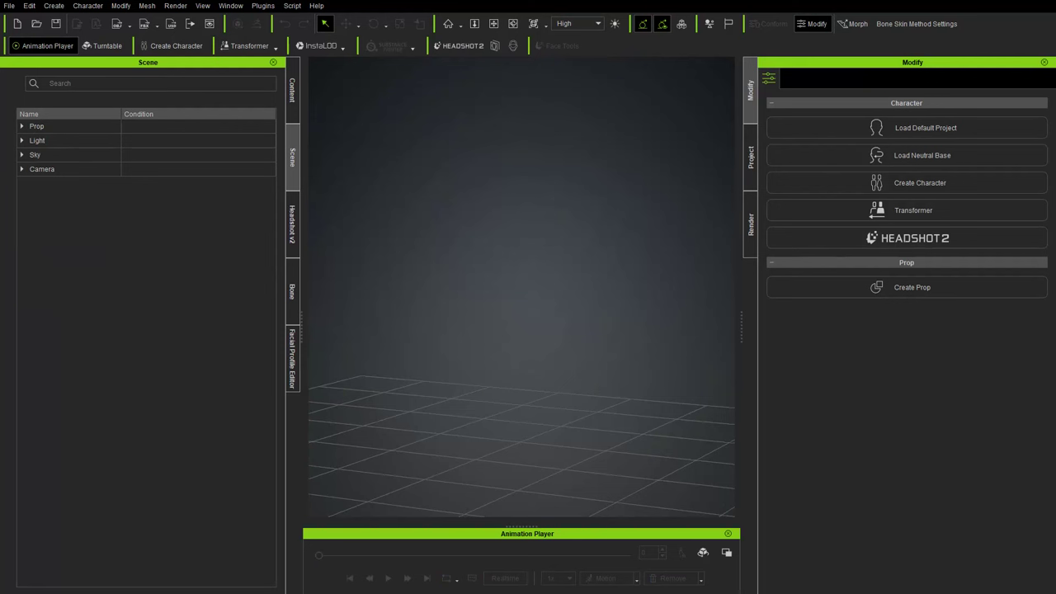
drag(525, 279, 530, 269)
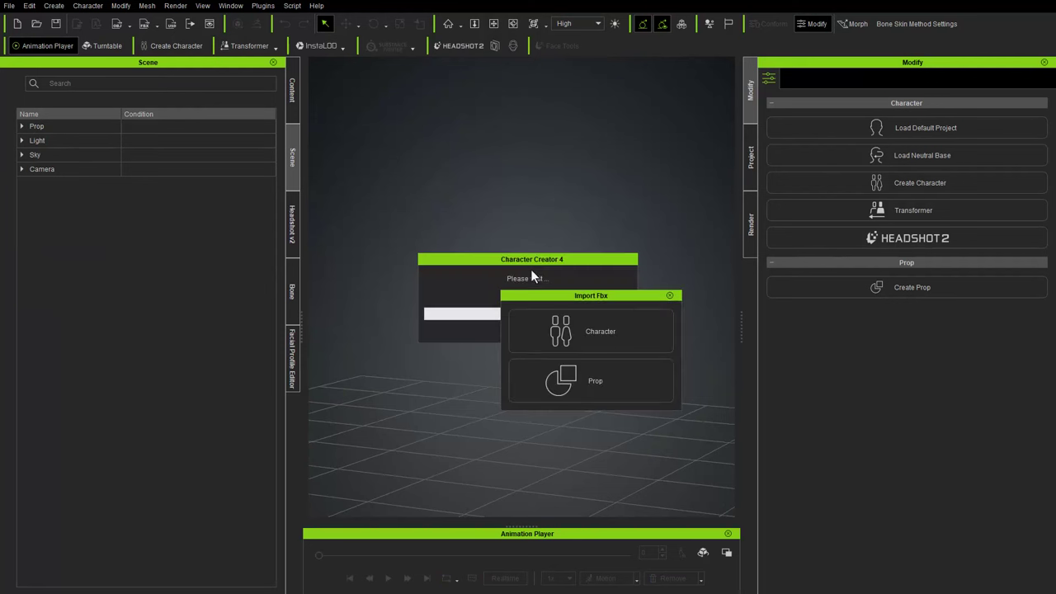
click(606, 383)
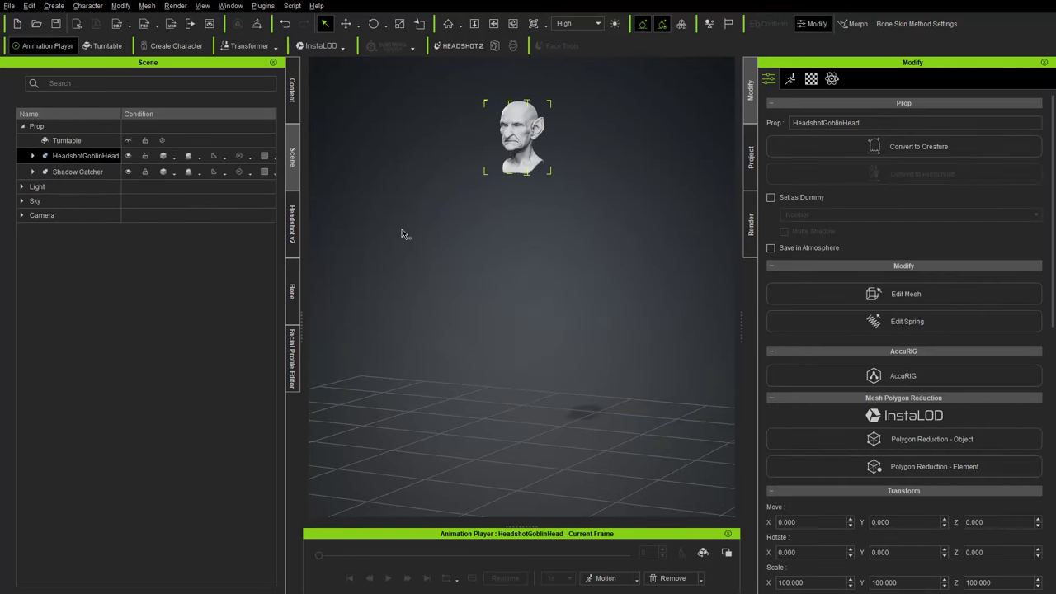
- Examine the imported goblin head up close and frame it facing the camera
right_drag(401, 230, 495, 243)
middle_drag(495, 242, 504, 298)
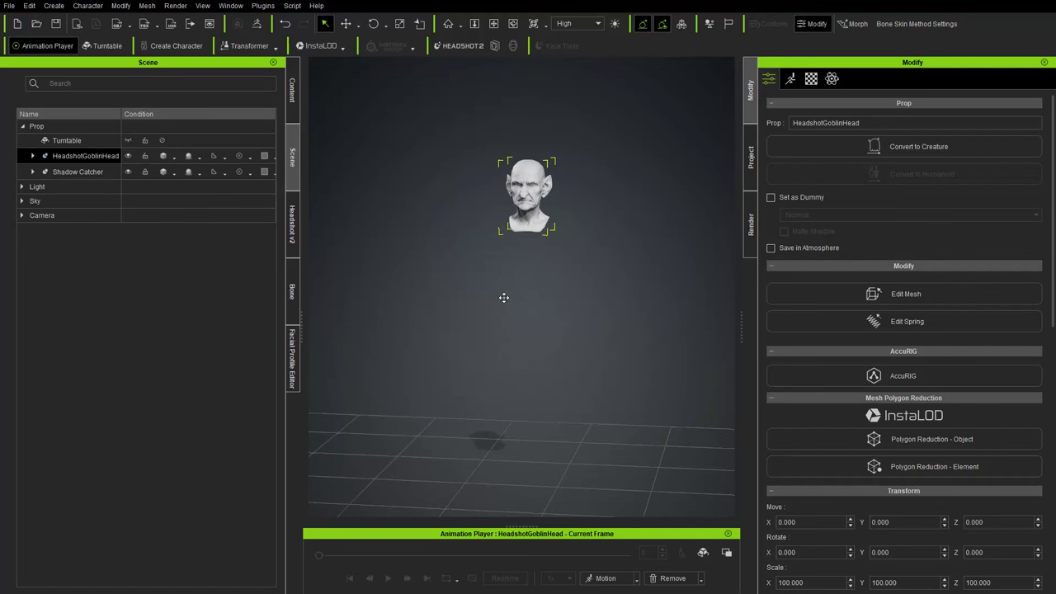
scroll(504, 297, up, 5)
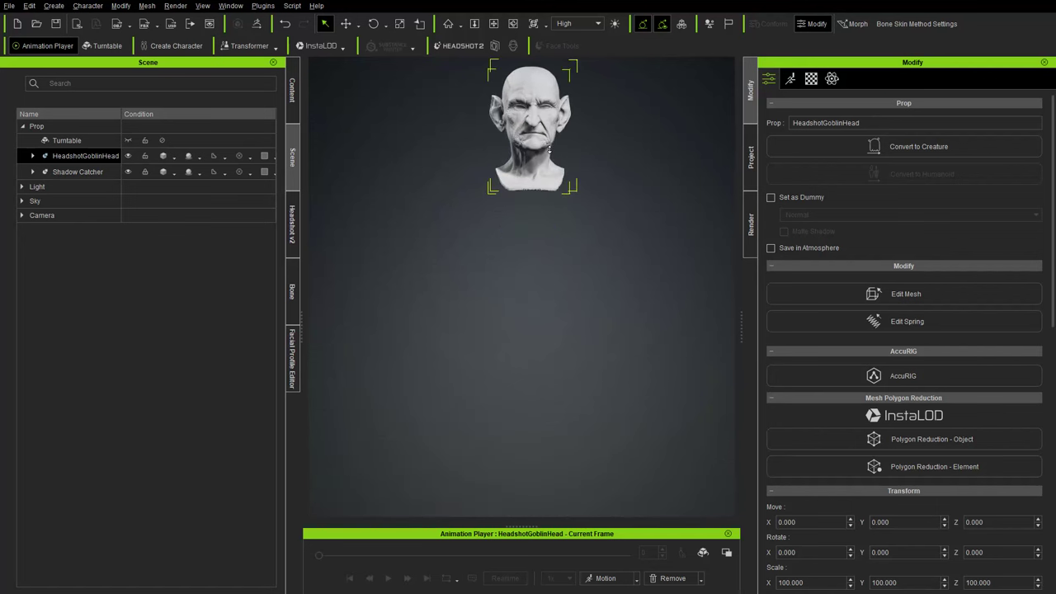
scroll(561, 248, down, 5)
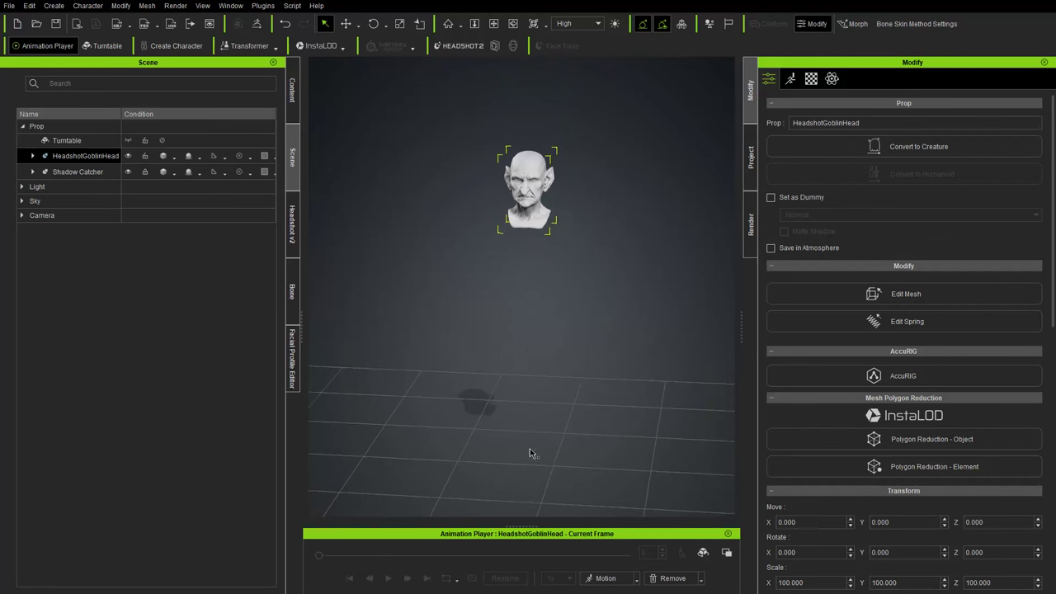
right_drag(541, 355, 558, 300)
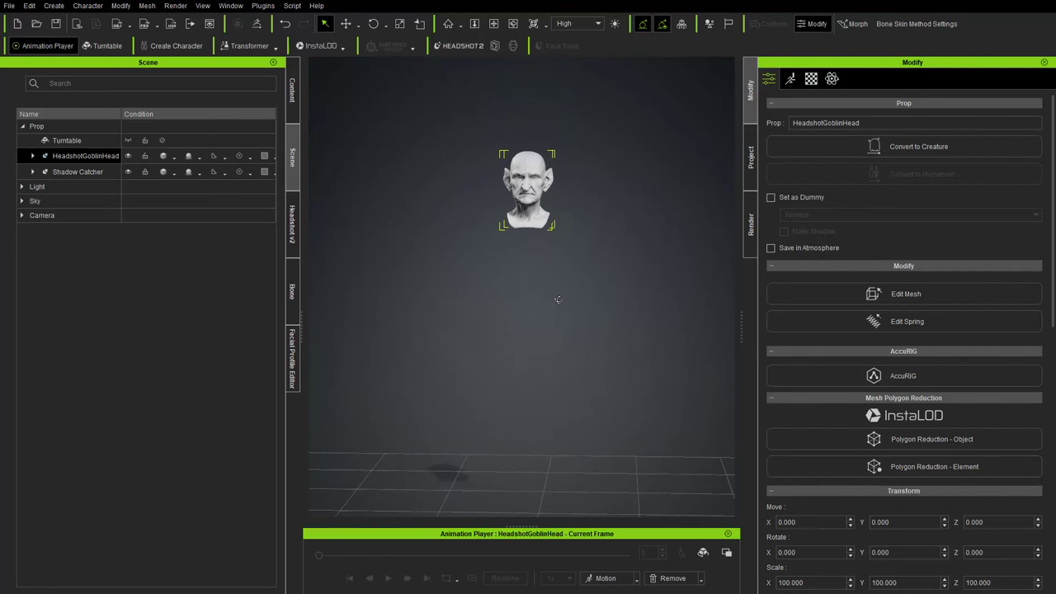
scroll(603, 248, up, 5)
middle_drag(584, 186, 599, 370)
scroll(615, 289, up, 3)
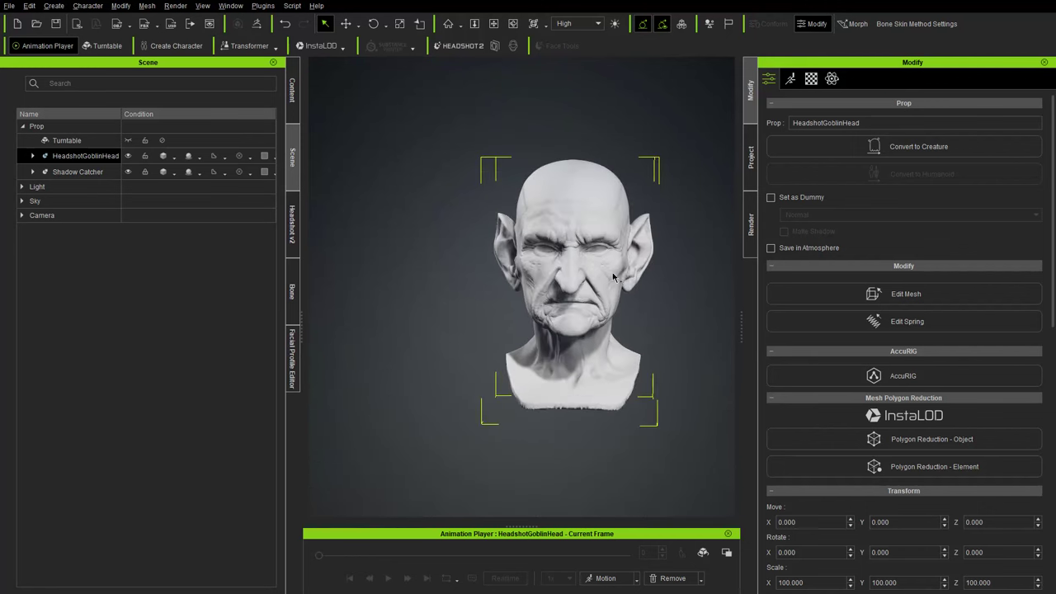
right_drag(617, 276, 617, 260)
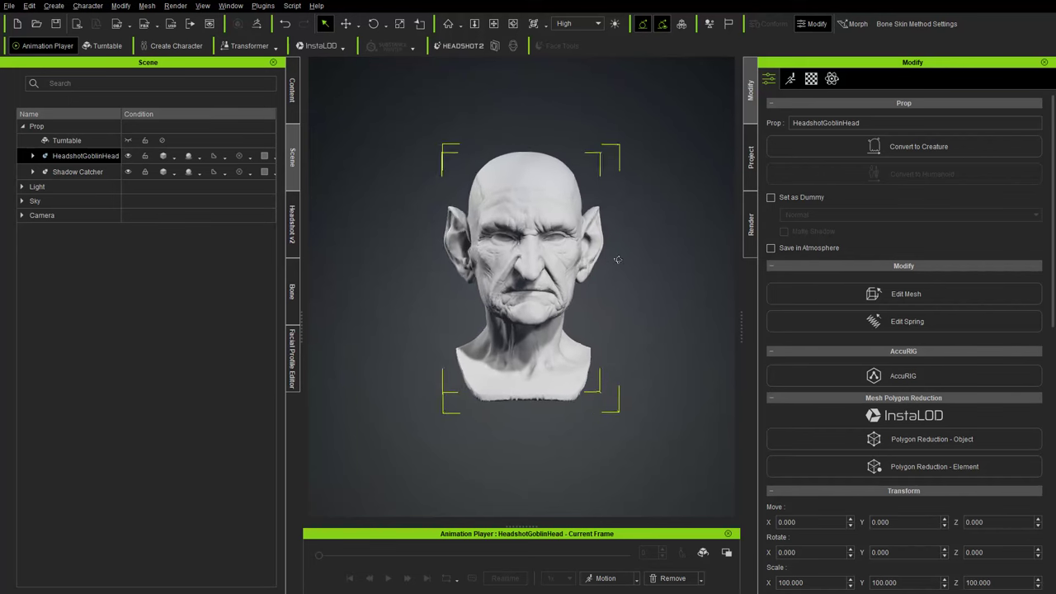
click(410, 169)
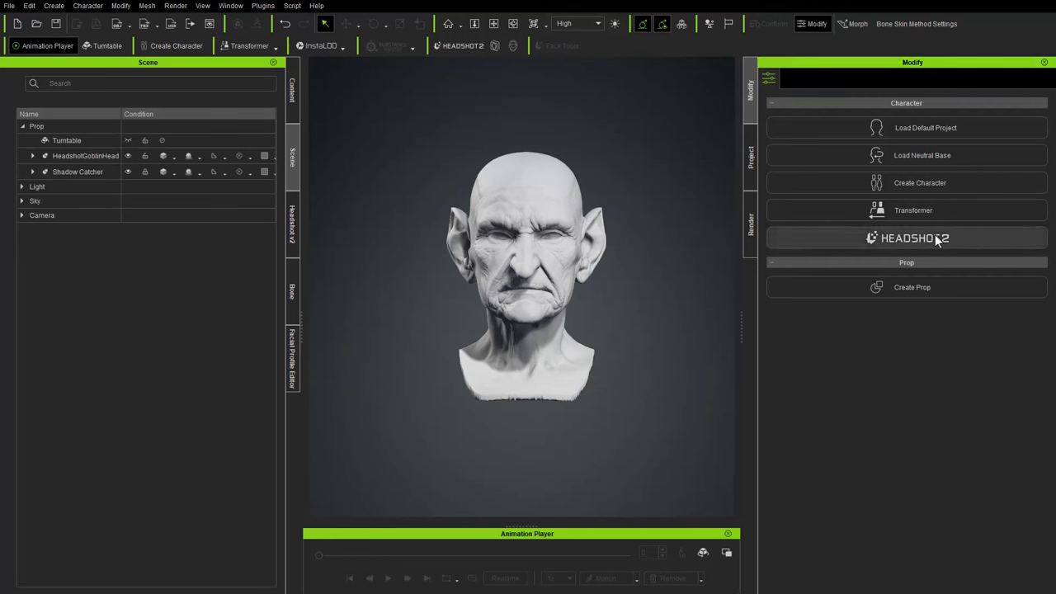
click(530, 212)
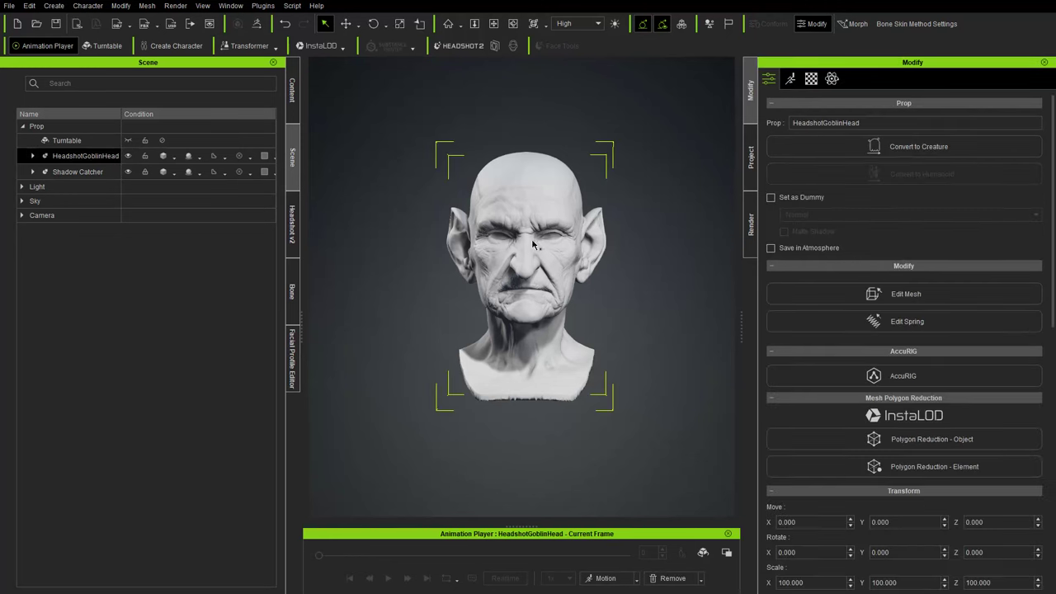
click(379, 134)
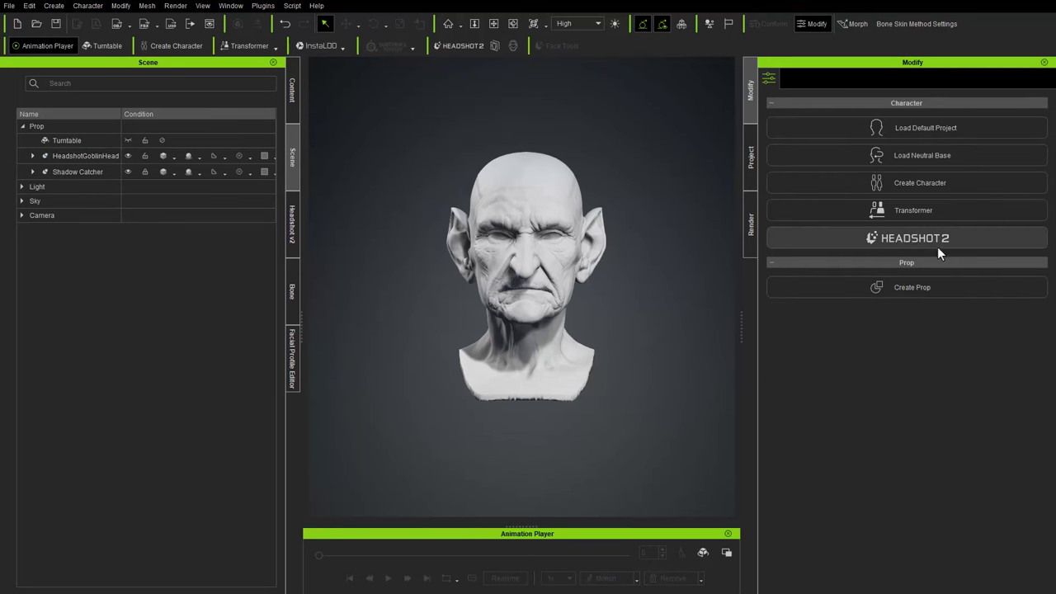
- Open the Headshot v2 plugin and switch it to mesh-based head generation
click(262, 6)
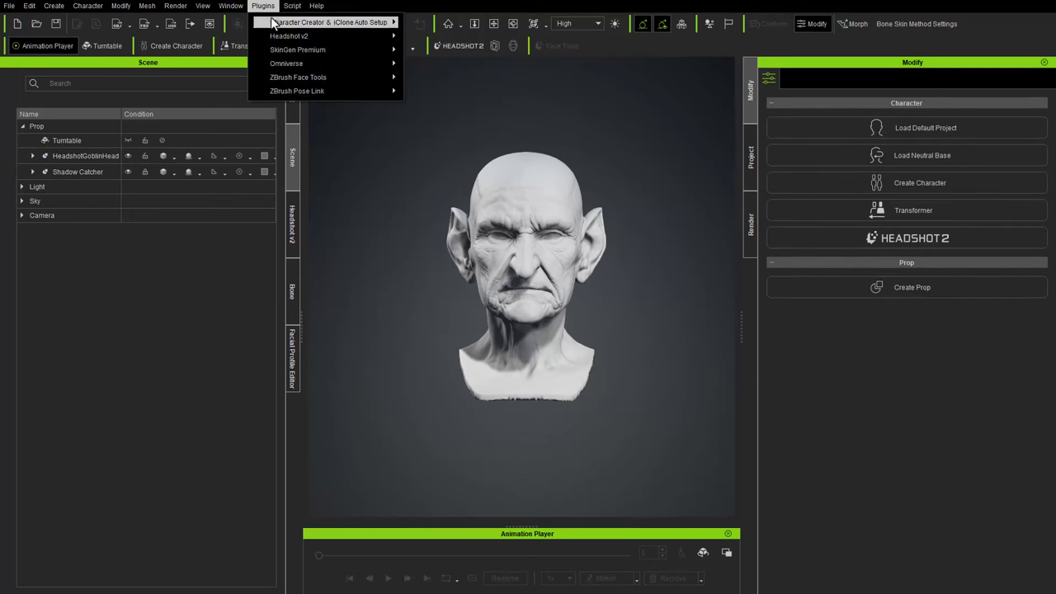
mouse_move(288, 36)
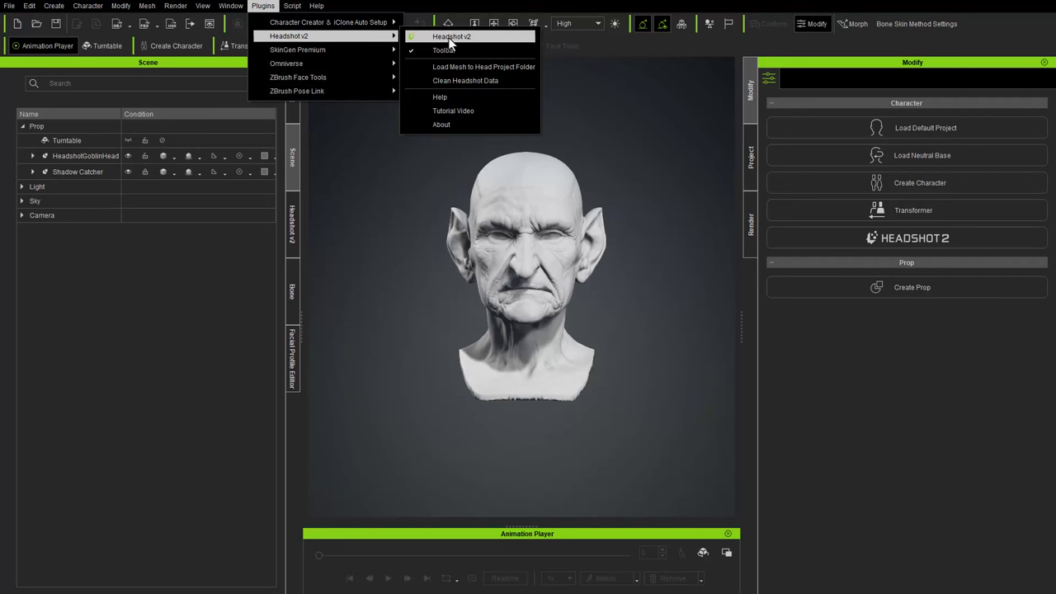
click(237, 298)
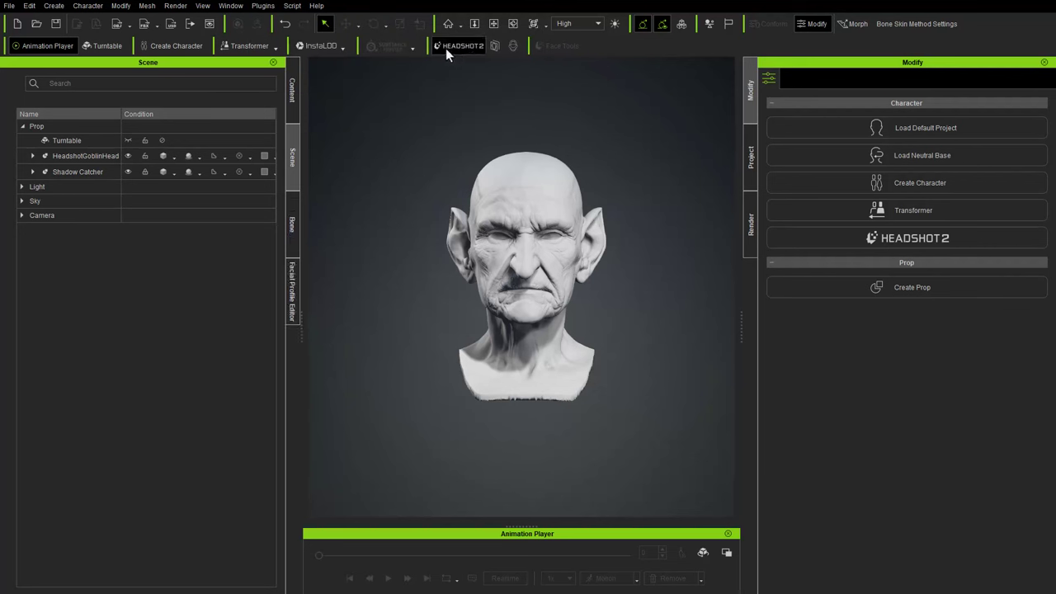
click(473, 47)
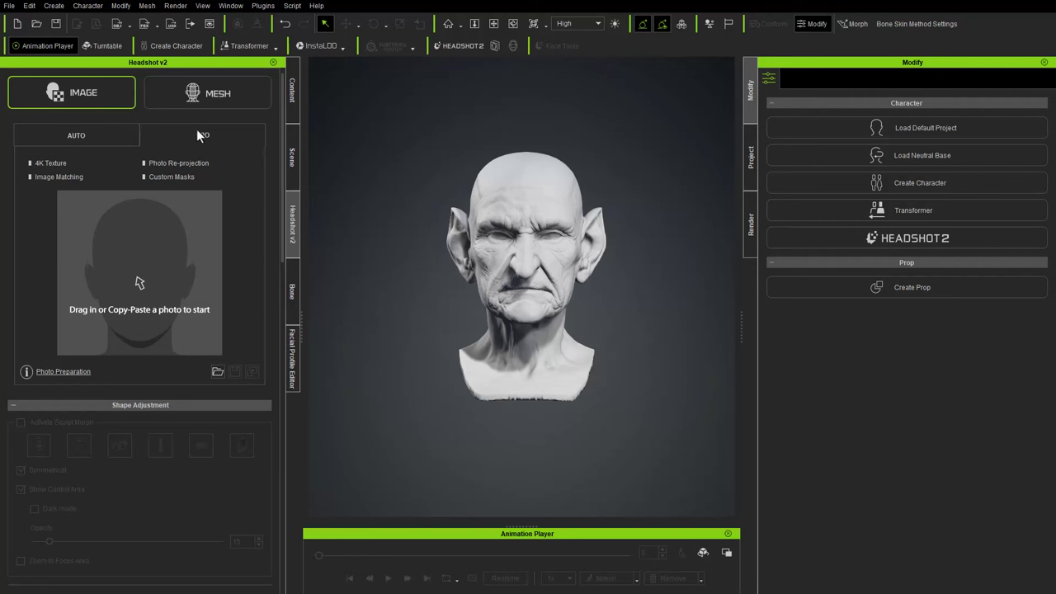
click(198, 97)
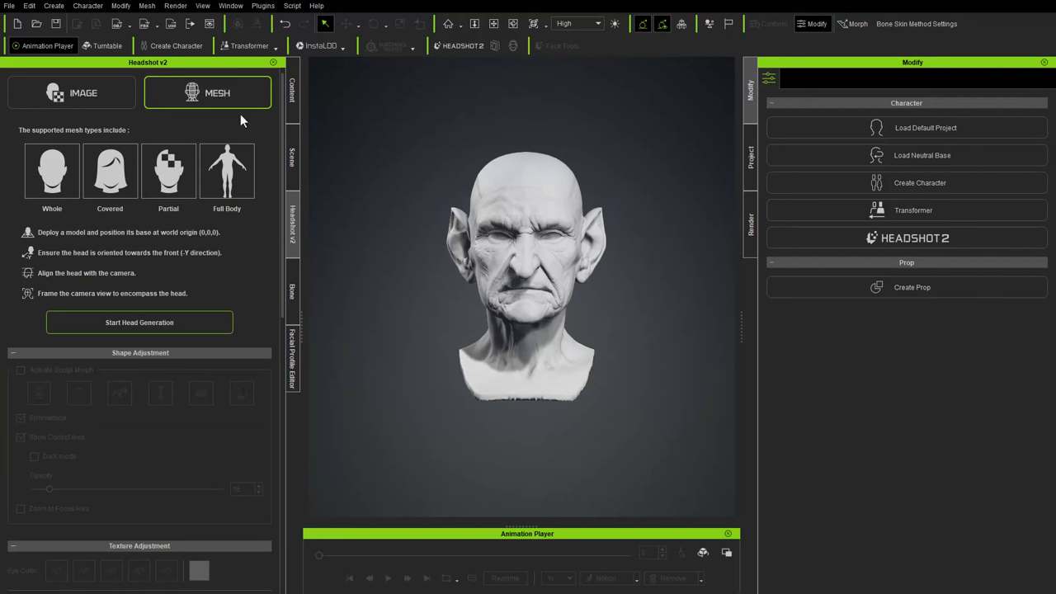
- Select the goblin head prop and start head generation, moving the Mesh To Head window into place
click(136, 322)
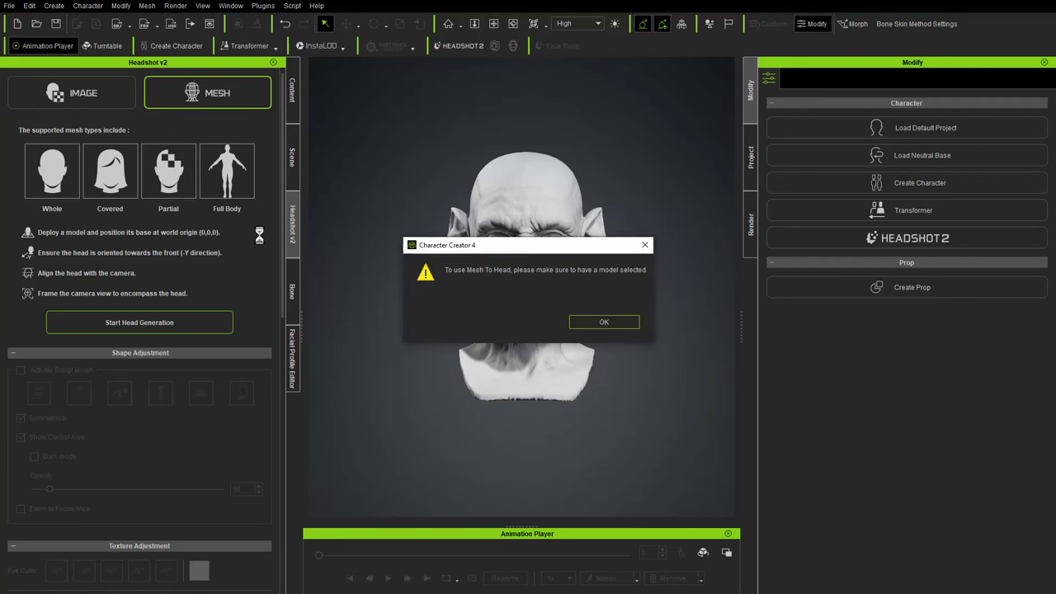
click(605, 322)
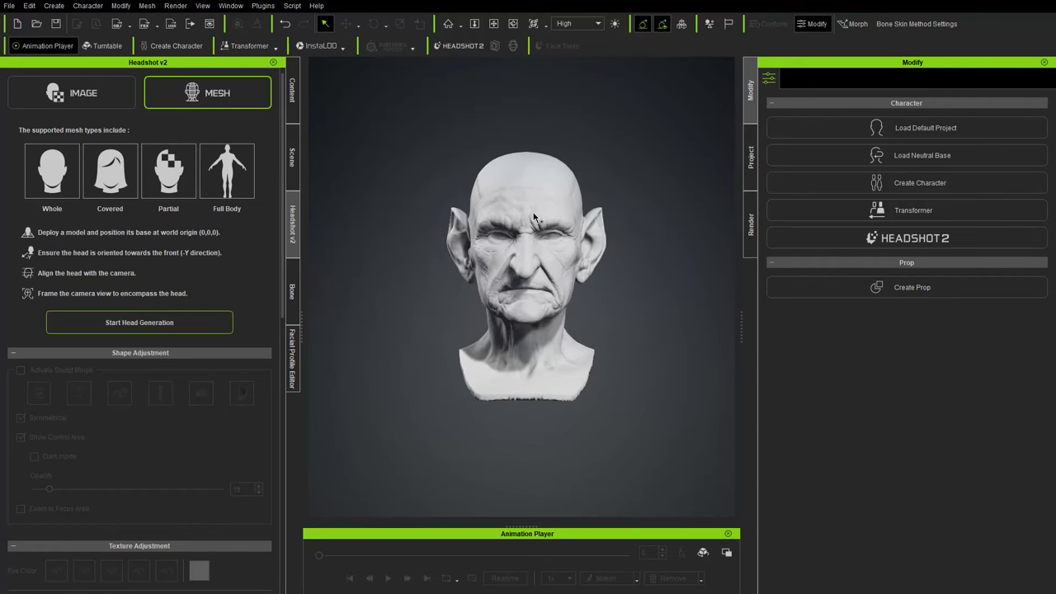
click(513, 228)
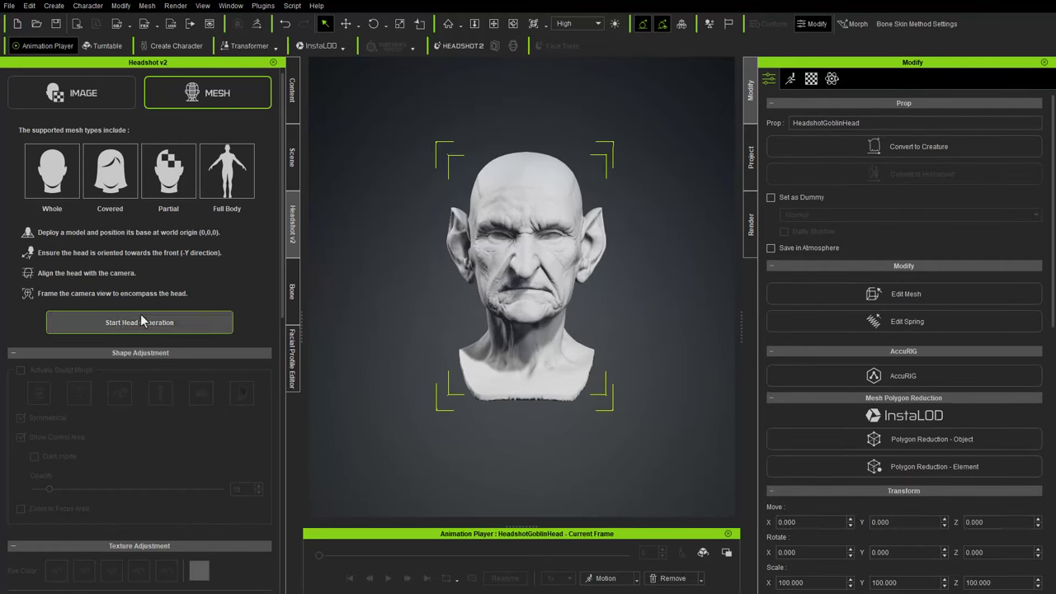
click(137, 324)
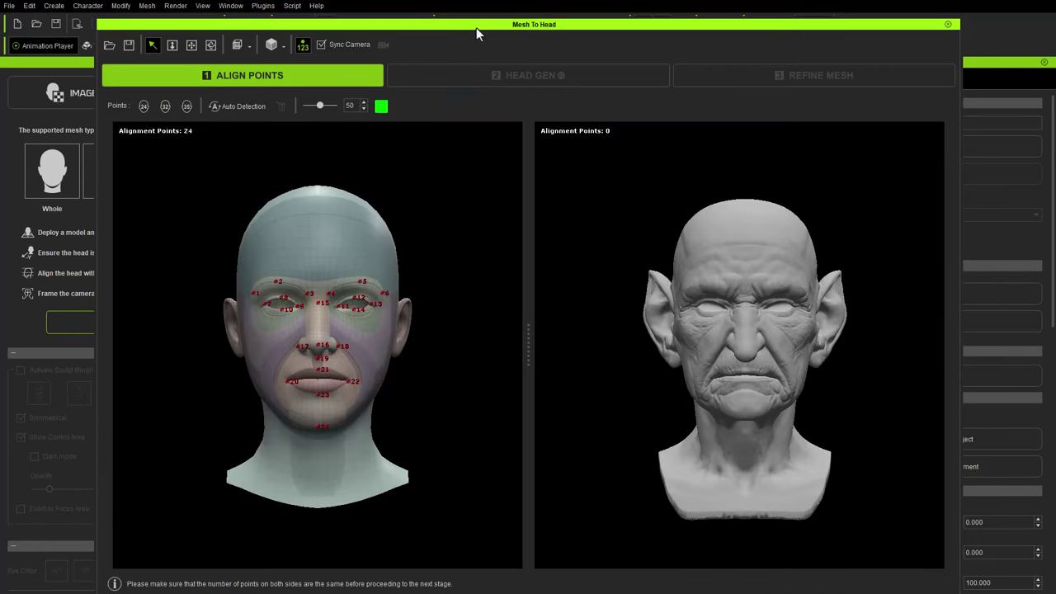
drag(476, 28, 460, 23)
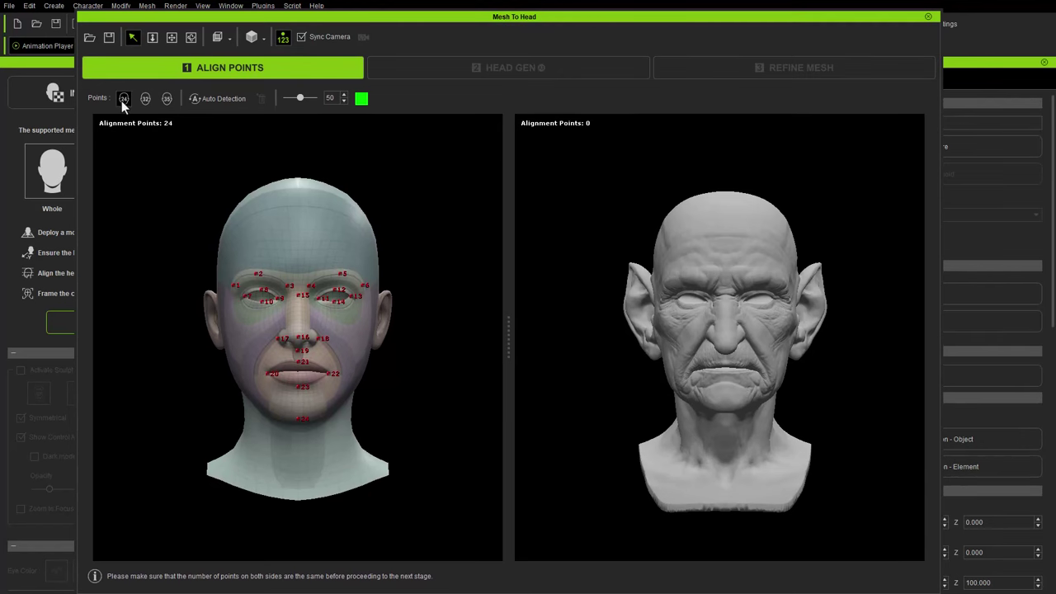
- Turn off camera syncing between the two alignment views and adjust the goblin head's view independently
mouse_move(876, 316)
right_down()
mouse_move(819, 324)
mouse_move(871, 314)
right_up()
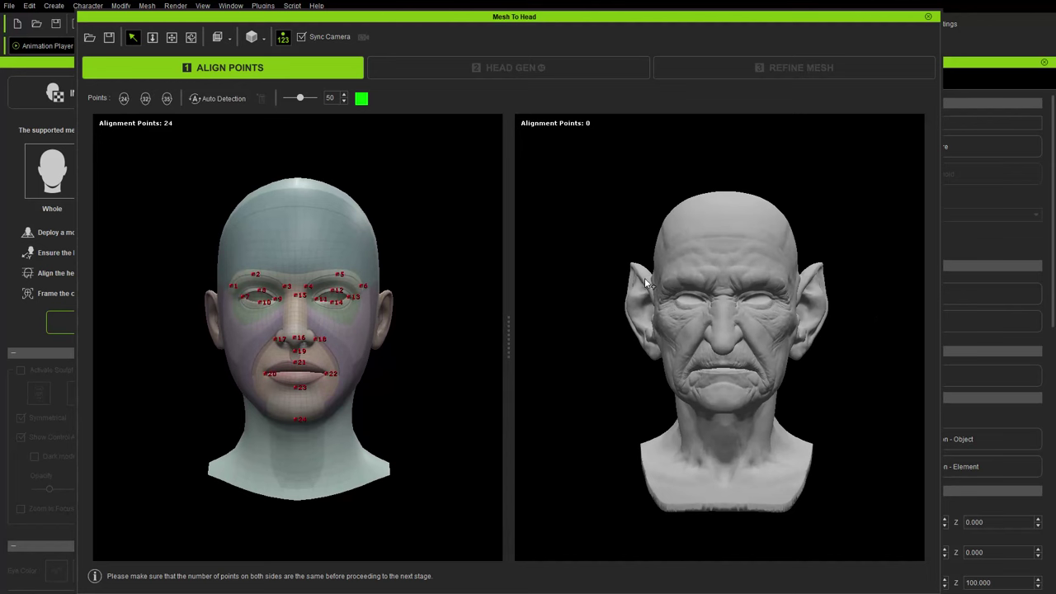
right_drag(685, 287, 696, 308)
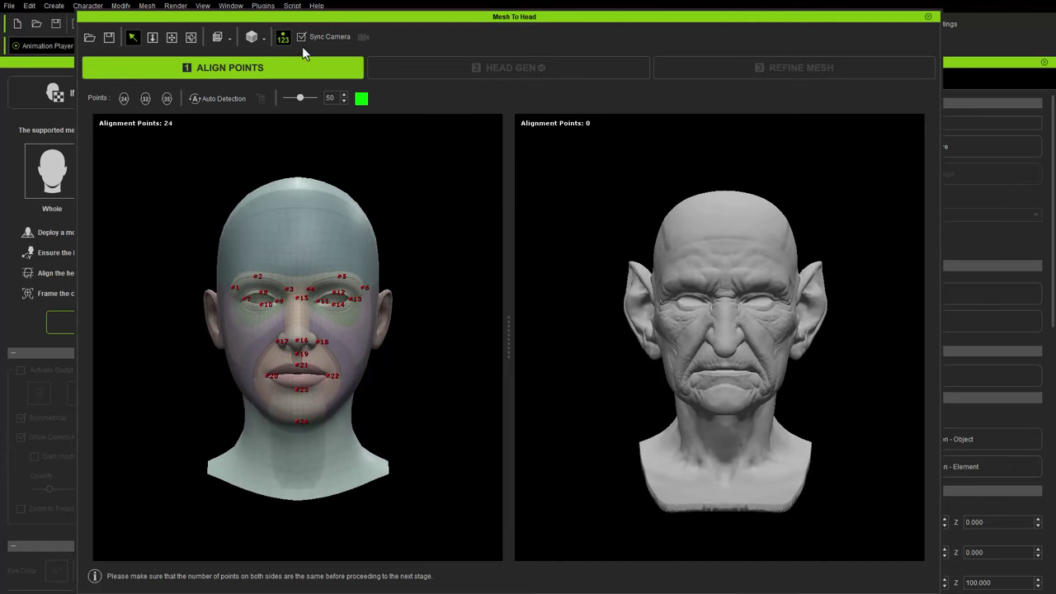
scroll(679, 295, down, 4)
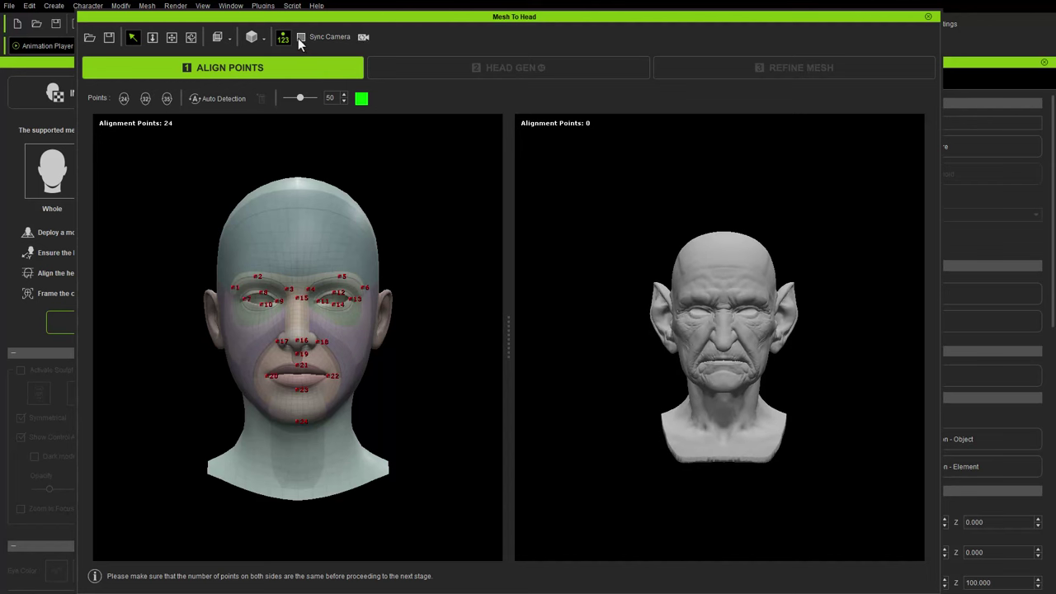
scroll(718, 281, up, 3)
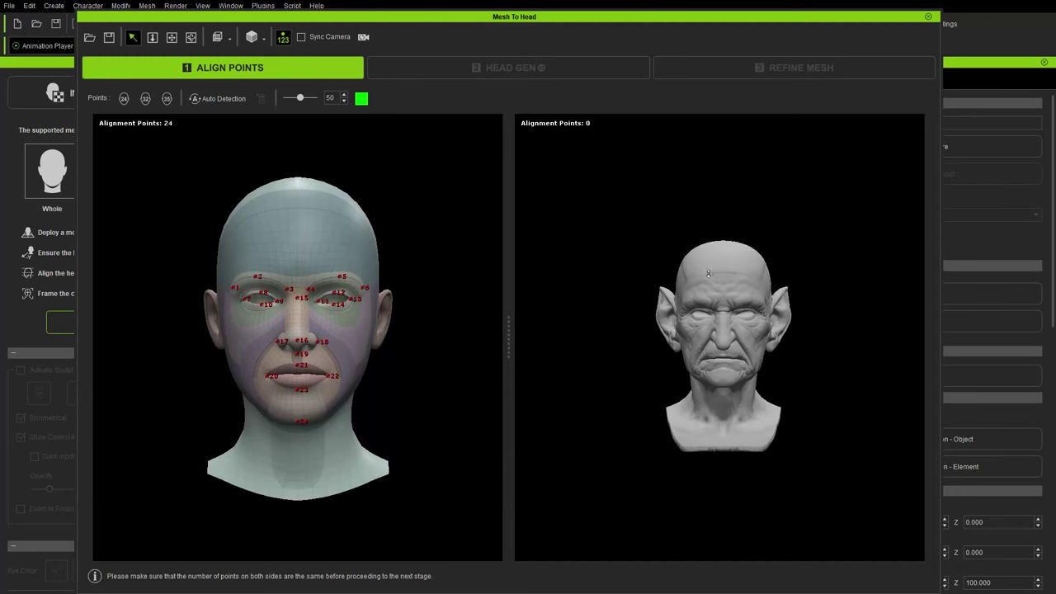
- Match the goblin head's framing to the template head and turn camera syncing between the two views back on
scroll(740, 291, down, 5)
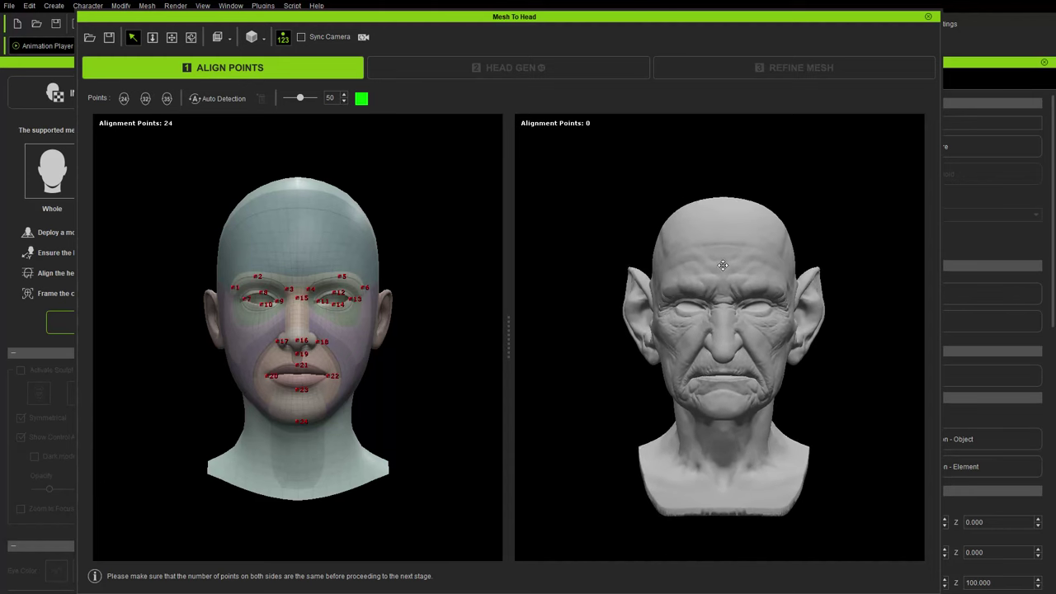
scroll(743, 235, up, 2)
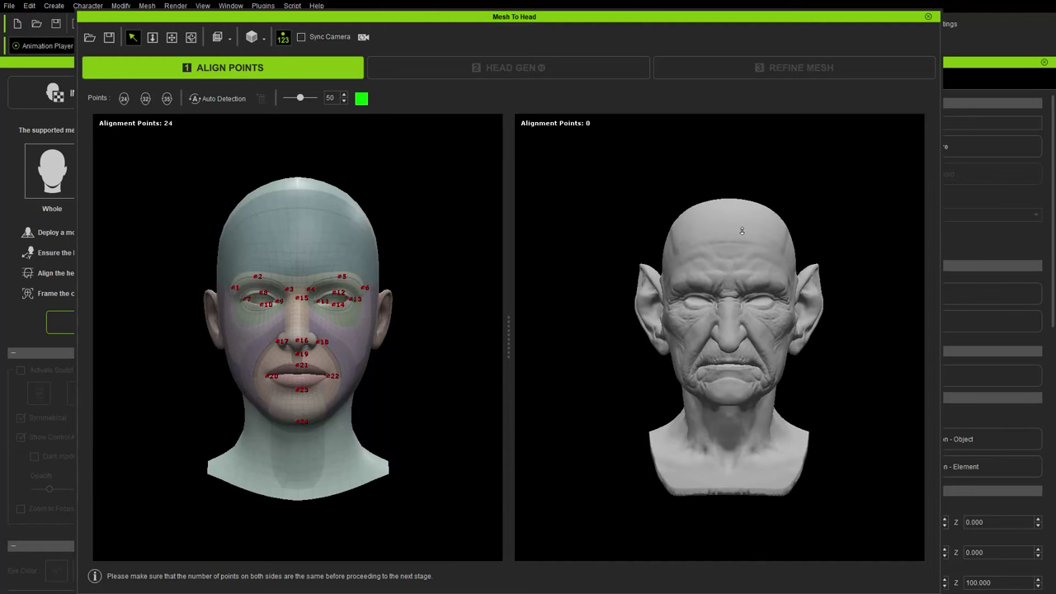
scroll(747, 231, up, 3)
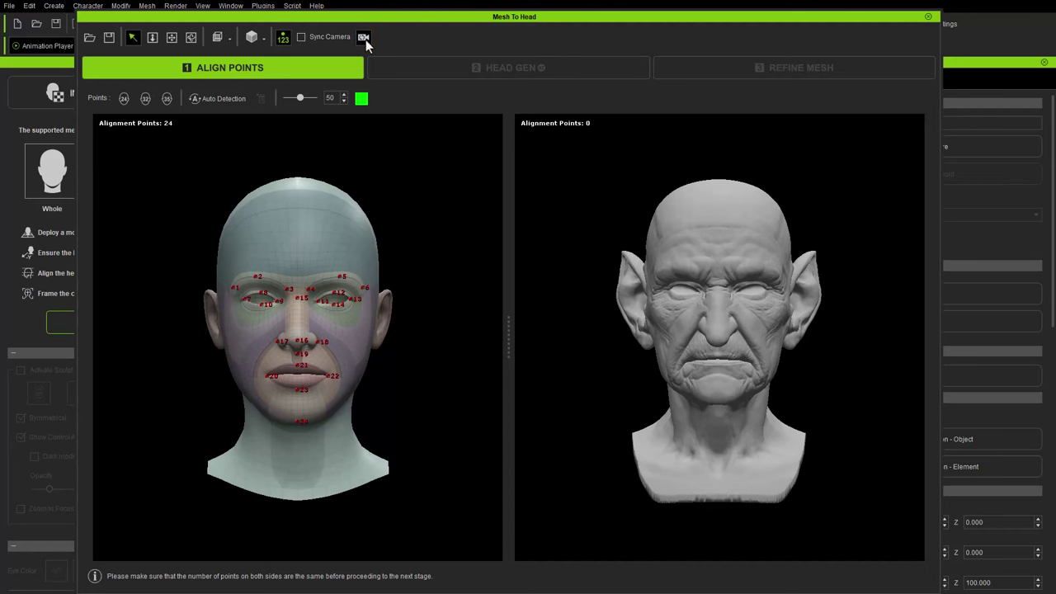
click(315, 37)
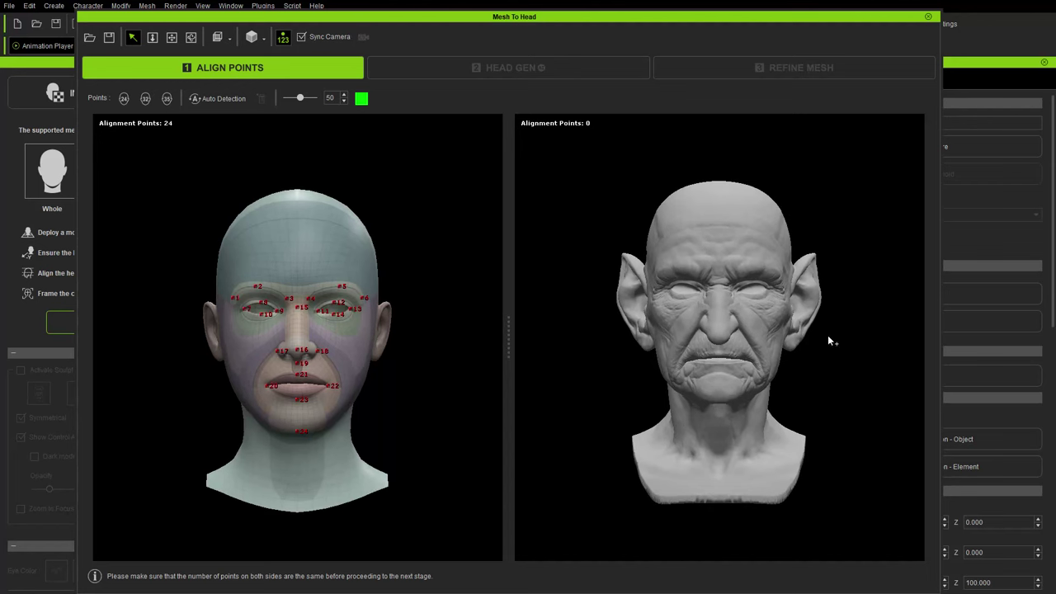
- Place alignment point 1 at the outer end of the goblin's right brow, matching the template head
right_drag(830, 341, 817, 312)
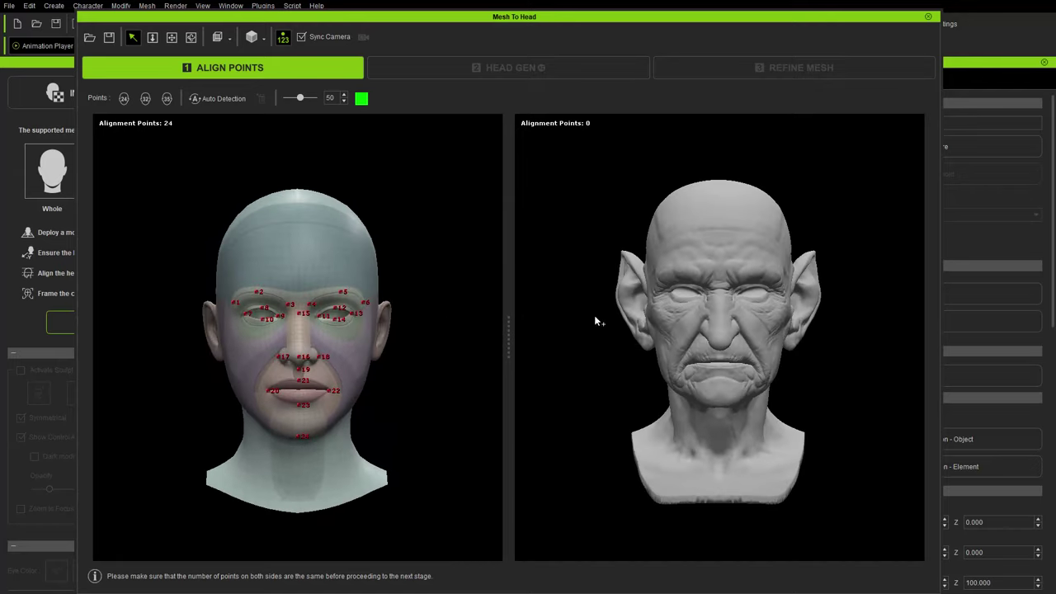
right_drag(595, 321, 536, 314)
scroll(666, 274, up, 5)
scroll(666, 274, down, 3)
right_drag(666, 274, 706, 284)
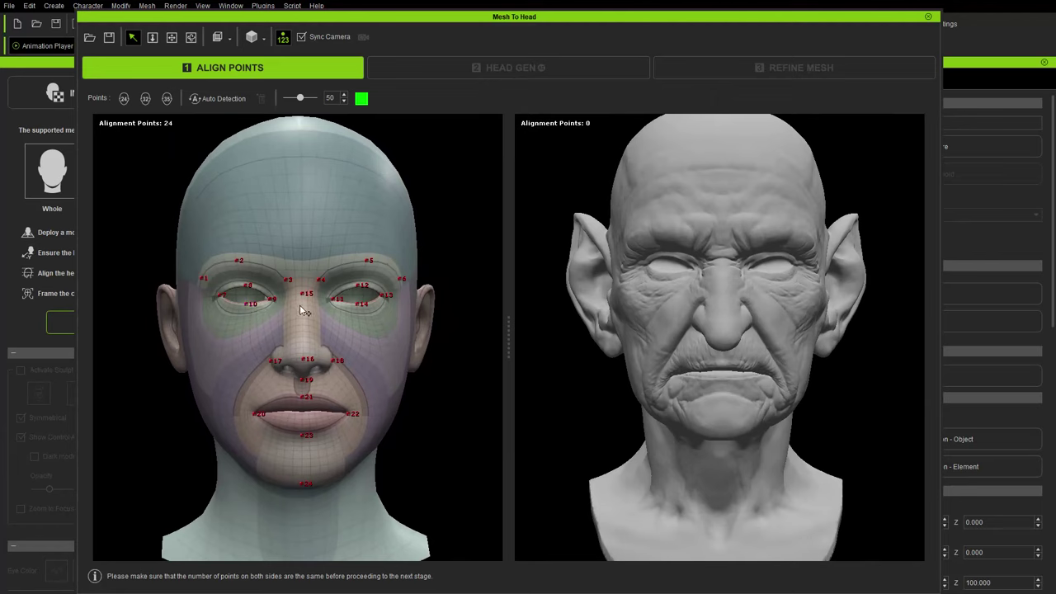
scroll(260, 299, up, 3)
right_drag(259, 298, 213, 270)
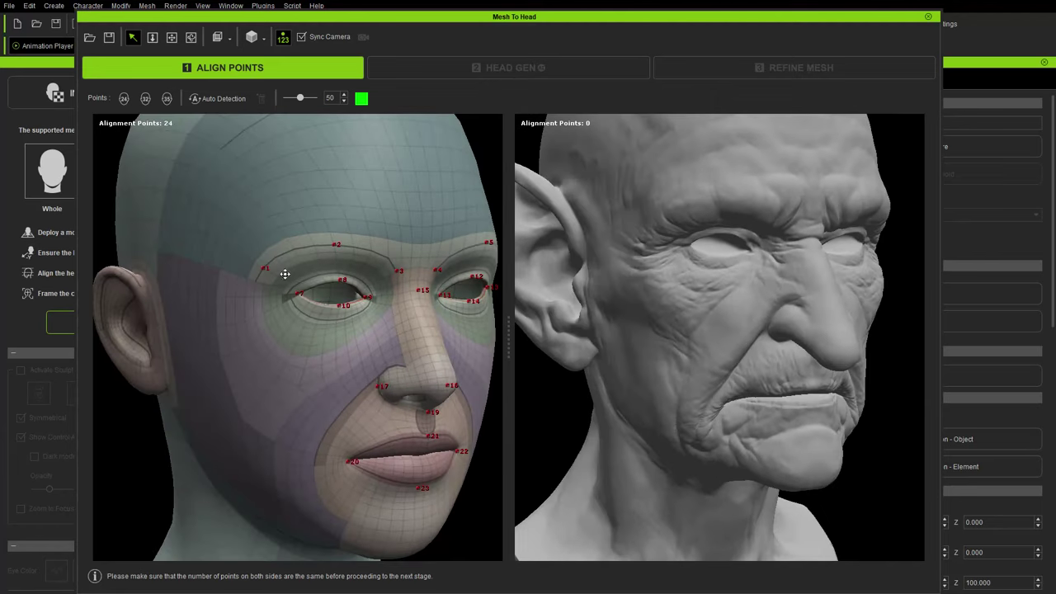
right_drag(284, 274, 648, 284)
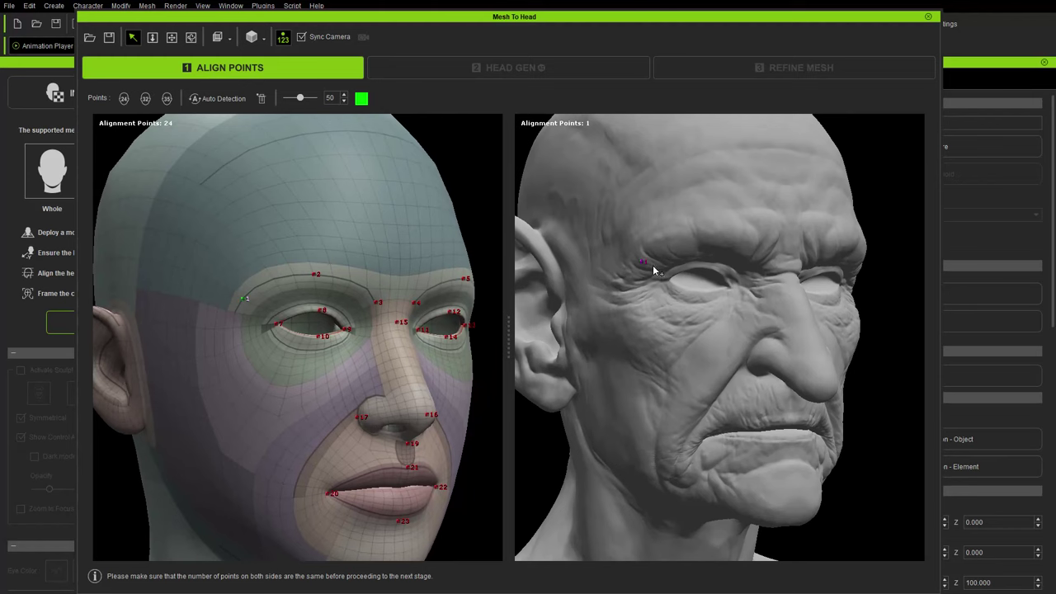
- Auto-detect the 24 alignment points on the goblin head and frame the face for checking
right_drag(405, 268, 316, 262)
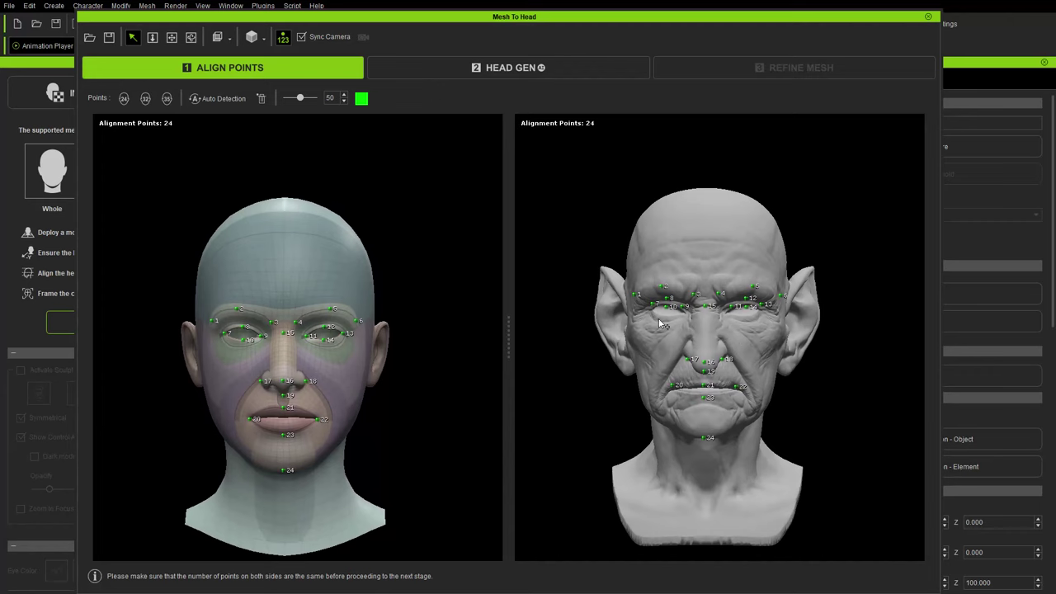
scroll(734, 340, up, 3)
alt+right_drag(674, 265, 621, 294)
middle_drag(621, 295, 651, 300)
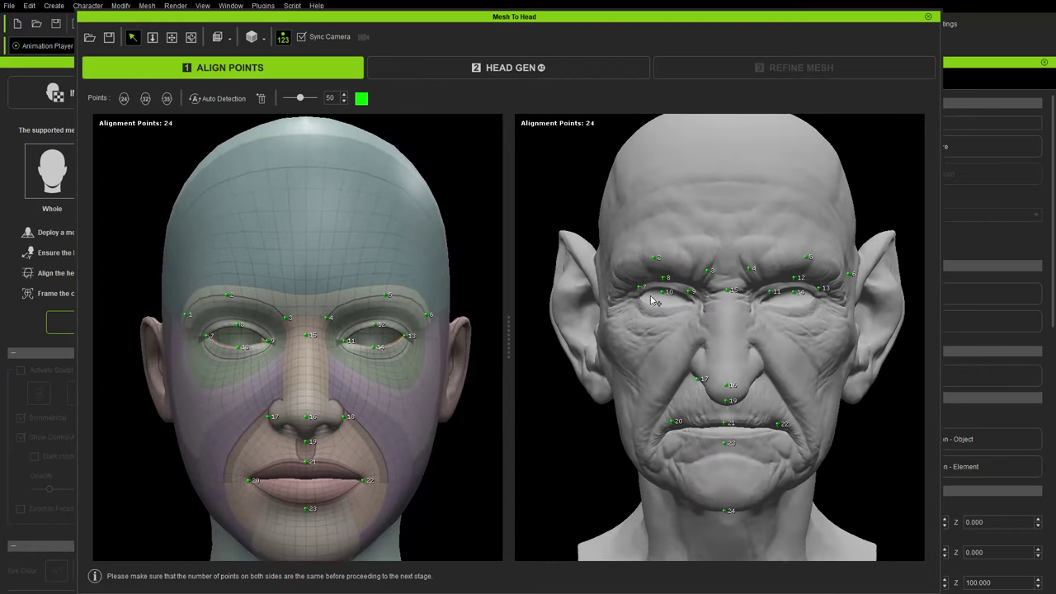
- Move alignment points 1 and 2 to the outer end and peak of the goblin's right brow
alt+drag(646, 317, 736, 301)
alt+middle_drag(733, 315, 708, 313)
alt+right_drag(708, 313, 716, 300)
mouse_move(683, 302)
alt+mouse_down()
mouse_move(646, 296)
mouse_move(692, 296)
alt+mouse_up()
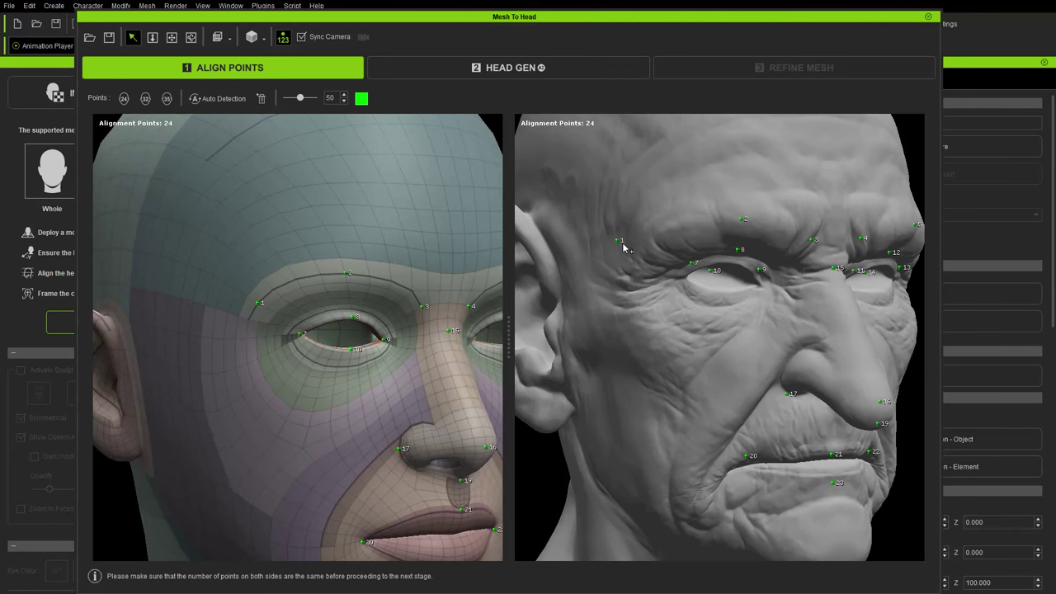
drag(618, 240, 639, 263)
right_drag(670, 285, 633, 290)
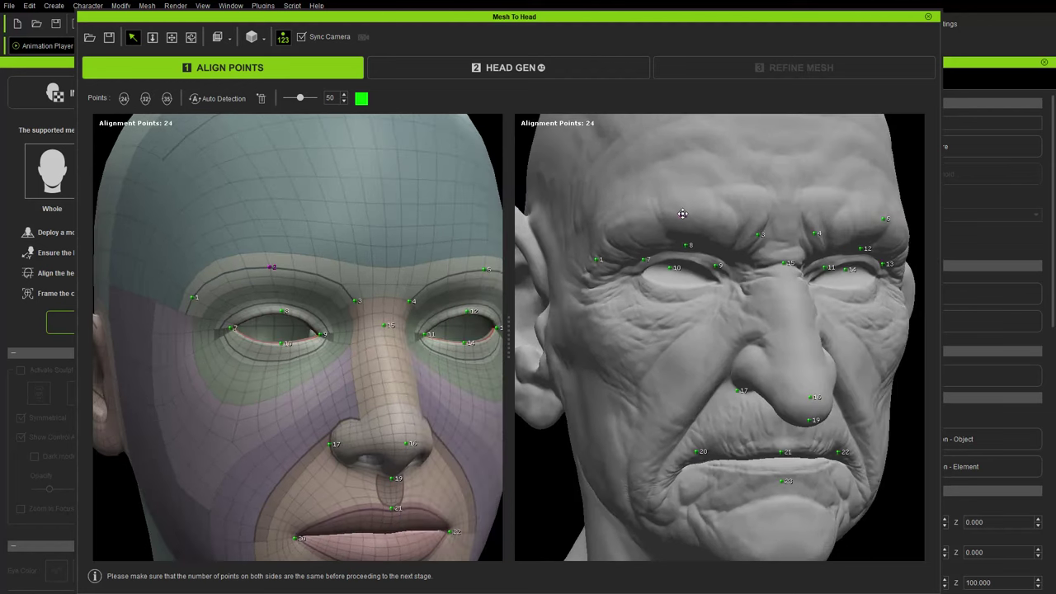
- Center alignment point 15 on the goblin's nose bridge and lower points 3 and 4 to the inner brow ends
right_drag(713, 257, 677, 261)
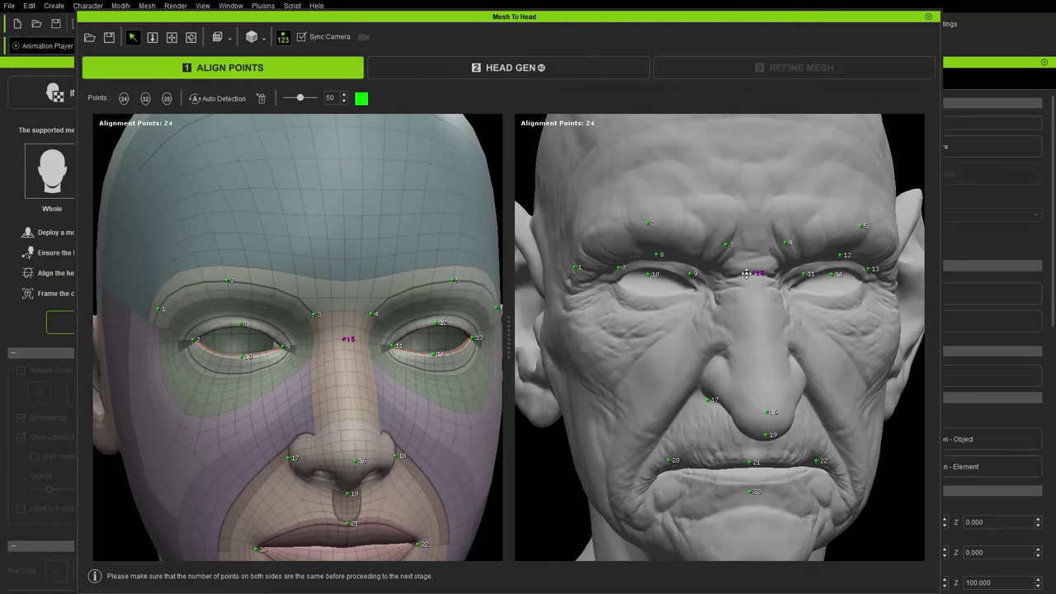
key(f)
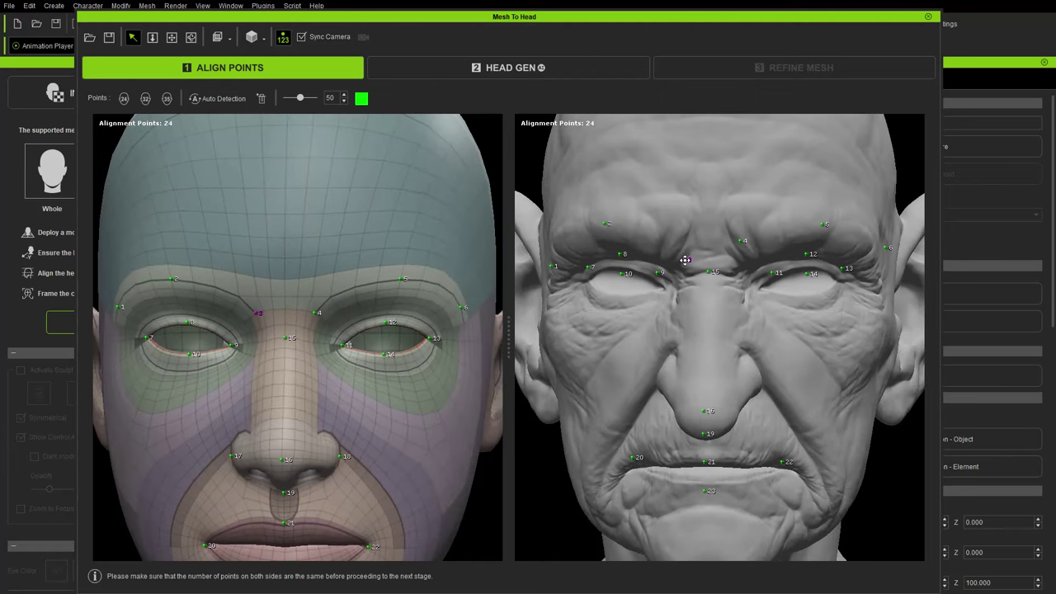
right_drag(728, 315, 664, 309)
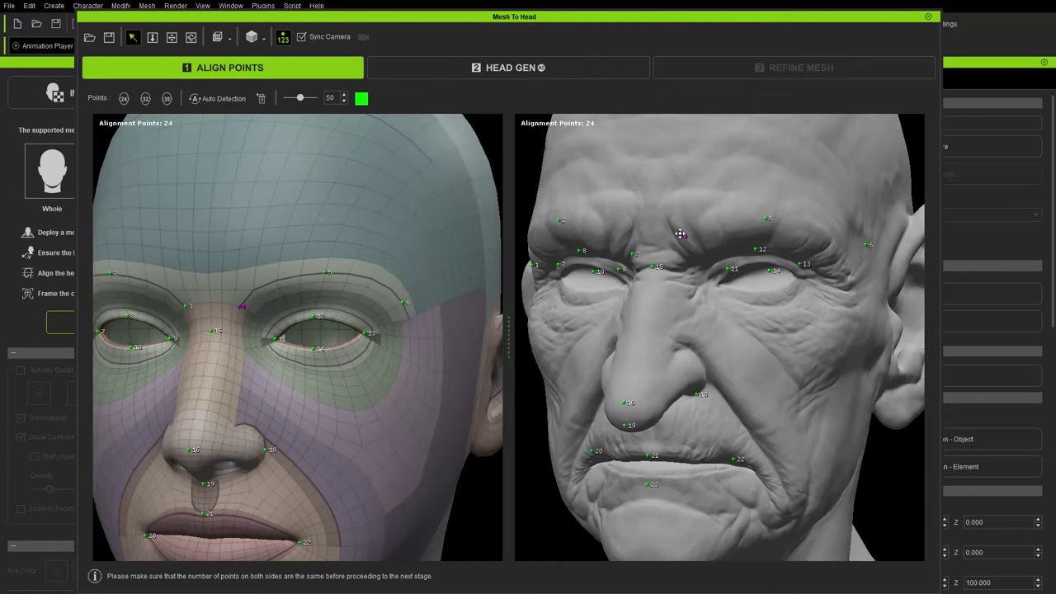
drag(680, 235, 677, 251)
- Reposition alignment points 5 and 6 on the peak and outer end of the goblin's left brow
mouse_move(704, 268)
right_down()
mouse_move(664, 264)
mouse_move(774, 254)
right_up()
right_drag(730, 321, 780, 328)
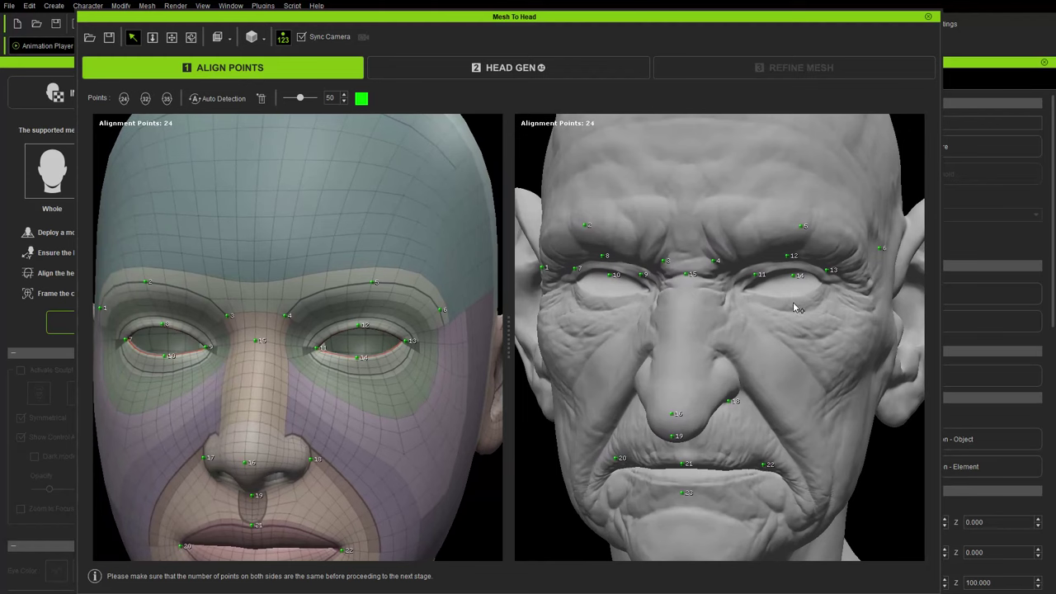
drag(800, 228, 816, 228)
right_drag(836, 248, 705, 257)
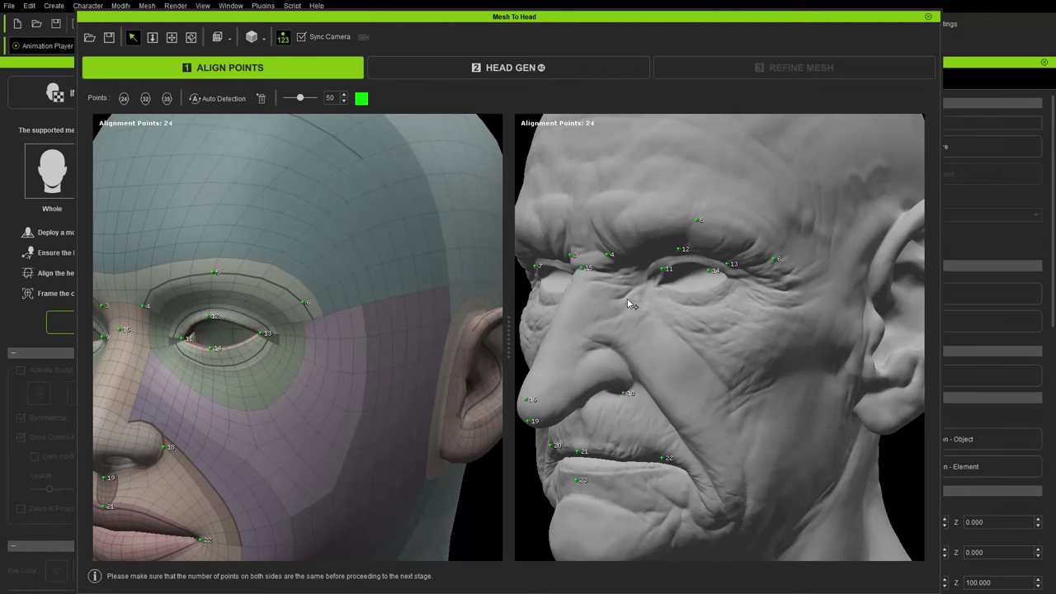
- Fit alignment points 7 to 10 to the corners and lids of the goblin's right eye
right_drag(633, 304, 796, 307)
scroll(724, 283, up, 5)
middle_drag(728, 308, 695, 307)
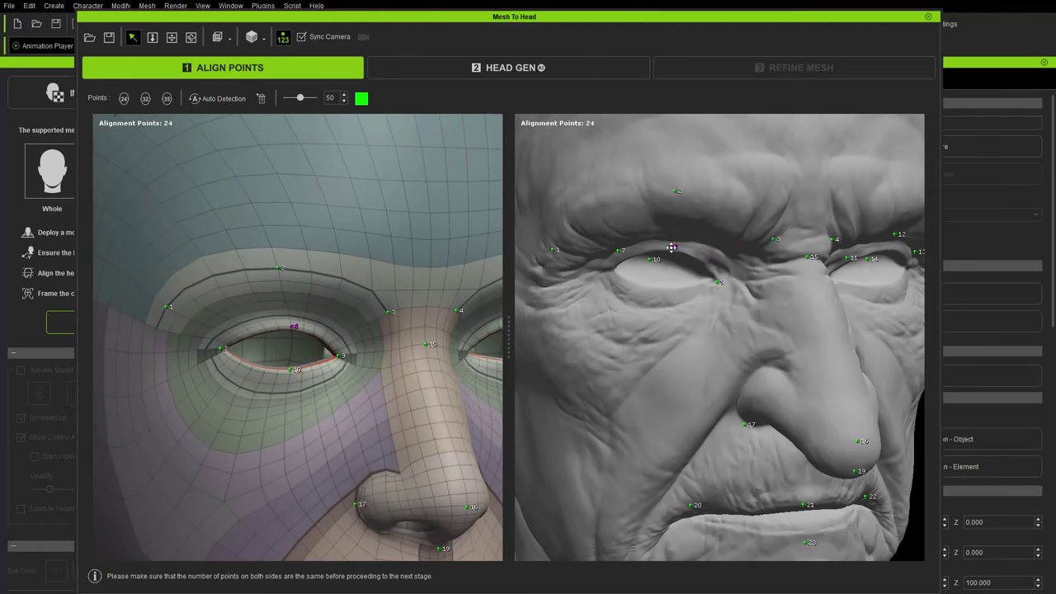
drag(619, 250, 660, 291)
- Fit alignment points 11 to 14 to the corners and lids of the goblin's left eye
right_drag(723, 311, 573, 299)
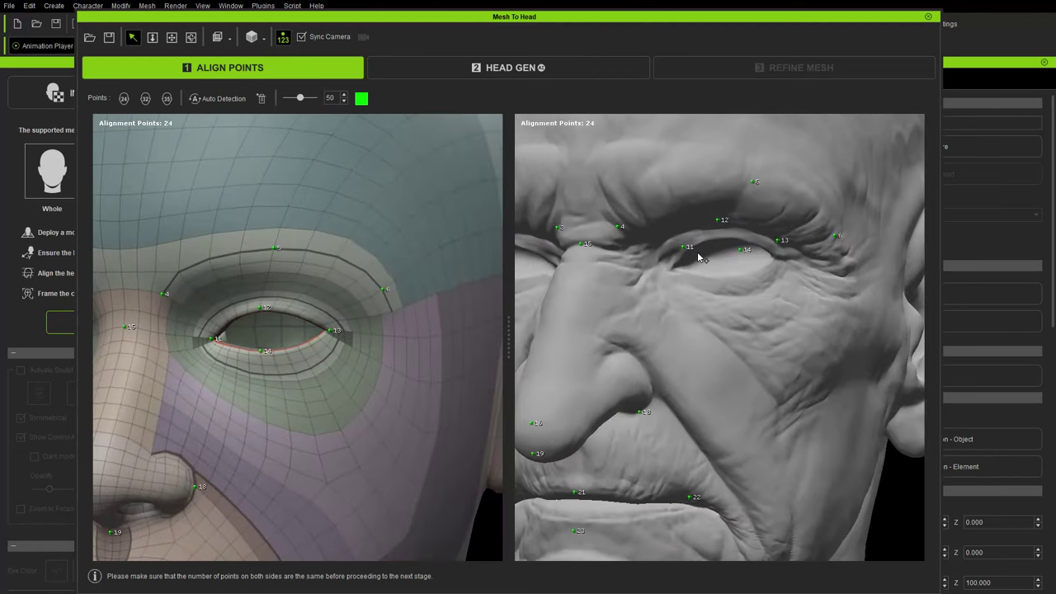
drag(684, 247, 675, 269)
drag(722, 219, 729, 279)
drag(778, 244, 778, 257)
- Move alignment point 17 to the outer edge of the goblin's right nostril
right_drag(778, 257, 752, 292)
scroll(688, 315, down, 4)
scroll(753, 292, up, 4)
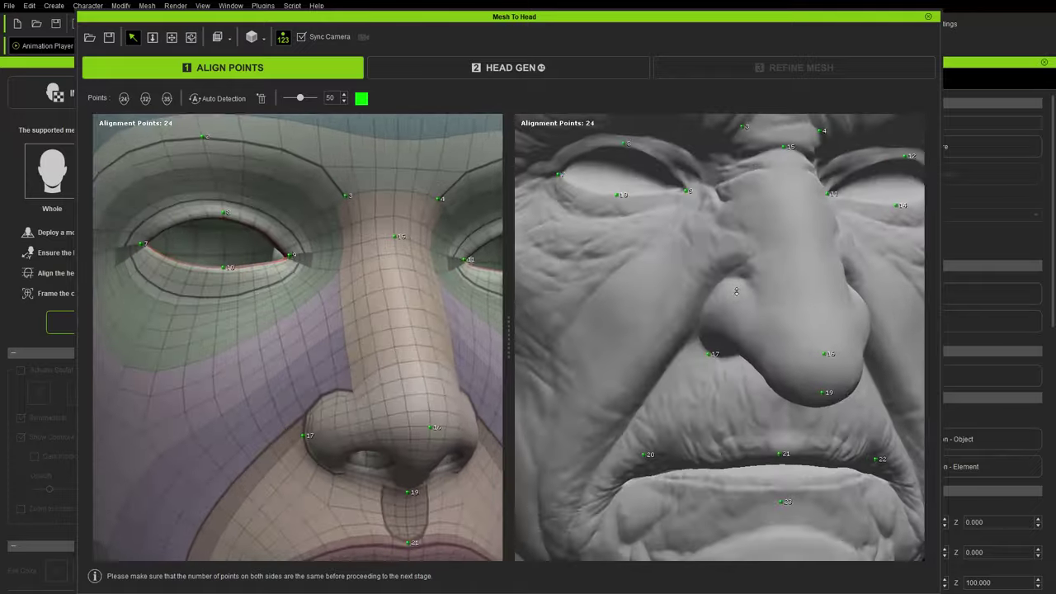
middle_drag(734, 289, 783, 301)
scroll(783, 301, down, 4)
scroll(783, 302, up, 3)
right_drag(783, 301, 758, 256)
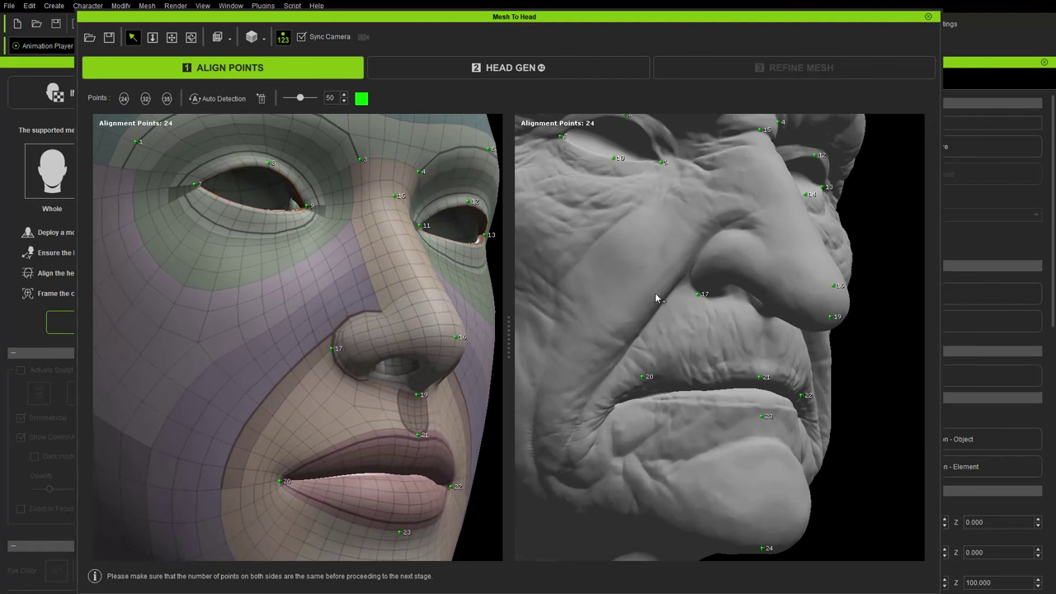
click(697, 294)
drag(685, 294, 684, 285)
- Move alignment point 18 to the outer edge of the goblin's left nostril
right_drag(753, 323, 519, 323)
middle_drag(632, 317, 809, 309)
right_drag(809, 308, 726, 302)
click(657, 296)
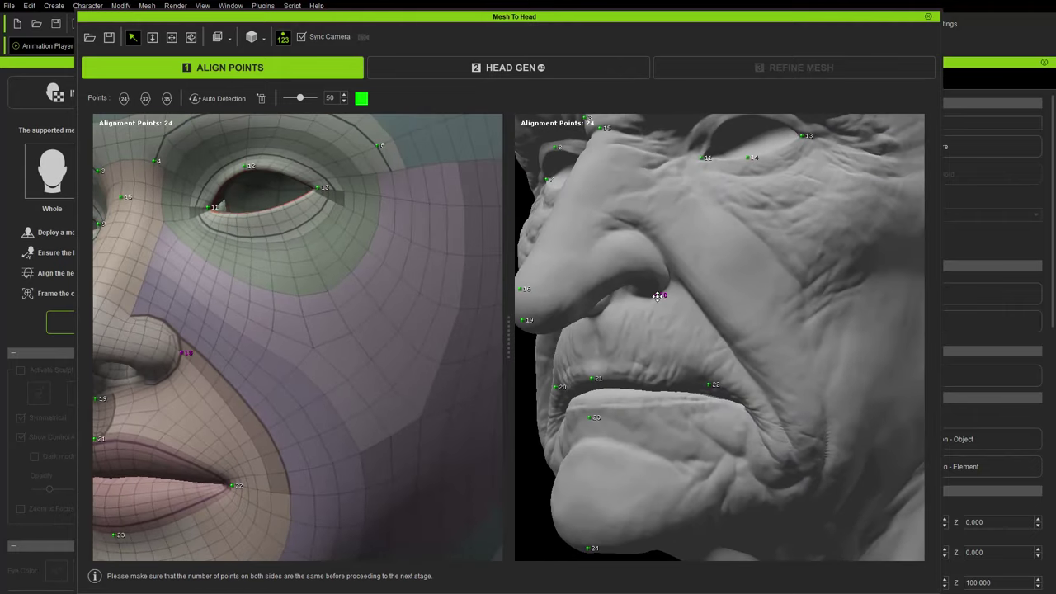
drag(657, 295, 675, 281)
- Move alignment point 19 to the base of the goblin's nose and lower point 16 on the nose tip
right_drag(663, 329, 771, 317)
scroll(771, 321, down, 2)
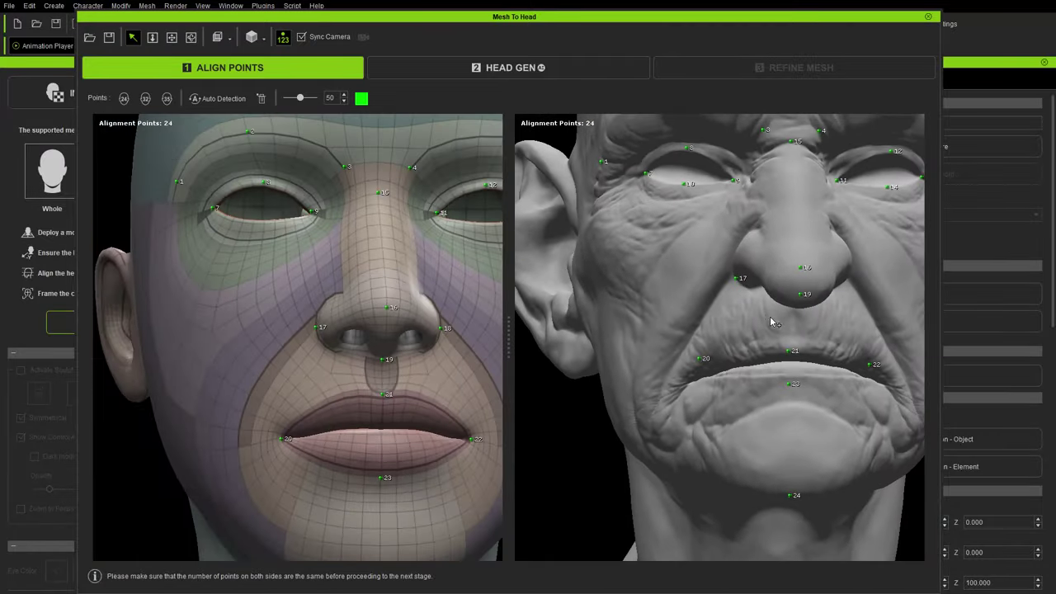
middle_drag(771, 319, 742, 323)
right_drag(749, 328, 758, 229)
click(341, 249)
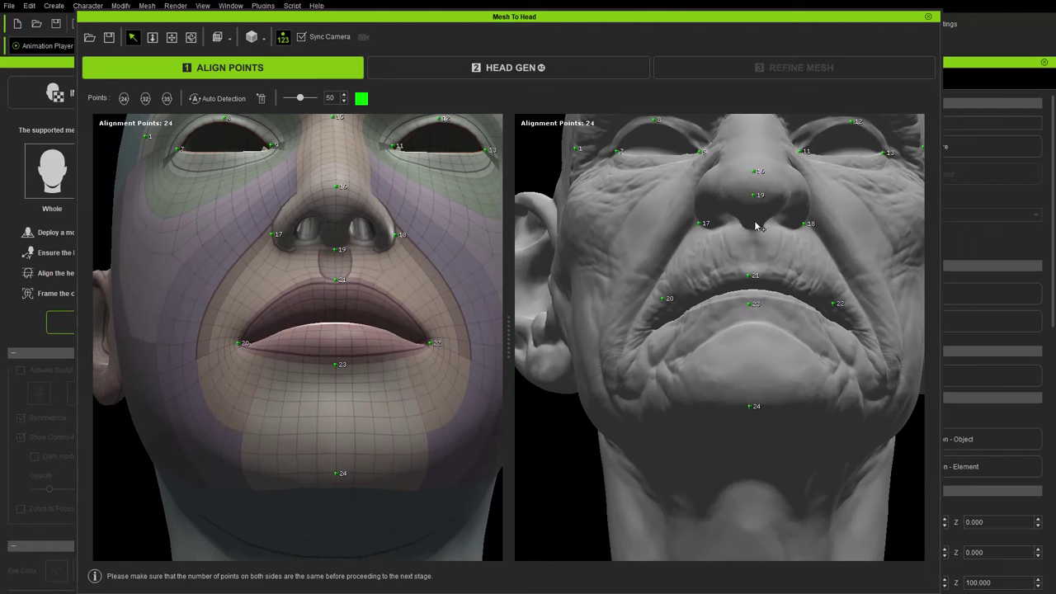
drag(759, 196, 753, 231)
drag(757, 171, 758, 191)
- Move alignment points 20 and 22 to the right and left corners of the goblin's mouth
scroll(788, 219, down, 5)
right_drag(789, 238, 817, 254)
scroll(809, 254, up, 5)
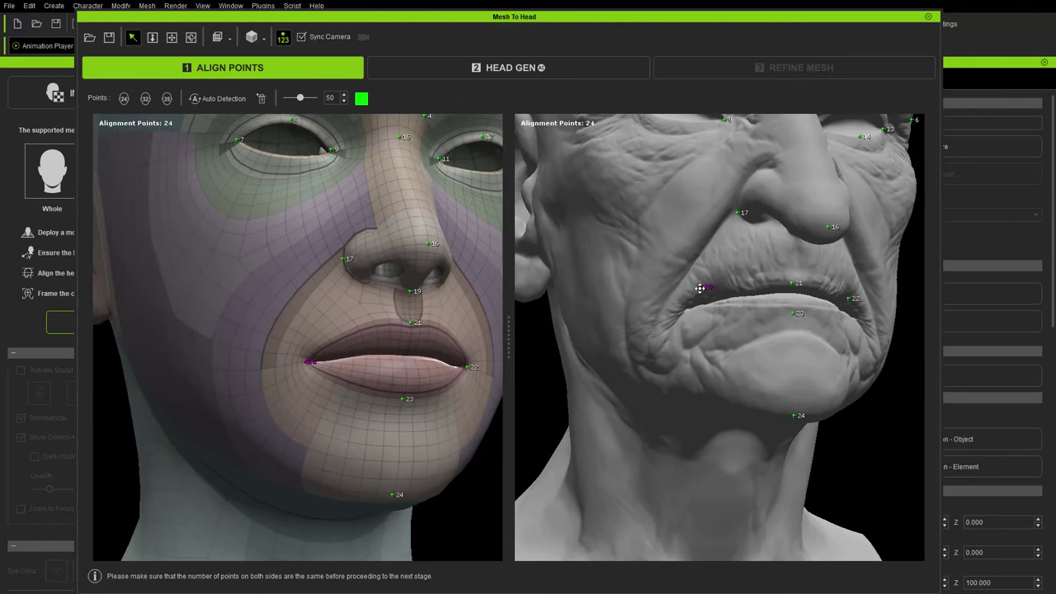
drag(699, 287, 687, 306)
right_drag(819, 347, 599, 353)
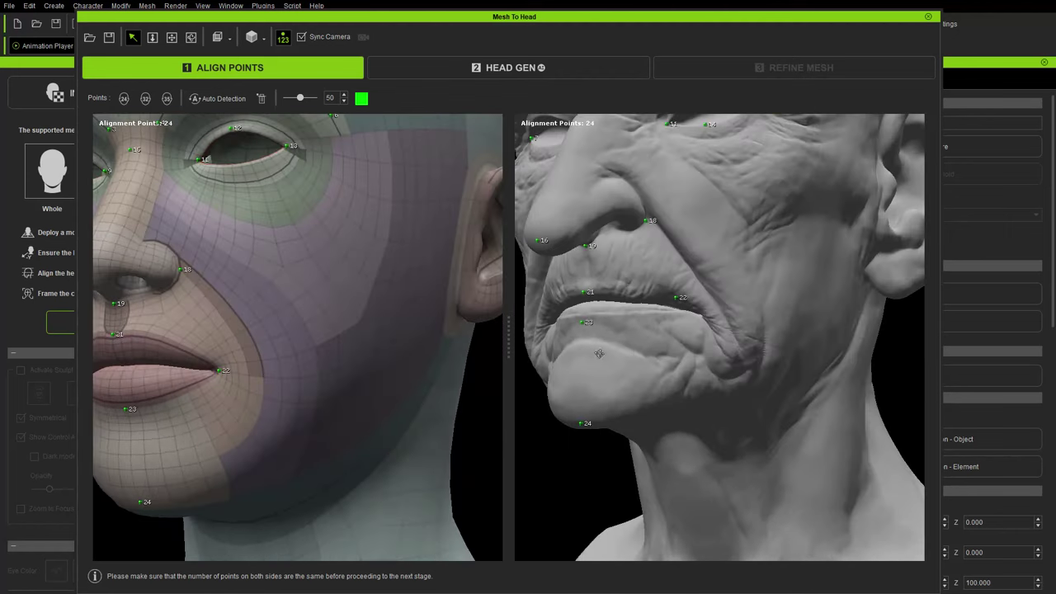
drag(677, 297, 703, 317)
- Adjust alignment point 23 below the goblin's lower lip and point 21 on the center of the upper lip
right_drag(670, 323, 719, 325)
click(726, 325)
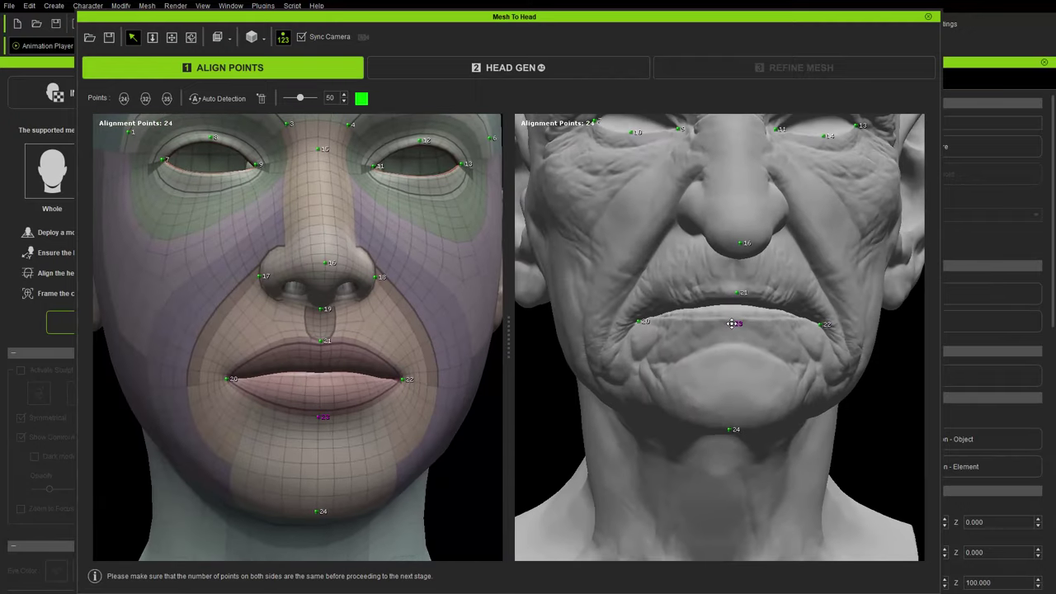
drag(732, 324, 734, 326)
middle_drag(717, 325, 689, 312)
click(715, 289)
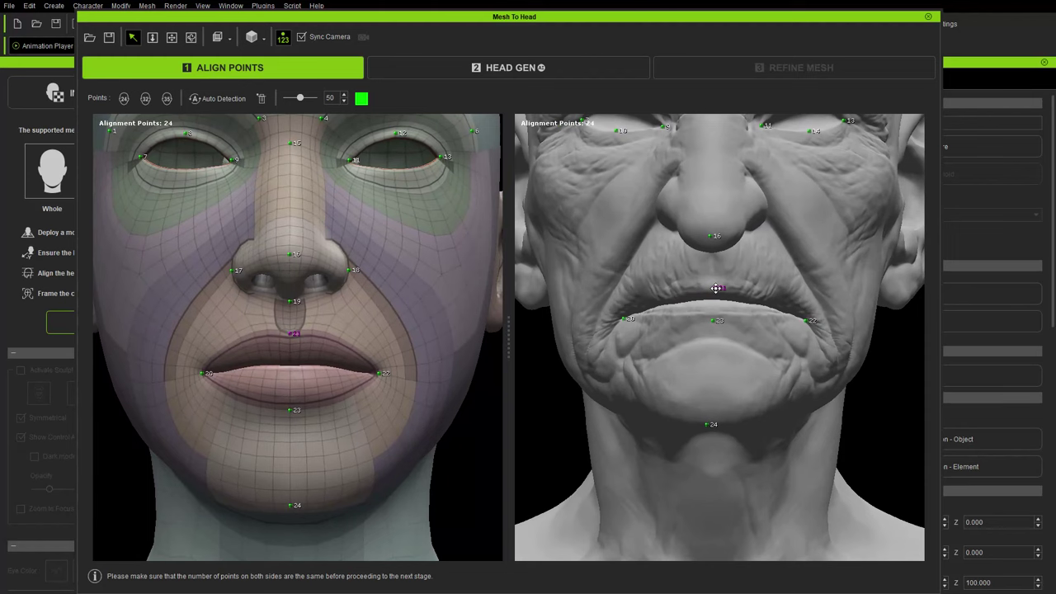
- Reposition alignment point 24 on the goblin's chin and add a 25th point on its underside
right_drag(731, 322, 654, 285)
click(649, 295)
click(711, 264)
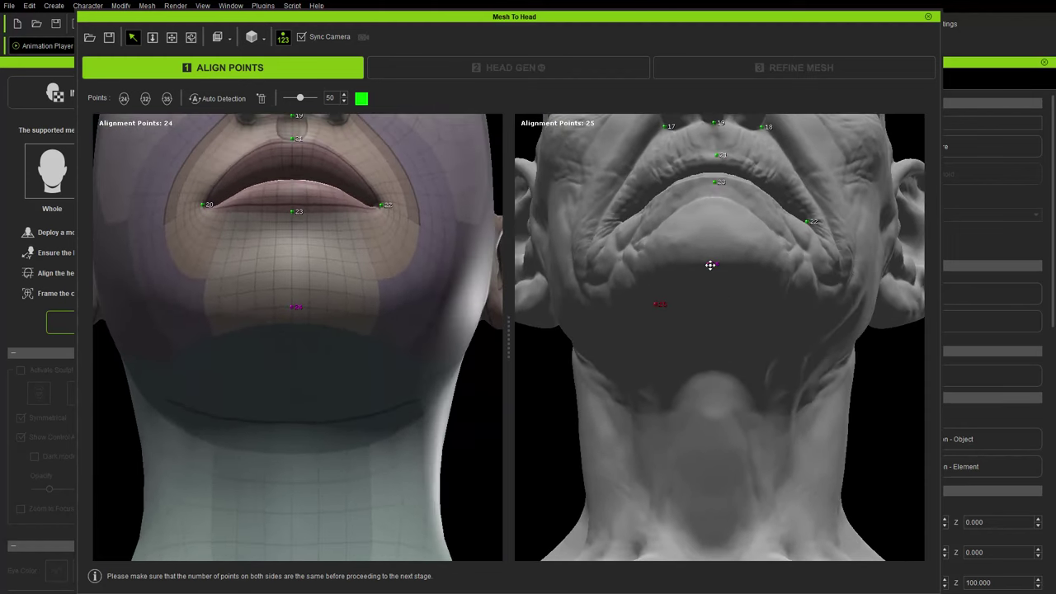
scroll(719, 259, down, 5)
right_drag(719, 266, 717, 369)
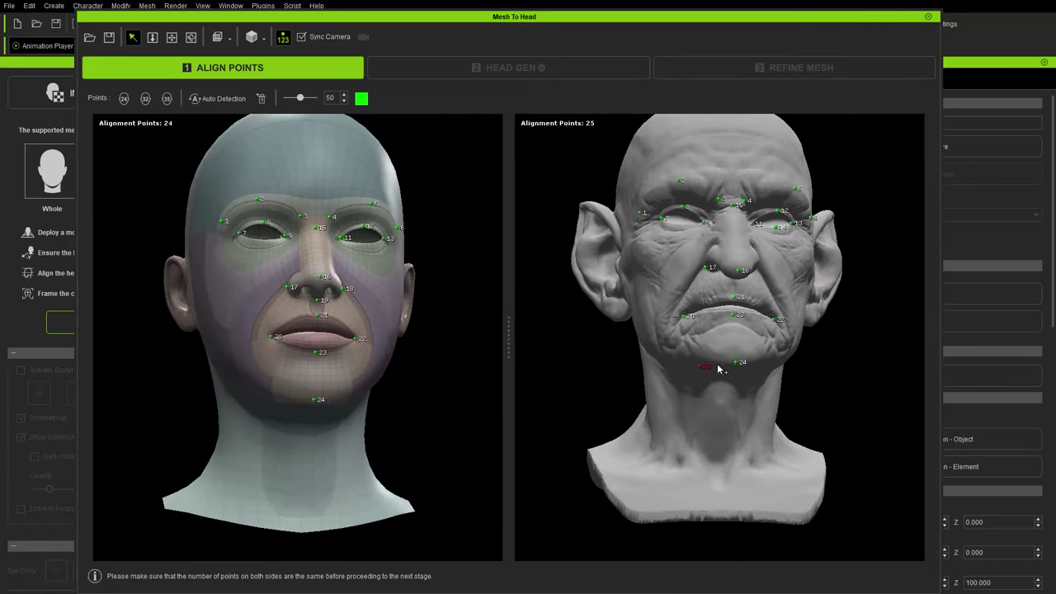
scroll(708, 385, up, 5)
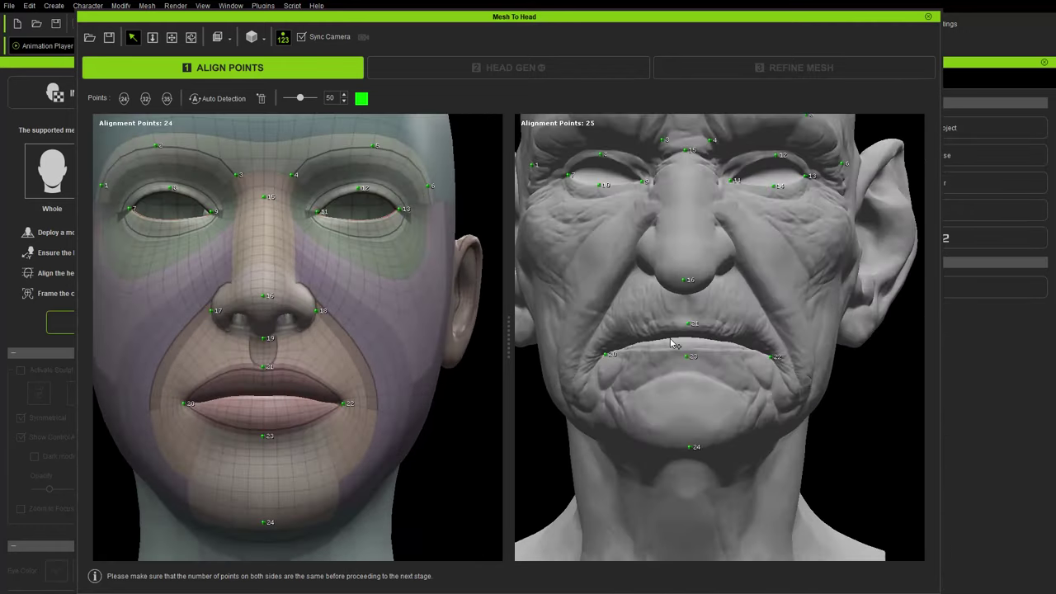
- Switch the template head to the 35-point alignment set and compare both heads from the sides
scroll(673, 353, down, 4)
right_drag(673, 352, 807, 394)
right_drag(667, 360, 717, 326)
right_drag(714, 286, 779, 279)
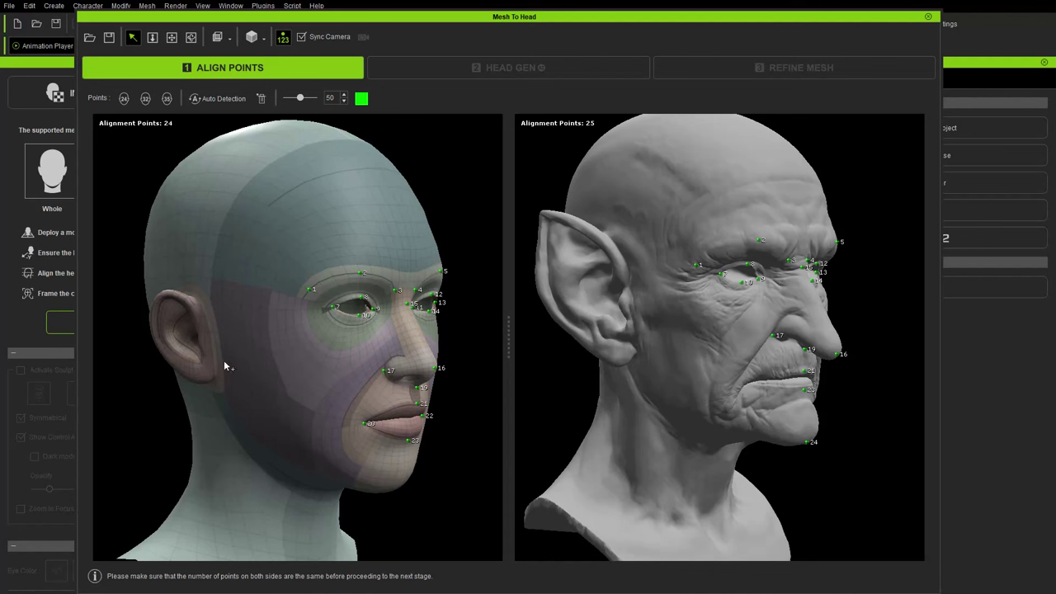
click(166, 100)
right_drag(433, 270, 155, 308)
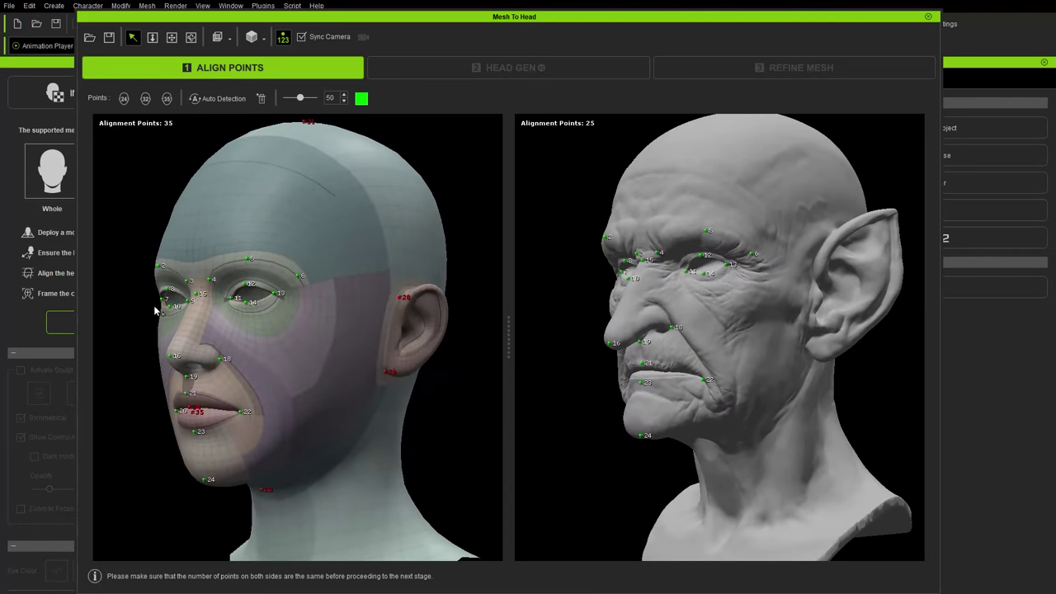
- Move alignment point 25 from beneath the chin to where the goblin's right ear meets the face near its top
right_drag(253, 342, 655, 259)
right_drag(754, 314, 782, 295)
drag(766, 430, 643, 259)
right_drag(652, 334, 620, 344)
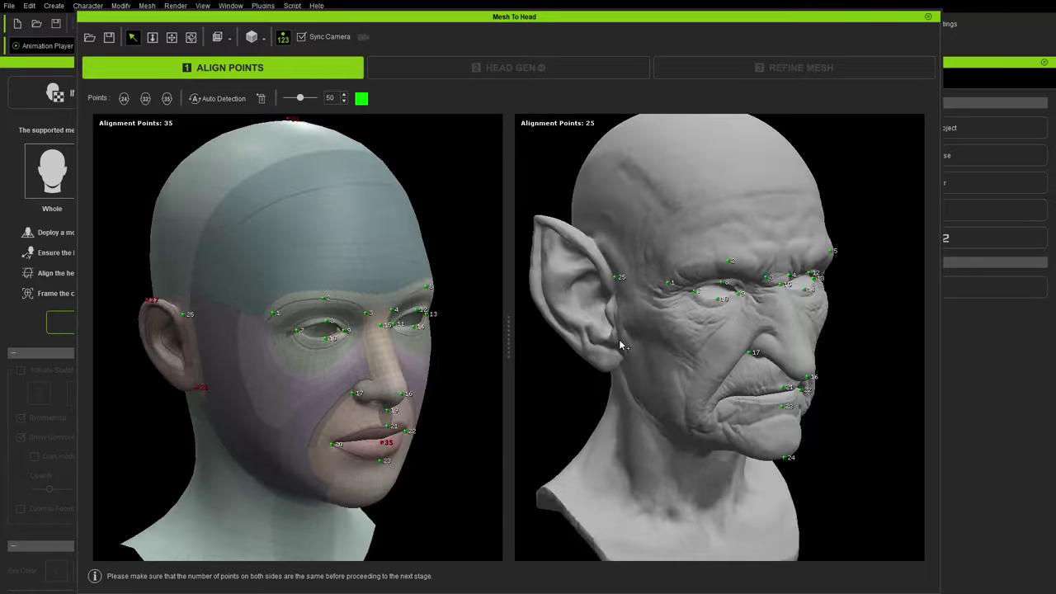
scroll(649, 321, up, 5)
scroll(651, 322, down, 6)
scroll(683, 324, up, 5)
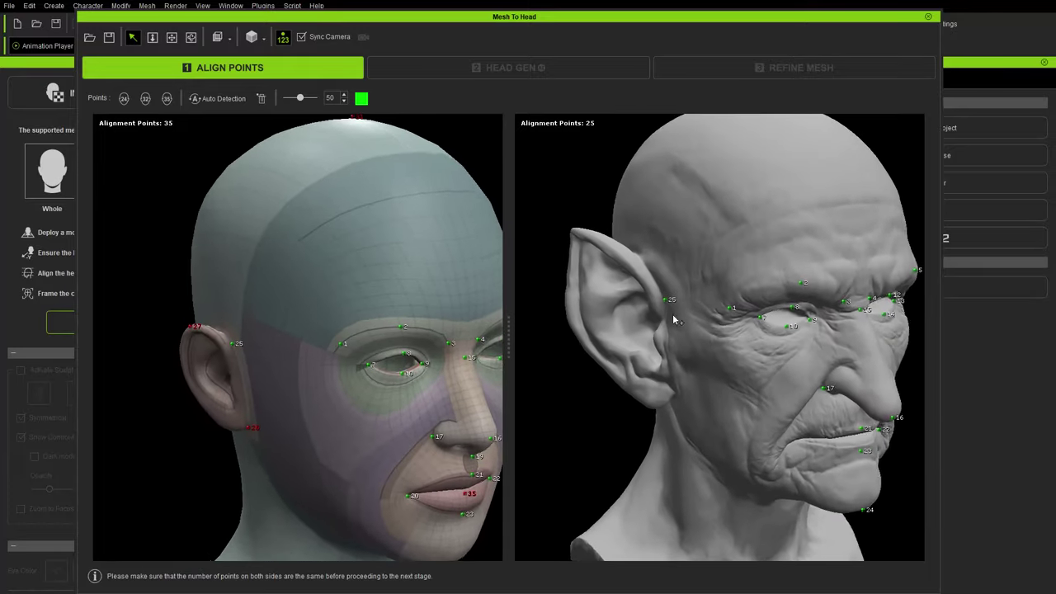
- Adjust alignment point 25 where the goblin's right ear meets the face near its top
scroll(707, 347, down, 3)
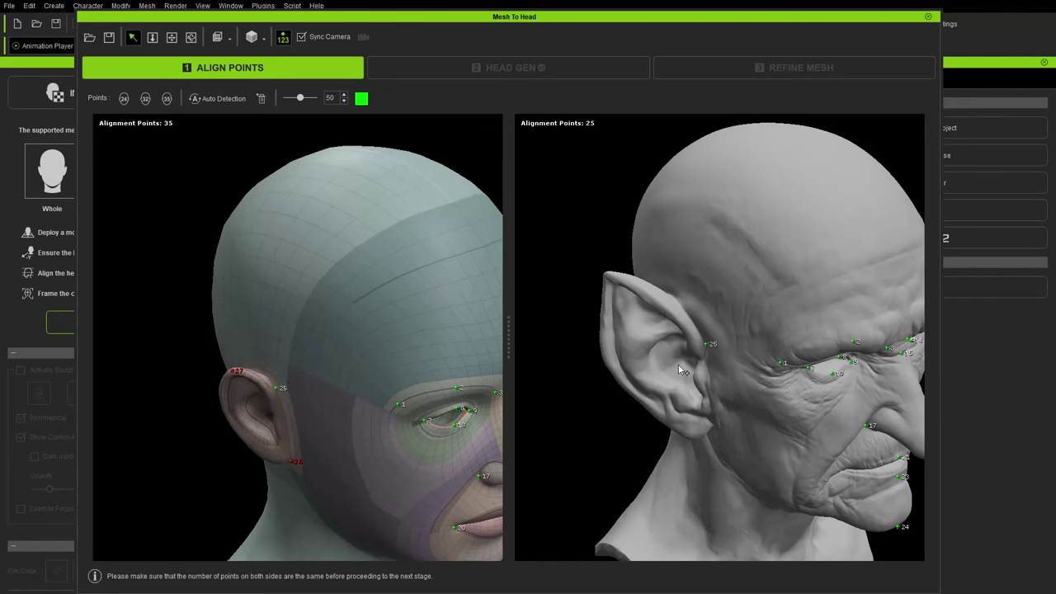
drag(702, 344, 699, 330)
scroll(749, 329, up, 8)
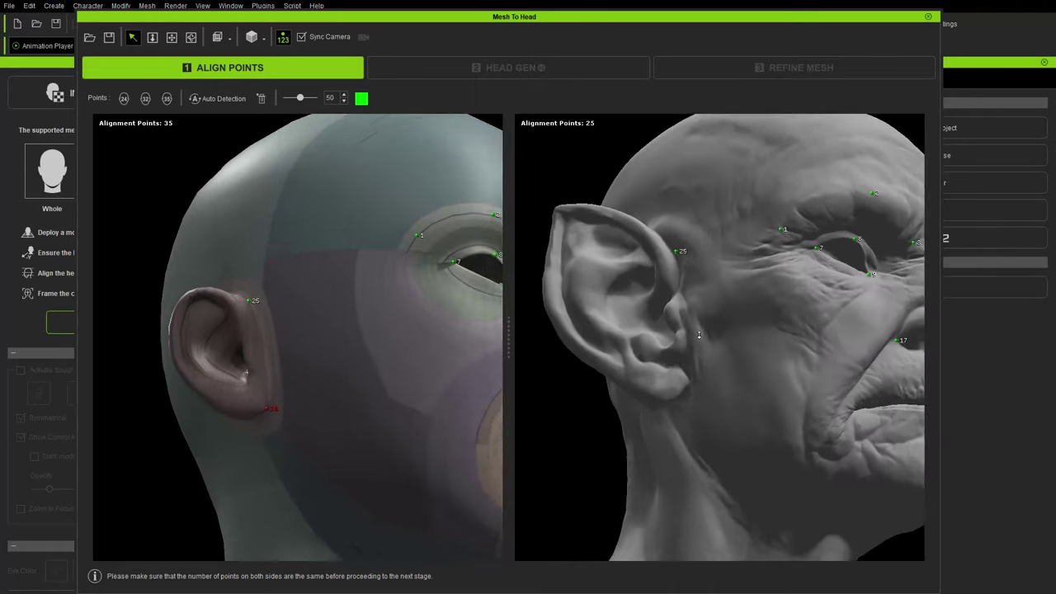
- Add alignment point 26 where the goblin's right earlobe meets the face and point 27 on that ear's tip
right_drag(652, 406, 666, 369)
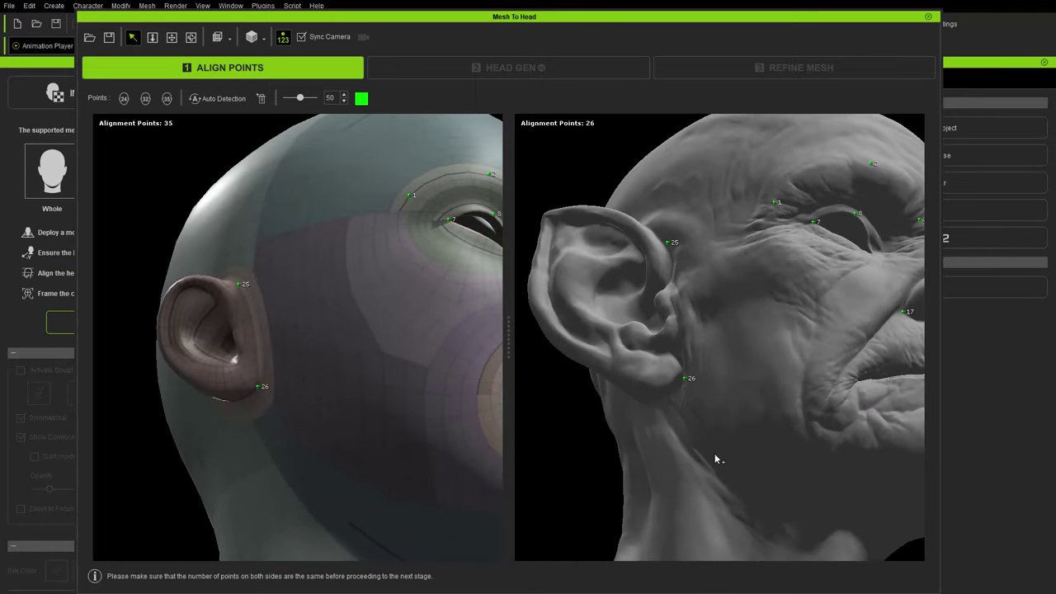
right_drag(714, 453, 714, 356)
drag(702, 350, 703, 345)
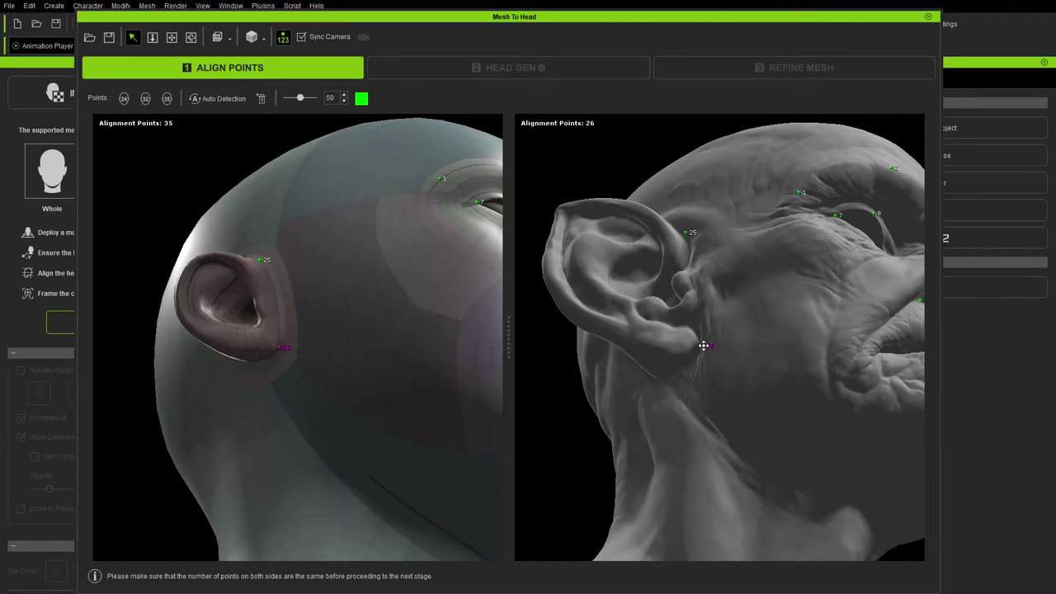
right_drag(753, 404, 731, 444)
click(657, 312)
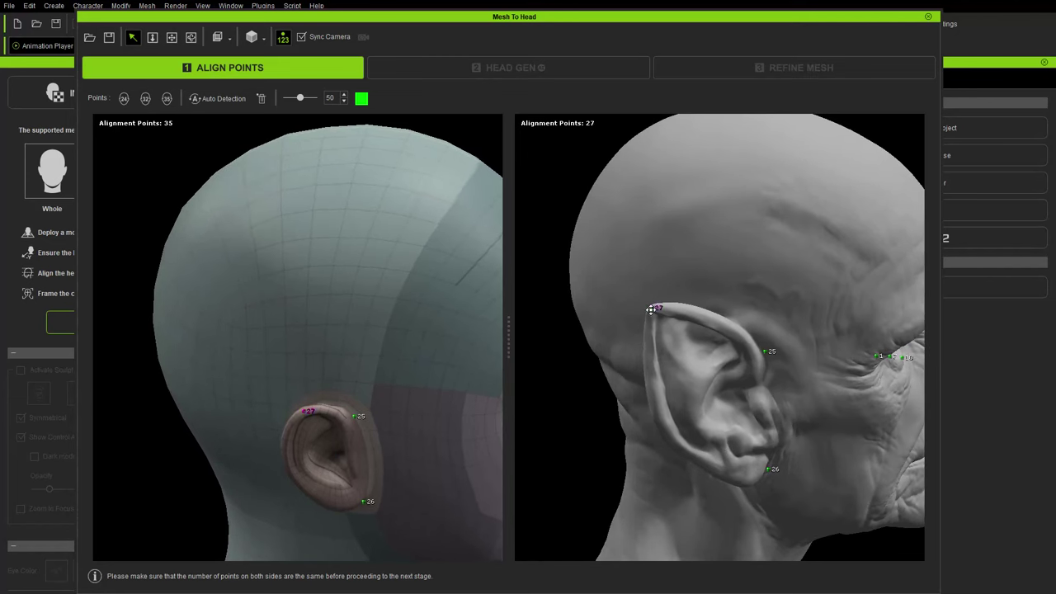
- Add alignment points 28, 29 and 30 at the upper attachment, lobe attachment and tip of the goblin's left ear
right_drag(657, 312, 771, 323)
scroll(779, 347, up, 5)
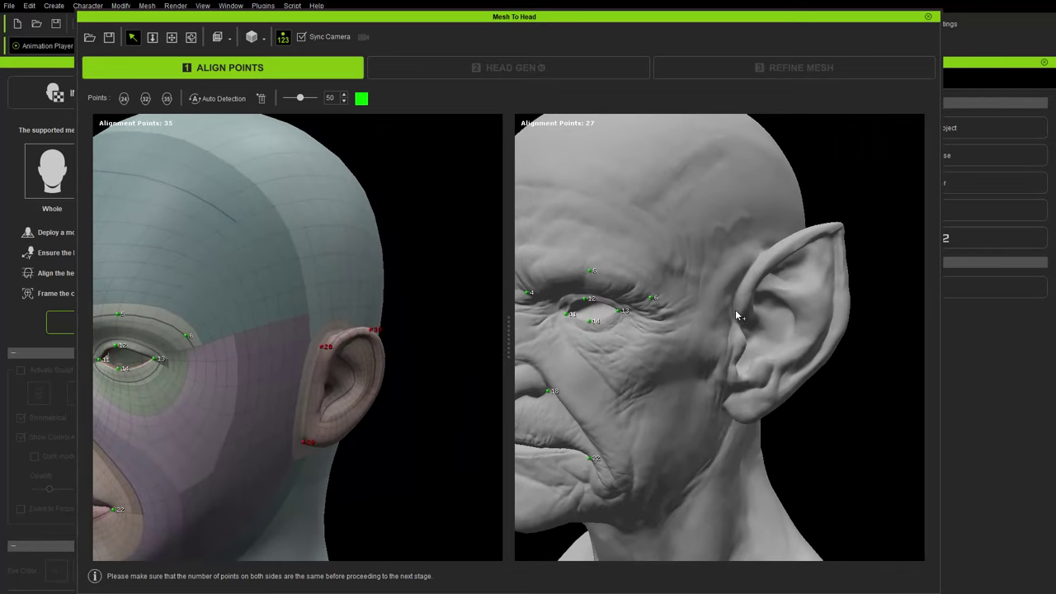
click(739, 283)
right_drag(772, 285, 774, 406)
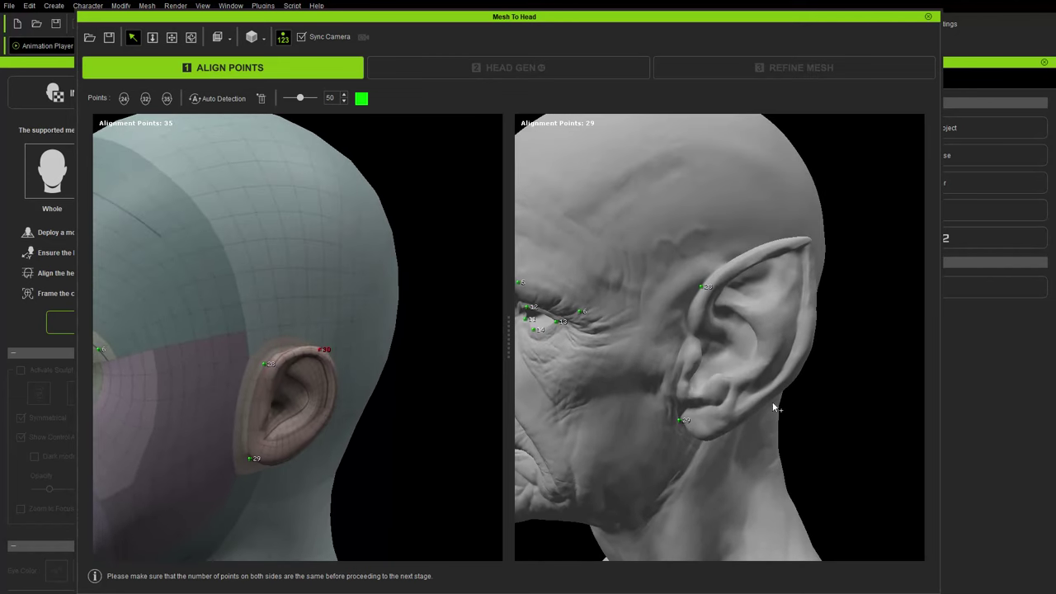
click(811, 250)
- Add alignment point 31 on the crown of the goblin's head and point 32 on the middle of its back
right_drag(811, 249, 800, 216)
click(769, 336)
click(760, 333)
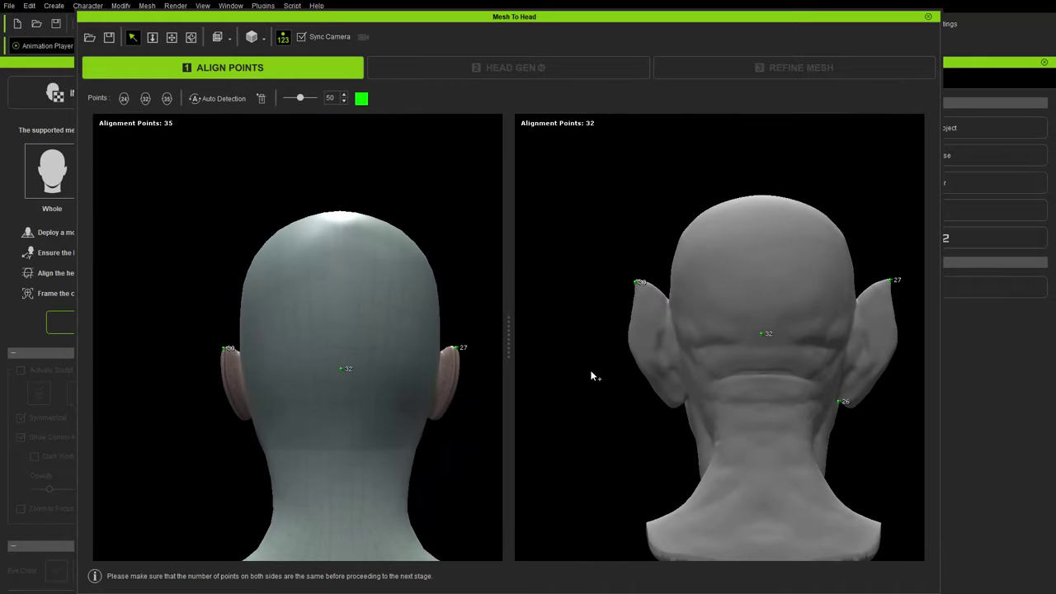
- Add alignment point 33 beneath the goblin's chin and points 34 and 35 at the center of the mouth opening on the upper and lower lips
right_drag(591, 375, 794, 317)
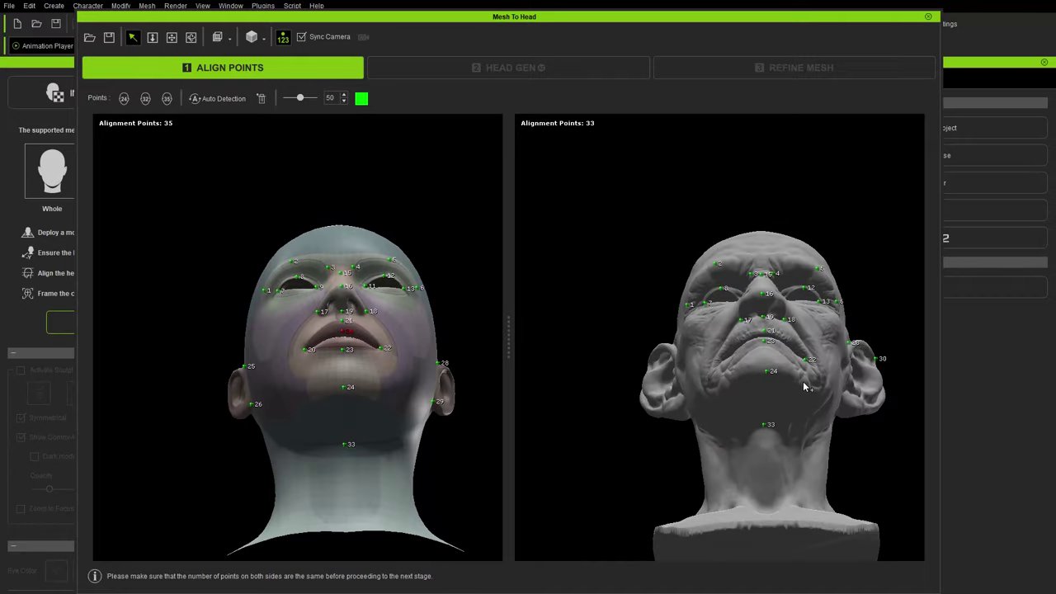
scroll(803, 381, up, 6)
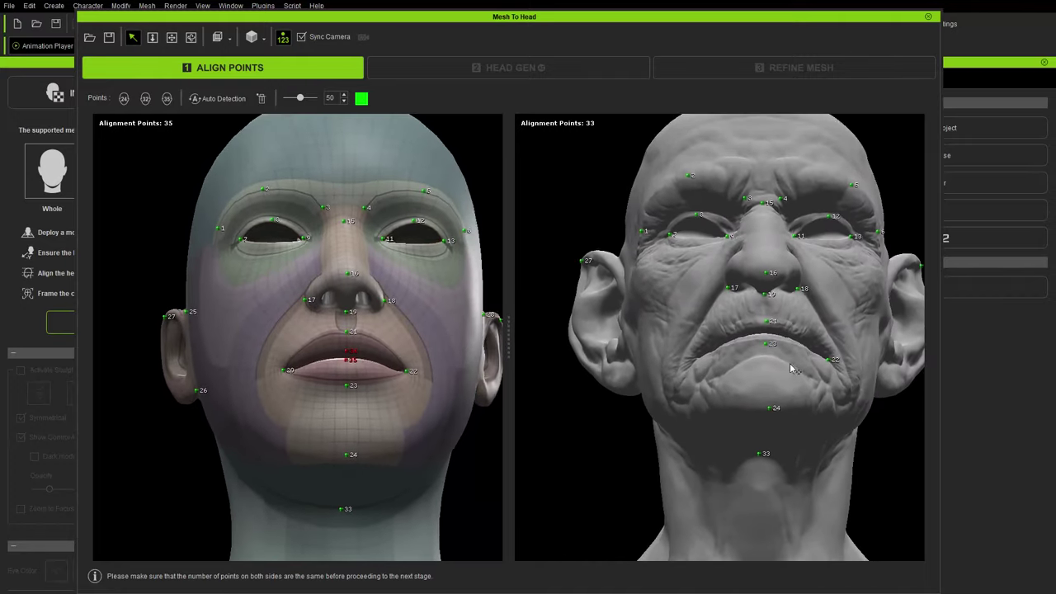
scroll(790, 369, up, 8)
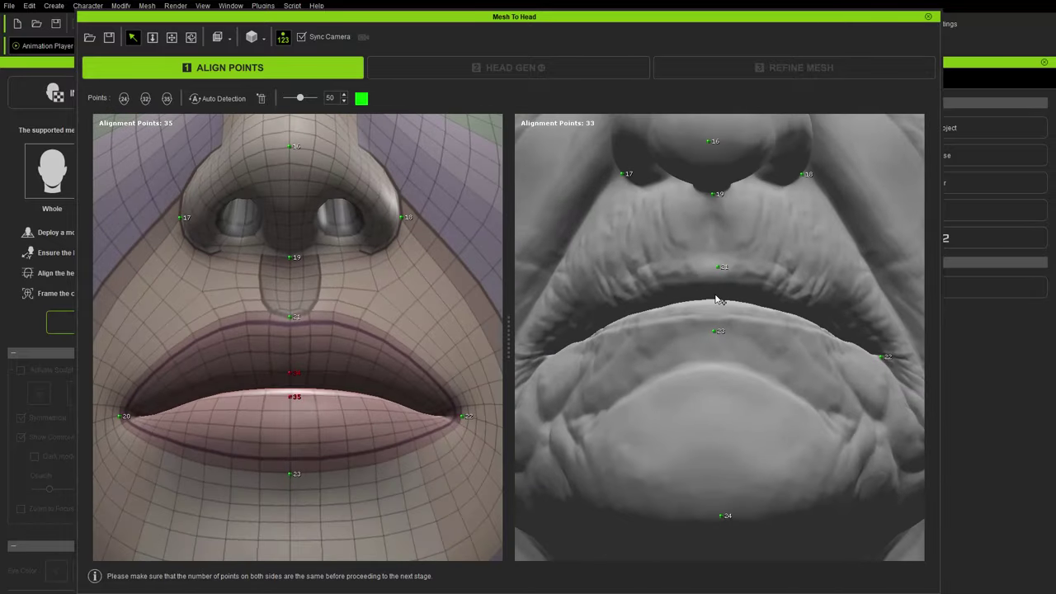
middle_drag(718, 298, 714, 368)
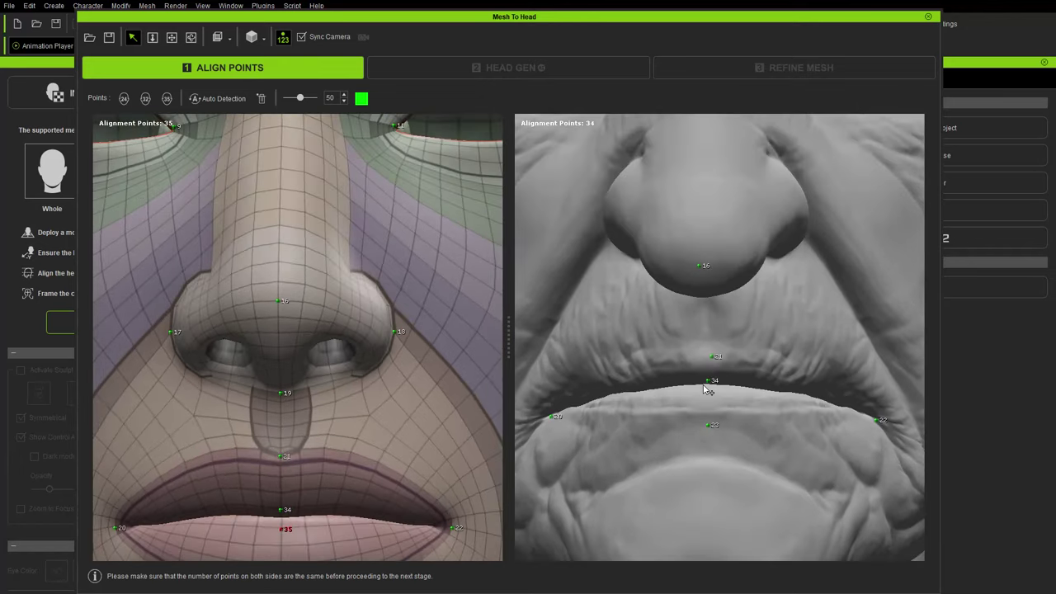
click(711, 394)
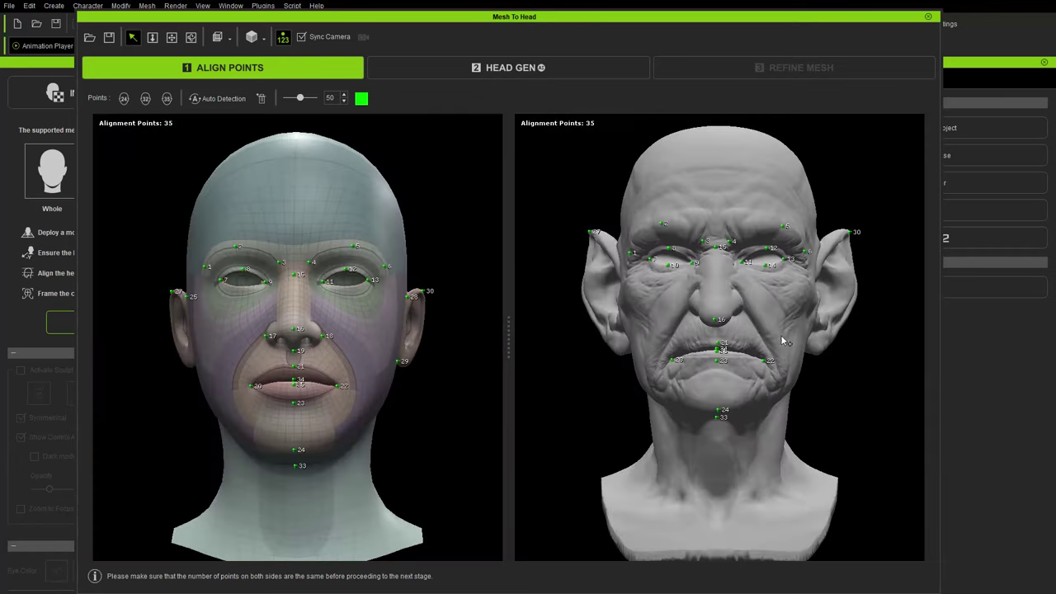
- Check the placement of the 35 alignment points on both heads from the front and around the right ear
right_drag(756, 340, 756, 390)
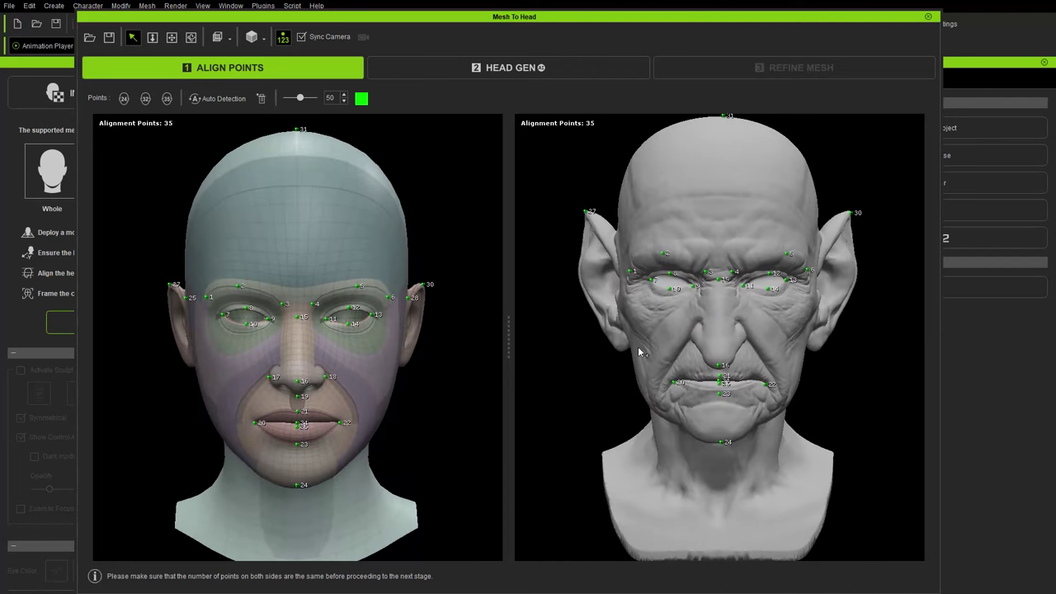
right_drag(640, 353, 861, 342)
mouse_move(775, 334)
right_down()
mouse_move(478, 325)
mouse_move(730, 326)
mouse_move(789, 339)
right_up()
scroll(629, 328, up, 5)
scroll(774, 341, down, 6)
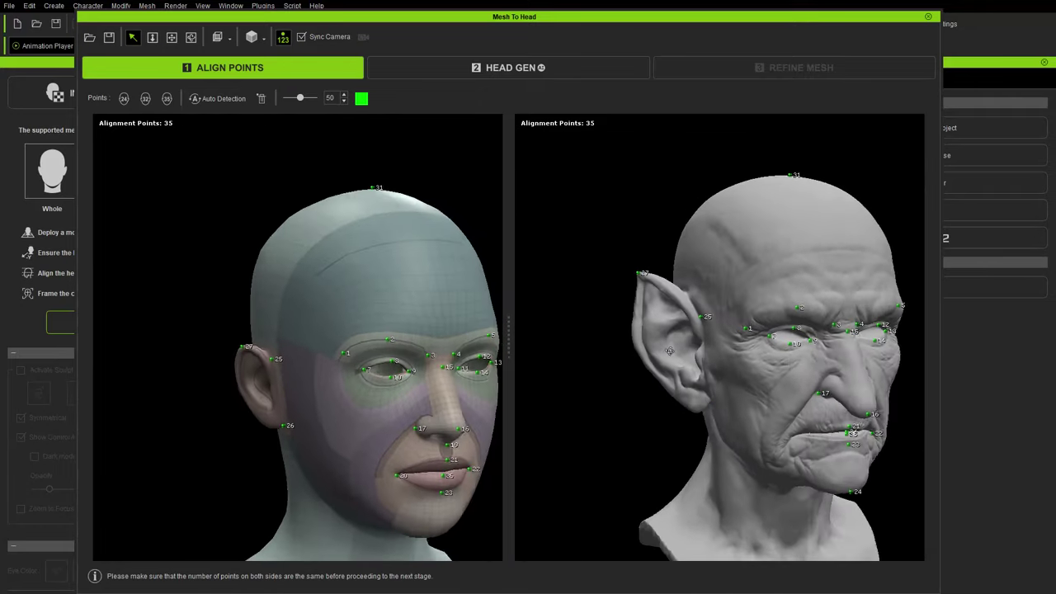
right_drag(745, 402, 748, 374)
scroll(739, 369, up, 8)
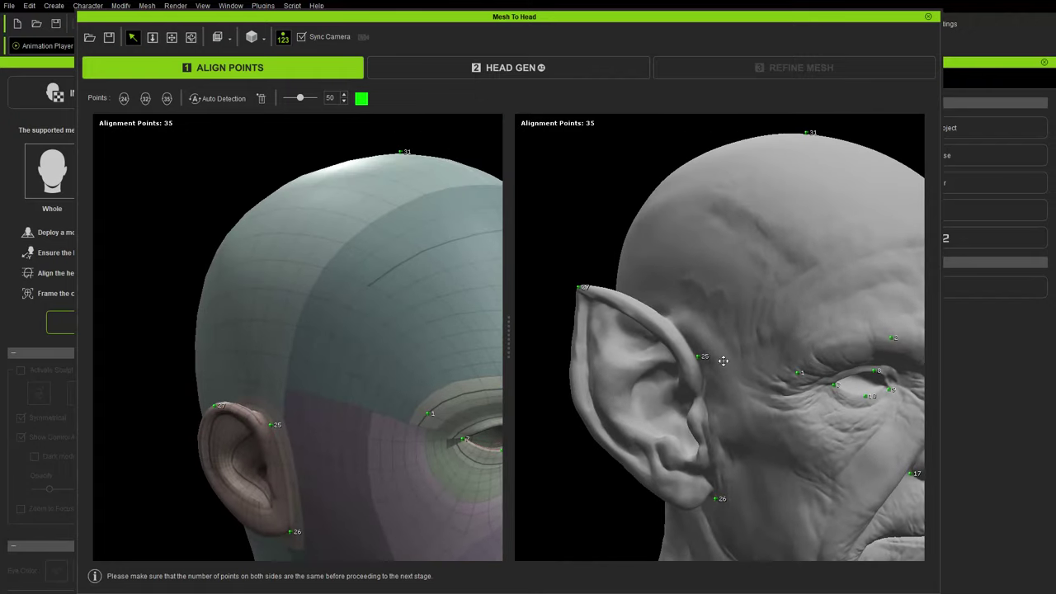
scroll(706, 336, down, 5)
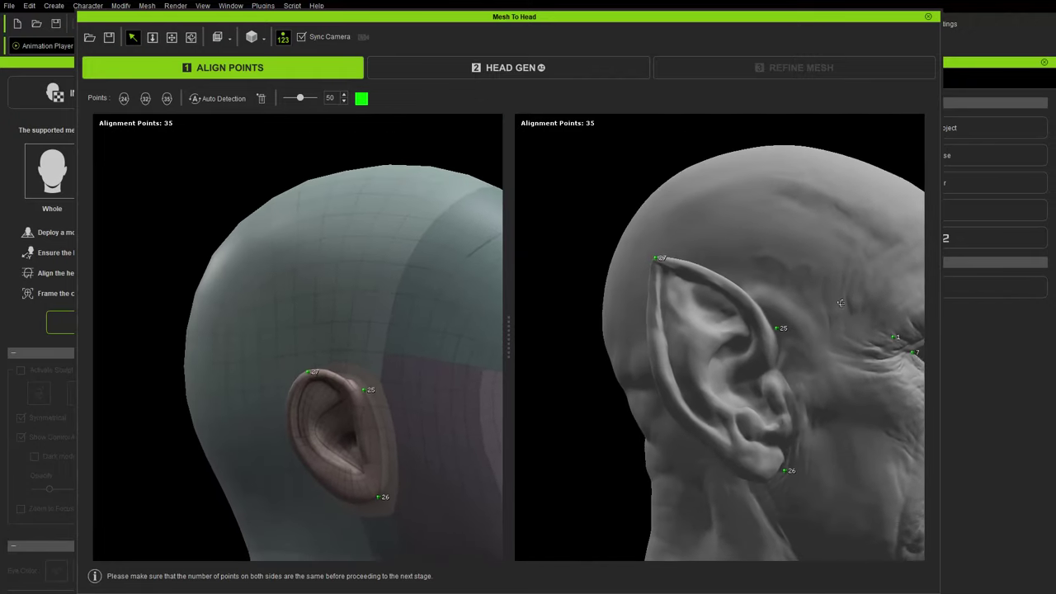
- Add matching alignment point 36 on the right ear's upper rim, between points 25 and 27, on both heads
click(755, 338)
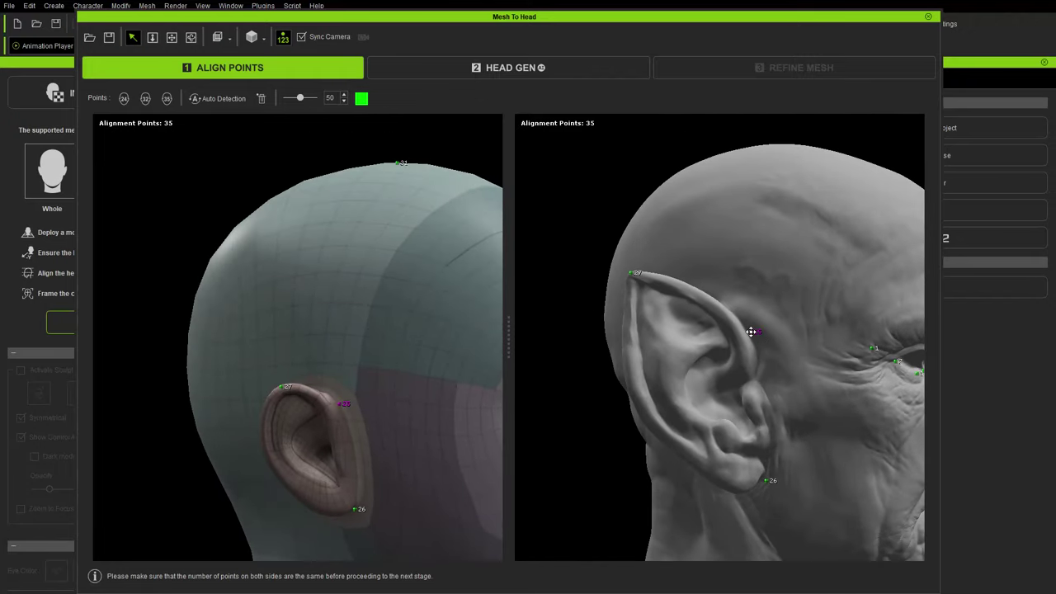
right_drag(777, 373, 685, 414)
click(686, 330)
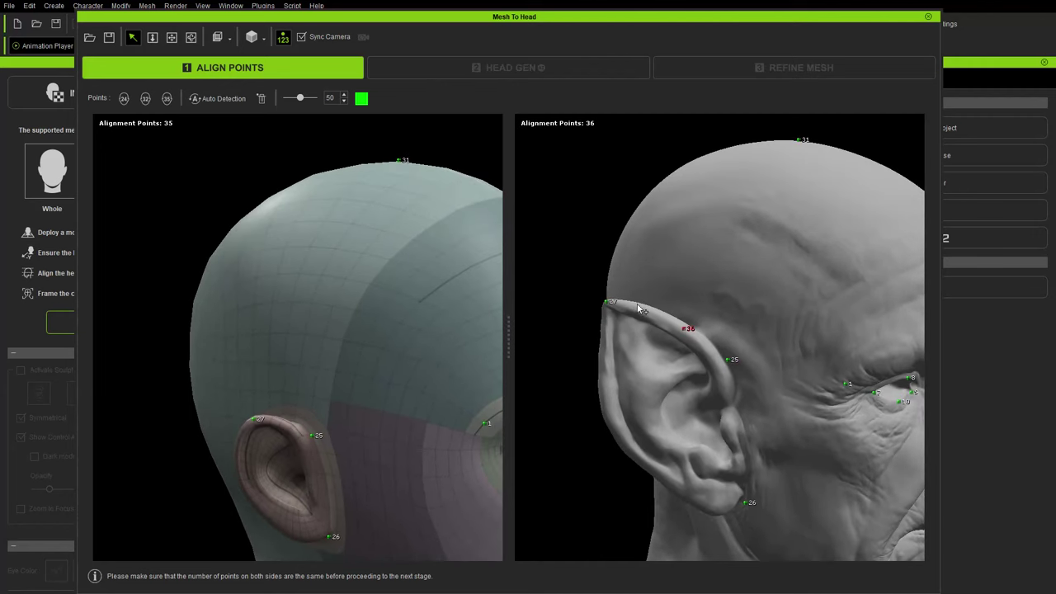
click(287, 425)
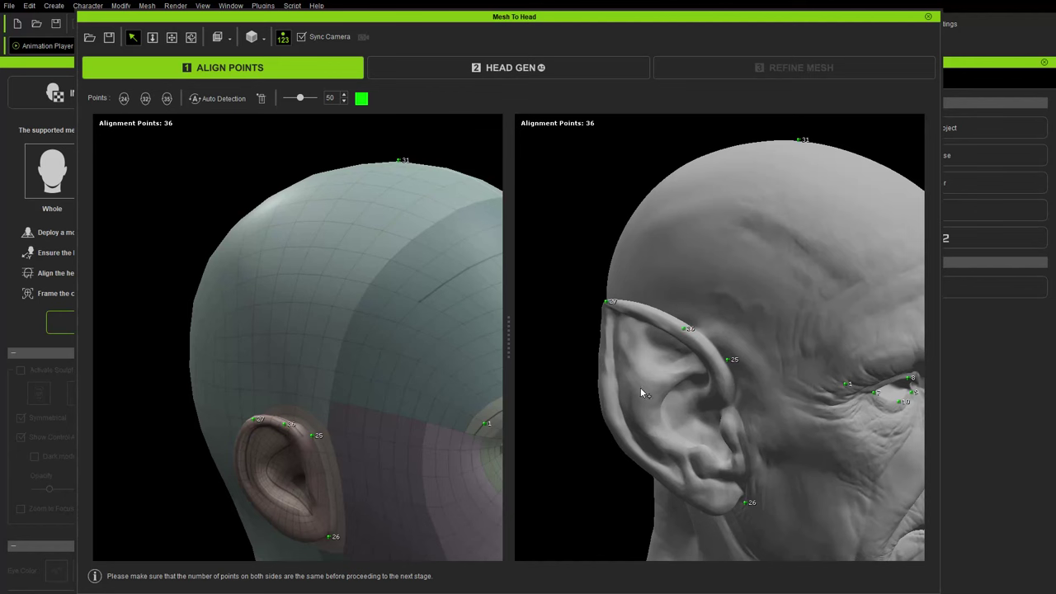
- Add matching alignment point 37 on the lower back rim of the right ear on both heads
right_drag(640, 387, 726, 322)
middle_drag(676, 374, 647, 370)
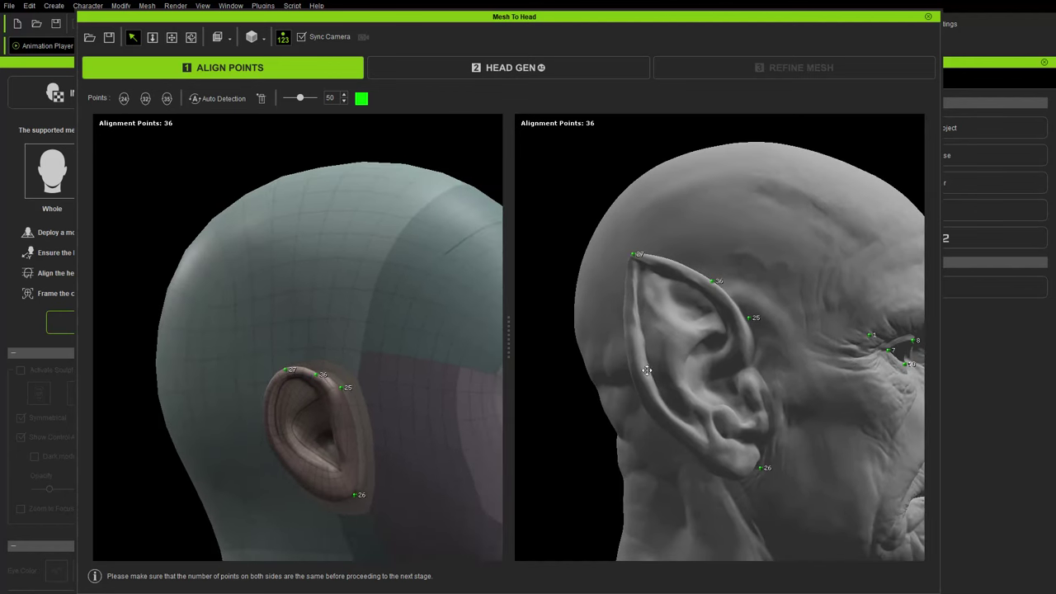
click(285, 370)
click(283, 459)
click(651, 405)
- Add matching alignment point 38 on the lower back rim of the left ear on both heads
right_drag(792, 421, 710, 347)
click(298, 450)
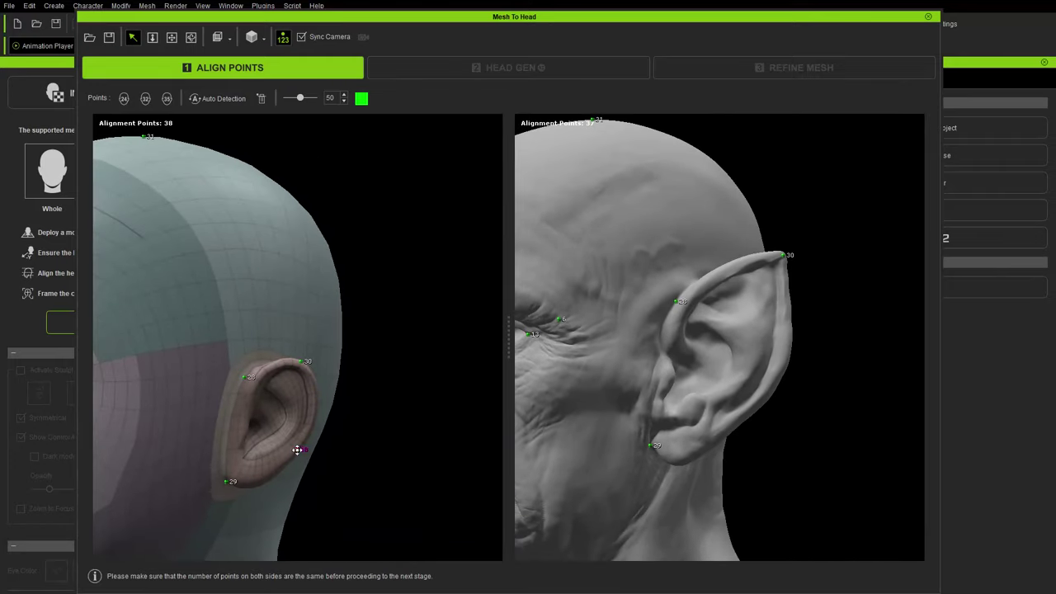
click(773, 396)
middle_drag(814, 406, 805, 459)
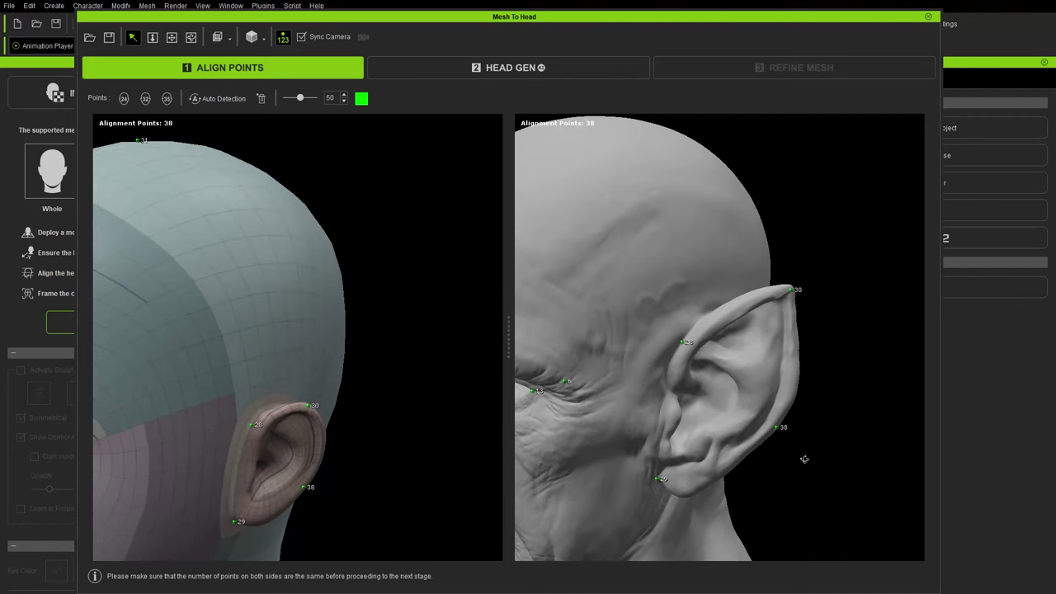
- Add matching alignment point 39 on the left ear's upper rim, between points 28 and 30, on both heads
click(733, 311)
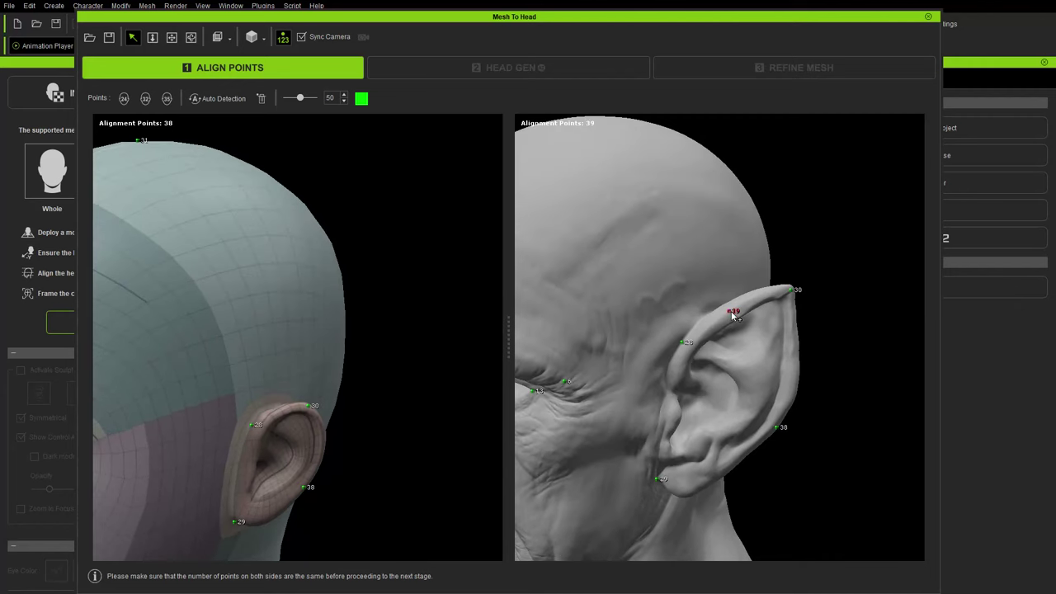
click(286, 415)
scroll(671, 356, down, 3)
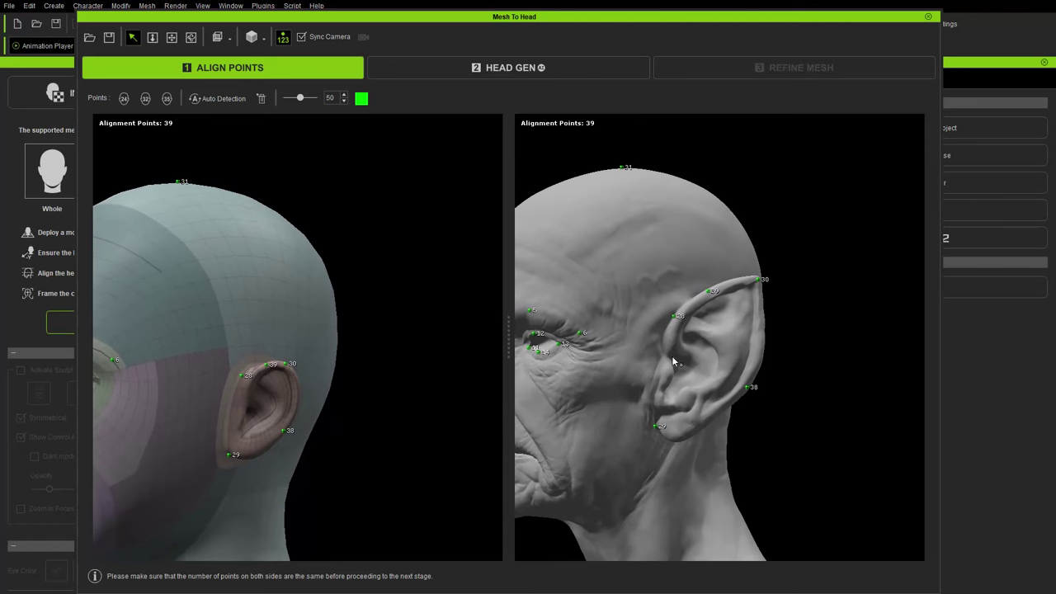
- Add matching alignment points 40 and 41 at the front middle edge of the left and right ears on both heads
click(670, 375)
click(242, 418)
right_drag(245, 420, 939, 424)
click(149, 414)
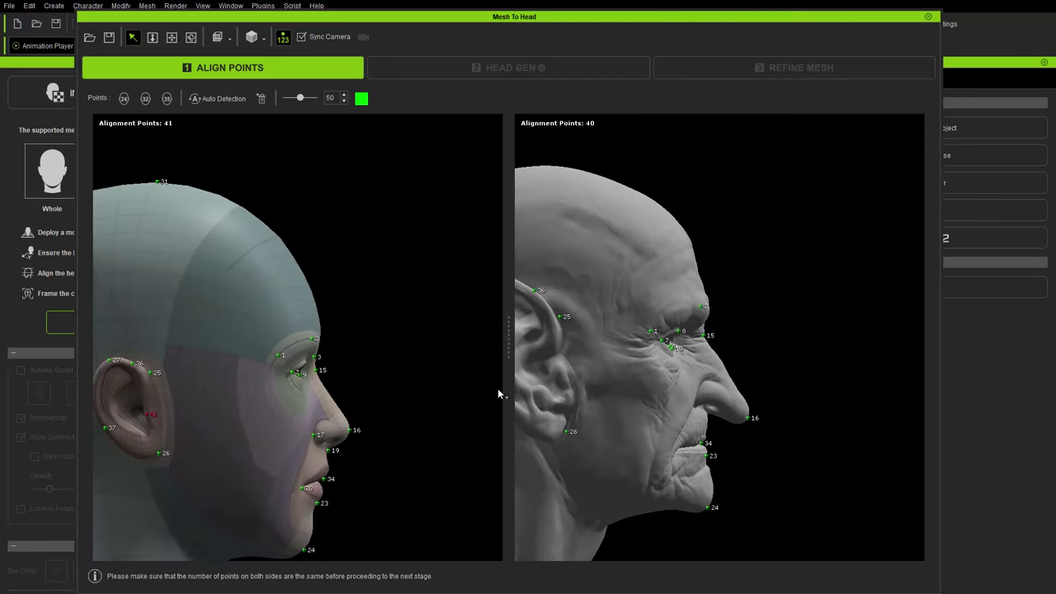
click(563, 372)
- Add matching alignment point 42 inside the right ear, just behind point 41, on both heads
right_drag(639, 441, 690, 465)
click(580, 408)
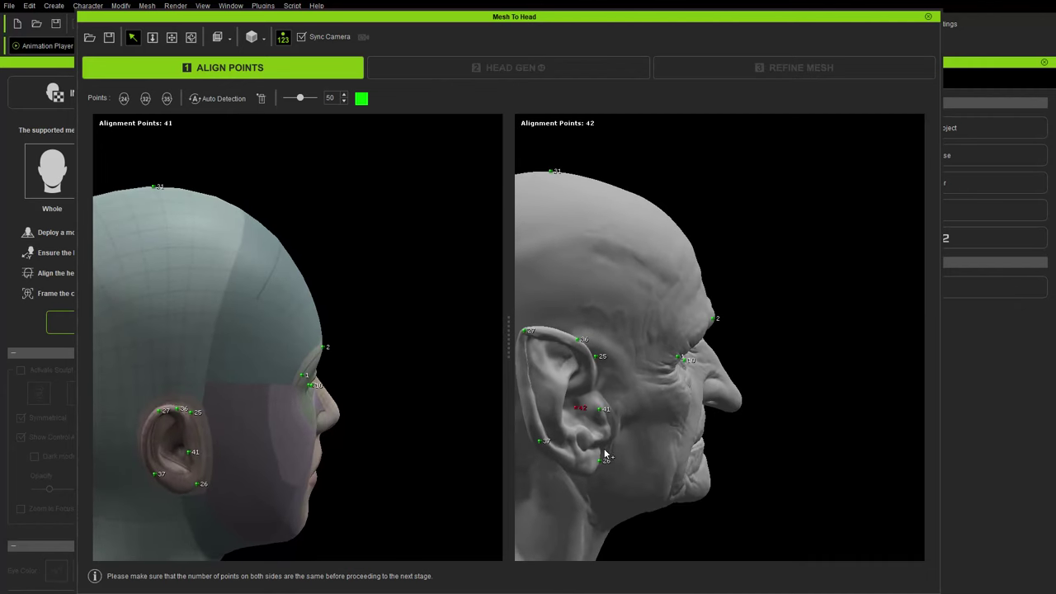
click(179, 454)
- Add matching alignment point 43 inside the left ear, just behind point 40, on both heads
right_drag(601, 412, 490, 348)
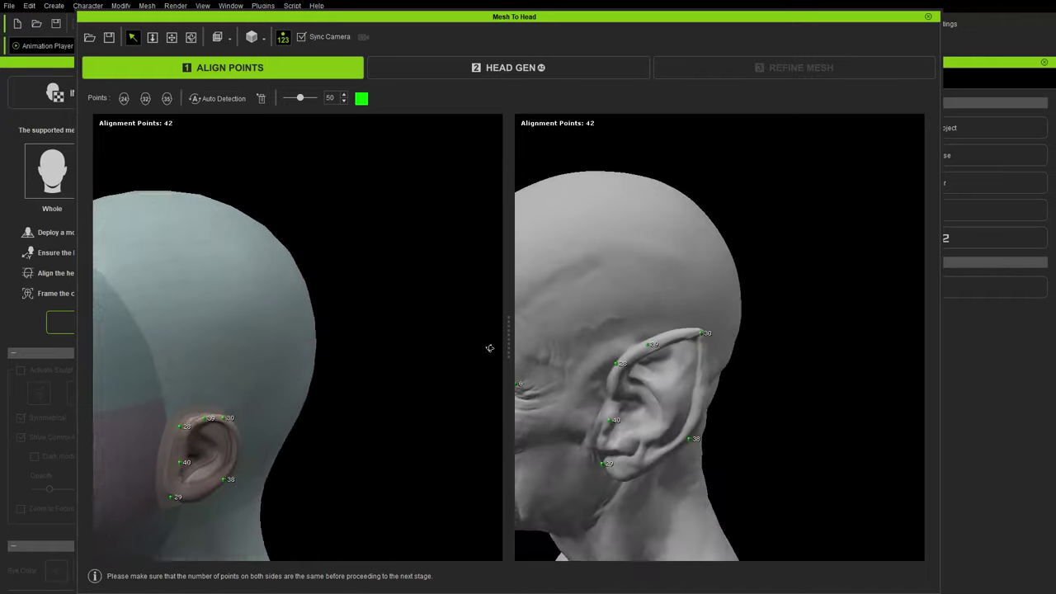
middle_drag(651, 373, 774, 348)
right_drag(775, 348, 495, 396)
click(250, 430)
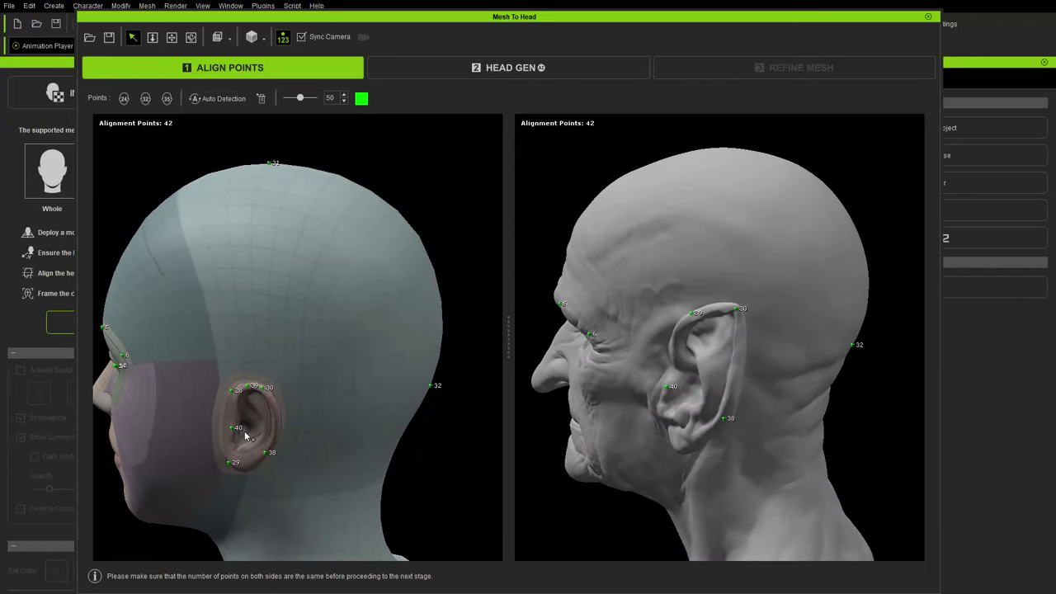
right_drag(694, 393, 669, 425)
click(691, 403)
scroll(696, 412, up, 5)
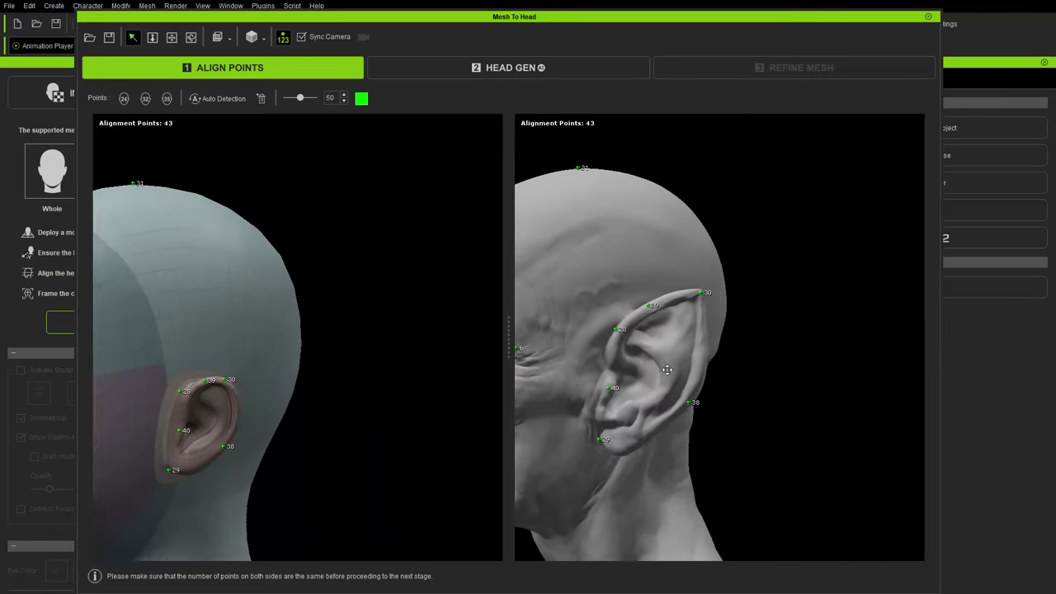
click(731, 268)
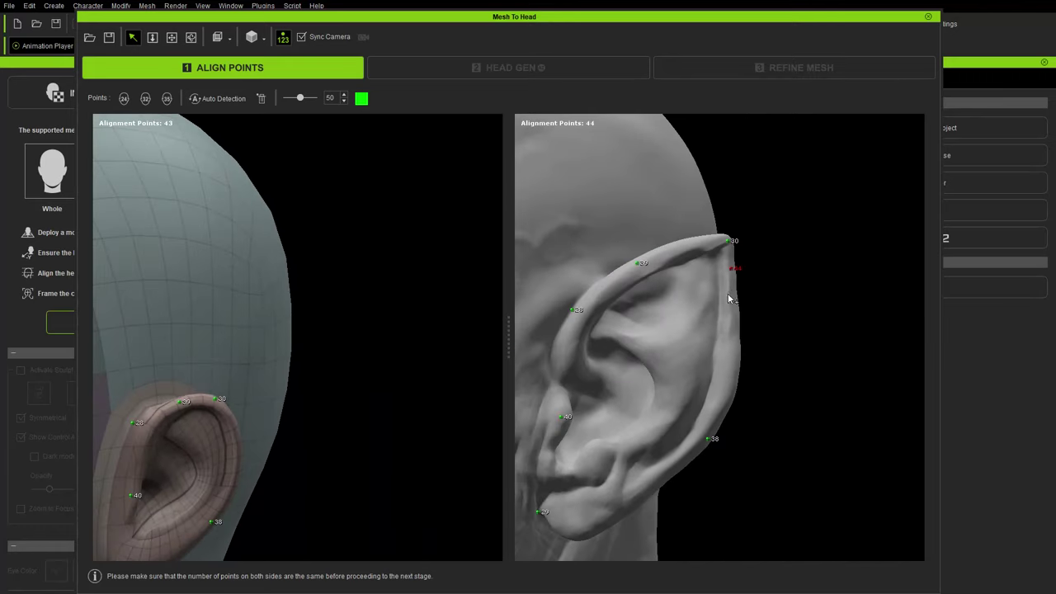
click(731, 288)
click(734, 331)
click(732, 356)
click(730, 384)
click(725, 403)
key(ctrl+z)
key(ctrl+z)
- Add matching alignment point 44 on the left ear's outer rim, between points 30 and 38, on both heads
scroll(747, 371, down, 6)
scroll(722, 317, up, 3)
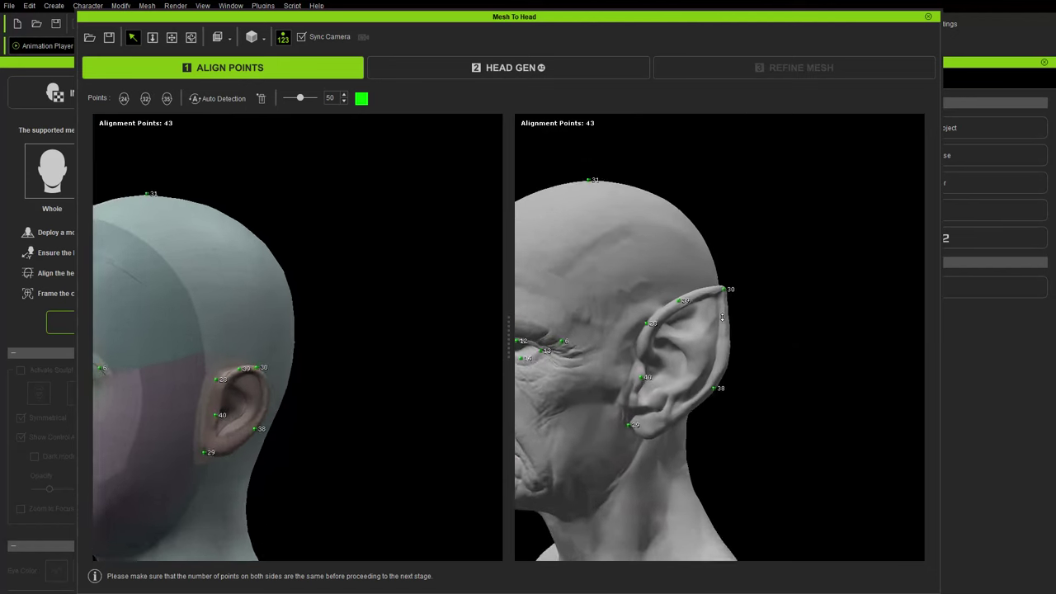
scroll(722, 317, up, 2)
click(266, 403)
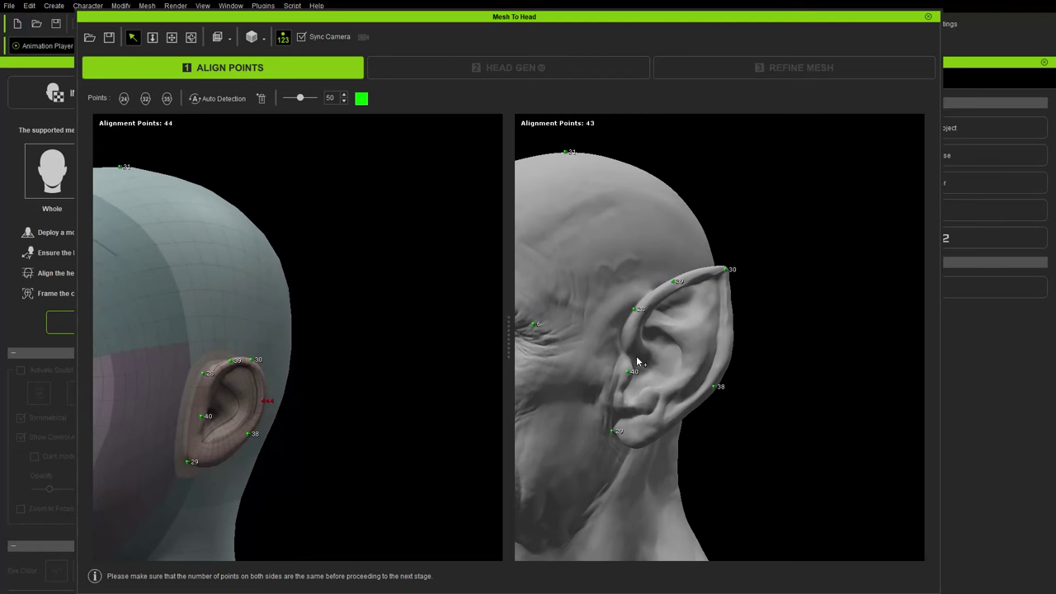
click(728, 331)
- Add matching alignment point 45 on the left ear's lower rim, between points 38 and 29, on both heads
right_drag(761, 349, 717, 395)
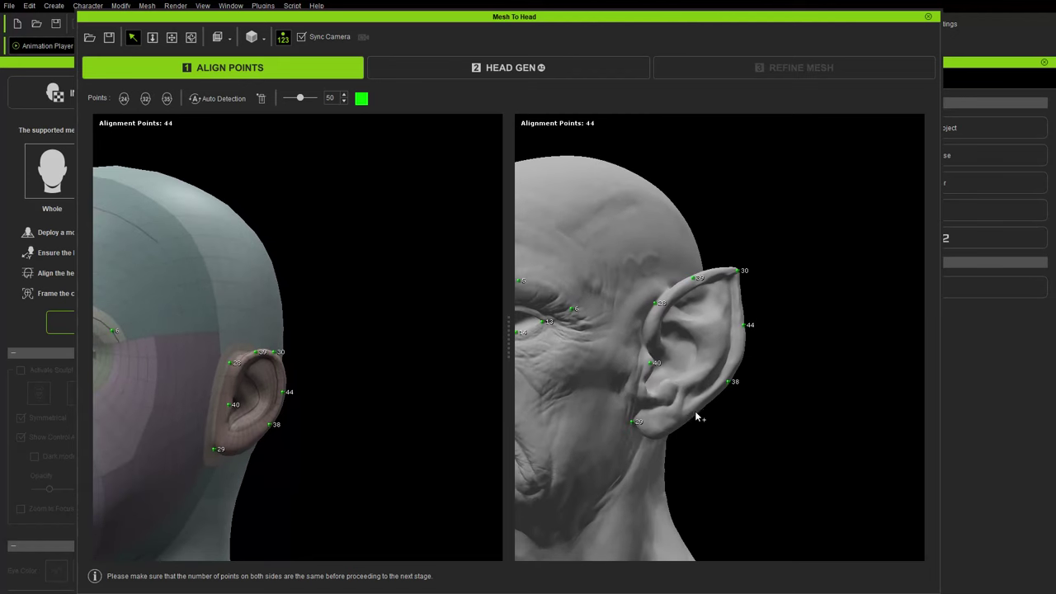
click(698, 413)
click(250, 446)
right_drag(654, 419, 995, 432)
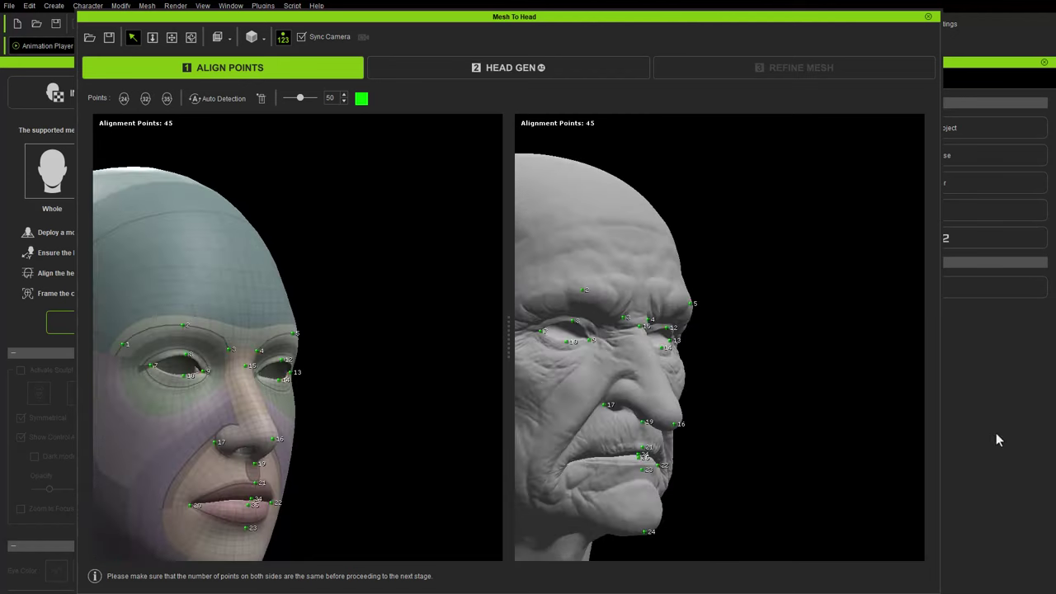
- Add matching alignment point 46 on the right ear's outer rim, between points 27 and 37, on both heads
right_drag(586, 331, 700, 385)
middle_drag(519, 363, 757, 355)
right_drag(758, 353, 732, 349)
click(617, 336)
click(242, 405)
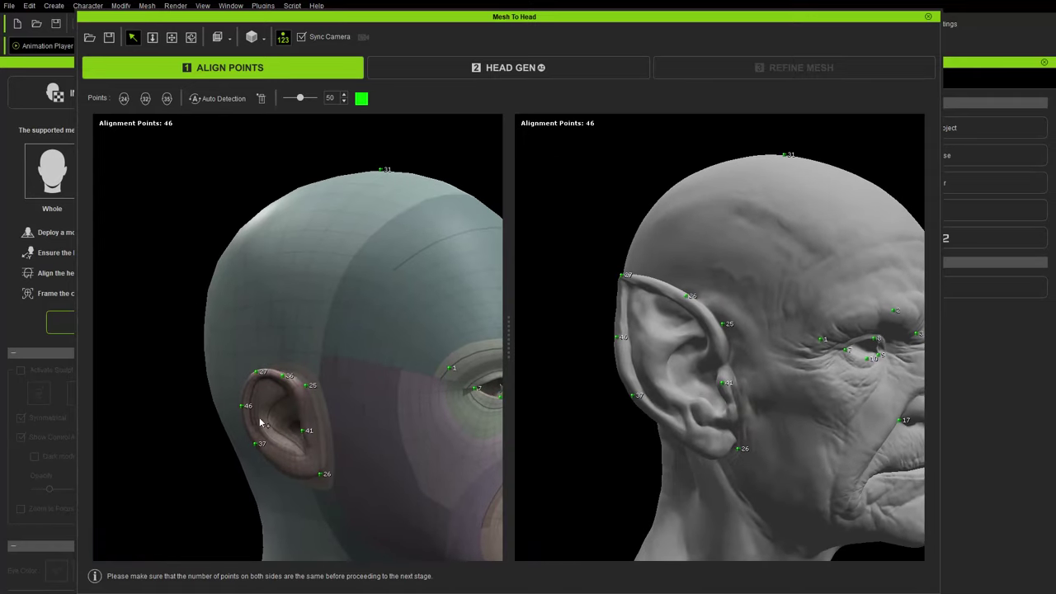
- Add matching alignment point 47 on the right ear's lower rim, between points 37 and 26, on both heads
click(282, 469)
click(678, 436)
scroll(697, 442, down, 5)
right_drag(792, 444, 728, 435)
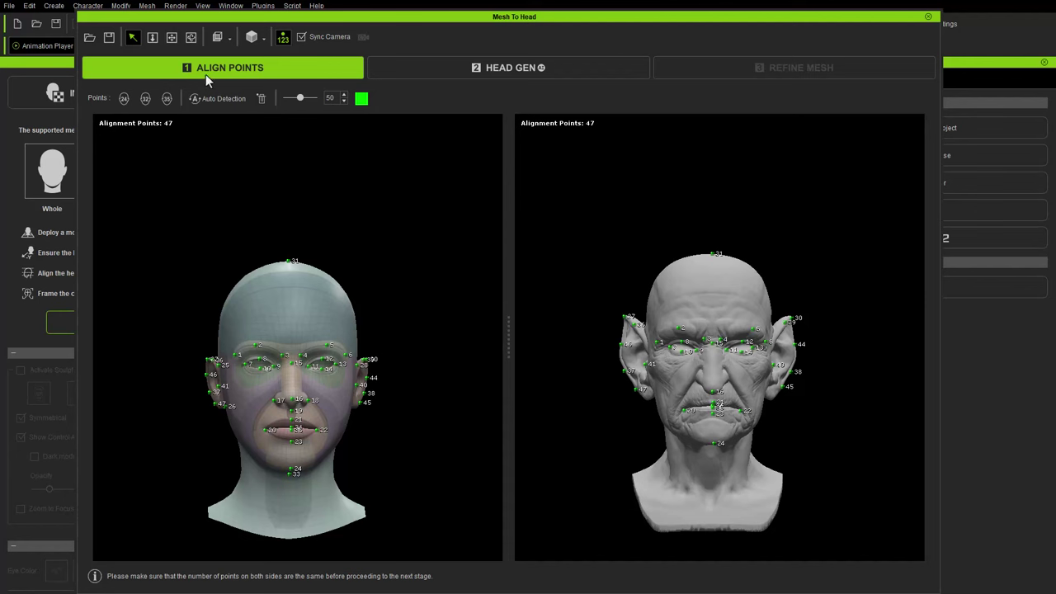
- Run Head Gen to generate the head from the matched alignment points
click(508, 68)
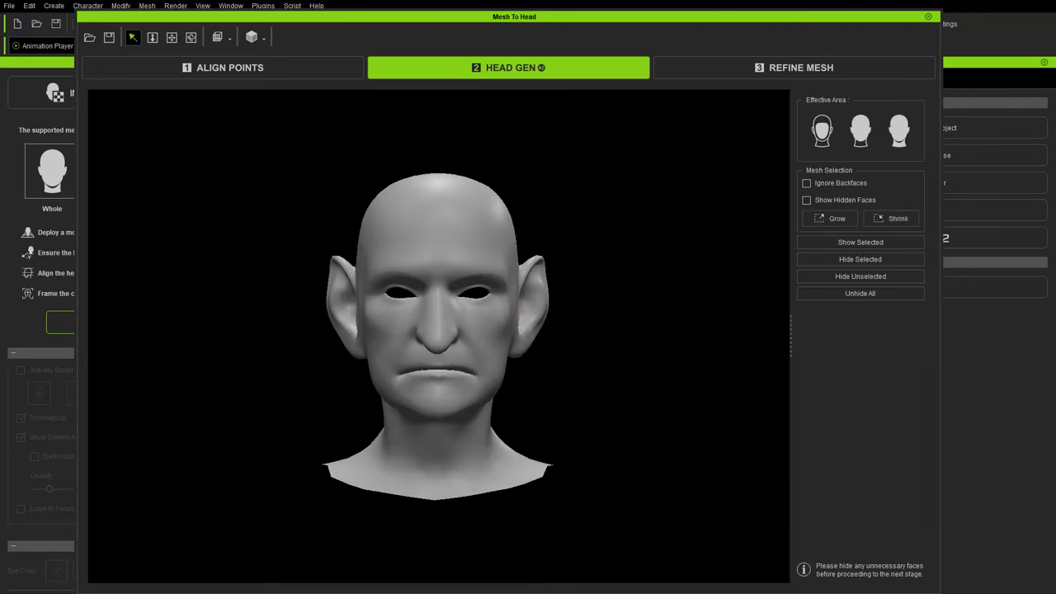
right_drag(657, 343, 585, 349)
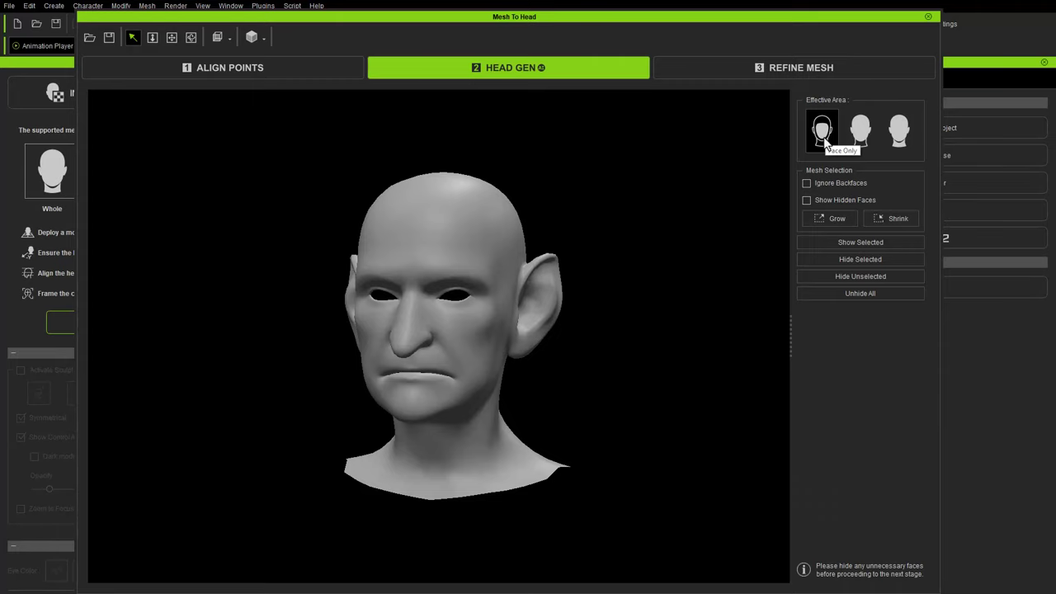
- Switch to the browser and look at the Julius Caesar and British Museum statue videos on the YouTube channel
key(alt+Tab)
drag(514, 61, 447, 75)
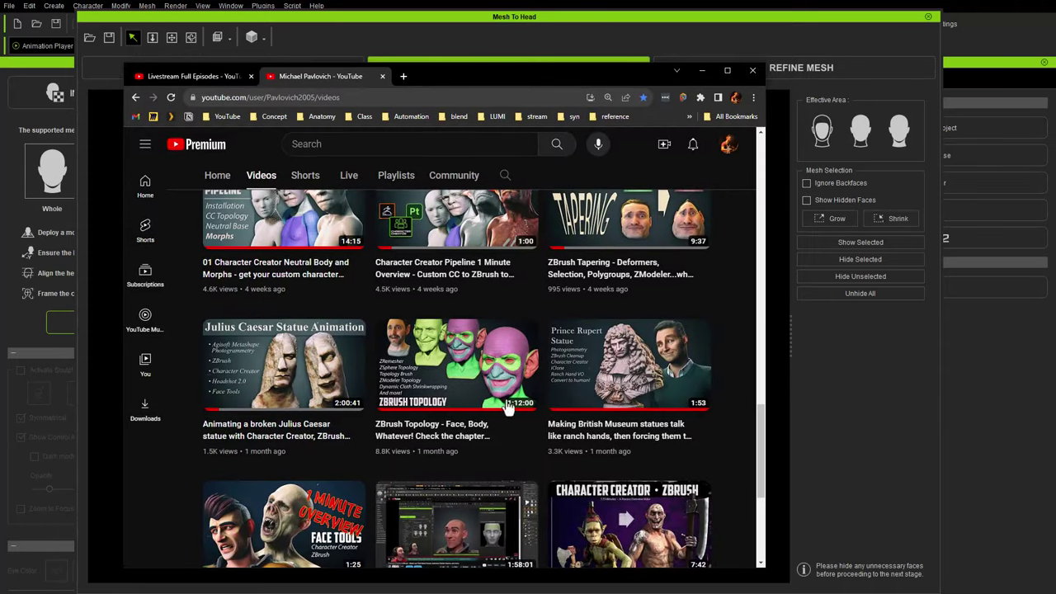
mouse_move(302, 384)
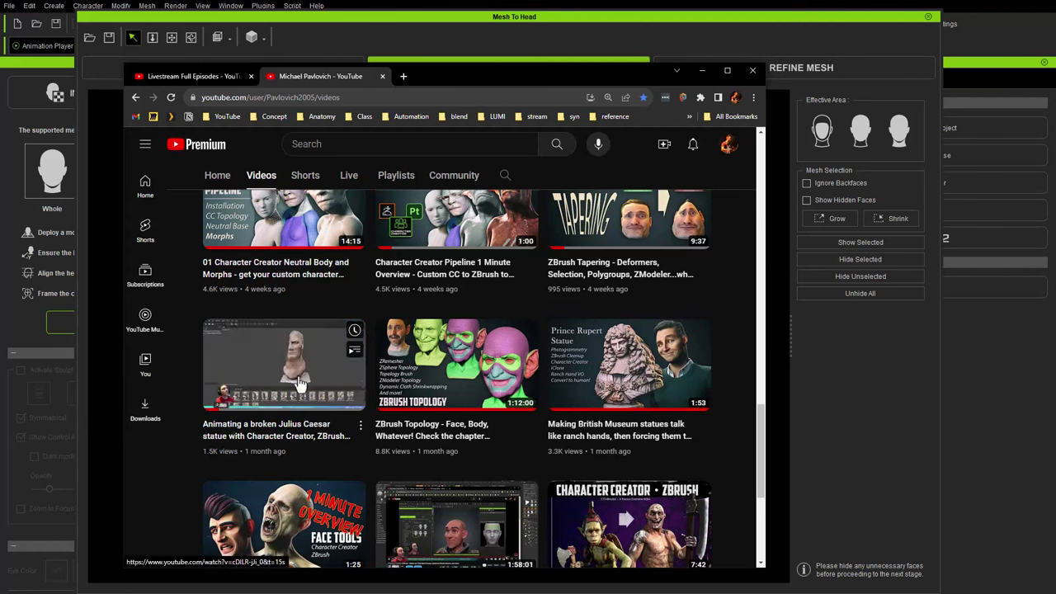
mouse_move(628, 367)
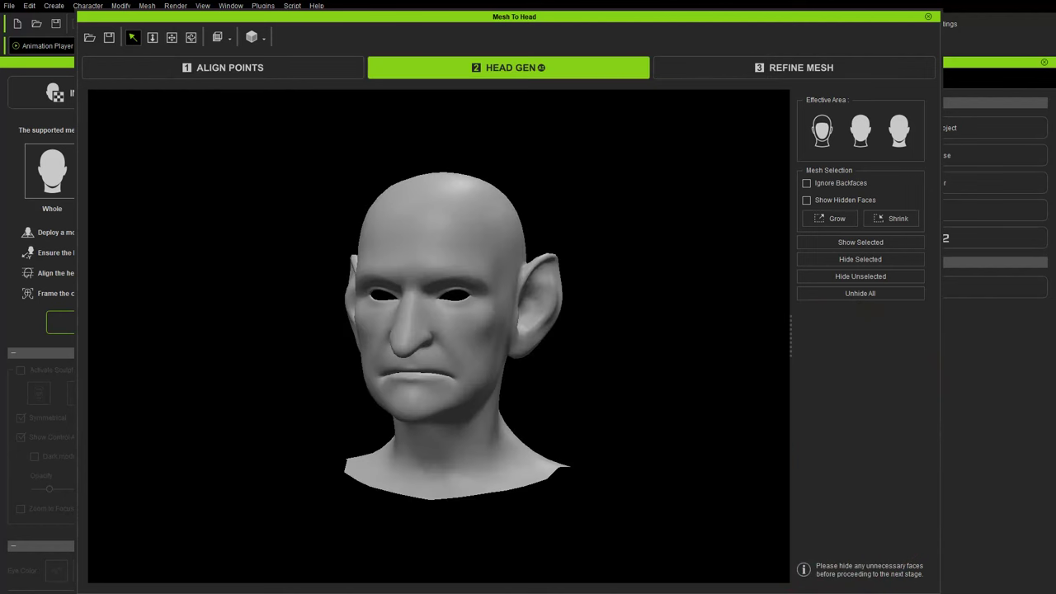
- Try the Face Only effective area, switch to the face-with-ears area, and select its faces except the ears
click(822, 130)
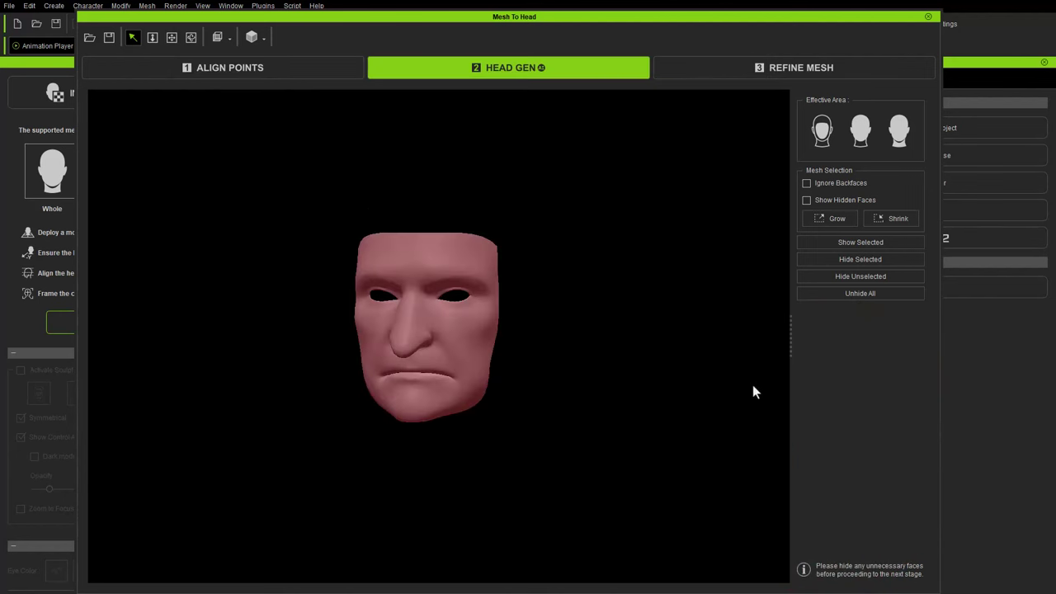
right_drag(599, 312, 612, 265)
click(860, 129)
drag(594, 237, 515, 382)
right_drag(568, 379, 666, 354)
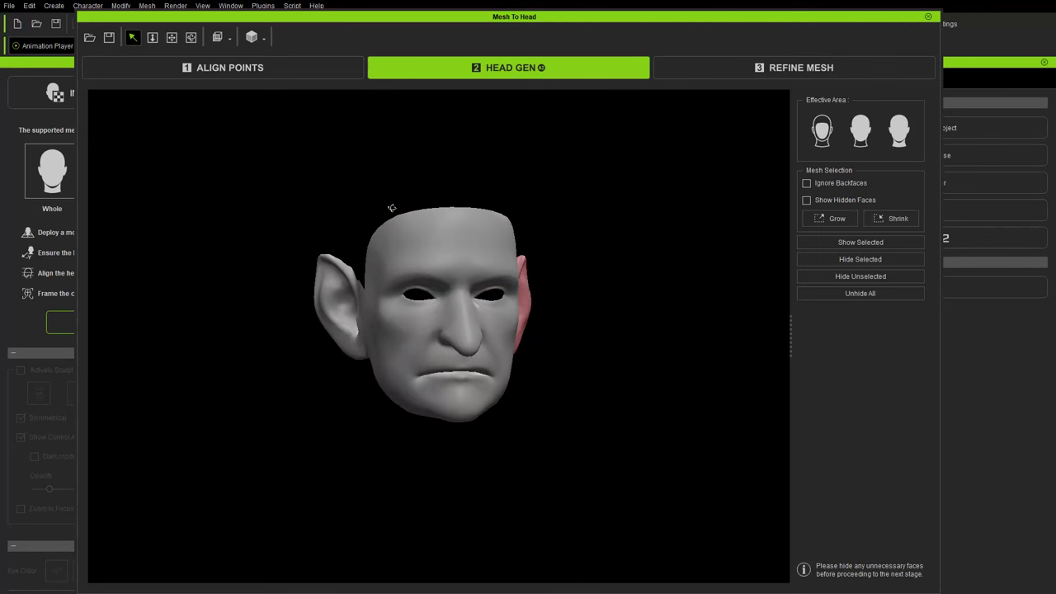
drag(360, 192, 454, 414)
right_drag(462, 431, 404, 227)
ctrl+drag(404, 198, 482, 461)
right_drag(532, 452, 478, 432)
ctrl+drag(418, 191, 500, 438)
right_drag(500, 438, 747, 357)
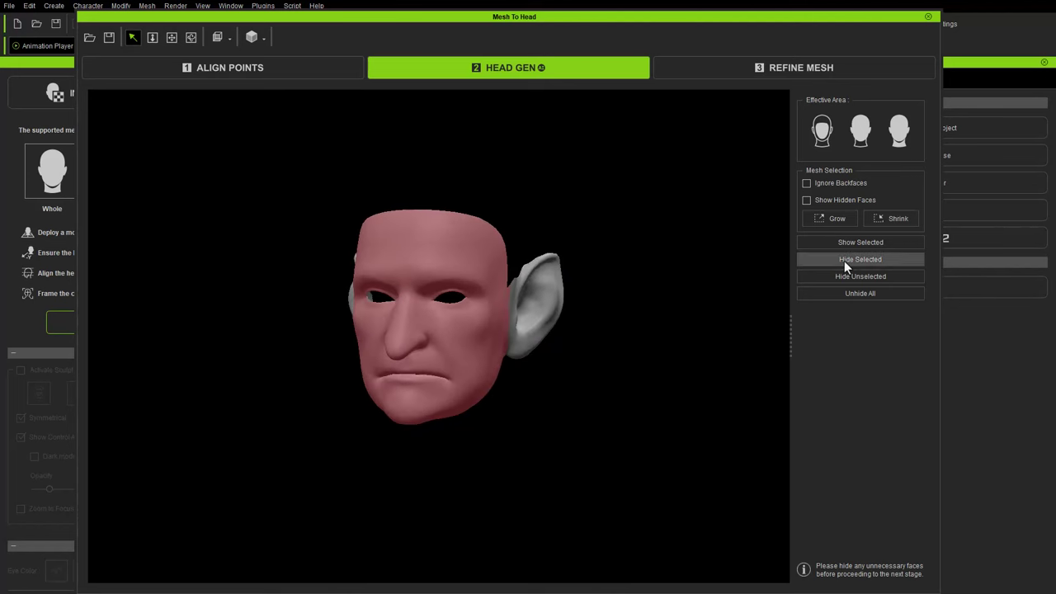
right_drag(534, 366, 481, 368)
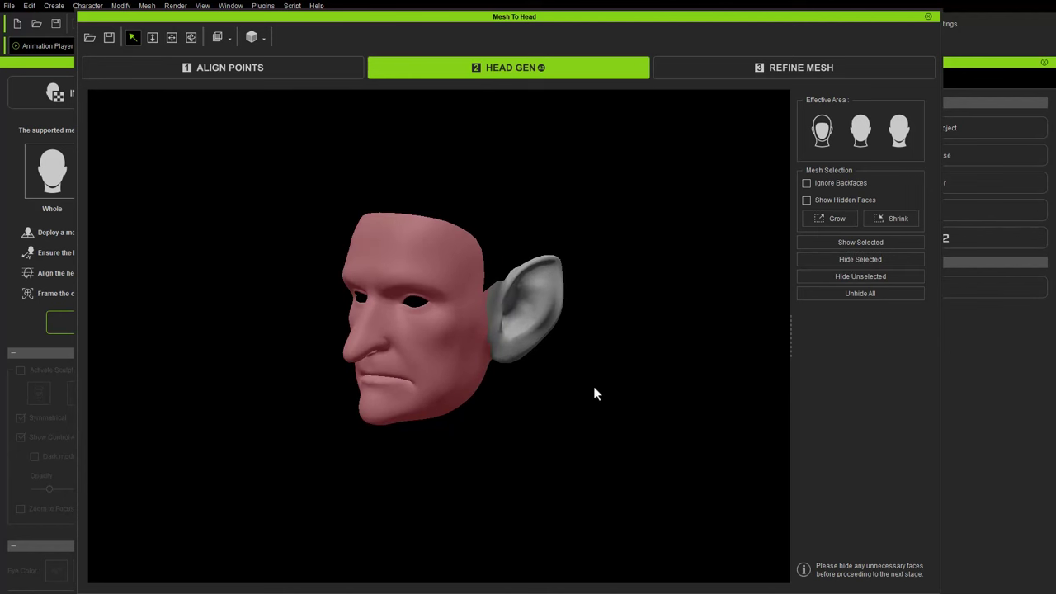
- Set the effective area to the whole head including the neck, and proceed to the Refine Mesh stage
click(898, 129)
right_drag(649, 365, 717, 344)
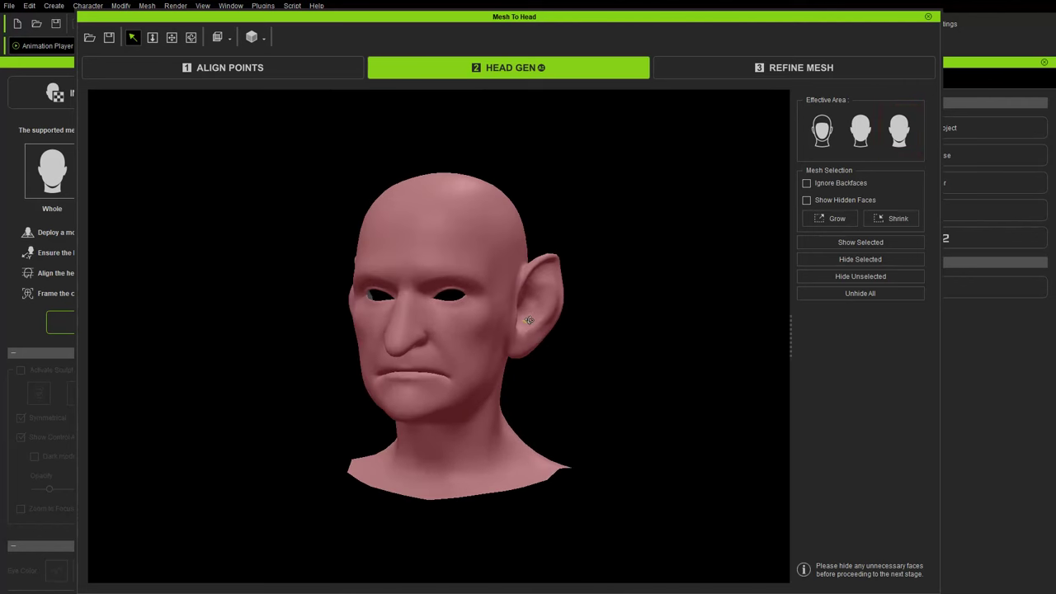
click(728, 69)
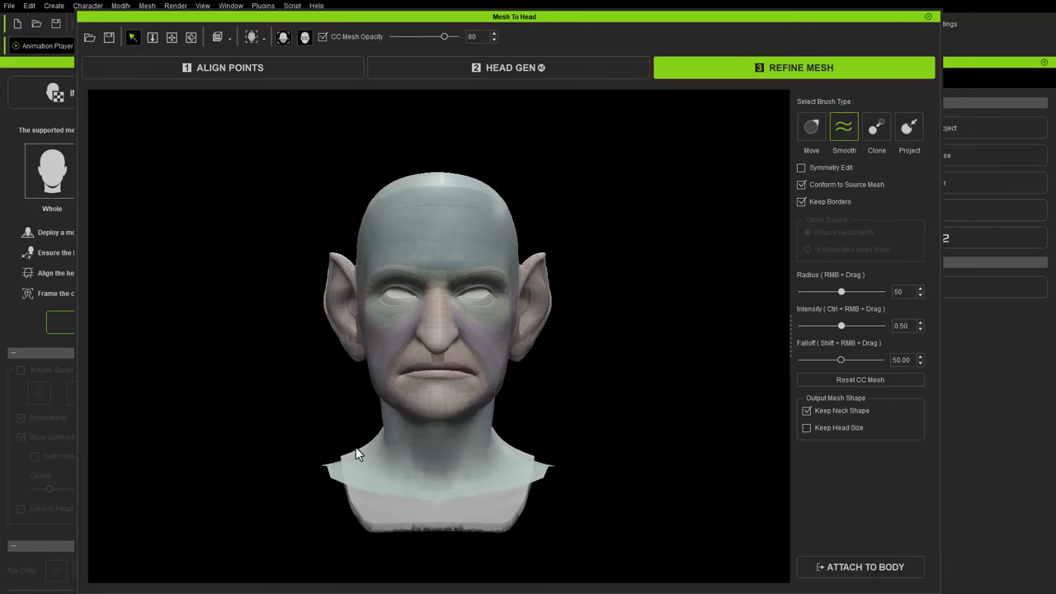
scroll(620, 332, up, 5)
alt+right_drag(597, 323, 432, 365)
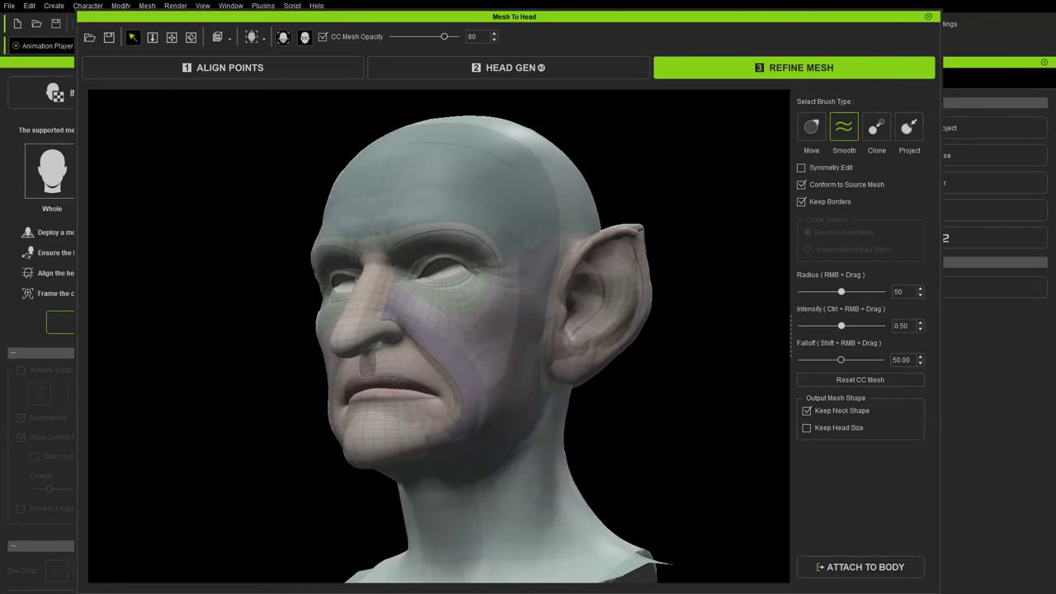
- Look through the CC Face Topology & UV Guide PDF in the browser, then return to Mesh To Head
drag(243, 113, 212, 73)
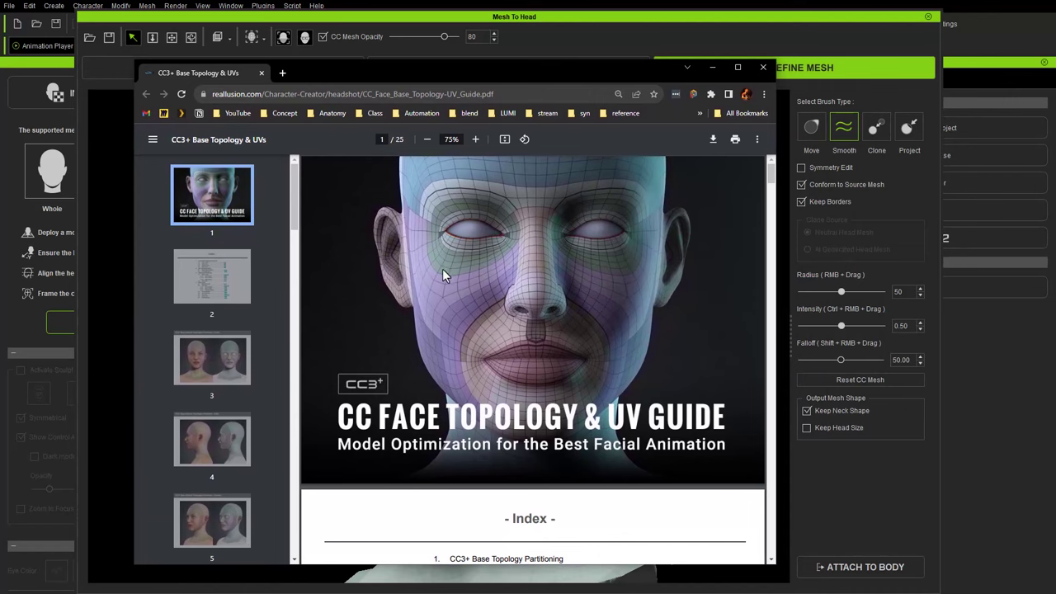
scroll(556, 328, down, 10)
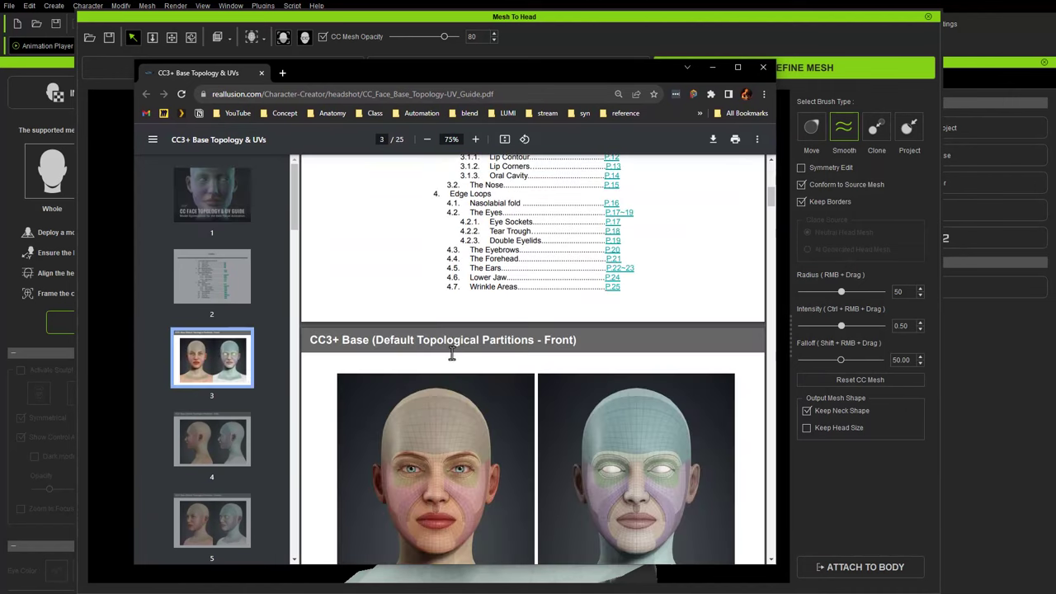
scroll(451, 353, up, 10)
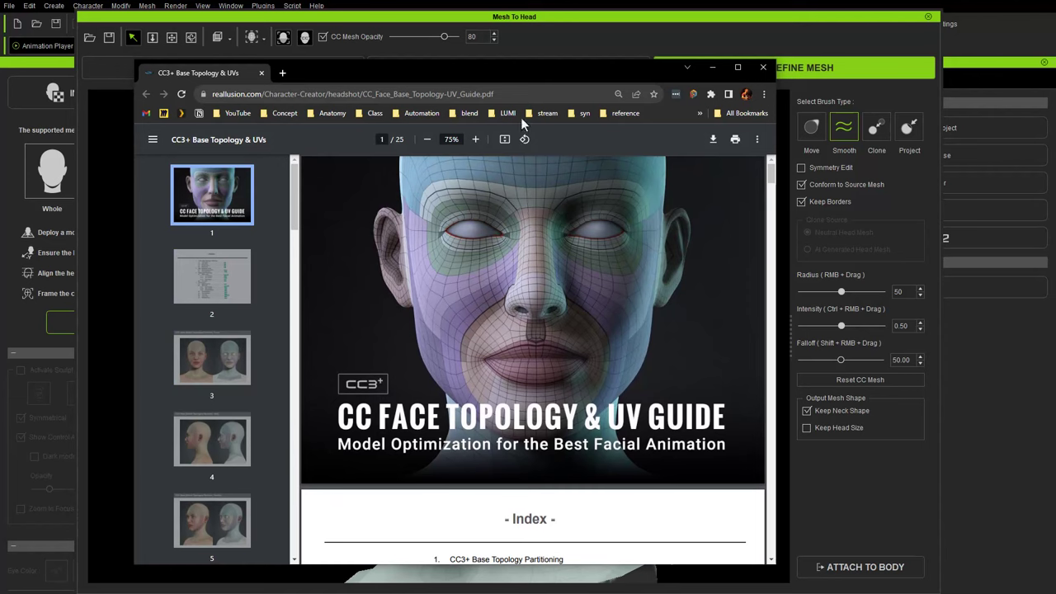
click(712, 67)
- Inspect the face topology from both sides and set the CC mesh opacity to 93
scroll(535, 325, up, 5)
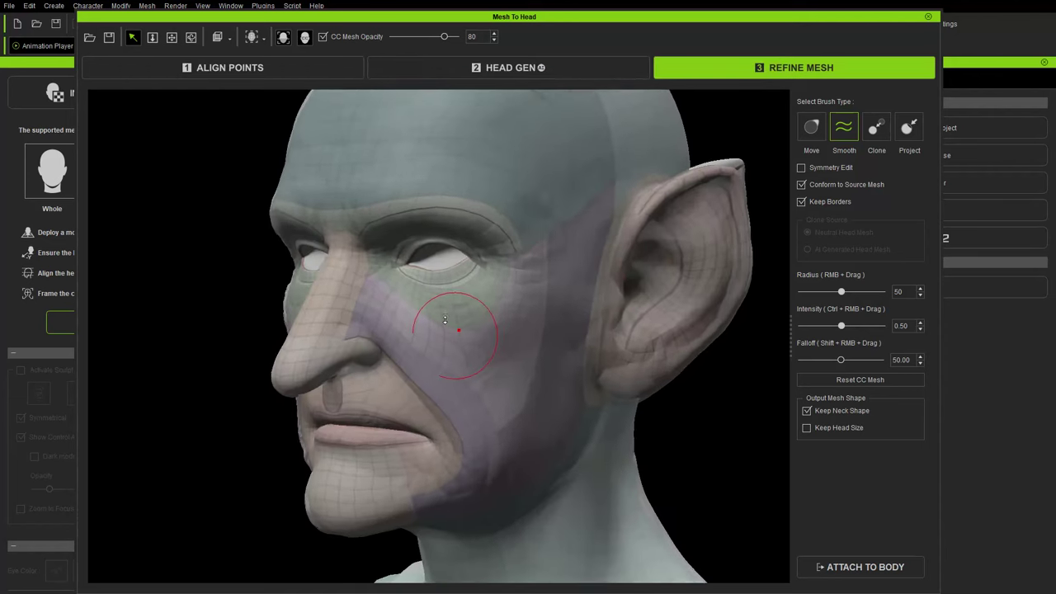
alt+drag(460, 330, 746, 319)
alt+middle_drag(398, 334, 513, 312)
alt+drag(486, 322, 561, 307)
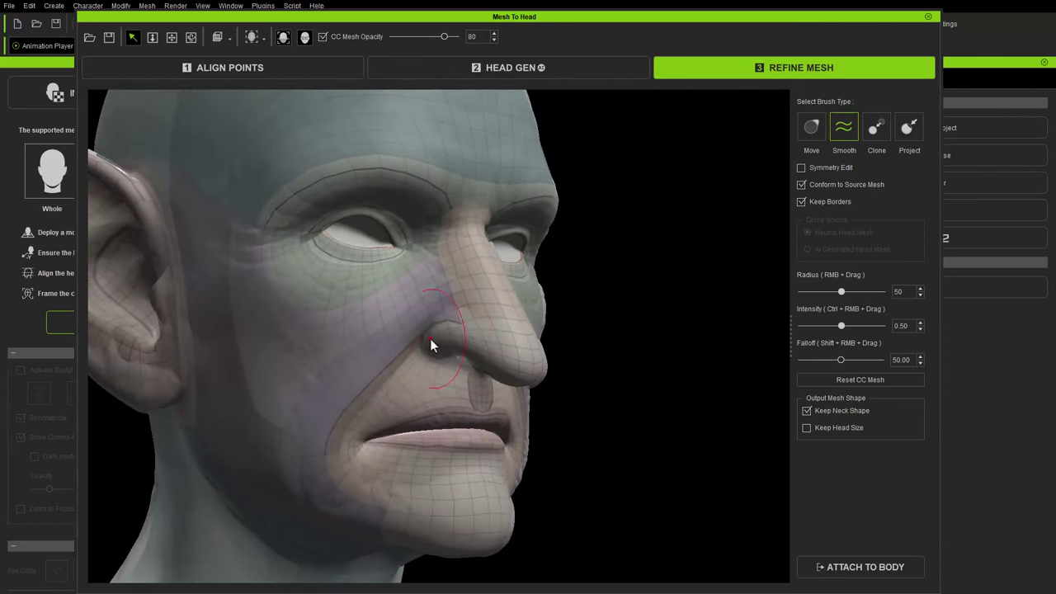
drag(510, 402, 342, 337)
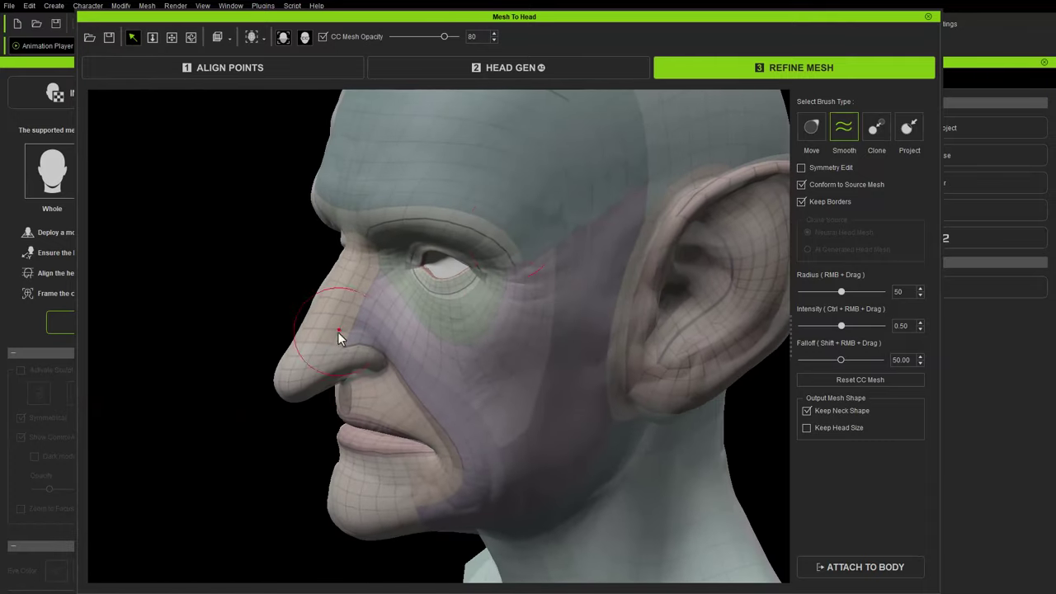
drag(542, 281, 443, 99)
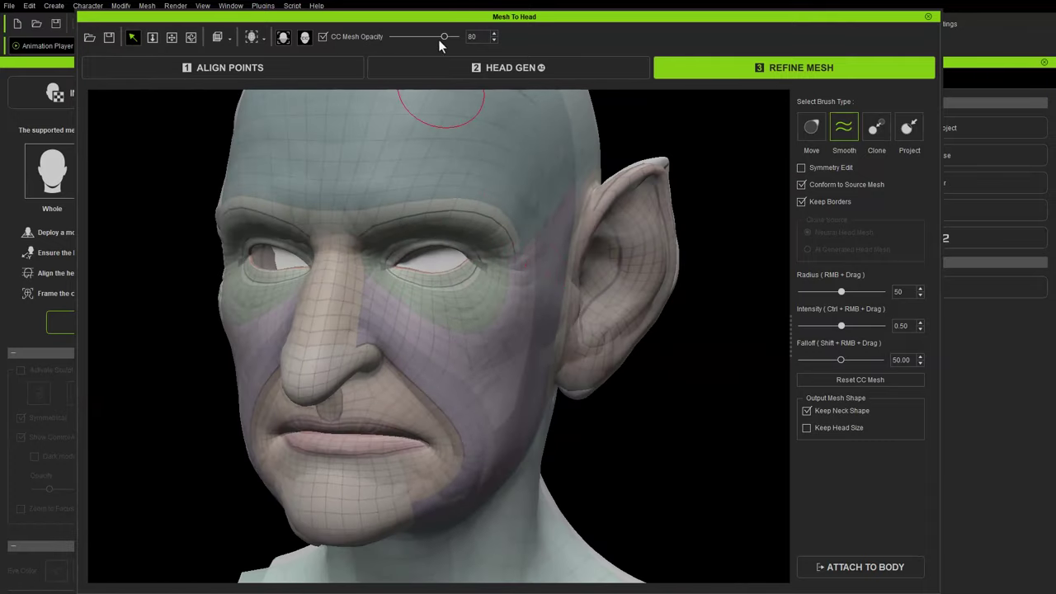
drag(442, 38, 450, 58)
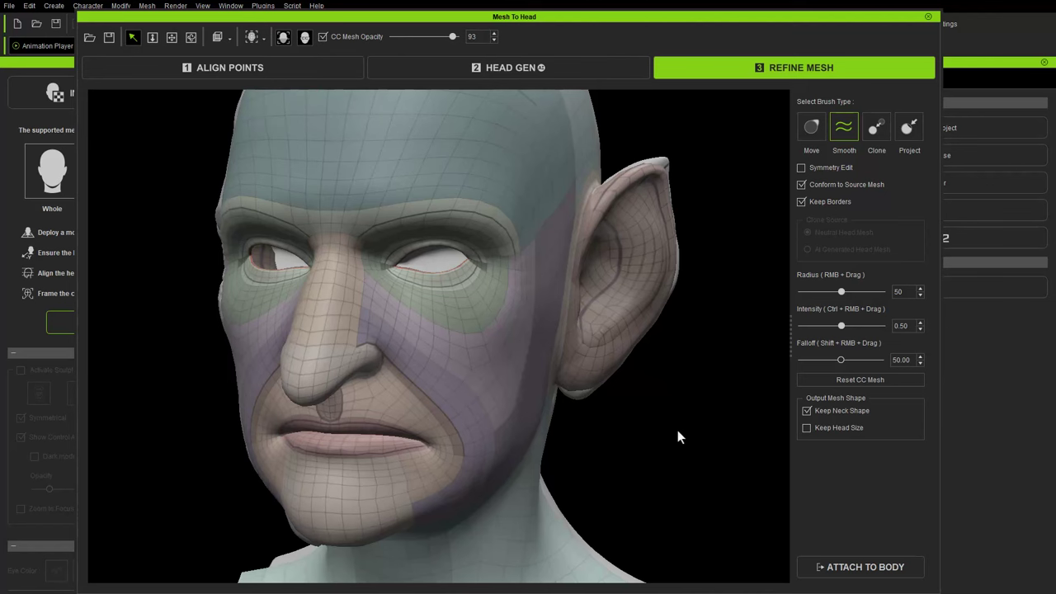
- Choose the Move brush and set its radius to 25 and intensity to 0.51
middle_drag(678, 430, 621, 359)
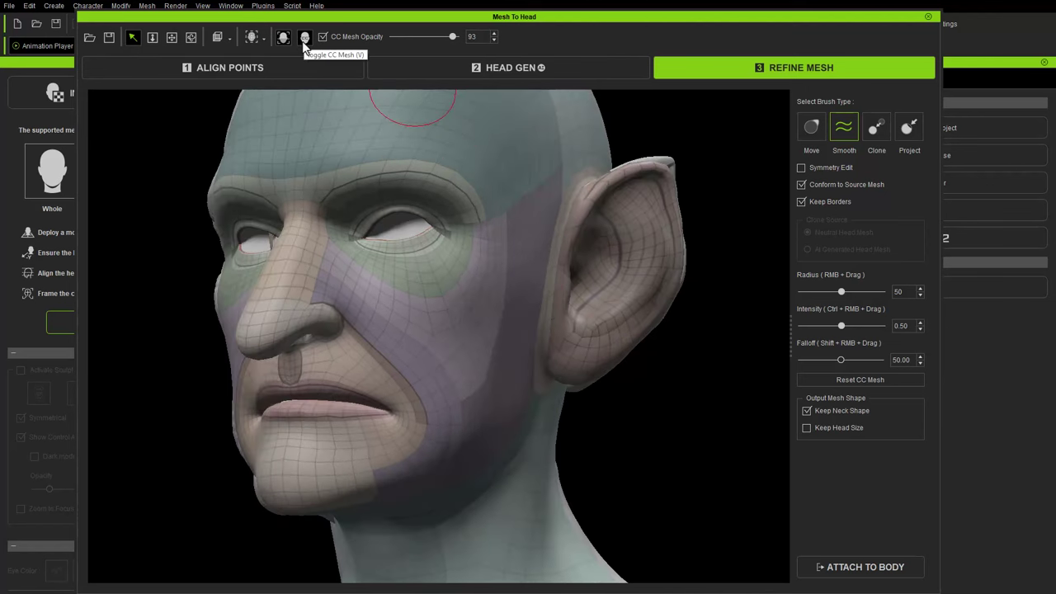
scroll(604, 359, down, 4)
middle_drag(604, 358, 613, 420)
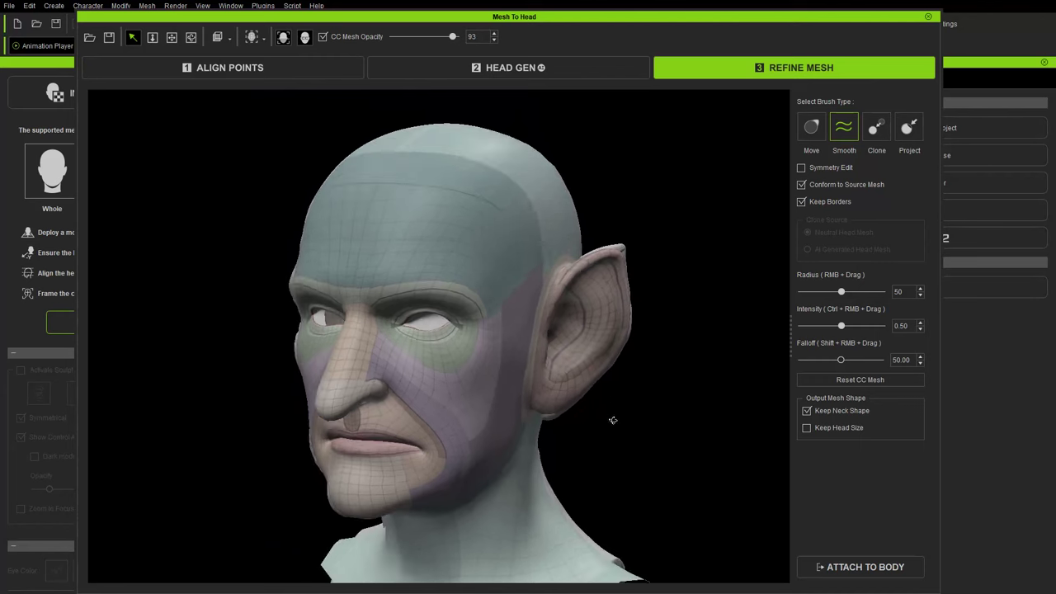
scroll(610, 396, up, 2)
middle_drag(608, 368, 548, 359)
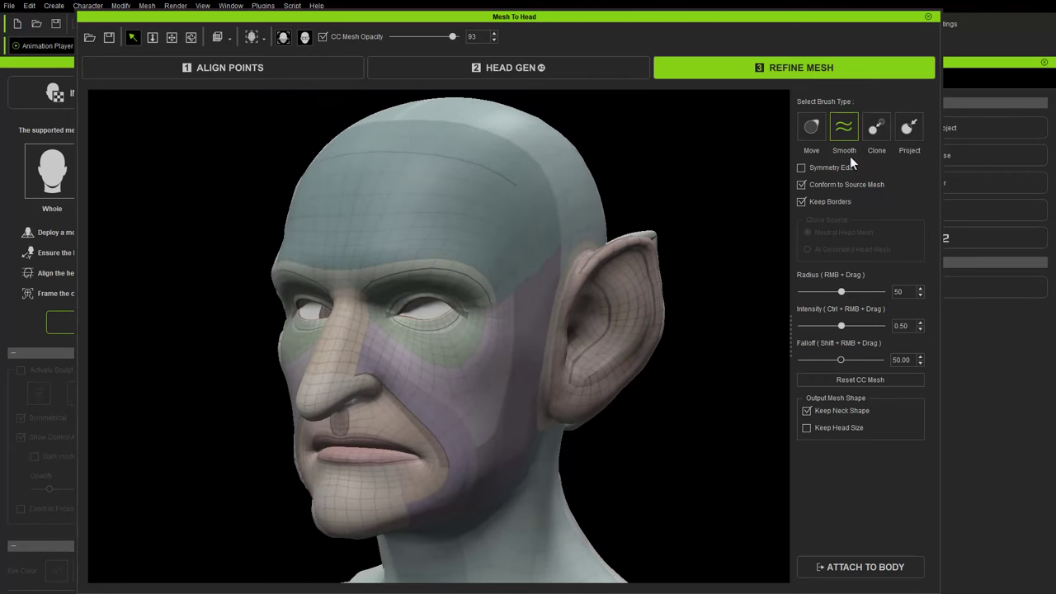
click(811, 130)
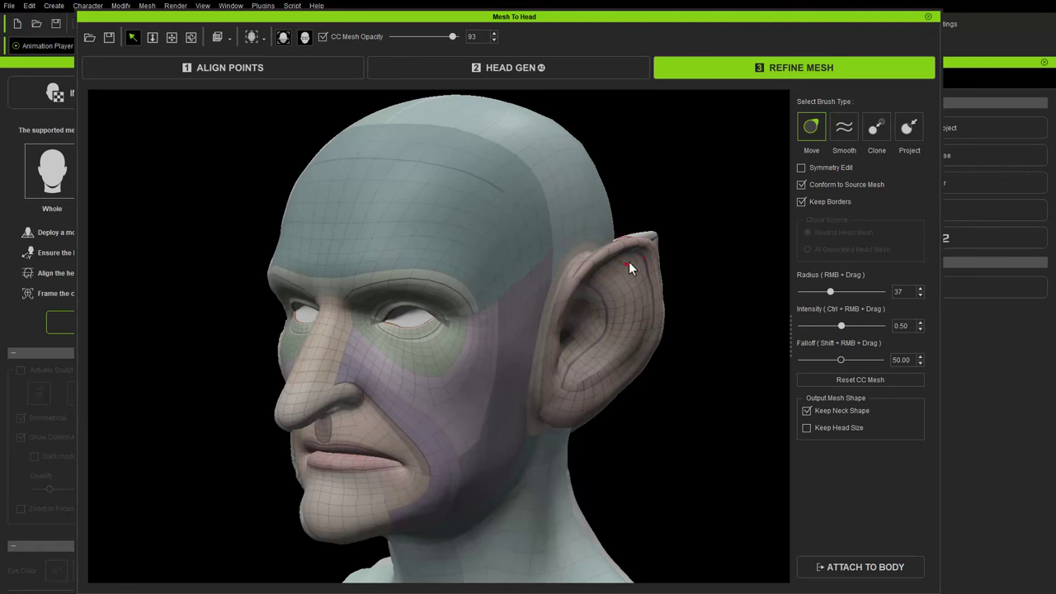
right_drag(628, 262, 562, 267)
ctrl+right_drag(625, 293, 640, 297)
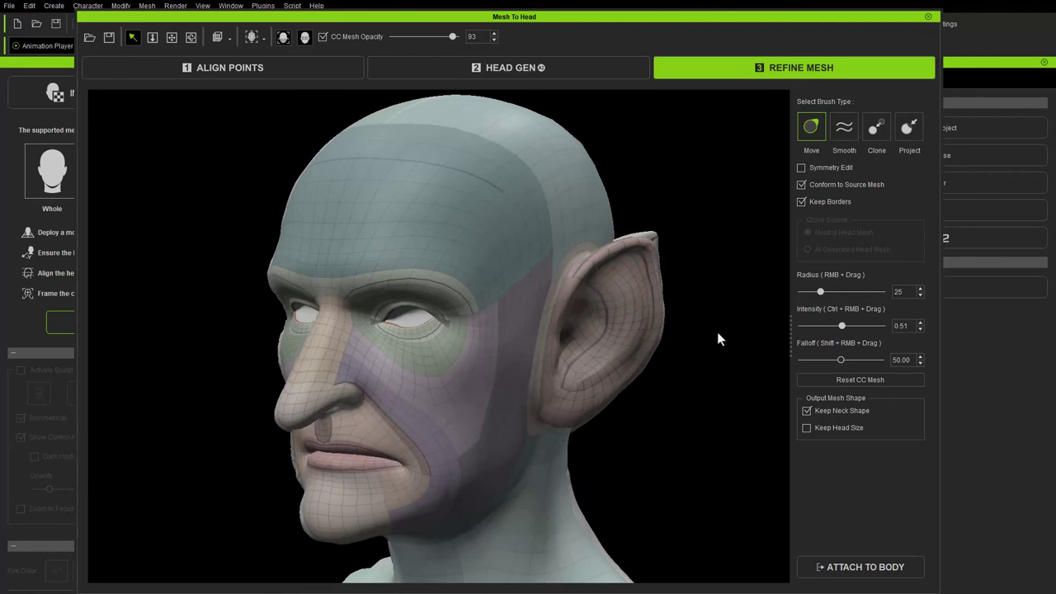
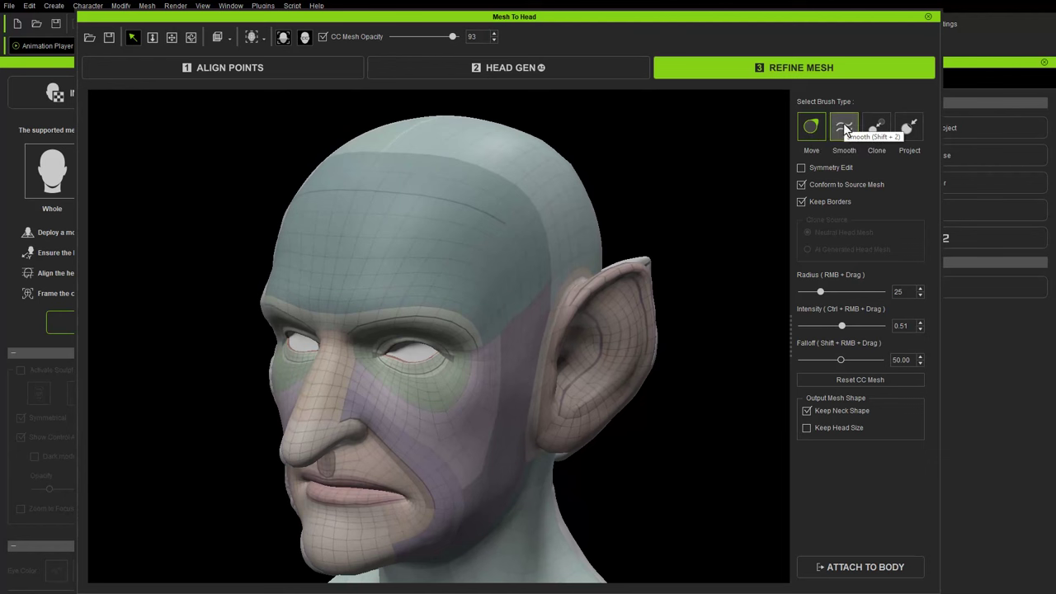
- Nudge the tip of the left ear up and outward toward the source mesh with the Move brush
drag(698, 220, 646, 231)
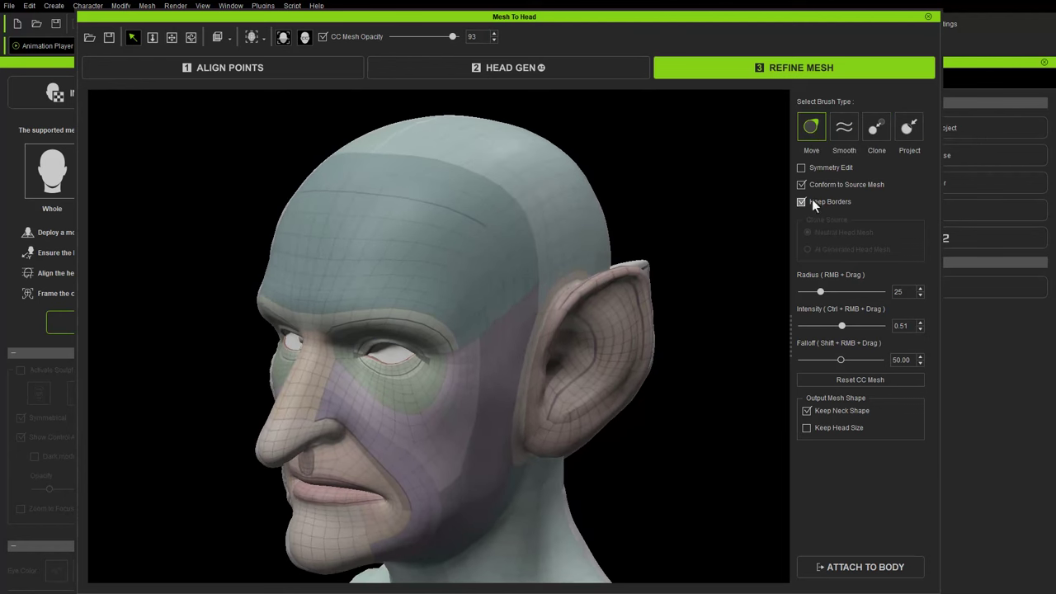
drag(785, 190, 661, 237)
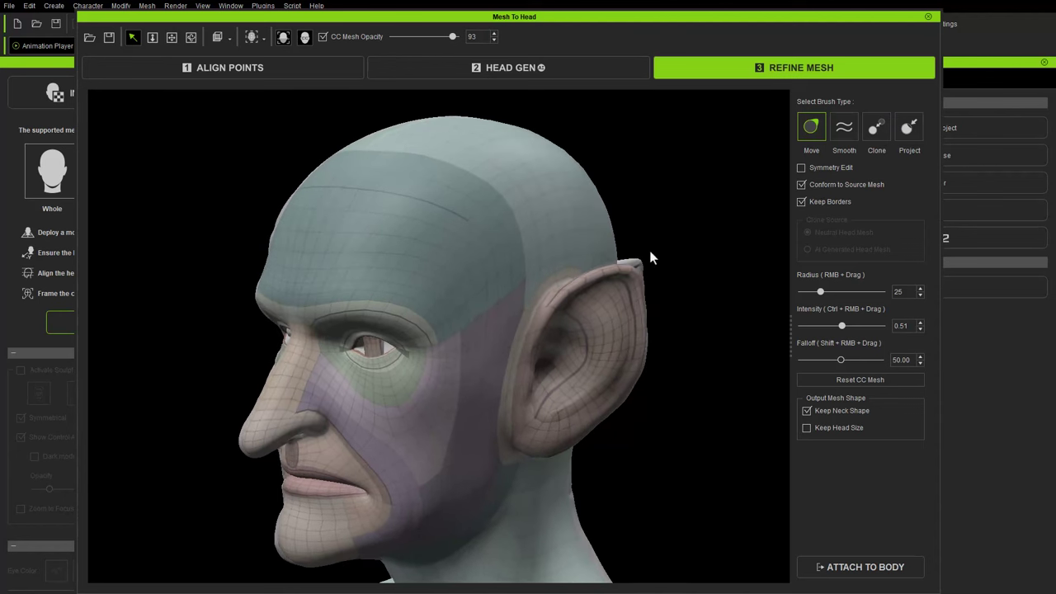
drag(631, 270, 641, 257)
middle_drag(354, 216, 685, 227)
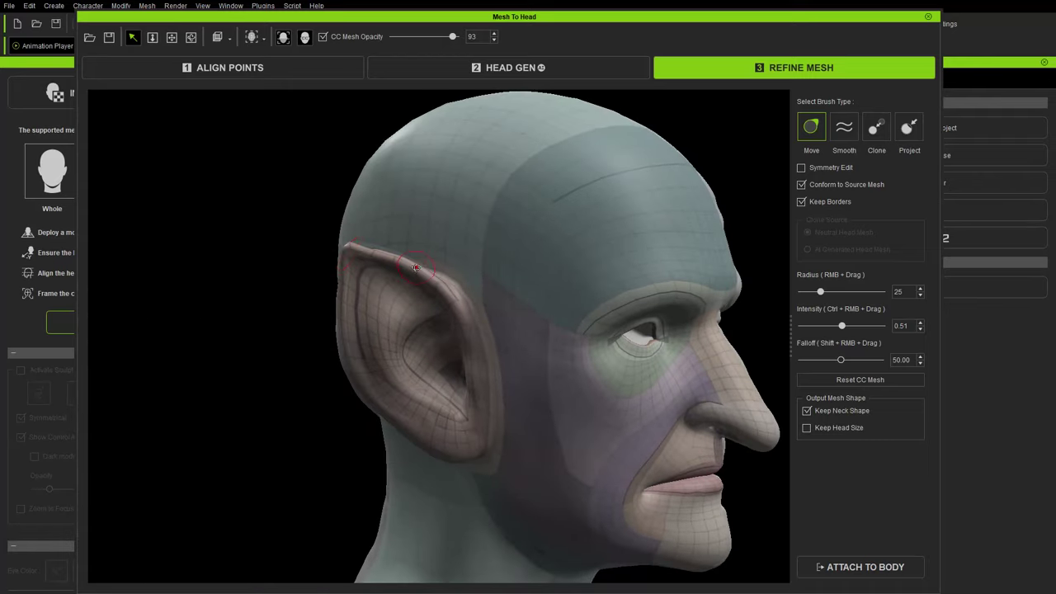
drag(418, 273, 281, 260)
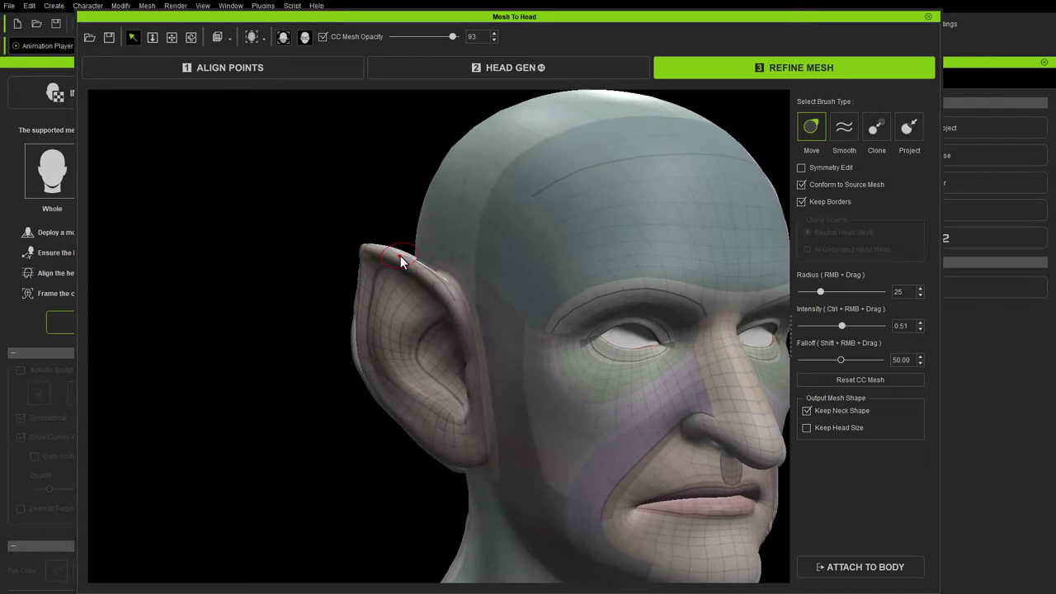
- Set the Move brush radius to 43 for working on the right ear's outer rim
right_drag(357, 345, 415, 367)
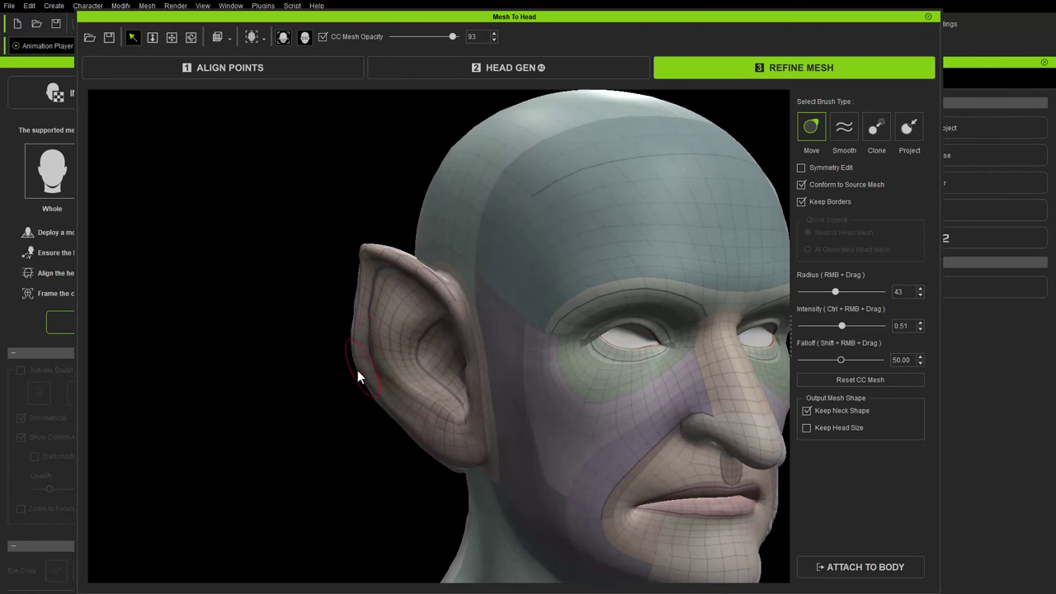
middle_drag(392, 402, 355, 381)
mouse_move(356, 381)
alt+mouse_down()
mouse_move(396, 378)
mouse_move(395, 358)
alt+mouse_up()
- Switch to the Clone brush with the AI Generated Head Mesh as clone source and set its radius to 31
click(848, 131)
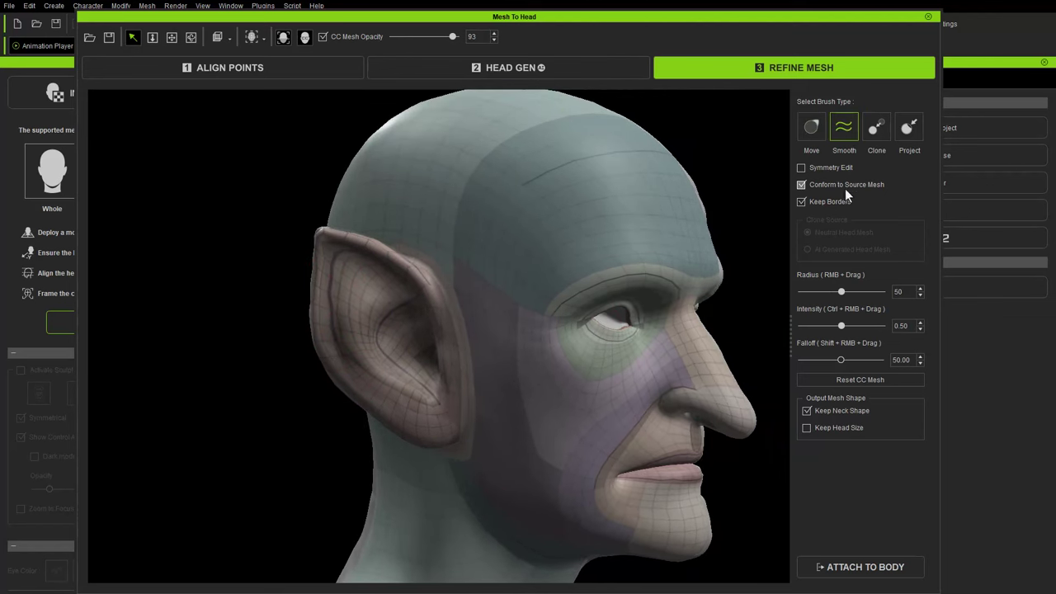
click(876, 128)
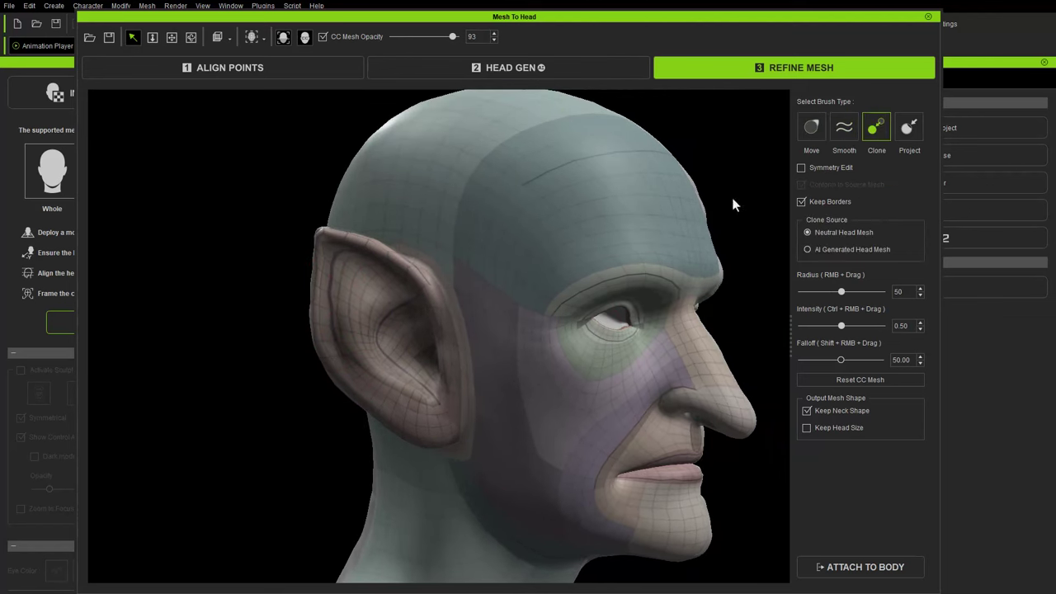
click(846, 250)
right_drag(259, 292, 253, 292)
right_drag(329, 301, 245, 307)
middle_drag(602, 295, 549, 294)
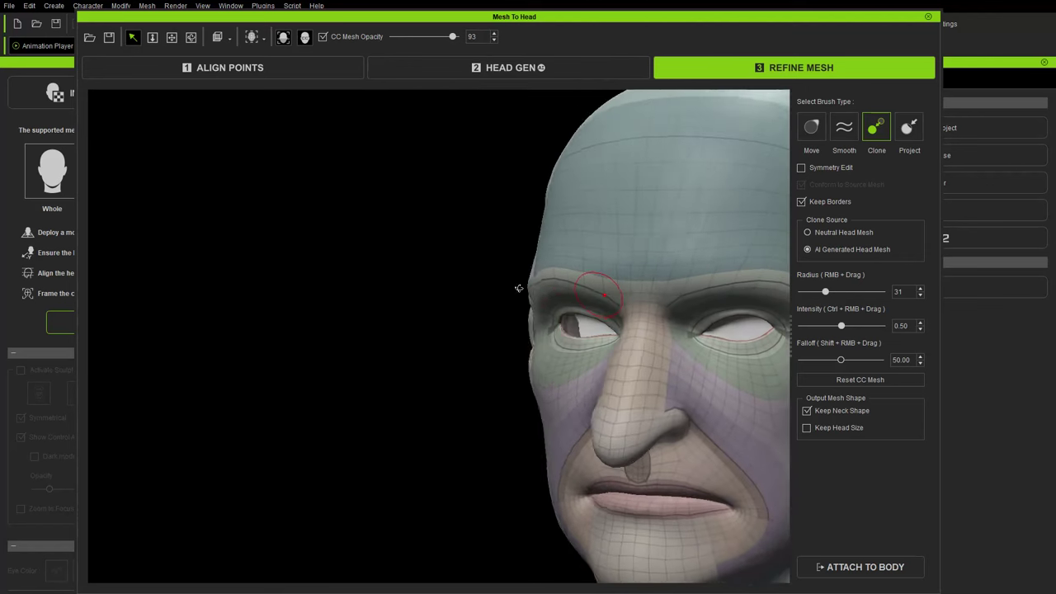
middle_drag(549, 294, 528, 292)
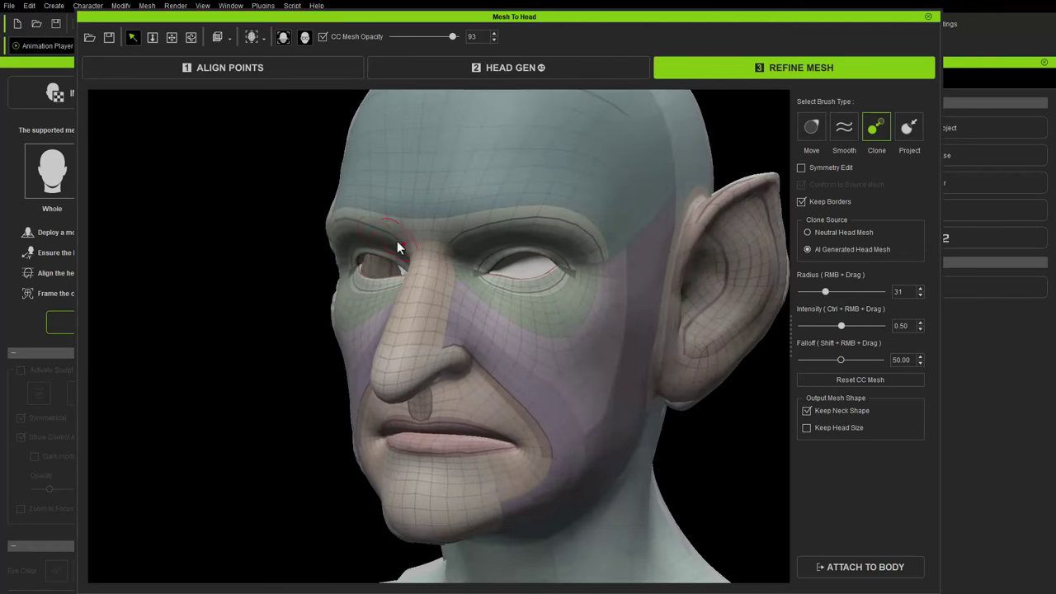
middle_drag(413, 240, 439, 236)
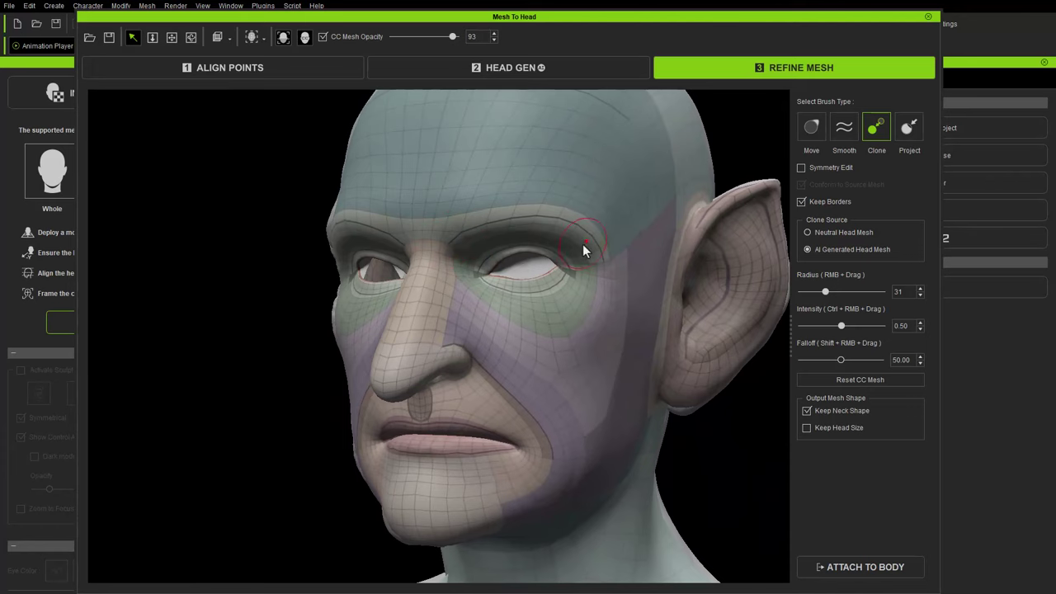
middle_drag(583, 247, 700, 255)
- Choose the Project brush and examine the face from both sides and the nose from below
click(905, 133)
mouse_move(441, 316)
middle_down()
mouse_move(641, 275)
mouse_move(641, 321)
mouse_move(556, 402)
mouse_move(163, 410)
mouse_move(188, 404)
middle_up()
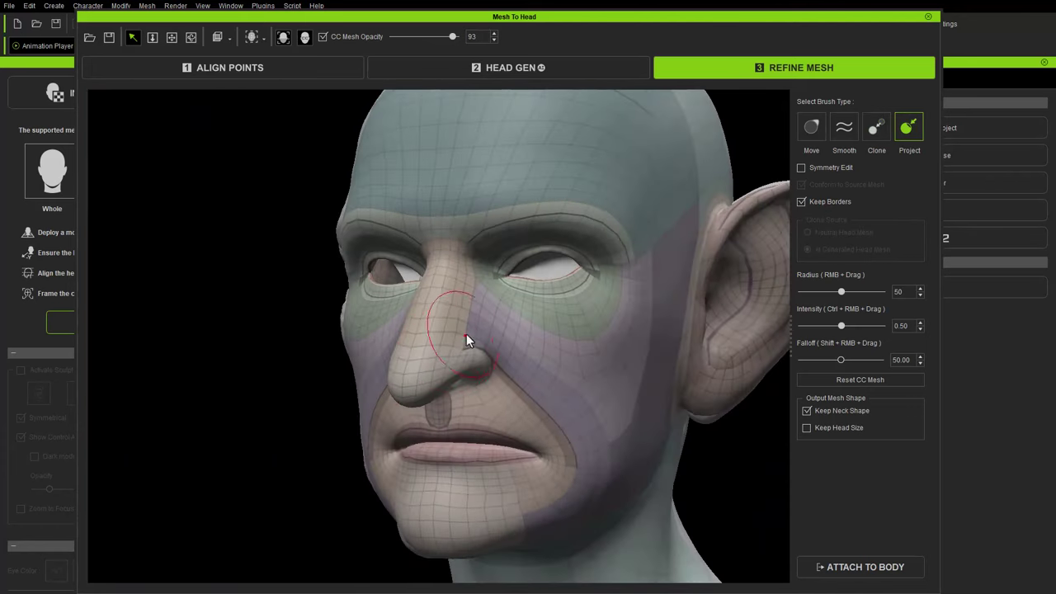
middle_drag(594, 367, 501, 395)
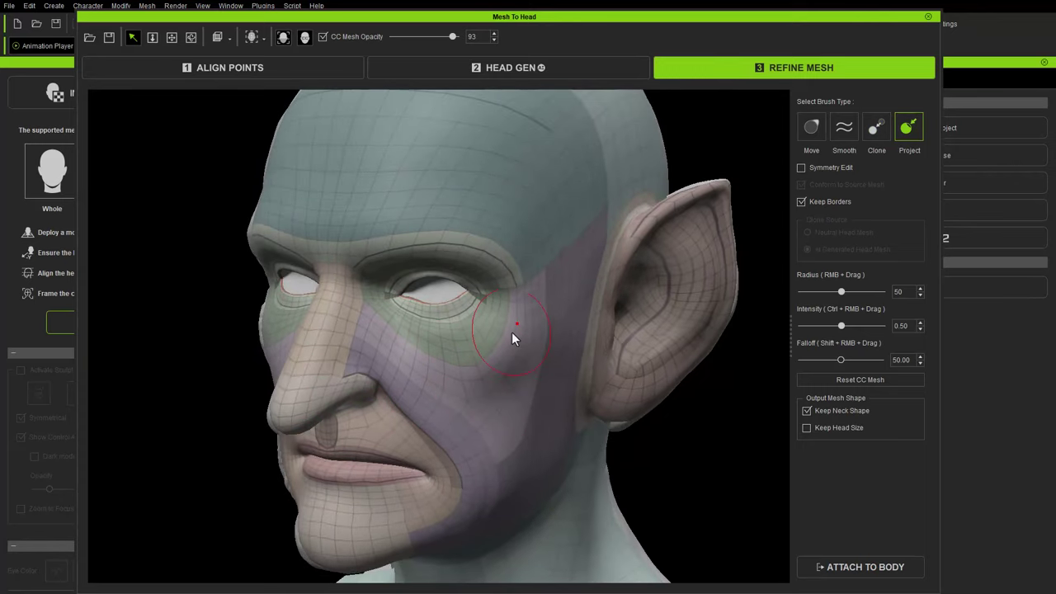
middle_drag(525, 304, 517, 369)
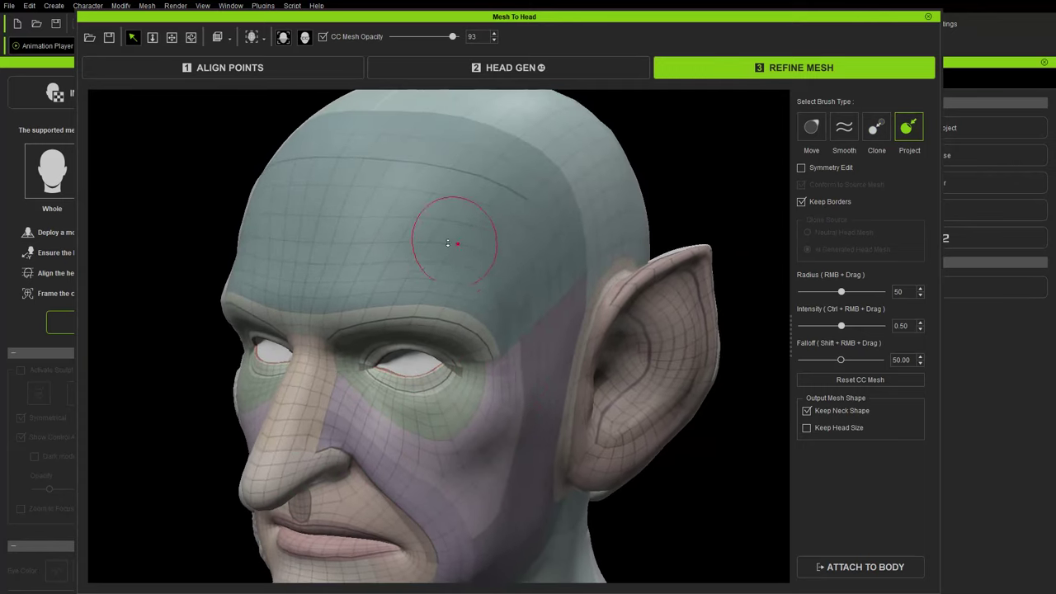
middle_drag(448, 236, 354, 242)
middle_drag(377, 294, 408, 291)
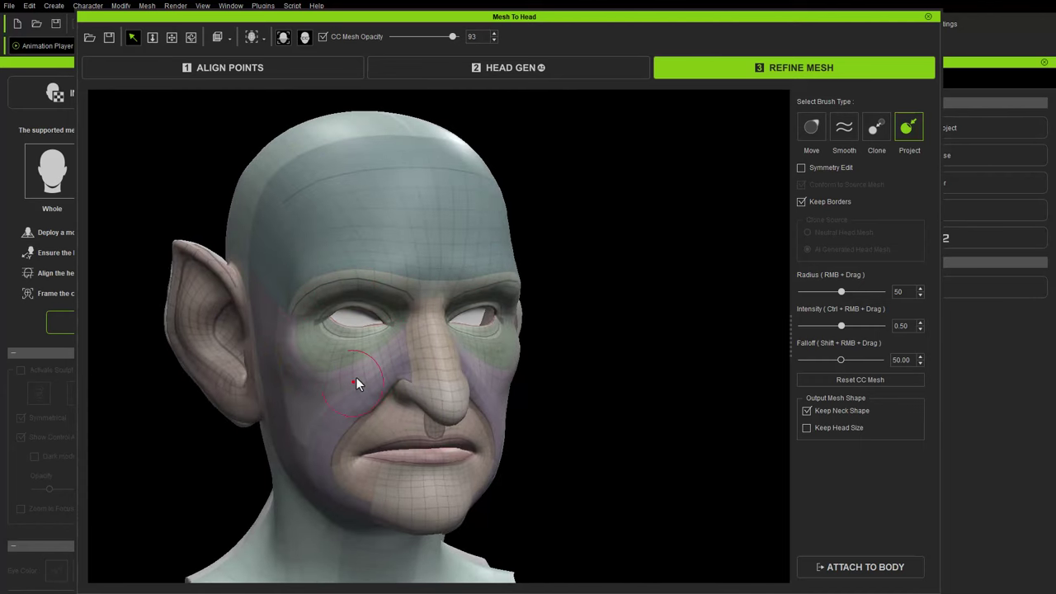
middle_drag(344, 396, 424, 330)
middle_drag(396, 420, 381, 400)
mouse_move(498, 384)
middle_down()
mouse_move(391, 365)
mouse_move(577, 346)
mouse_move(414, 341)
middle_up()
key(shift)
key(shift)
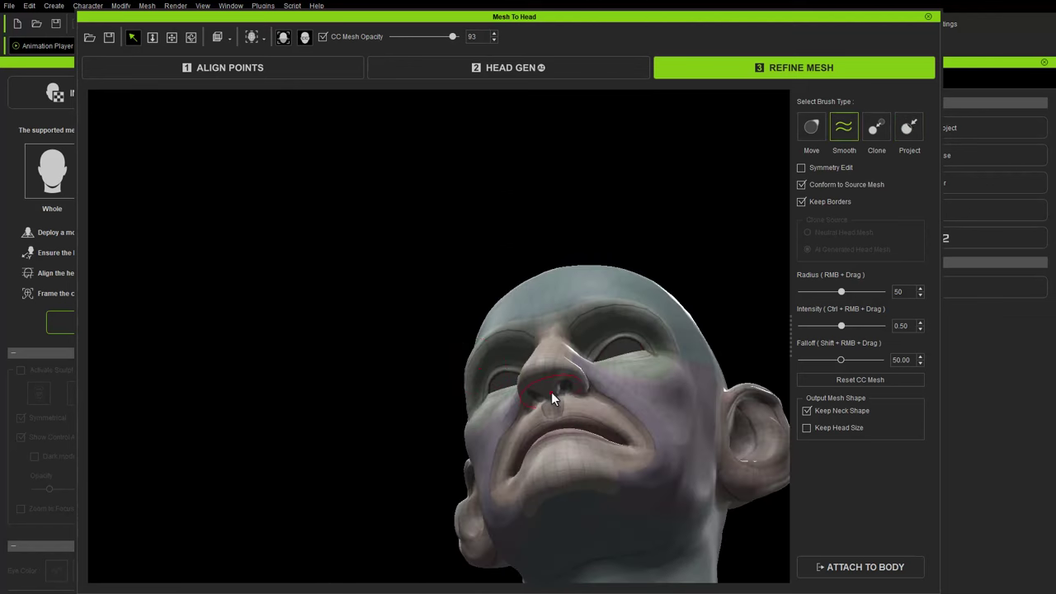
- Inspect the backs of the ears and the rear of the head for mismatches with the source mesh
mouse_move(576, 377)
middle_down()
mouse_move(605, 408)
mouse_move(370, 365)
mouse_move(488, 358)
mouse_move(375, 255)
middle_up()
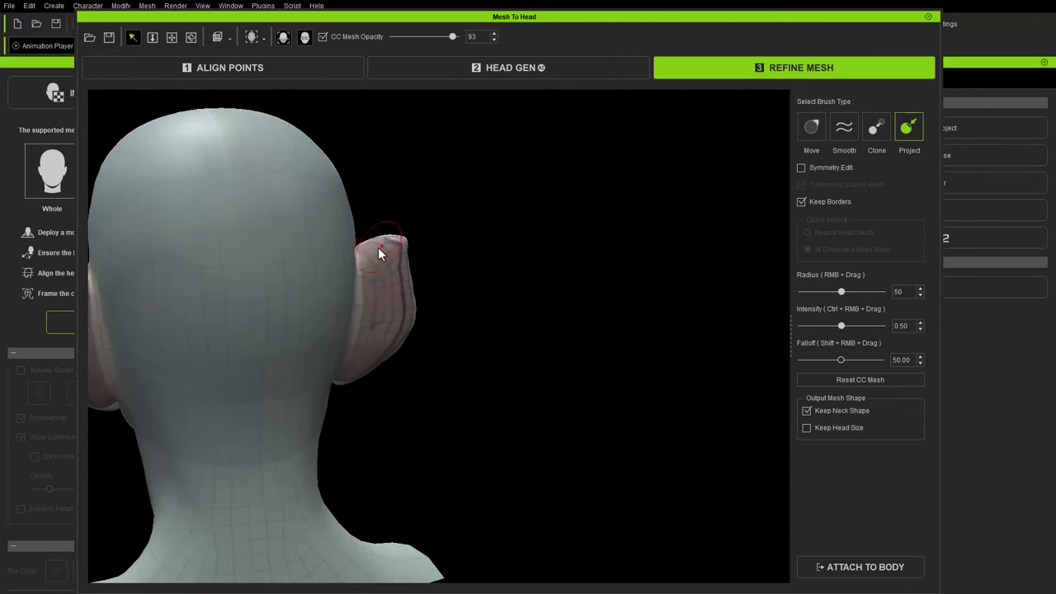
middle_drag(375, 313, 537, 377)
middle_drag(300, 307, 320, 330)
middle_drag(346, 419, 405, 275)
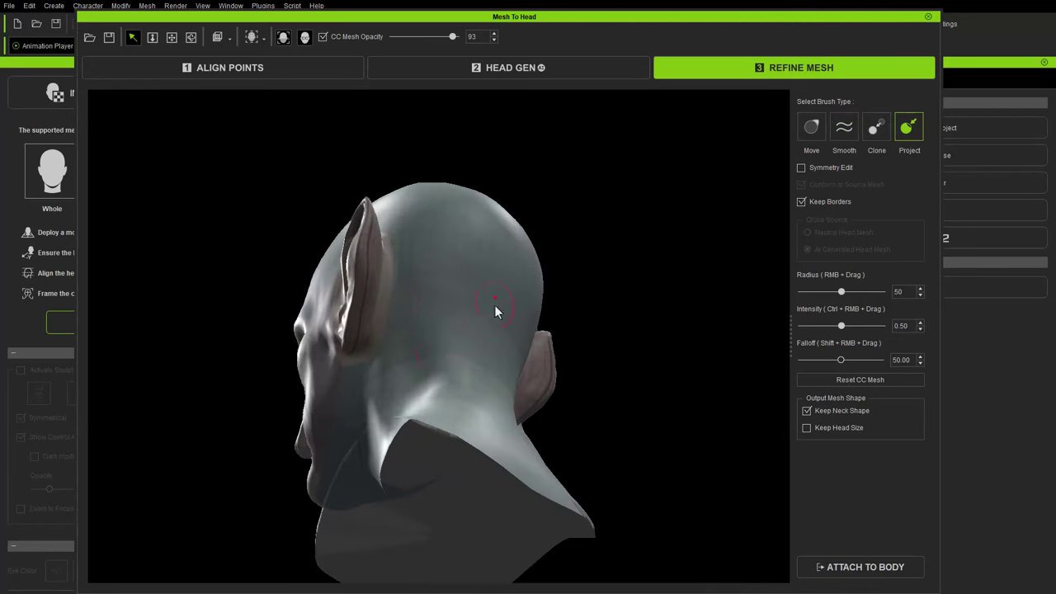
middle_drag(490, 314, 461, 338)
middle_drag(471, 387, 479, 346)
mouse_move(556, 393)
middle_down()
mouse_move(327, 381)
mouse_move(260, 363)
middle_up()
middle_drag(504, 404, 426, 453)
- Examine the neck and its lower border against the source mesh from the side and the front
middle_drag(426, 453, 426, 416)
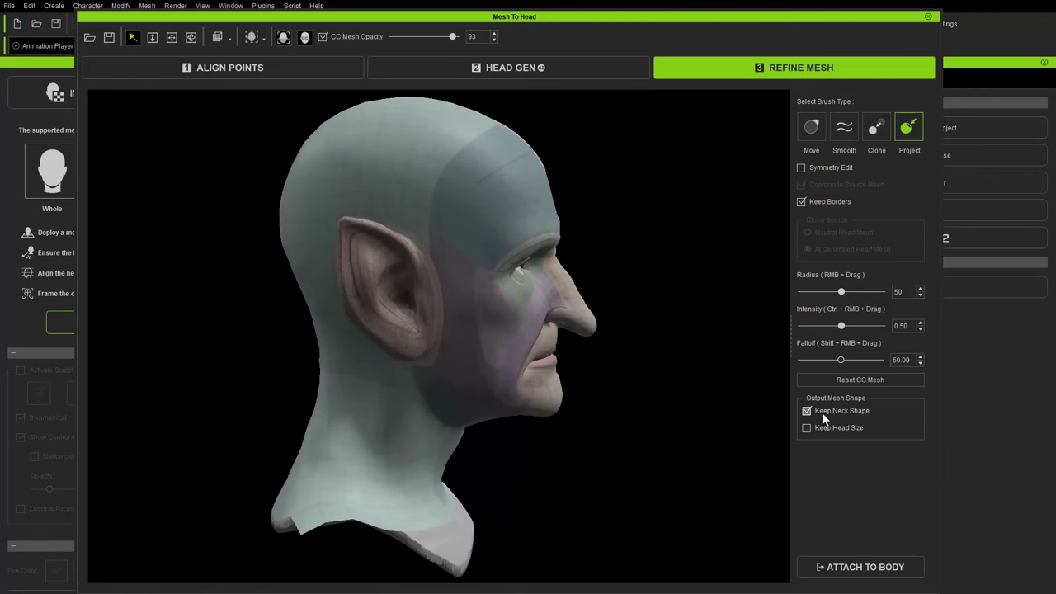
middle_drag(577, 432, 563, 406)
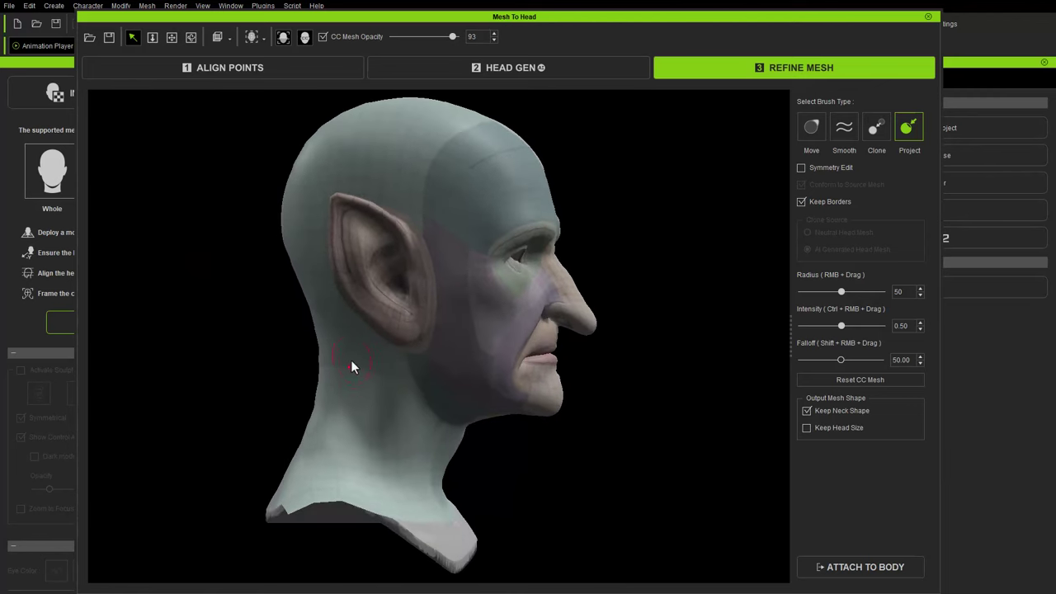
middle_drag(423, 436, 354, 338)
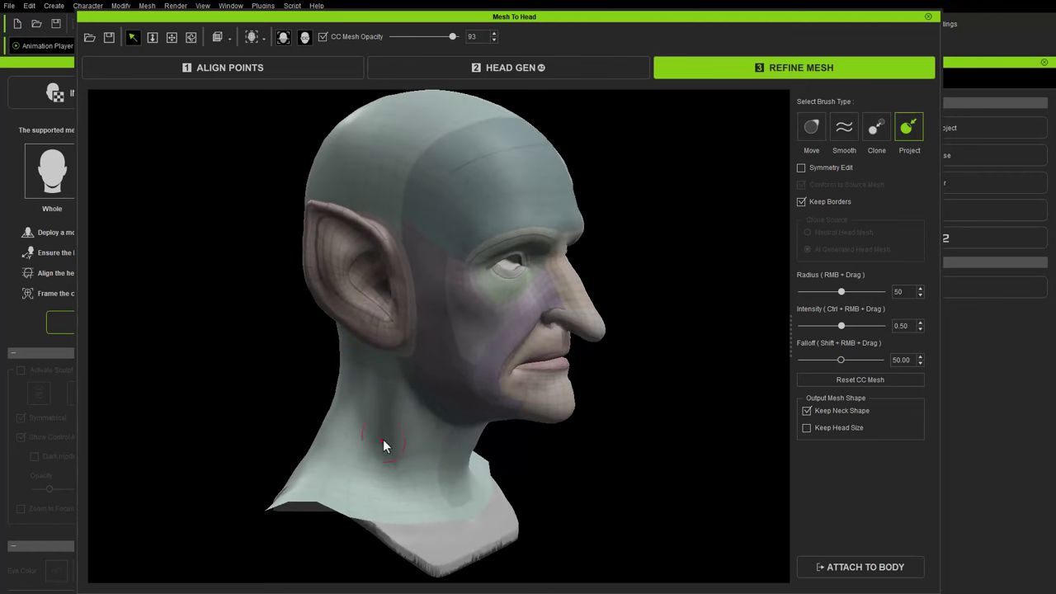
middle_drag(500, 478, 420, 462)
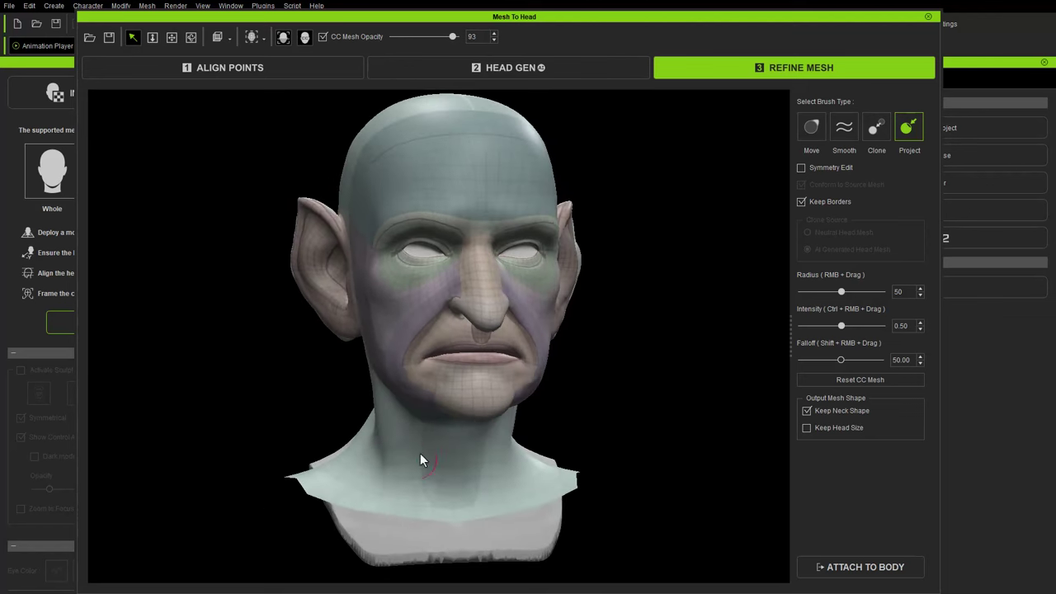
middle_drag(537, 467, 435, 416)
mouse_move(444, 456)
middle_down()
mouse_move(452, 426)
mouse_move(483, 487)
mouse_move(488, 396)
mouse_move(416, 437)
middle_up()
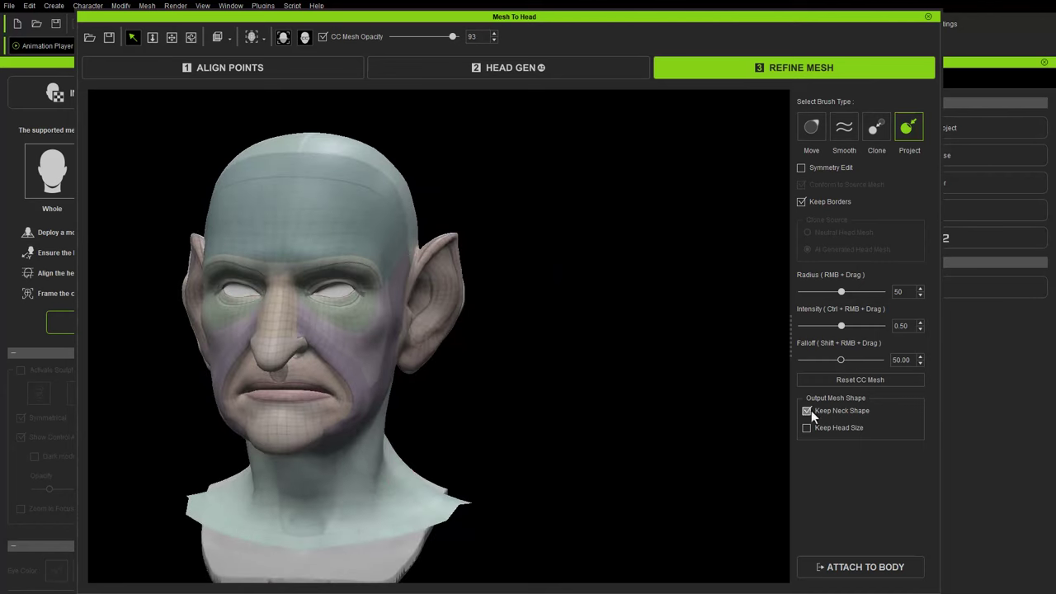
mouse_move(413, 406)
middle_down()
mouse_move(318, 401)
mouse_move(341, 426)
mouse_move(281, 305)
mouse_move(289, 347)
mouse_move(359, 334)
middle_up()
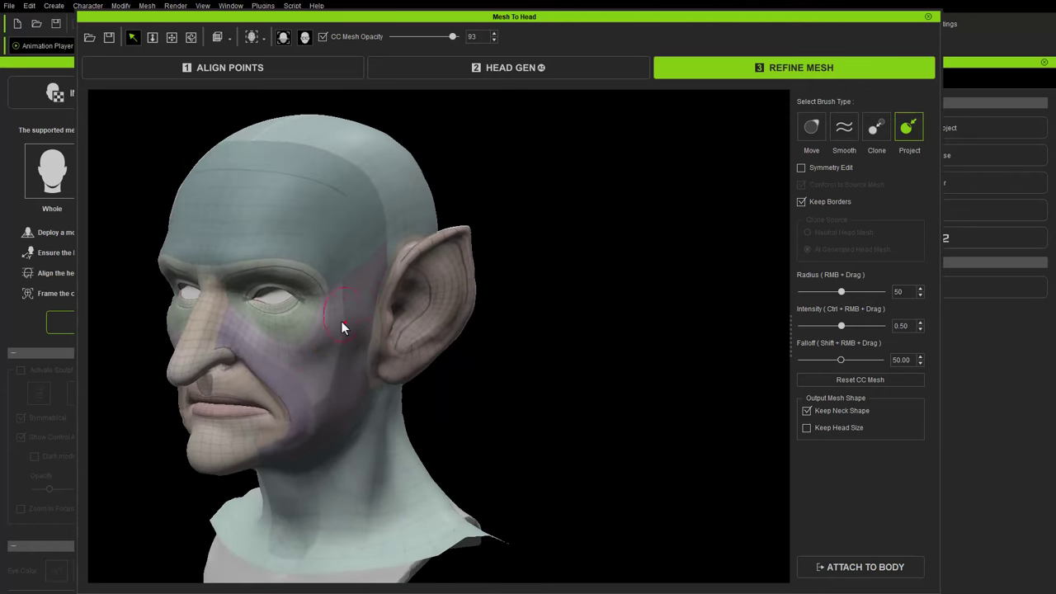
- Switch to the Move brush, set its radius to 35 and check the nasolabial folds and nose wings on both sides
middle_drag(344, 397, 548, 381)
scroll(518, 278, up, 10)
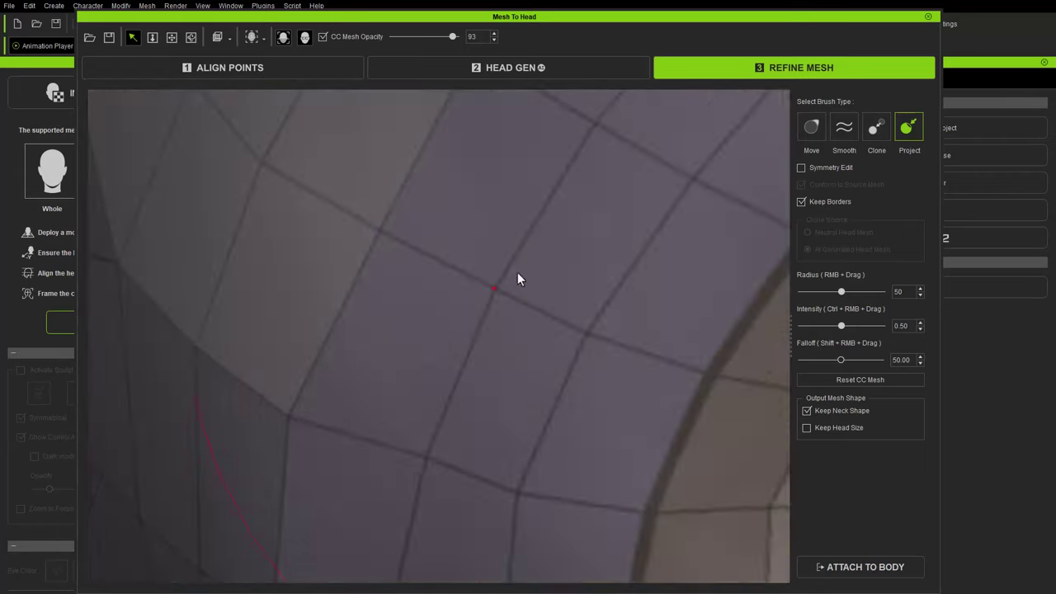
scroll(338, 344, down, 10)
middle_drag(447, 348, 630, 295)
click(820, 128)
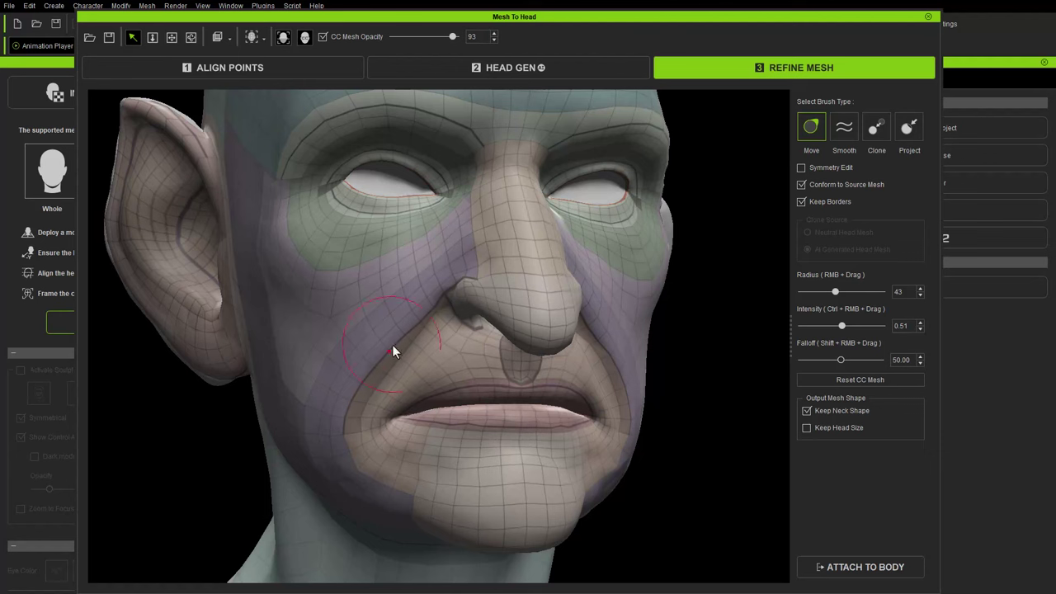
middle_drag(423, 337, 412, 349)
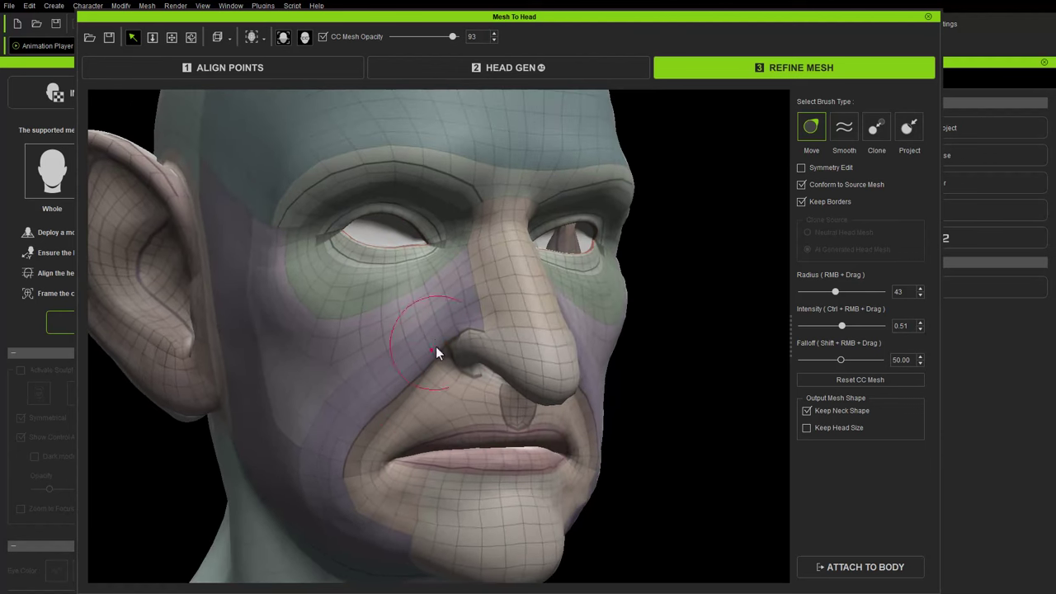
right_drag(436, 346, 382, 374)
middle_drag(382, 375, 412, 380)
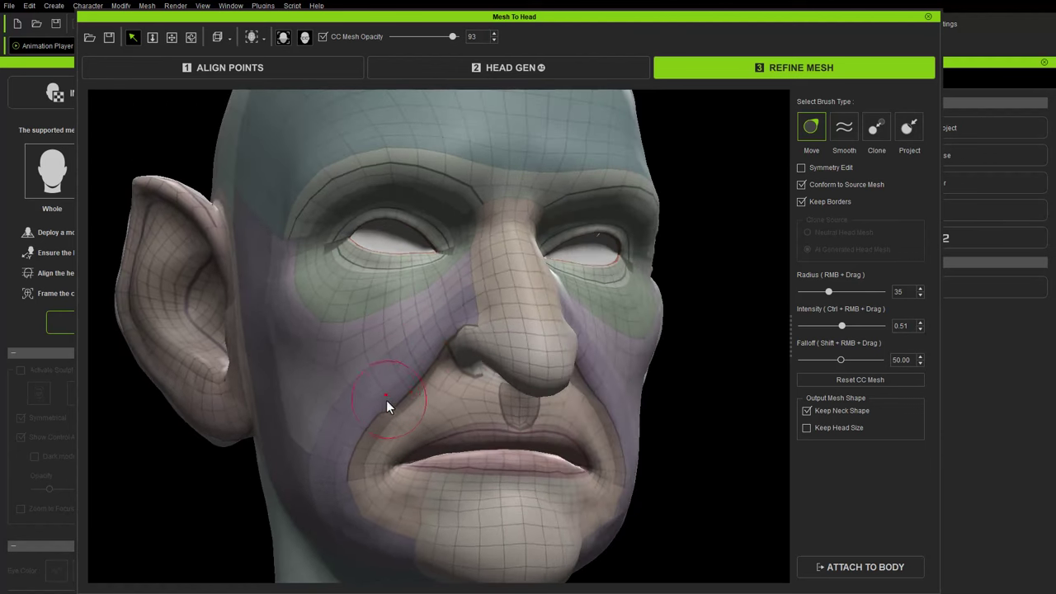
mouse_move(431, 403)
middle_down()
mouse_move(581, 401)
mouse_move(565, 354)
mouse_move(539, 332)
middle_up()
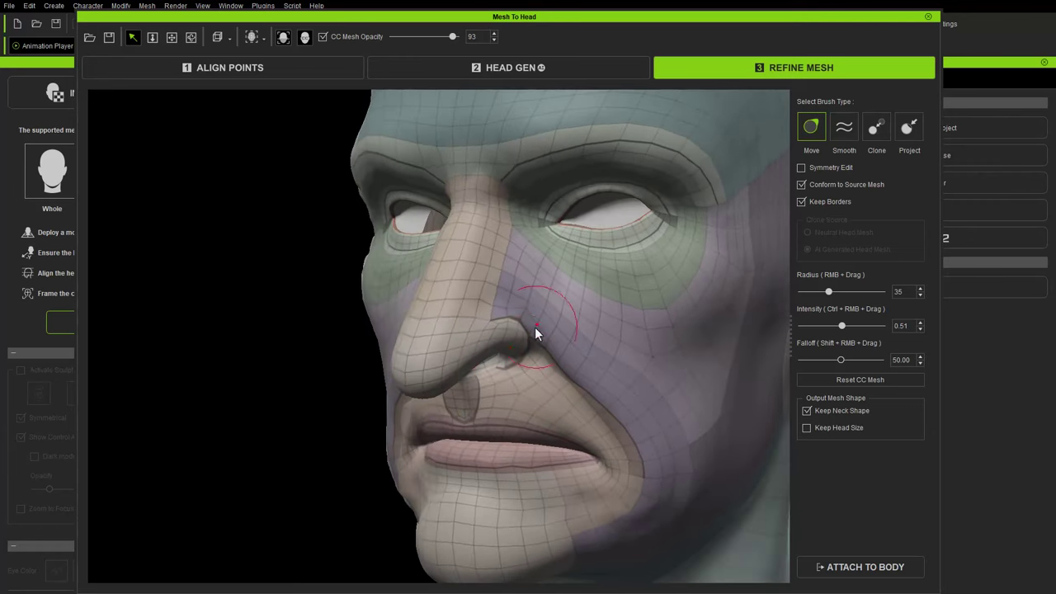
middle_drag(502, 297, 469, 325)
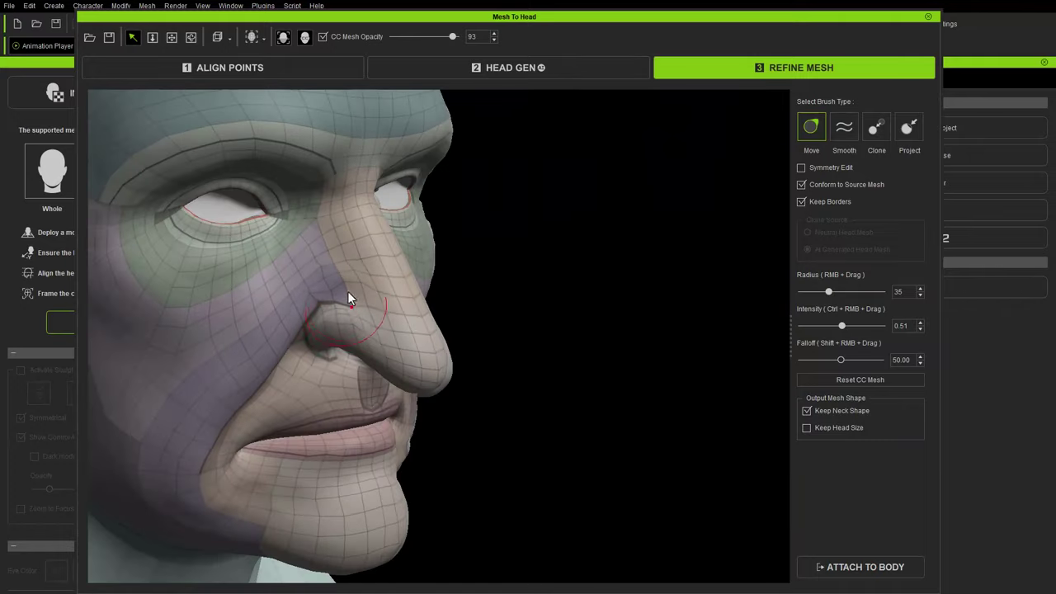
middle_drag(361, 307, 459, 330)
- Switch to the Clone brush, reduce its radius to 26 and check the nostrils and mouth corners from below
click(875, 130)
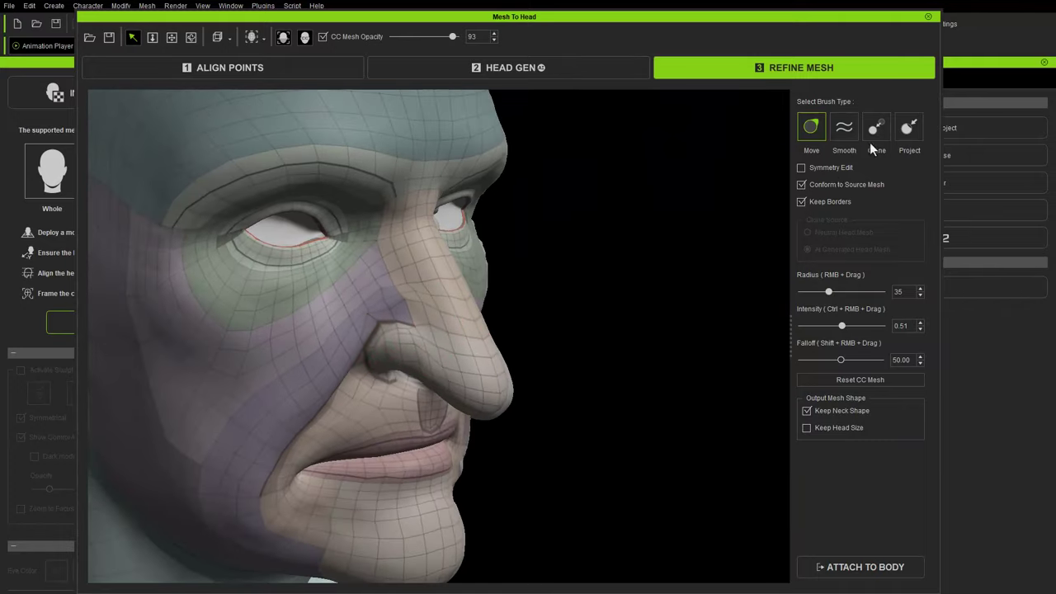
right_drag(401, 323, 395, 324)
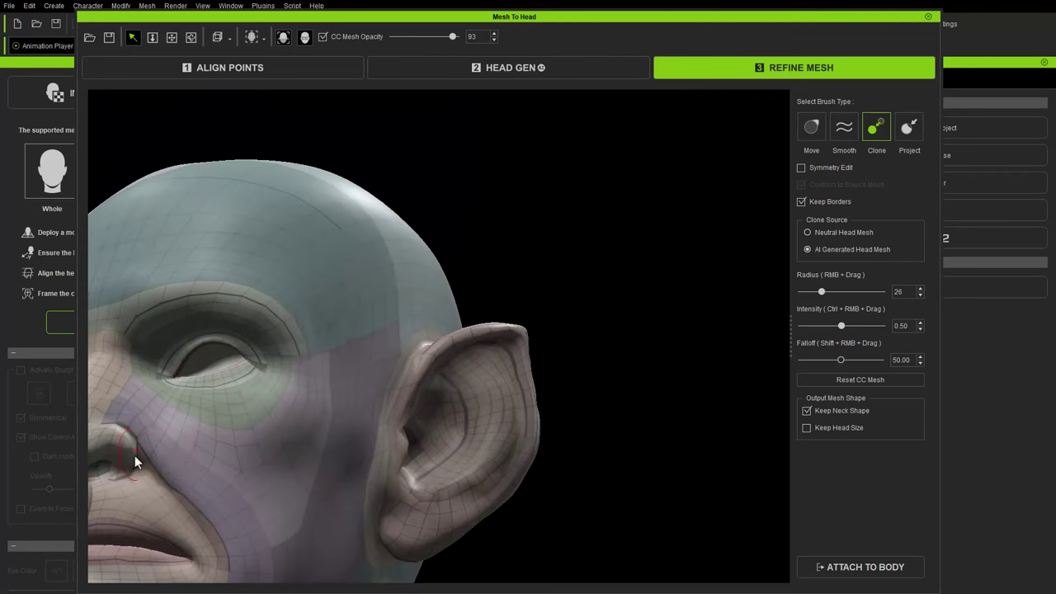
middle_drag(135, 460, 309, 362)
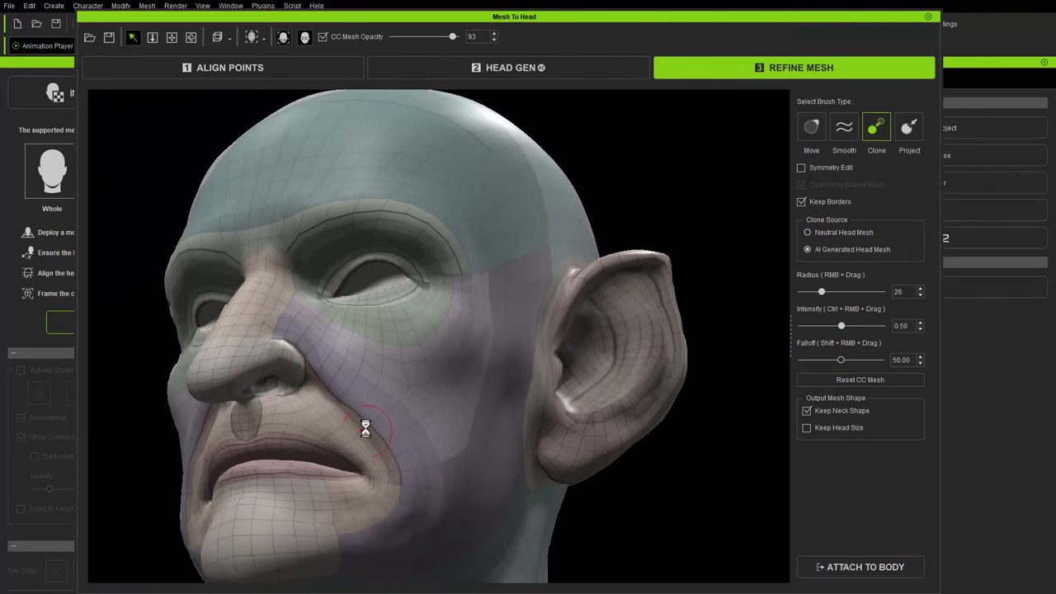
middle_drag(389, 426, 462, 396)
click(811, 127)
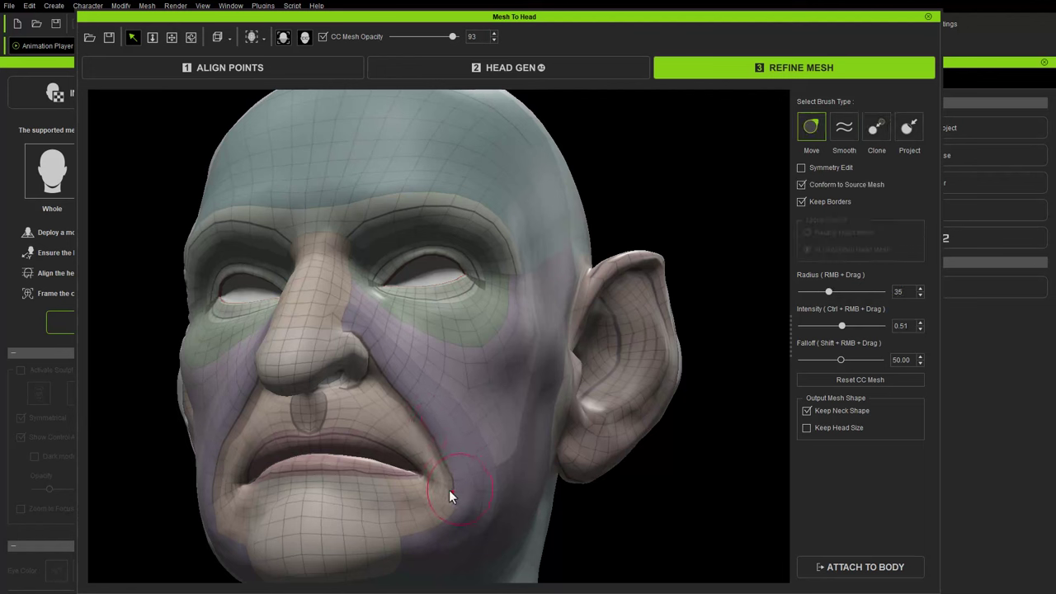
click(879, 129)
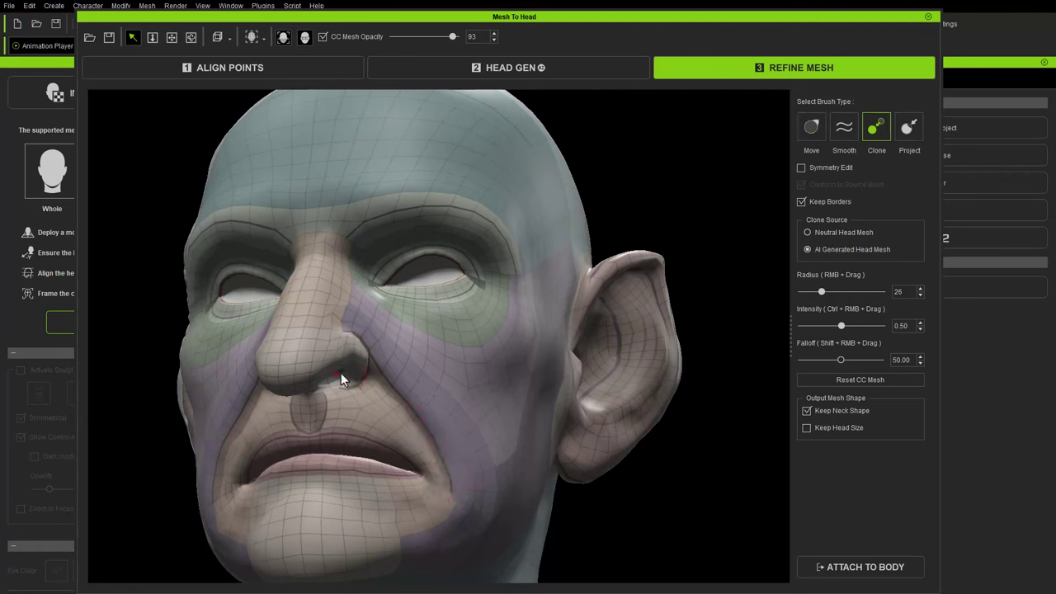
middle_drag(466, 493, 490, 335)
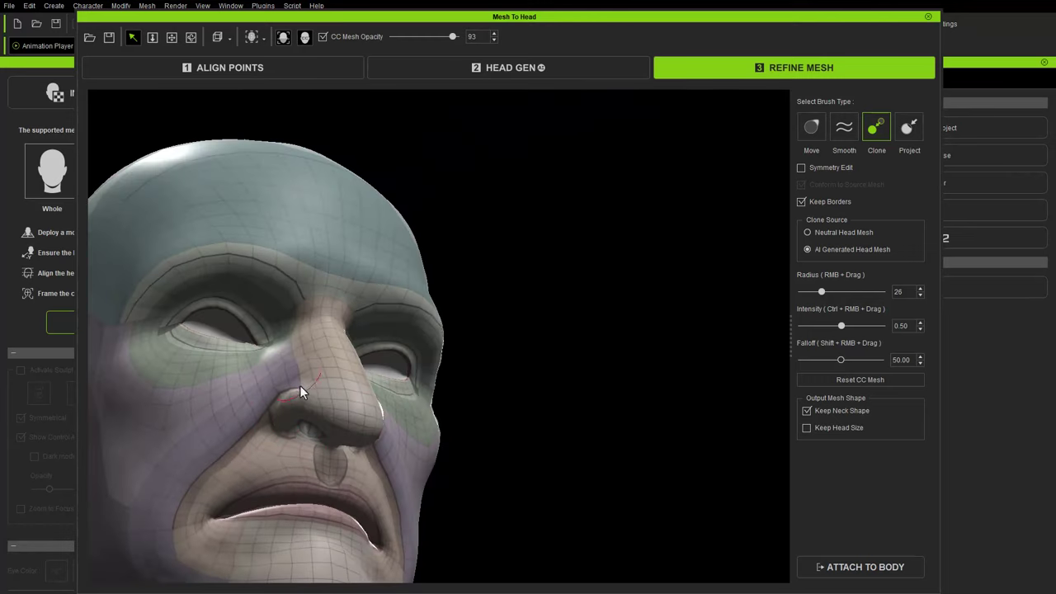
middle_drag(247, 447, 264, 430)
- Switch to the Move brush with a radius of 1 for the inner corner of the left eye
scroll(326, 391, down, 2)
mouse_move(326, 390)
middle_down()
mouse_move(384, 426)
mouse_move(399, 412)
mouse_move(358, 421)
mouse_move(356, 387)
mouse_move(323, 385)
middle_up()
scroll(394, 428, up, 5)
scroll(395, 428, down, 4)
scroll(382, 407, up, 3)
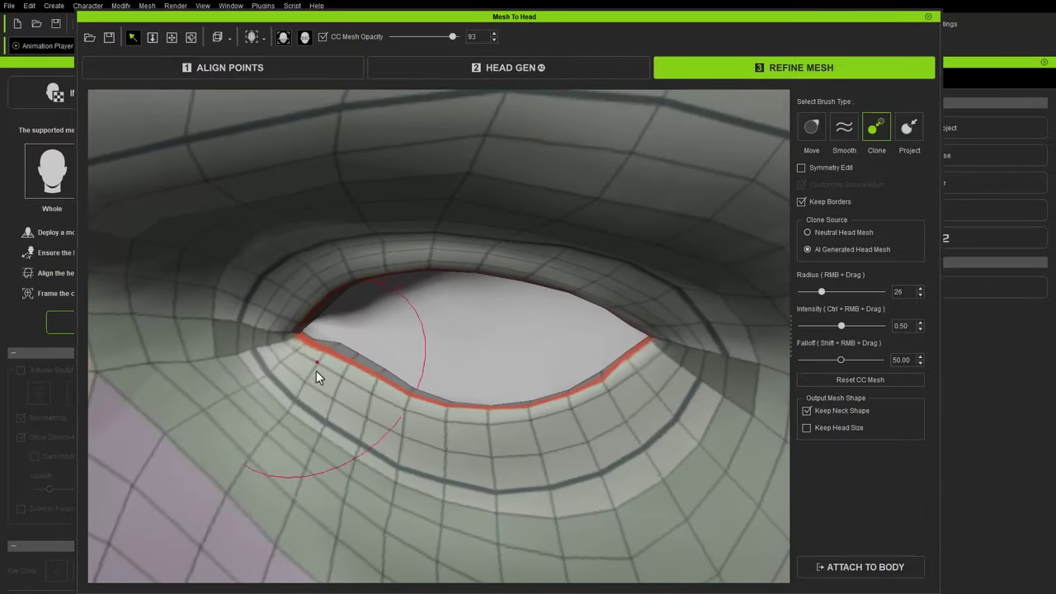
mouse_move(638, 370)
middle_down()
mouse_move(252, 436)
mouse_move(407, 356)
mouse_move(461, 400)
middle_up()
right_drag(461, 400, 307, 393)
click(810, 129)
right_drag(447, 405, 212, 391)
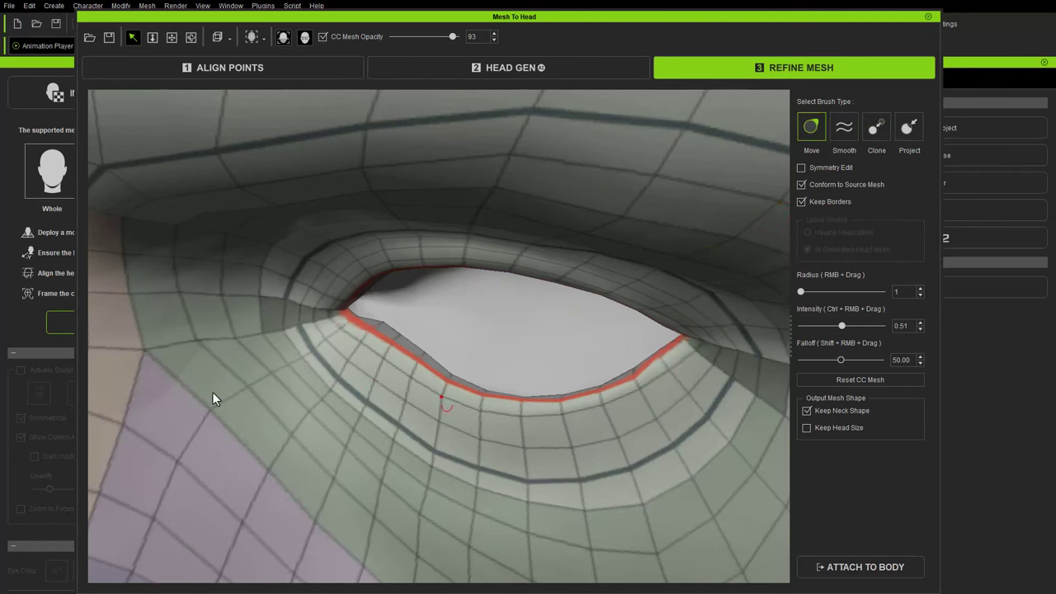
- With Keep Borders off and the Move brush radius at 2, nudge the left eye's inner-corner border down slightly, then re-enable Keep Borders
middle_drag(218, 394, 337, 360)
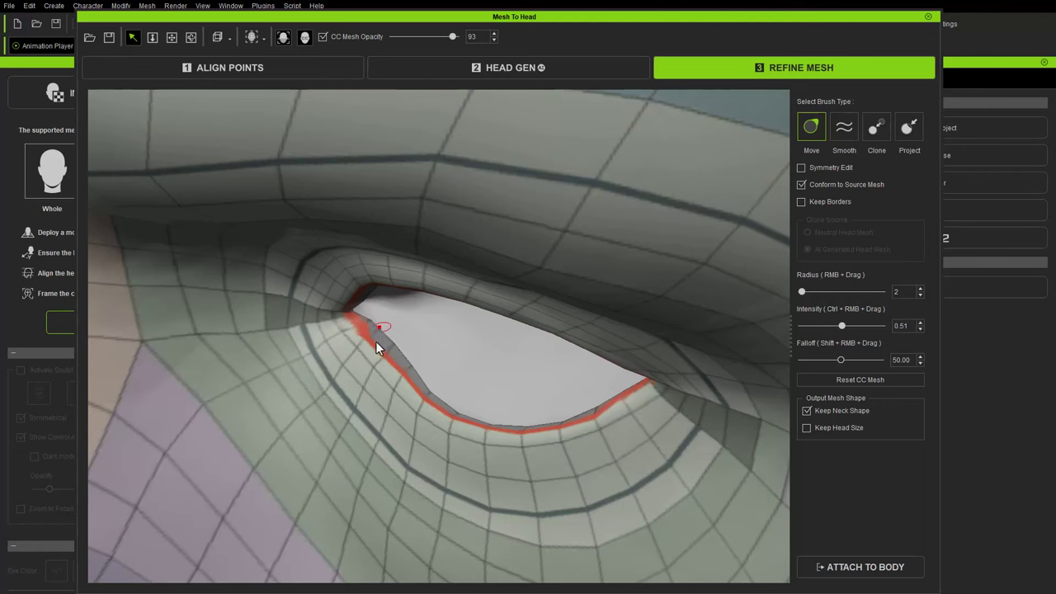
drag(392, 343, 390, 352)
mouse_move(506, 400)
alt+mouse_down()
mouse_move(419, 402)
mouse_move(421, 391)
alt+mouse_up()
click(814, 204)
- Return to the whole head and choose the Project brush with a radius of 52
scroll(461, 396, down, 10)
scroll(436, 334, up, 4)
middle_drag(393, 363, 436, 351)
alt+drag(423, 359, 470, 285)
right_drag(469, 286, 561, 273)
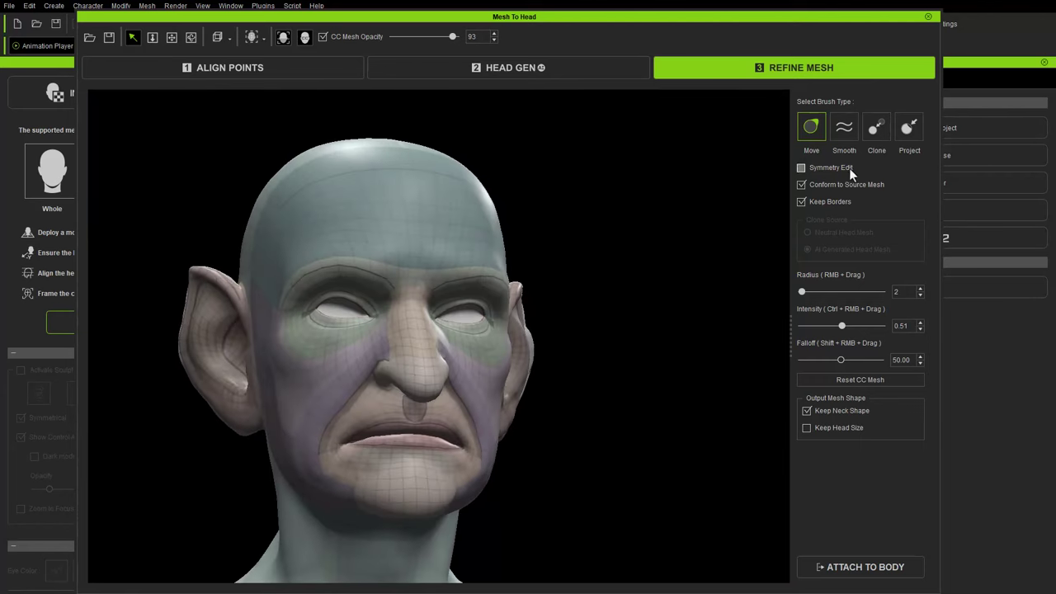
click(907, 127)
right_drag(404, 363, 460, 375)
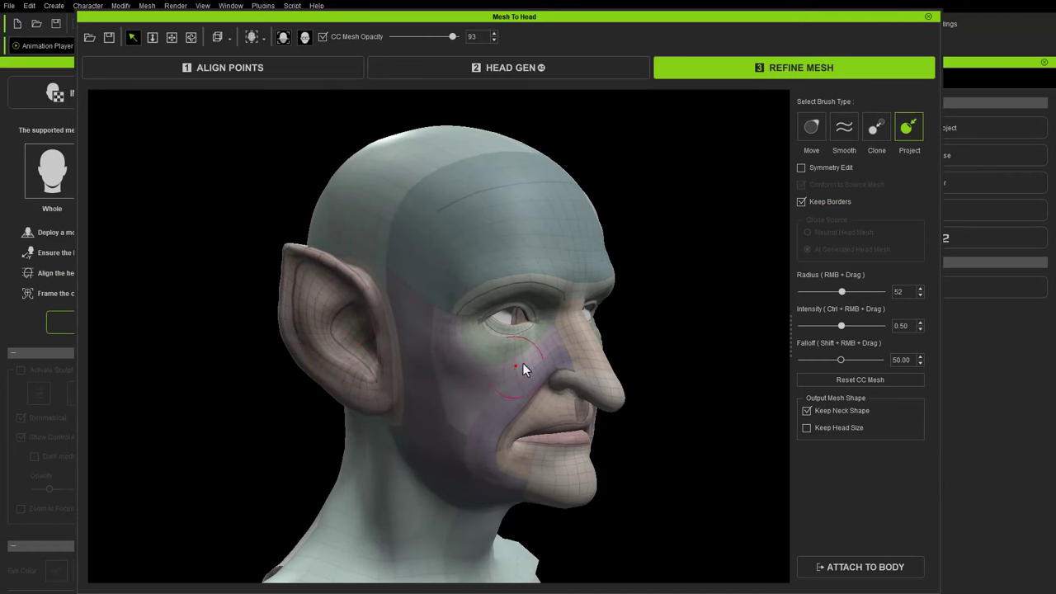
- Switch to the Clone brush with radius 21, sourced from the AI Generated Head Mesh, for the area around the nostril
alt+right_drag(549, 359, 484, 382)
scroll(484, 381, down, 2)
scroll(482, 363, up, 6)
mouse_move(480, 340)
alt+right_down()
mouse_move(474, 382)
mouse_move(442, 375)
alt+right_up()
mouse_move(512, 403)
alt+right_down()
mouse_move(499, 387)
mouse_move(459, 443)
alt+right_up()
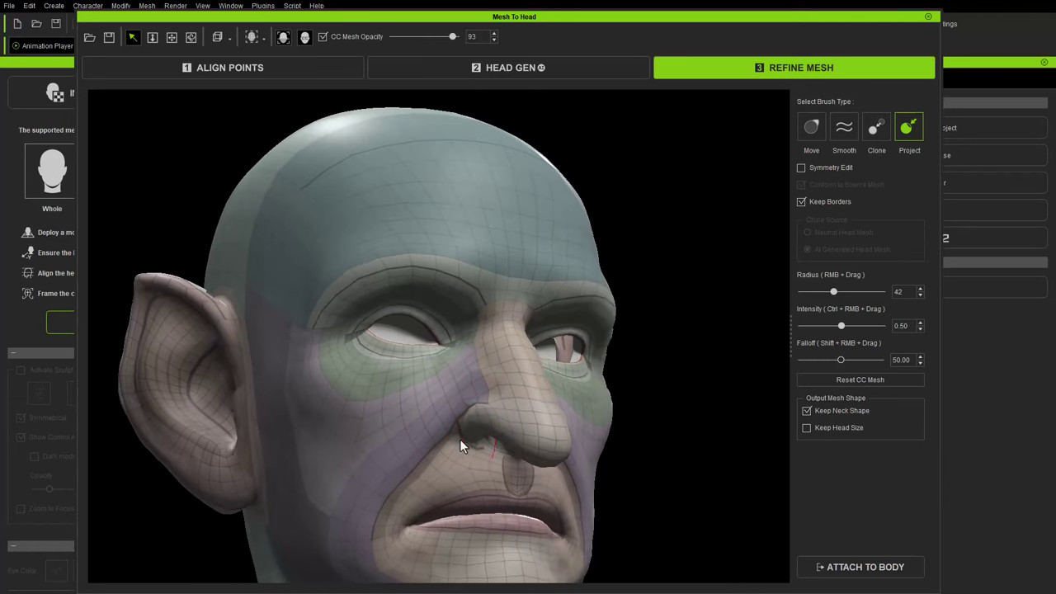
click(876, 127)
mouse_move(495, 248)
right_down()
mouse_move(502, 229)
mouse_move(504, 287)
mouse_move(625, 322)
right_up()
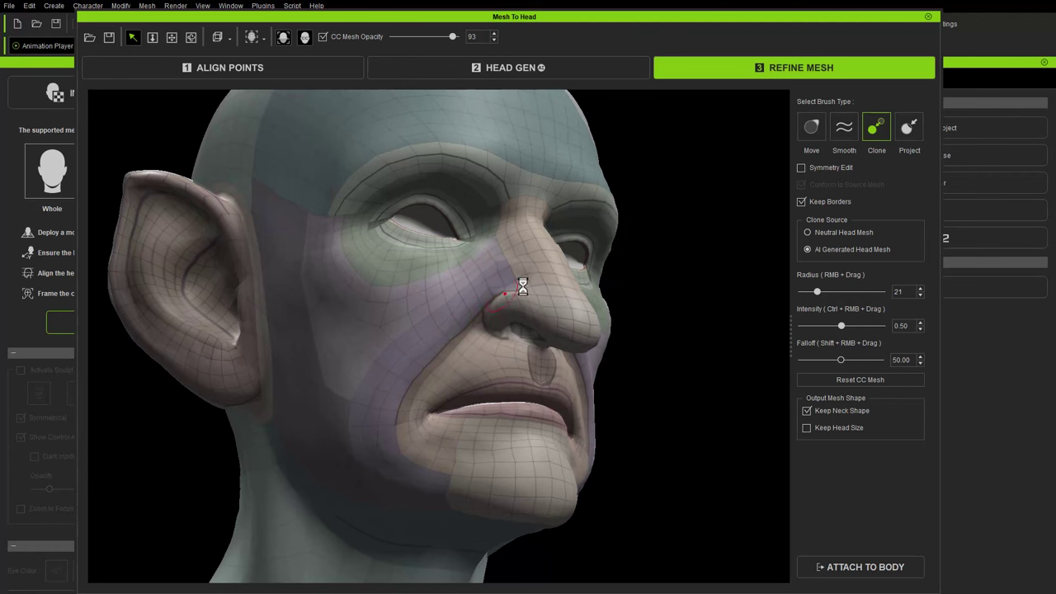
alt+right_drag(463, 334, 470, 307)
mouse_move(505, 266)
right_down()
mouse_move(443, 347)
mouse_move(363, 368)
right_up()
right_drag(463, 373, 468, 384)
- Examine the refined head mesh from both sides and the front for remaining flaws
scroll(545, 384, down, 4)
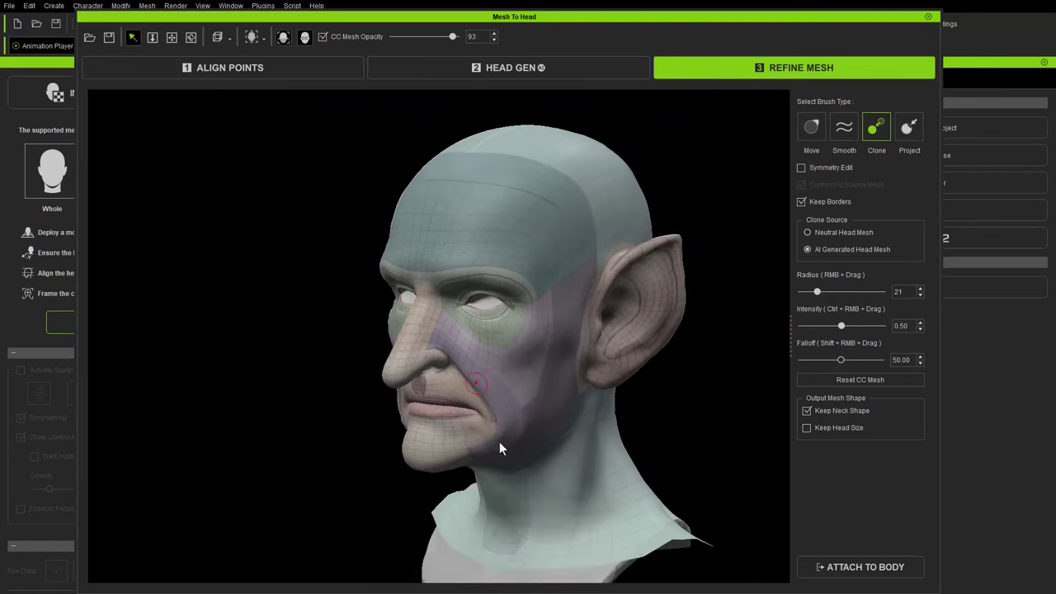
alt+right_drag(506, 422, 349, 381)
scroll(361, 457, down, 3)
alt+right_drag(371, 462, 487, 477)
alt+right_drag(421, 437, 489, 429)
scroll(462, 427, up, 4)
mouse_move(355, 419)
alt+right_down()
mouse_move(481, 422)
mouse_move(567, 401)
mouse_move(557, 439)
alt+right_up()
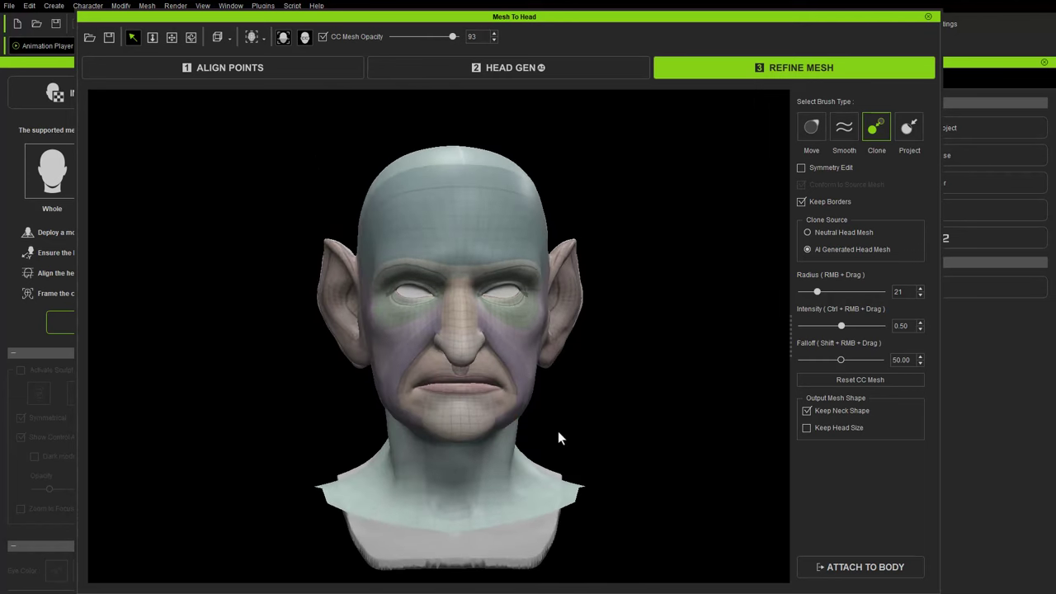
- Attach the head to a Male body with Textureless diffuse, normals from the source mesh, No Mask and texture size 2048, and generate it
middle_drag(595, 196, 600, 291)
click(848, 578)
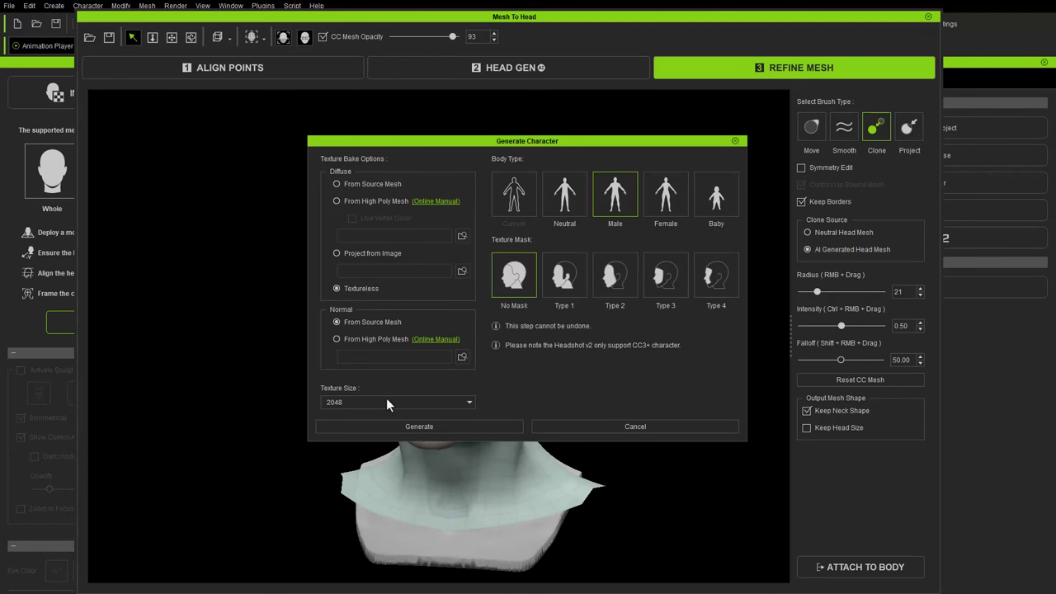
click(451, 424)
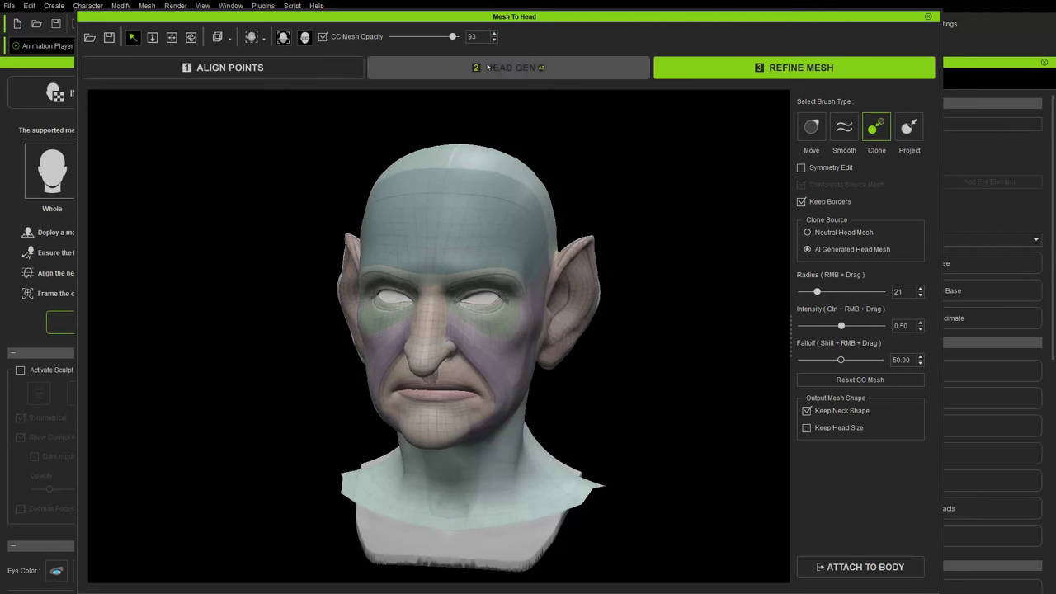
- Move the Mesh To Head window aside to reveal the generated character and close it
drag(535, 16, 551, 382)
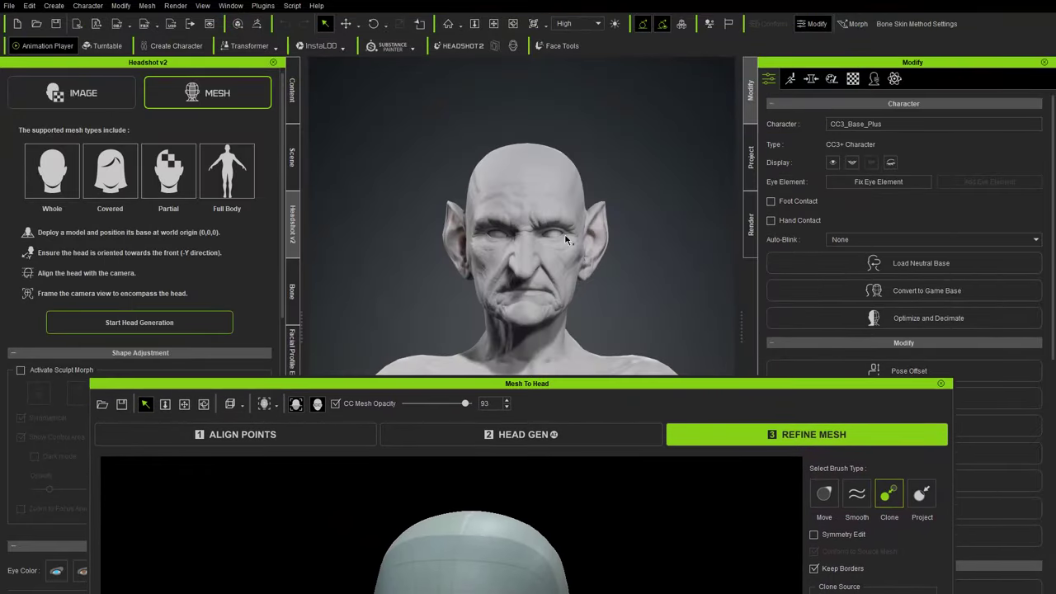
drag(905, 387, 840, 38)
click(875, 30)
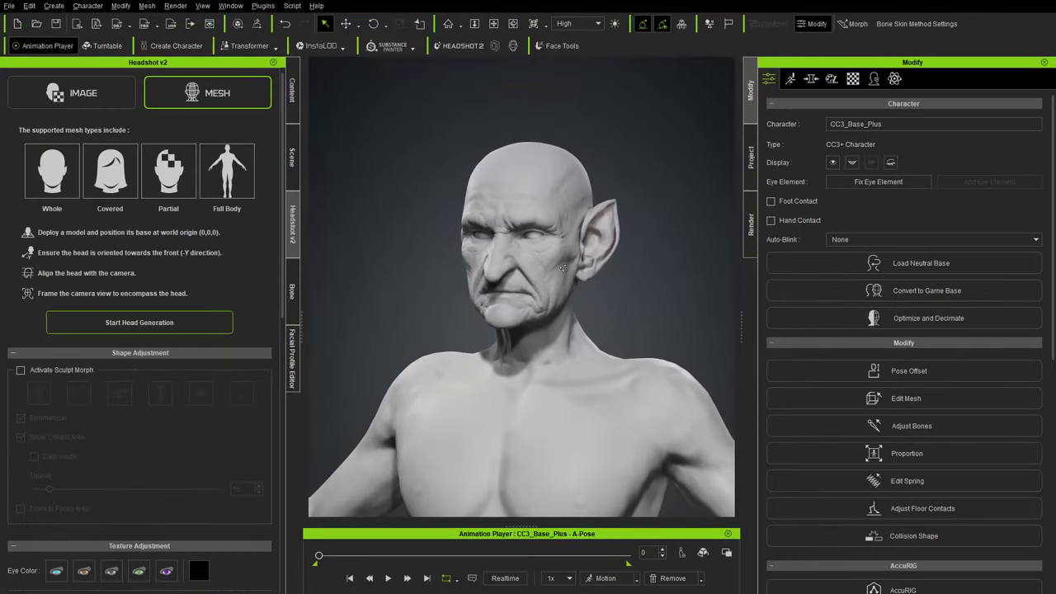
- Check the scene's character and prop lists and examine the generated character's head and shoulders
click(291, 157)
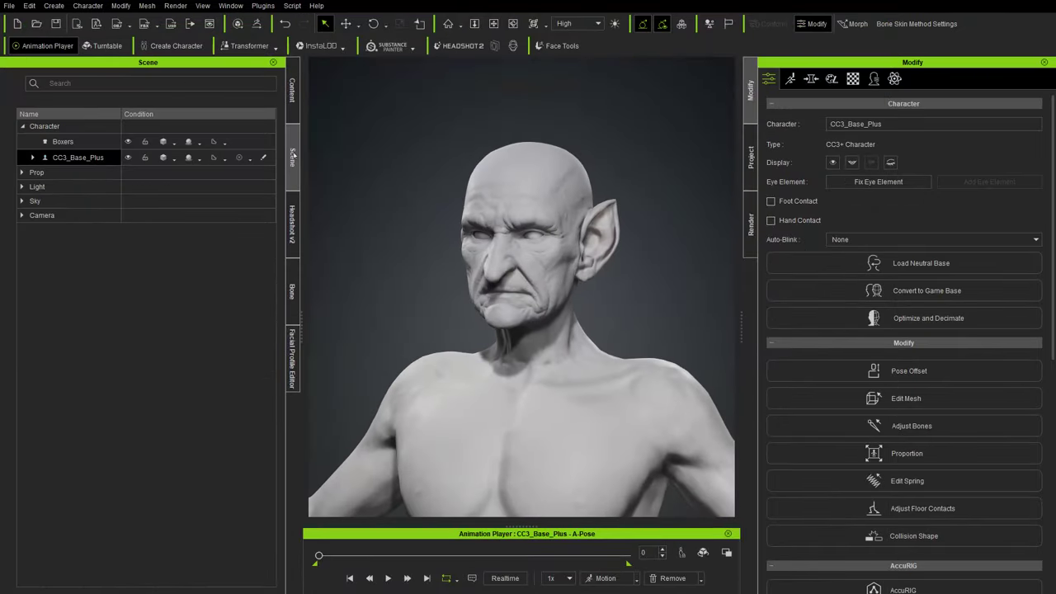
click(20, 173)
right_drag(429, 260, 669, 282)
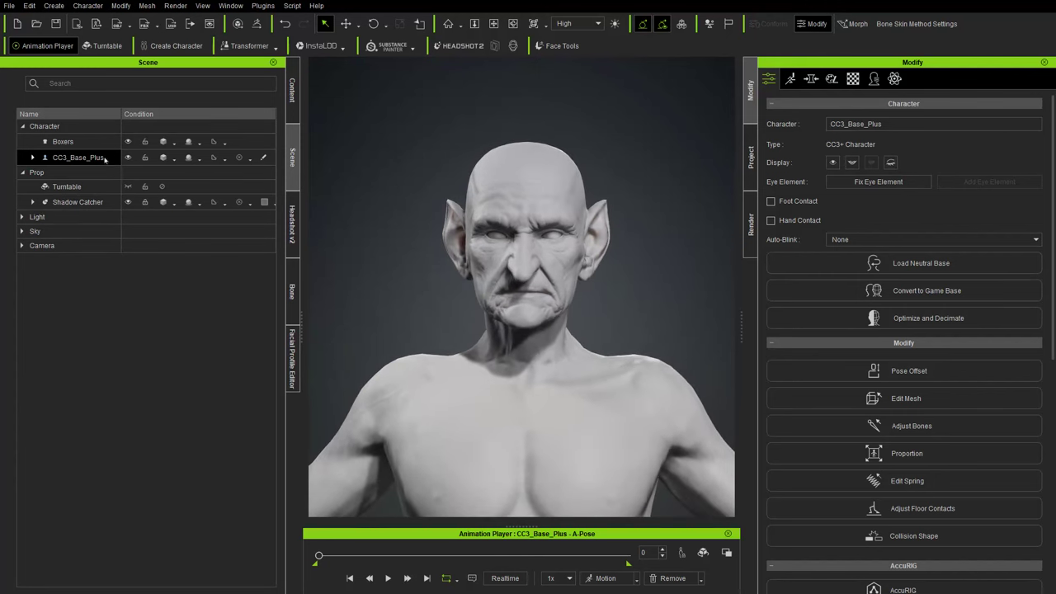
right_drag(515, 275, 496, 239)
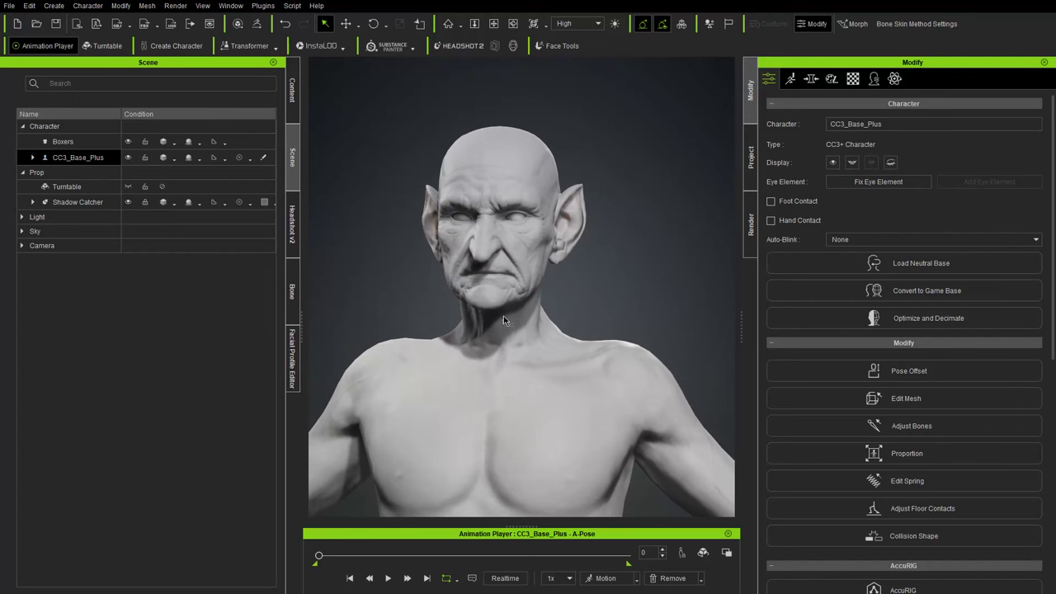
mouse_move(584, 275)
right_down()
mouse_move(528, 279)
mouse_move(573, 277)
right_up()
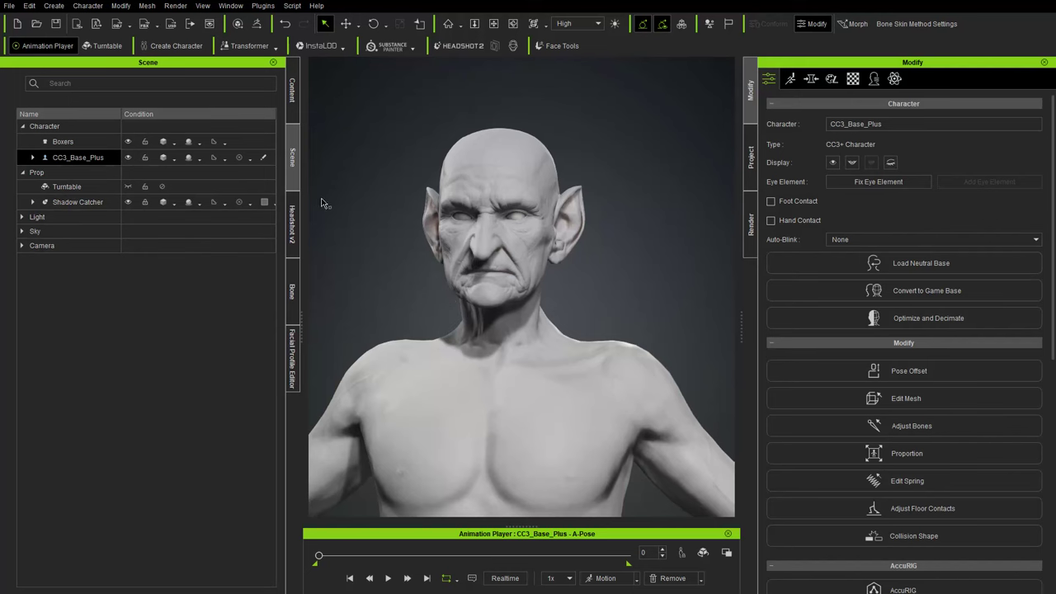
- Review Headshot's texture adjustment options, including skin type, scalp, face mask and the base and photo texture maps
click(292, 222)
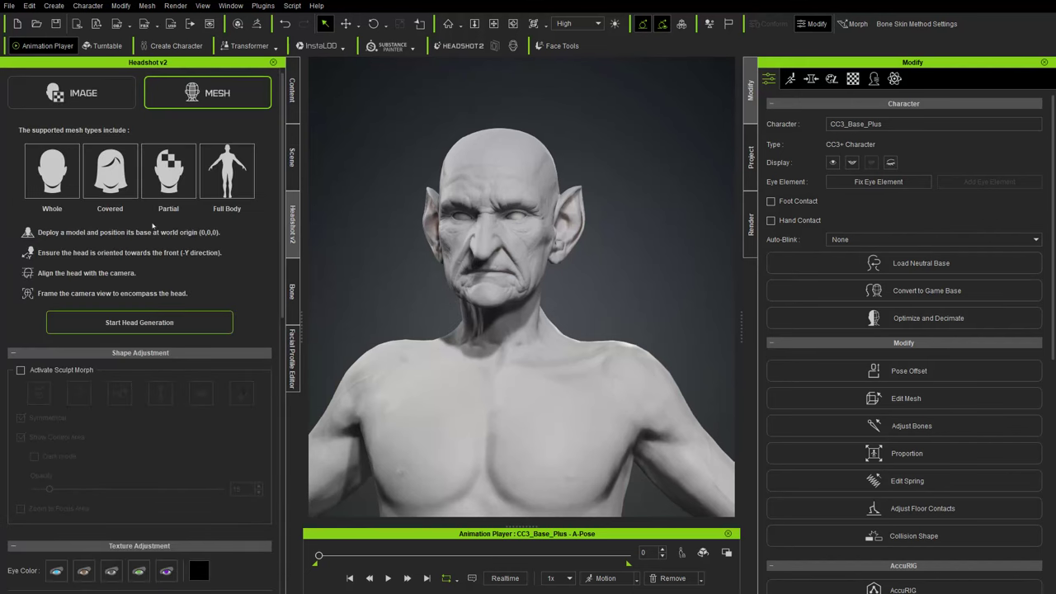
scroll(160, 203, down, 5)
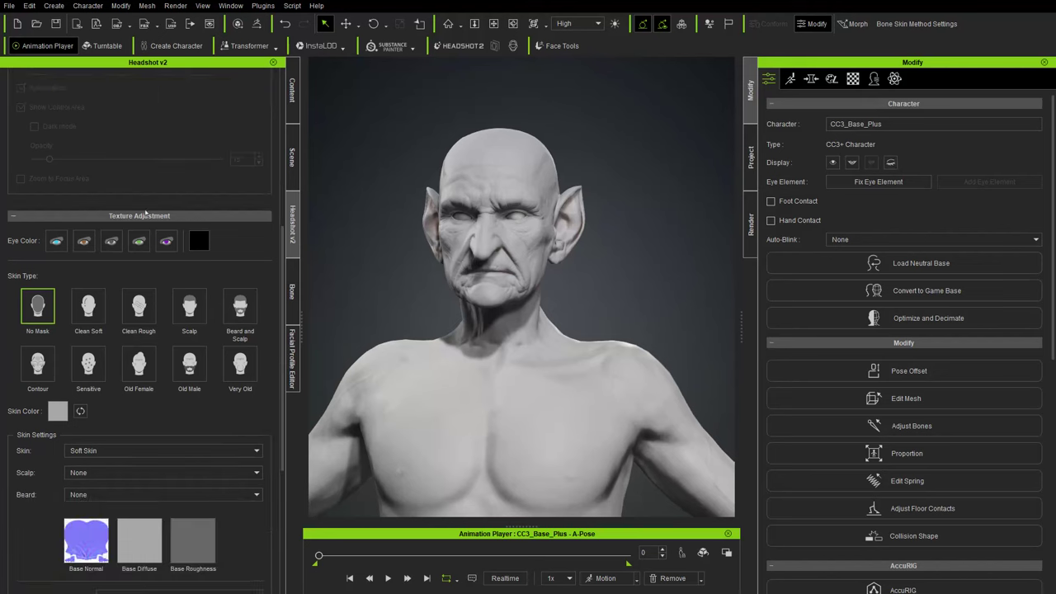
scroll(213, 266, down, 2)
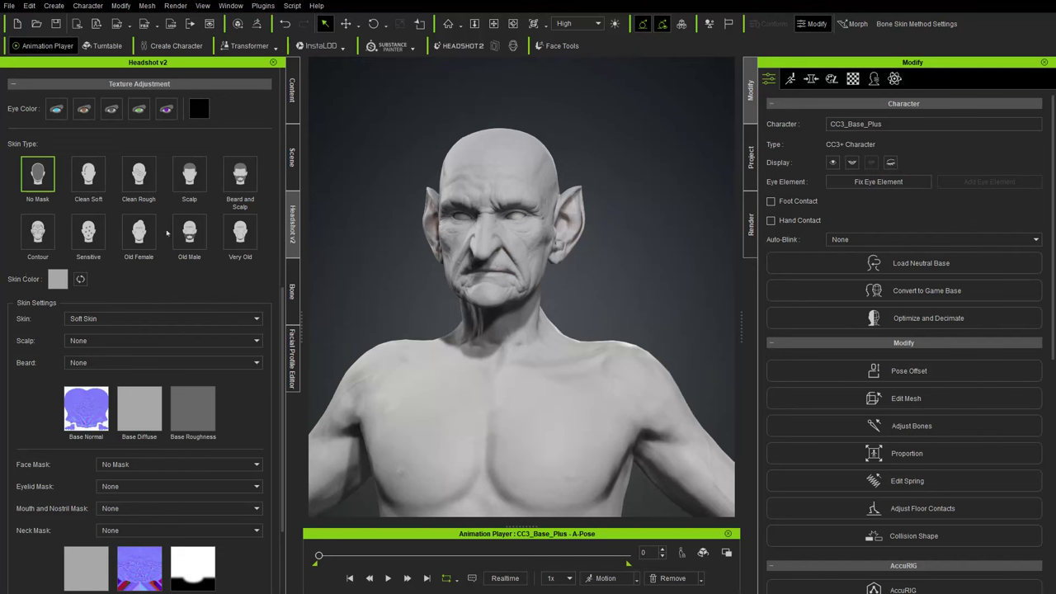
scroll(114, 232, down, 1)
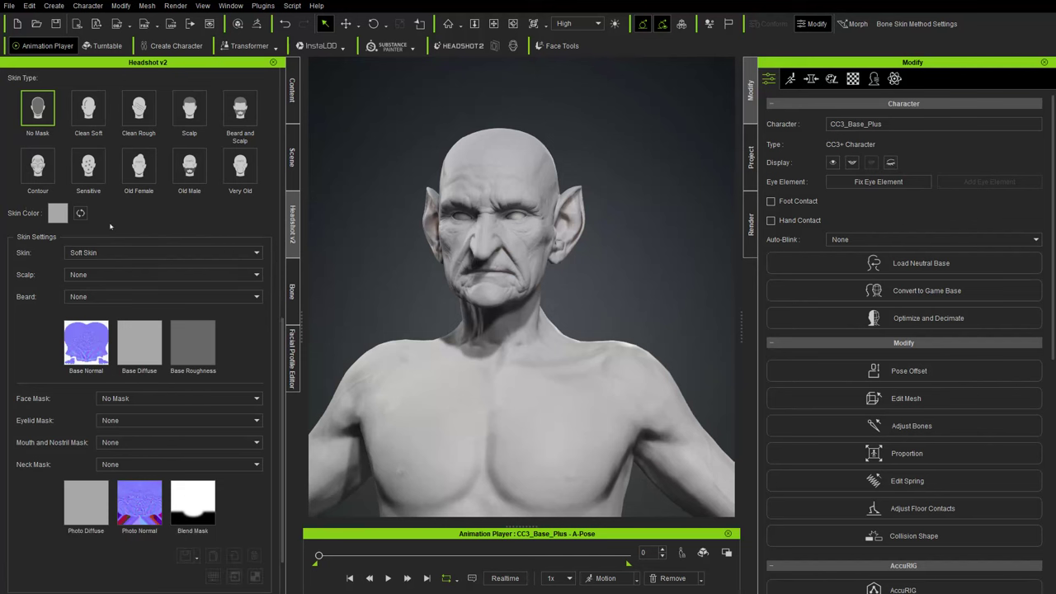
click(104, 274)
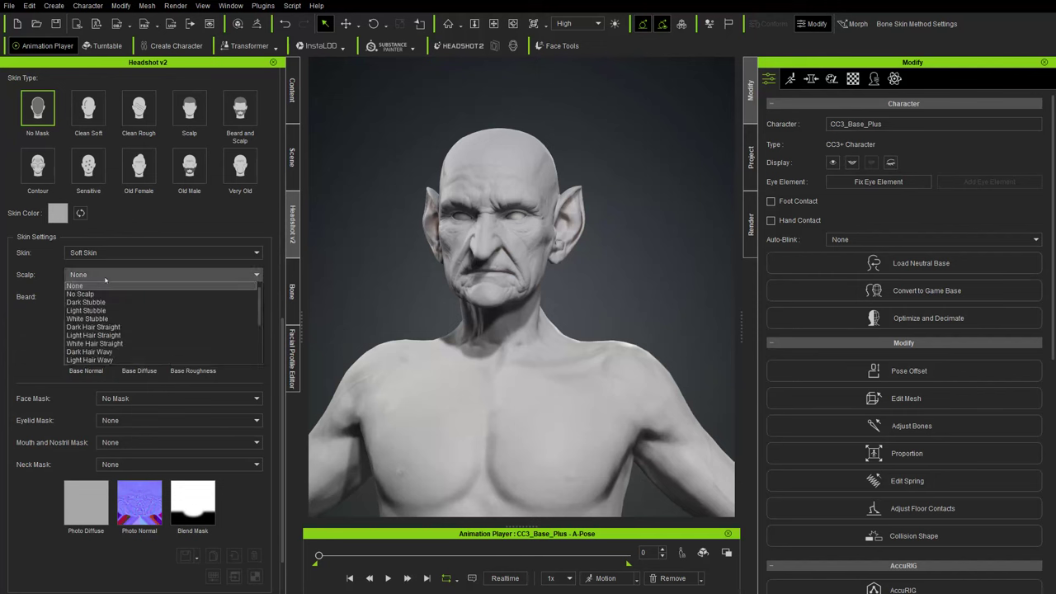
click(105, 279)
scroll(74, 297, down, 1)
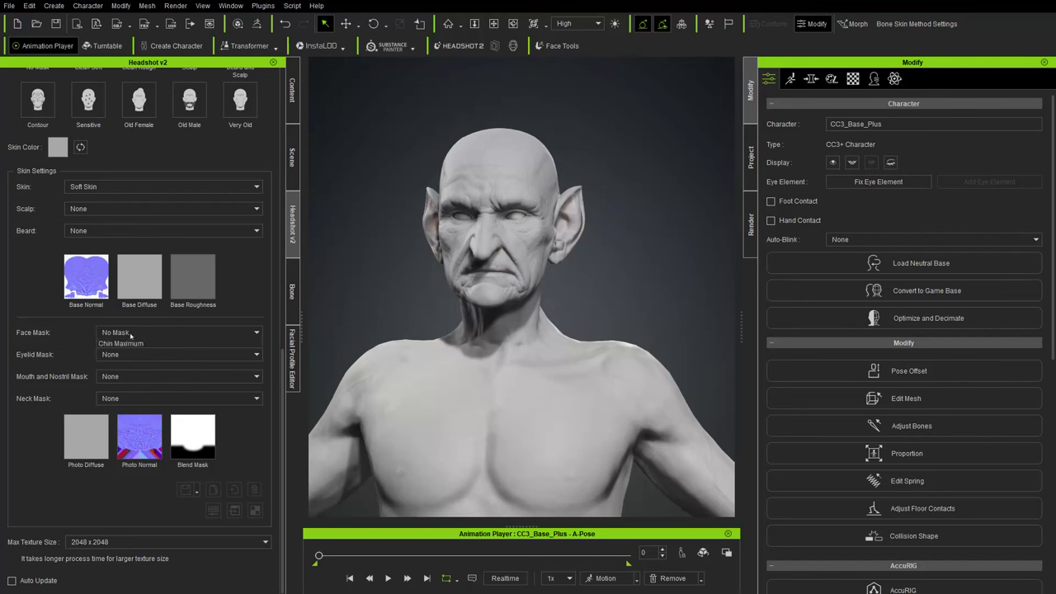
scroll(130, 455, down, 1)
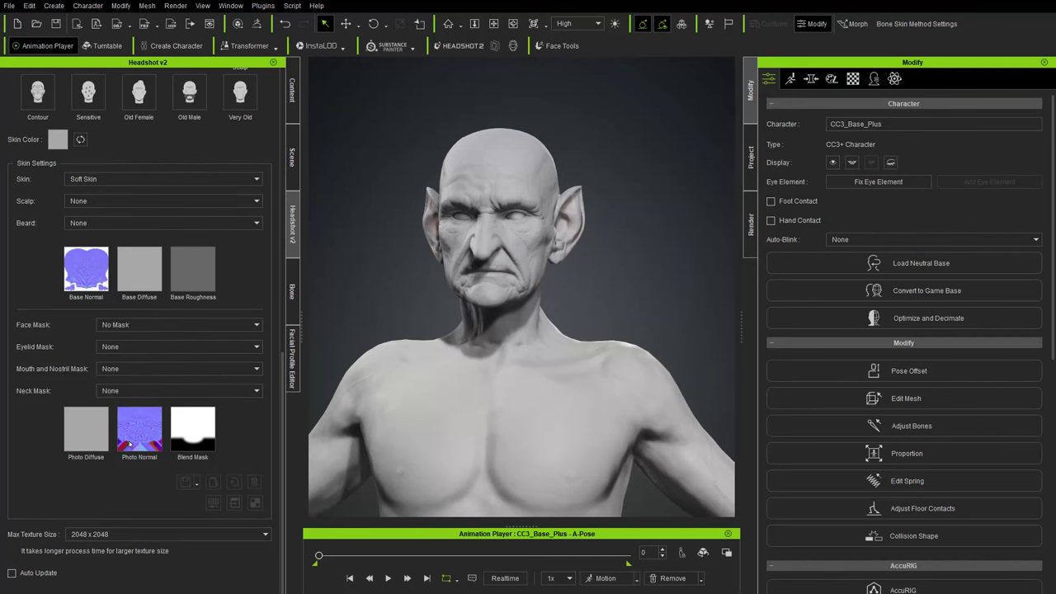
mouse_move(130, 445)
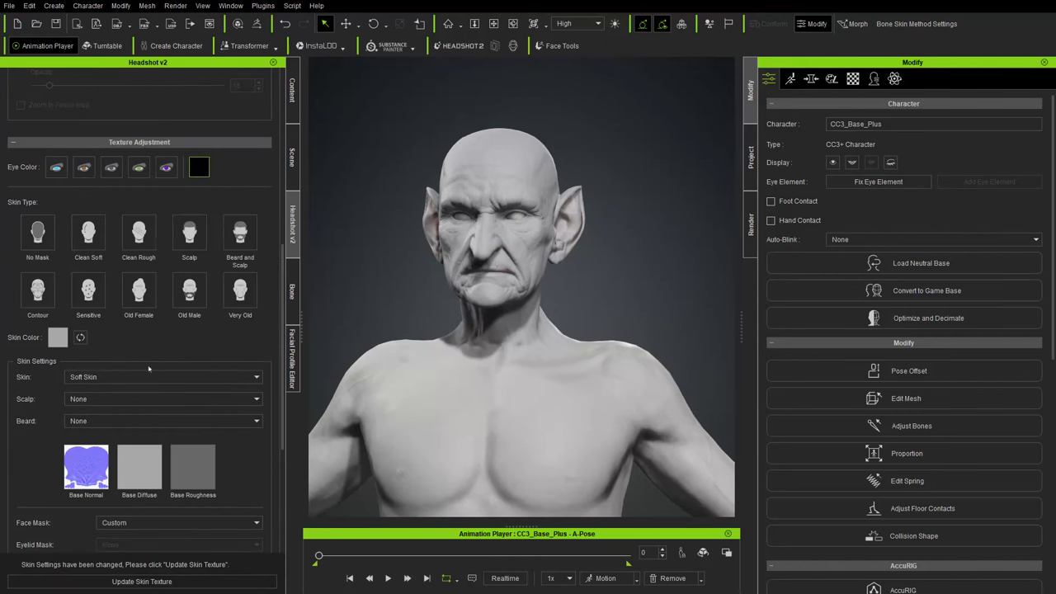
right_drag(608, 275, 627, 319)
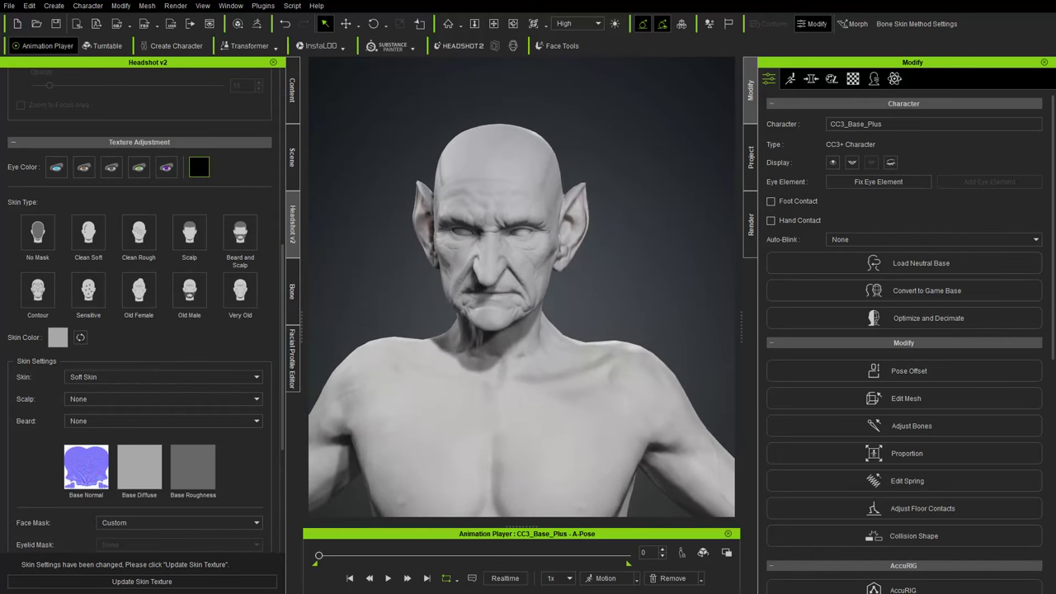
- Clean the Headshot data from the character and return to the upper Headshot settings
click(263, 5)
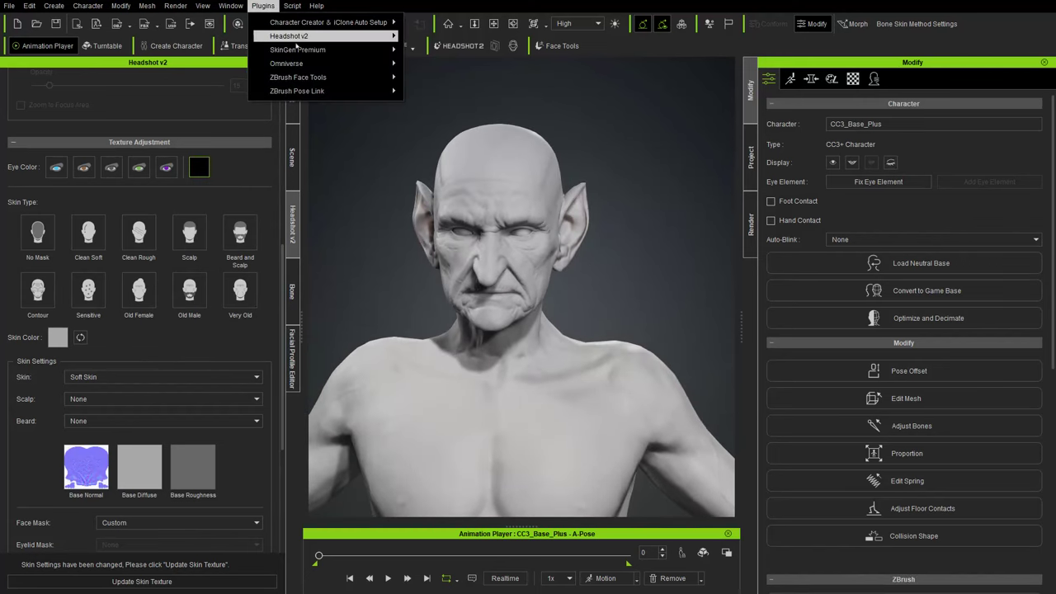
mouse_move(297, 39)
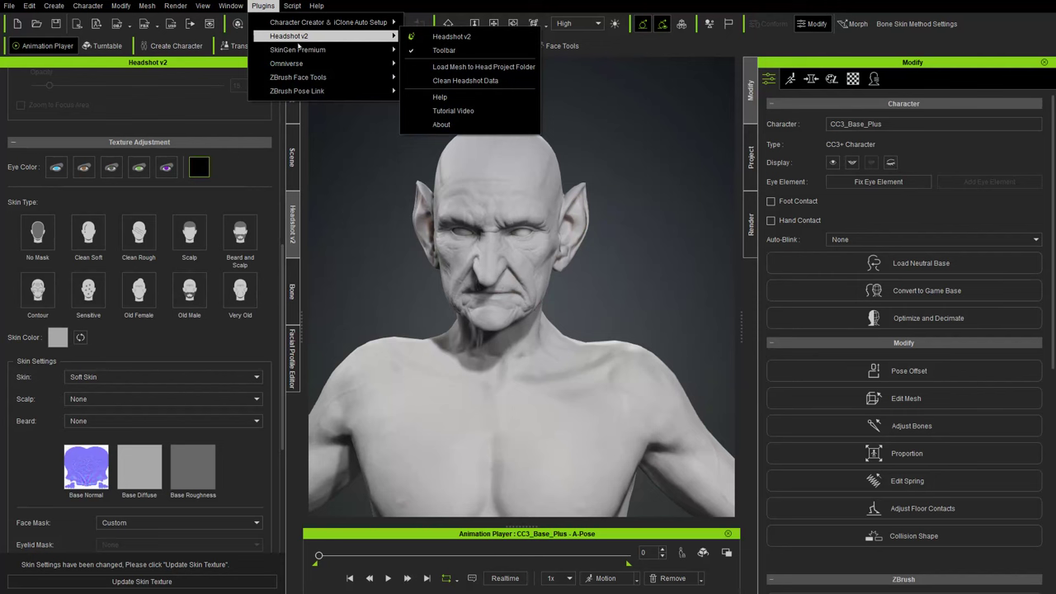
click(453, 80)
drag(282, 267, 286, 137)
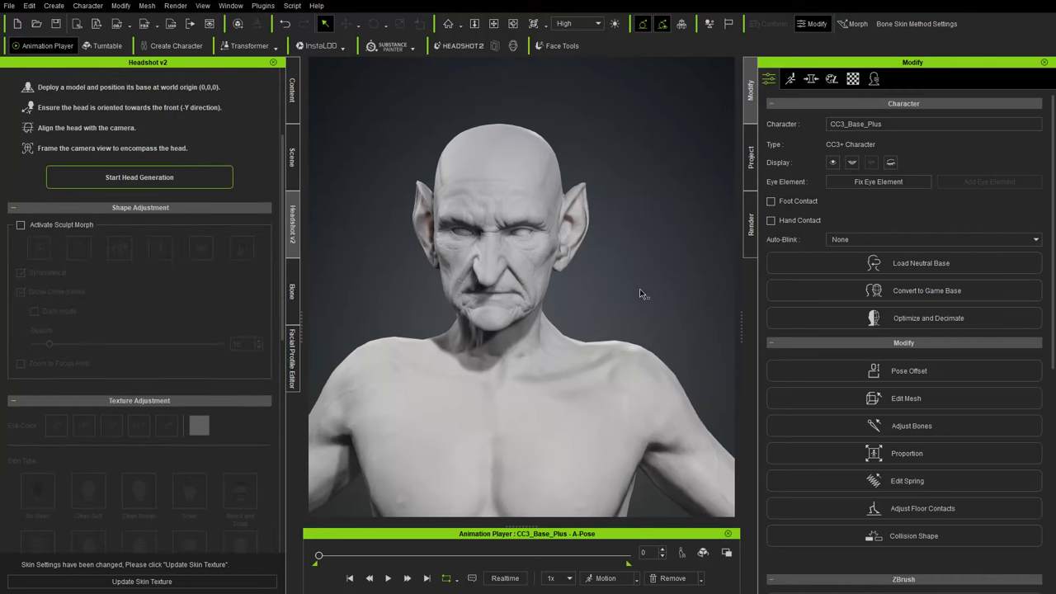
- Examine the generated character's full body from head to feet
right_drag(616, 269, 622, 205)
scroll(632, 268, down, 3)
middle_drag(635, 266, 657, 200)
scroll(650, 281, down, 4)
right_drag(647, 299, 487, 379)
scroll(482, 386, down, 2)
middle_drag(474, 392, 462, 313)
right_drag(462, 313, 500, 322)
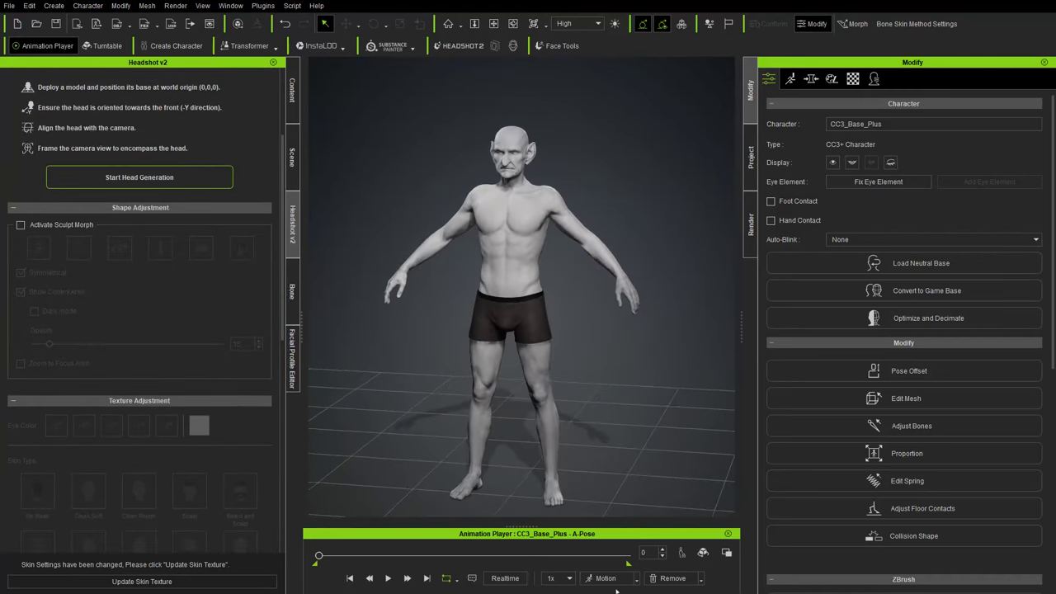
- Apply the Walk_M motion to the character and play it while viewing the body from different angles
click(605, 579)
mouse_move(653, 395)
click(609, 580)
click(601, 583)
click(704, 429)
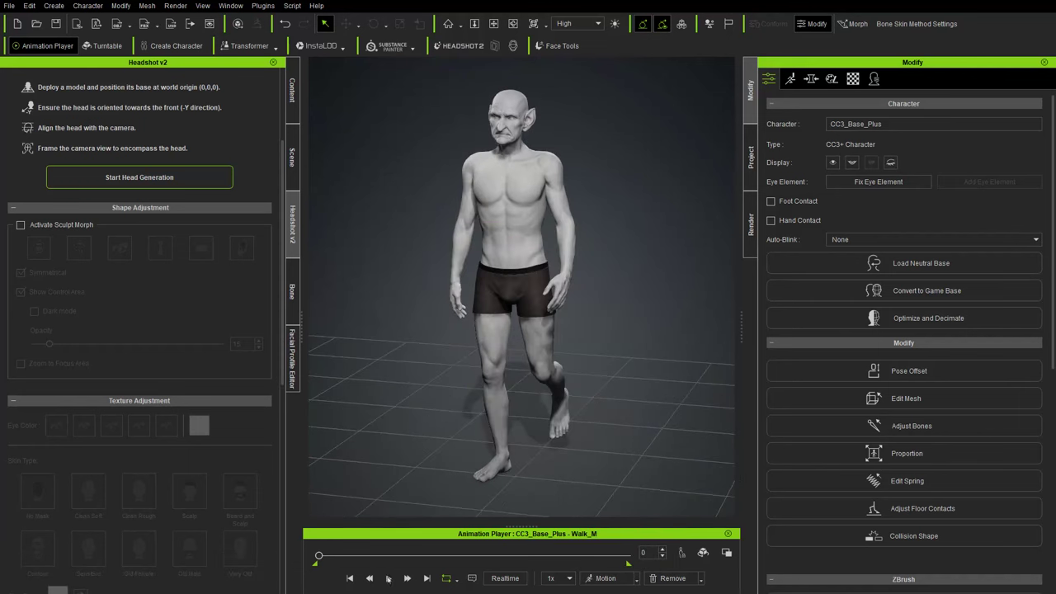
right_drag(636, 323, 485, 293)
right_drag(603, 289, 489, 233)
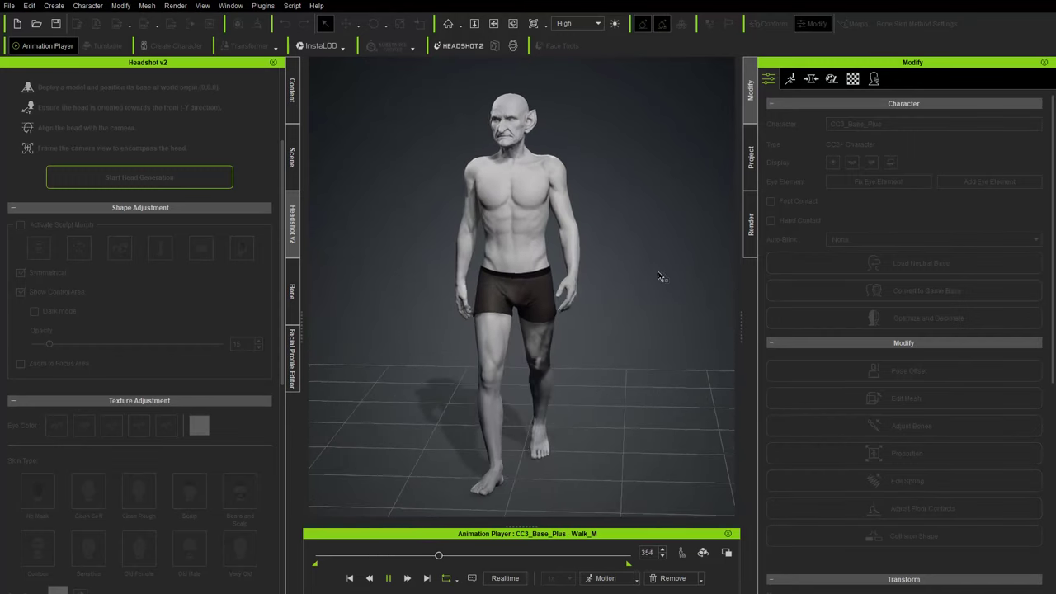
- Put the character back into a standing A-pose and view it from the front and side
click(636, 579)
mouse_move(611, 459)
click(701, 460)
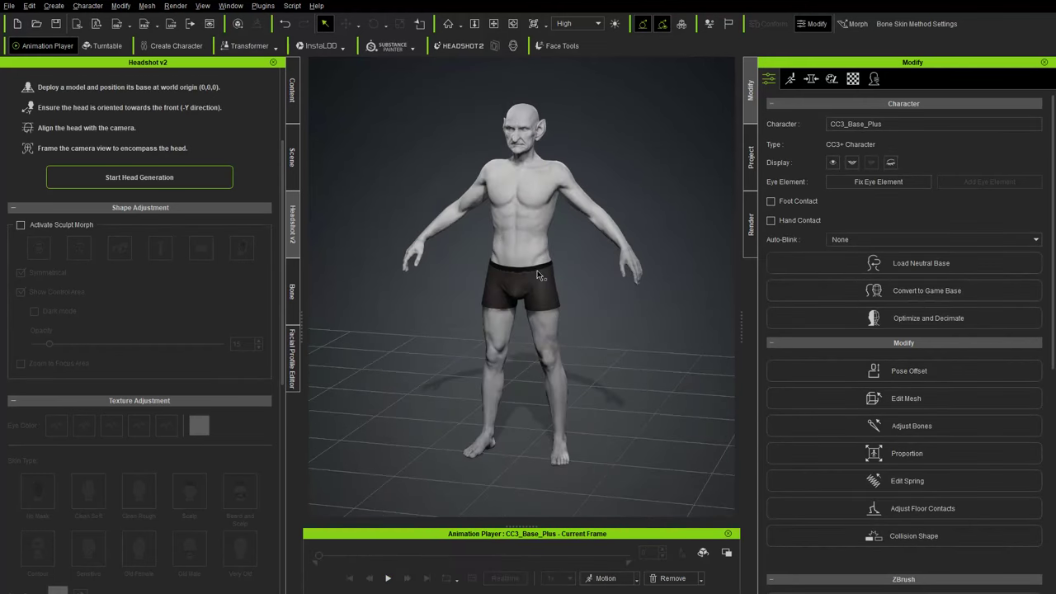
scroll(537, 276, up, 2)
middle_drag(550, 229, 532, 238)
right_drag(523, 188, 460, 307)
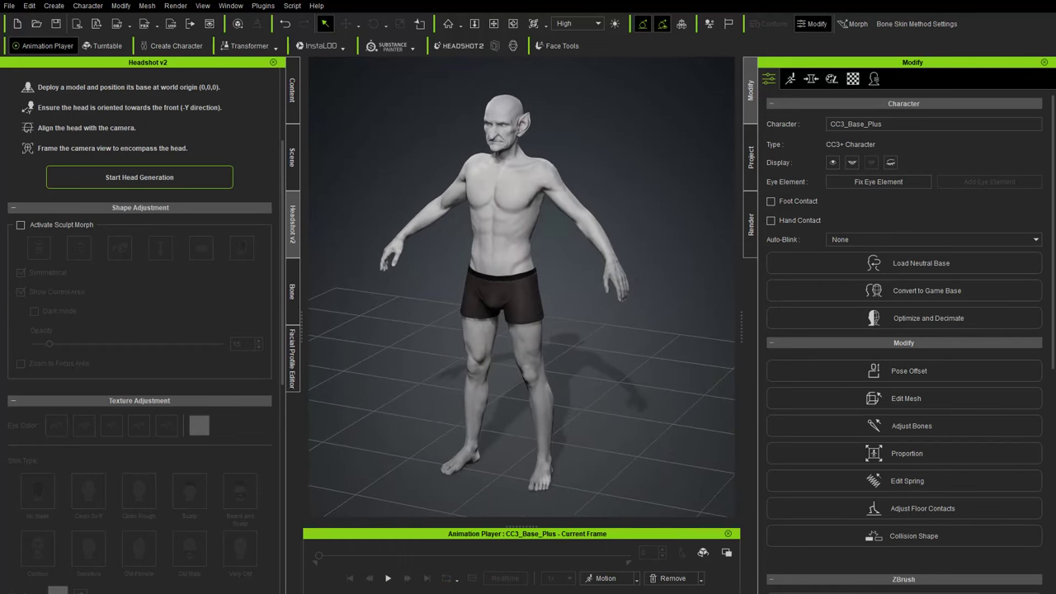
- Bring the BodySculpt mesh into the scene as a prop
drag(506, 387, 622, 365)
click(596, 382)
right_drag(661, 368, 614, 297)
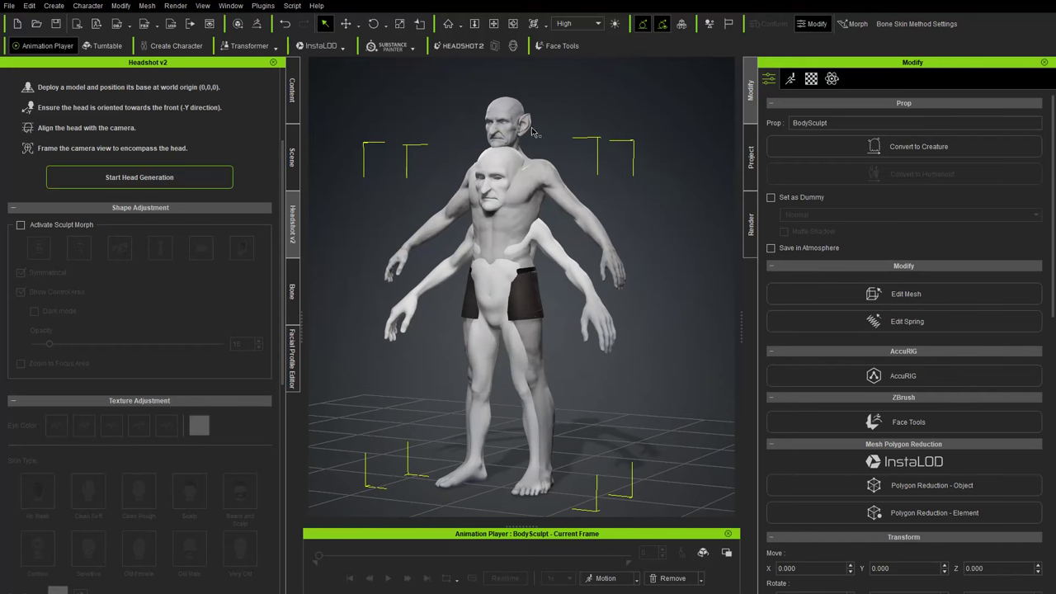
- Compare the BodySculpt prop with the generated character in head shape, size and body proportions from several angles
alt+right_drag(528, 142, 526, 107)
middle_drag(526, 107, 532, 309)
alt+right_drag(524, 235, 493, 71)
alt+right_drag(596, 332, 628, 451)
scroll(628, 450, down, 8)
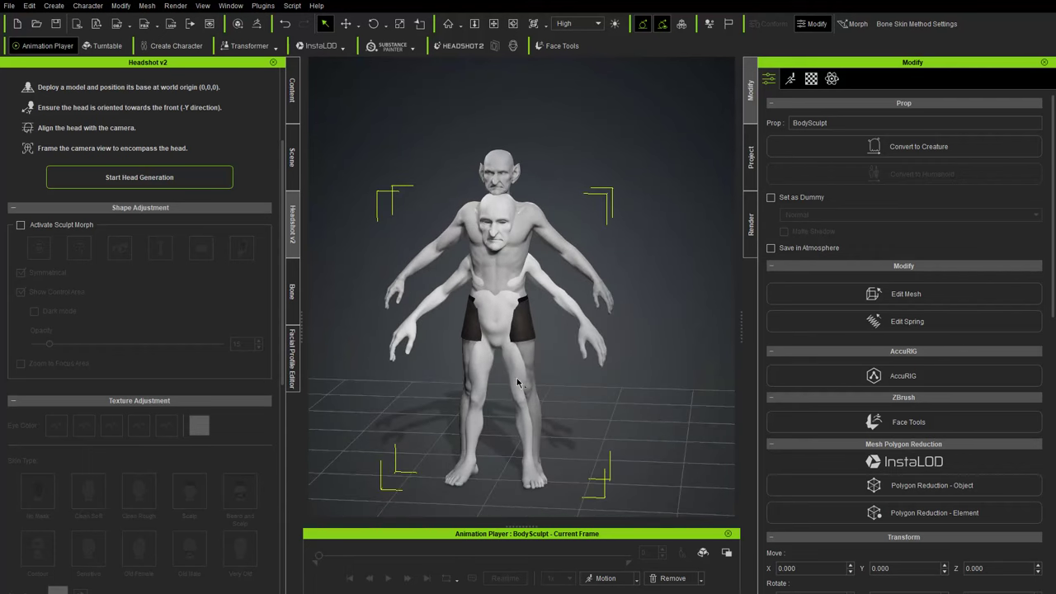
right_drag(588, 347, 510, 256)
right_drag(620, 241, 417, 250)
right_drag(524, 390, 683, 335)
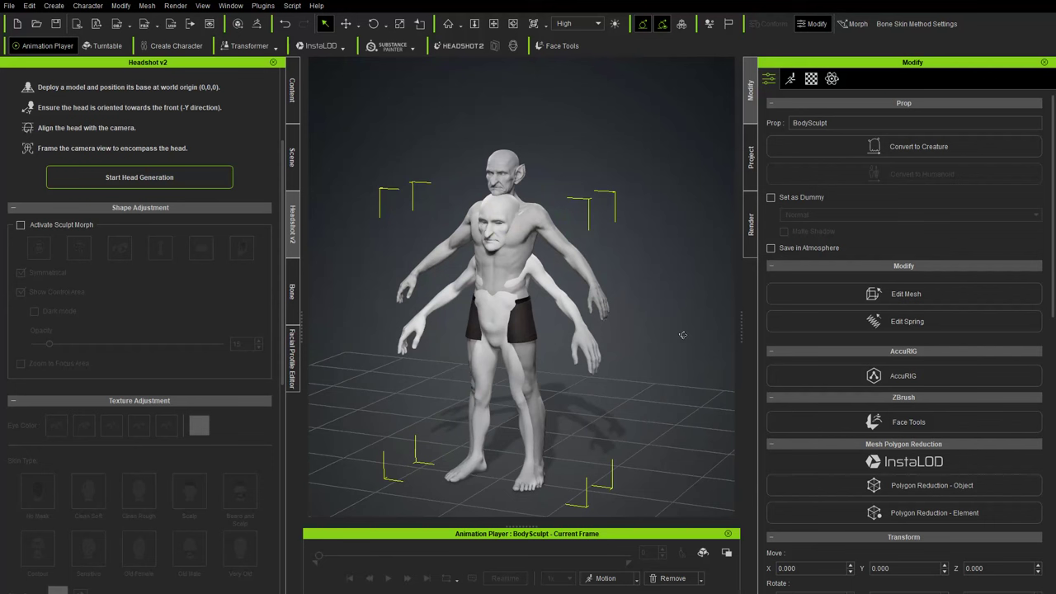
right_drag(462, 327, 465, 251)
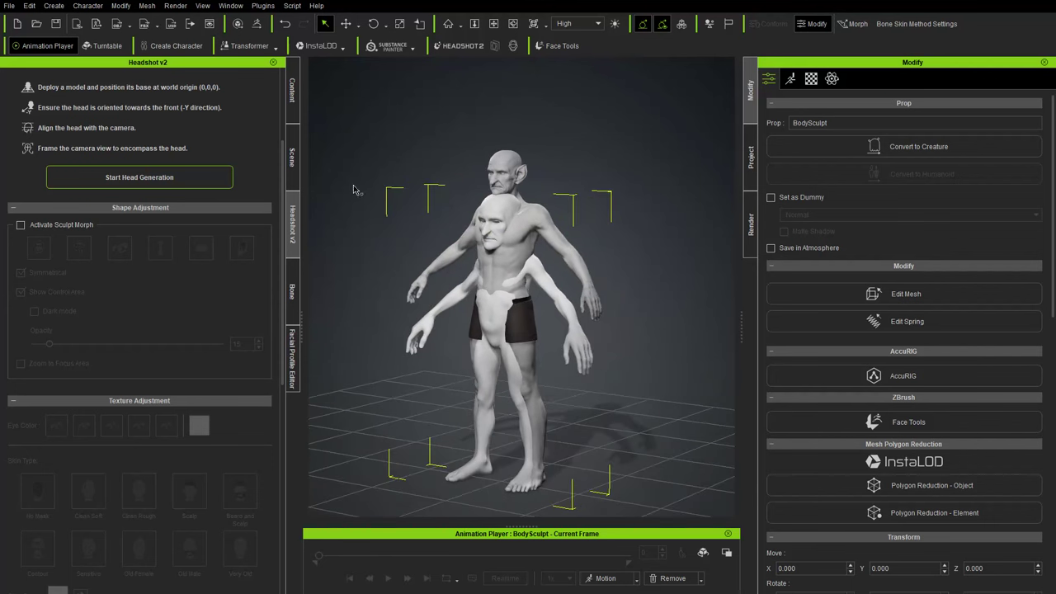
- Make the BodySculpt prop translucent by setting its material opacity to 20
click(291, 157)
click(69, 202)
click(69, 202)
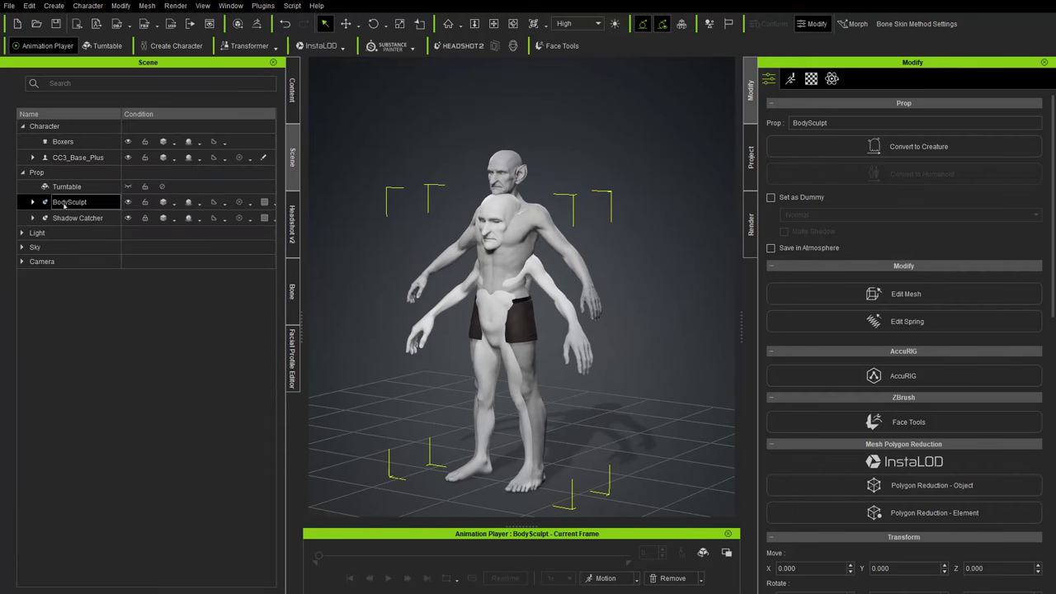
scroll(874, 240, down, 3)
scroll(875, 240, up, 3)
click(811, 78)
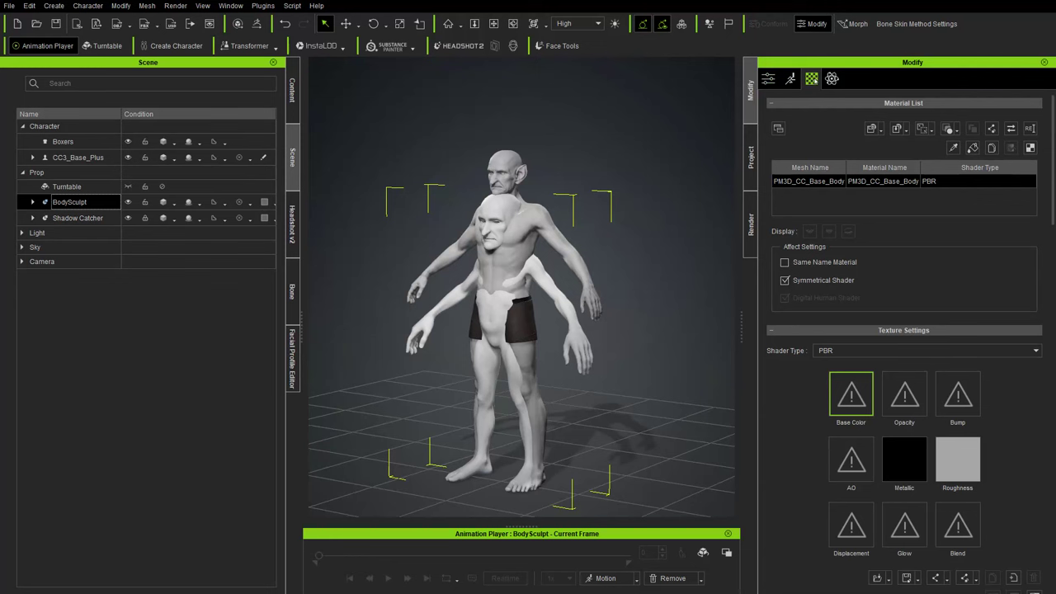
scroll(828, 418, down, 8)
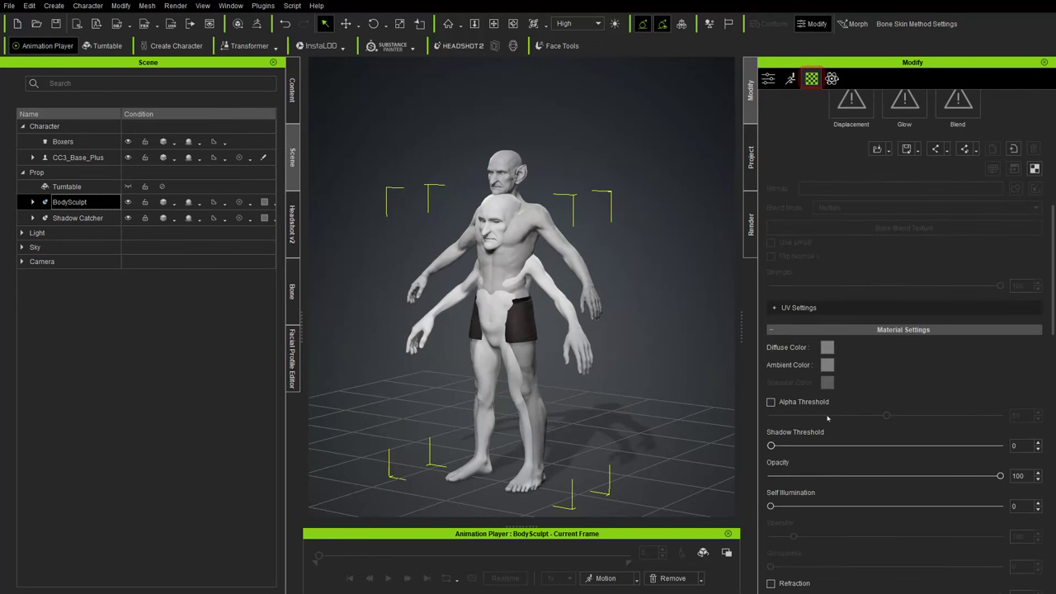
scroll(828, 418, down, 3)
drag(1000, 345, 817, 344)
- Move the translucent BodySculpt prop backward along the Y axis so it overlaps the character's body
right_drag(512, 287, 506, 240)
key(e)
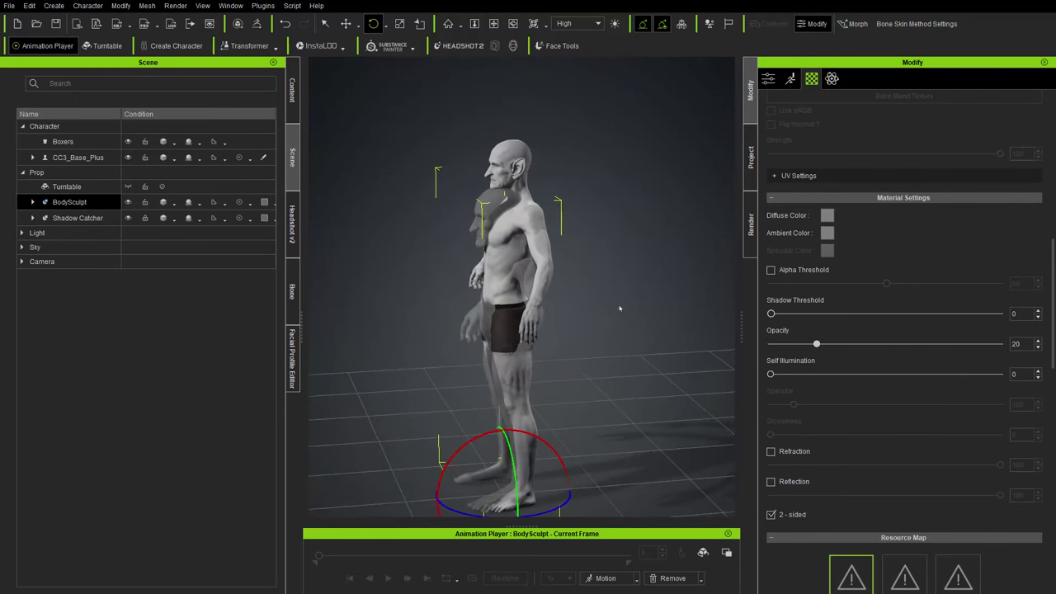
right_drag(606, 302, 606, 335)
key(w)
middle_drag(607, 335, 594, 281)
right_drag(594, 281, 576, 303)
drag(568, 408, 578, 407)
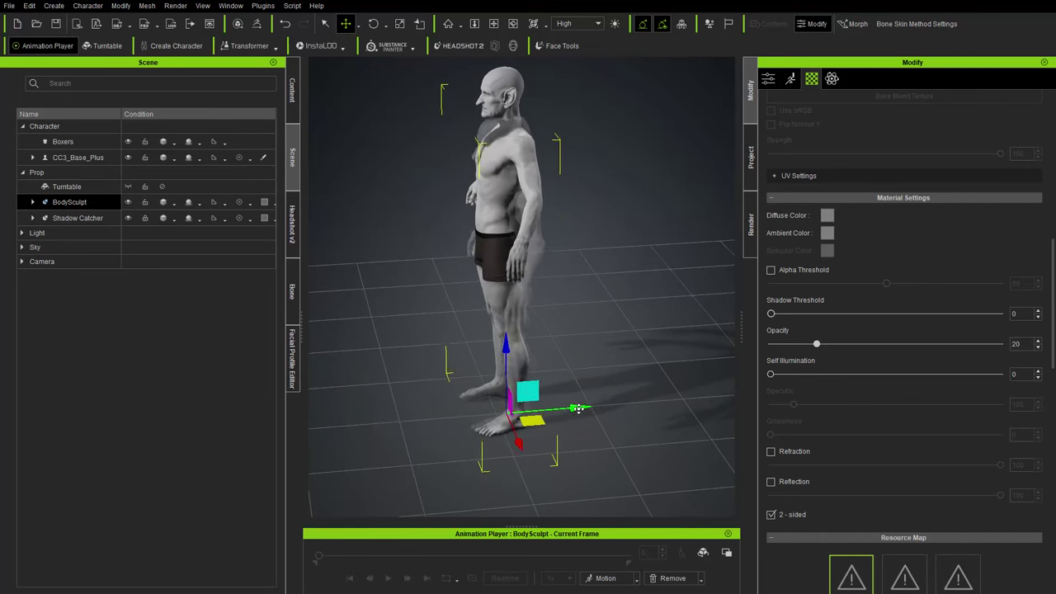
right_drag(456, 338, 554, 291)
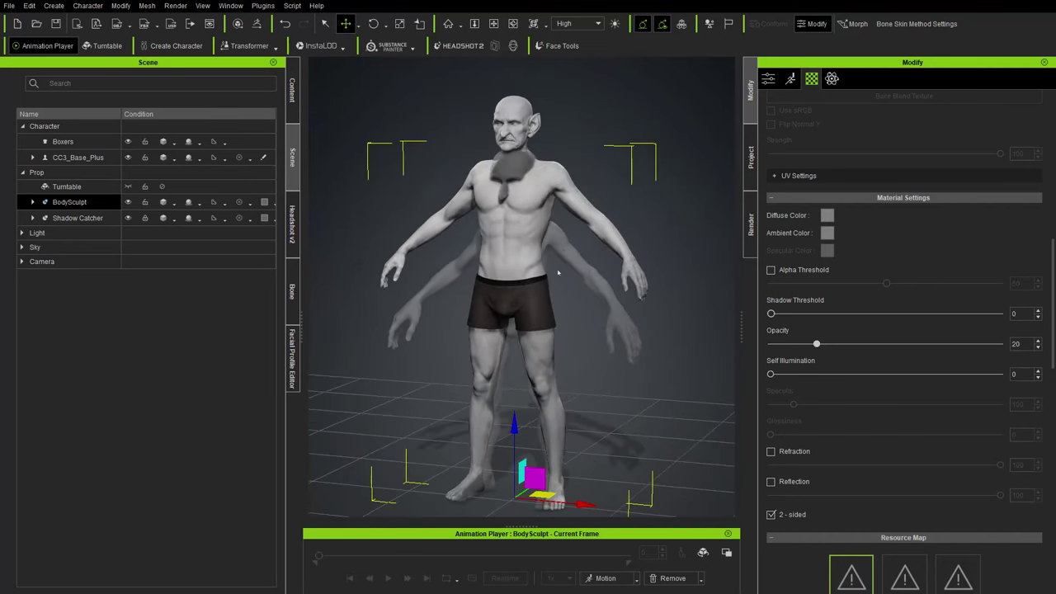
- Find the body scale morphs of the CC3_Base_Plus character and set Character Scale A to -23
click(82, 158)
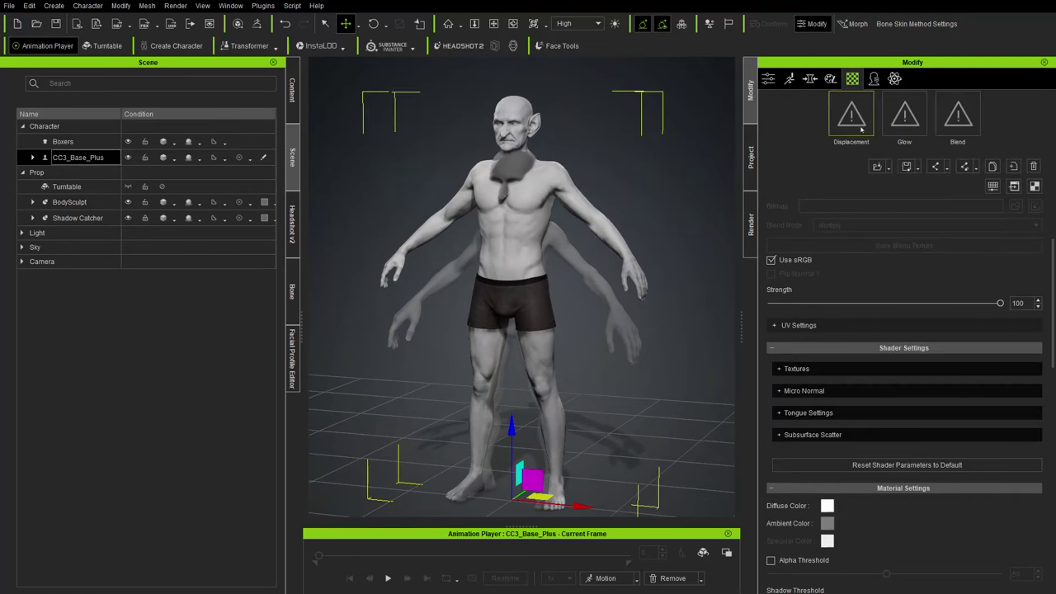
click(809, 78)
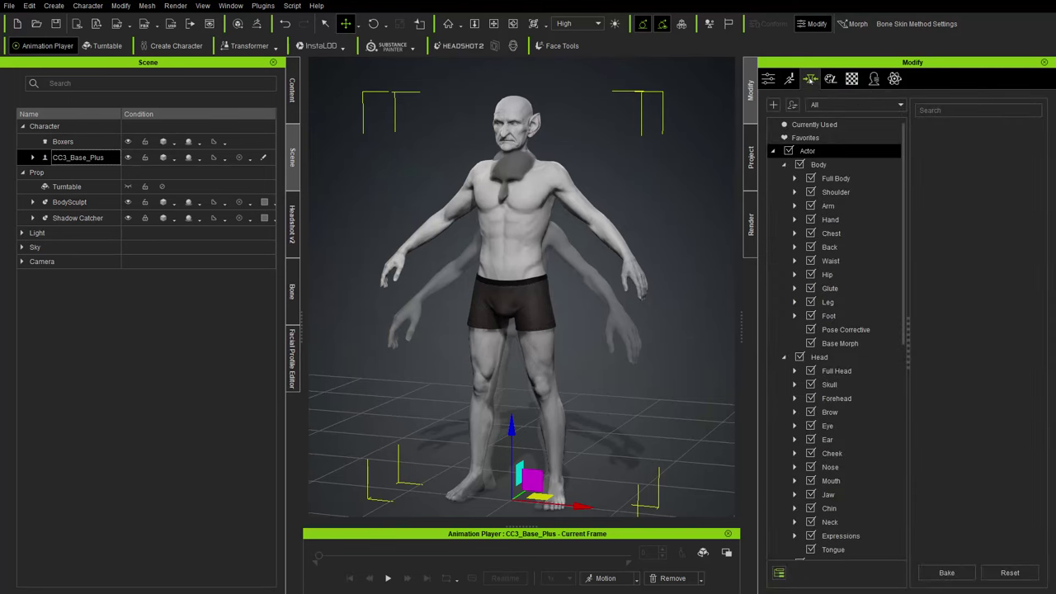
click(835, 164)
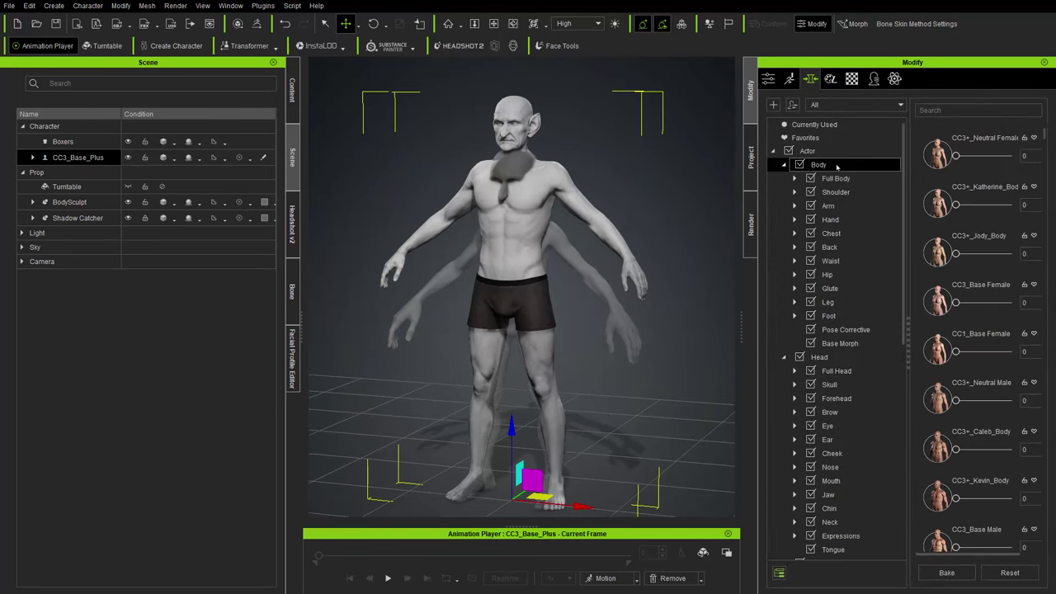
click(958, 109)
text(sca)
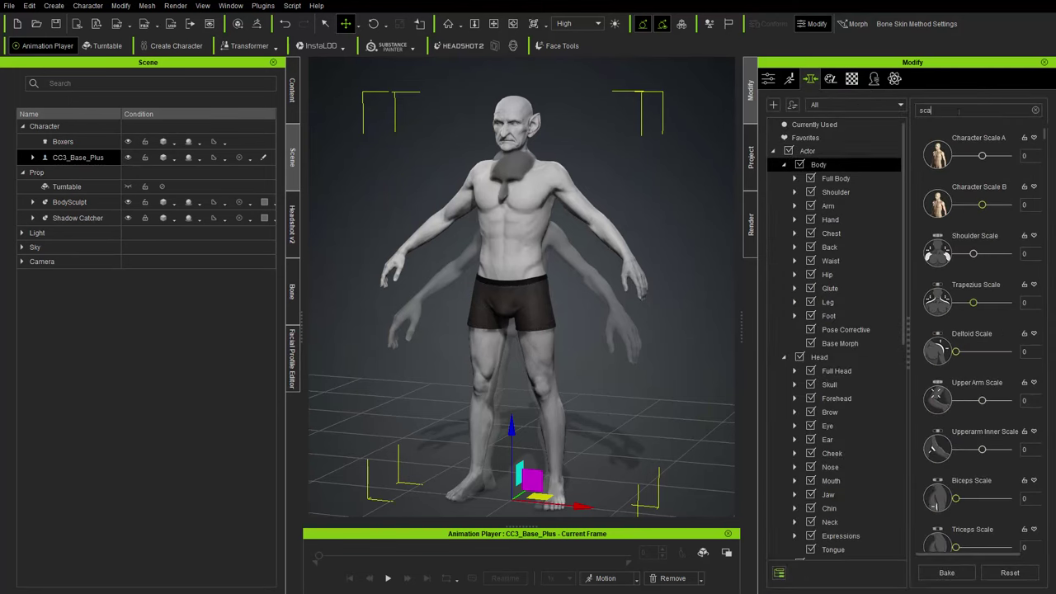
drag(981, 156, 976, 156)
middle_drag(544, 306, 534, 218)
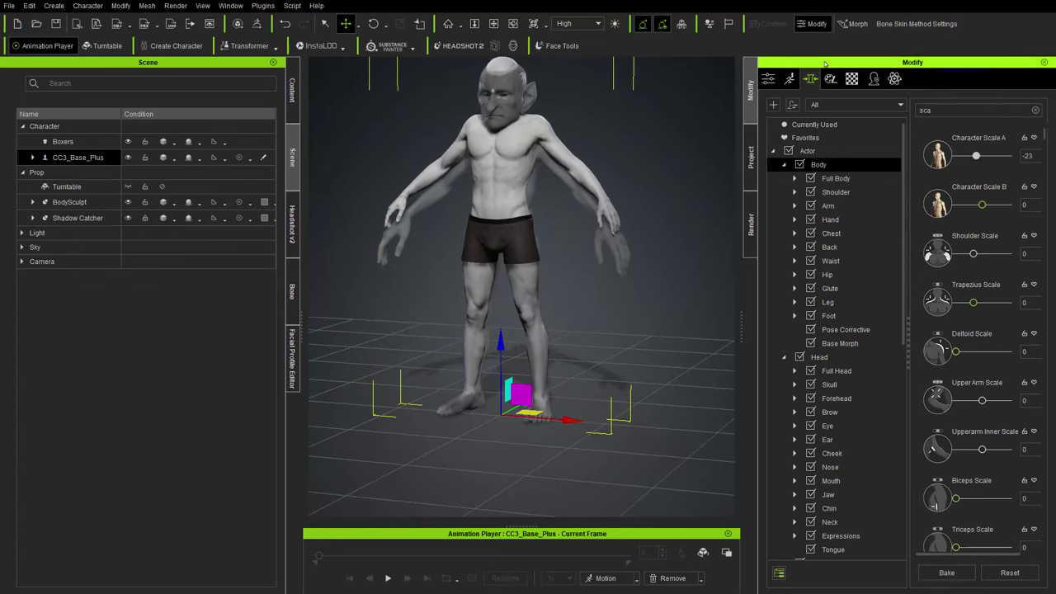
- Turn on direct morph editing and shrink the character's full body further, to a Character Scale A of -27
click(856, 30)
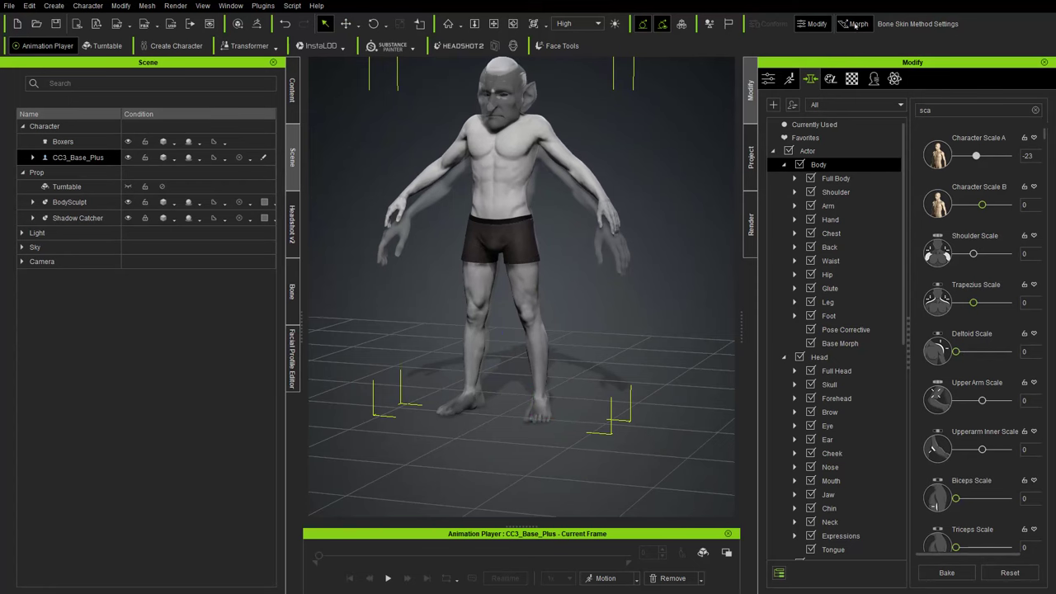
scroll(577, 272, up, 5)
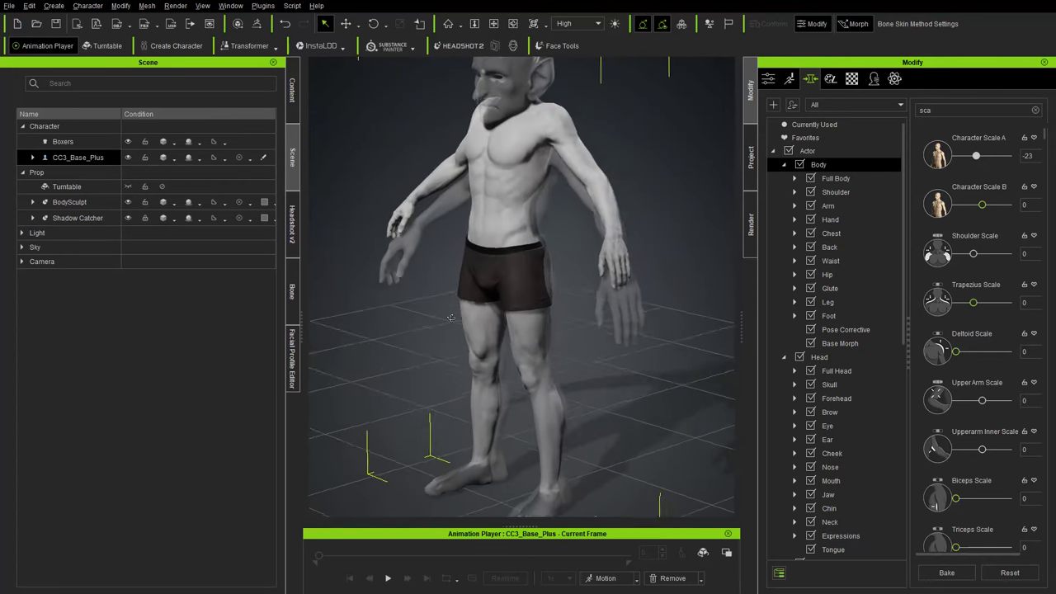
click(554, 425)
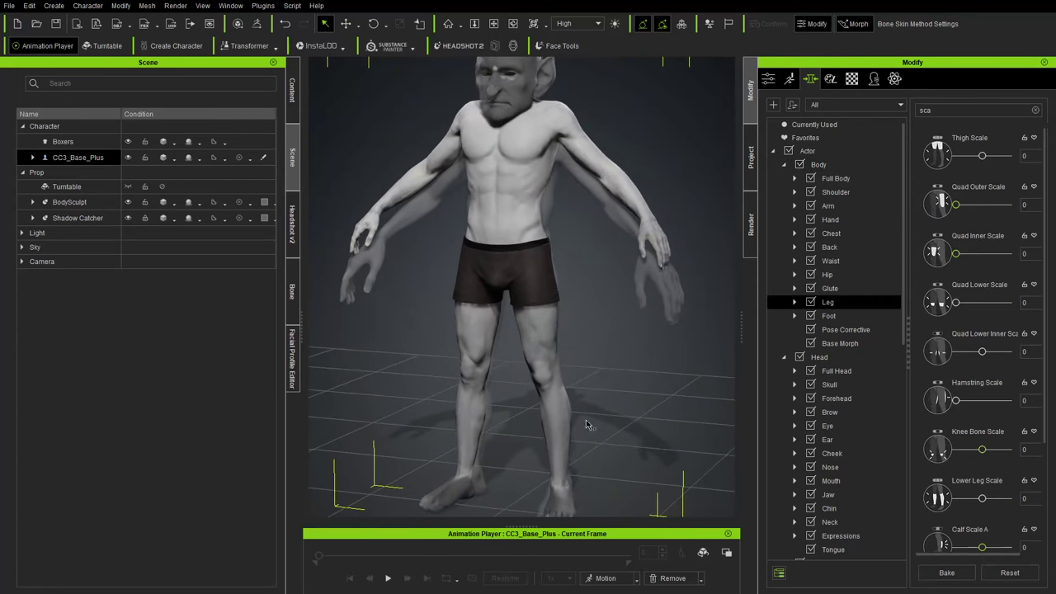
scroll(574, 432, up, 3)
scroll(529, 378, up, 2)
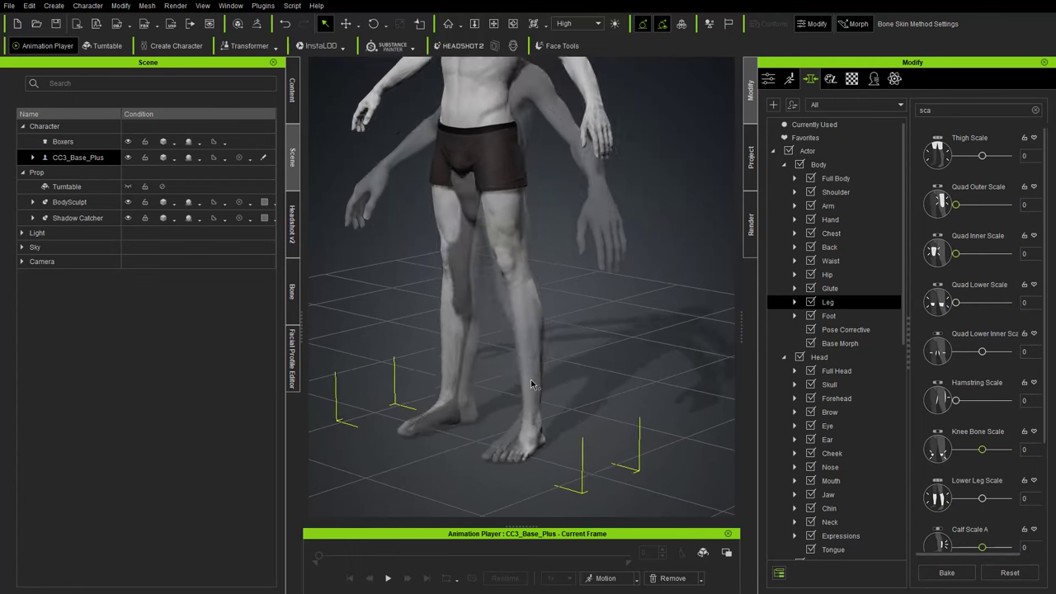
right_drag(629, 398, 555, 299)
middle_drag(555, 299, 535, 360)
mouse_move(486, 345)
mouse_down()
mouse_move(485, 336)
mouse_move(486, 347)
mouse_up()
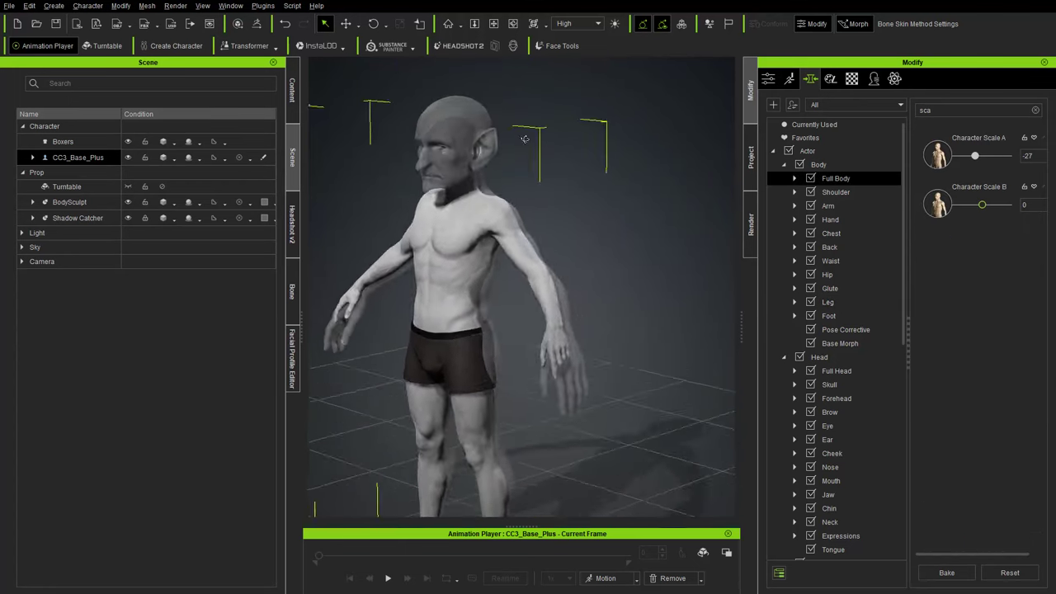
- Compare the character's head with the overlaid BodySculpt head from the side and three-quarter angles
right_drag(525, 139, 451, 136)
click(450, 134)
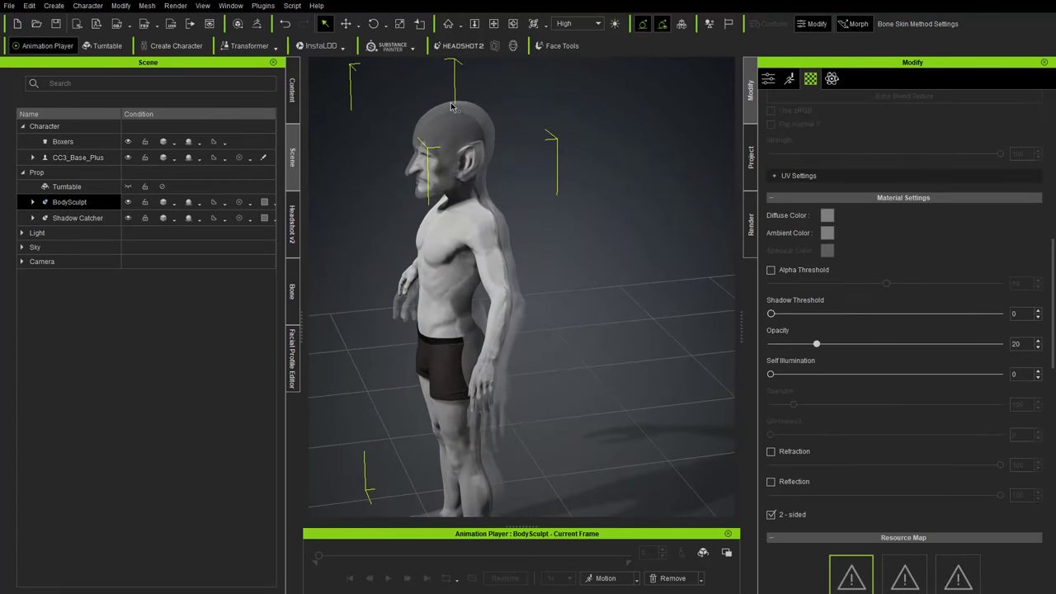
right_drag(452, 93, 529, 206)
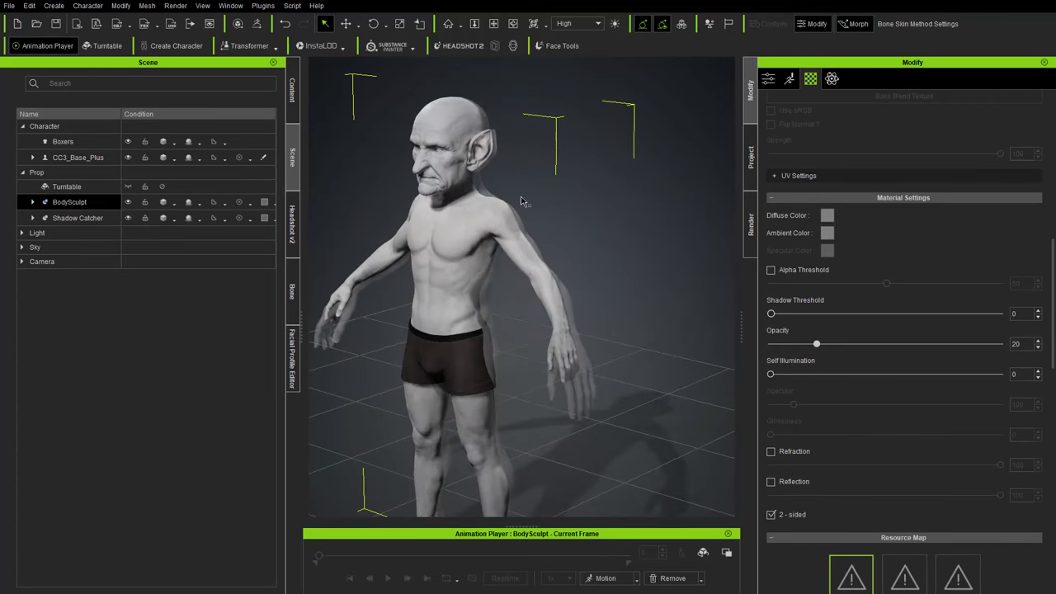
right_drag(639, 231, 612, 229)
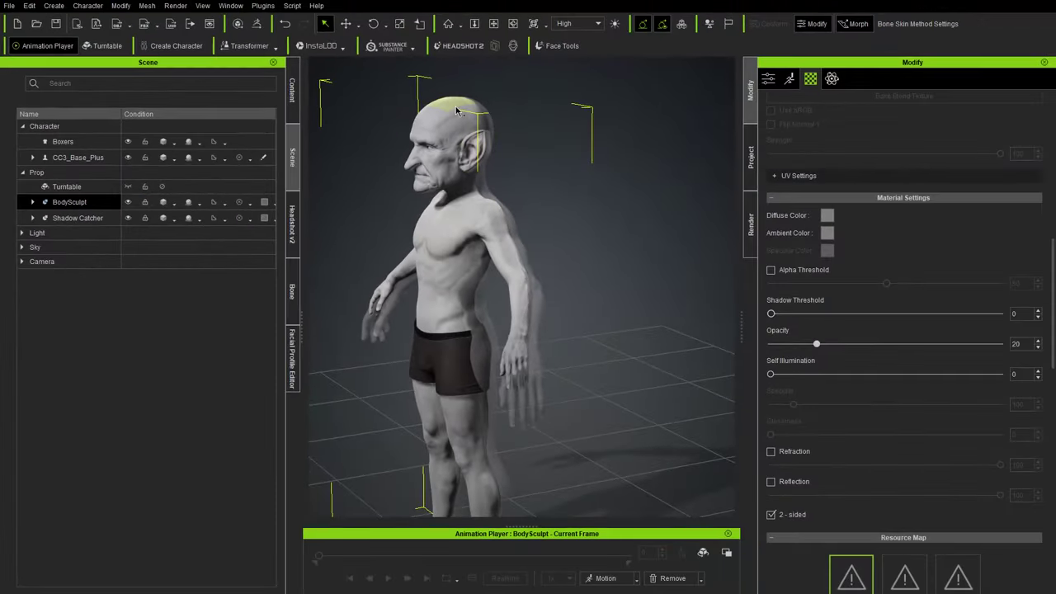
click(675, 118)
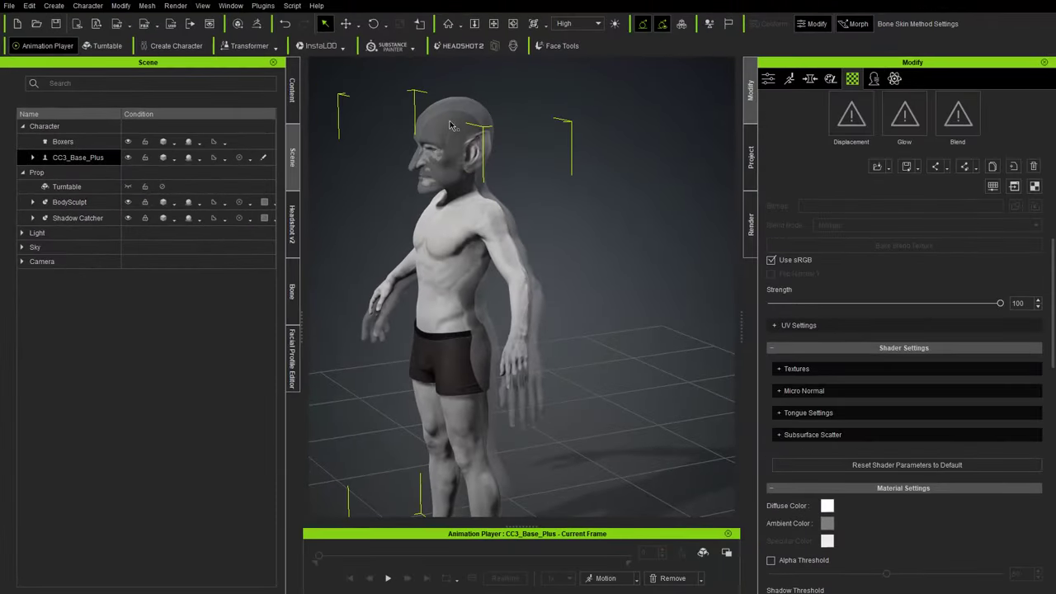
alt+drag(469, 139, 447, 184)
alt+right_drag(546, 239, 546, 251)
alt+drag(547, 251, 615, 285)
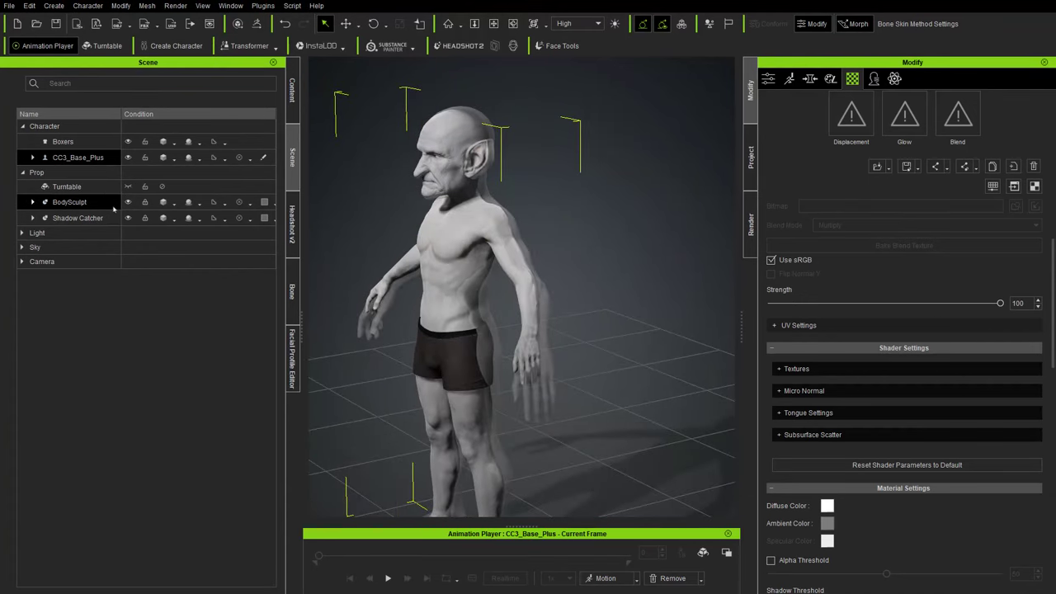
- Nudge the BodySculpt prop slightly forward along the Y axis to line it up with the scaled character
click(147, 204)
alt+right_drag(437, 278, 448, 307)
alt+drag(448, 306, 475, 266)
right_drag(475, 265, 516, 262)
key(e)
key(w)
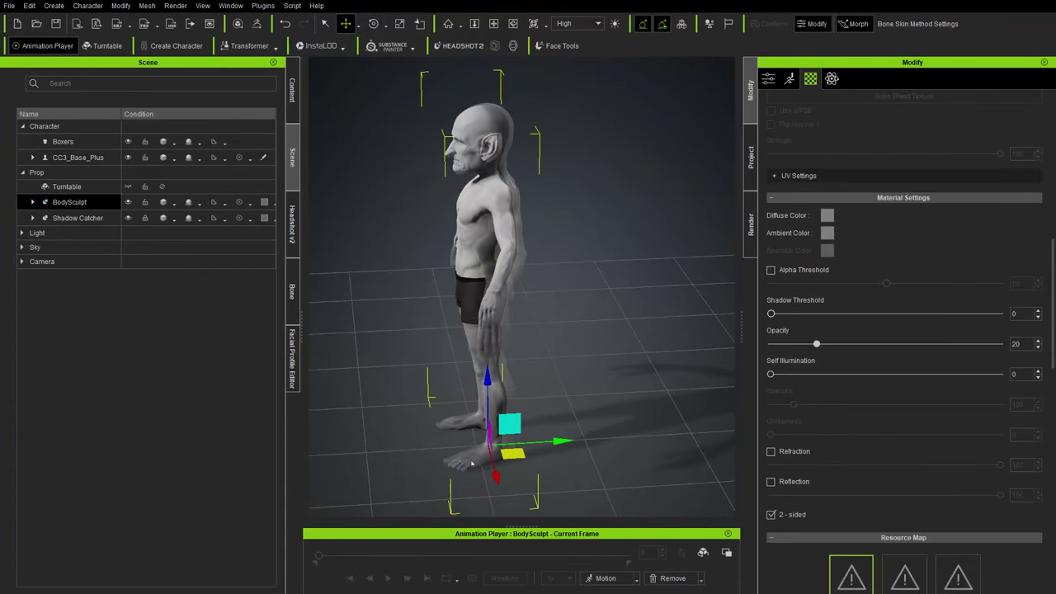
drag(559, 441, 554, 440)
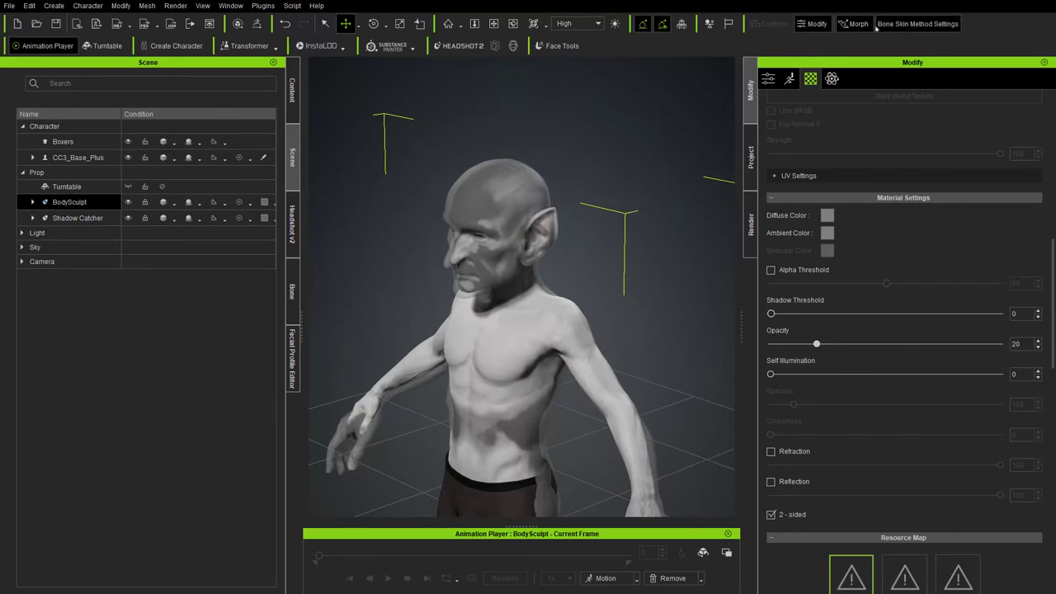
- Increase the character's Head Scale morph to 100 and on beyond it to match the BodySculpt head
click(495, 189)
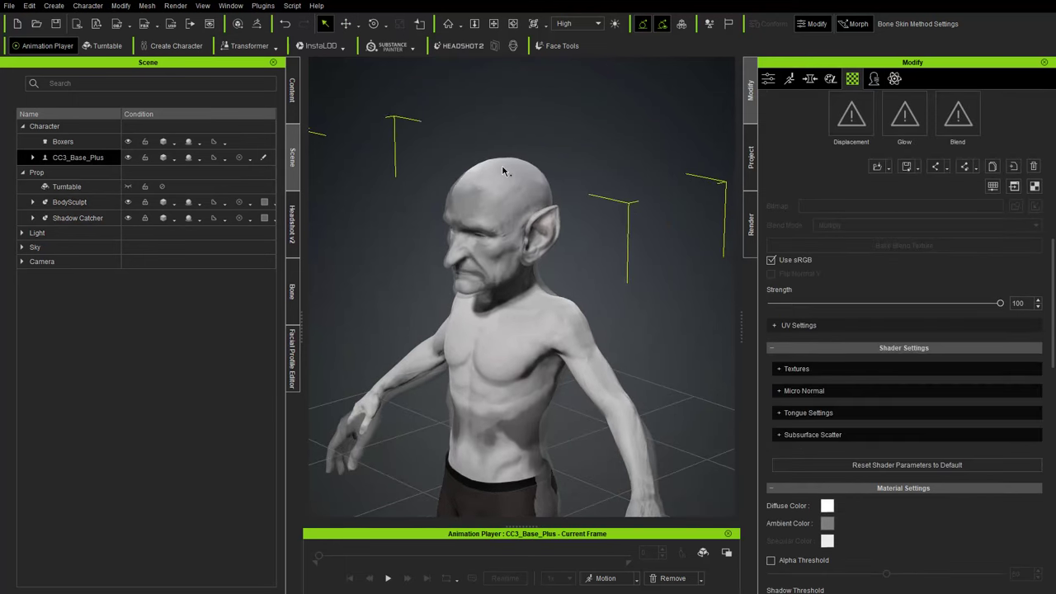
click(810, 78)
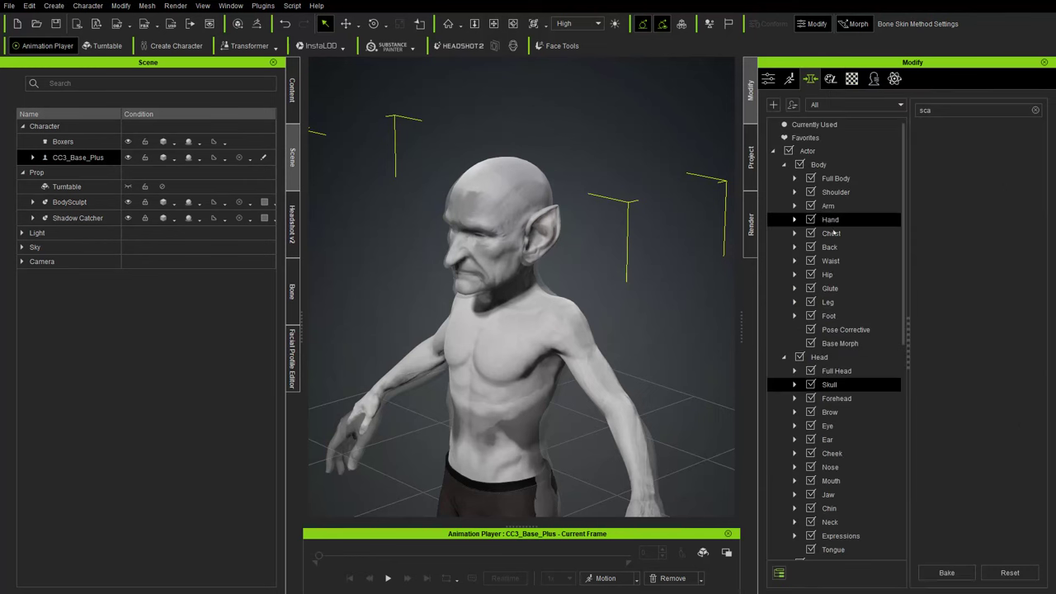
click(824, 373)
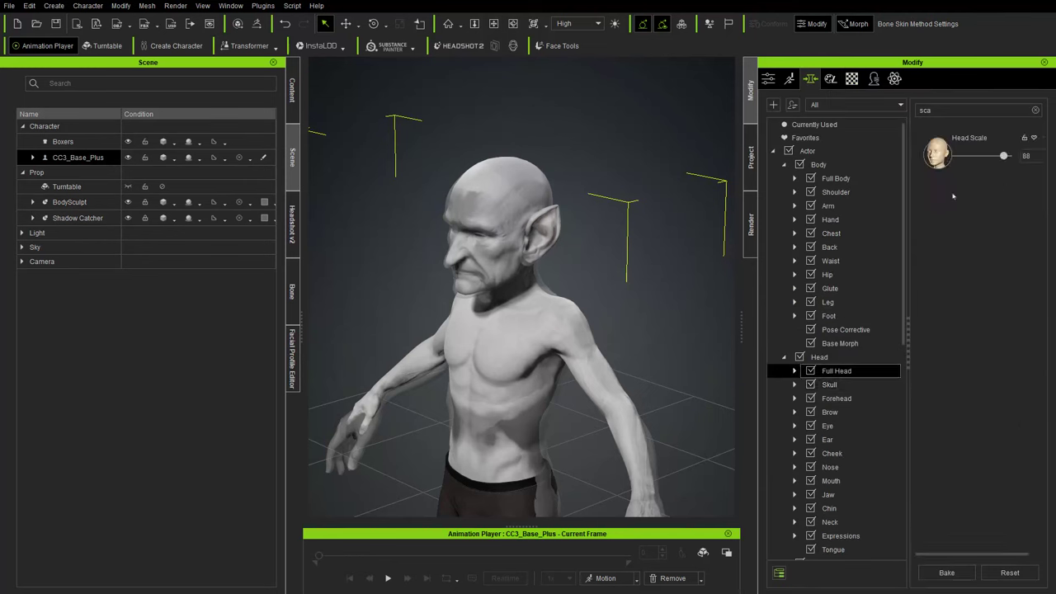
drag(1004, 156, 1032, 159)
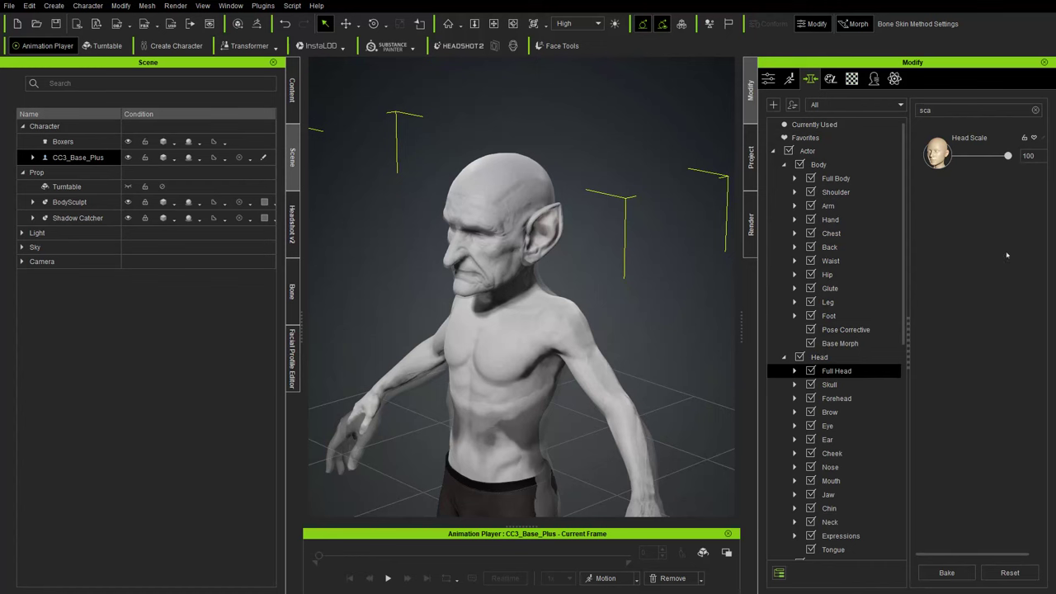
right_drag(536, 194, 479, 171)
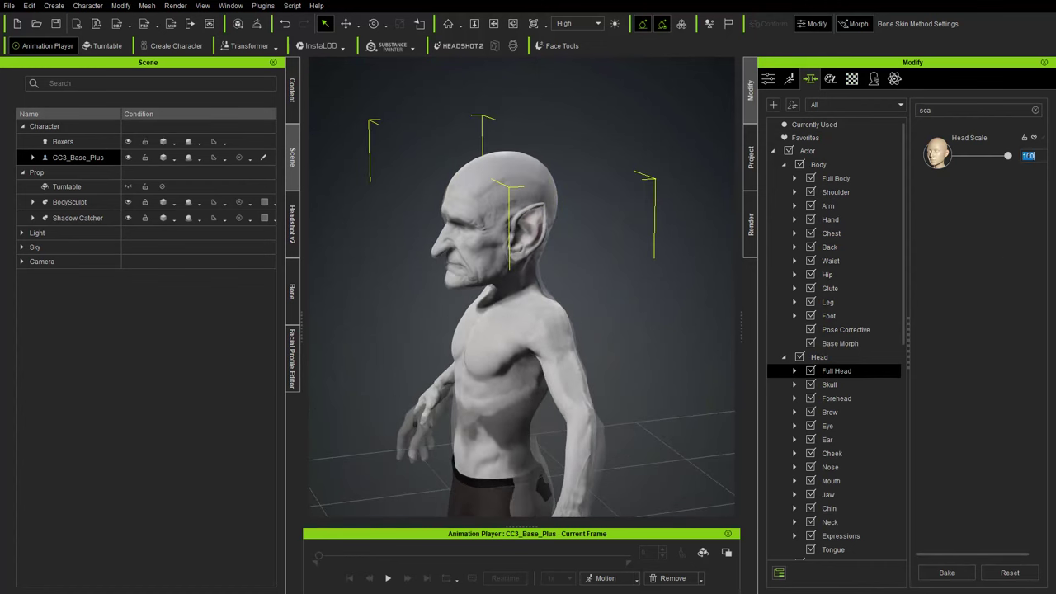
key(Return)
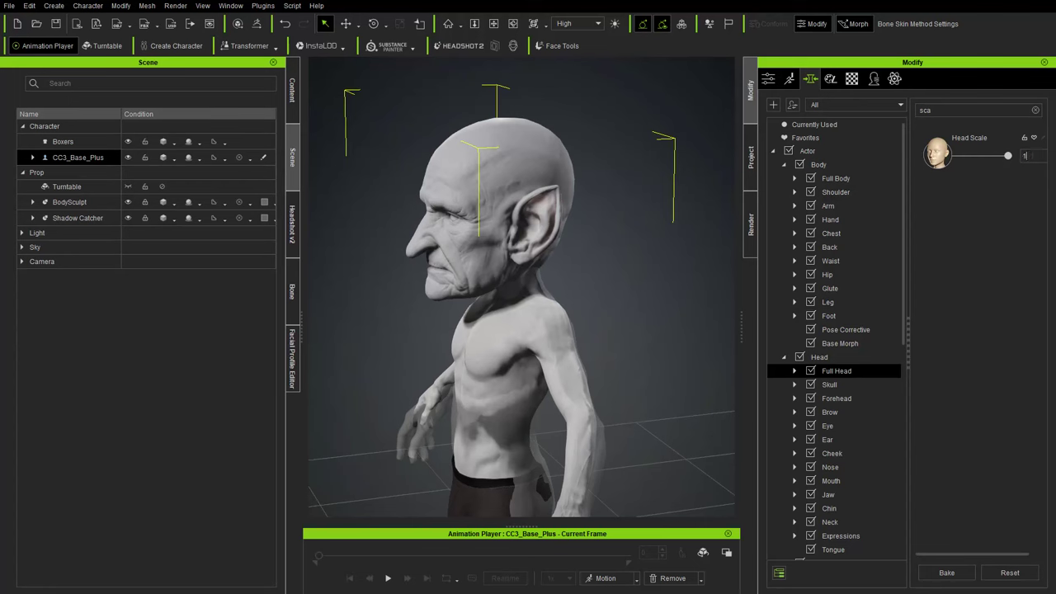
key(Return)
- Enlarge the character's hands and set the Foot Scale to 77 to match the BodySculpt overlay
right_drag(566, 236, 617, 249)
click(613, 246)
middle_drag(564, 351, 590, 120)
right_drag(590, 119, 495, 140)
click(500, 381)
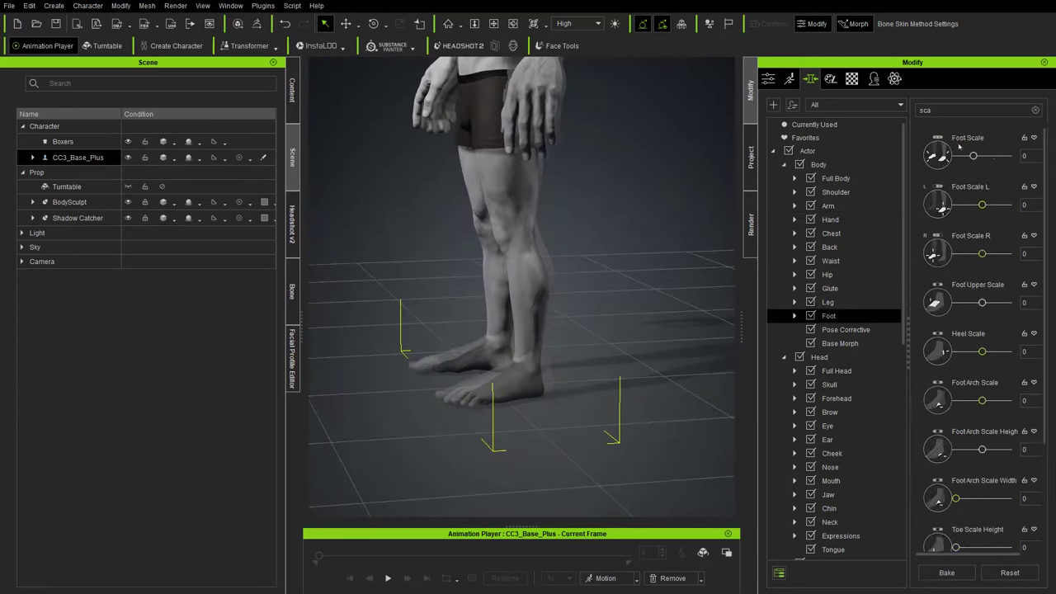
drag(979, 155, 1000, 156)
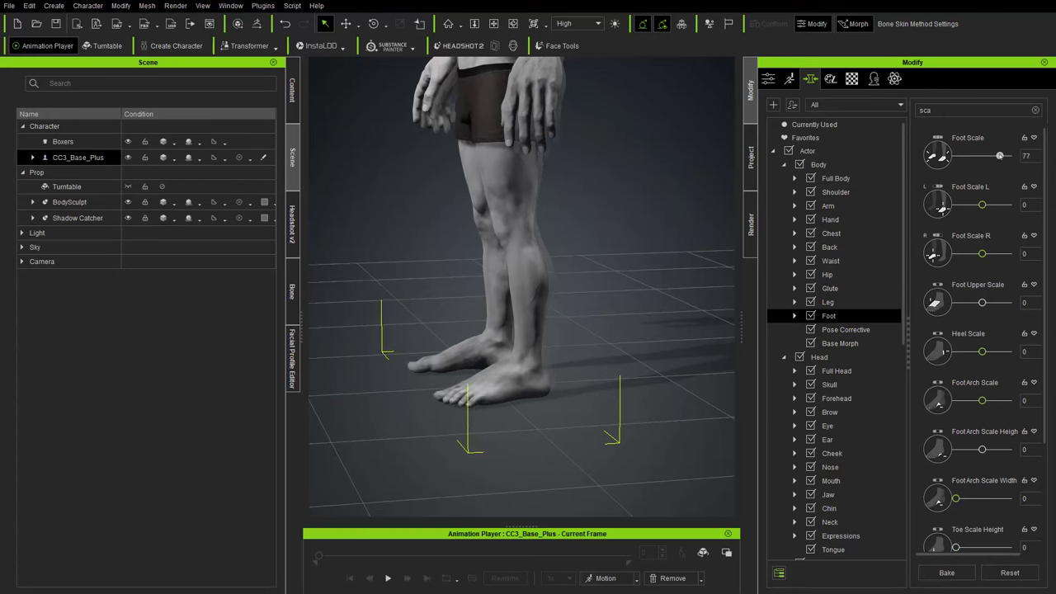
- Examine the resized character against the BodySculpt overlay from the front, side and three-quarter angles
middle_drag(570, 108, 528, 338)
scroll(498, 302, down, 2)
right_drag(498, 302, 515, 227)
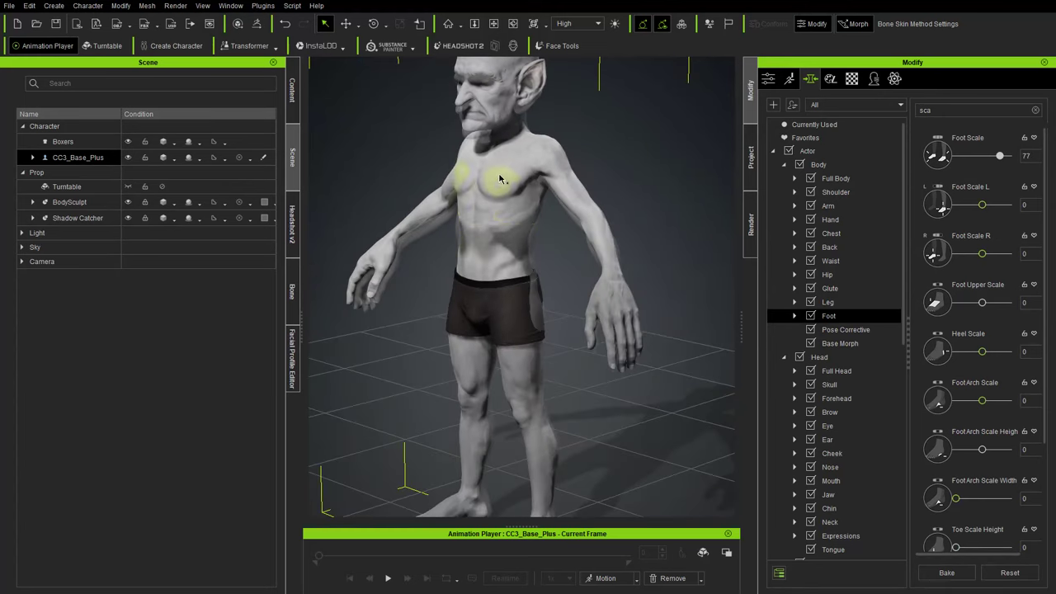
right_drag(508, 166, 648, 201)
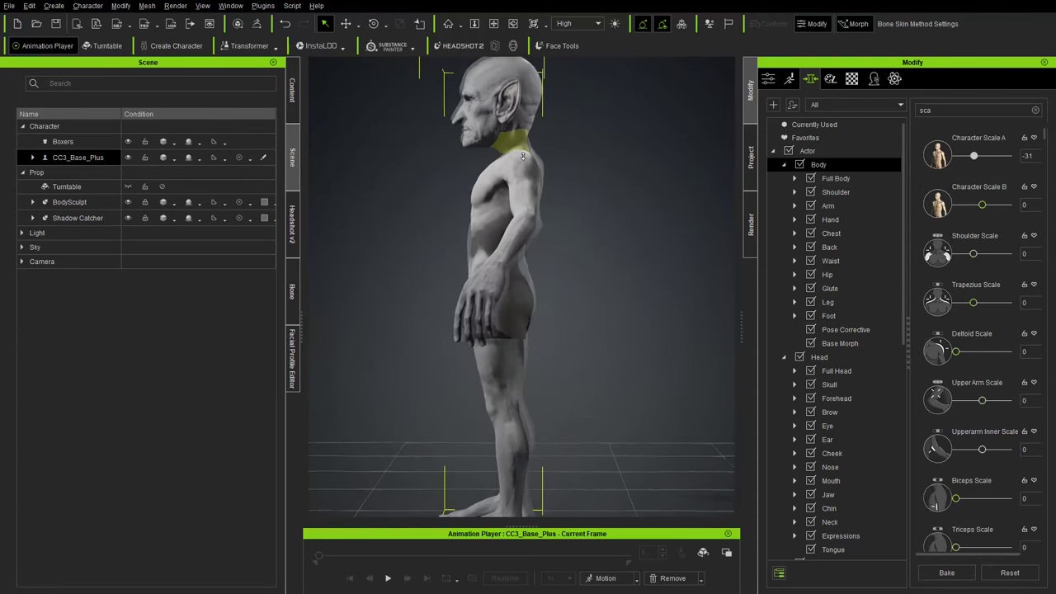
right_drag(512, 142, 521, 193)
right_drag(418, 245, 572, 249)
right_drag(528, 219, 582, 221)
right_drag(523, 195, 508, 214)
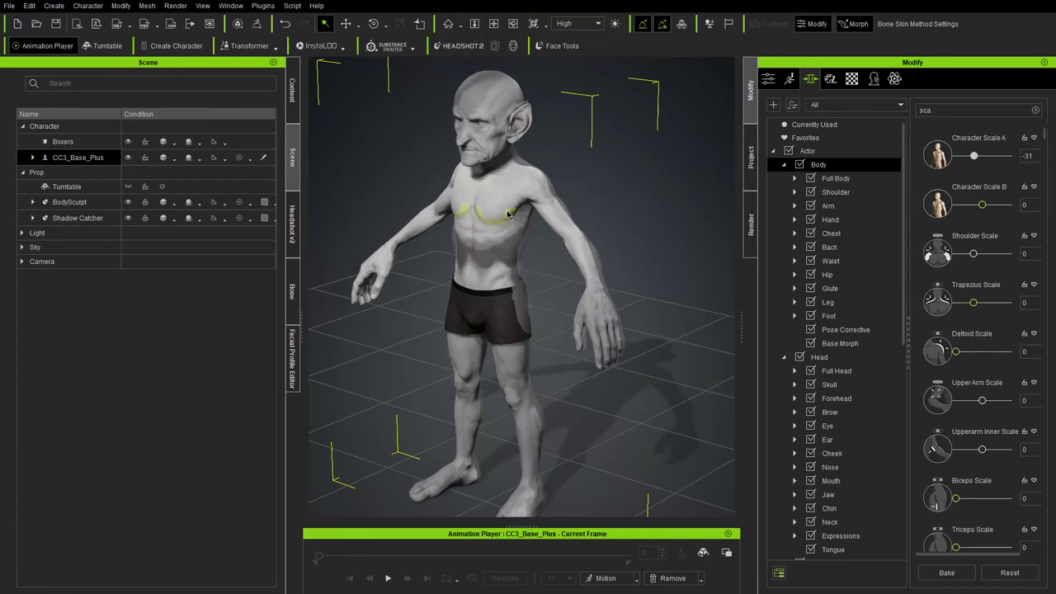
right_drag(479, 247, 589, 217)
middle_drag(502, 225, 545, 206)
right_drag(544, 205, 482, 201)
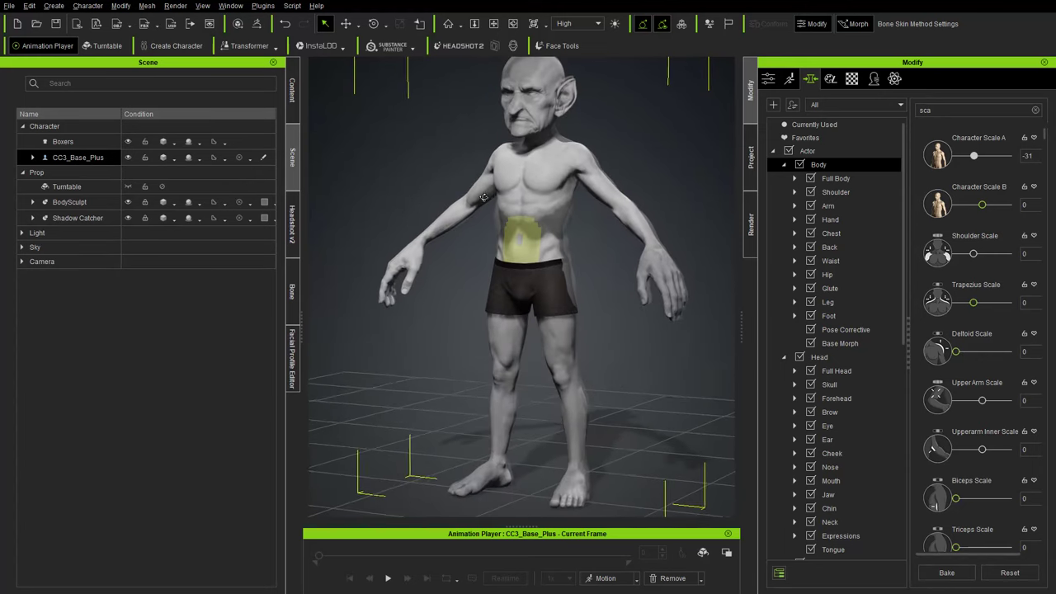
- Select the BodySculpt prop
click(66, 202)
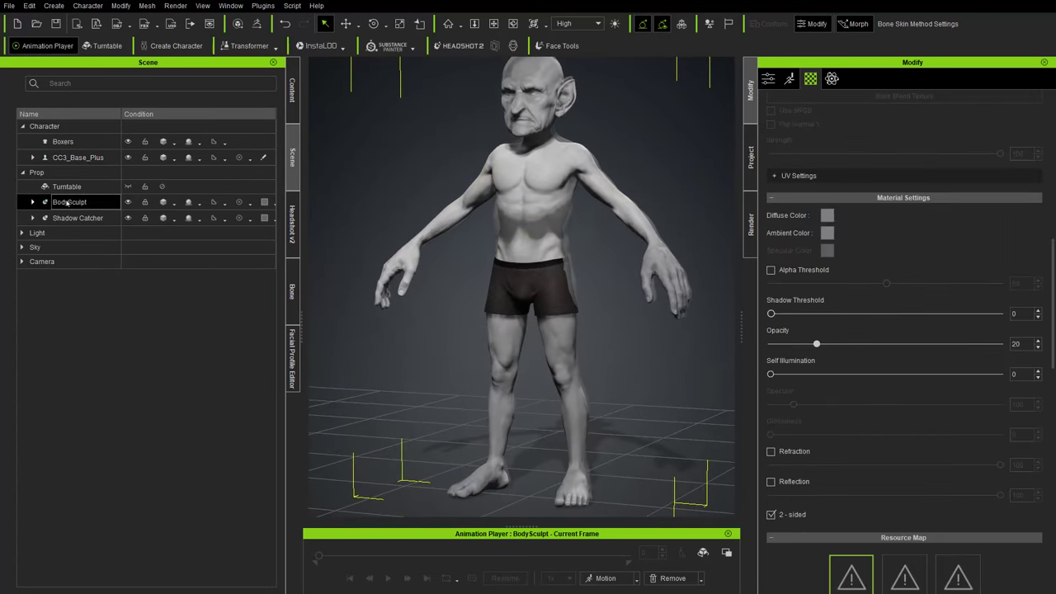
- Delete the BodySculpt prop and preview the character with the male Walk_M motion, stopping playback partway
key(Delete)
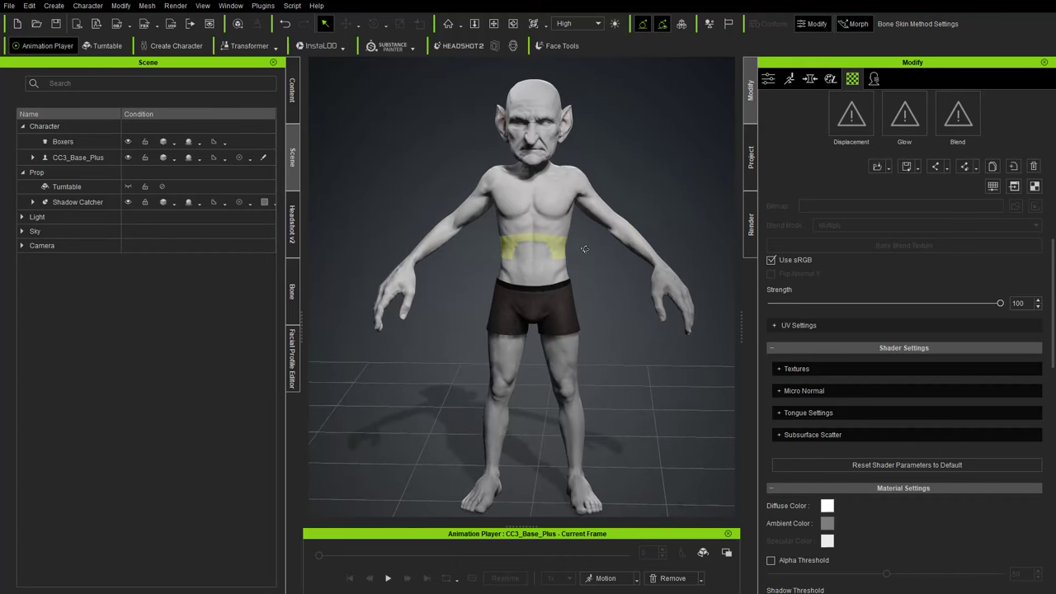
click(606, 577)
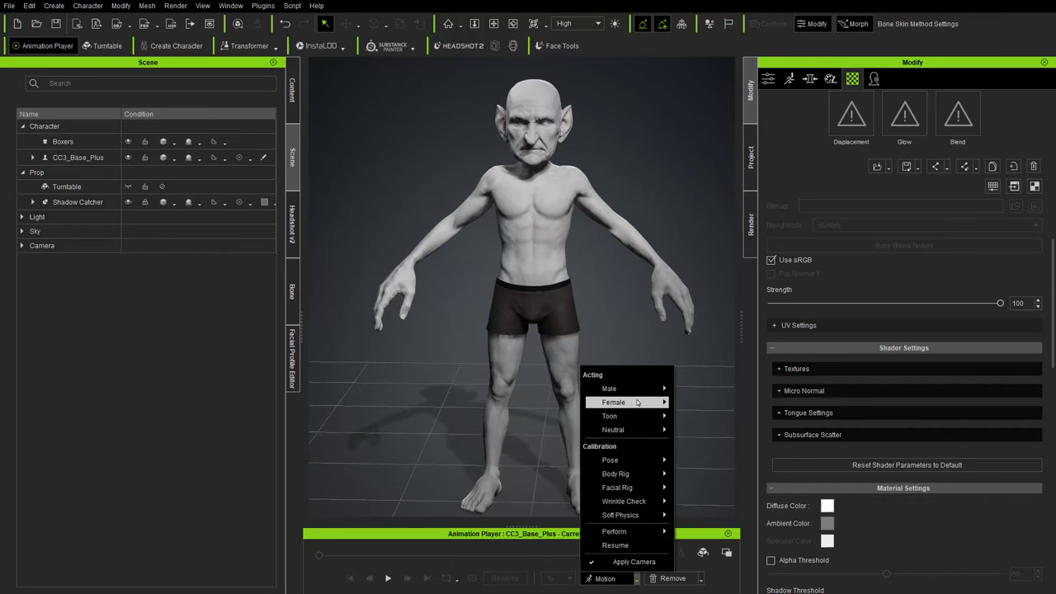
mouse_move(614, 388)
click(694, 430)
click(388, 578)
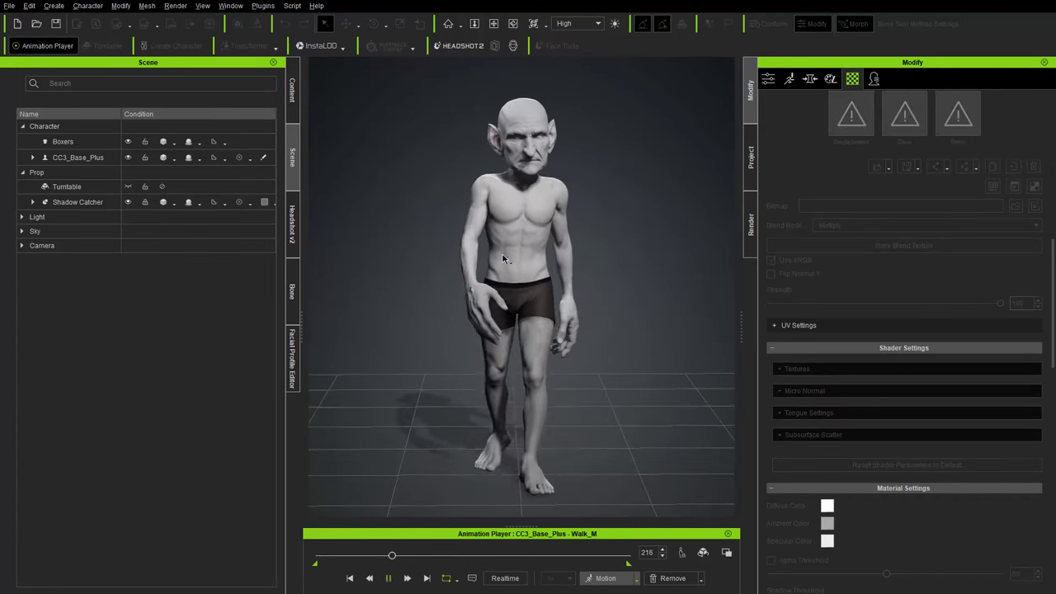
key(space)
- Put the character into the A-Pose calibration pose
click(612, 579)
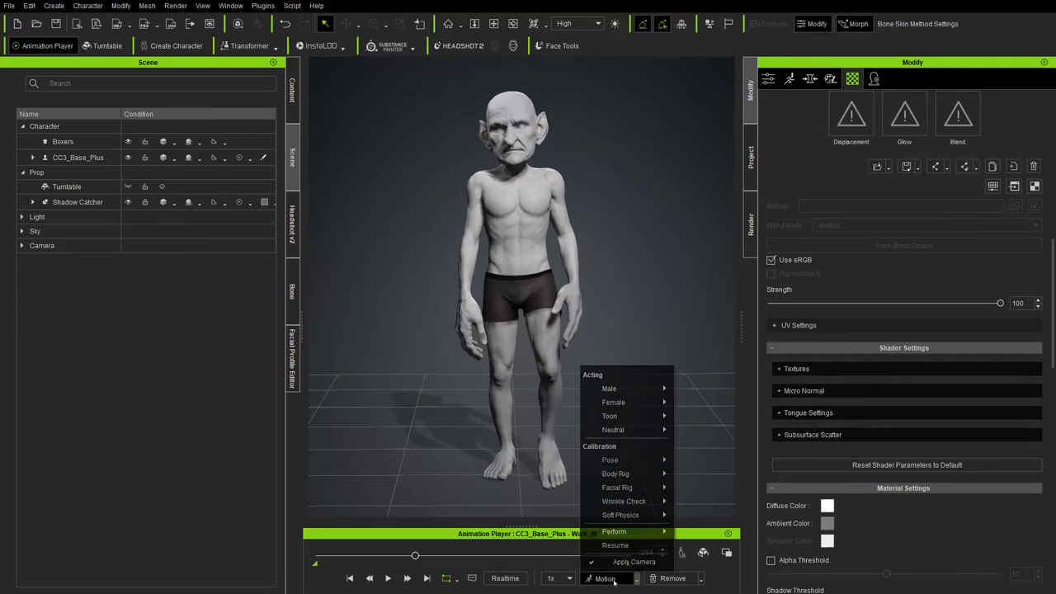
mouse_move(634, 464)
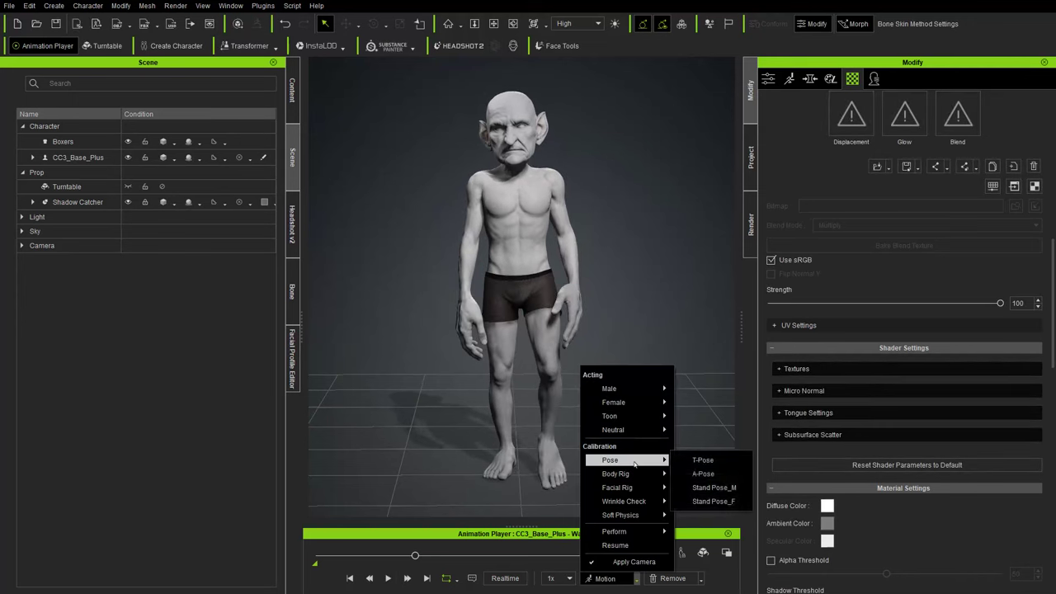
click(703, 473)
- Open the content library and examine the character's head and upper body from several angles
click(291, 85)
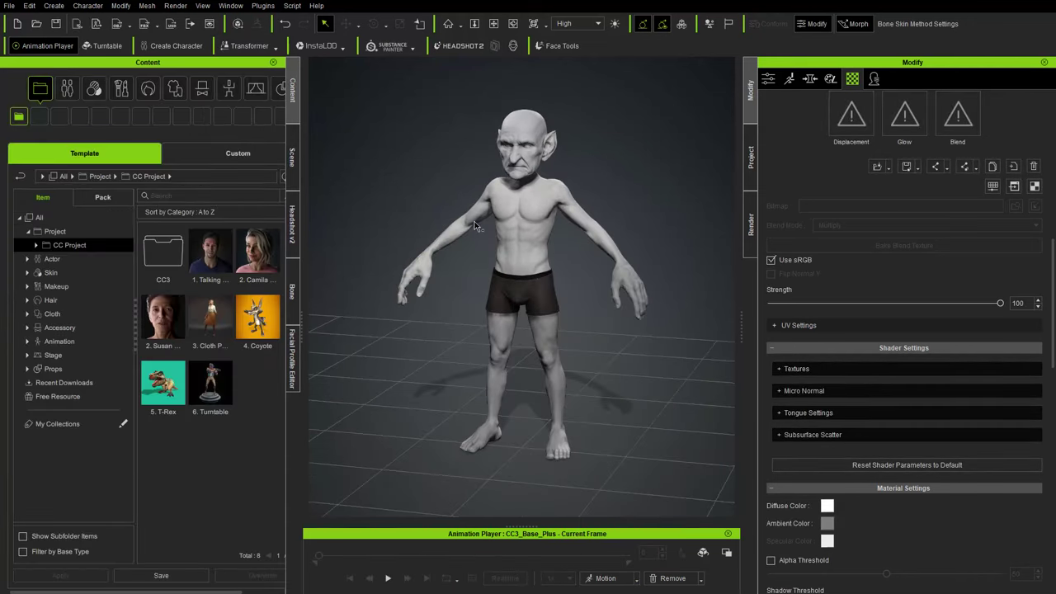
scroll(575, 244, up, 2)
right_drag(575, 244, 530, 217)
scroll(530, 217, up, 4)
middle_drag(530, 83, 549, 162)
scroll(549, 161, up, 5)
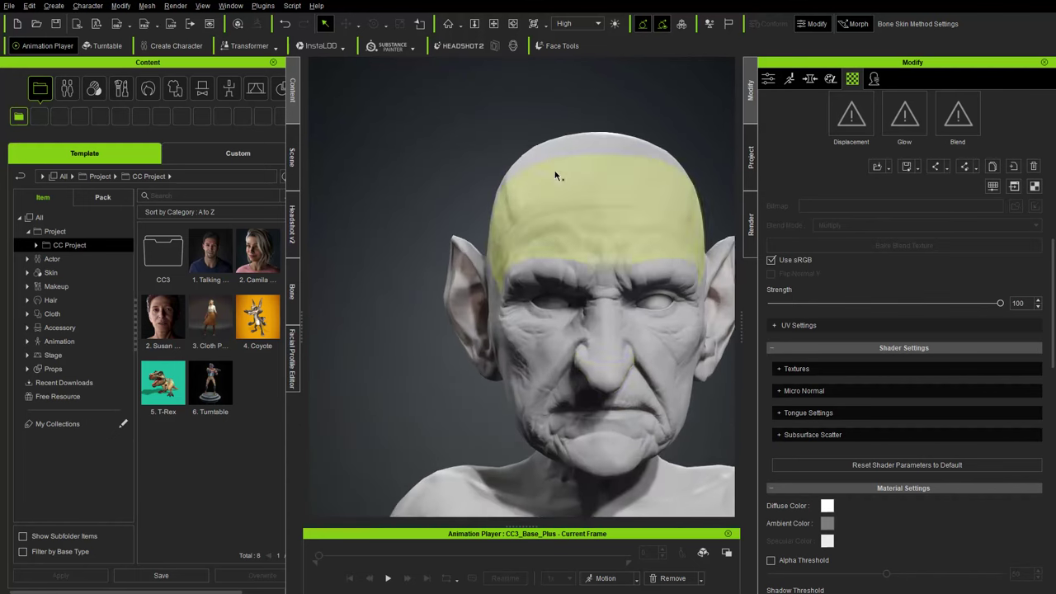
right_drag(549, 162, 320, 239)
scroll(537, 266, down, 5)
right_drag(537, 267, 651, 367)
middle_drag(652, 367, 655, 250)
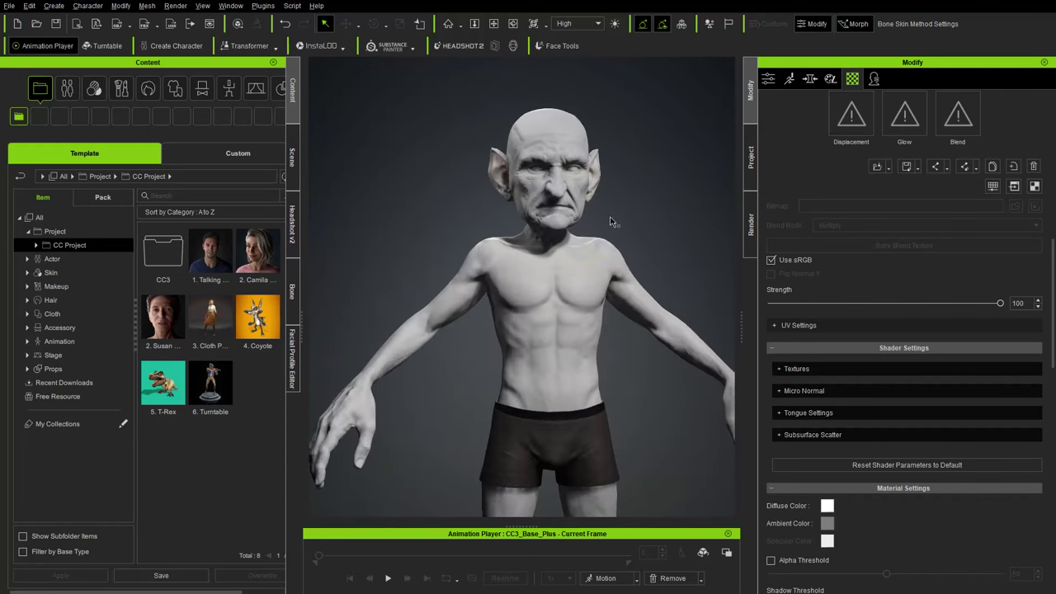
right_drag(646, 222, 610, 225)
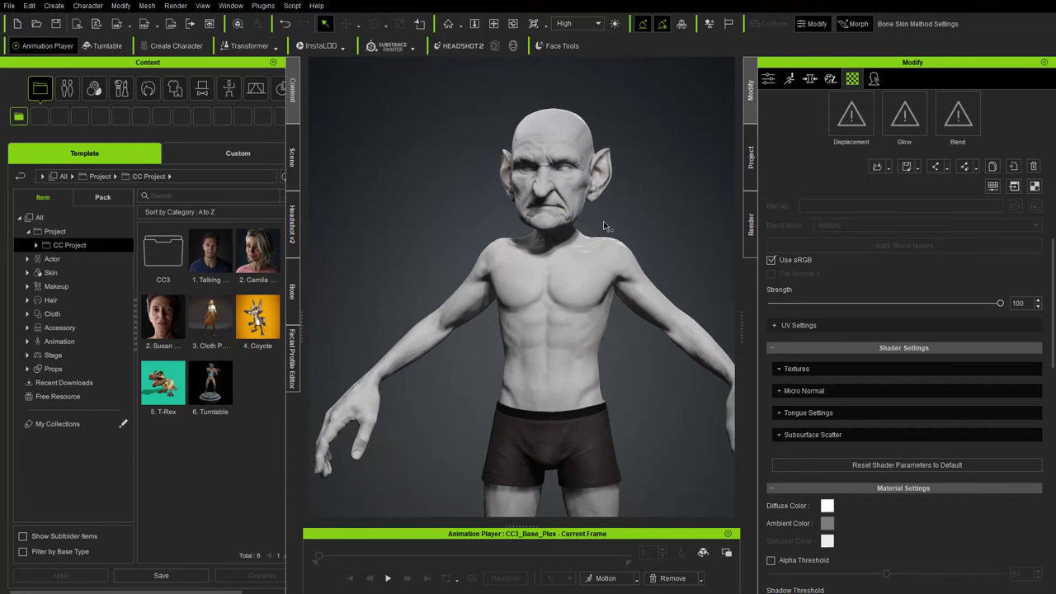
- Apply the CC4 Kevin overall skin to the character, ignoring the head normal texture and including shader textures and parameters
click(51, 272)
click(36, 286)
click(73, 300)
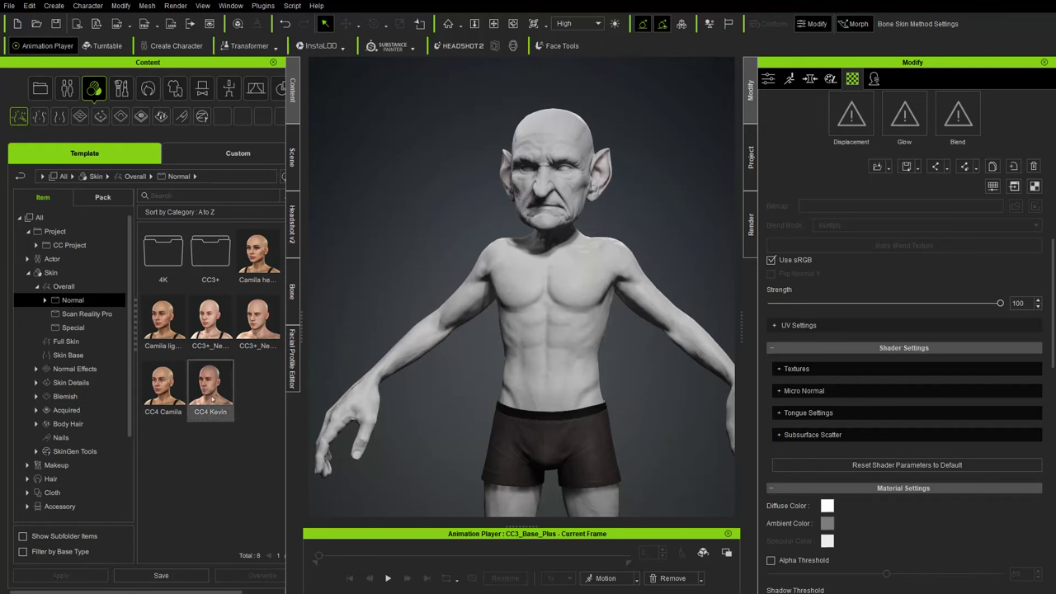
drag(214, 394, 545, 202)
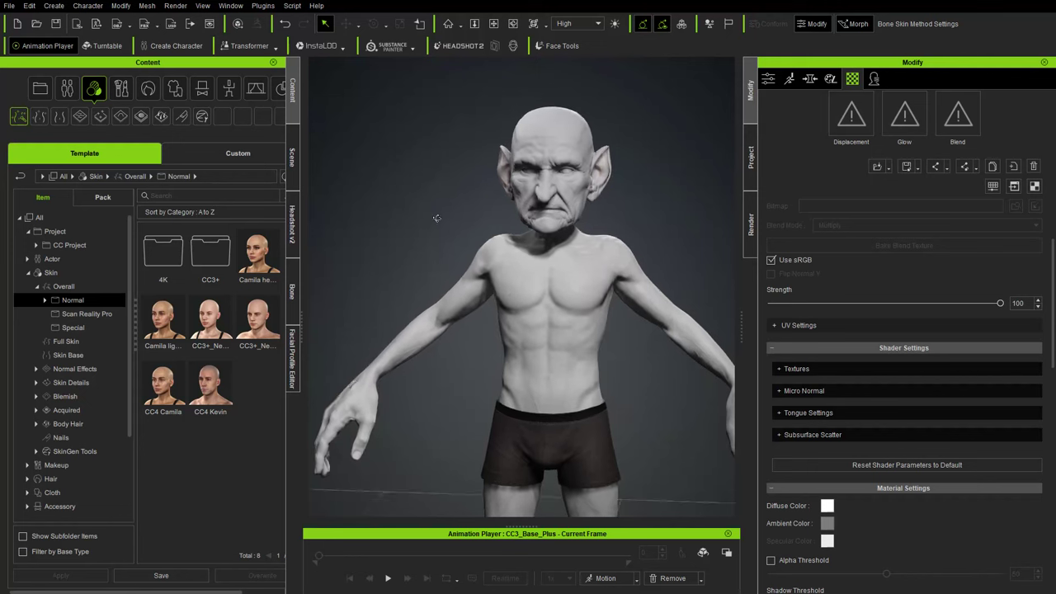
double_click(211, 386)
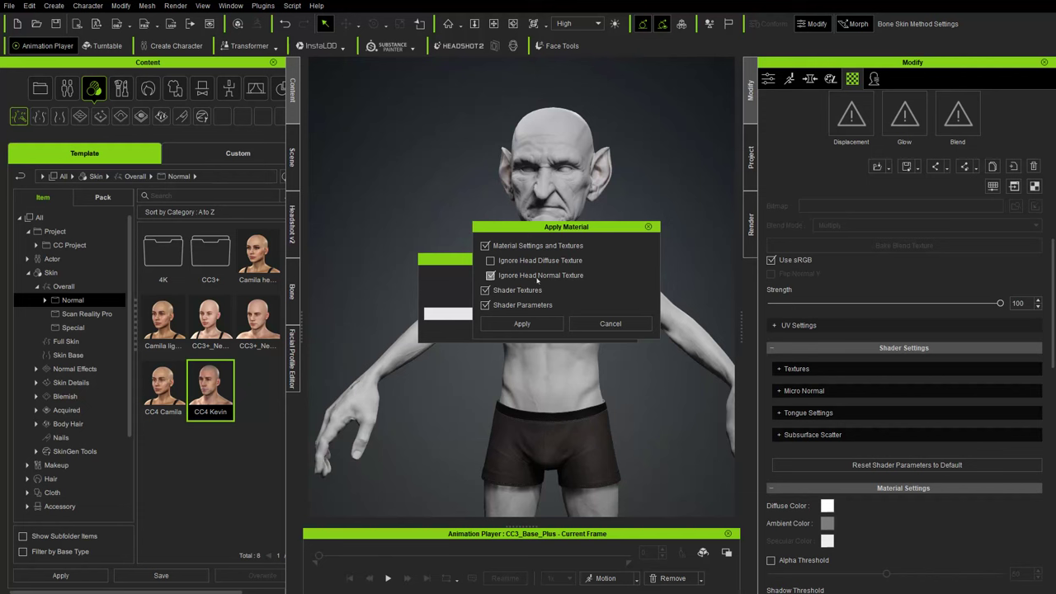
click(522, 323)
- Apply a yellowed 1 Normal teeth preset to the character, replacing the material only
mouse_move(399, 217)
right_down()
mouse_move(466, 216)
mouse_move(409, 213)
right_up()
scroll(546, 136, up, 8)
middle_drag(545, 136, 501, 400)
right_drag(501, 363, 577, 332)
scroll(518, 295, down, 5)
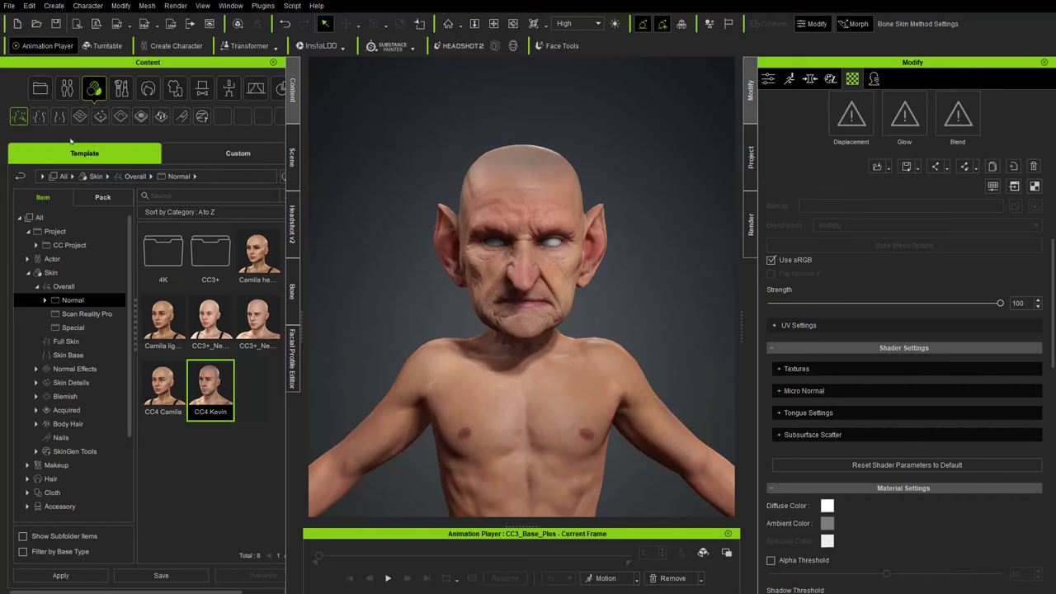
click(67, 88)
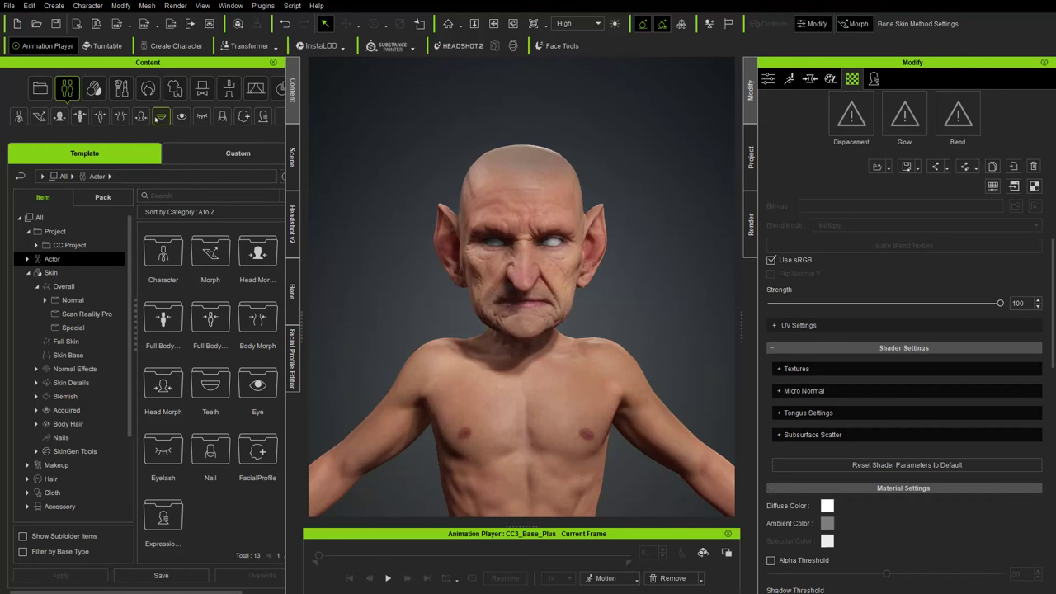
click(161, 117)
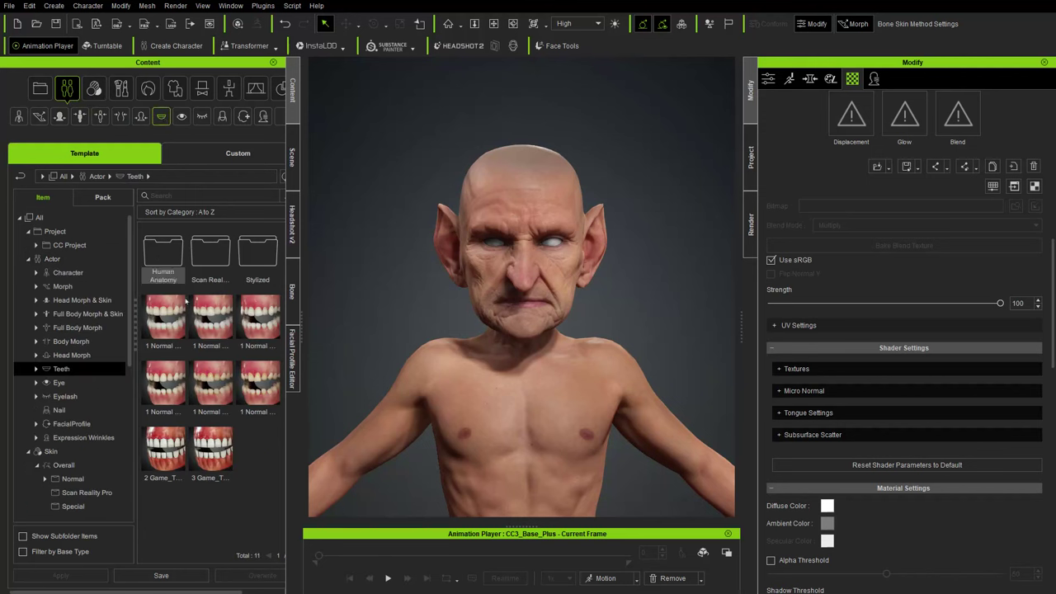
double_click(212, 378)
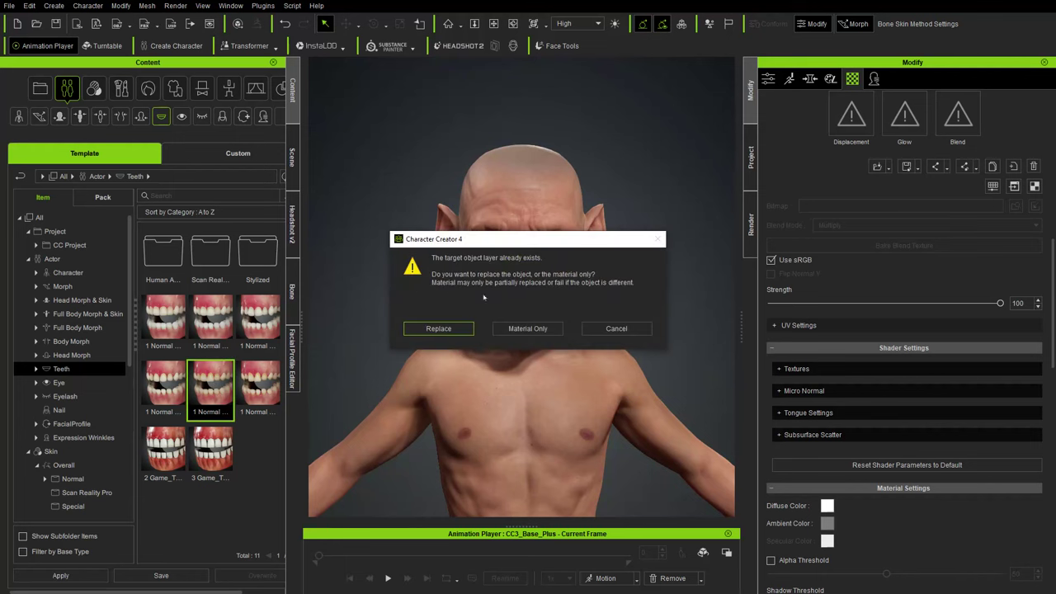
click(529, 328)
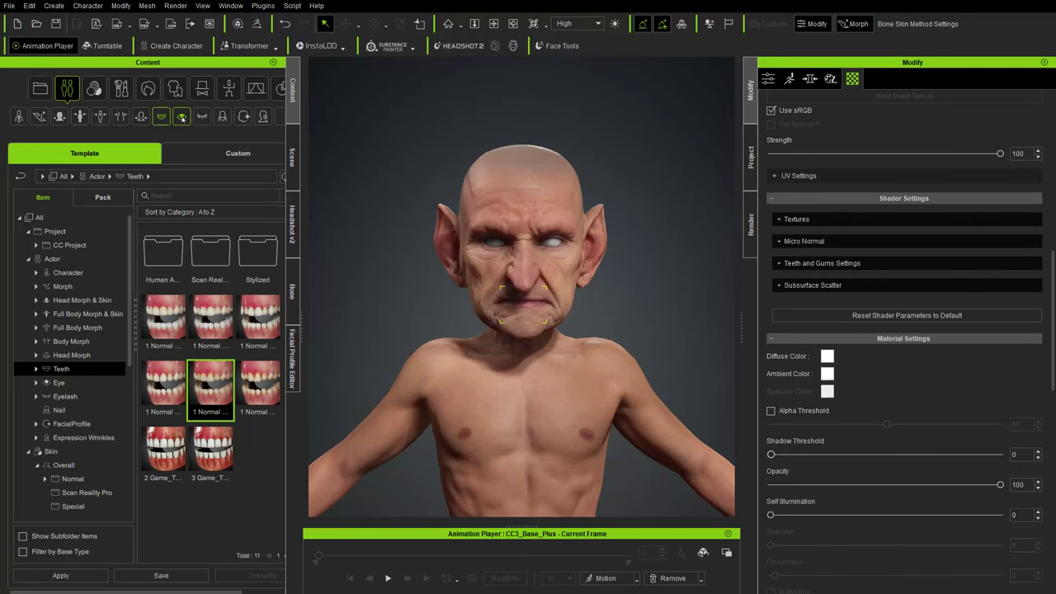
- Apply the Eyes_01 preset to the character, replacing the material only
click(182, 116)
double_click(164, 318)
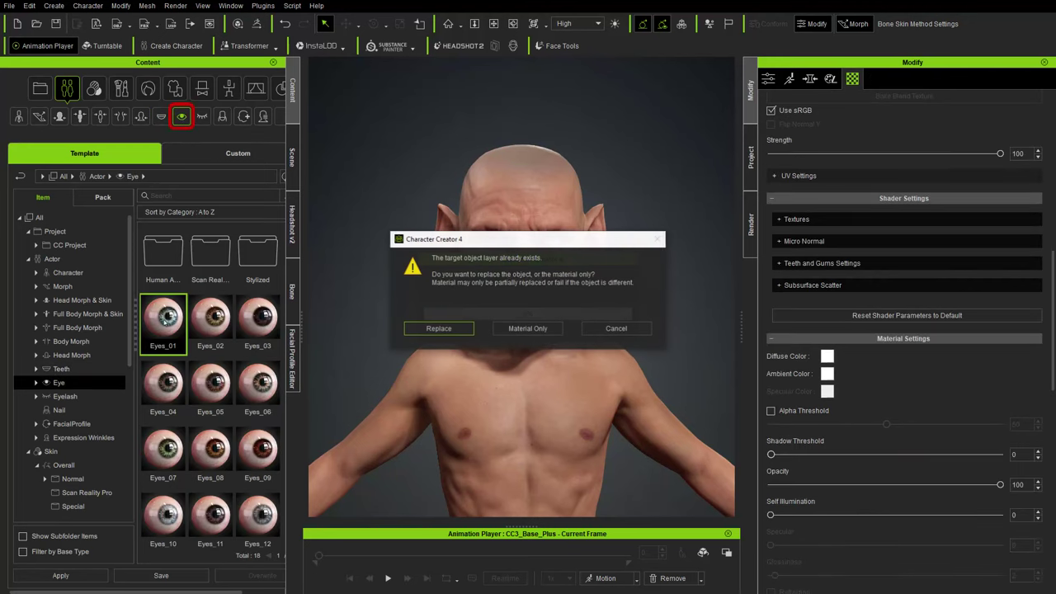
click(528, 328)
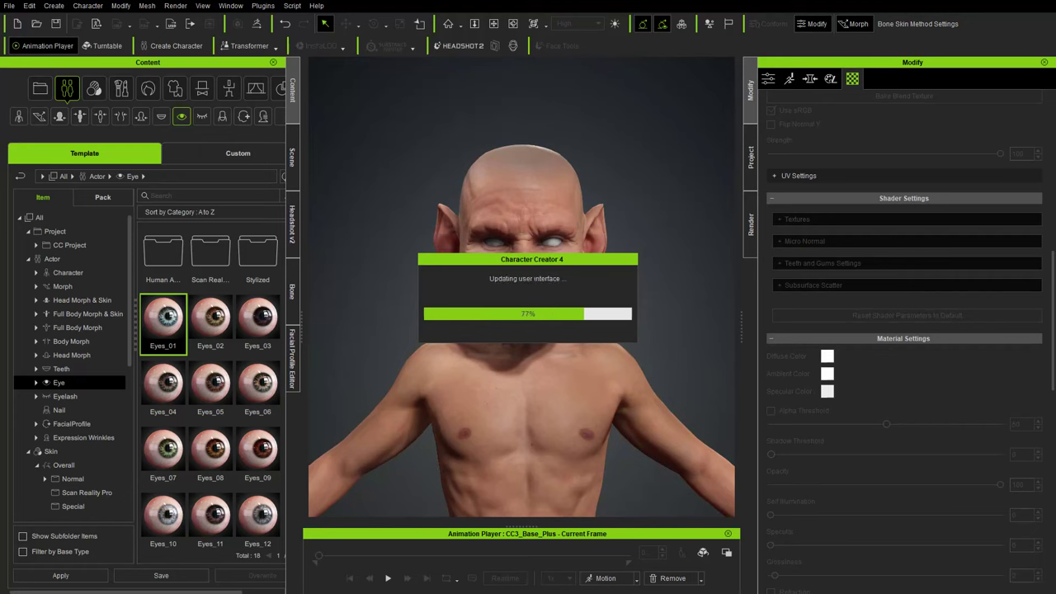
- Apply the Kevin expression wrinkles preset to the character's face
scroll(651, 241, down, 5)
middle_drag(651, 240, 643, 165)
right_drag(644, 165, 672, 220)
scroll(597, 119, up, 2)
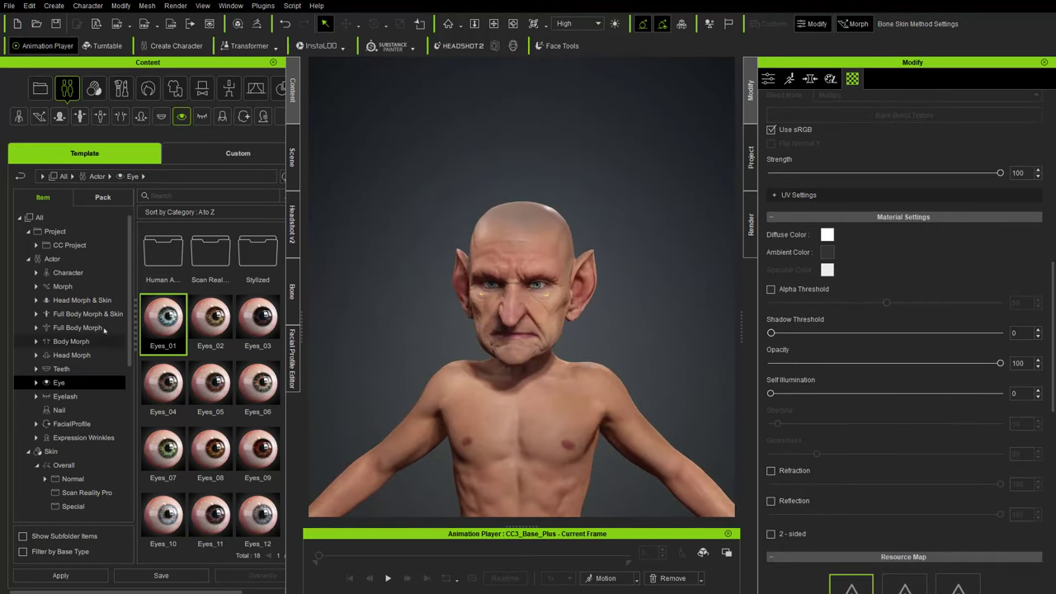
click(64, 260)
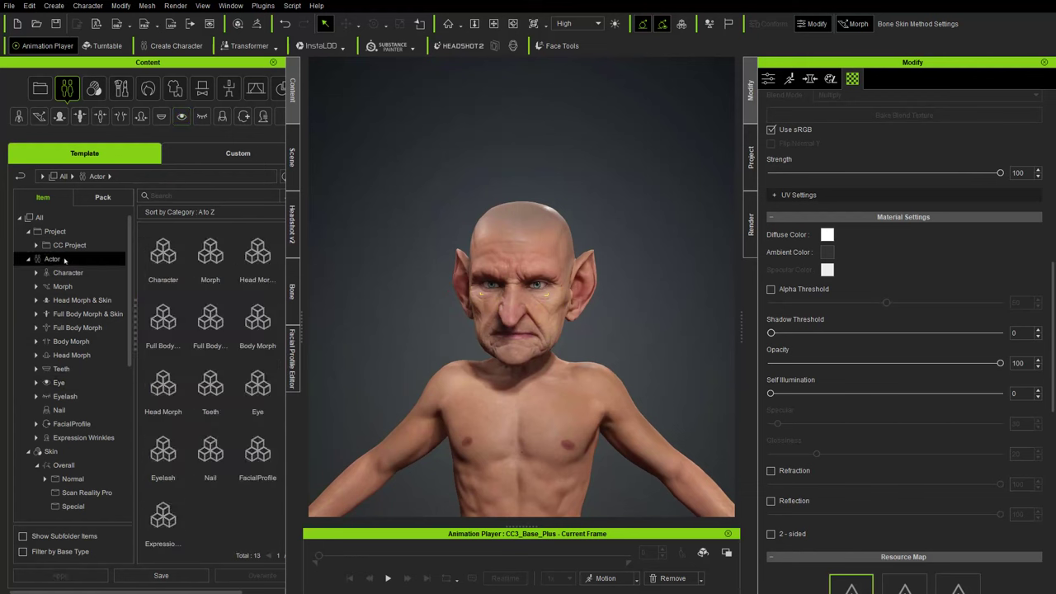
click(86, 438)
right_drag(587, 316, 548, 297)
drag(211, 320, 538, 266)
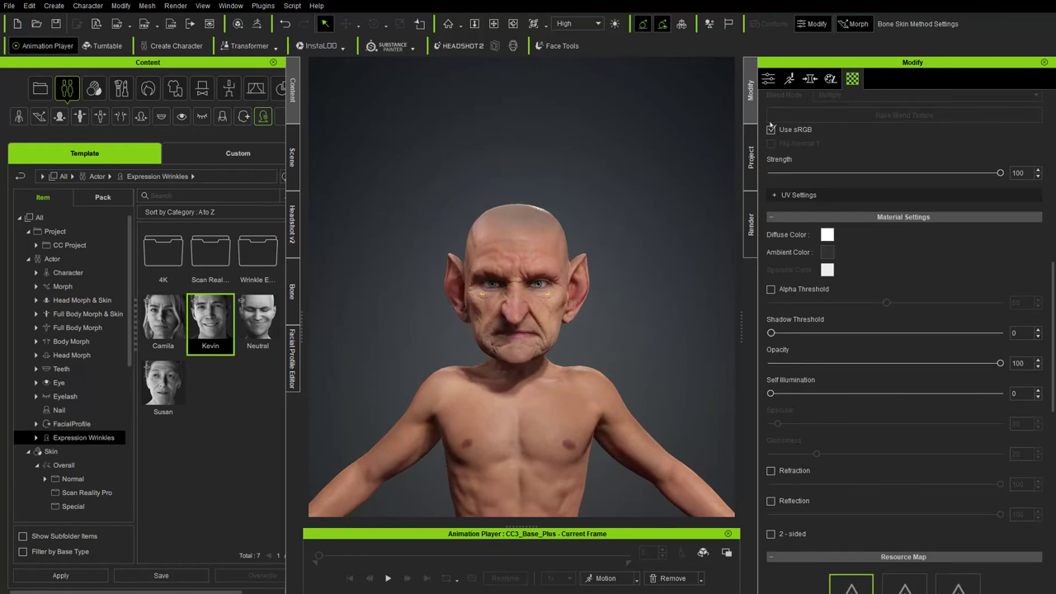
- Select CC3_Base_Plus in the scene and enable Check with Expressions in its expression wrinkle settings
click(292, 156)
click(78, 157)
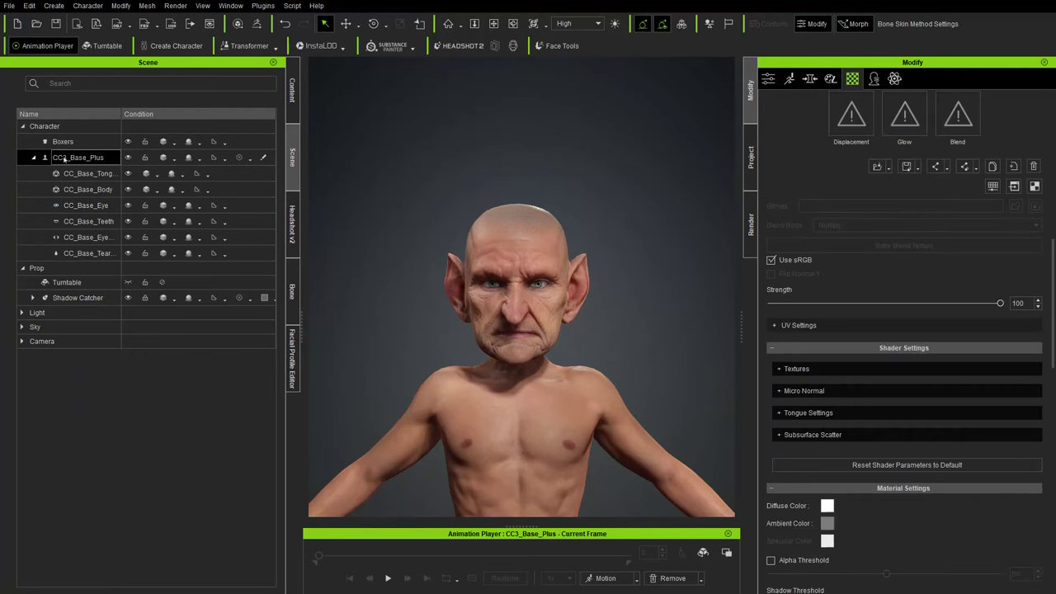
scroll(807, 183, up, 5)
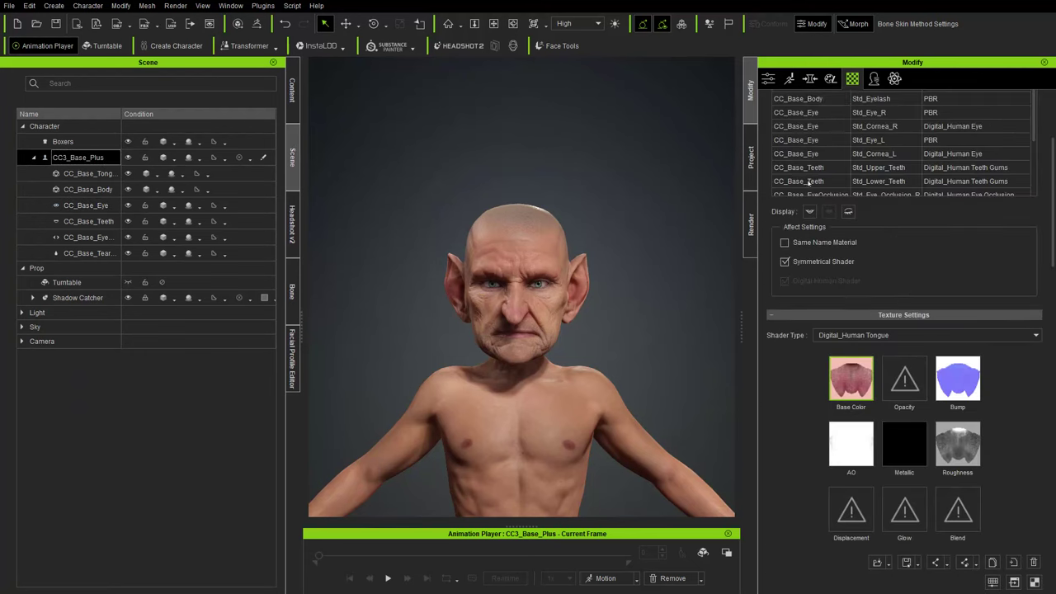
click(873, 79)
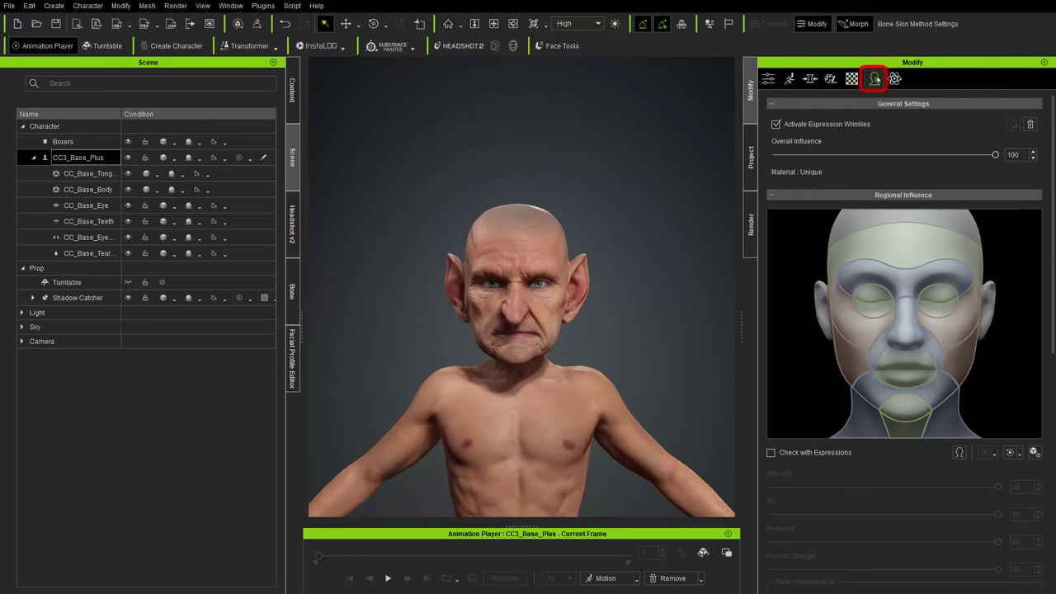
click(790, 452)
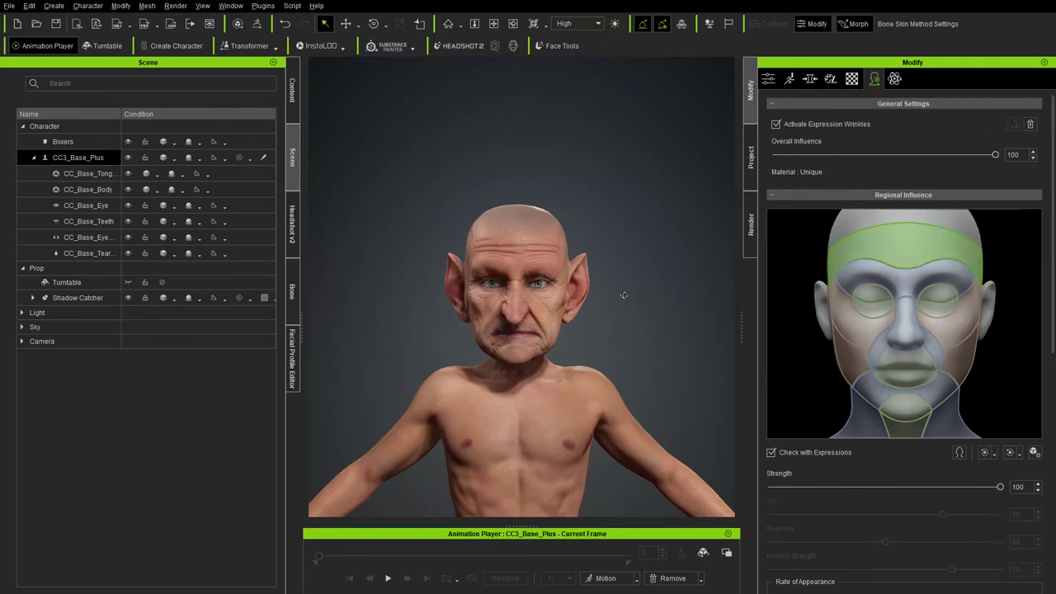
- Examine the forehead expression wrinkles from both sides of the head, and view the whole upper body
right_drag(637, 296, 539, 281)
scroll(540, 238, up, 4)
right_drag(540, 237, 582, 241)
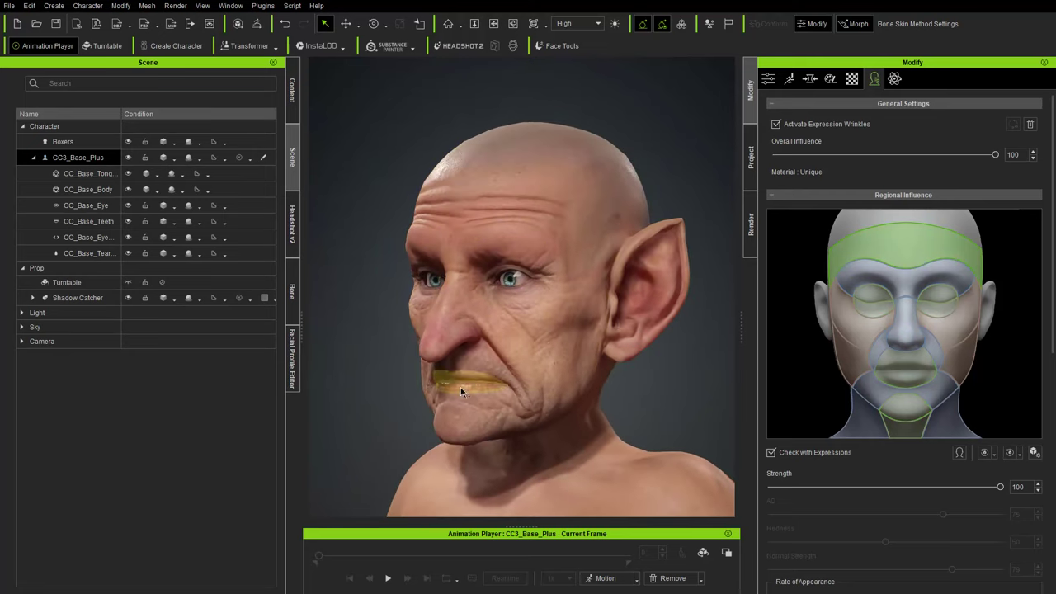
right_drag(506, 261, 632, 288)
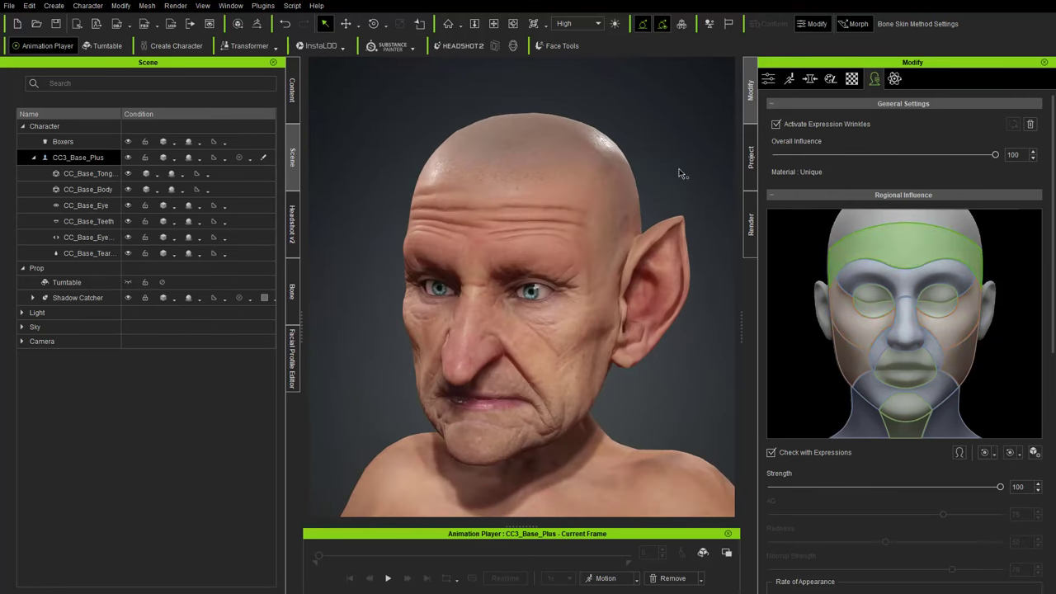
right_drag(693, 193, 670, 194)
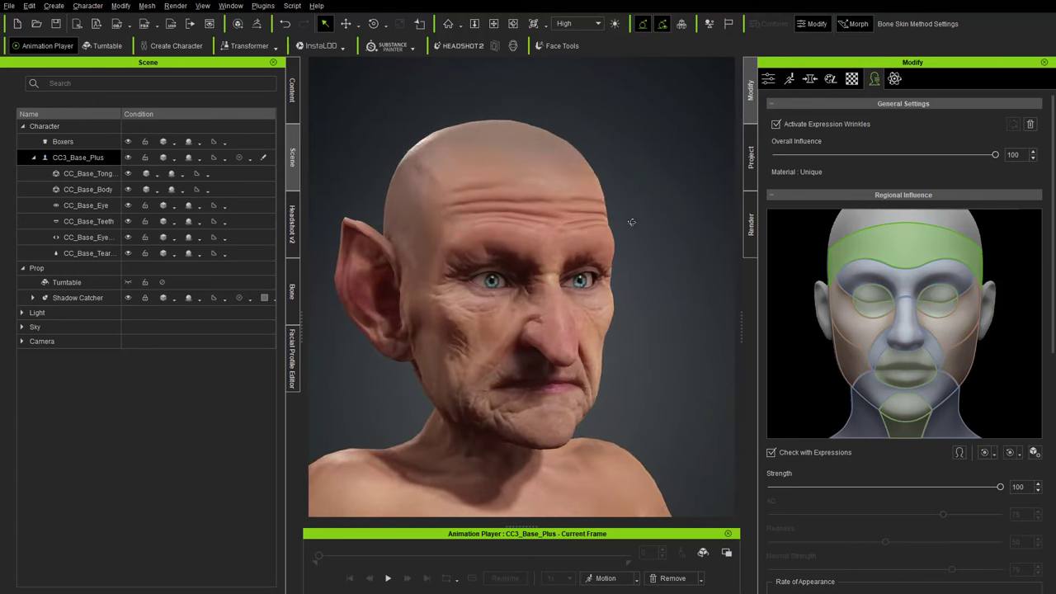
right_drag(515, 203, 366, 229)
right_drag(561, 273, 612, 269)
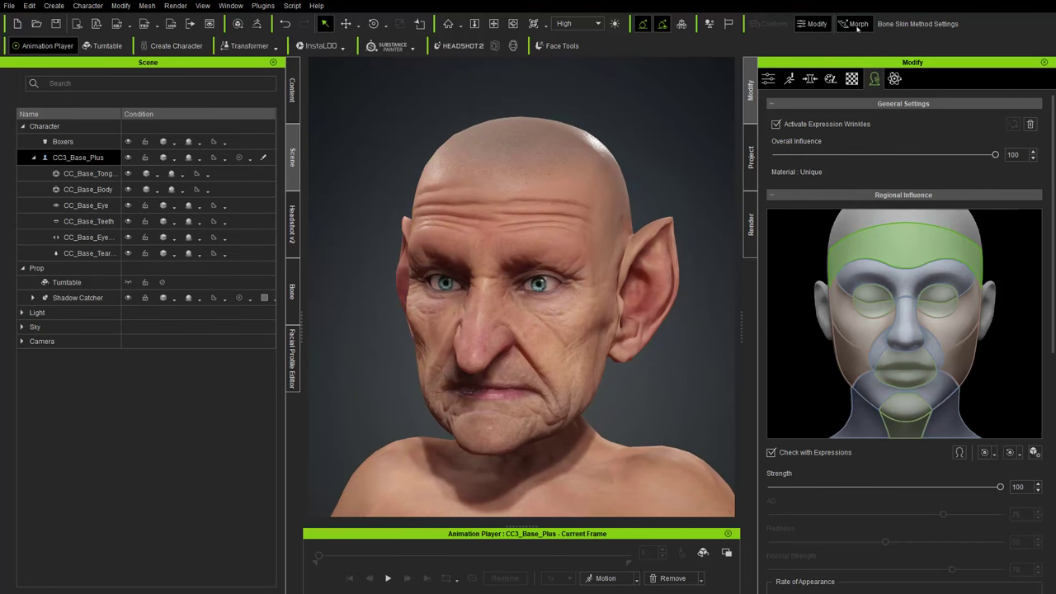
right_drag(675, 148, 550, 194)
right_drag(500, 232, 609, 236)
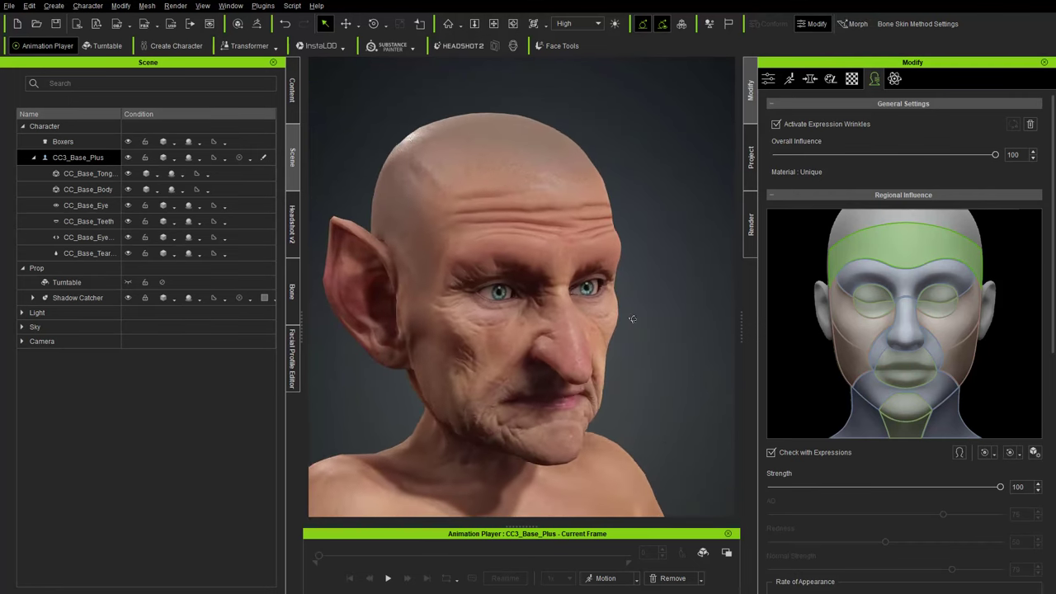
right_drag(653, 318, 484, 221)
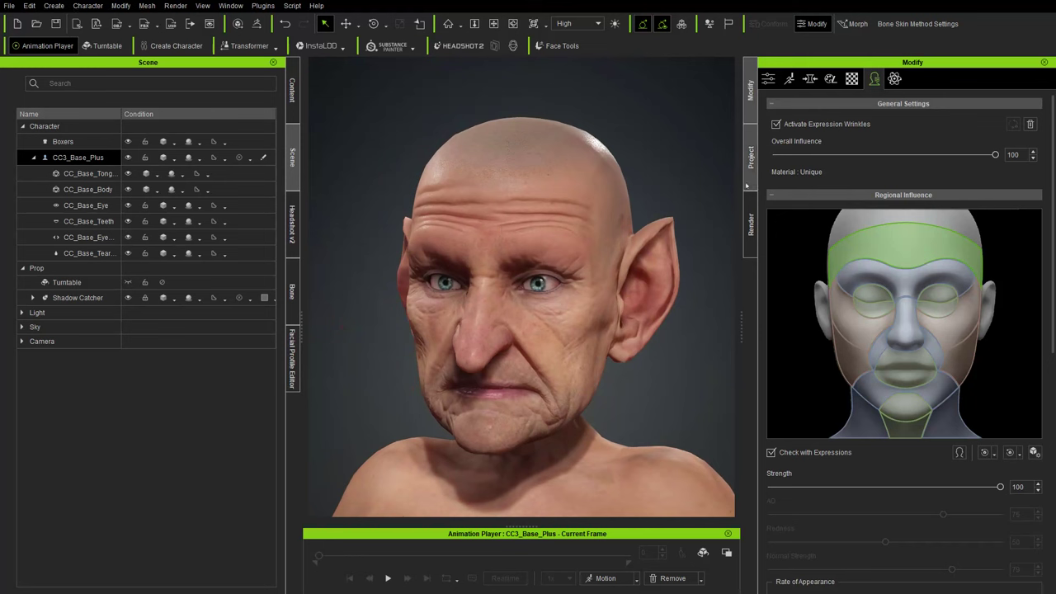
right_drag(517, 230, 589, 239)
scroll(602, 272, down, 10)
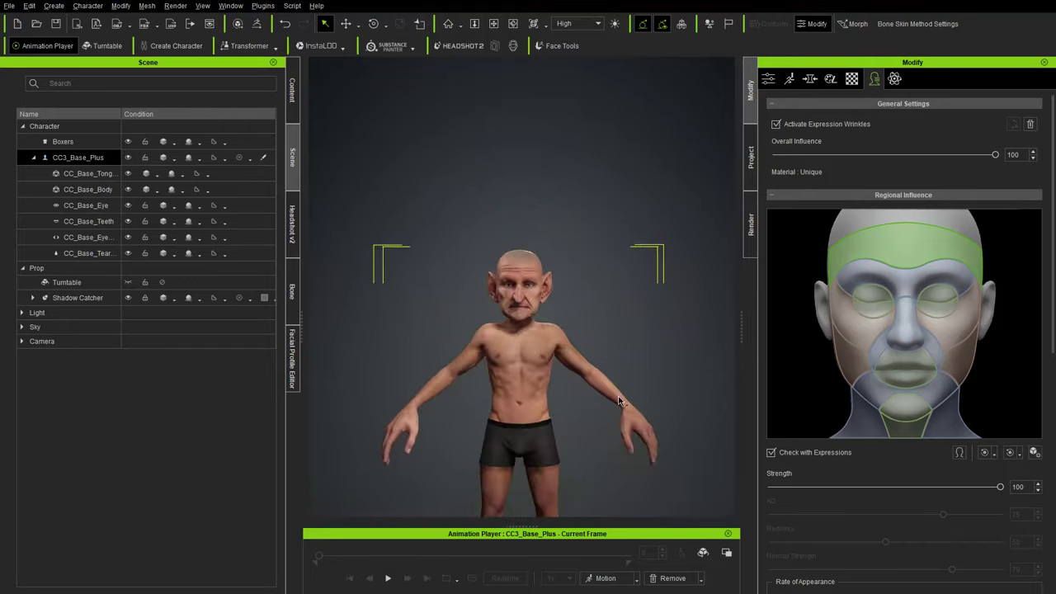
middle_drag(618, 405, 608, 238)
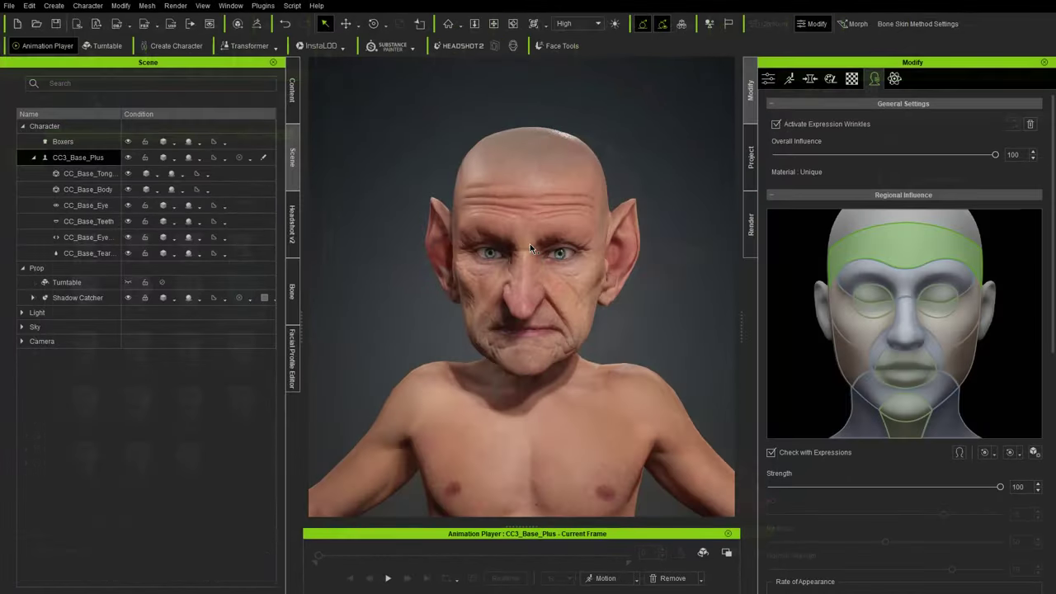
- Apply the 05_Deep preset from the Realistic Wrinkle Essentials expression wrinkles to the character's face
click(292, 91)
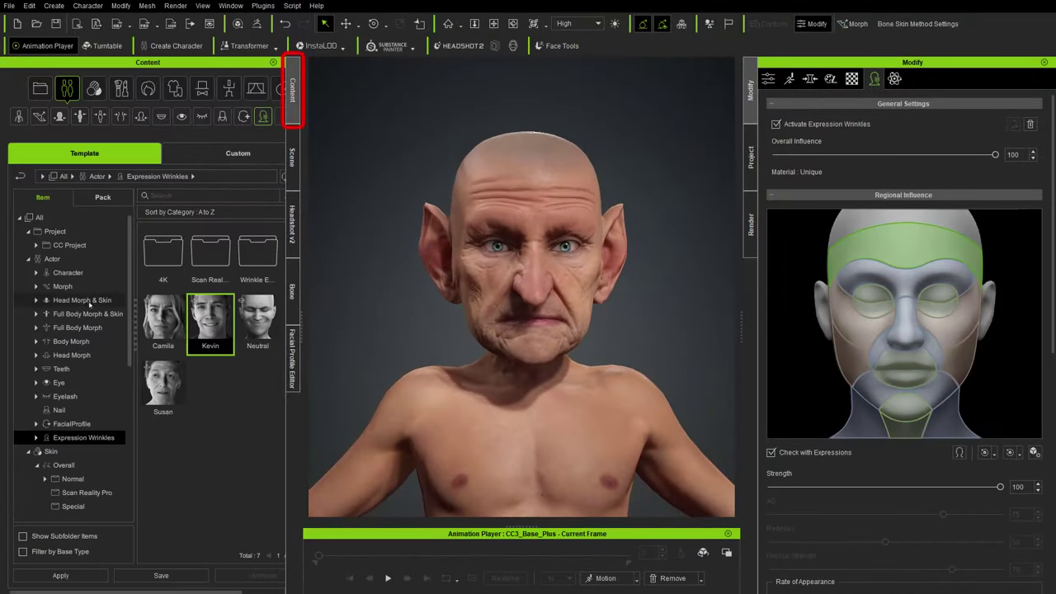
click(36, 437)
click(86, 478)
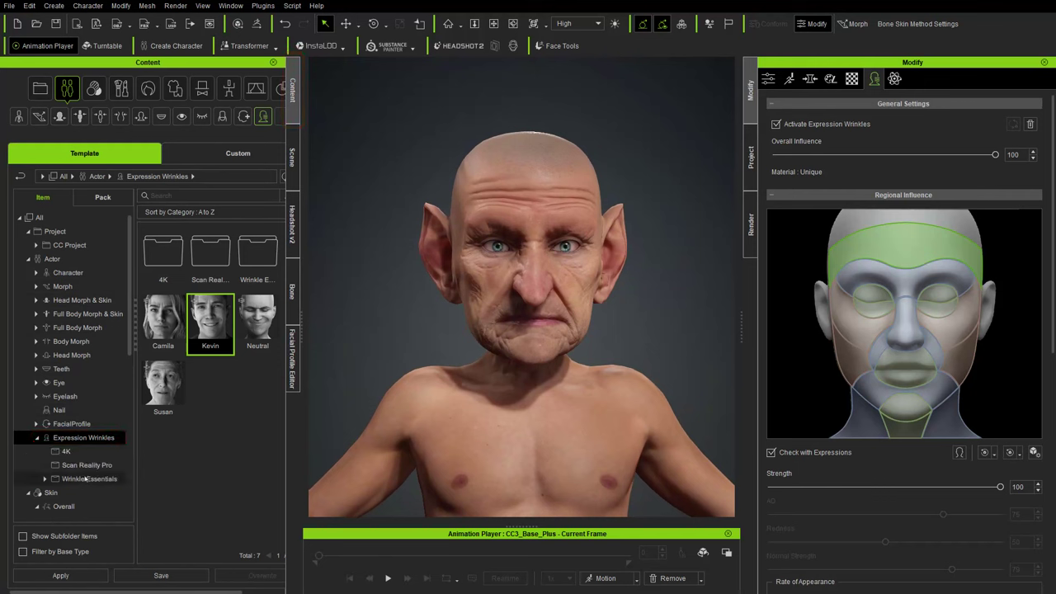
double_click(85, 478)
click(83, 493)
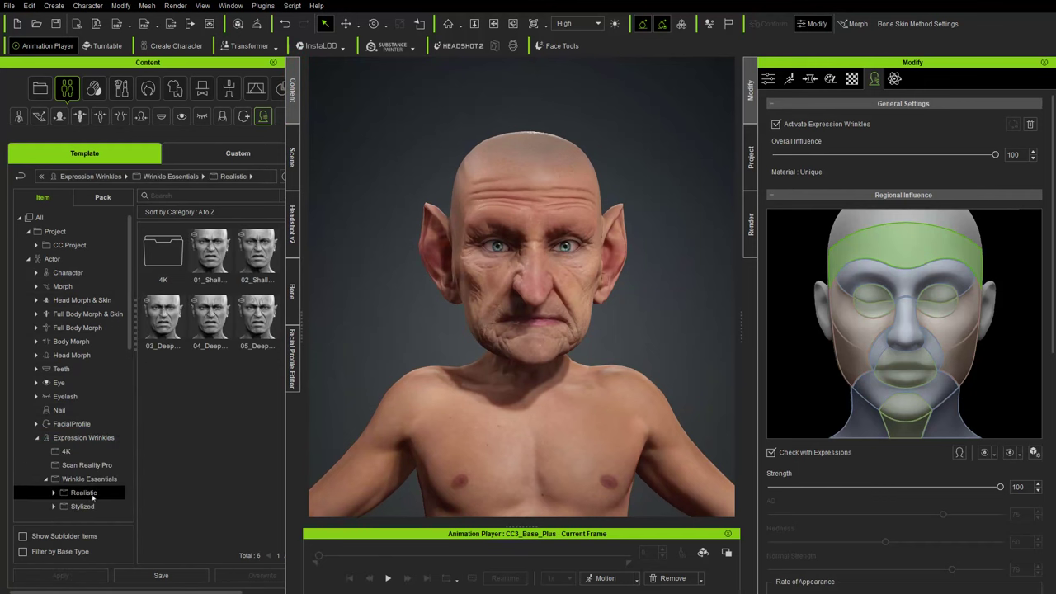
click(257, 254)
click(259, 315)
drag(258, 312, 478, 357)
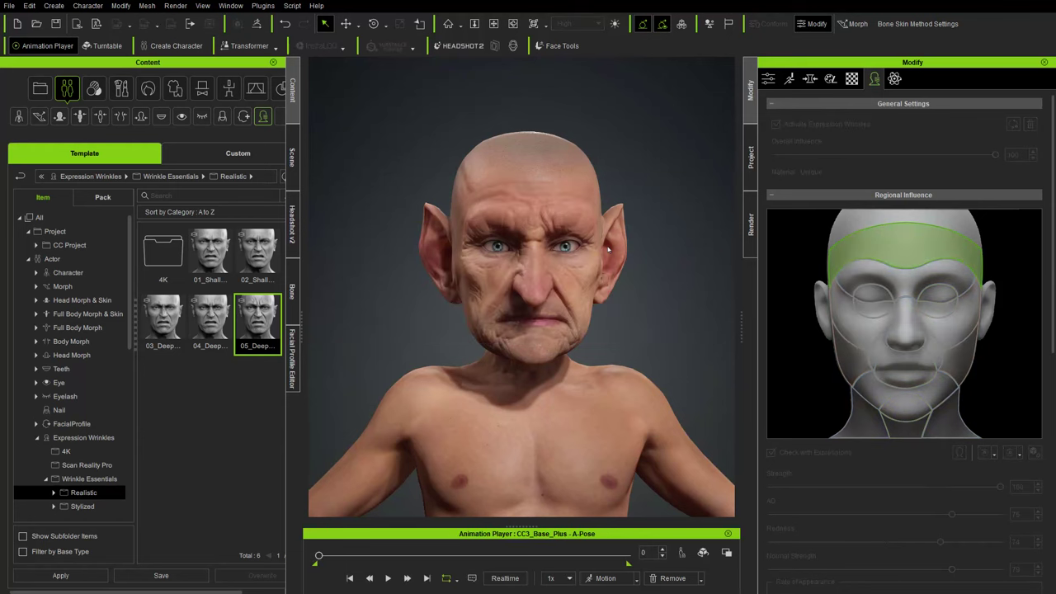
right_drag(615, 258, 545, 247)
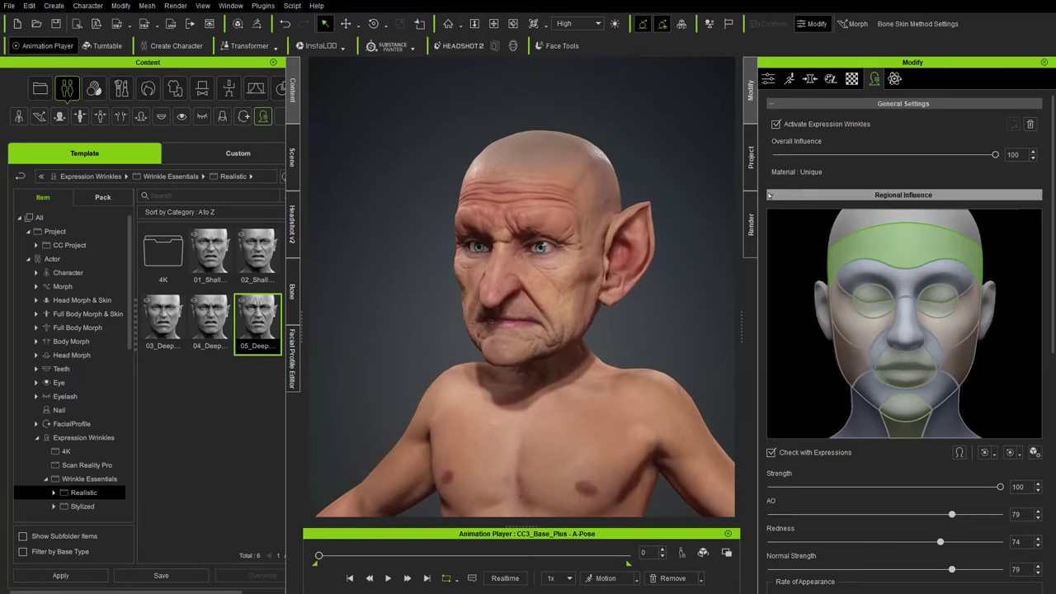
- Play a Wrinkle Check calibration motion on the character, examine the wrinkles on the moving face, and stop playback
click(601, 581)
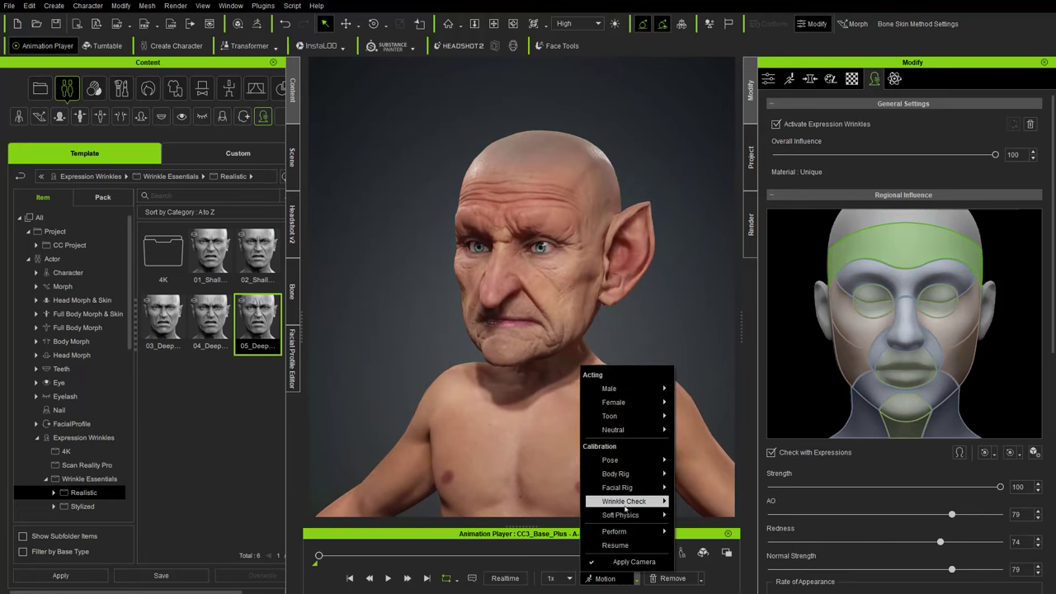
mouse_move(633, 502)
click(602, 580)
click(604, 580)
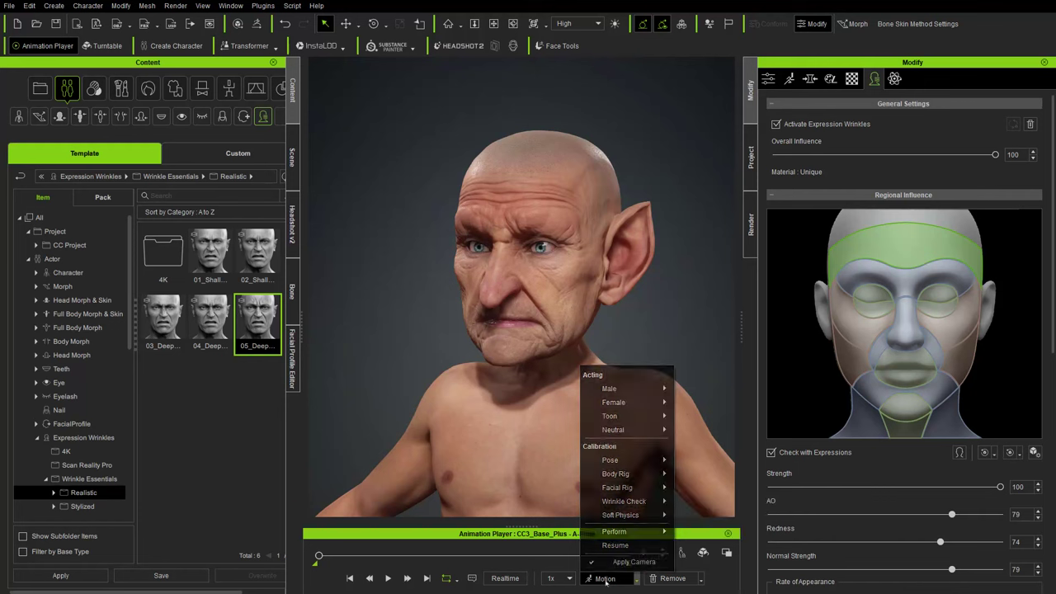
mouse_move(621, 507)
click(705, 514)
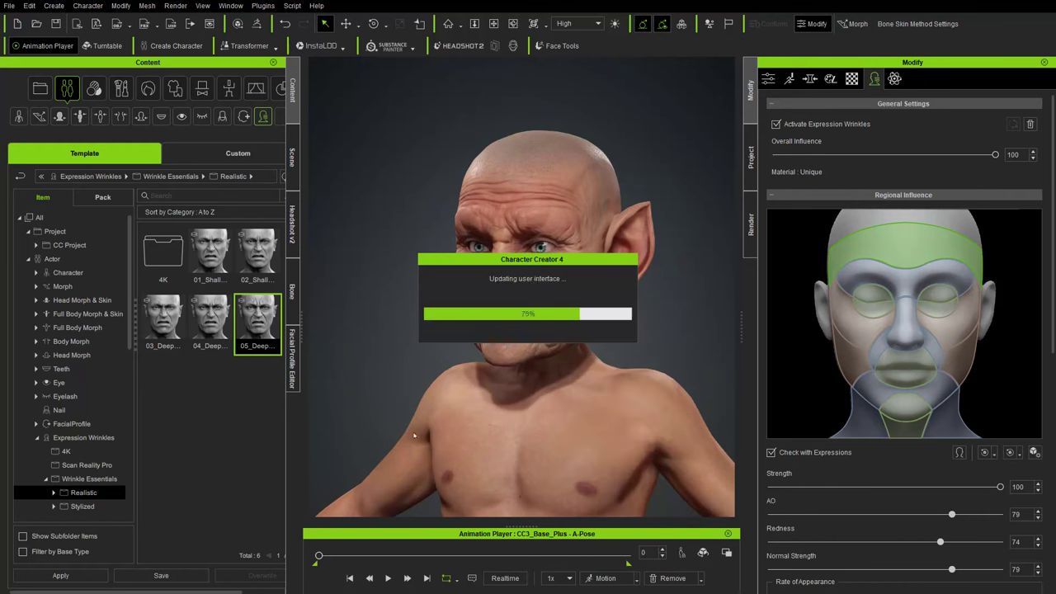
click(387, 579)
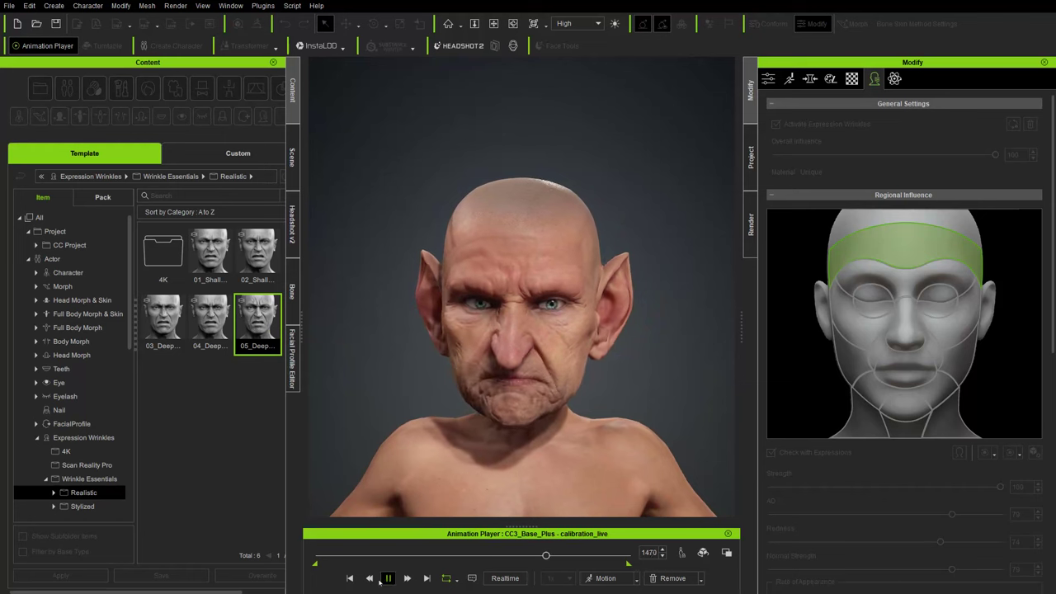
key(space)
- Clear the calibration motion from the character and remove its expression wrinkles
click(614, 577)
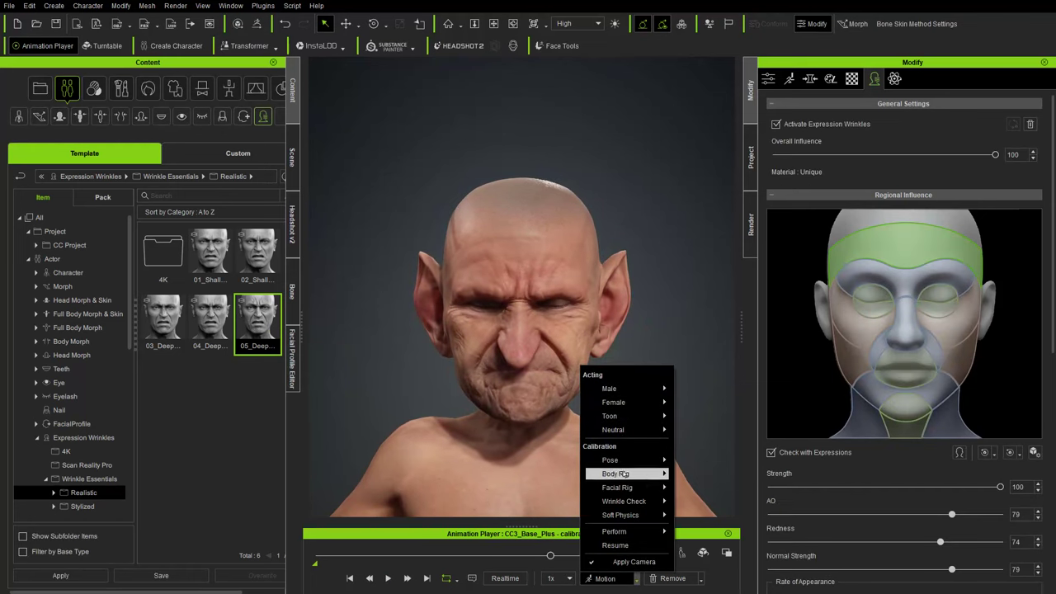
click(675, 476)
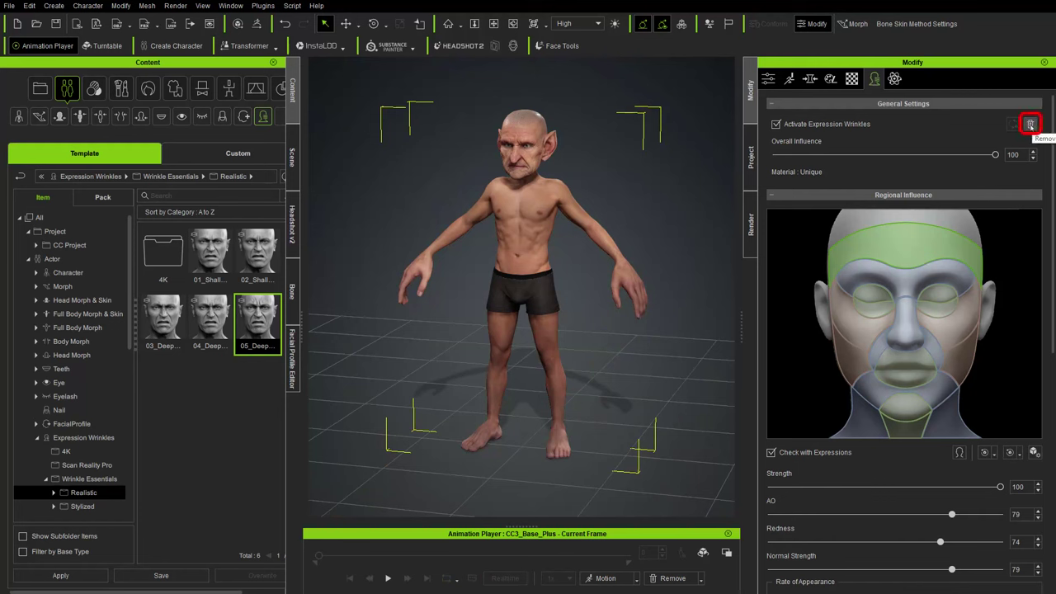
click(1030, 124)
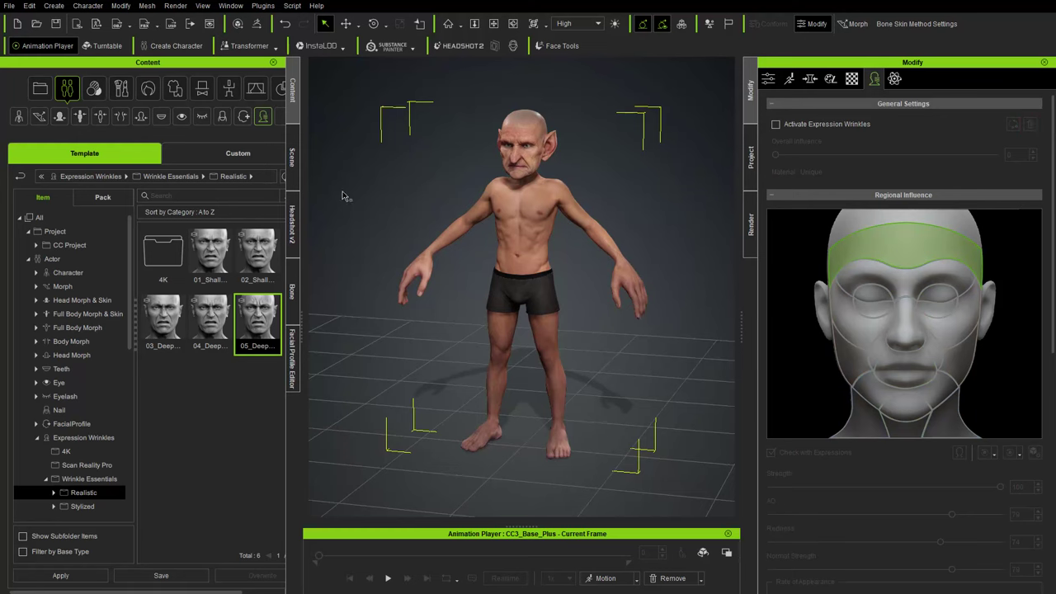
- Examine the character's full body from several angles, and switch to ZBrush to view the untextured goblin head sculpt
scroll(488, 170, up, 5)
middle_drag(490, 170, 503, 247)
right_drag(503, 247, 610, 195)
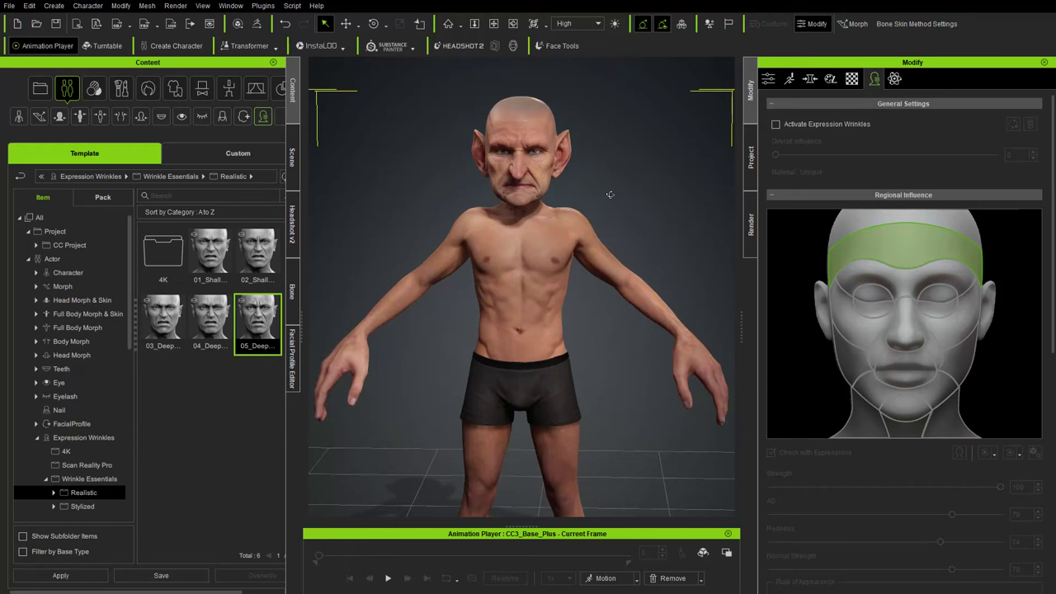
right_drag(563, 227, 528, 226)
scroll(438, 224, down, 2)
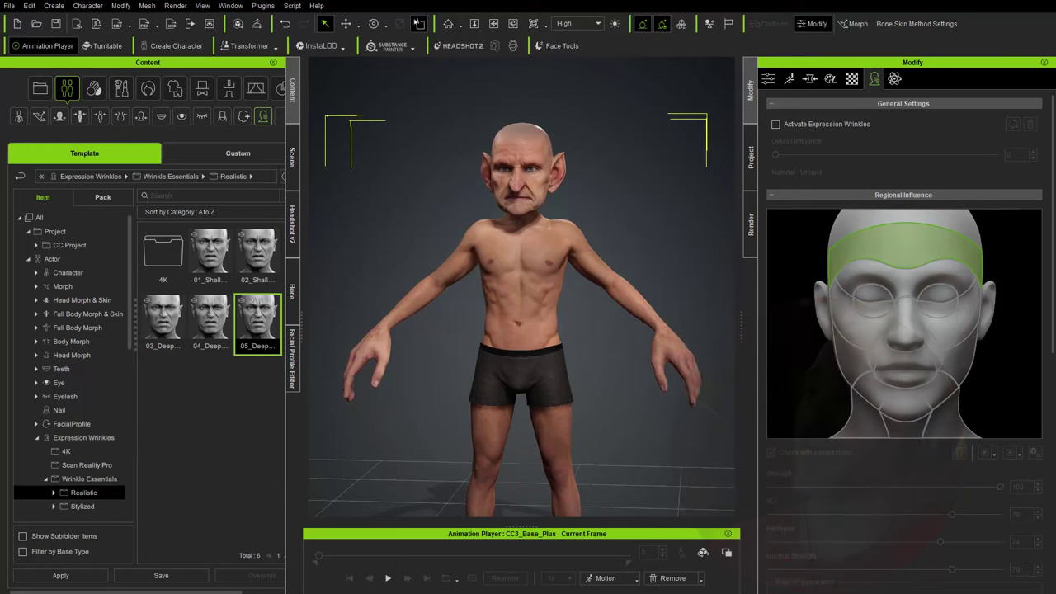
right_drag(528, 198, 462, 218)
scroll(629, 313, down, 2)
middle_drag(561, 348, 569, 282)
right_drag(578, 281, 651, 277)
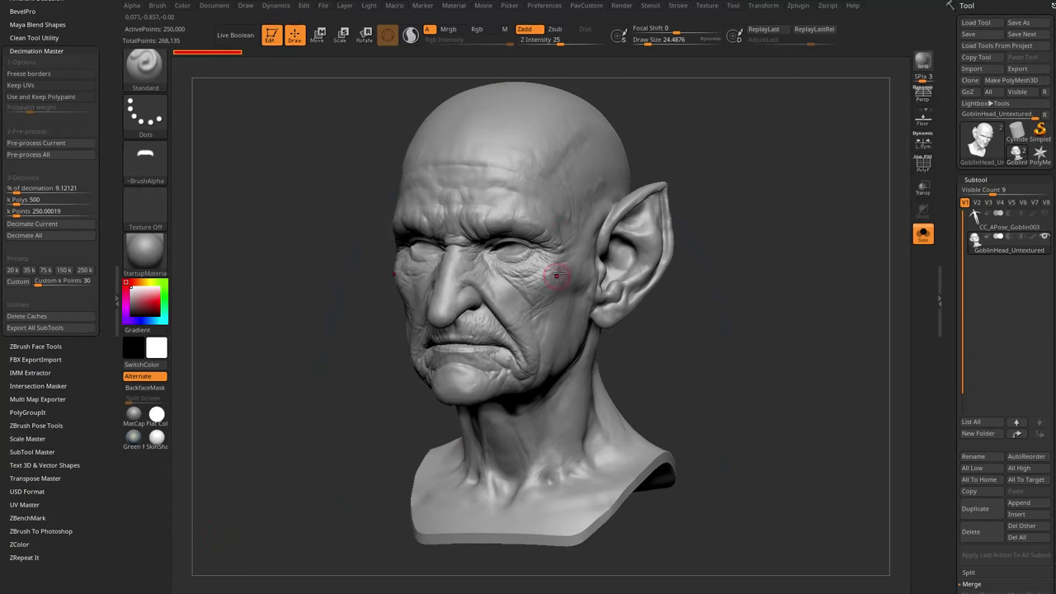
alt+drag(726, 367, 708, 188)
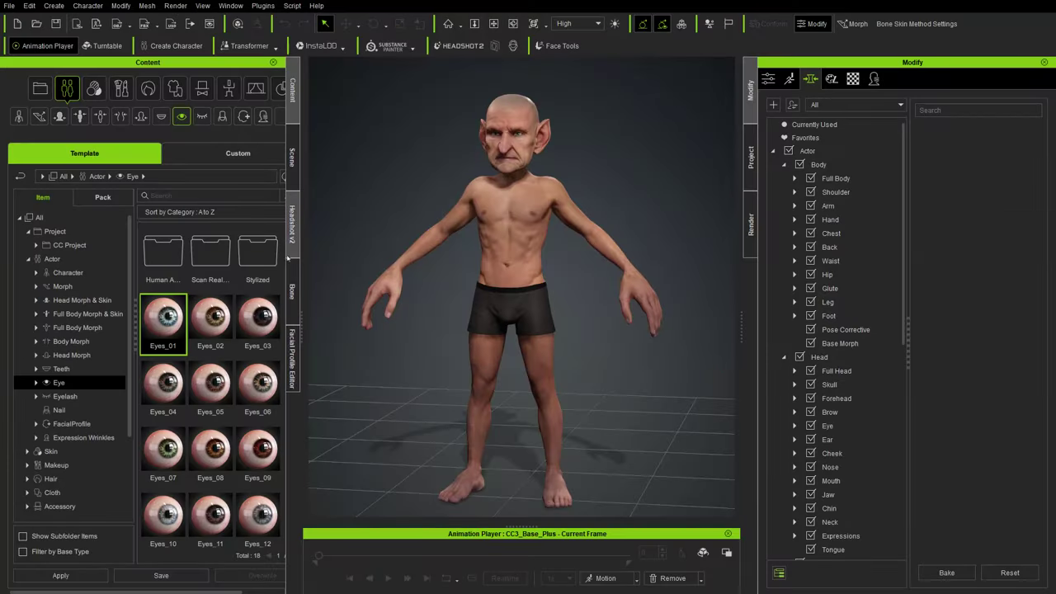
- Switch to Character Creator and delete the Boxers from the scene
click(293, 161)
click(36, 141)
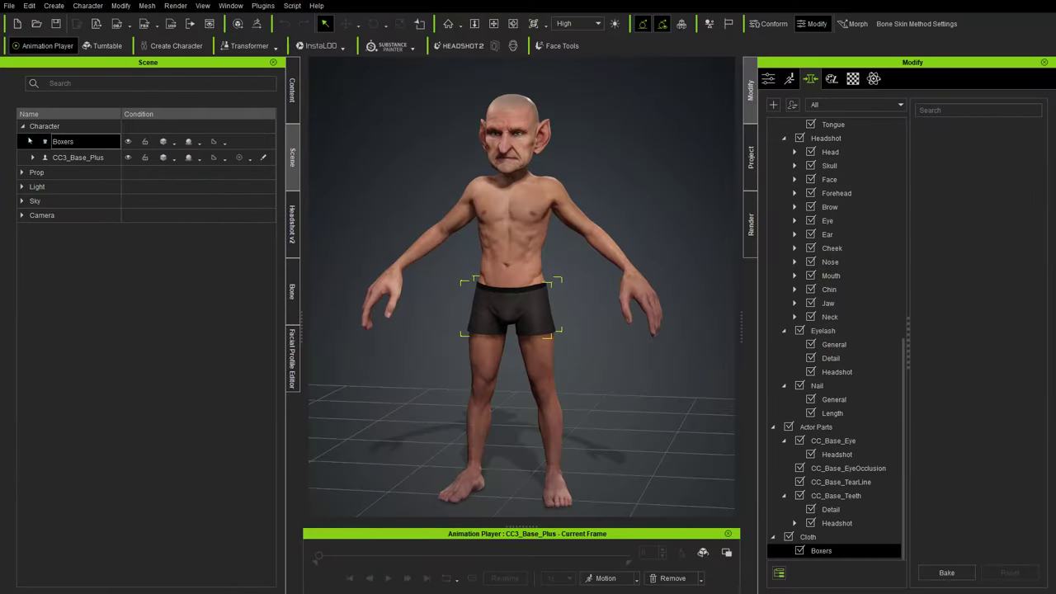
key(Delete)
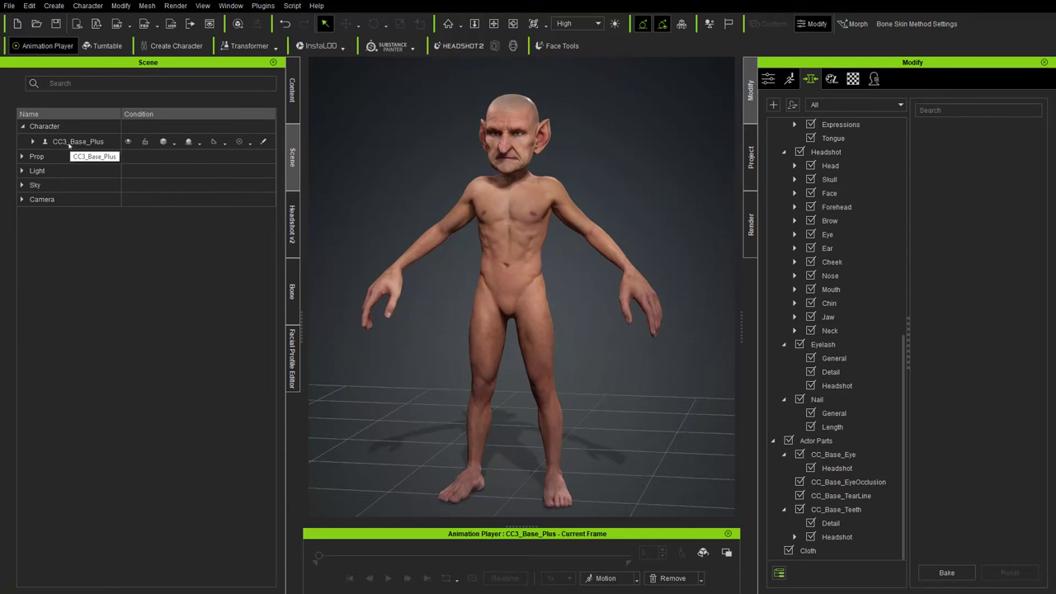
- Select CC3_Base_Plus with all its parts, check the mesh actions in its GoZ settings, and cancel the transfer
click(33, 141)
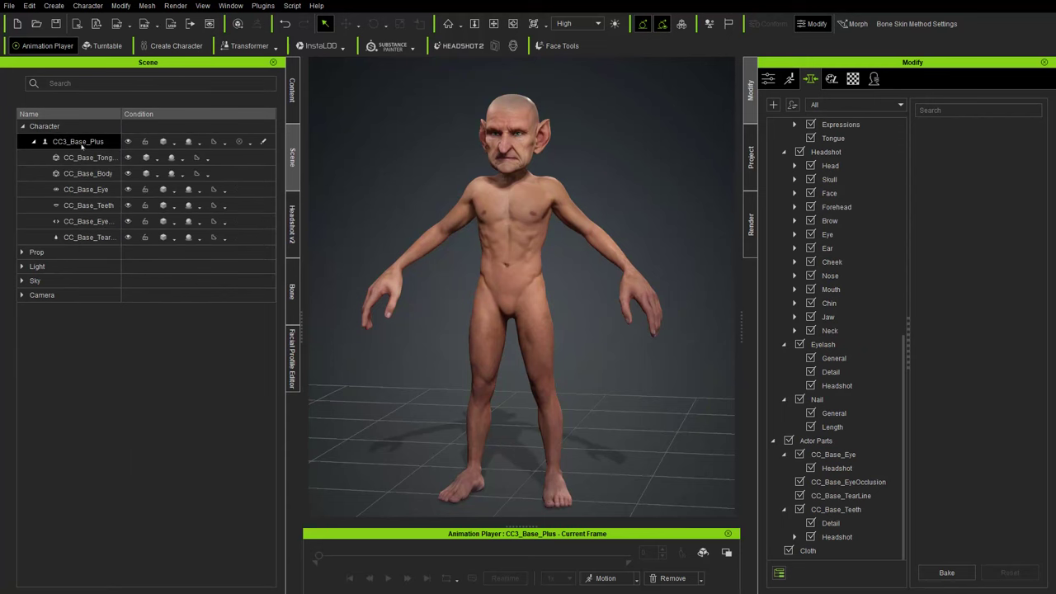
click(82, 144)
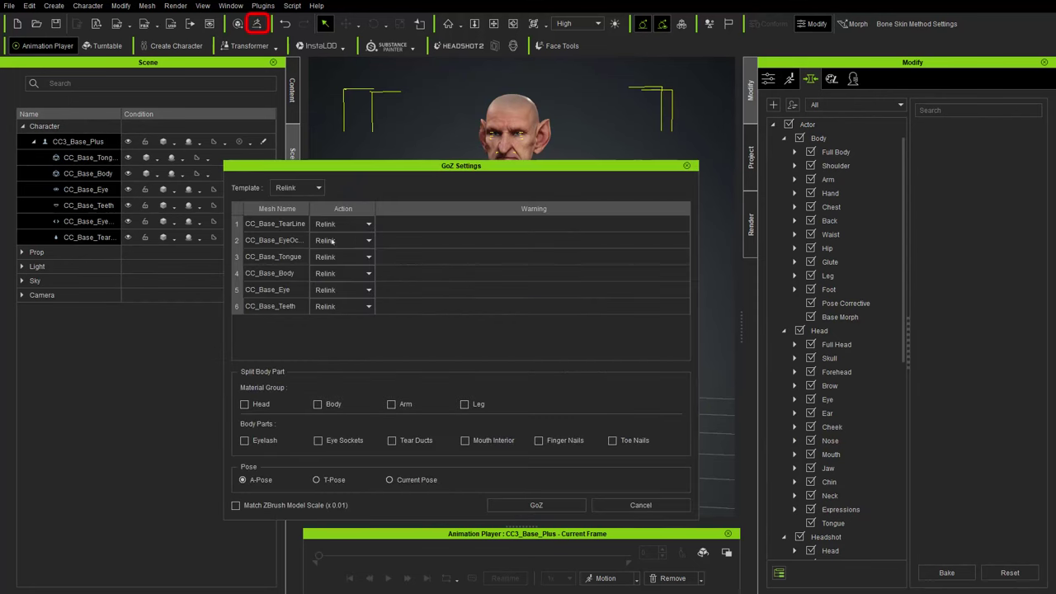
click(641, 505)
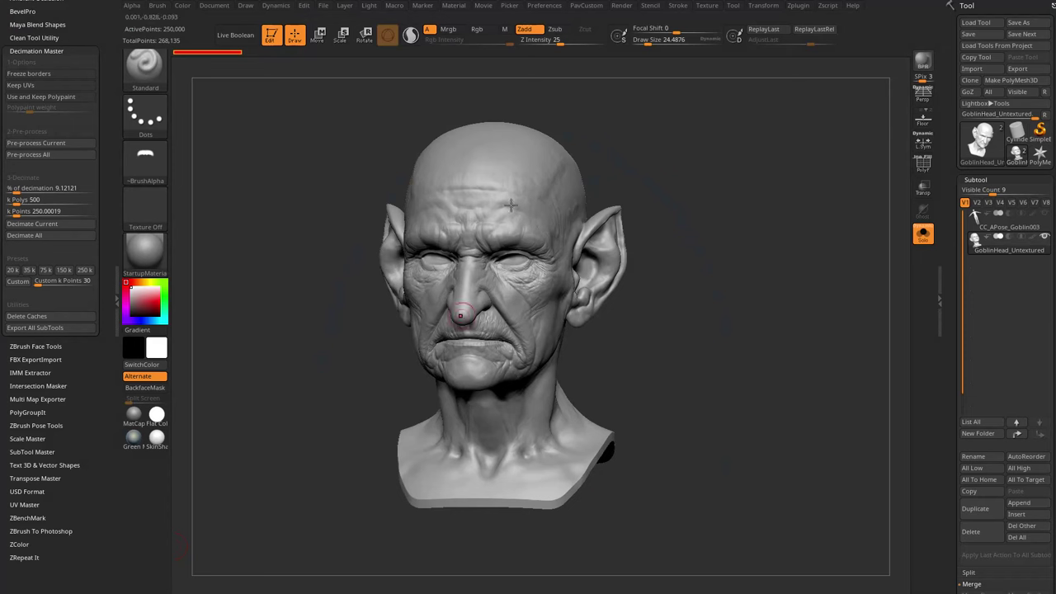
- Switch to ZBrush and clear the GoZ cache files
click(542, 7)
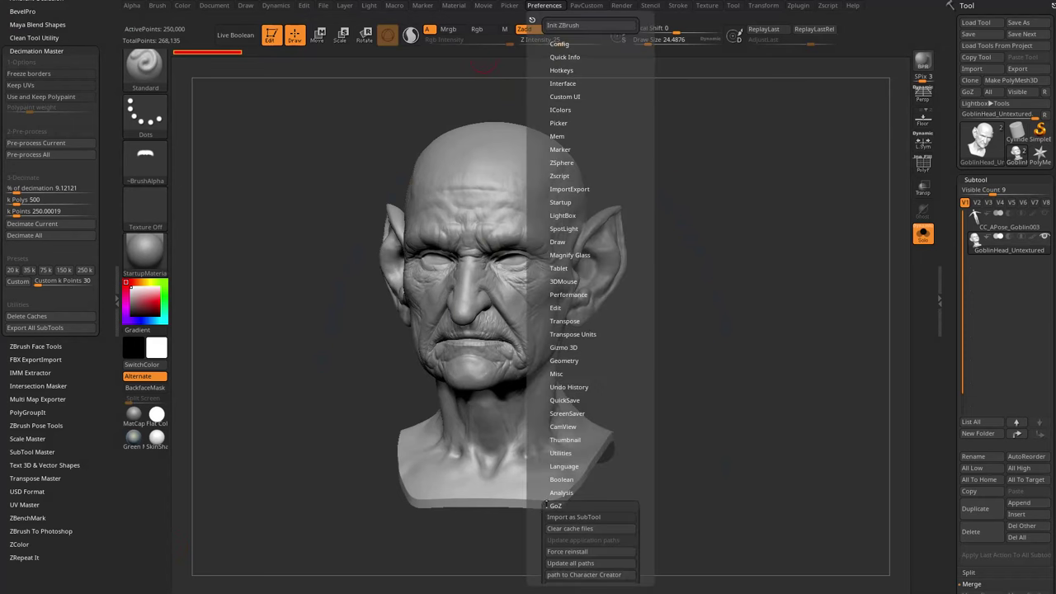
click(567, 463)
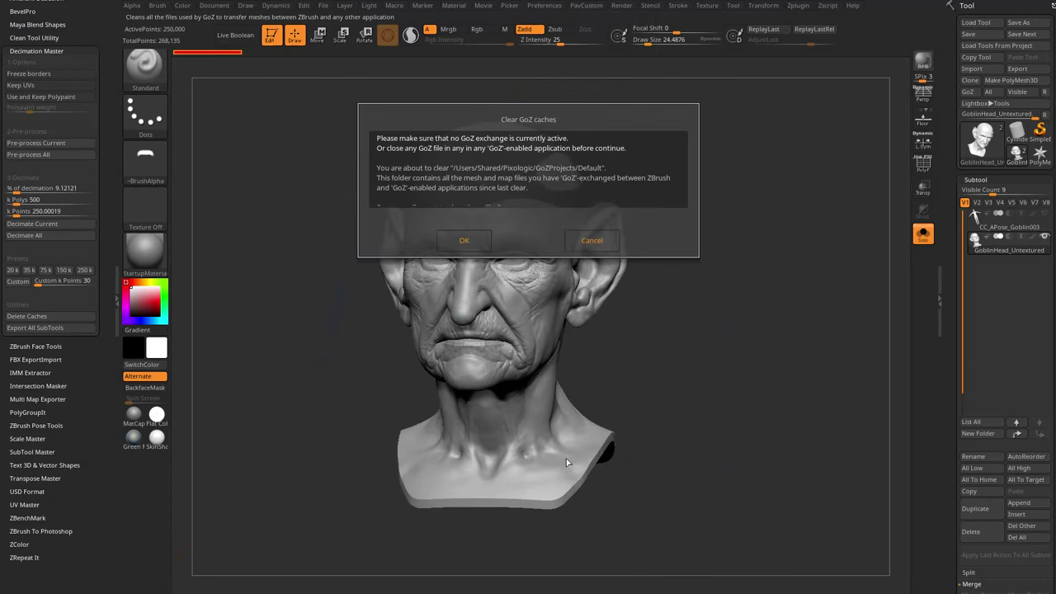
click(484, 244)
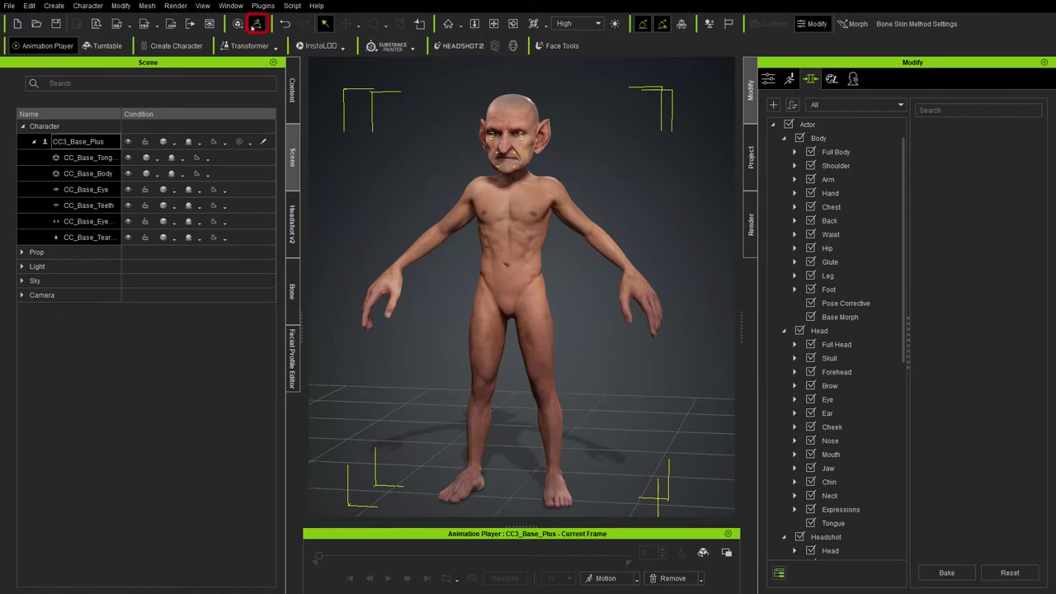
- Switch to Character Creator and send the selected character to ZBrush through GoZ with the Create template in A-Pose
click(255, 25)
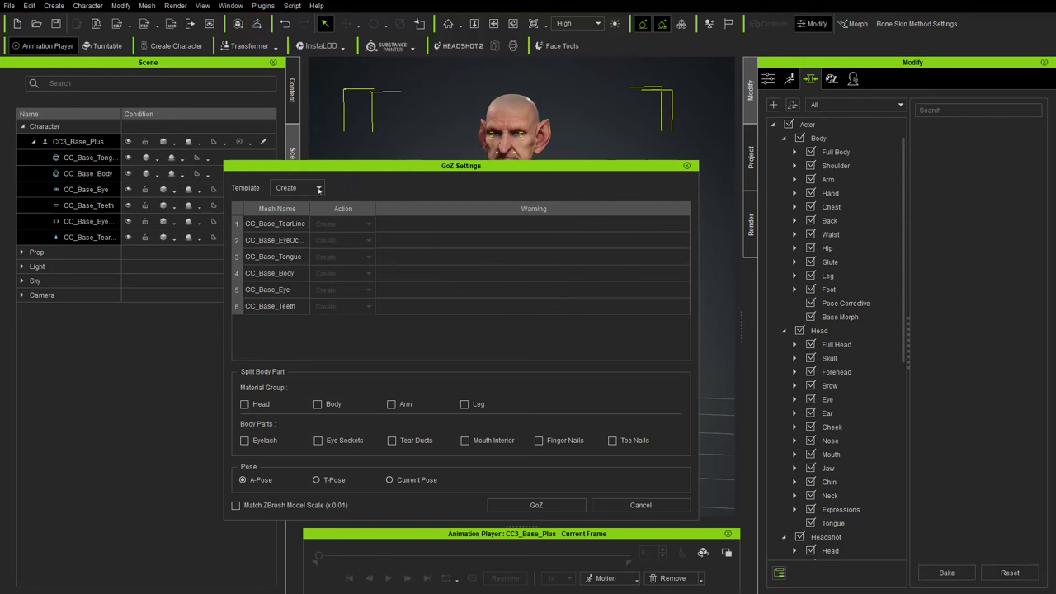
click(318, 189)
click(297, 186)
click(514, 505)
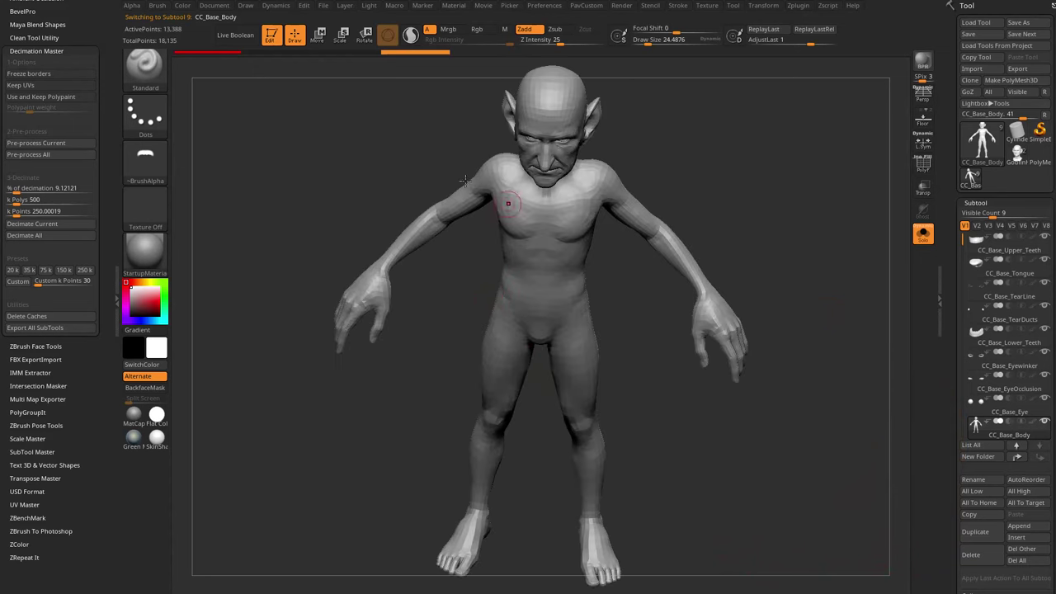
- Append the untextured goblin head sculpt as a subtool to the imported CC_Base_Body tool
drag(792, 190, 730, 256)
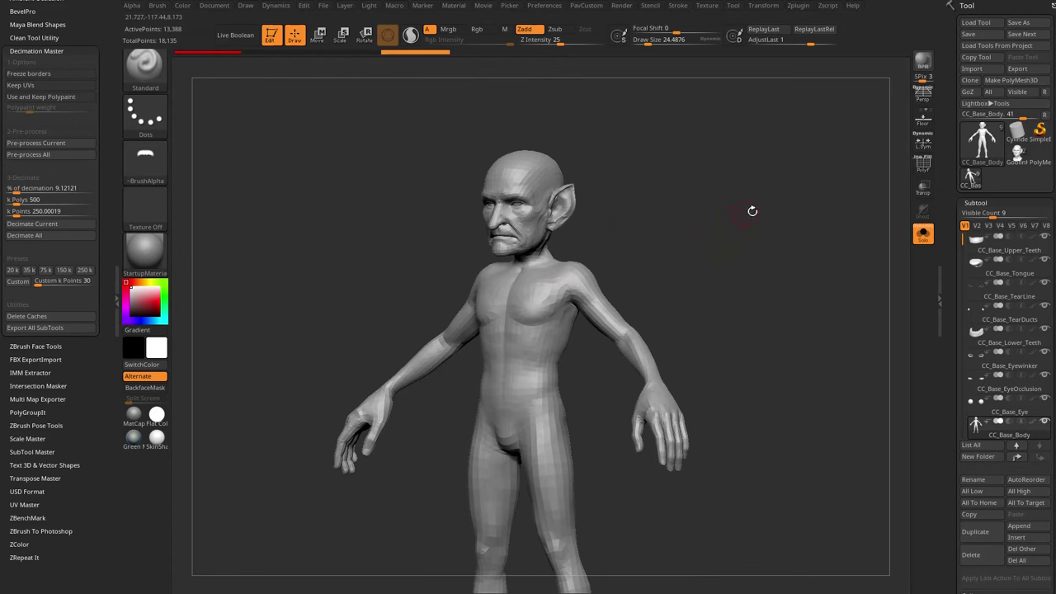
drag(747, 212, 769, 230)
click(1019, 161)
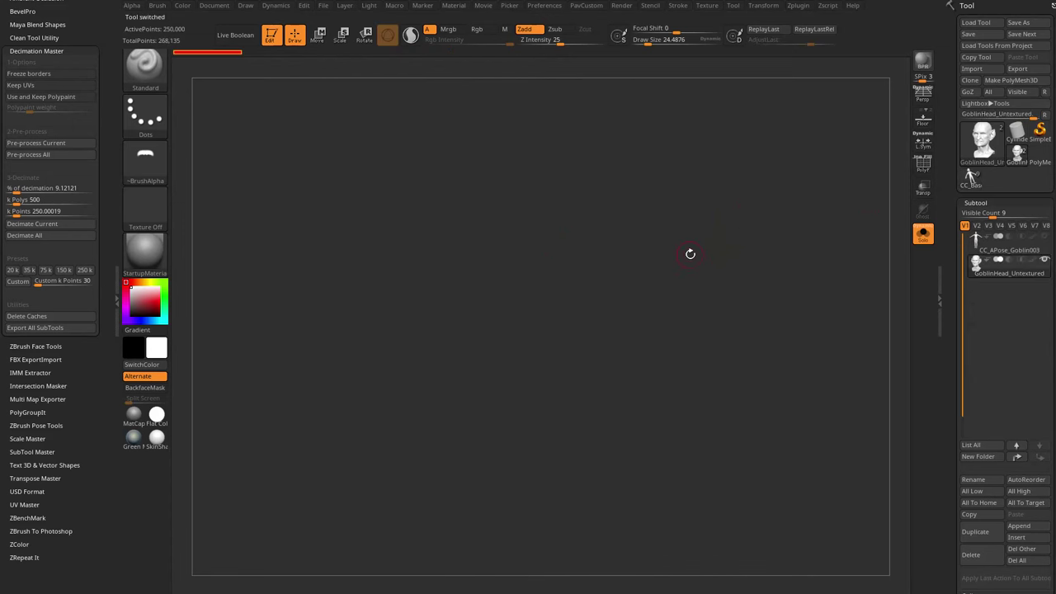
click(971, 177)
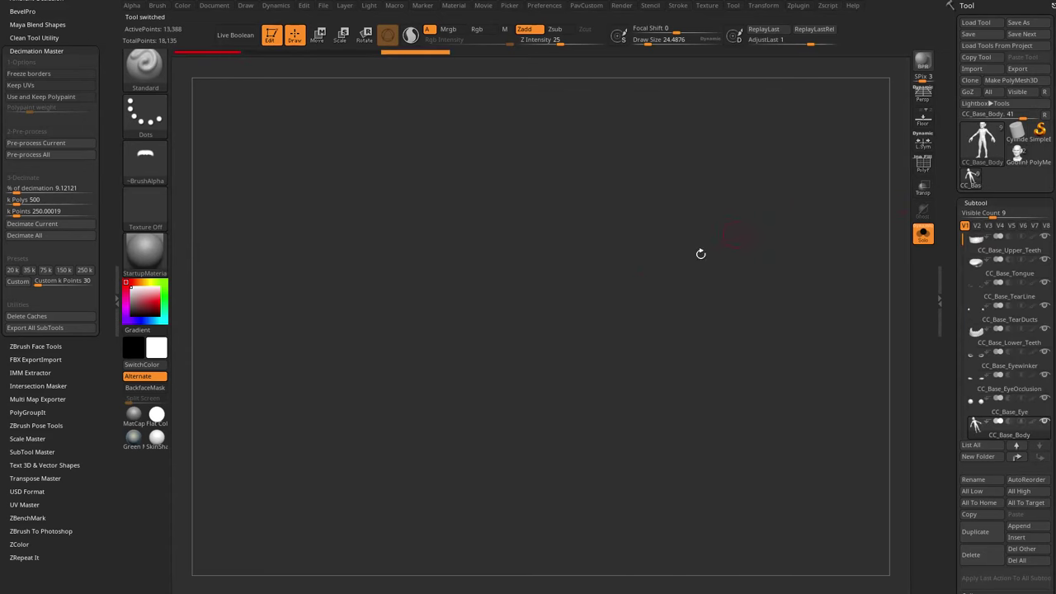
shift+drag(673, 177, 719, 247)
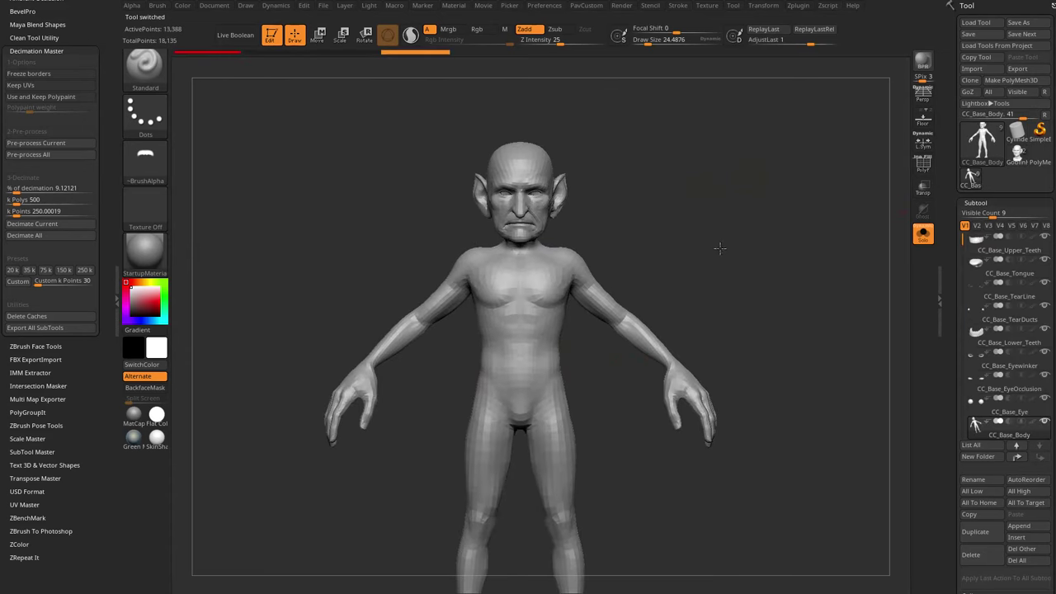
drag(951, 302, 950, 283)
scroll(951, 282, down, 2)
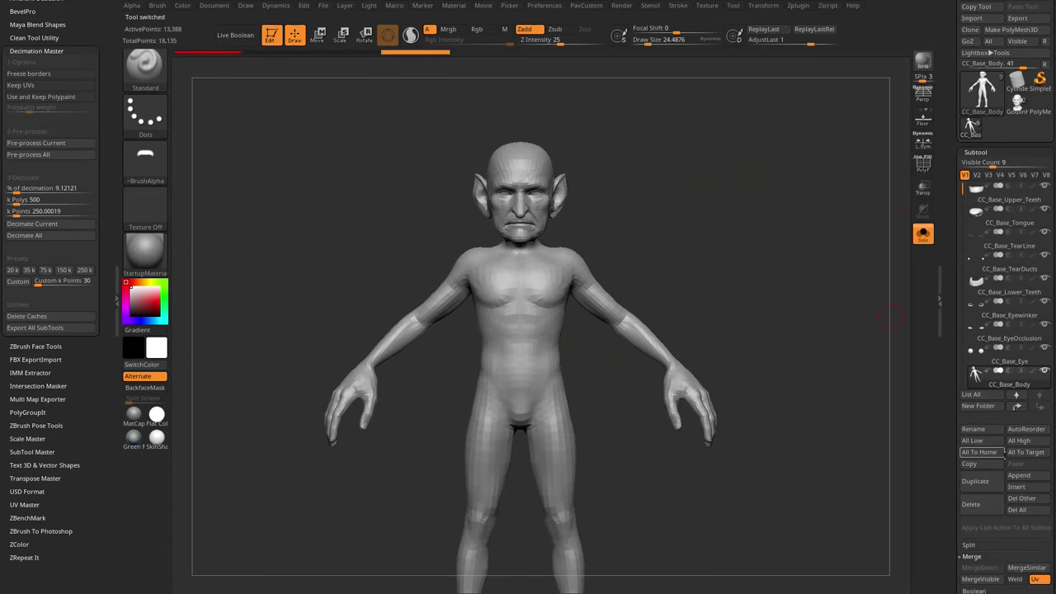
click(1021, 476)
click(748, 409)
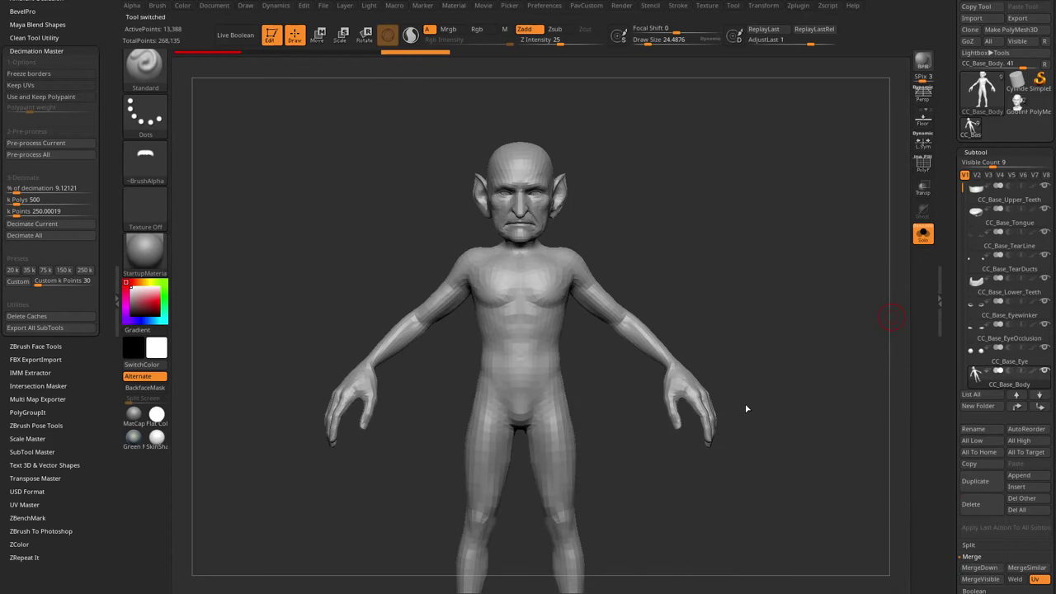
- Turn off Solo mode to show every subtool, and select the appended goblin head above the body
alt+drag(807, 437, 805, 311)
click(923, 234)
mouse_move(820, 203)
mouse_down()
mouse_move(789, 296)
mouse_move(652, 243)
mouse_up()
alt+click(529, 168)
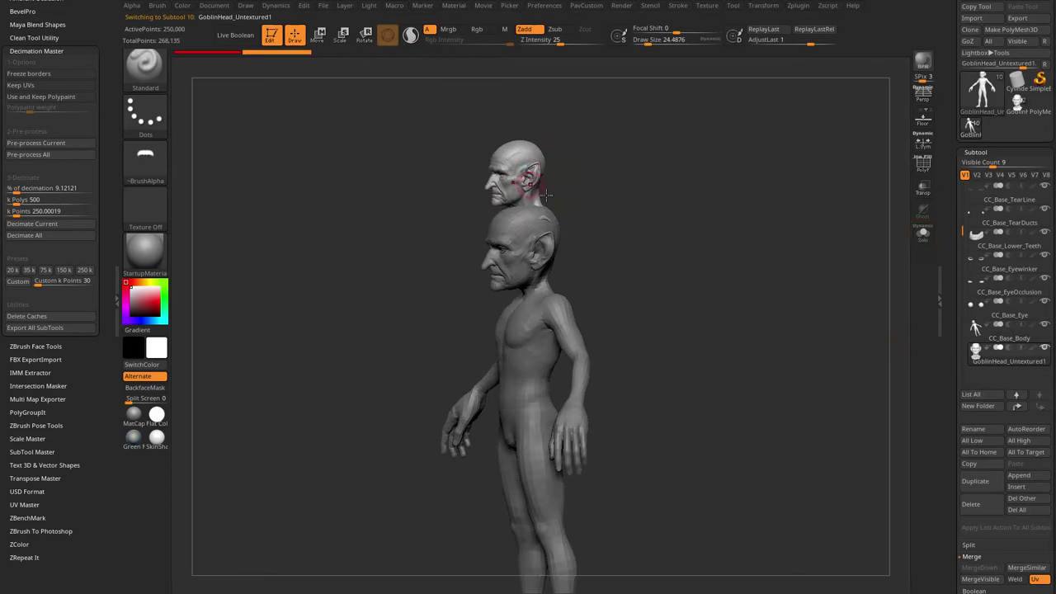
shift+drag(575, 258, 556, 255)
drag(661, 267, 982, 358)
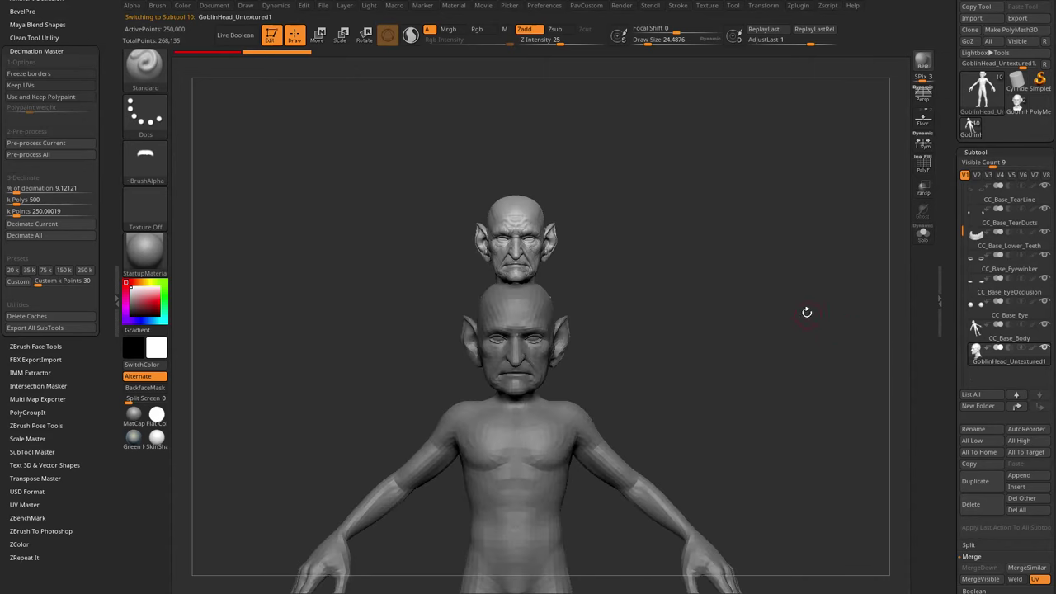
- Activate the move gizmo on the goblin head sculpt, reset its orientation and center it on the mesh
alt+drag(809, 316, 801, 346)
key(w)
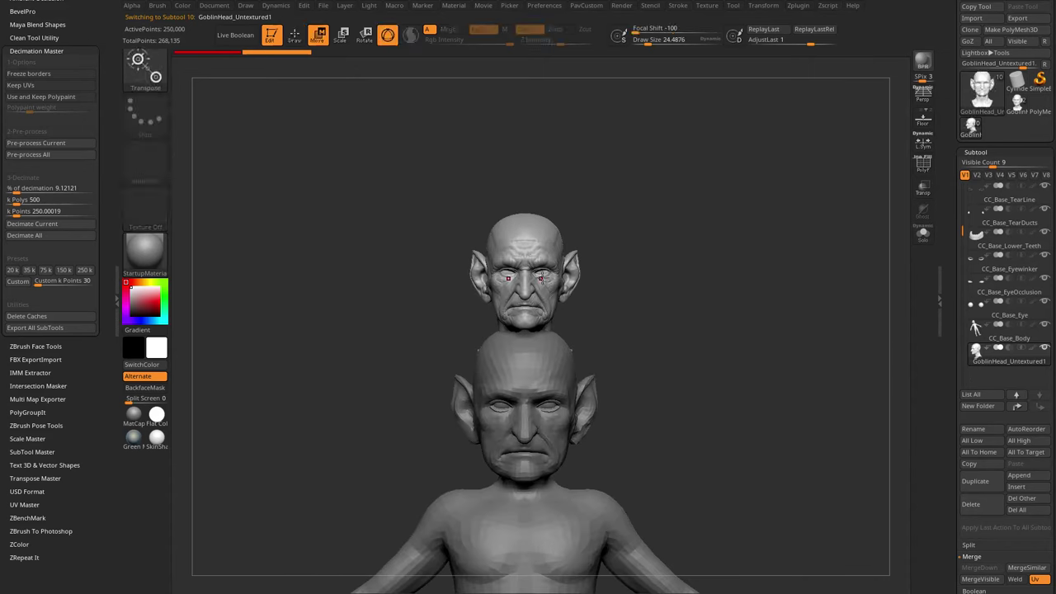
click(525, 246)
shift+drag(717, 238, 688, 238)
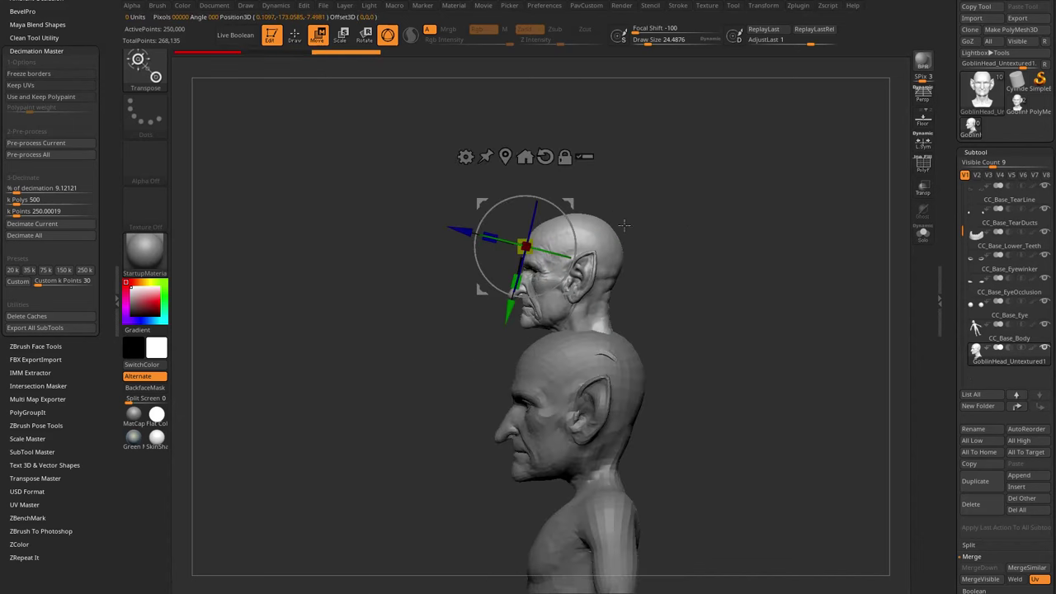
drag(592, 240, 601, 240)
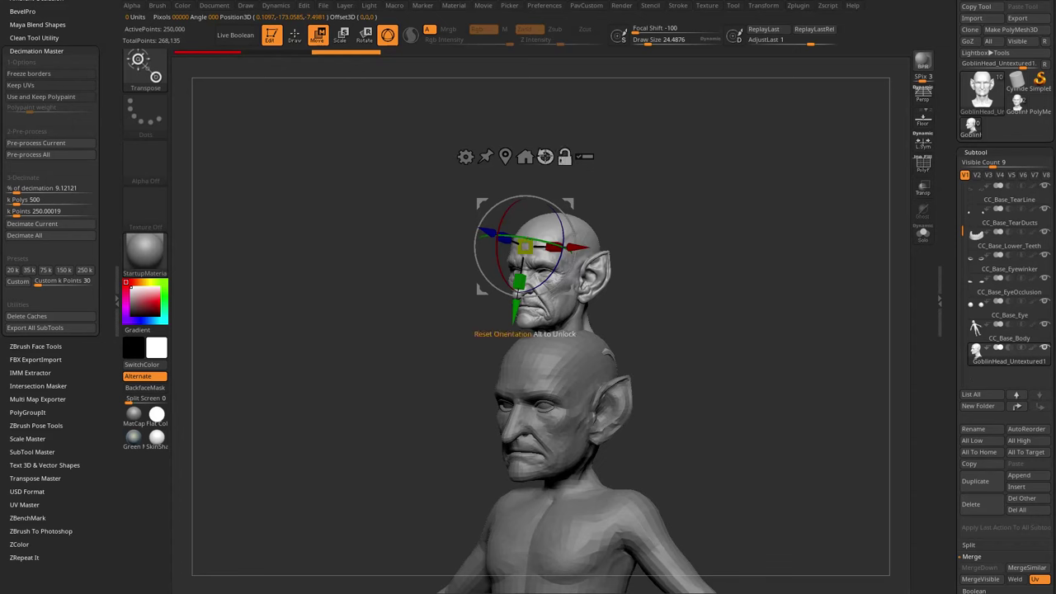
click(546, 156)
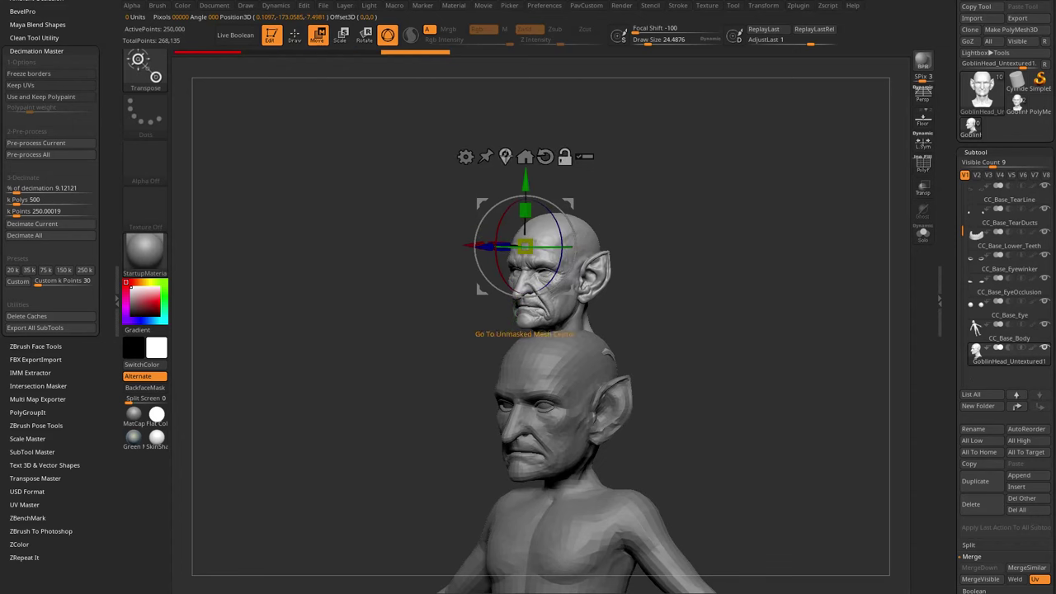
click(505, 156)
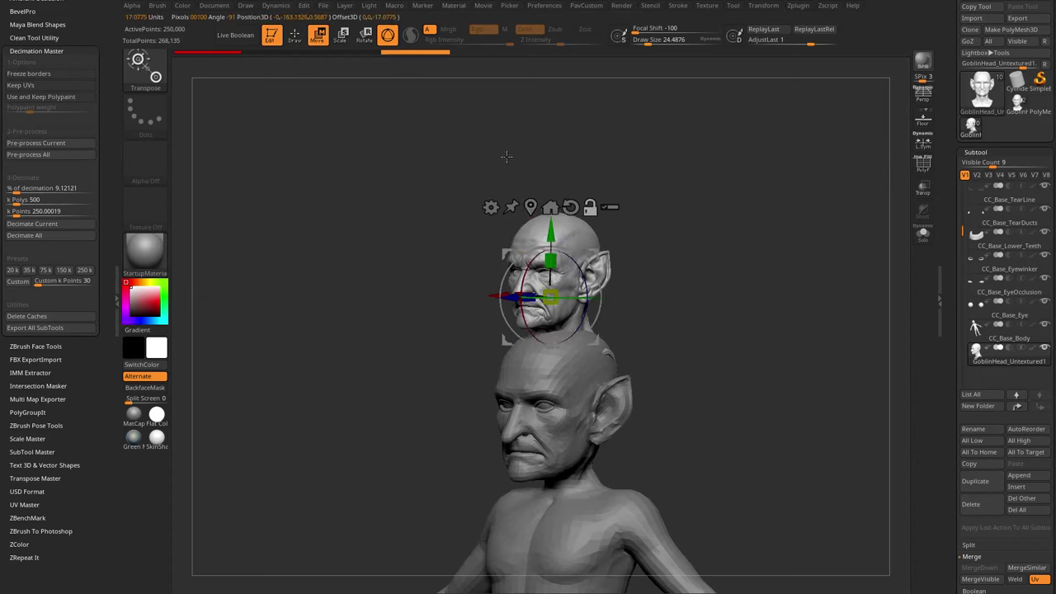
- Turn on transparency and move the goblin head sculpt straight down onto the base body's head
shift+drag(532, 157, 830, 216)
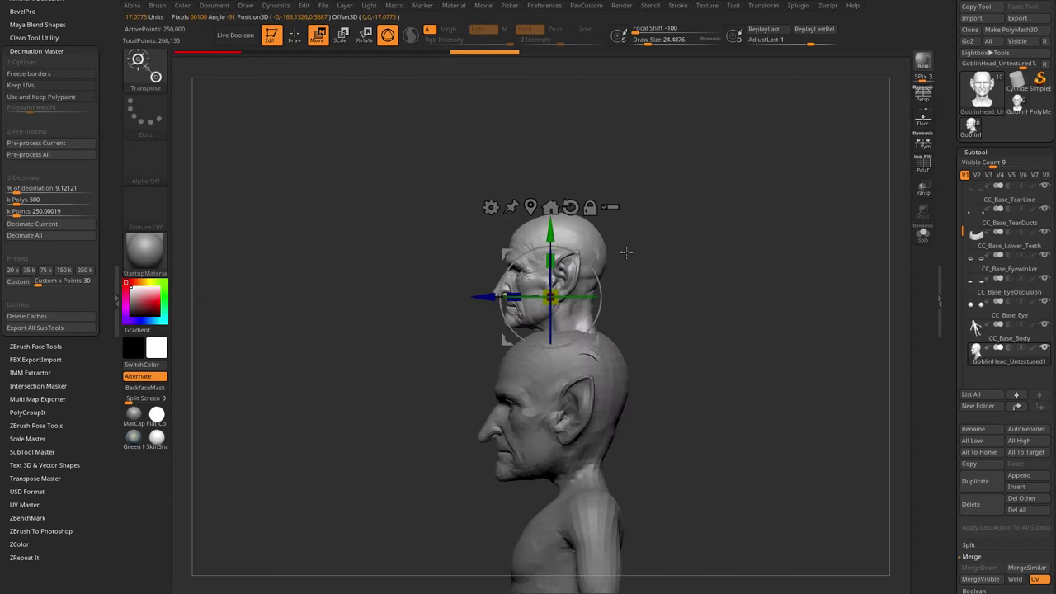
click(926, 197)
alt+drag(782, 249, 758, 206)
drag(520, 191, 521, 307)
alt+drag(659, 289, 662, 341)
- Scale up the goblin head sculpt and fine-tune its placement to match the base body's head in profile
drag(566, 319, 570, 335)
drag(533, 377, 522, 378)
key(q)
key(w)
drag(573, 336, 577, 327)
alt+drag(717, 292, 694, 289)
drag(517, 339, 555, 305)
key(q)
mouse_move(736, 320)
mouse_down()
mouse_move(740, 351)
mouse_move(728, 303)
mouse_up()
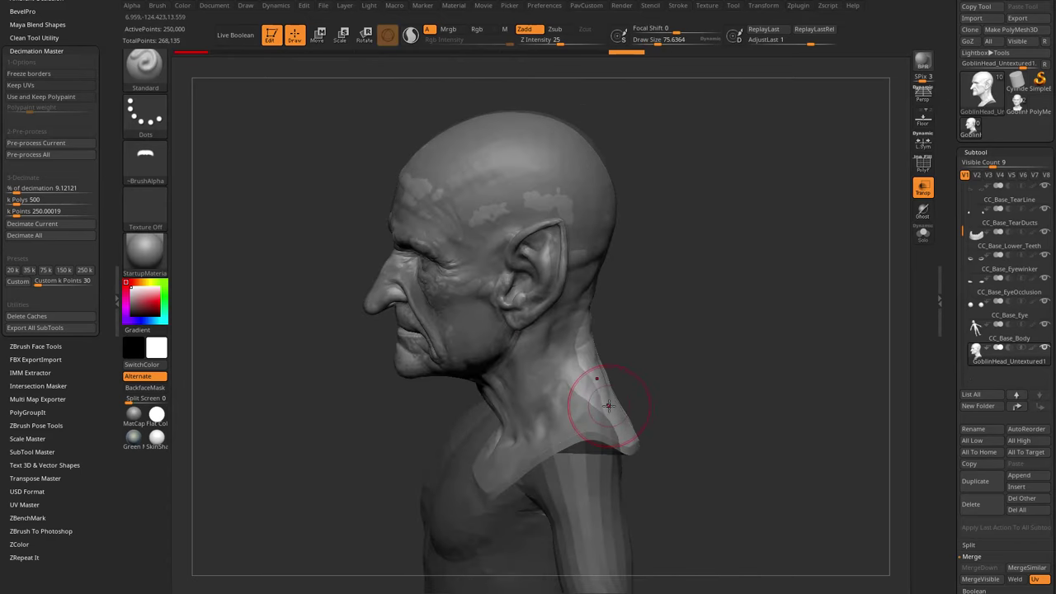
drag(665, 239, 681, 241)
drag(708, 321, 649, 339)
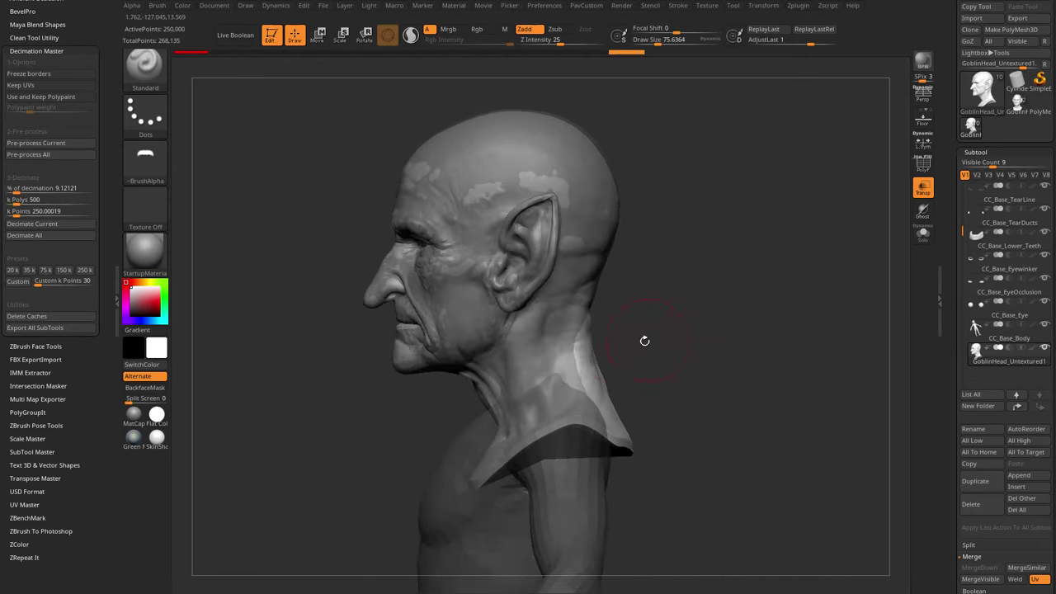
key(b)
key(m)
key(v)
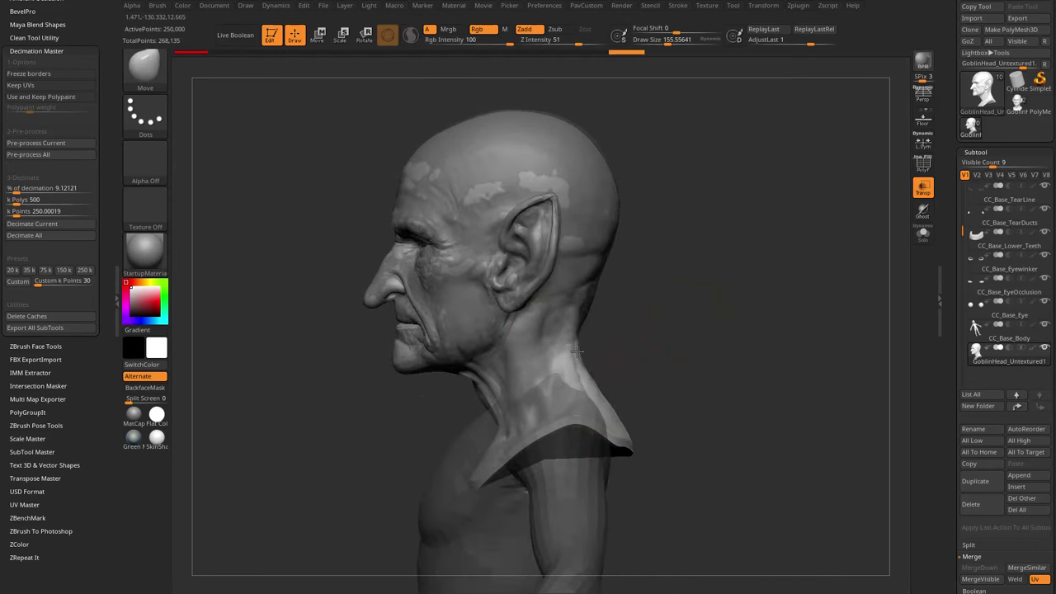
key(b)
key(s)
key(t)
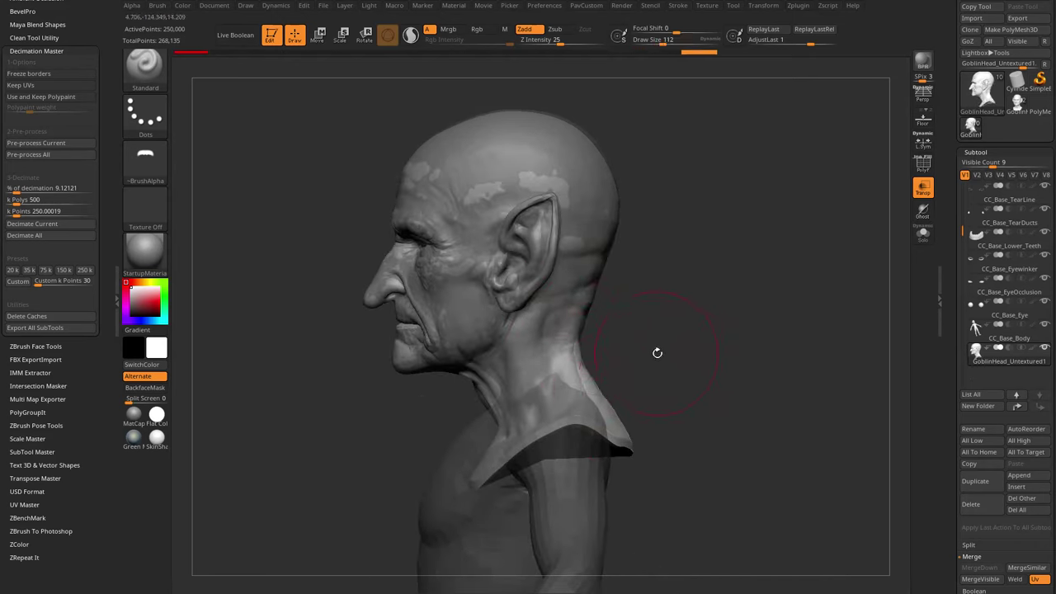
- Check the neck overlap from behind, turn off transparency and nudge the goblin head sculpt into closer alignment with the base head
drag(657, 353, 579, 381)
drag(704, 321, 625, 361)
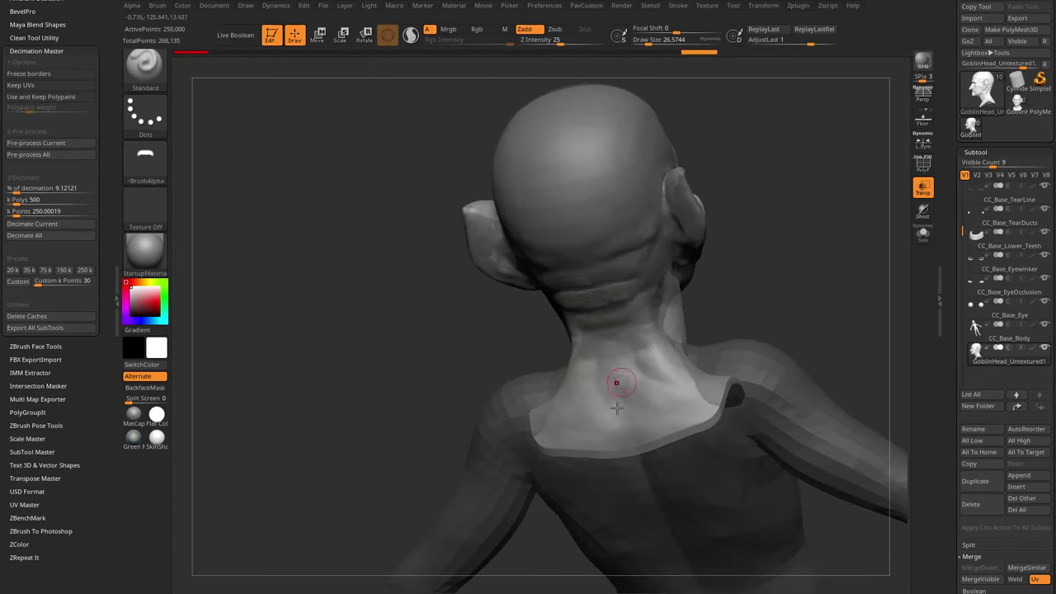
mouse_move(767, 345)
mouse_down()
mouse_move(746, 325)
mouse_move(759, 300)
mouse_move(705, 315)
mouse_move(715, 329)
mouse_move(690, 328)
mouse_up()
key(s)
key(s)
click(706, 317)
click(923, 191)
drag(855, 239, 804, 248)
shift+drag(655, 285, 695, 283)
key(w)
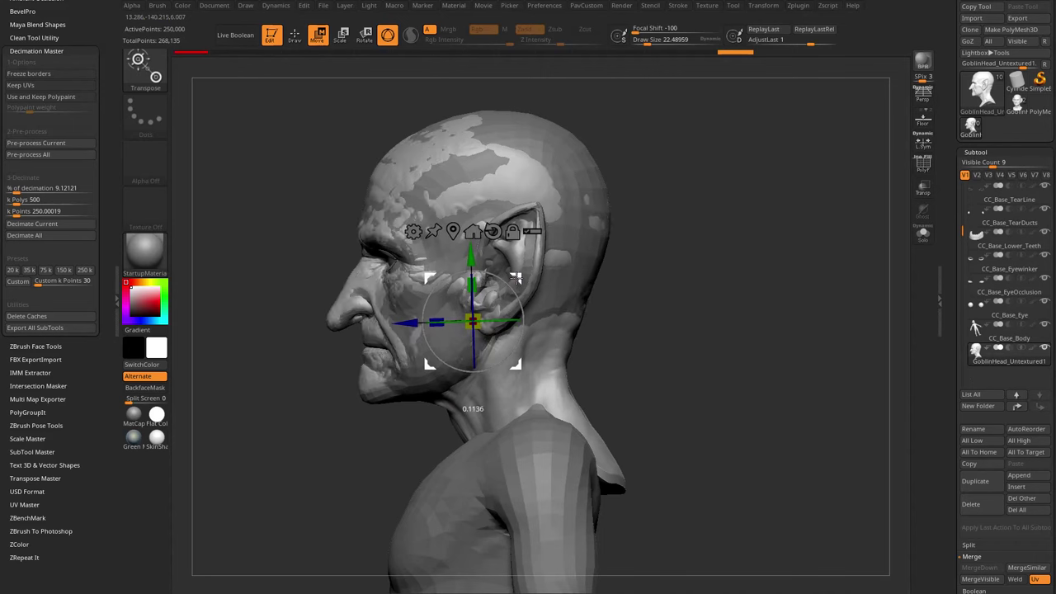
key(q)
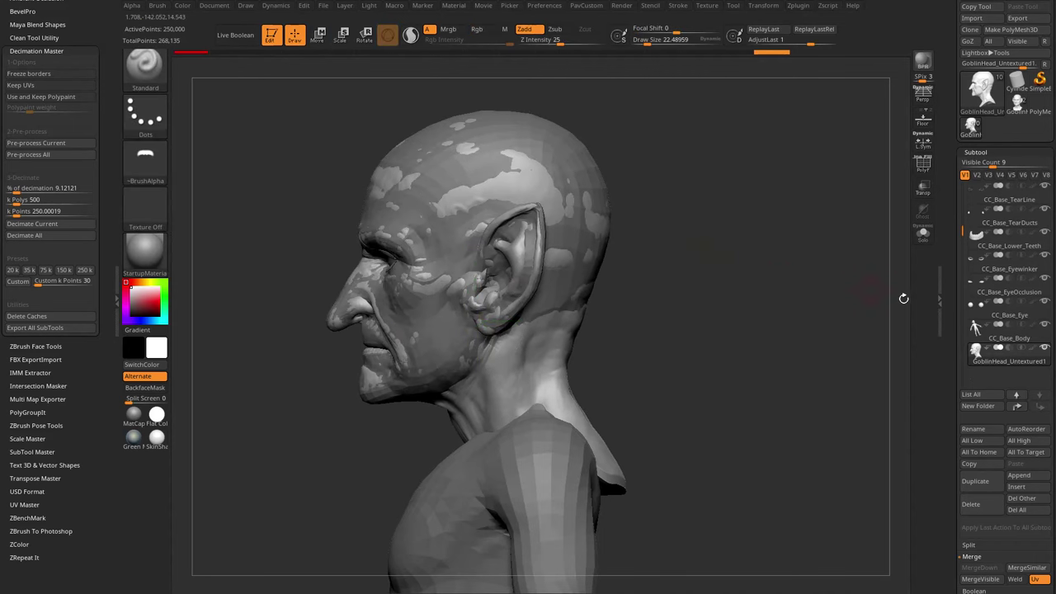
- Hide the goblin head sculpt and make CC_Base_Body the active subtool
right_drag(493, 294, 634, 310)
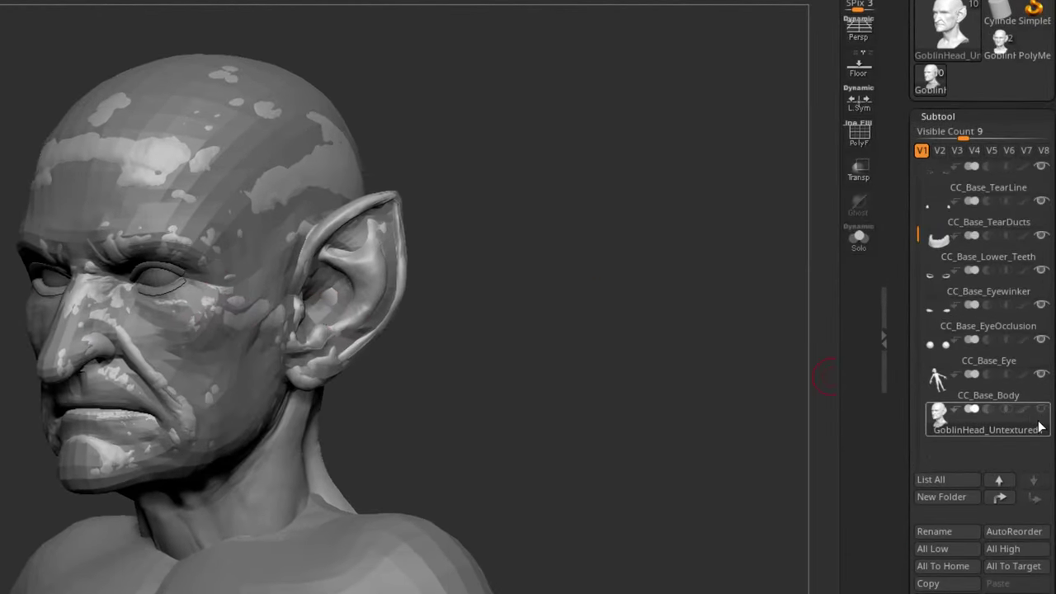
click(987, 396)
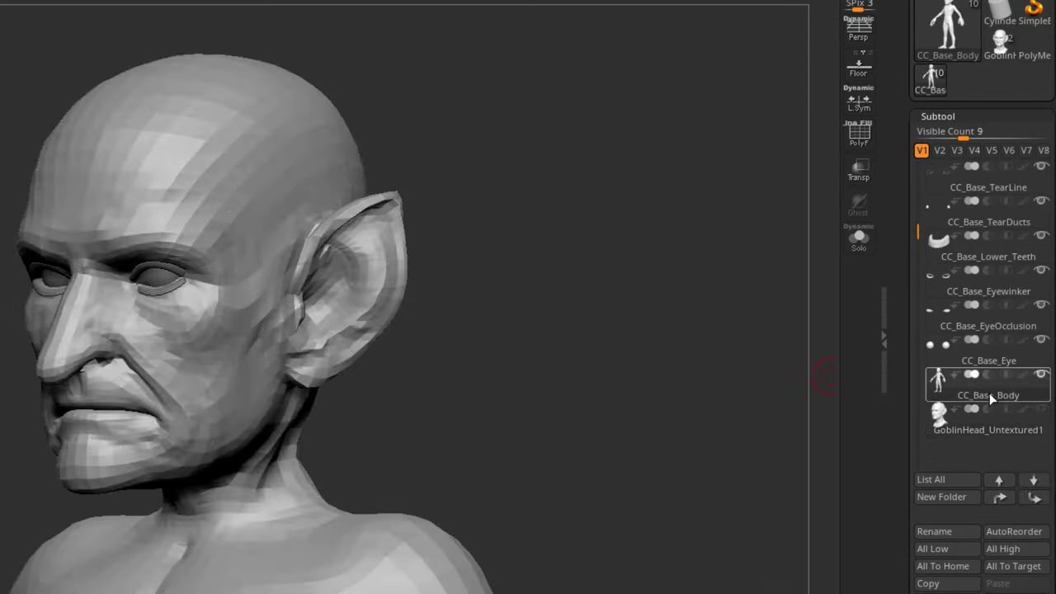
shift+drag(561, 309, 696, 431)
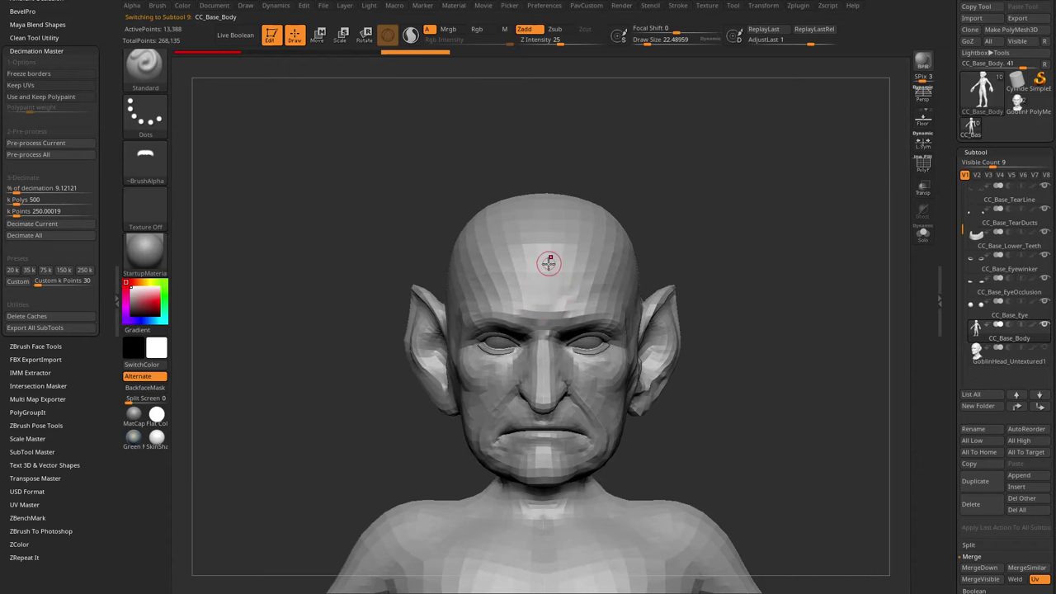
- Choose the HistoryRecall brush and brush the sculpt's shapes onto the forehead and brow area of CC_Base_Body
key(b)
key(h)
key(r)
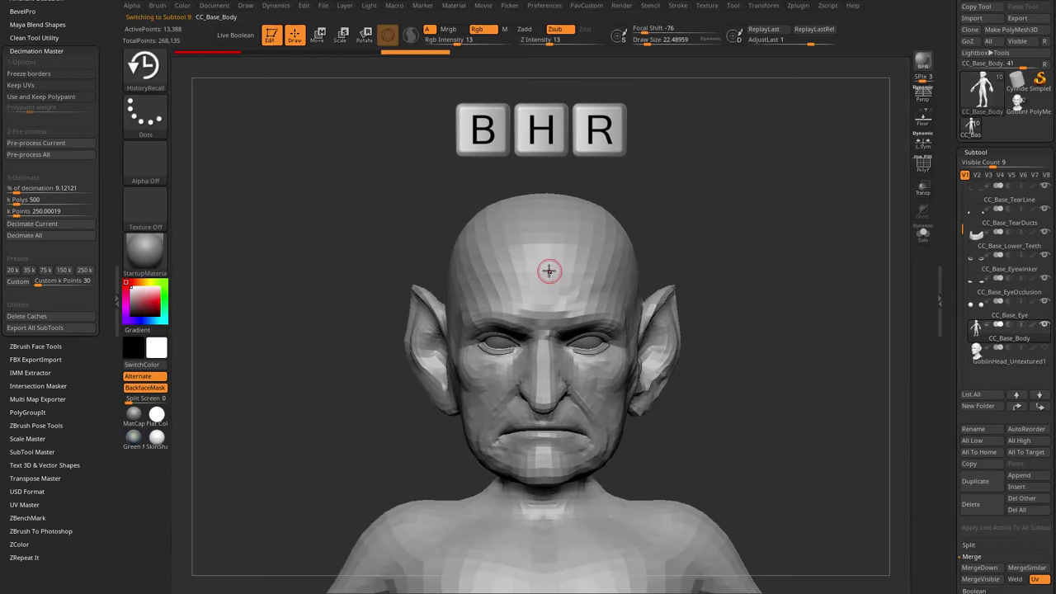
mouse_move(726, 231)
alt+mouse_down()
mouse_move(773, 193)
mouse_move(791, 209)
alt+mouse_up()
key(s)
mouse_move(526, 316)
mouse_down()
mouse_move(545, 317)
mouse_move(533, 316)
mouse_up()
alt+drag(766, 226, 755, 210)
mouse_move(755, 209)
mouse_down()
mouse_move(759, 228)
mouse_move(758, 213)
mouse_up()
mouse_move(525, 268)
mouse_down()
mouse_move(541, 302)
mouse_move(556, 291)
mouse_up()
mouse_move(736, 219)
alt+mouse_down()
mouse_move(731, 209)
mouse_move(728, 228)
alt+mouse_up()
drag(727, 227, 697, 233)
mouse_move(573, 303)
mouse_down()
mouse_move(572, 333)
mouse_move(583, 312)
mouse_up()
drag(742, 216, 764, 203)
mouse_move(603, 275)
mouse_down()
mouse_move(596, 304)
mouse_move(528, 319)
mouse_up()
drag(730, 223, 768, 218)
drag(534, 323, 506, 349)
mouse_move(726, 283)
alt+mouse_down()
mouse_move(717, 249)
mouse_move(748, 271)
mouse_move(741, 297)
alt+mouse_up()
- Isolate CC_Base_Body with Solo and brush the sculpt's shapes onto the area beneath the eye and the cheek with HistoryRecall
click(922, 236)
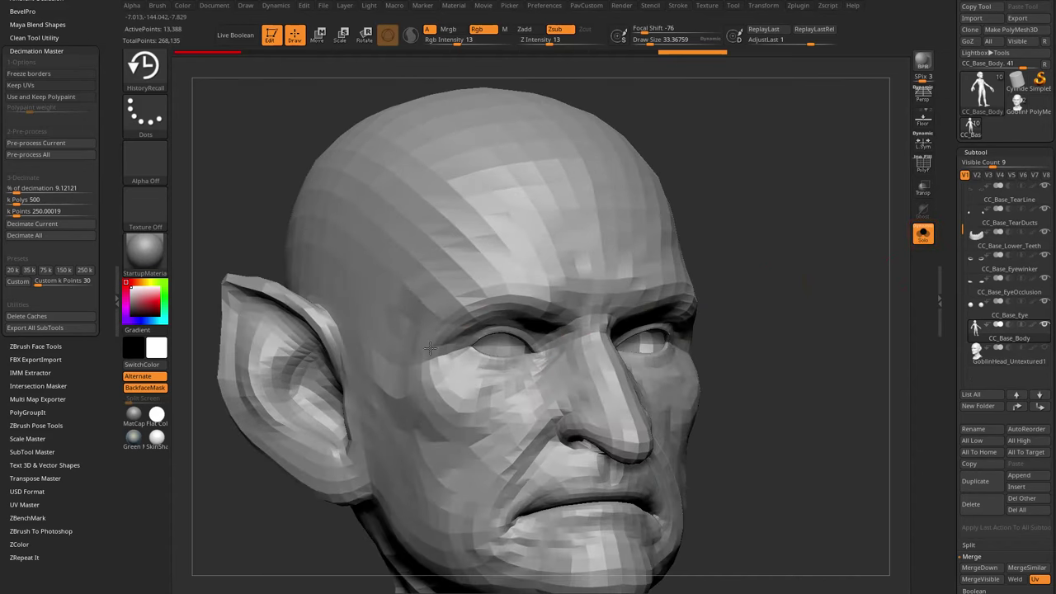
drag(801, 316, 816, 313)
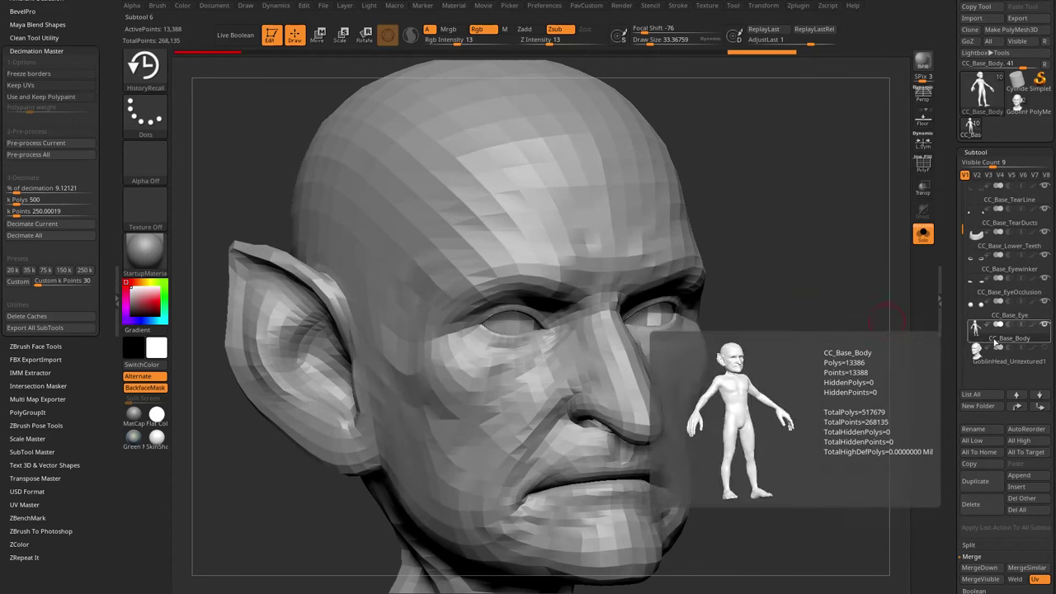
drag(461, 370, 524, 375)
mouse_move(748, 314)
mouse_down()
mouse_move(752, 299)
mouse_move(813, 302)
mouse_up()
drag(520, 356, 521, 381)
drag(793, 305, 732, 310)
mouse_move(490, 450)
mouse_down()
mouse_move(508, 418)
mouse_move(502, 406)
mouse_up()
drag(774, 305, 782, 232)
drag(457, 412, 474, 478)
- Brush the sculpt's shape into the inner ear of CC_Base_Body with HistoryRecall
drag(718, 371, 731, 422)
drag(828, 342, 800, 260)
drag(726, 268, 701, 276)
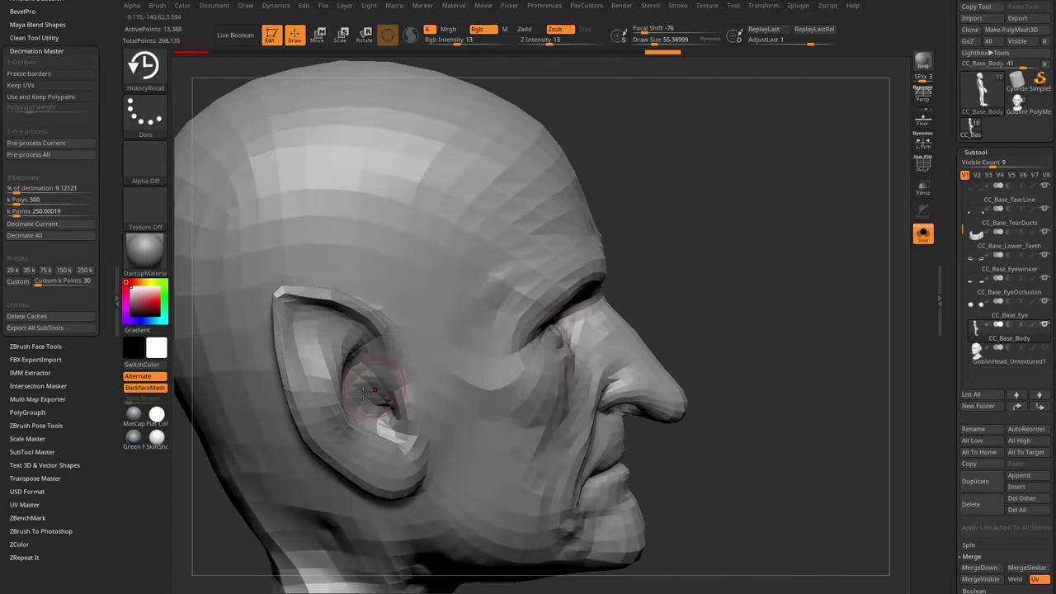
drag(644, 244, 657, 250)
mouse_move(371, 385)
mouse_down()
mouse_move(389, 401)
mouse_move(360, 407)
mouse_up()
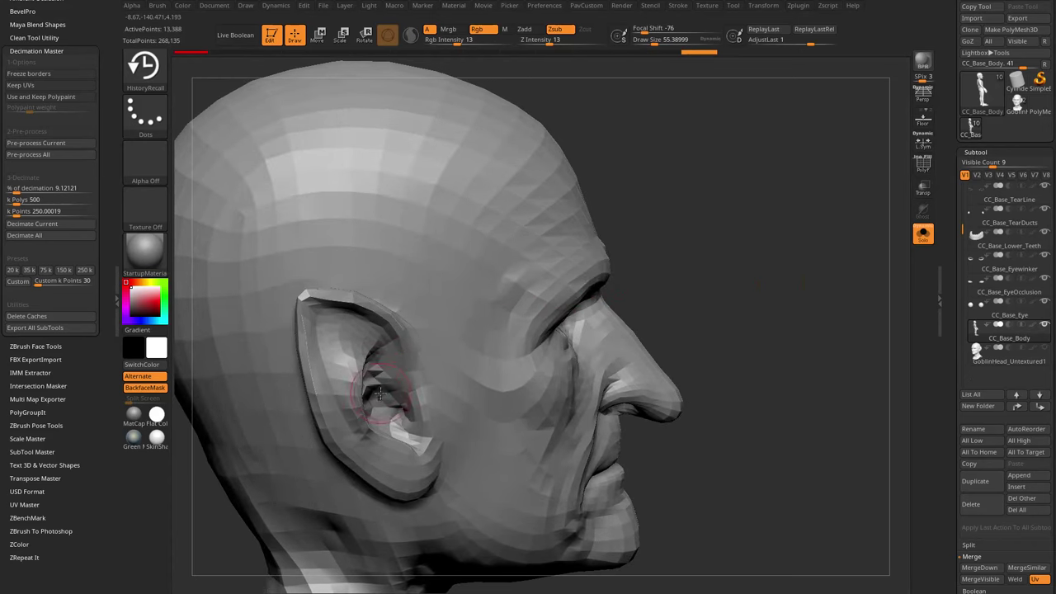
- Show the polyframe briefly to examine the ear's topology, and turn it off again
right_drag(379, 394, 675, 255)
click(922, 163)
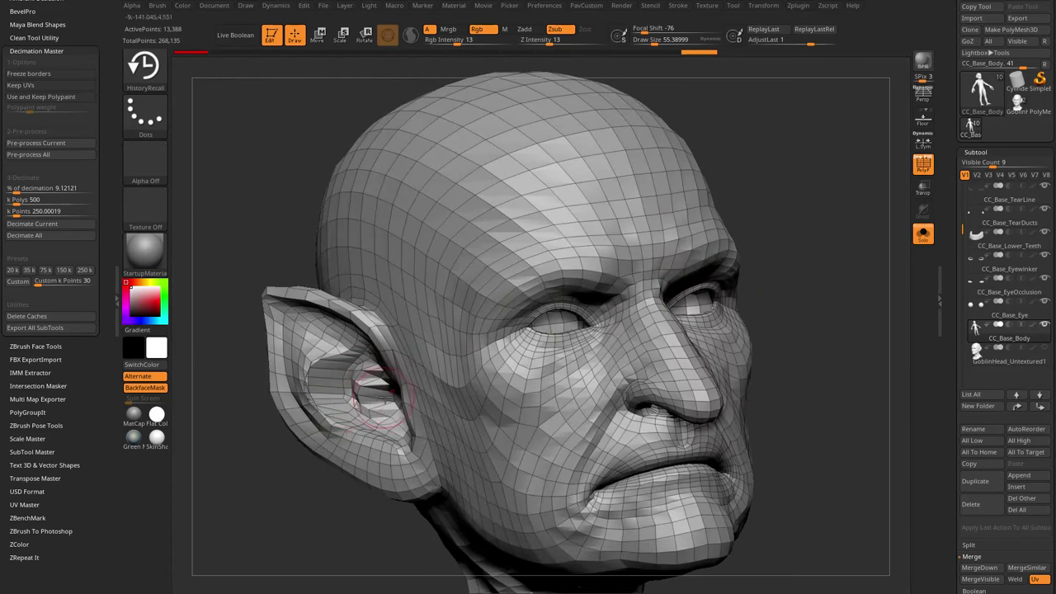
right_drag(339, 486, 503, 390)
click(923, 165)
drag(754, 233, 308, 397)
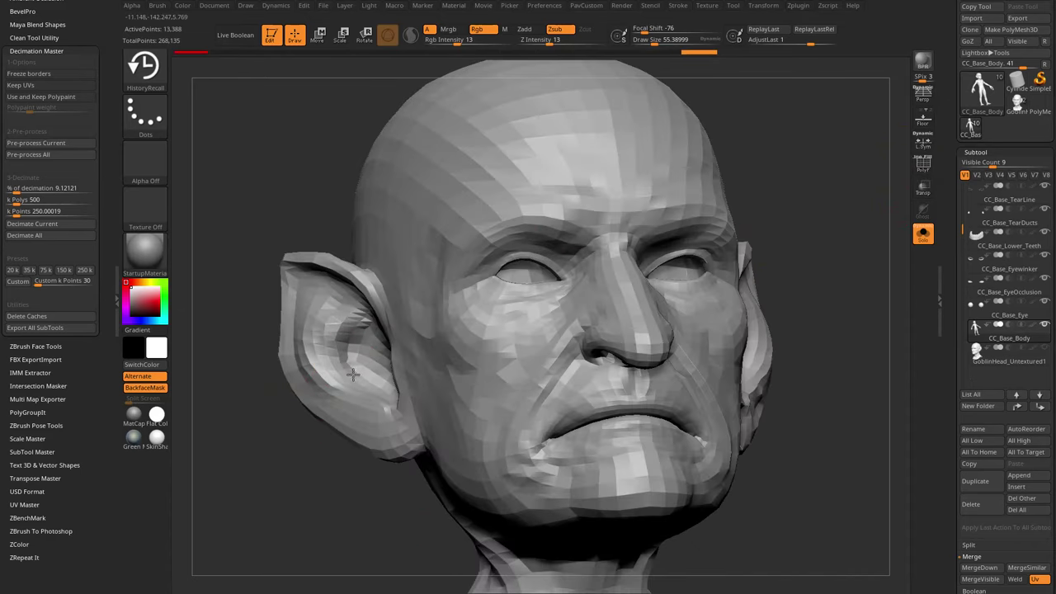
drag(280, 461, 578, 302)
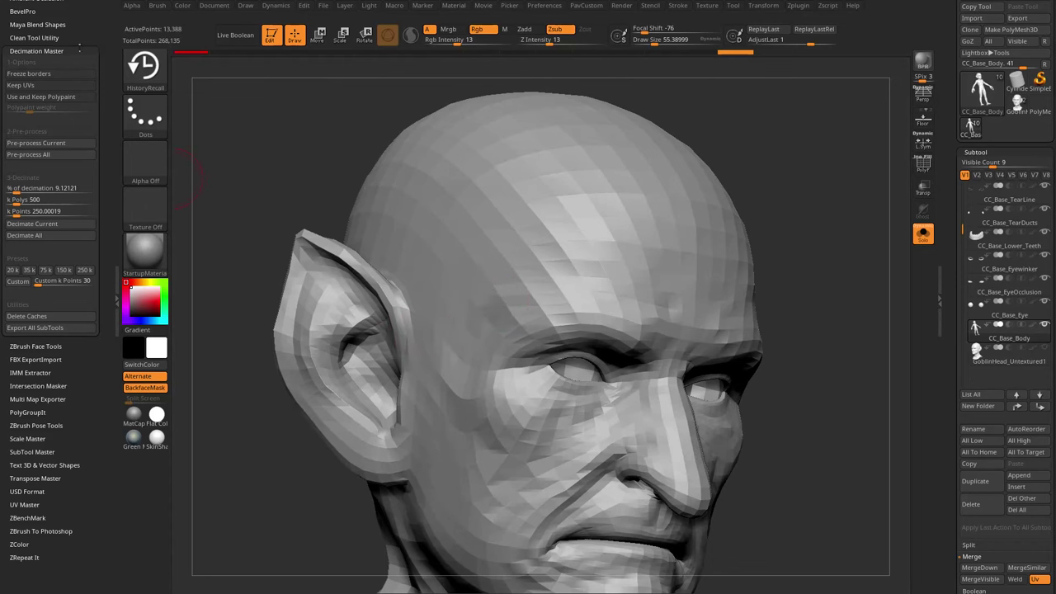
- Dock the Brush palette beside the canvas and expand its Auto Masking settings showing the BackfaceMask option
scroll(50, 297, up, 3)
click(156, 7)
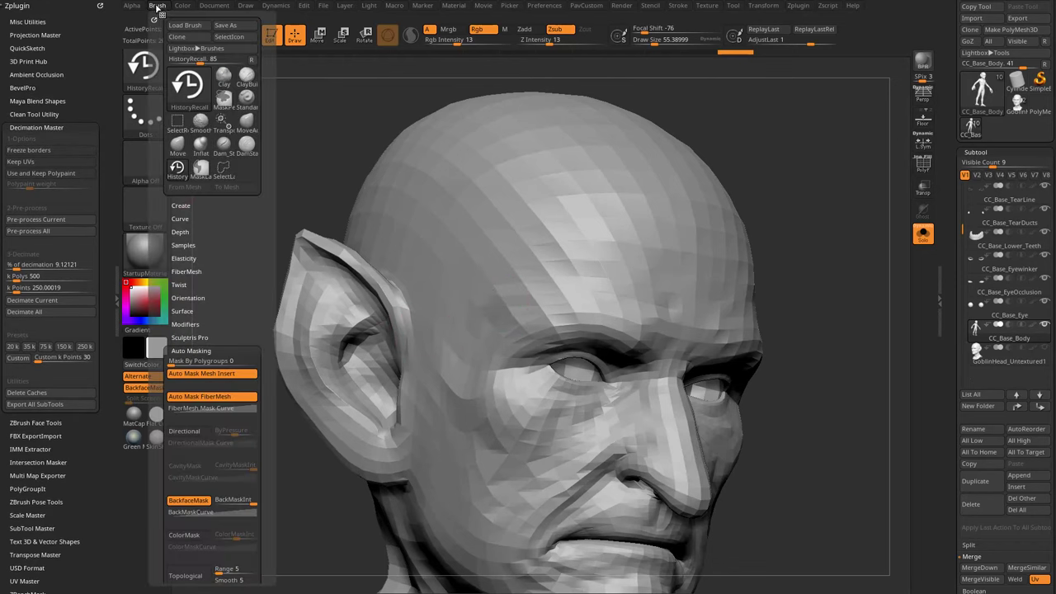
drag(153, 19, 45, 7)
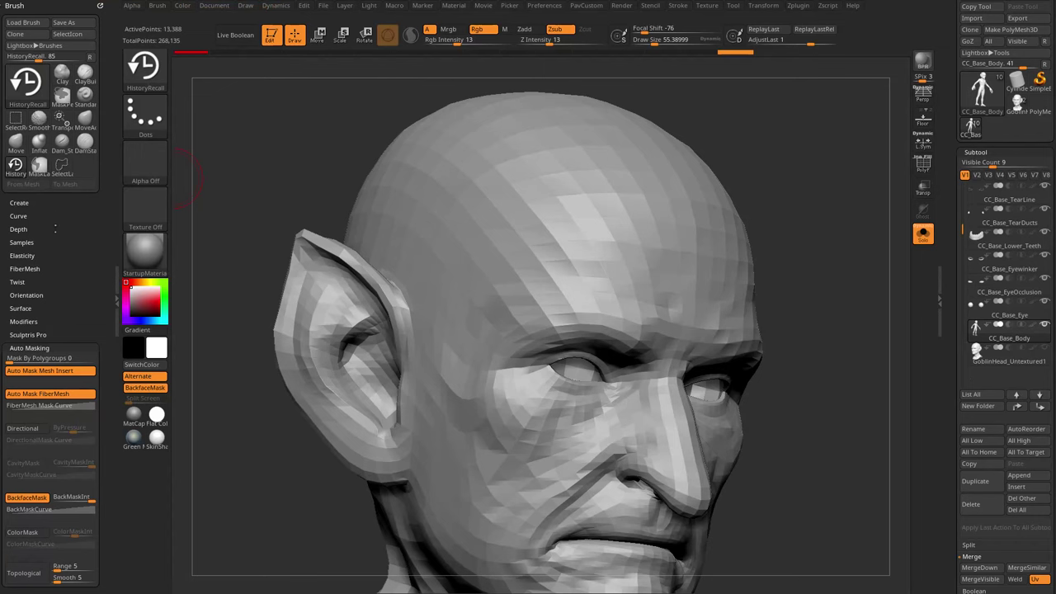
drag(55, 225, 55, 53)
shift+click(35, 178)
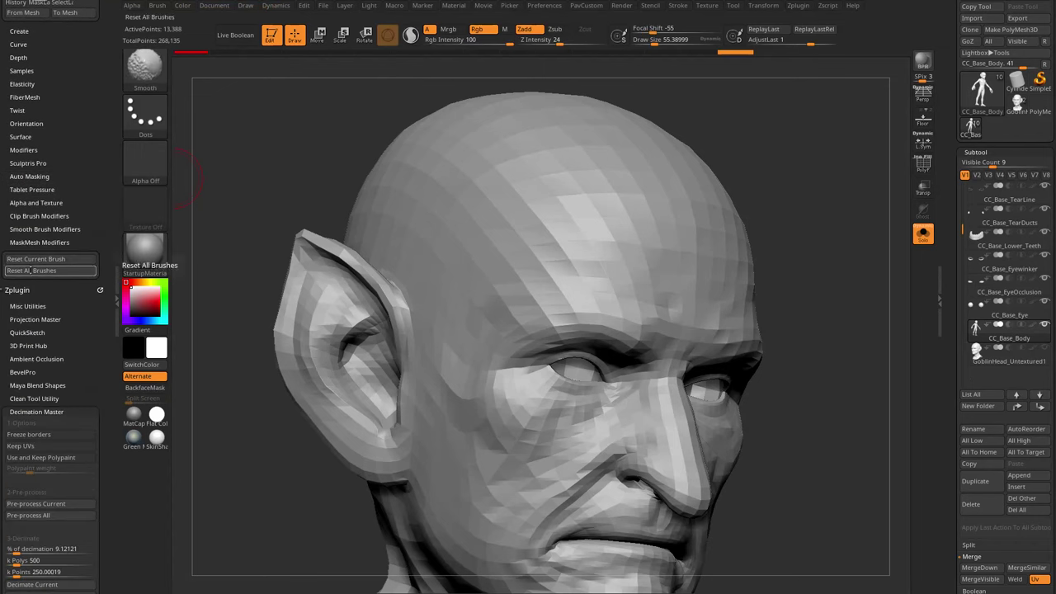
click(27, 176)
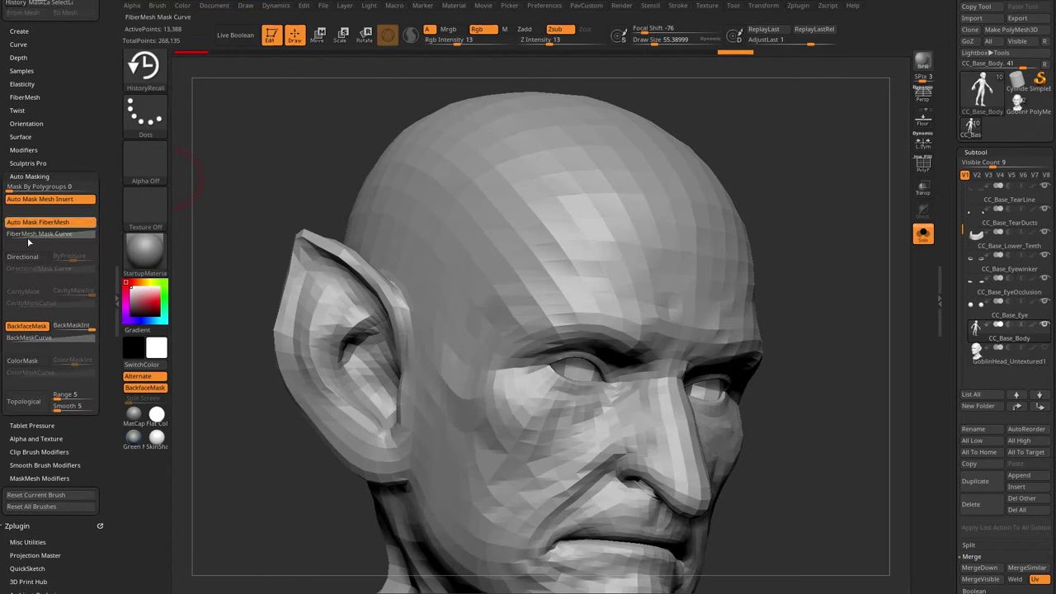
- Project the sculpt's form over the ear's folds and inner cavity from several angles with the backface-masked HistoryRecall brush
drag(257, 108, 412, 333)
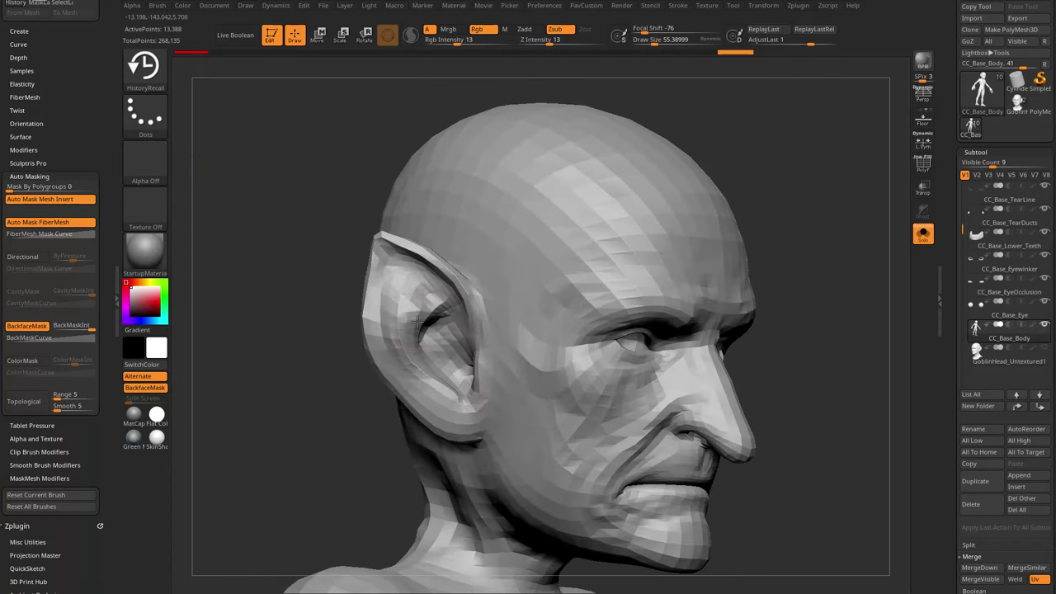
mouse_move(393, 291)
mouse_down()
mouse_move(380, 348)
mouse_move(457, 409)
mouse_up()
drag(339, 419, 328, 388)
mouse_move(713, 196)
mouse_down()
mouse_move(740, 185)
mouse_move(450, 309)
mouse_move(659, 270)
mouse_up()
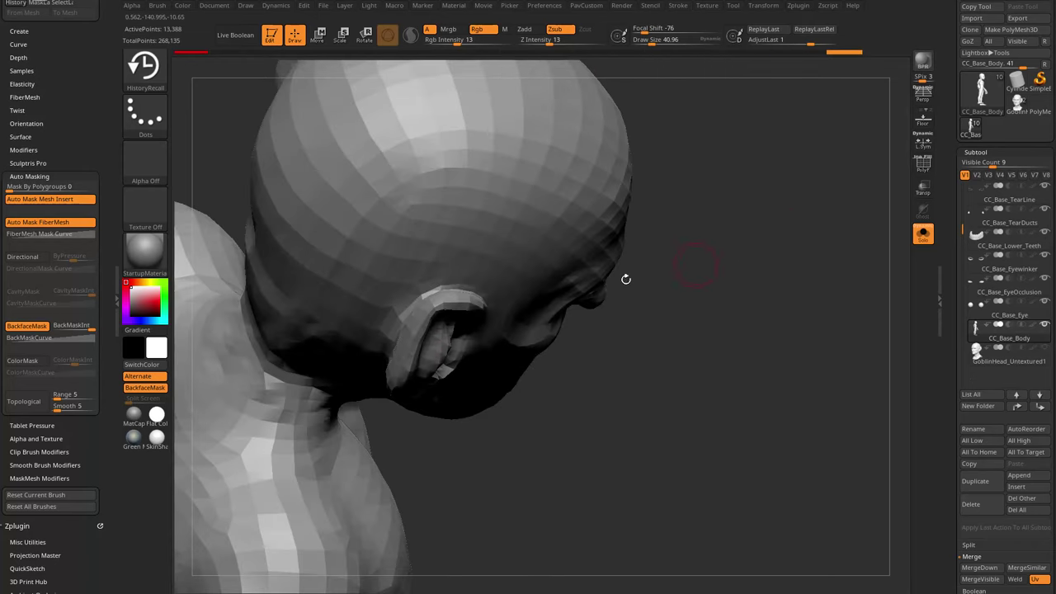
drag(650, 328, 488, 310)
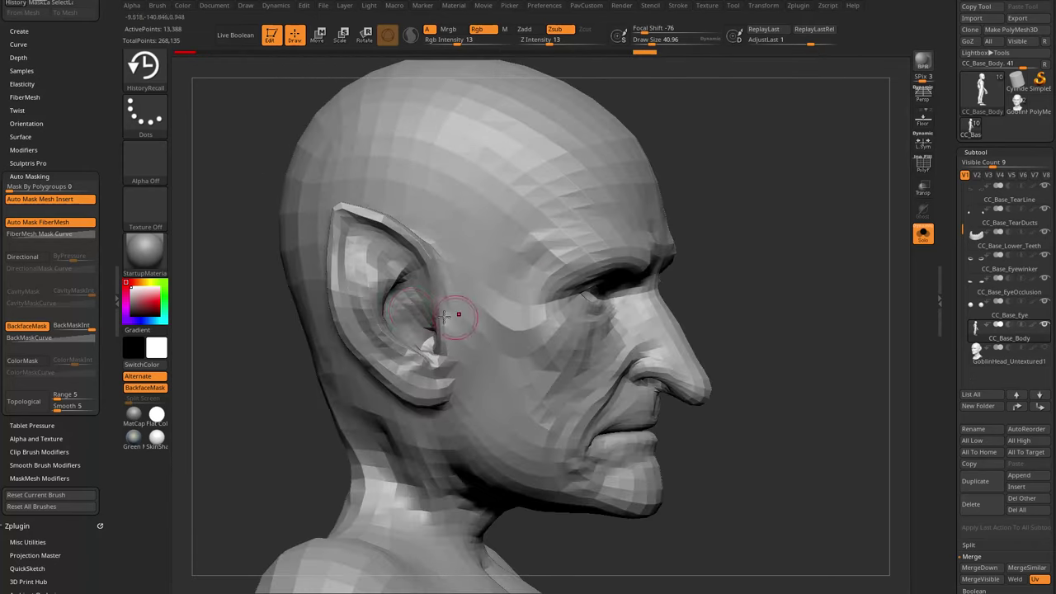
drag(419, 318, 424, 325)
drag(805, 180, 710, 183)
drag(415, 355, 421, 360)
drag(825, 204, 743, 185)
drag(307, 408, 358, 330)
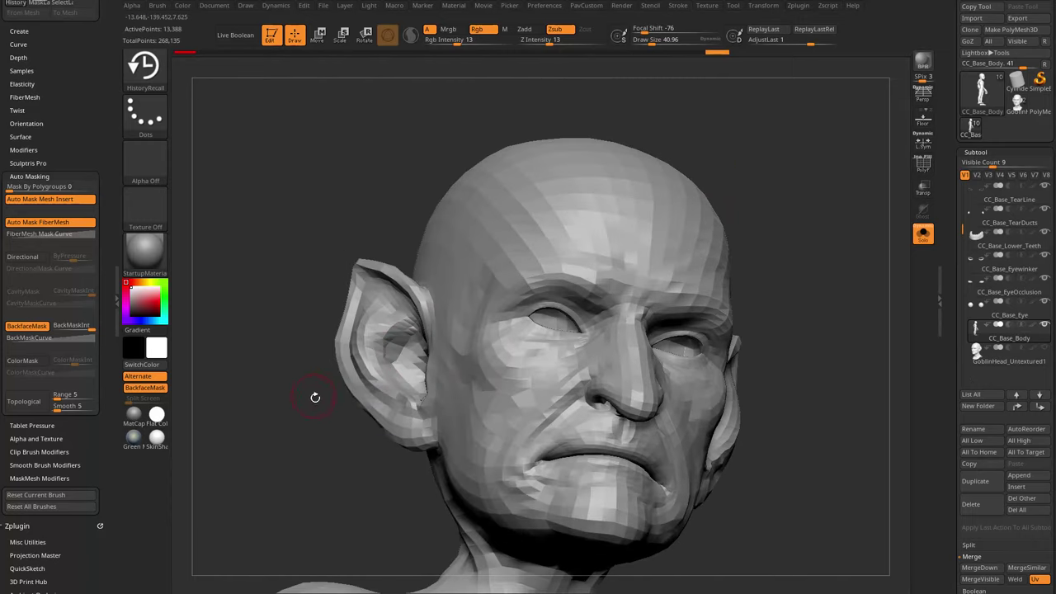
- Smooth the rough geometry inside the ear and refine its inner folds with HistoryRecall
drag(309, 393, 396, 353)
drag(320, 391, 256, 376)
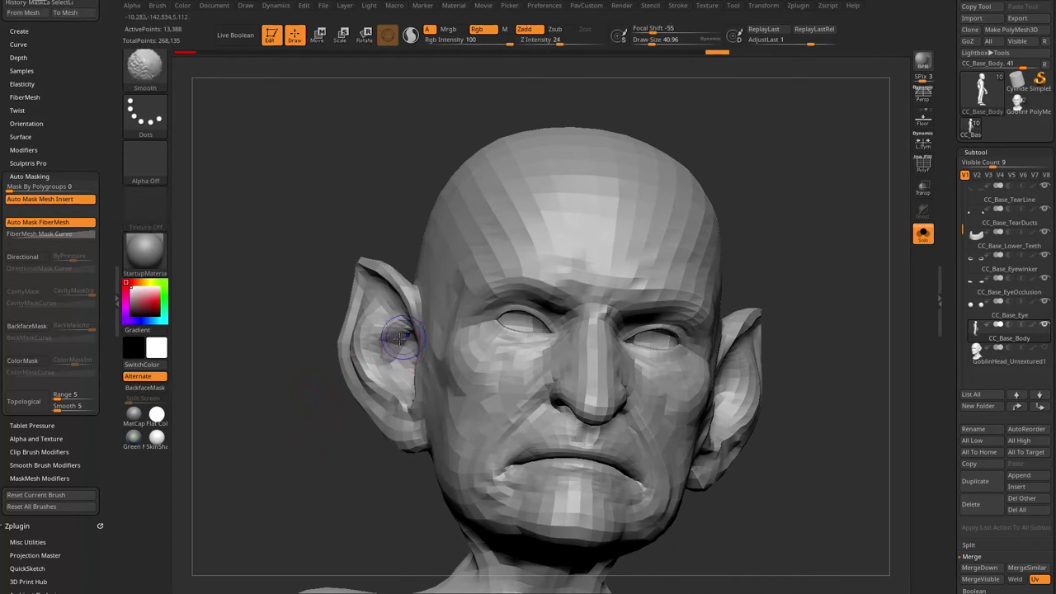
shift+drag(379, 386, 386, 394)
mouse_move(318, 392)
mouse_down()
mouse_move(383, 372)
mouse_move(370, 361)
mouse_move(413, 354)
mouse_up()
drag(465, 302, 550, 264)
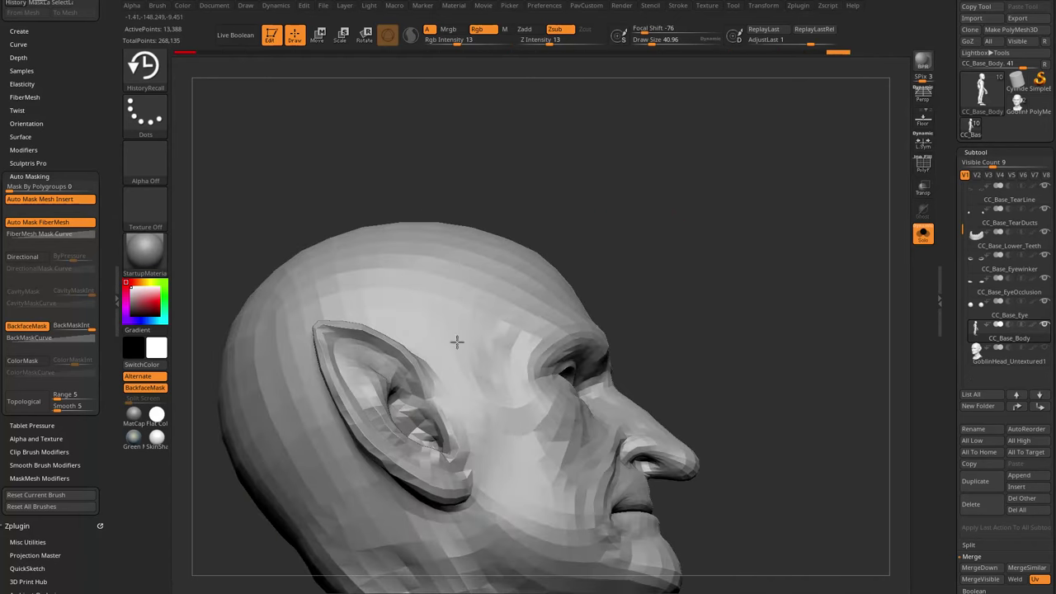
drag(405, 375, 622, 267)
drag(536, 291, 467, 365)
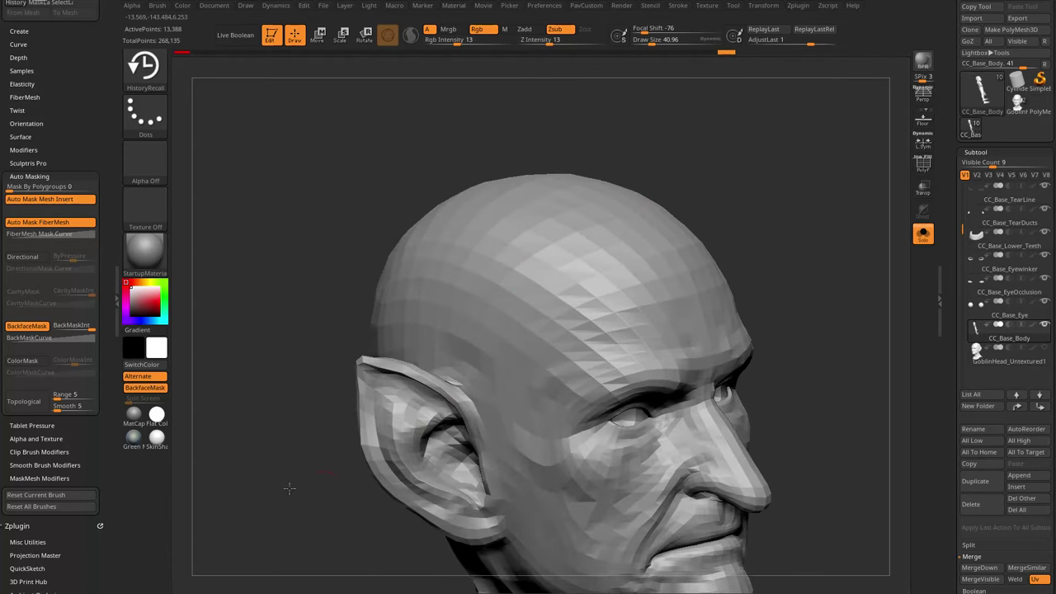
- Refine the ear and its surrounding surface with HistoryRecall from several angles, adjusting the brush size and undoing an unwanted stroke
drag(307, 499, 465, 323)
mouse_move(397, 386)
mouse_down()
mouse_move(418, 326)
mouse_move(363, 369)
mouse_move(340, 333)
mouse_up()
drag(255, 483, 331, 387)
key(s)
drag(346, 294, 343, 294)
key(ctrl+z)
key(ctrl)
drag(369, 359, 386, 383)
mouse_move(648, 251)
mouse_down()
mouse_move(633, 231)
mouse_move(528, 222)
mouse_up()
mouse_move(761, 282)
mouse_down()
mouse_move(701, 259)
mouse_move(614, 250)
mouse_up()
mouse_move(451, 358)
mouse_down()
mouse_move(484, 358)
mouse_move(778, 220)
mouse_move(388, 366)
mouse_move(778, 236)
mouse_move(446, 330)
mouse_up()
drag(443, 385, 710, 291)
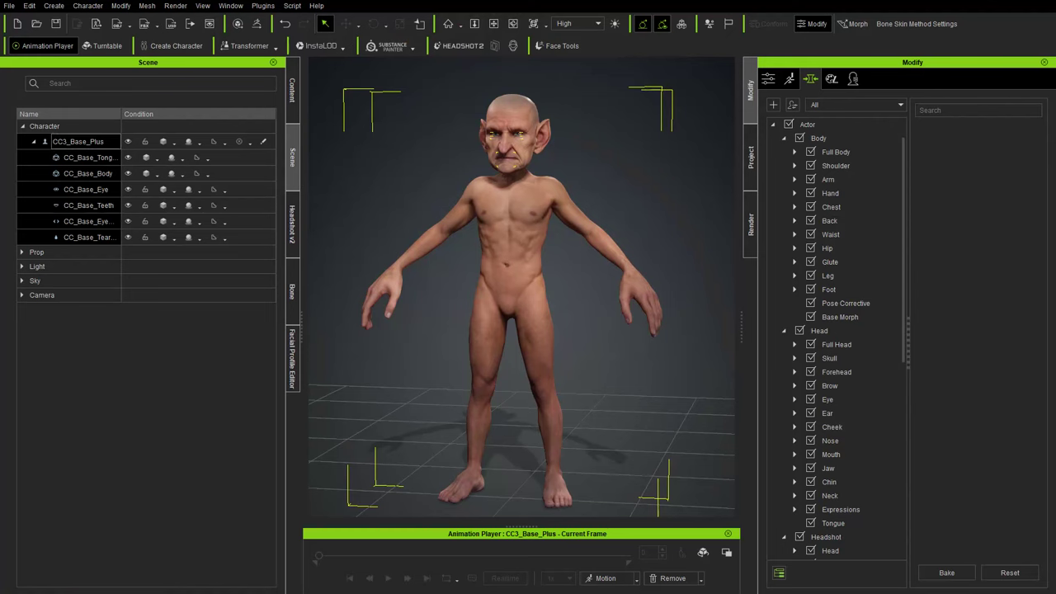
- Switch to Character Creator, examine the goblin head and upper body from several angles, and open the content library
right_drag(593, 307, 698, 269)
scroll(582, 245, up, 5)
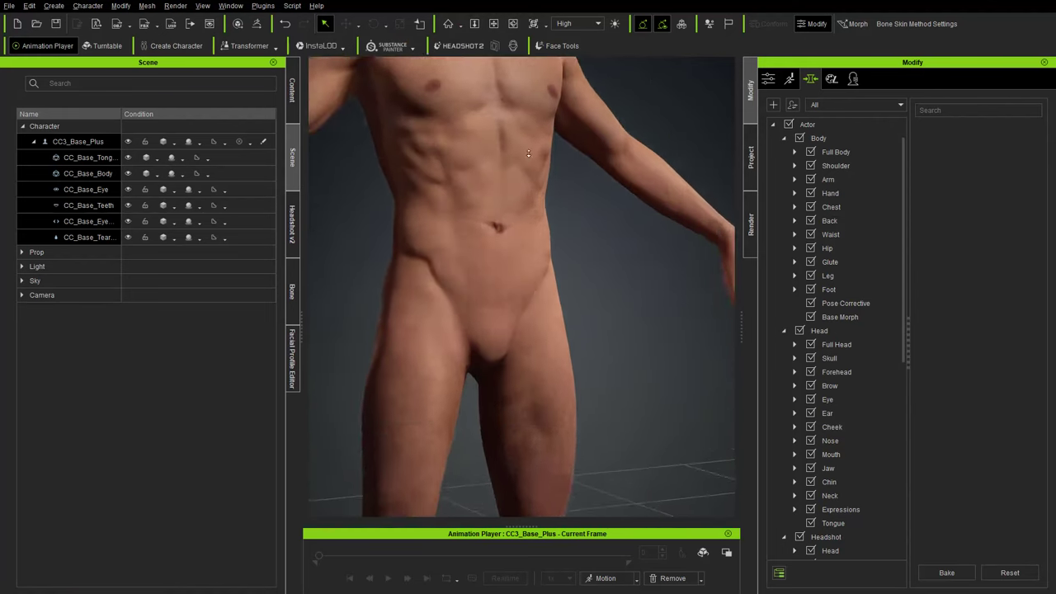
middle_drag(582, 245, 586, 349)
right_drag(587, 349, 467, 357)
click(292, 87)
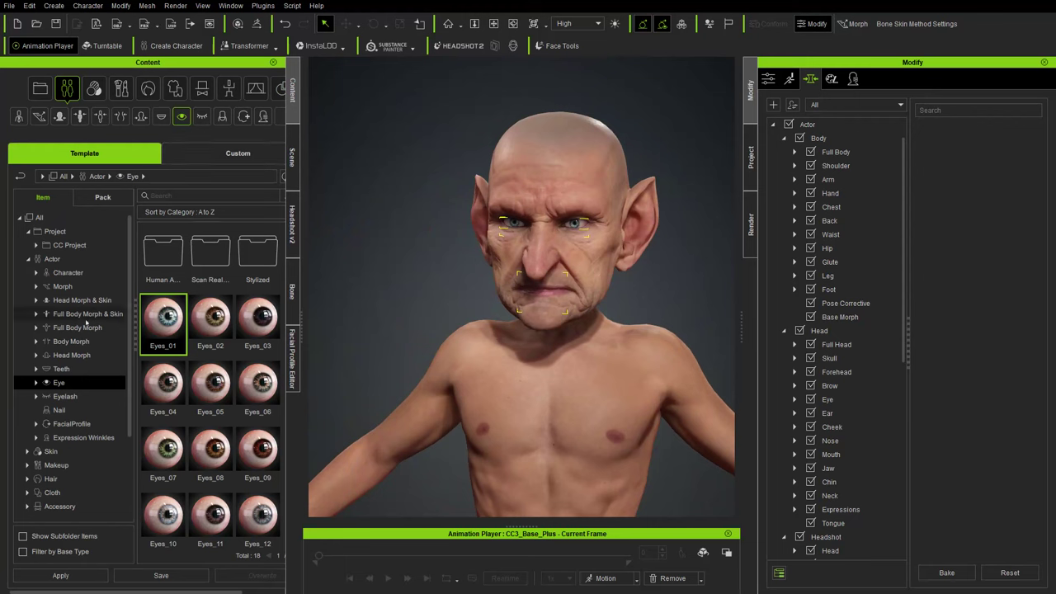
scroll(572, 370, down, 4)
right_drag(605, 427, 635, 363)
right_drag(472, 375, 537, 452)
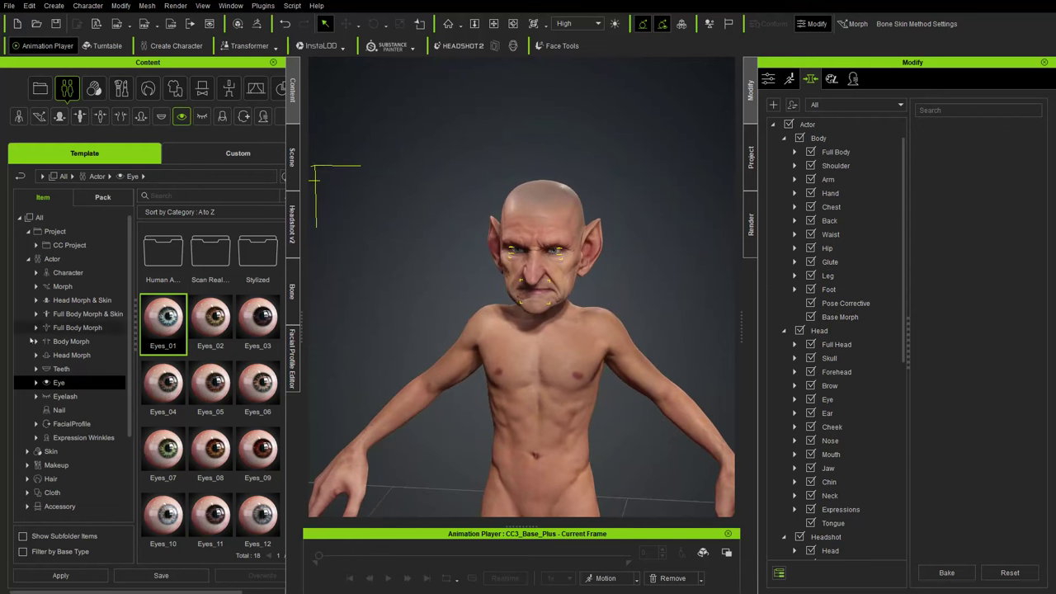
- Browse the content library's Character, Nail, Teeth and Actor categories and its Hair templates
click(57, 273)
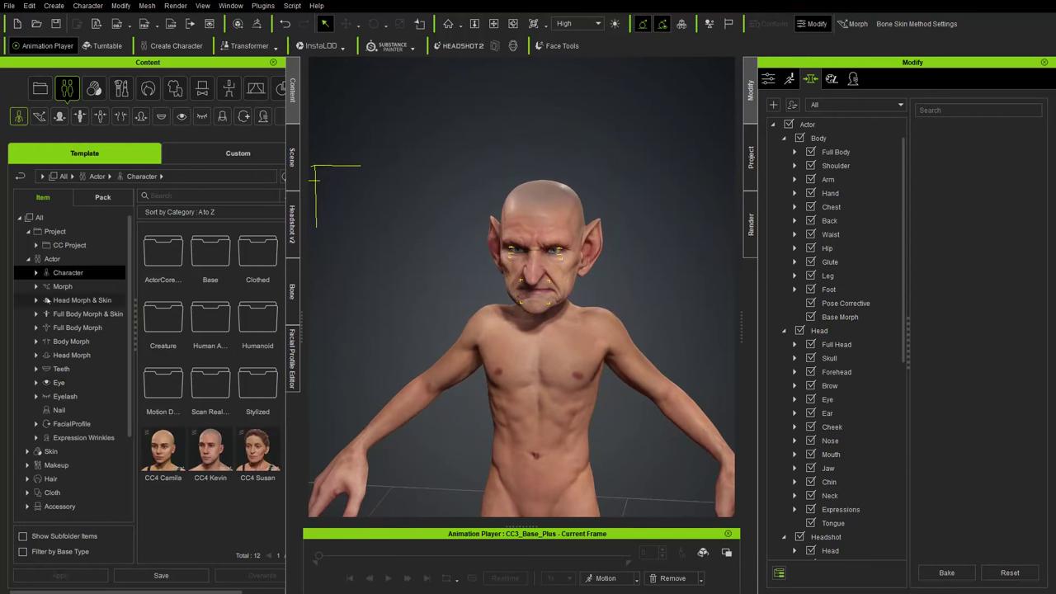
click(59, 410)
click(61, 369)
click(64, 259)
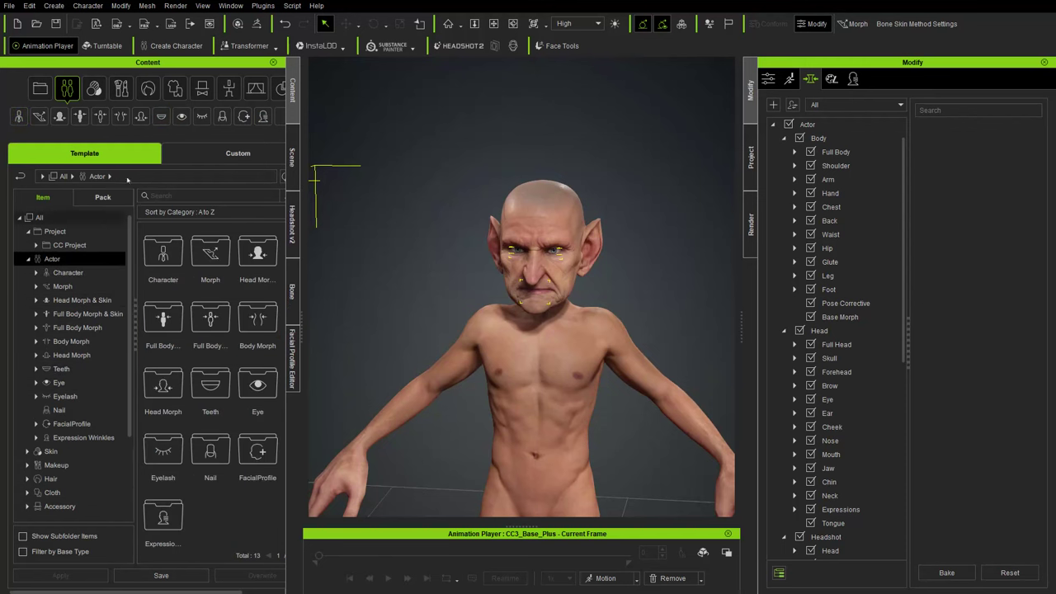
click(148, 89)
click(165, 261)
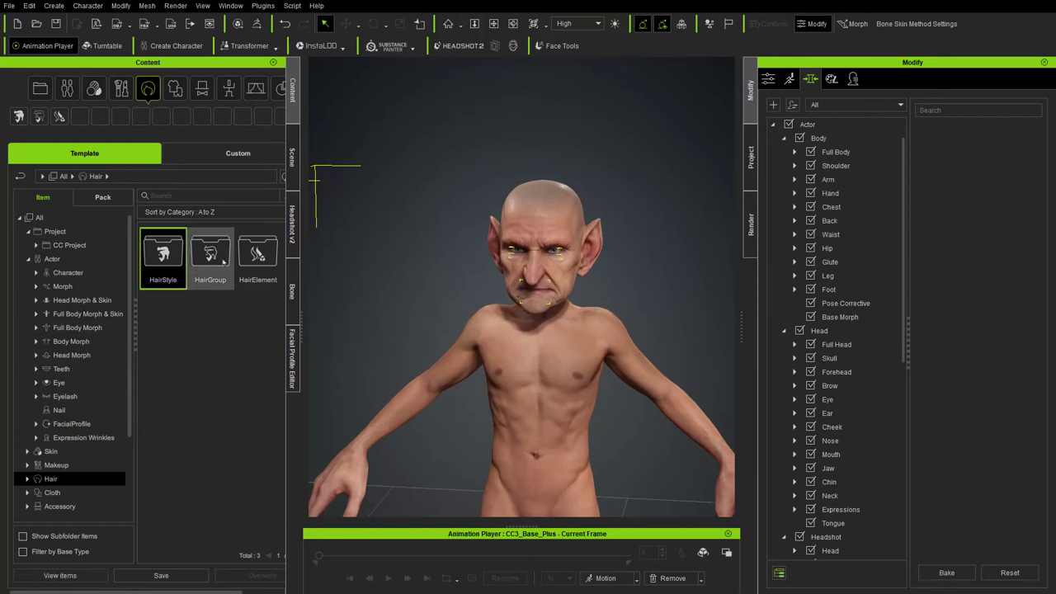
- Examine the goblin character's face and full-body proportions from several angles and distances
right_drag(658, 322, 611, 330)
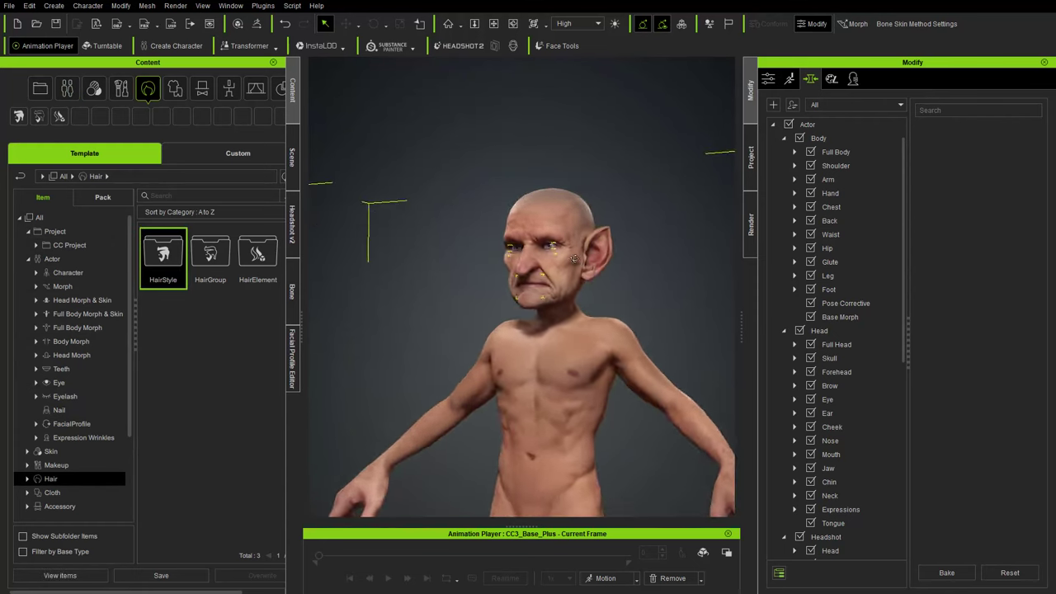
scroll(606, 347, down, 3)
middle_drag(598, 363, 561, 301)
right_drag(561, 300, 576, 300)
right_drag(586, 357, 623, 354)
scroll(586, 282, up, 5)
middle_drag(548, 214, 546, 280)
scroll(557, 363, up, 5)
right_drag(546, 279, 578, 289)
scroll(590, 313, down, 5)
middle_drag(601, 322, 605, 207)
scroll(606, 207, down, 2)
right_drag(569, 314, 436, 381)
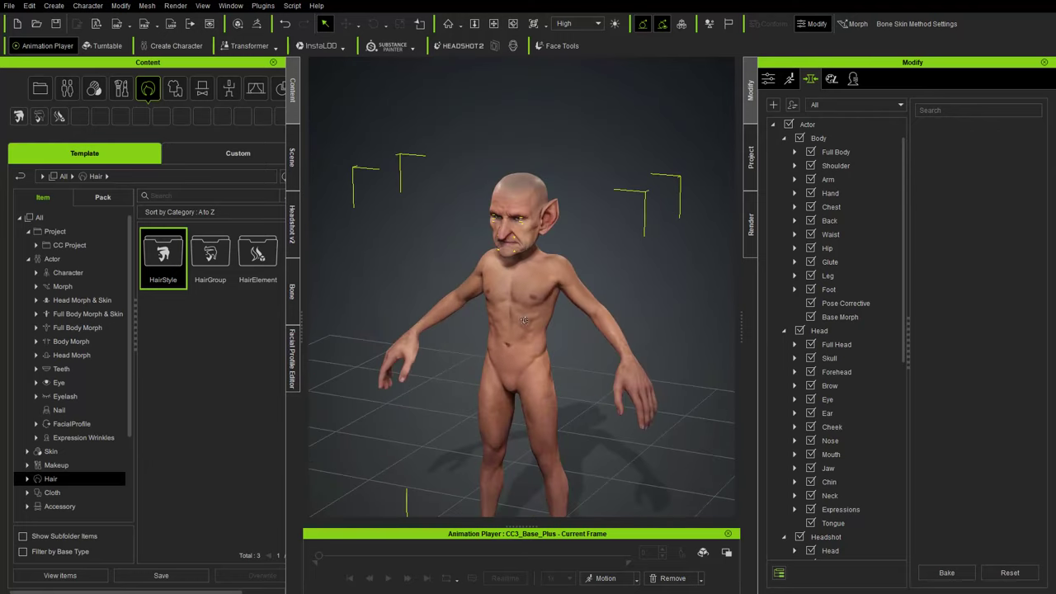
middle_drag(544, 321, 518, 231)
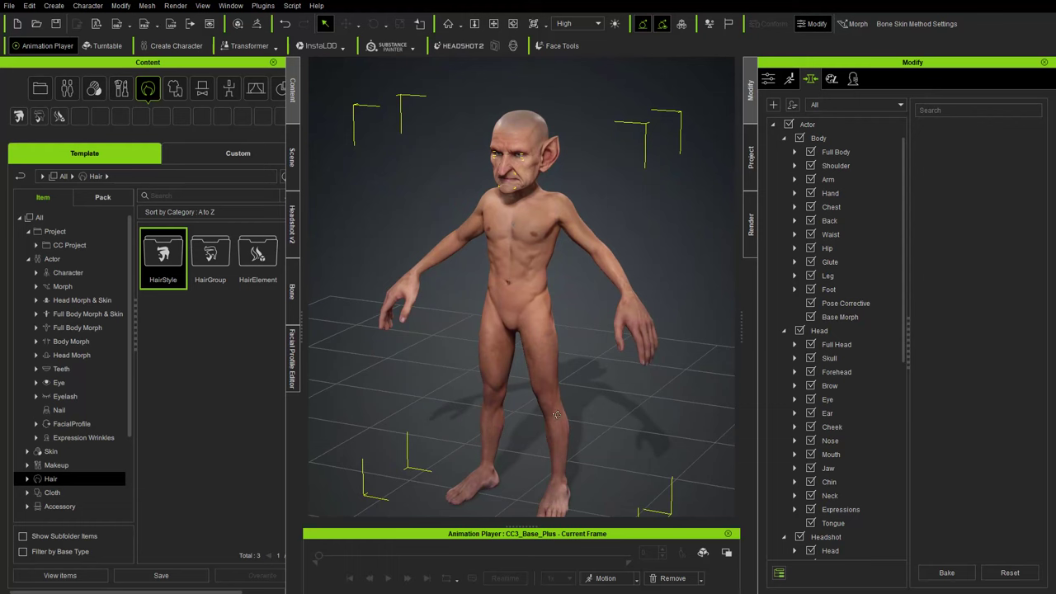
right_drag(557, 415, 594, 361)
right_drag(446, 297, 450, 369)
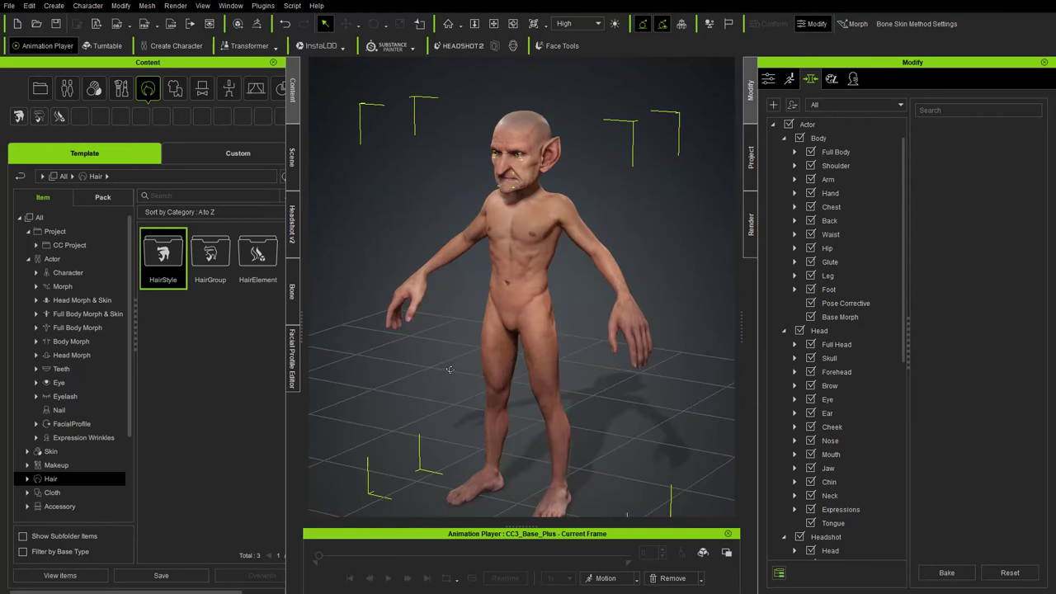
right_drag(463, 377, 486, 342)
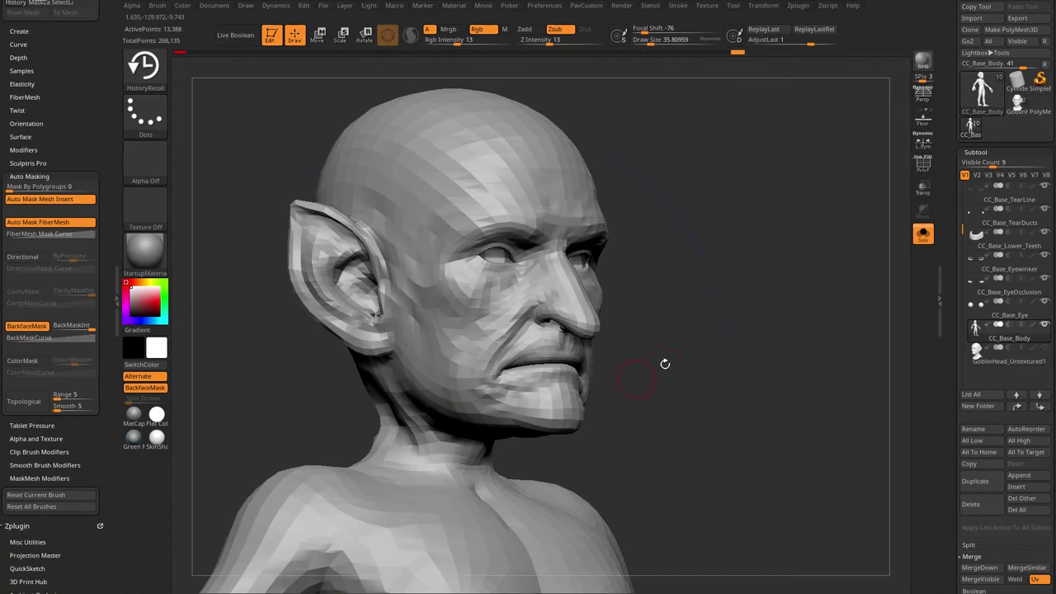
- Switch back to ZBrush and continue refining the base head's face and neck with a larger HistoryRecall brush
drag(664, 218, 794, 187)
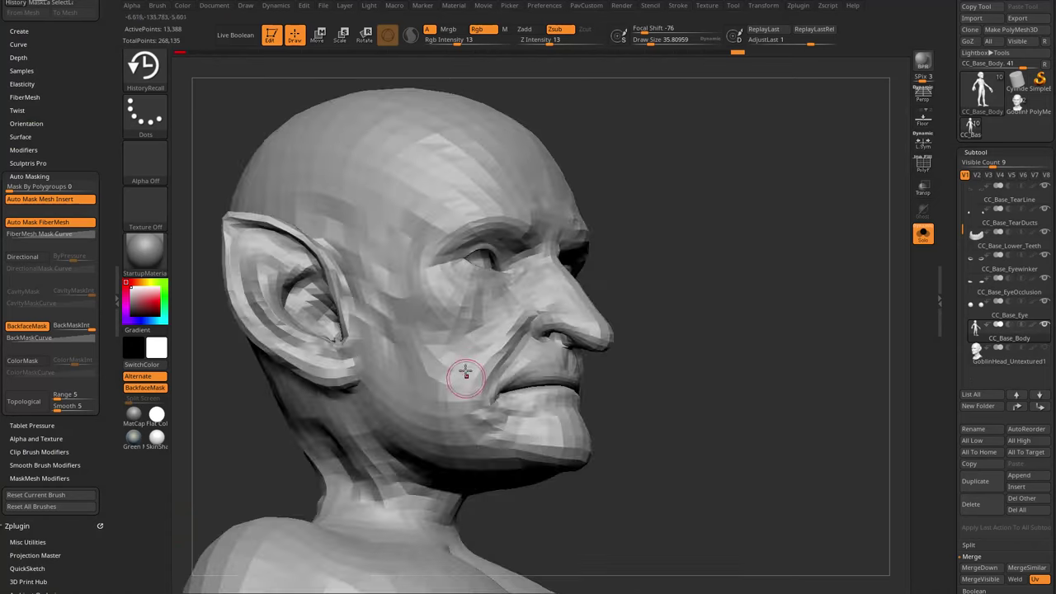
drag(624, 244, 551, 270)
right_drag(521, 247, 665, 194)
right_drag(780, 248, 519, 345)
right_drag(604, 184, 418, 245)
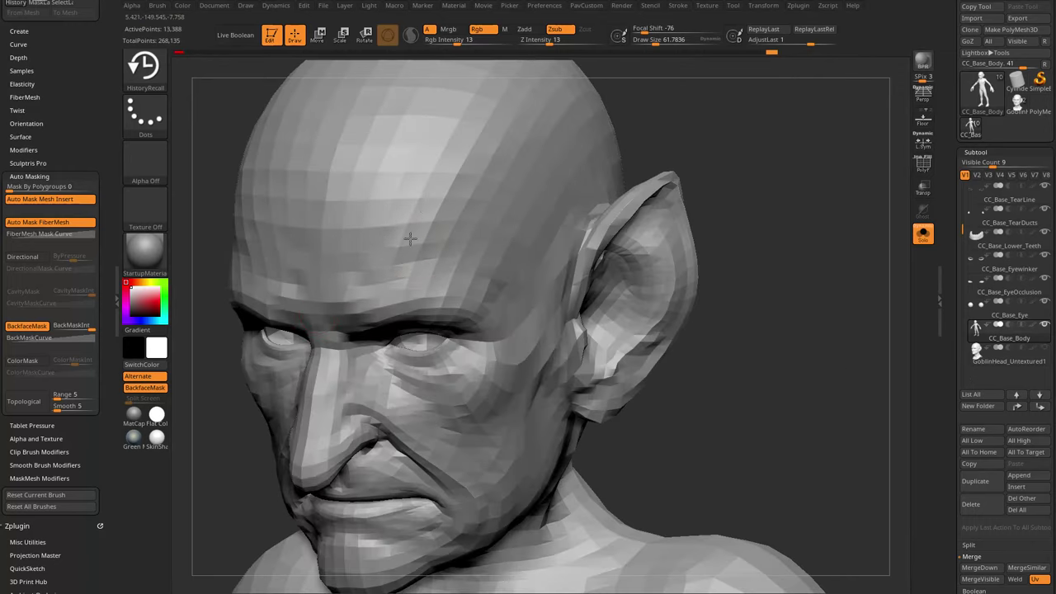
ctrl+right_drag(611, 200, 708, 216)
mouse_move(478, 260)
right_down()
mouse_move(688, 170)
mouse_move(748, 220)
mouse_move(759, 305)
mouse_move(715, 287)
right_up()
key(s)
right_drag(803, 293, 783, 297)
key(s)
drag(606, 347, 609, 346)
right_drag(642, 328, 605, 308)
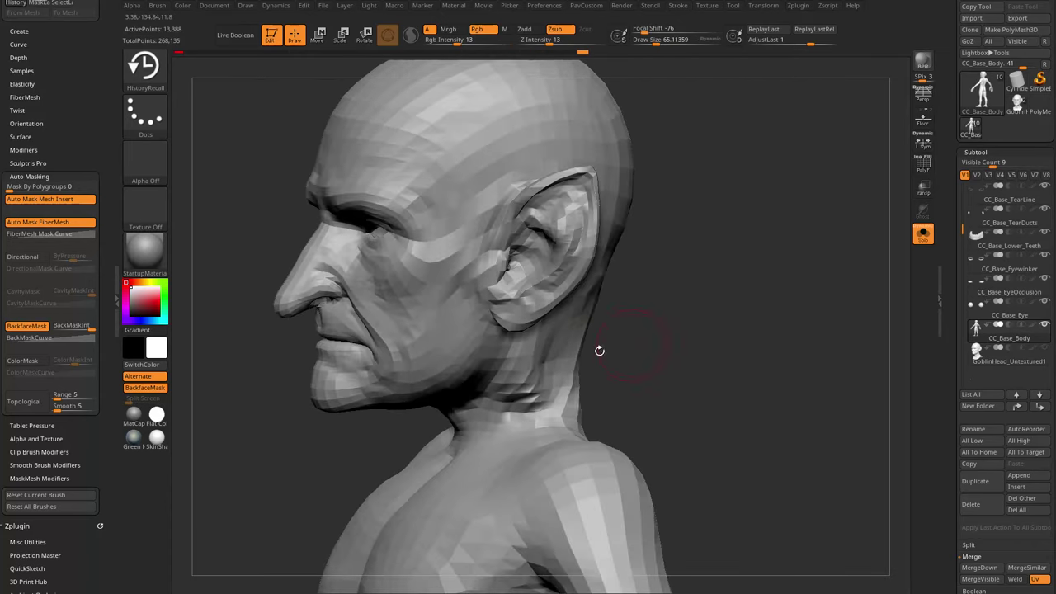
- Smooth the rough geometry on the neck and below the jaw from both sides
key(shift)
key(shift)
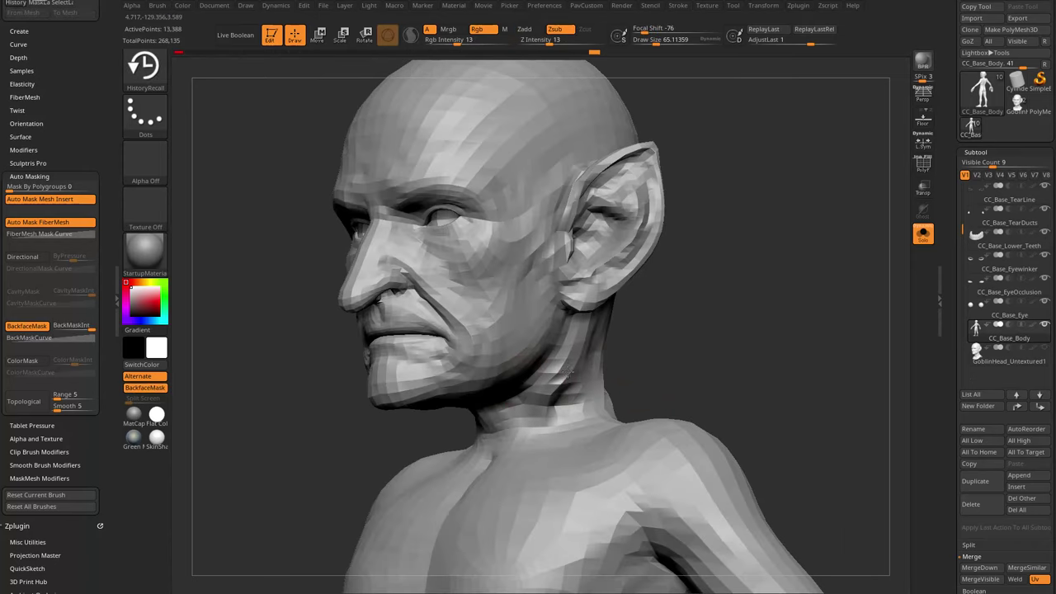
mouse_move(568, 371)
right_down()
mouse_move(536, 365)
mouse_move(754, 286)
mouse_move(570, 369)
right_up()
right_drag(713, 305, 784, 336)
mouse_move(780, 406)
alt+mouse_down()
mouse_move(789, 459)
mouse_move(719, 409)
alt+mouse_up()
shift+drag(568, 482, 579, 472)
drag(848, 391, 900, 388)
shift+drag(498, 380, 510, 376)
drag(805, 282, 835, 307)
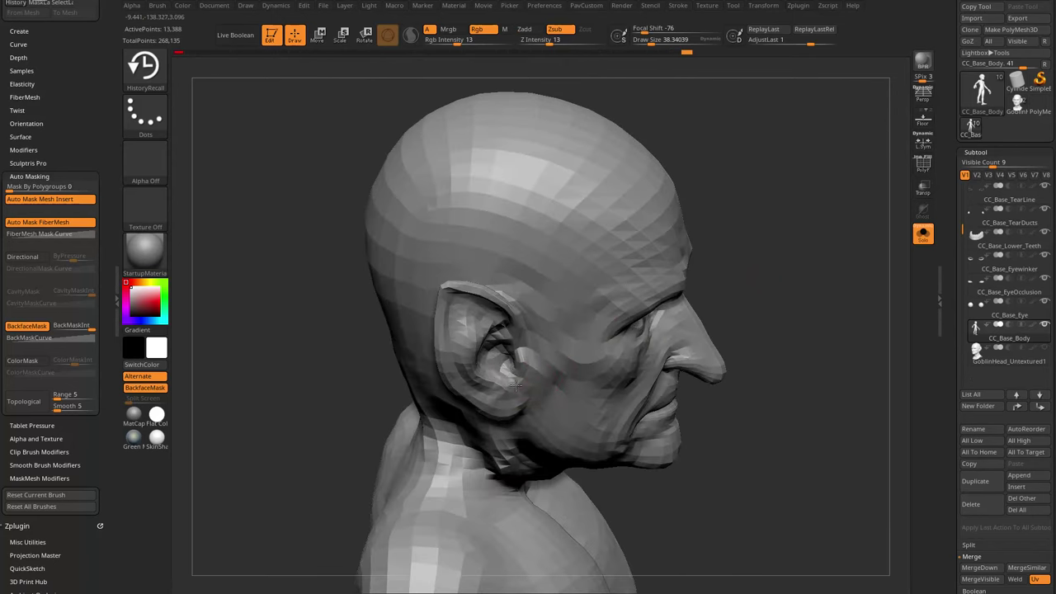
- Recall more of the sculpt's form around the ears and face with a smaller HistoryRecall brush, checking the head from the front
right_drag(521, 399, 745, 276)
mouse_move(763, 272)
mouse_down()
mouse_move(789, 287)
mouse_move(759, 288)
mouse_up()
drag(559, 318, 528, 351)
drag(672, 247, 700, 237)
key(s)
drag(495, 443, 507, 443)
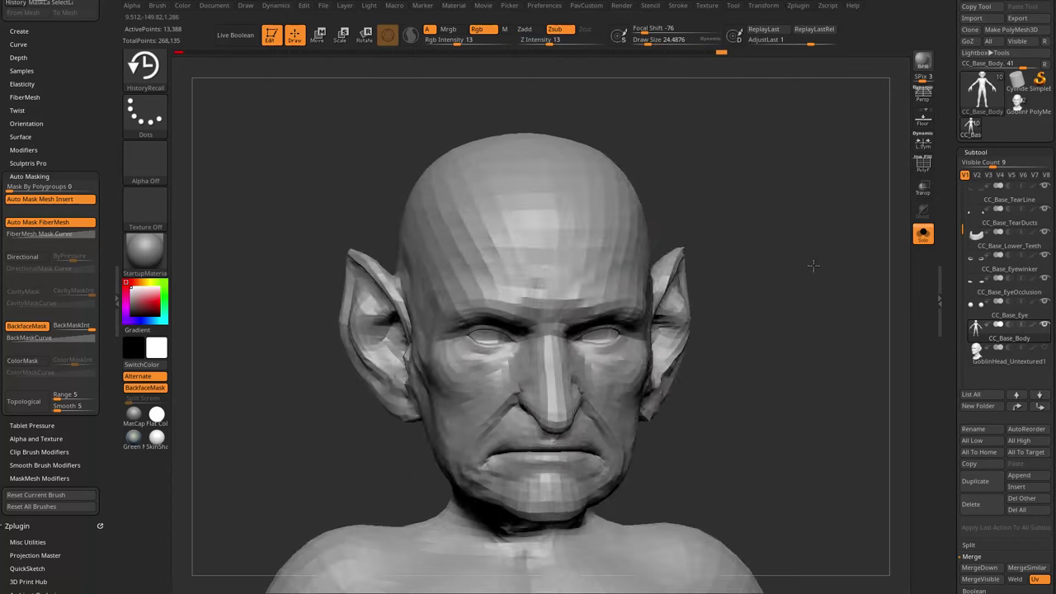
right_drag(813, 265, 438, 264)
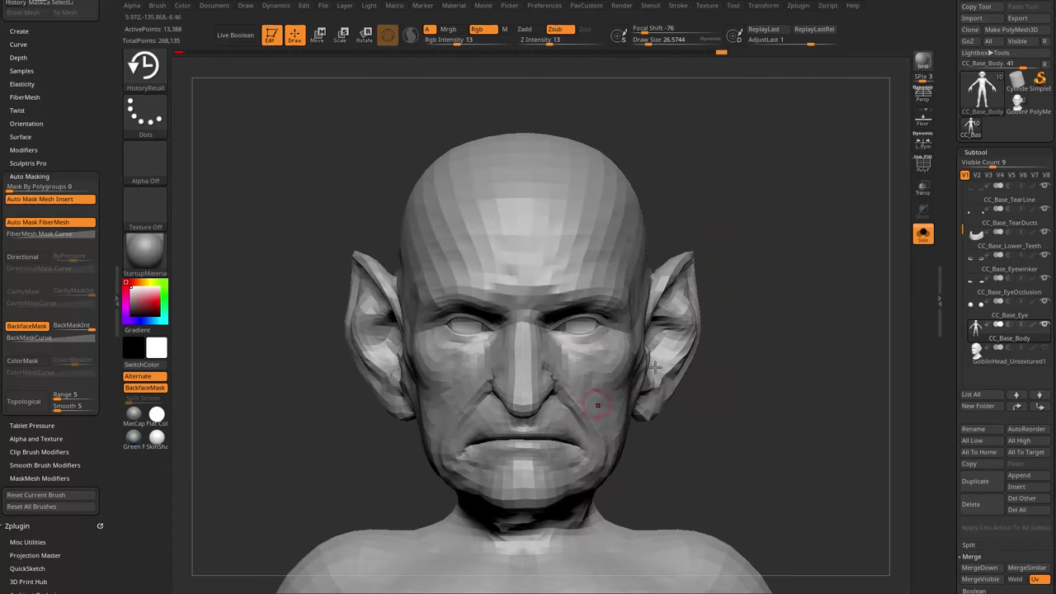
drag(742, 338, 834, 318)
drag(709, 323, 676, 305)
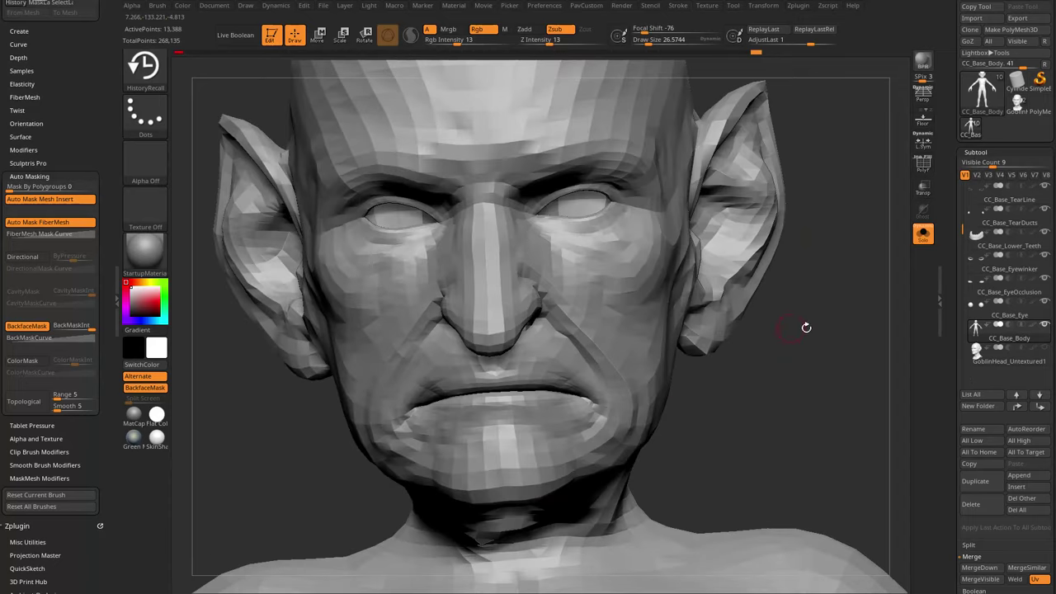
- Divide the body mesh once and project the sculpt's finer detail onto the brow with HistoryRecall
scroll(984, 298, down, 5)
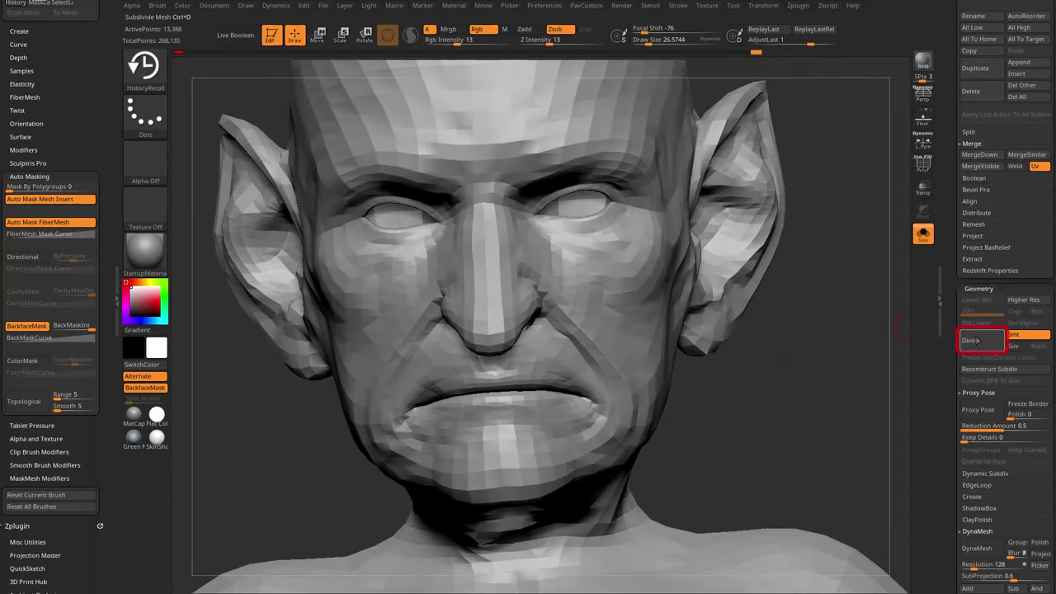
click(980, 343)
ctrl+right_drag(822, 403, 825, 325)
right_drag(487, 271, 547, 297)
mouse_move(624, 225)
right_down()
mouse_move(552, 240)
mouse_move(549, 328)
right_up()
alt+right_drag(747, 134, 743, 284)
right_drag(514, 438, 546, 391)
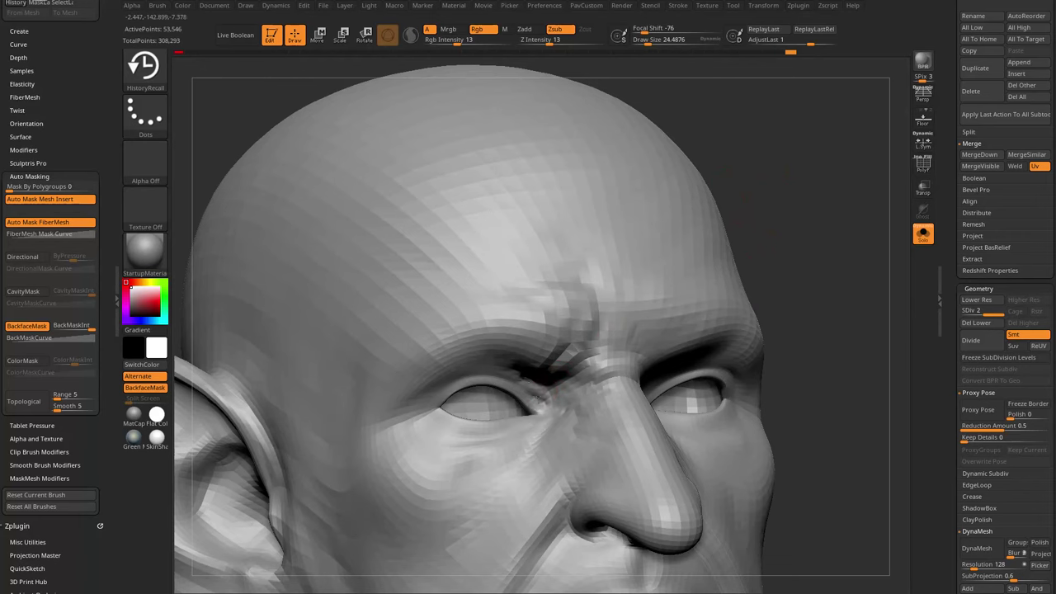
- Project the wrinkles and folds around the eyes, forehead, cheeks and mouth with HistoryRecall, varying the brush size
right_drag(490, 363, 428, 415)
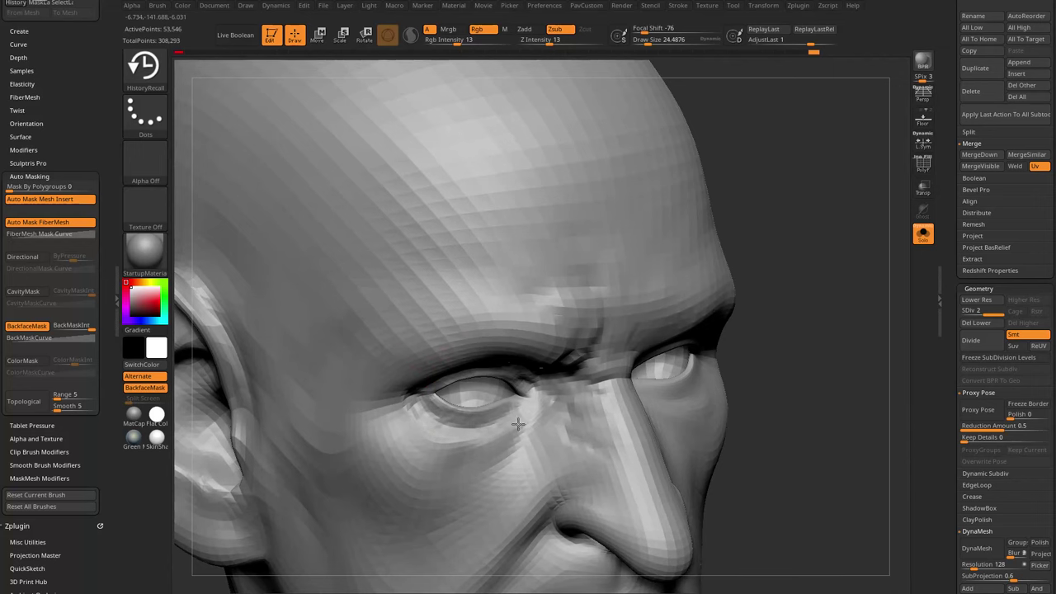
right_drag(528, 410, 806, 254)
right_drag(743, 312, 547, 339)
key(s)
drag(547, 339, 560, 340)
right_drag(570, 302, 477, 347)
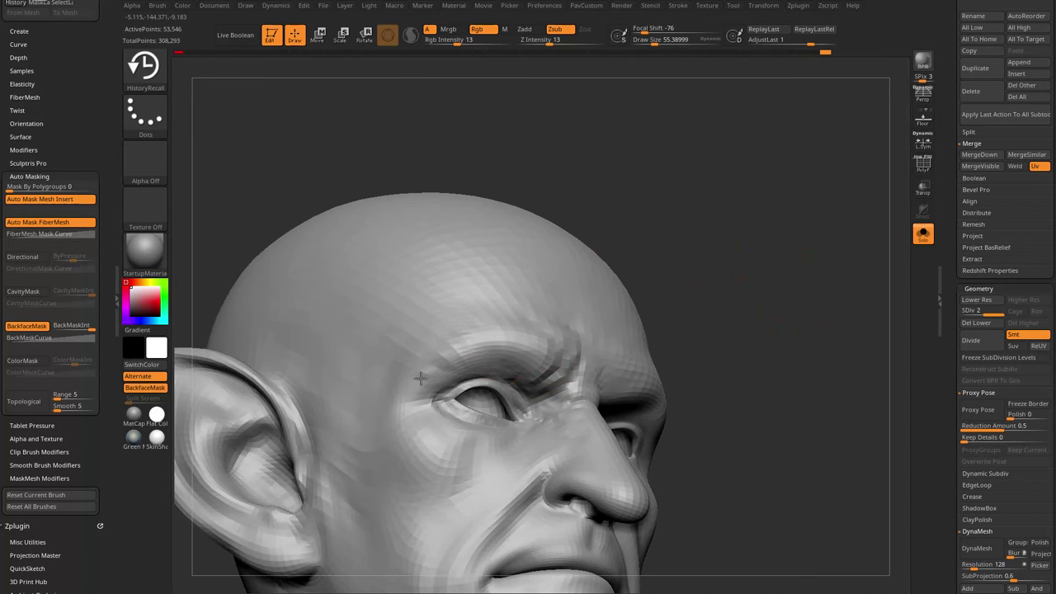
right_drag(410, 404, 630, 292)
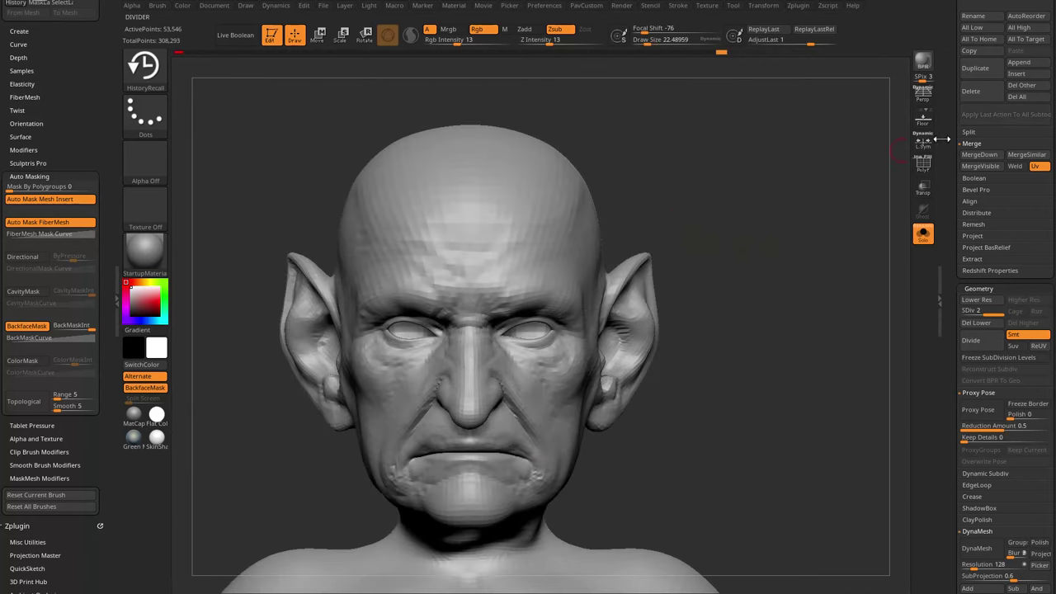
- Select the GoblinHead_Untextured1 subtool, examine its detail from several sides, and turn off Solo to compare it with the base body
drag(954, 142, 956, 396)
click(982, 405)
drag(791, 281, 546, 240)
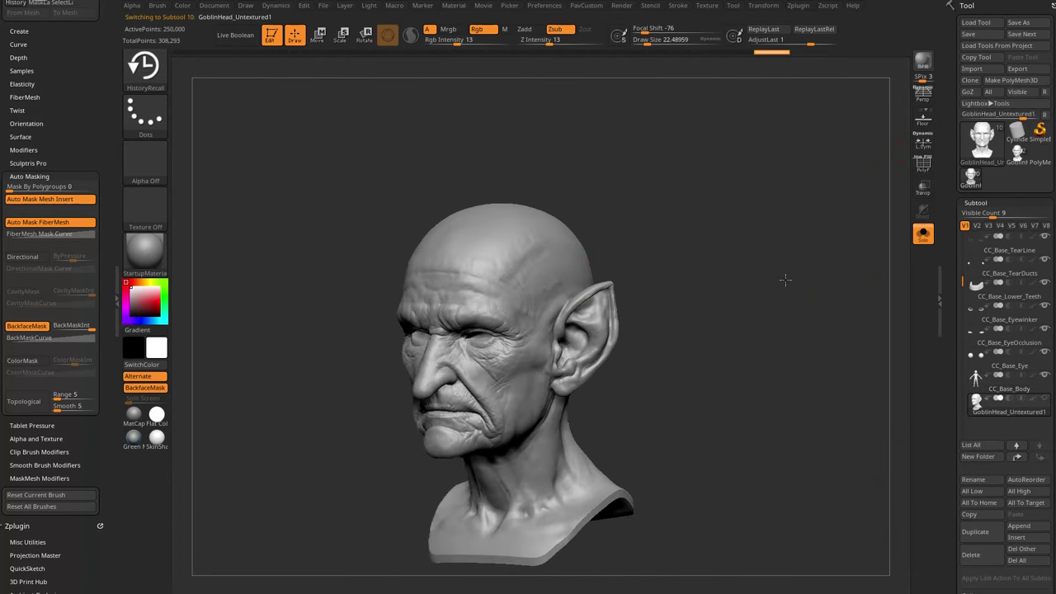
alt+drag(673, 386, 594, 343)
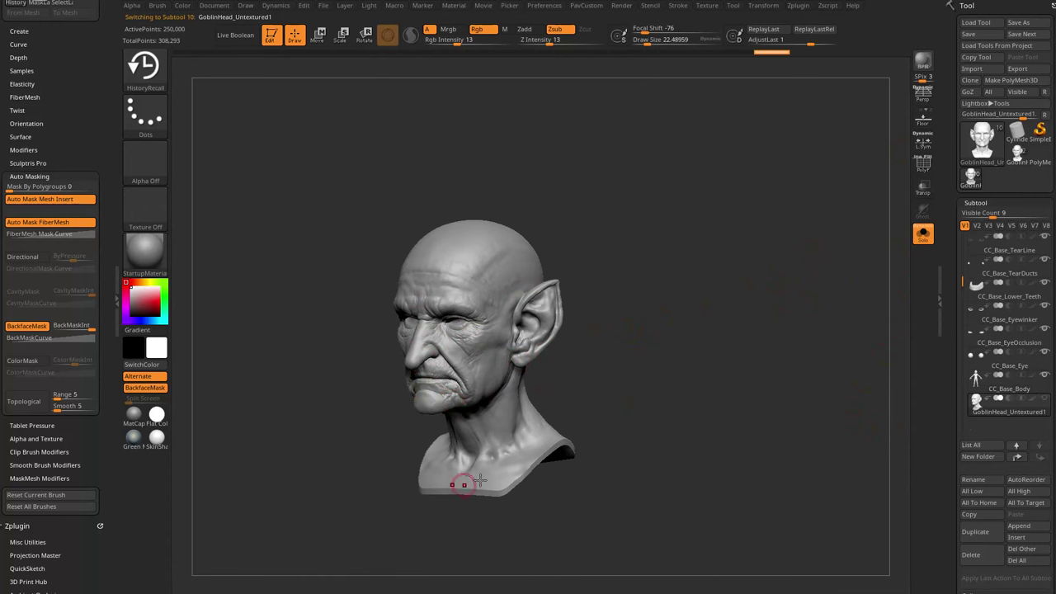
right_drag(458, 368, 513, 383)
right_drag(629, 353, 488, 361)
right_drag(522, 325, 714, 330)
right_drag(580, 394, 795, 327)
click(919, 236)
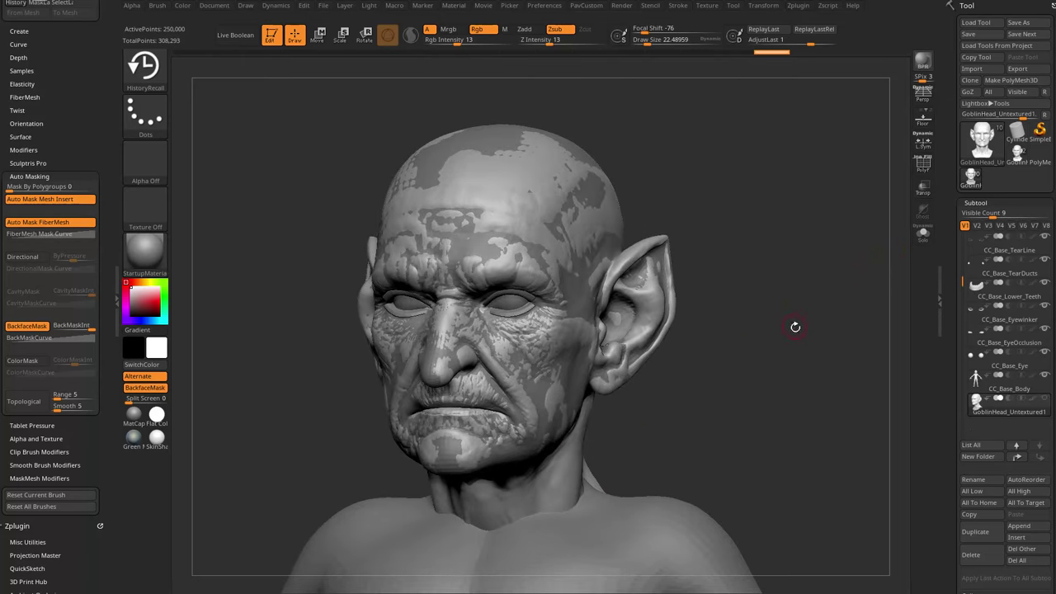
- Select the CC_Base_Body subtool, show its polyframe, and create polygroups with Auto Groups With UV
click(997, 395)
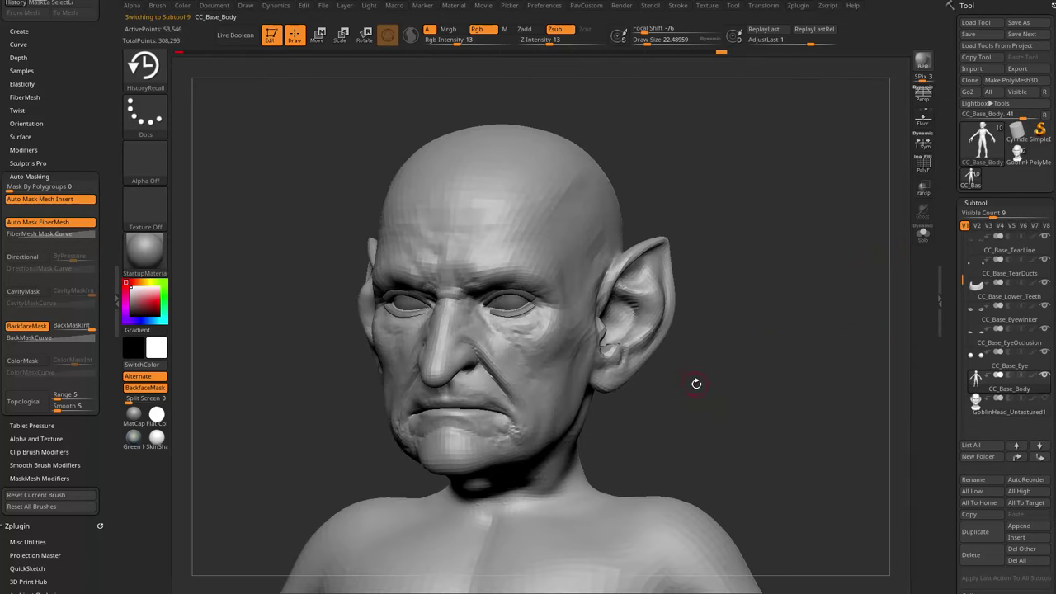
key(shift+f)
key(f)
right_drag(489, 299, 899, 314)
drag(947, 343, 949, 148)
shift+click(990, 219)
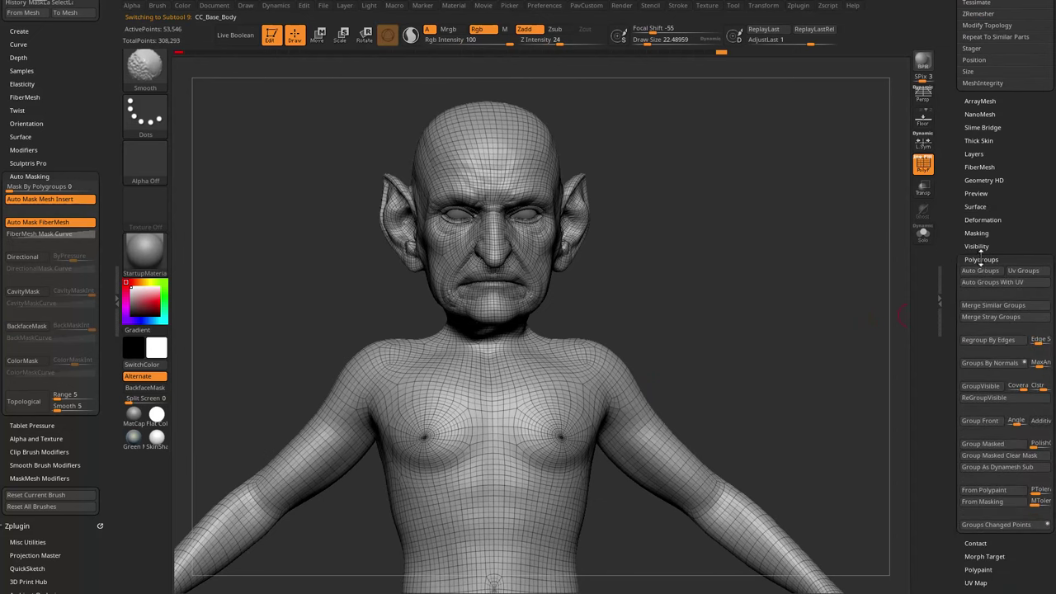
key(shift)
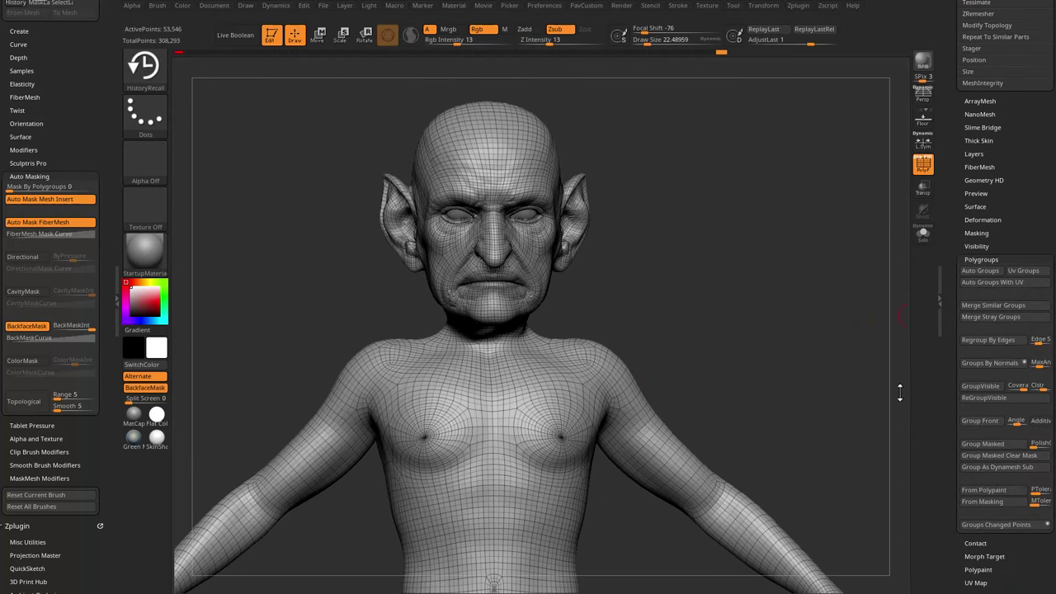
click(993, 281)
- Return to the subtool list and isolate the polygrouped body mesh with Solo
alt+drag(755, 277, 825, 255)
drag(960, 231, 961, 338)
scroll(957, 363, up, 5)
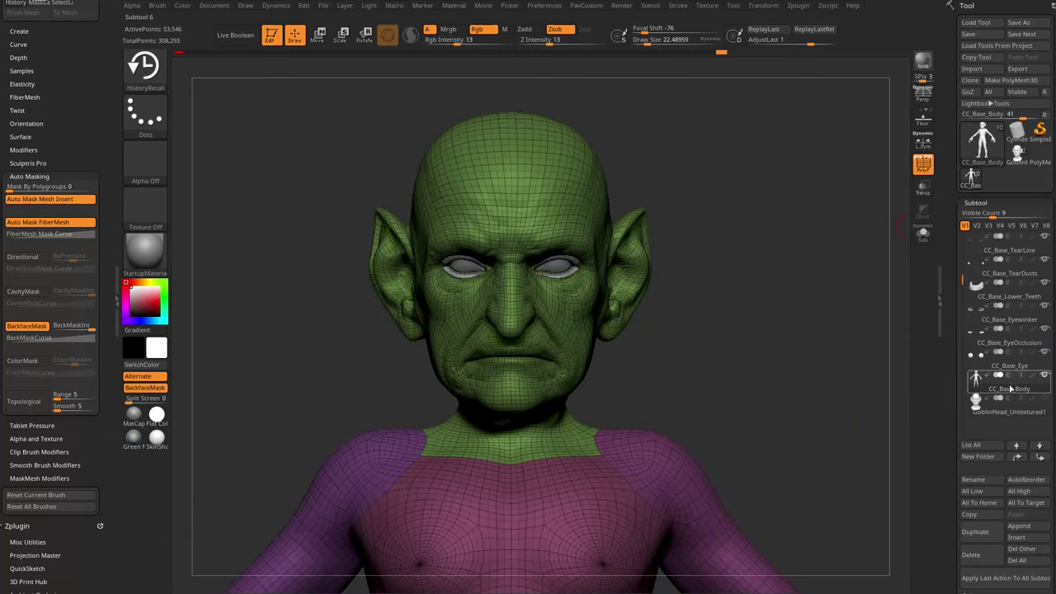
click(923, 234)
mouse_move(858, 273)
mouse_down()
mouse_move(771, 288)
mouse_move(784, 267)
mouse_move(796, 285)
mouse_up()
- Switch the selection brush to SelectRect, hide the head polygroup to examine the inner parts, and show the whole mesh again
key(ctrl+shift)
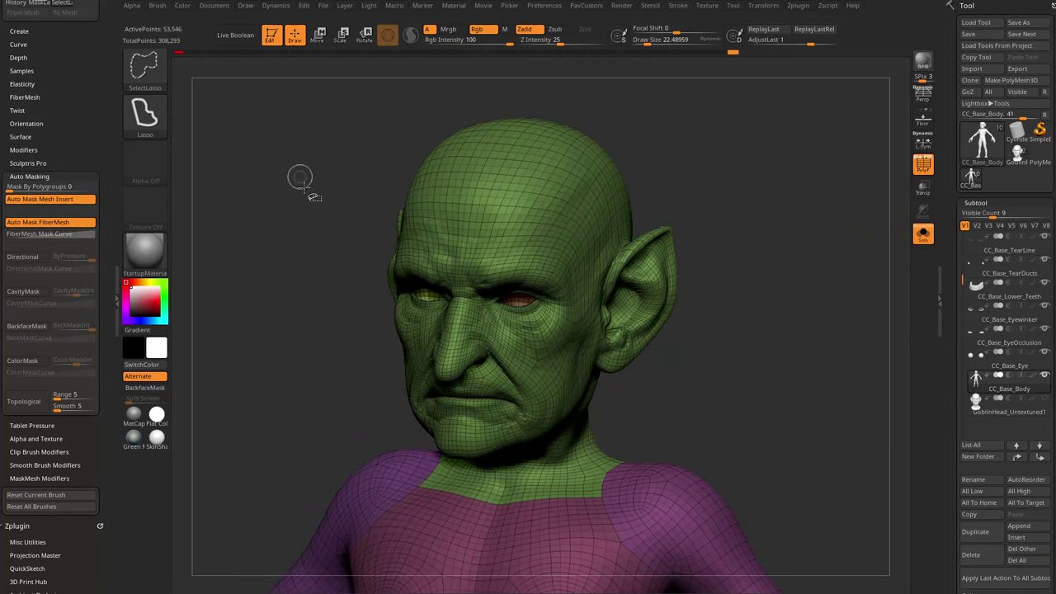
click(165, 83)
mouse_move(790, 212)
mouse_down()
mouse_move(695, 212)
mouse_move(756, 196)
mouse_move(768, 239)
mouse_move(777, 215)
mouse_move(833, 255)
mouse_move(778, 252)
mouse_move(742, 182)
mouse_move(728, 219)
mouse_move(552, 323)
mouse_up()
ctrl+shift+click(501, 235)
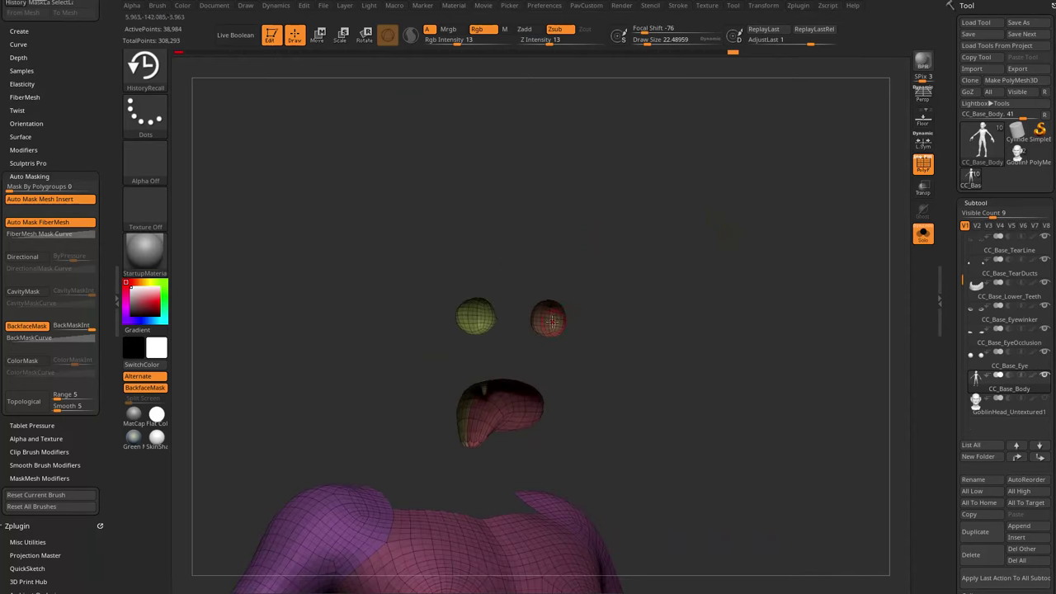
ctrl+shift+click(724, 264)
mouse_move(510, 396)
mouse_down()
mouse_move(723, 264)
mouse_move(795, 252)
mouse_move(789, 200)
mouse_move(803, 219)
mouse_move(617, 281)
mouse_up()
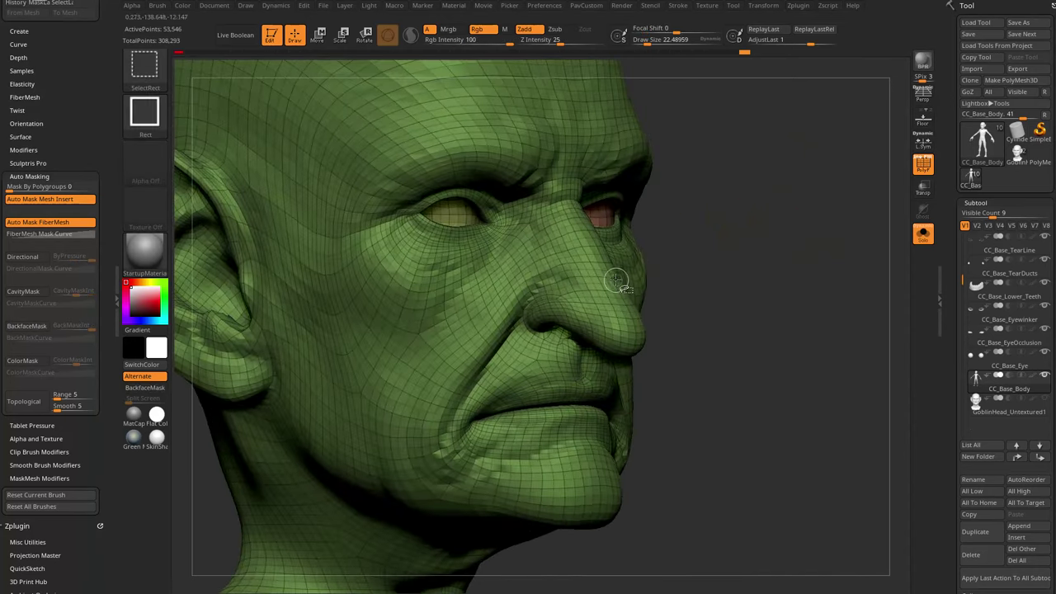
- Isolate the head polygroup, shrink its visible area by one ring, and open the Visibility options
ctrl+shift+click(611, 283)
mouse_move(813, 238)
mouse_down()
mouse_move(801, 237)
mouse_move(853, 236)
mouse_move(841, 217)
mouse_move(817, 215)
mouse_move(813, 226)
mouse_up()
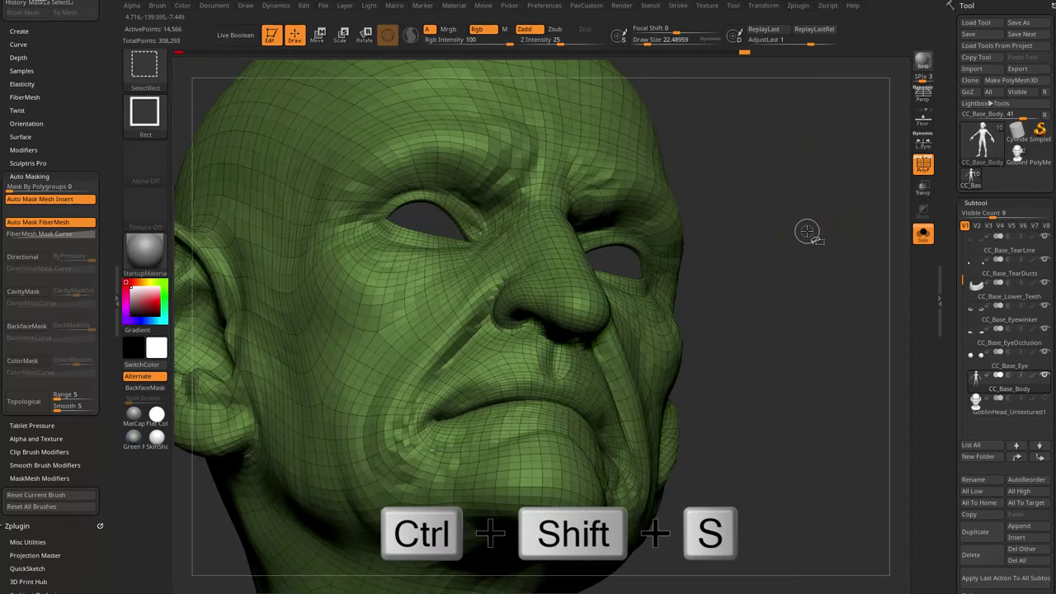
key(ctrl+shift+s)
drag(946, 315, 950, 169)
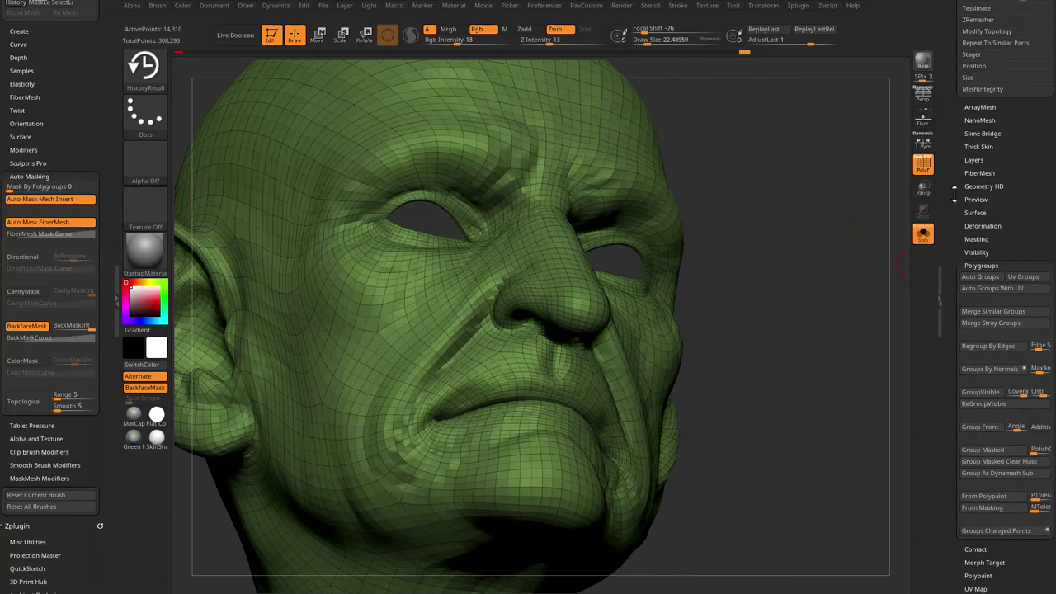
click(976, 252)
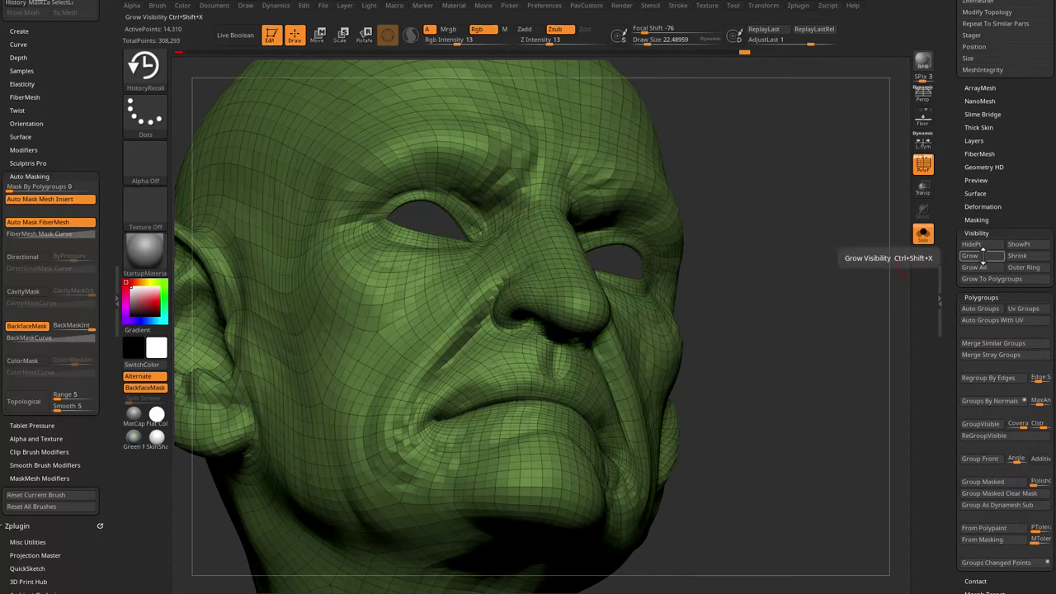
- Adjust the visible head area by shrinking and growing its visibility, and turn the head to profile
mouse_move(896, 272)
mouse_down()
mouse_move(726, 238)
mouse_move(714, 198)
mouse_move(728, 231)
mouse_move(709, 207)
mouse_move(683, 208)
mouse_move(714, 222)
mouse_move(678, 225)
mouse_up()
key(ctrl+shift)
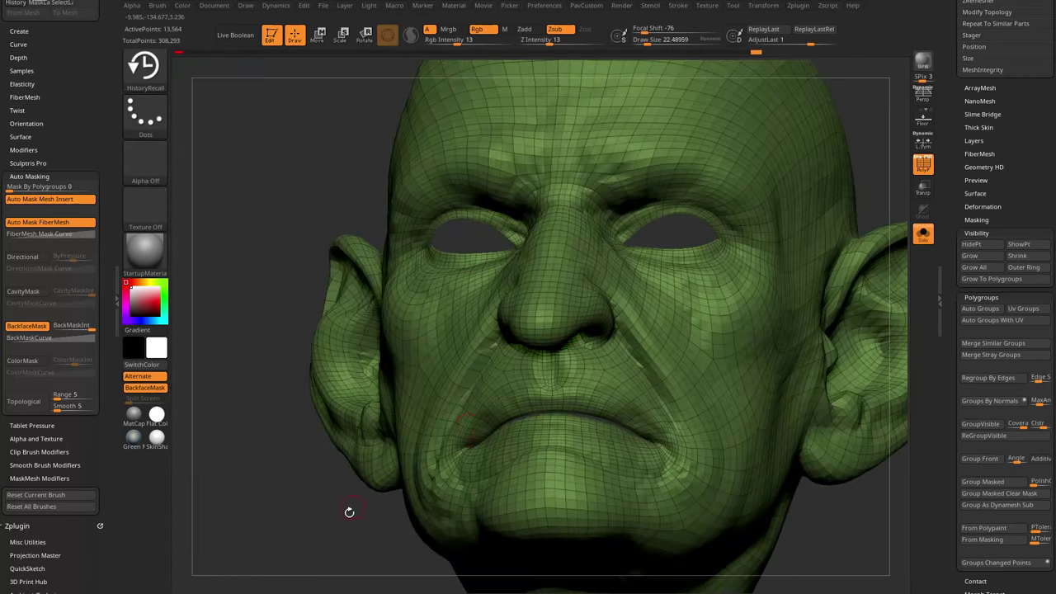
drag(351, 507, 428, 449)
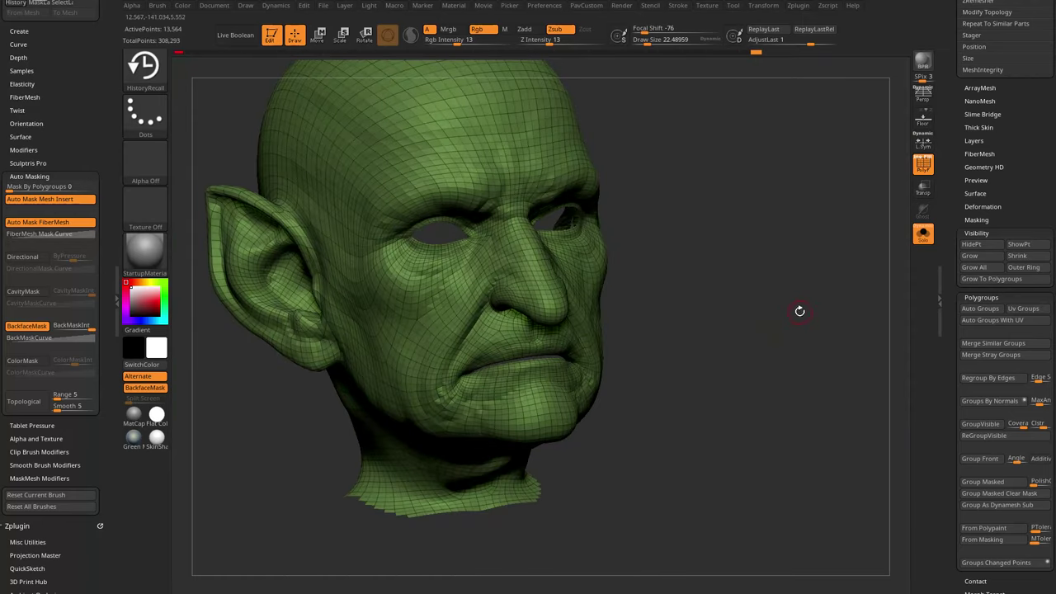
key(ctrl+shift)
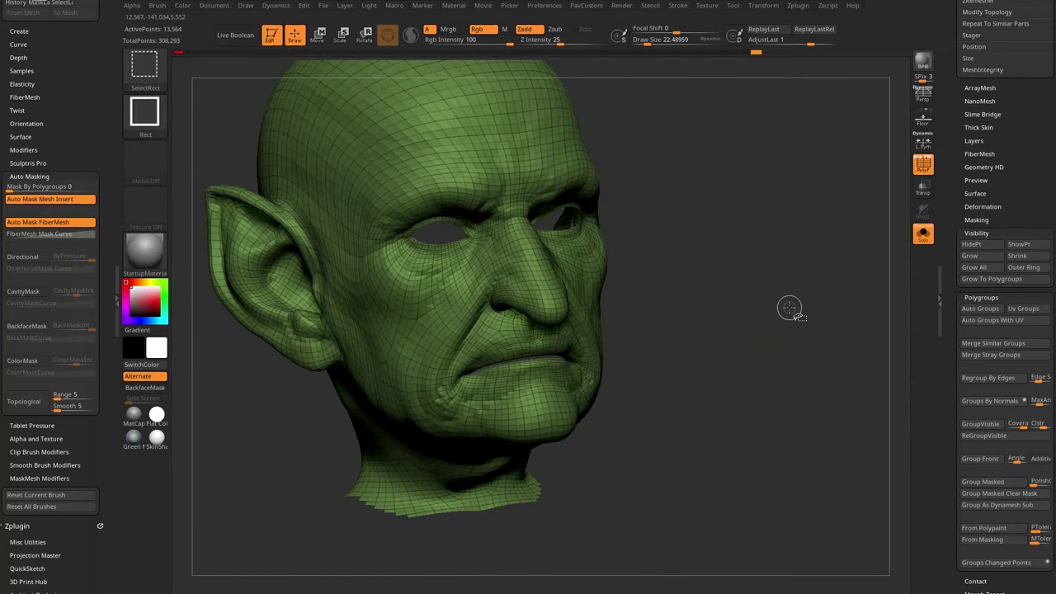
mouse_move(703, 340)
mouse_down()
mouse_move(770, 259)
mouse_move(794, 295)
mouse_move(719, 350)
mouse_move(762, 348)
mouse_up()
drag(830, 293, 581, 328)
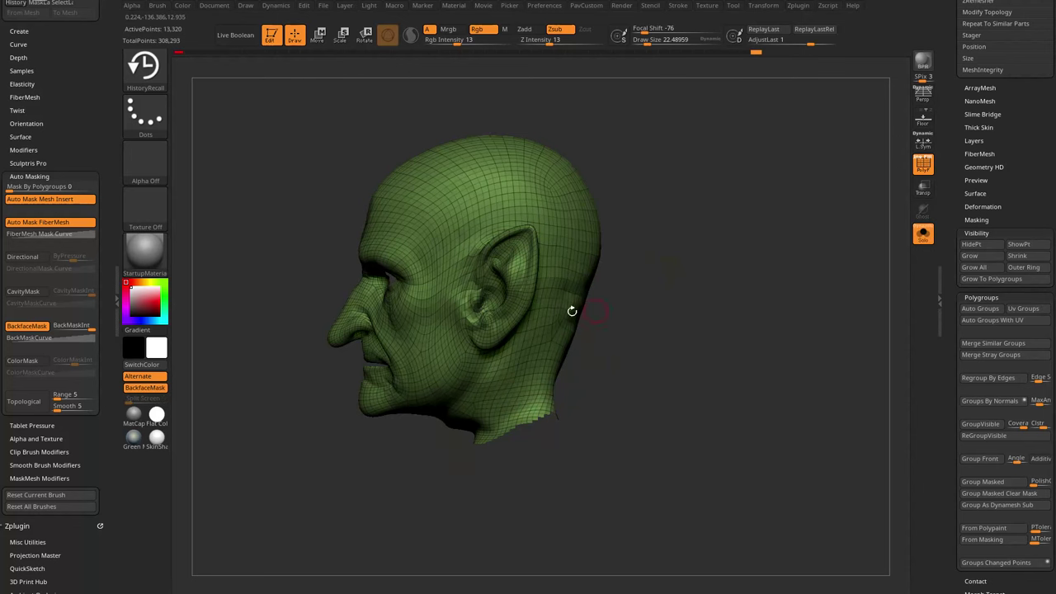
- Switch the selection brush to SelectLasso and hide the lower neck from the visible head
key(ctrl+shift)
ctrl+shift+click(152, 81)
ctrl+shift+click(204, 80)
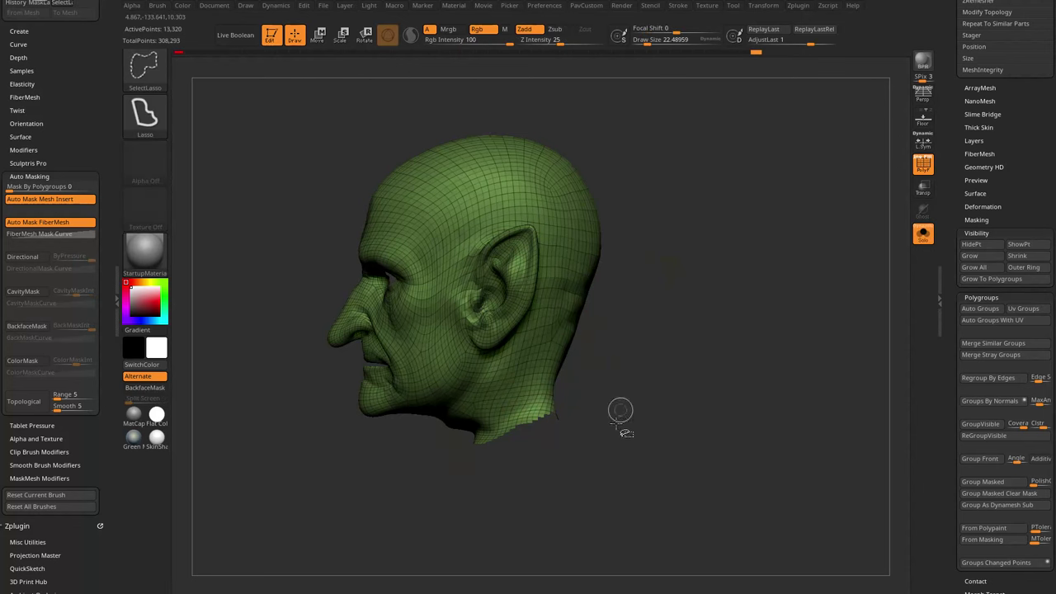
ctrl+alt+shift+drag(538, 361, 541, 365)
drag(436, 514, 742, 321)
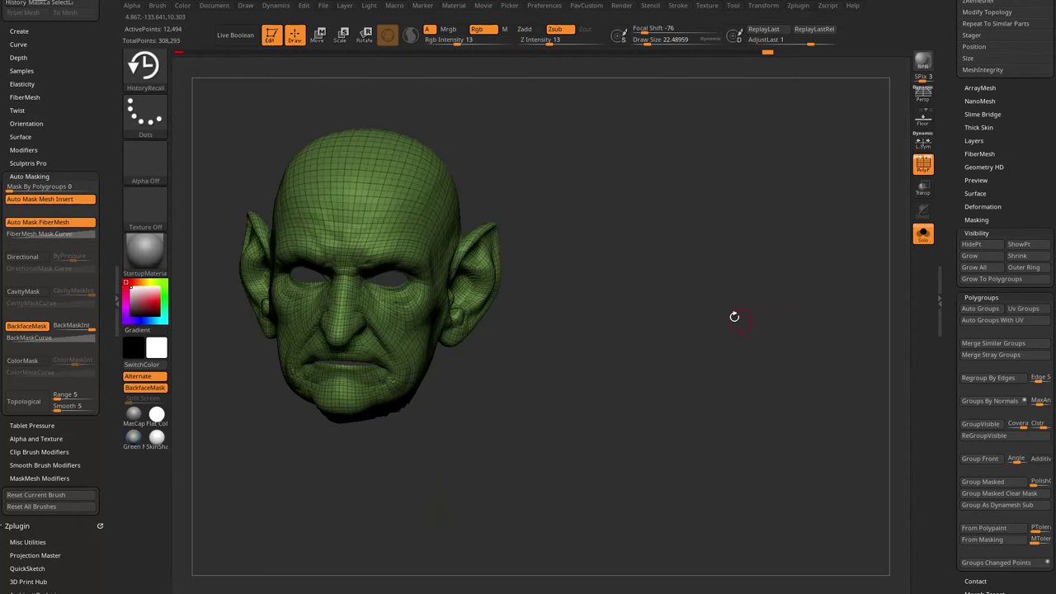
alt+drag(584, 205, 796, 278)
- Open the subtool's Project options and project the stored history detail onto the visible head, checking it from several sides
drag(952, 176, 944, 327)
click(974, 276)
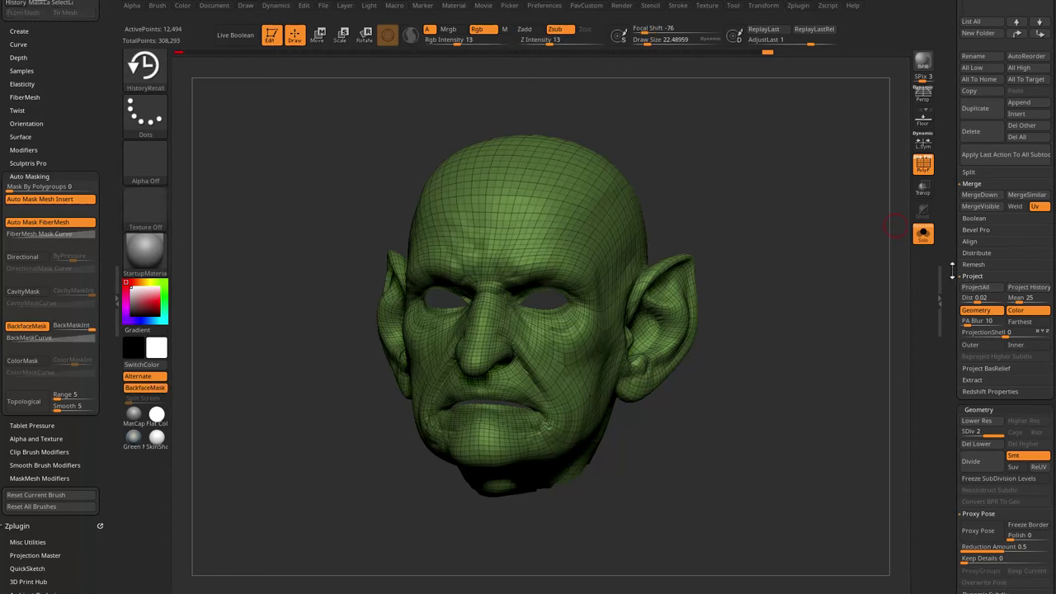
drag(773, 396, 615, 385)
drag(517, 413, 392, 454)
mouse_move(831, 277)
mouse_down()
mouse_move(811, 283)
mouse_move(844, 539)
mouse_move(797, 337)
mouse_move(816, 313)
mouse_move(823, 351)
mouse_up()
shift+drag(557, 300, 564, 307)
mouse_move(716, 325)
mouse_down()
mouse_move(683, 308)
mouse_move(757, 327)
mouse_move(693, 326)
mouse_up()
drag(511, 328, 627, 299)
alt+drag(751, 302, 766, 277)
shift+drag(766, 277, 781, 302)
mouse_move(780, 302)
mouse_down()
mouse_move(814, 314)
mouse_move(841, 355)
mouse_move(875, 297)
mouse_move(837, 290)
mouse_move(834, 262)
mouse_move(752, 318)
mouse_up()
- Show the whole body mesh again and turn off Solo and the polyframe display
ctrl+shift+click(834, 310)
click(918, 242)
key(shift+f)
alt+drag(704, 383, 699, 359)
- Enlarge the brush to a draw size of about 46 and smooth the transition between neck and jaw
key(s)
mouse_move(583, 403)
mouse_down()
mouse_move(563, 403)
mouse_move(564, 391)
mouse_up()
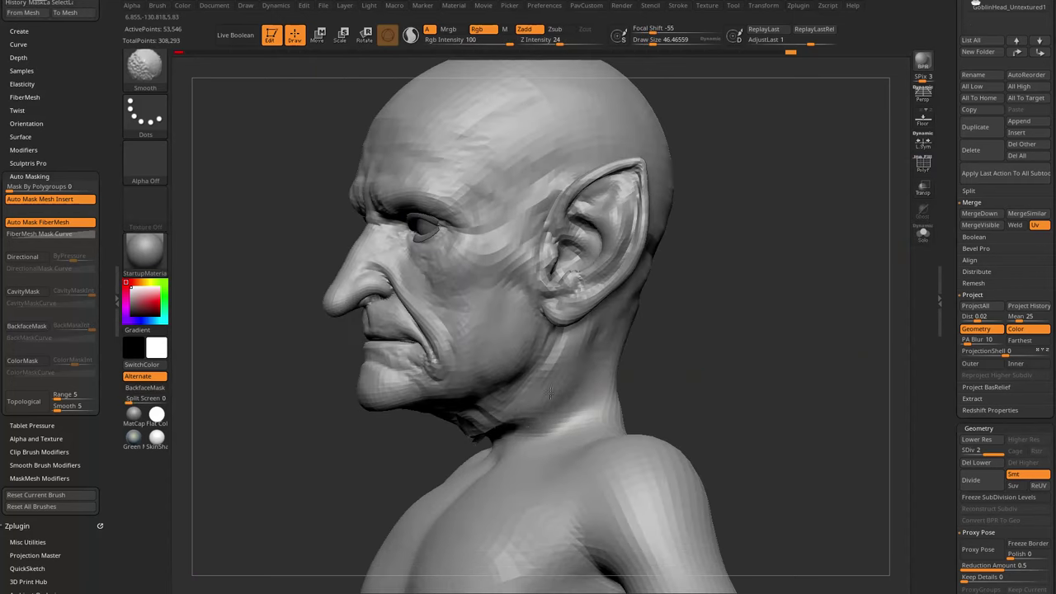
drag(701, 388, 728, 375)
mouse_move(473, 441)
mouse_down()
mouse_move(503, 424)
mouse_move(497, 406)
mouse_up()
mouse_move(748, 325)
shift+mouse_down()
mouse_move(801, 259)
mouse_move(790, 309)
mouse_move(823, 312)
mouse_move(773, 311)
mouse_move(875, 307)
shift+mouse_up()
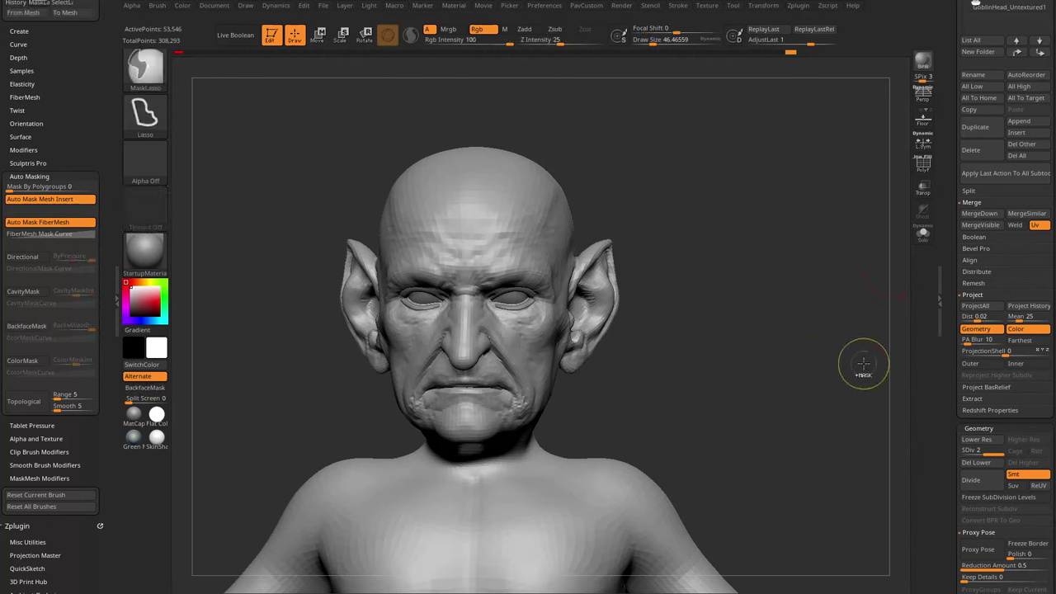
- Divide the body mesh to subdivision level 3 and isolate its head polygroup
drag(859, 356, 820, 337)
key(ctrl+shift)
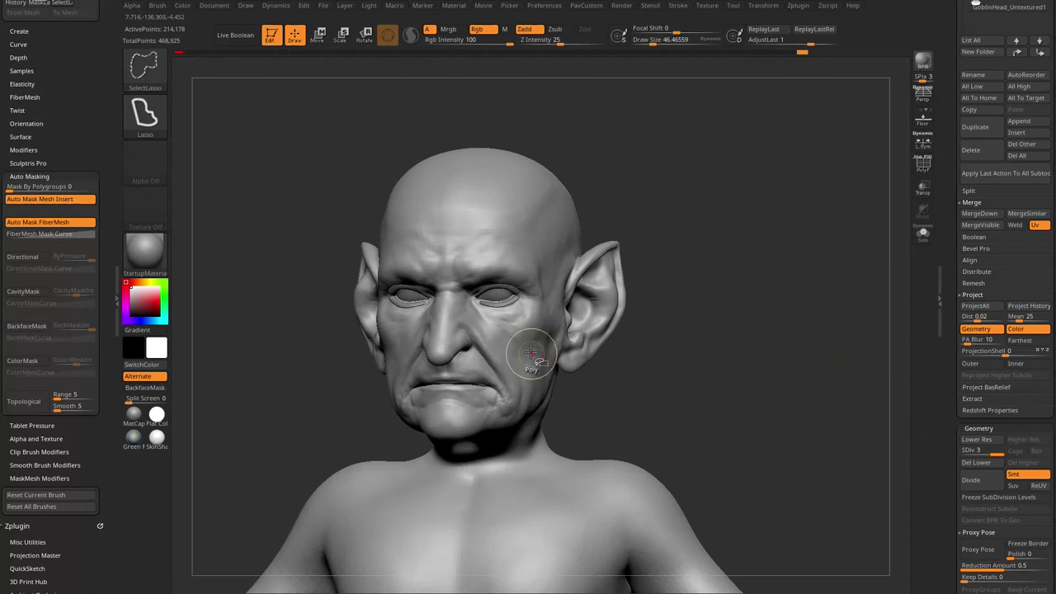
ctrl+shift+click(527, 237)
drag(711, 246, 690, 219)
key(ctrl+shift)
- Isolate the subtool with Solo, shrink the visible head area, and lasso the lower neck out of view
mouse_move(806, 269)
mouse_down()
mouse_move(788, 265)
mouse_move(809, 311)
mouse_move(837, 314)
mouse_move(813, 322)
mouse_move(800, 310)
mouse_up()
key(ctrl+shift+s)
key(ctrl+shift)
key(ctrl+shift)
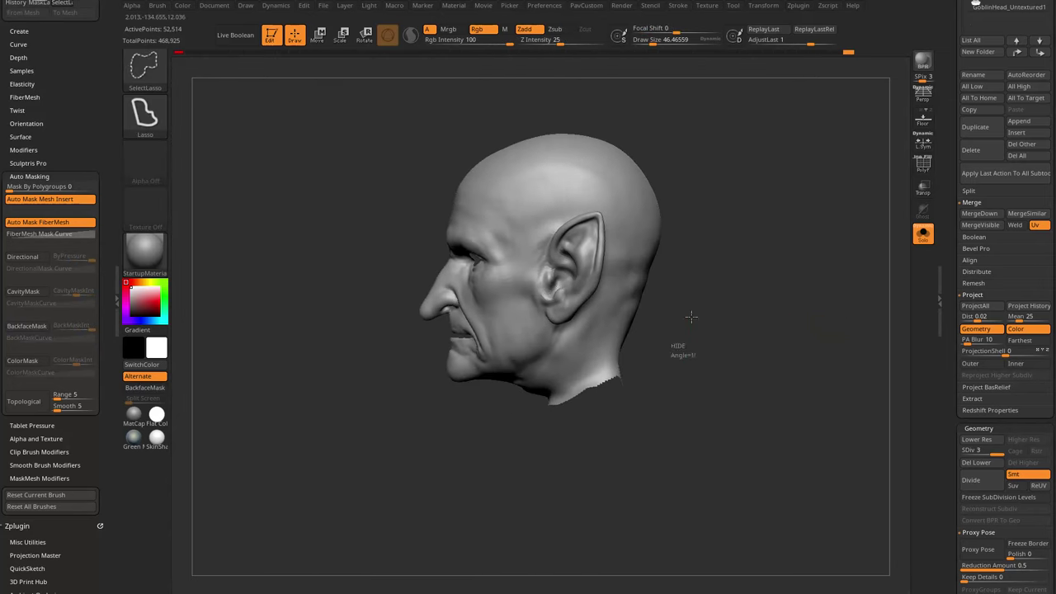
ctrl+alt+shift+drag(502, 438, 497, 439)
- Apply Project History to the visible head at subdivision level 3 and show the whole mesh again
mouse_move(766, 332)
mouse_down()
mouse_move(794, 325)
mouse_move(789, 316)
mouse_up()
key(grave)
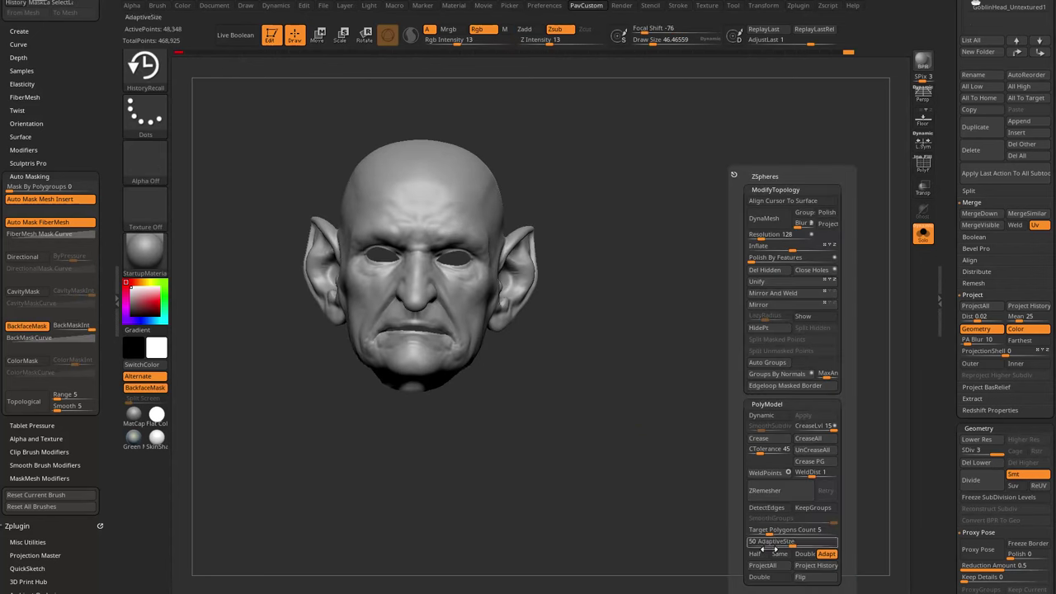
drag(951, 285, 948, 337)
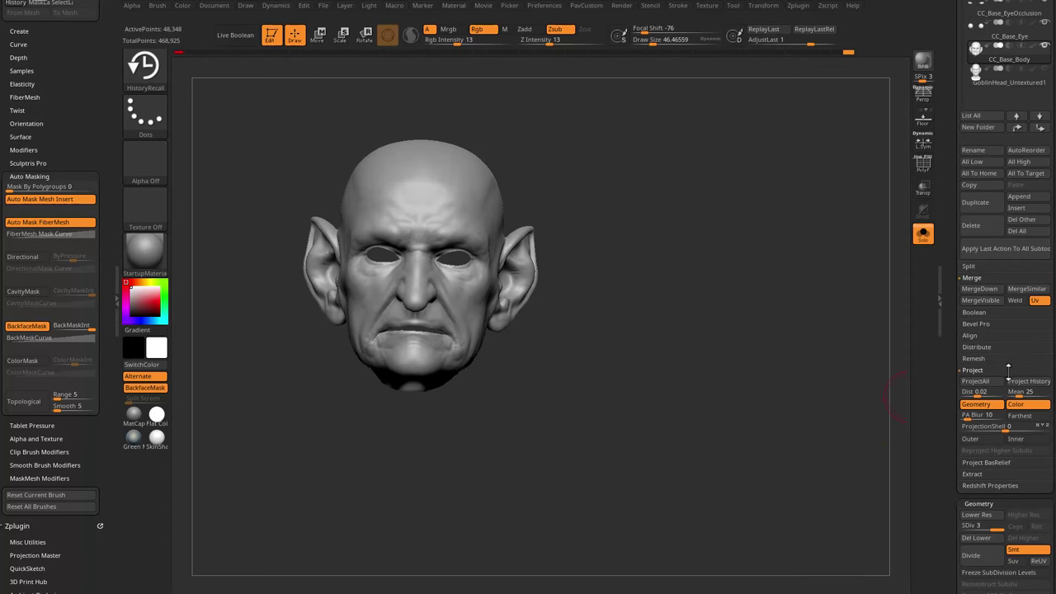
drag(733, 375, 724, 372)
ctrl+shift+click(790, 322)
- Divide the mesh to subdivision level 4 and isolate the head polygroup
alt+drag(792, 320, 796, 397)
alt+drag(796, 398, 802, 369)
key(ctrl)
key(ctrl+d)
ctrl+shift+click(536, 345)
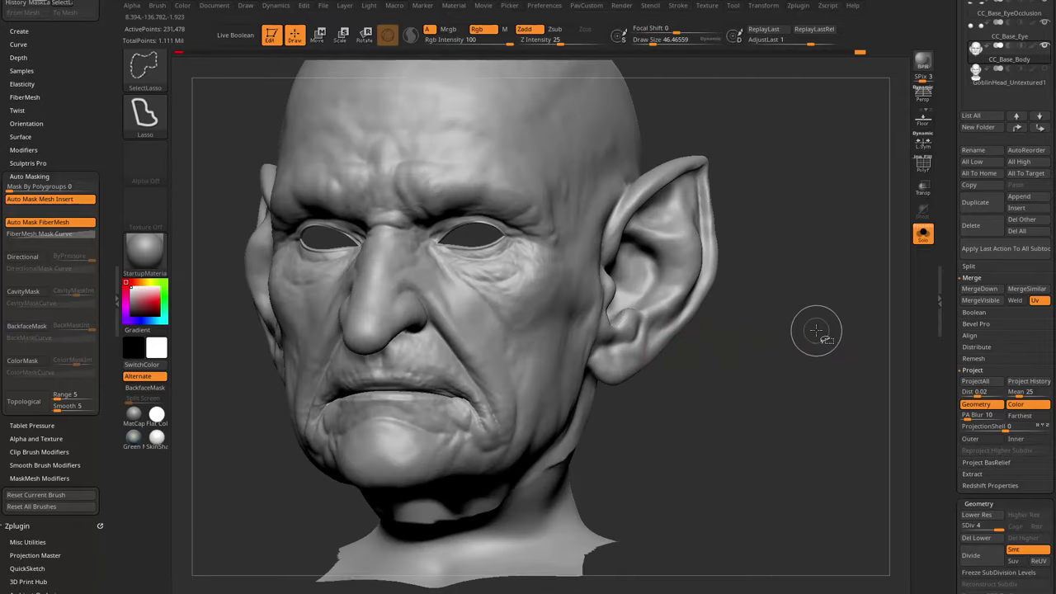
- Turn the head to profile, shrink its visible area, and lasso away the neck behind the ear and jaw
mouse_move(815, 331)
mouse_down()
mouse_move(749, 373)
mouse_move(753, 333)
mouse_move(827, 377)
mouse_move(726, 444)
mouse_up()
key(ctrl+shift)
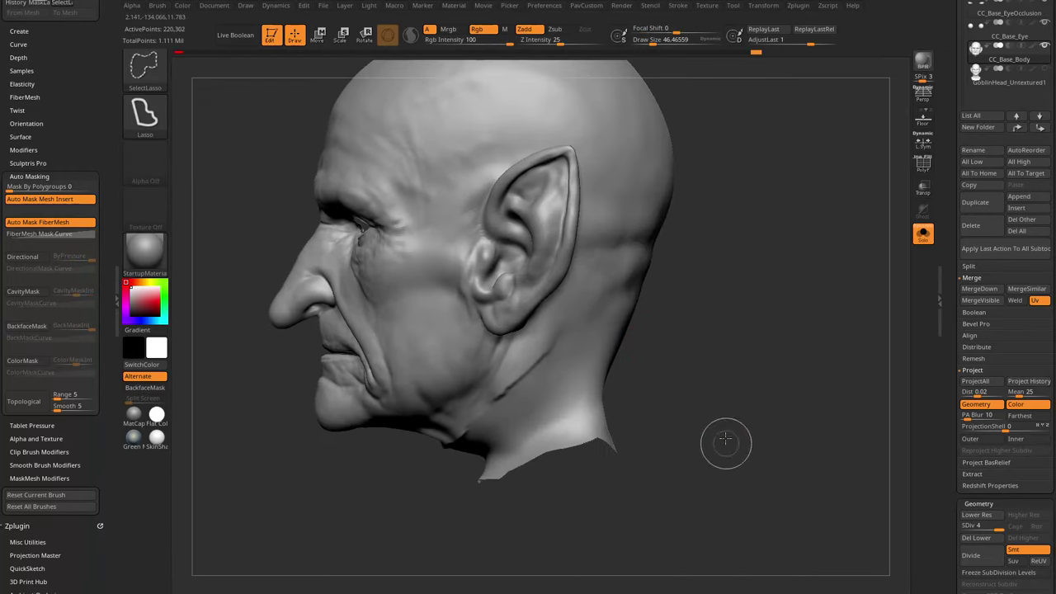
ctrl+alt+shift+drag(553, 347, 447, 462)
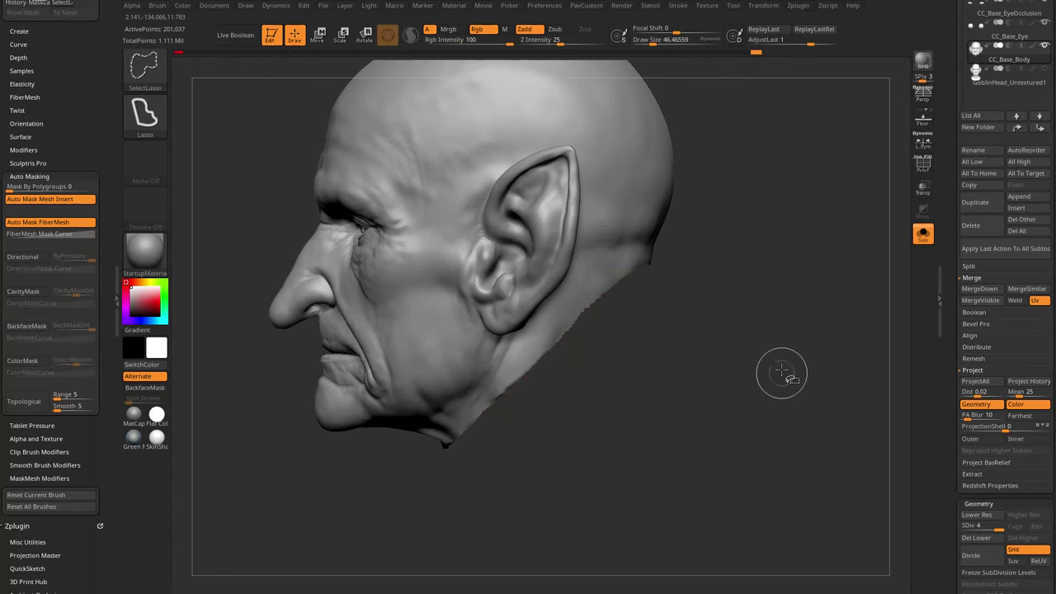
- Run Project History on the visible head at subdivision level 4 and unhide the whole body
key(4)
click(785, 553)
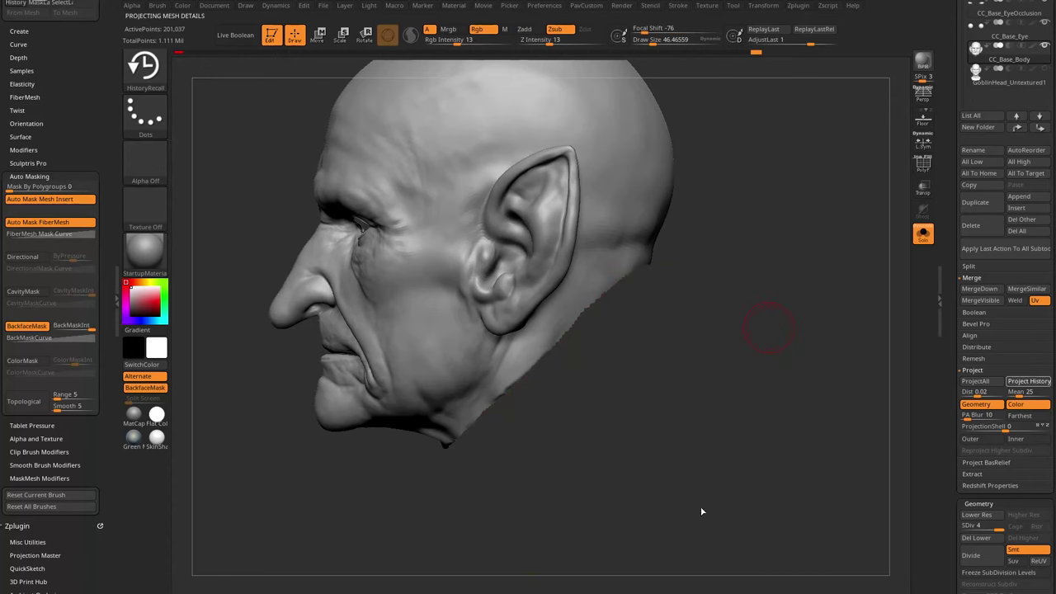
drag(740, 352, 802, 357)
ctrl+shift+click(750, 330)
- Choose the Standard brush and smooth the inner corner of the upper eyelid beneath the brow
mouse_move(655, 319)
alt+mouse_down()
mouse_move(827, 346)
mouse_move(818, 300)
mouse_move(863, 541)
alt+mouse_up()
key(b)
key(s)
key(t)
drag(833, 413, 783, 487)
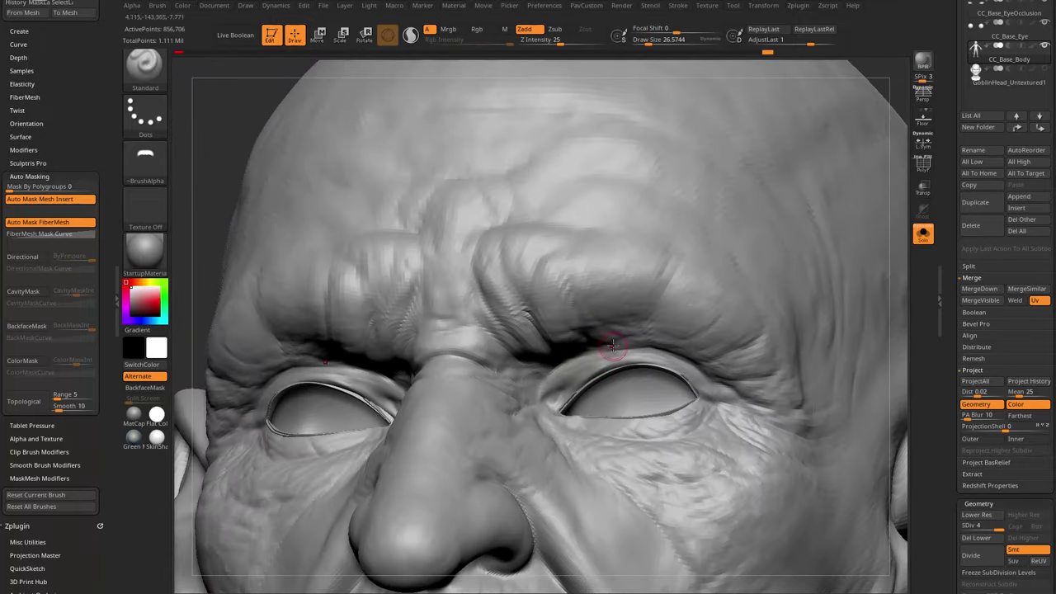
right_drag(611, 355, 580, 297)
shift+drag(529, 411, 513, 426)
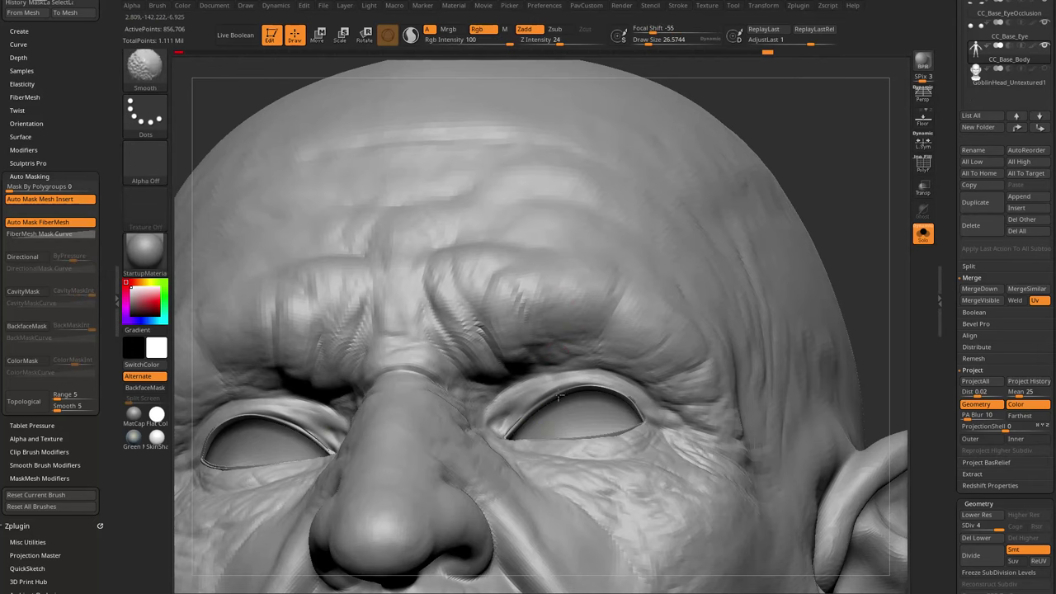
right_drag(609, 372, 547, 417)
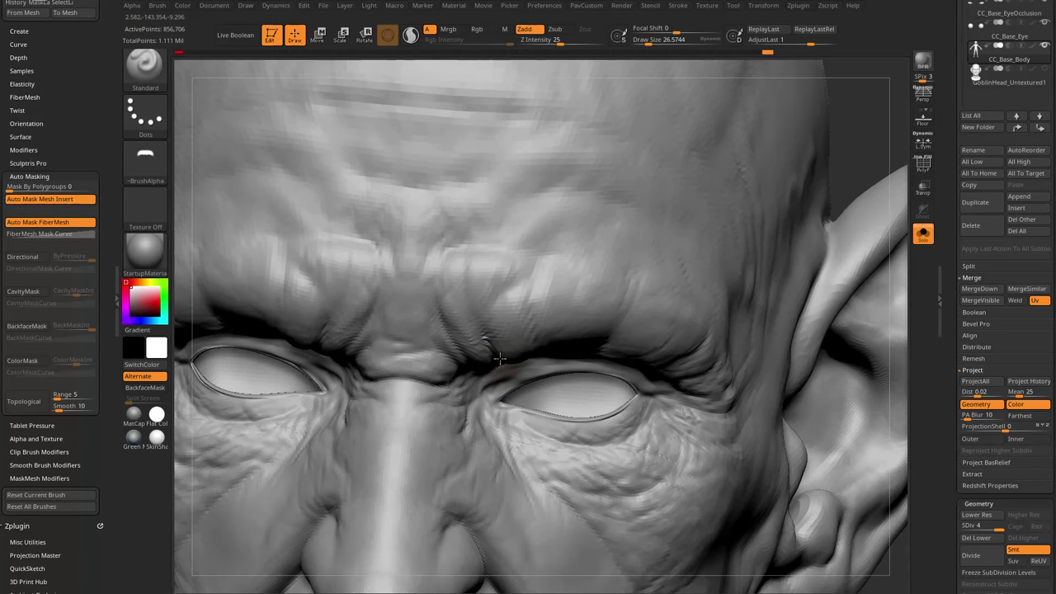
right_drag(516, 390, 539, 419)
right_drag(609, 408, 631, 427)
- Lower the mesh to subdivision level 3 and clean up the eyelid area with the Smooth brush
drag(947, 370, 947, 260)
drag(990, 417, 988, 417)
key(shift)
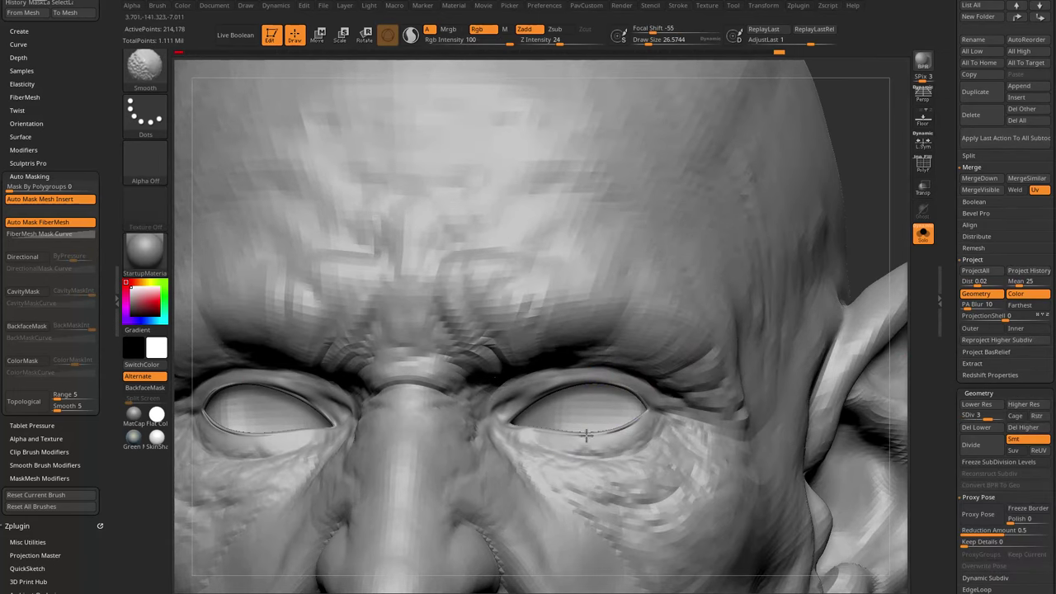
right_drag(561, 358, 545, 419)
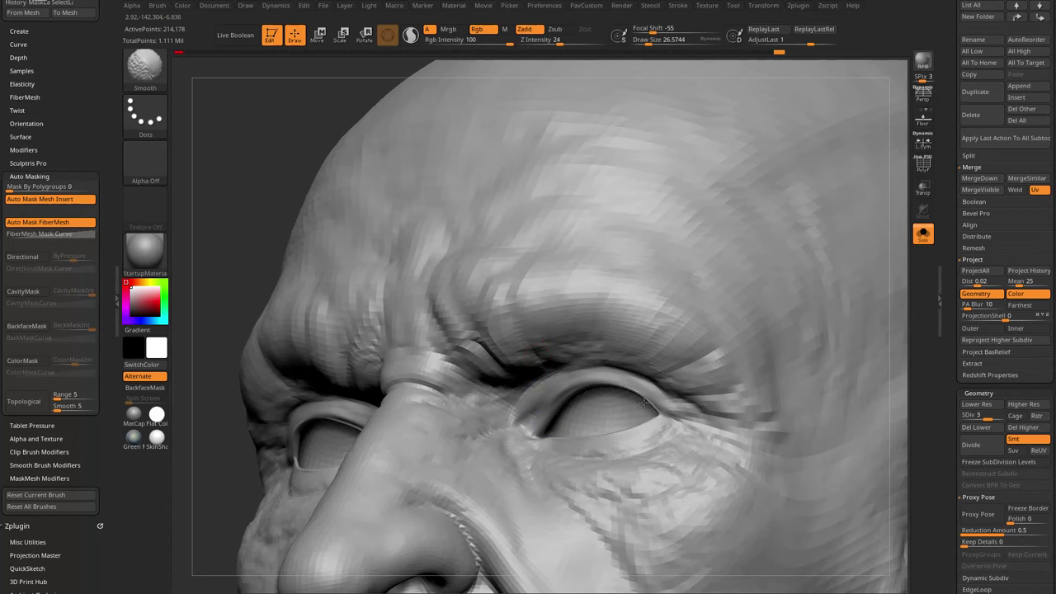
right_drag(742, 437, 570, 219)
right_drag(772, 317, 935, 359)
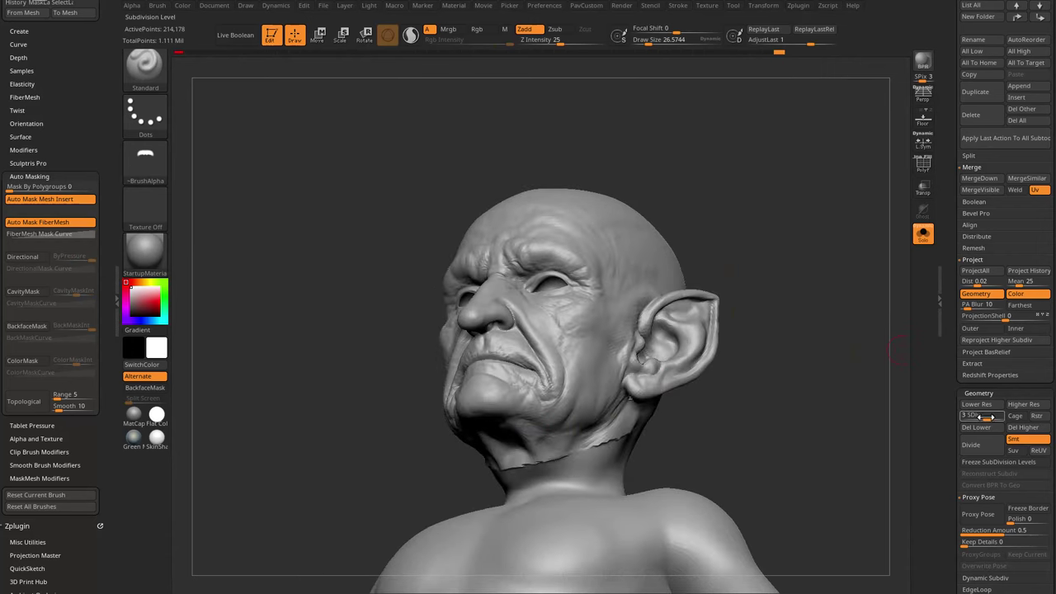
- Return the mesh to subdivision level 4 and smooth the neck seam below the jaw with a larger brush
drag(991, 417, 912, 421)
drag(996, 409, 1000, 409)
right_drag(792, 413, 717, 371)
key(s)
shift+drag(505, 474, 553, 468)
- Examine the sculpted goblin head and full body from the front, three-quarter and side views
mouse_move(557, 467)
right_down()
mouse_move(740, 450)
mouse_move(603, 426)
mouse_move(773, 359)
mouse_move(561, 417)
mouse_move(490, 393)
mouse_move(842, 343)
mouse_move(865, 372)
mouse_move(690, 252)
mouse_move(759, 266)
mouse_move(502, 192)
mouse_move(712, 273)
mouse_move(780, 255)
mouse_move(770, 272)
right_up()
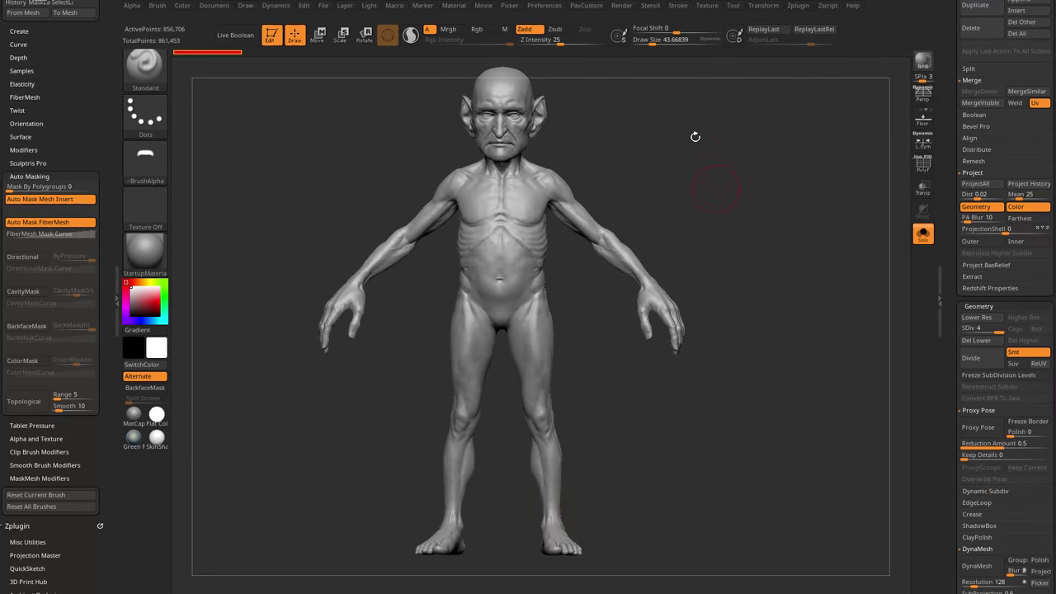
alt+drag(731, 116, 725, 268)
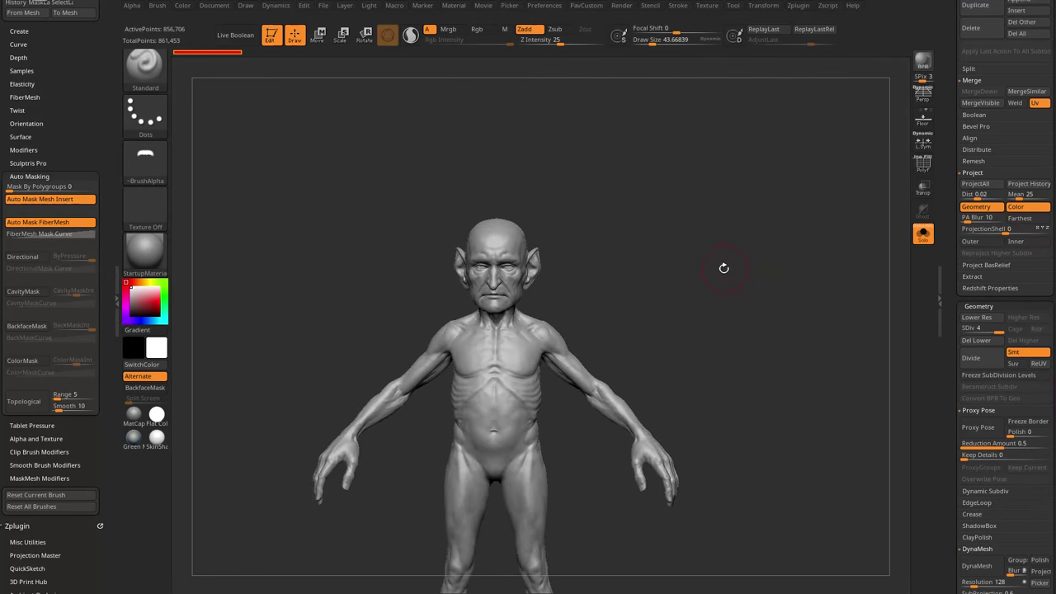
alt+drag(681, 210, 684, 260)
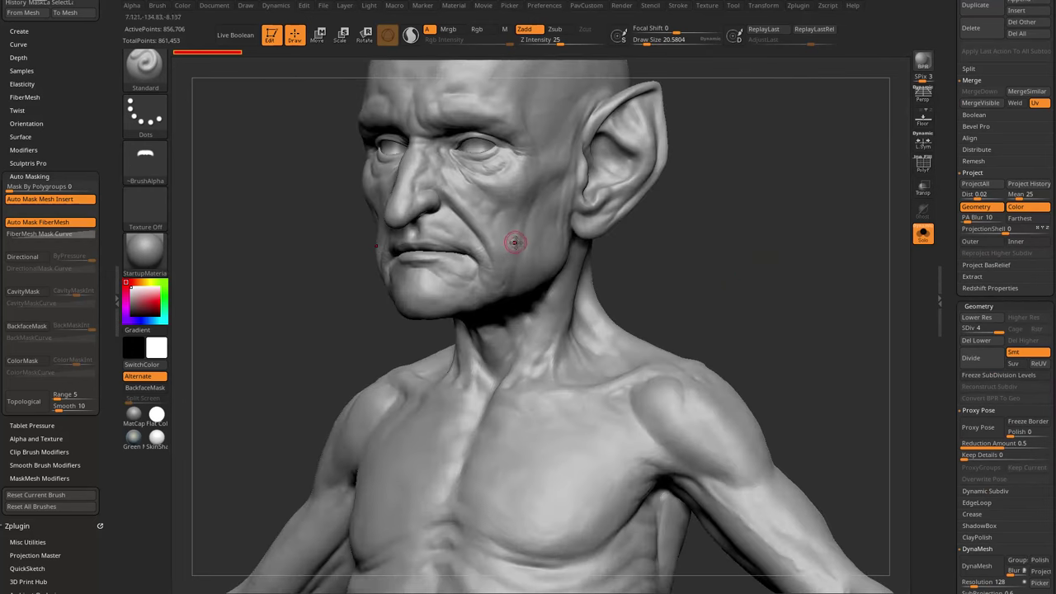
right_drag(468, 201, 625, 250)
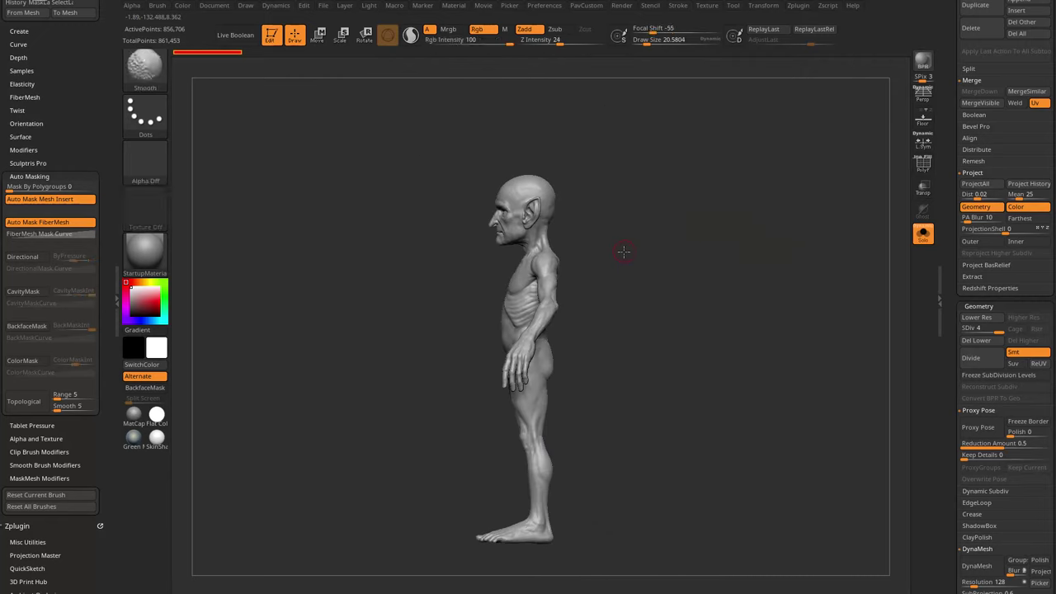
shift+right_drag(686, 407, 376, 289)
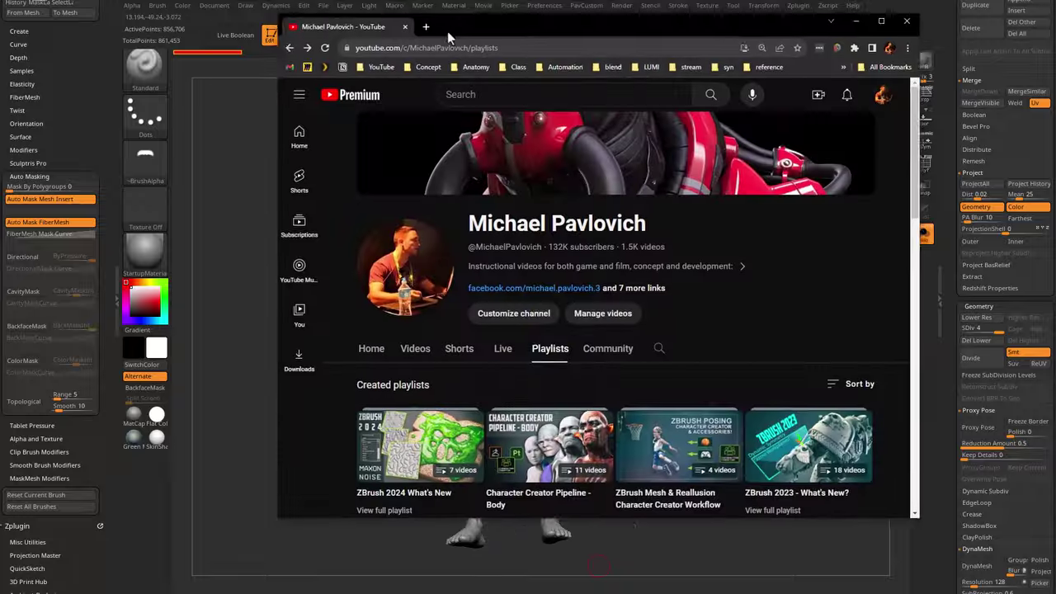
- Switch to the browser, look through the YouTube channel's playlists, and open Livestream Full Episodes
drag(448, 31, 379, 38)
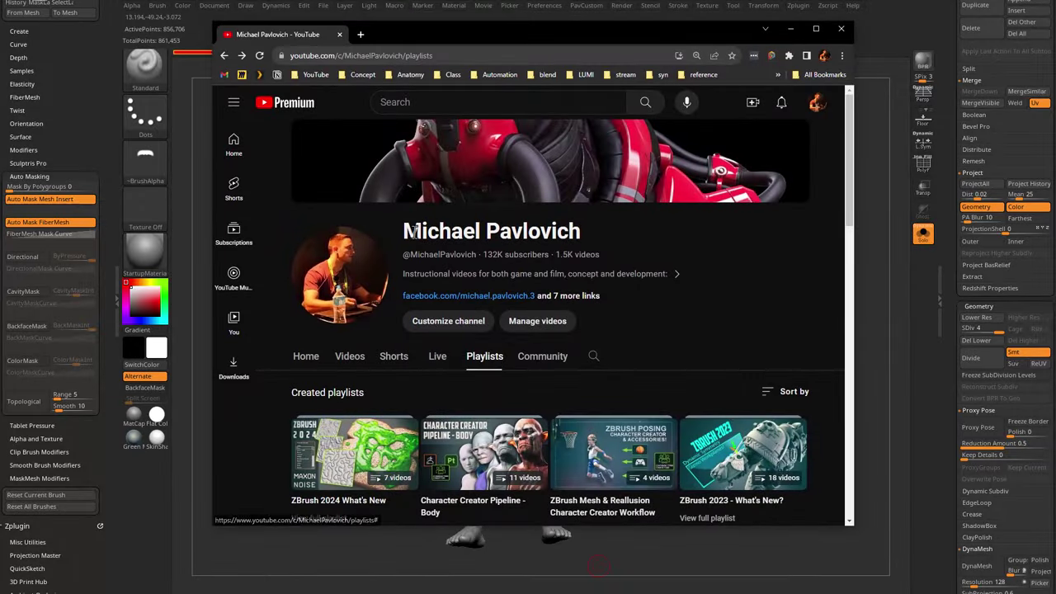
scroll(417, 287, down, 5)
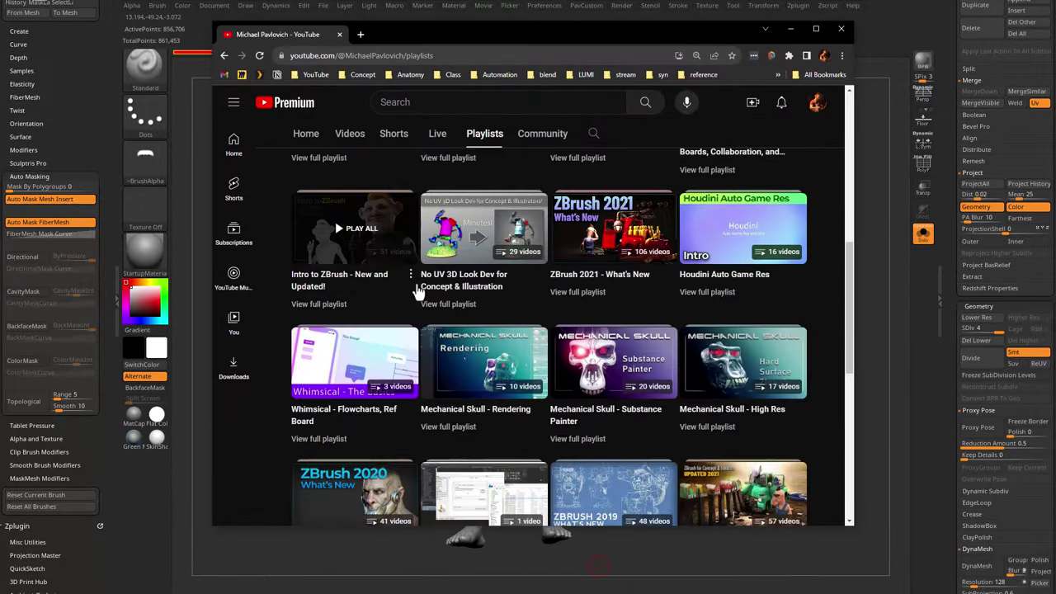
scroll(418, 286, down, 10)
scroll(419, 284, up, 3)
scroll(419, 283, down, 2)
click(699, 316)
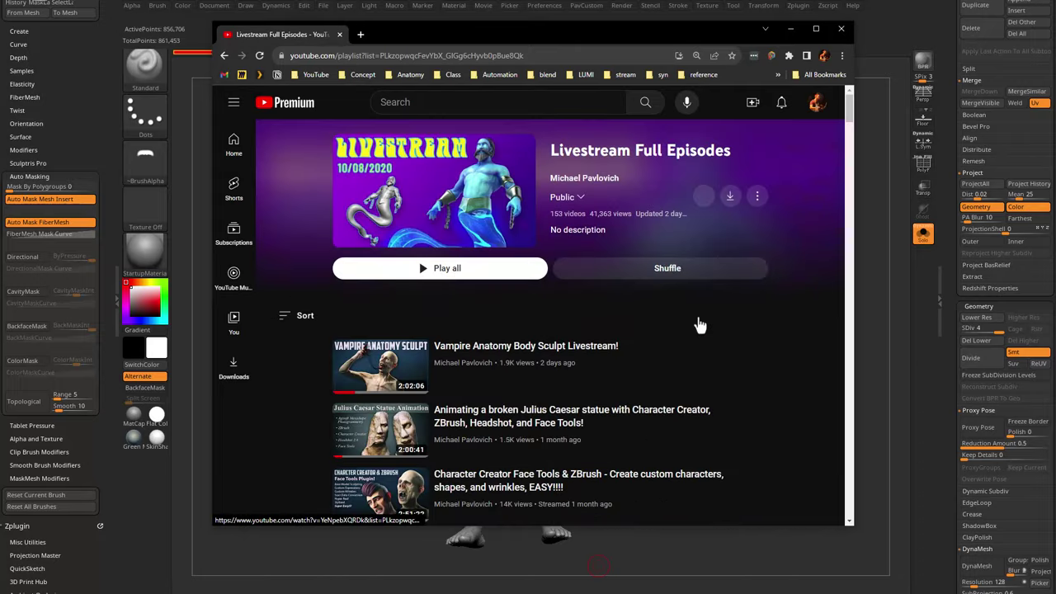
- Open the video Vampire Anatomy Body Sculpt Livestream! from the playlist
scroll(569, 310, down, 1)
scroll(568, 314, down, 1)
click(481, 297)
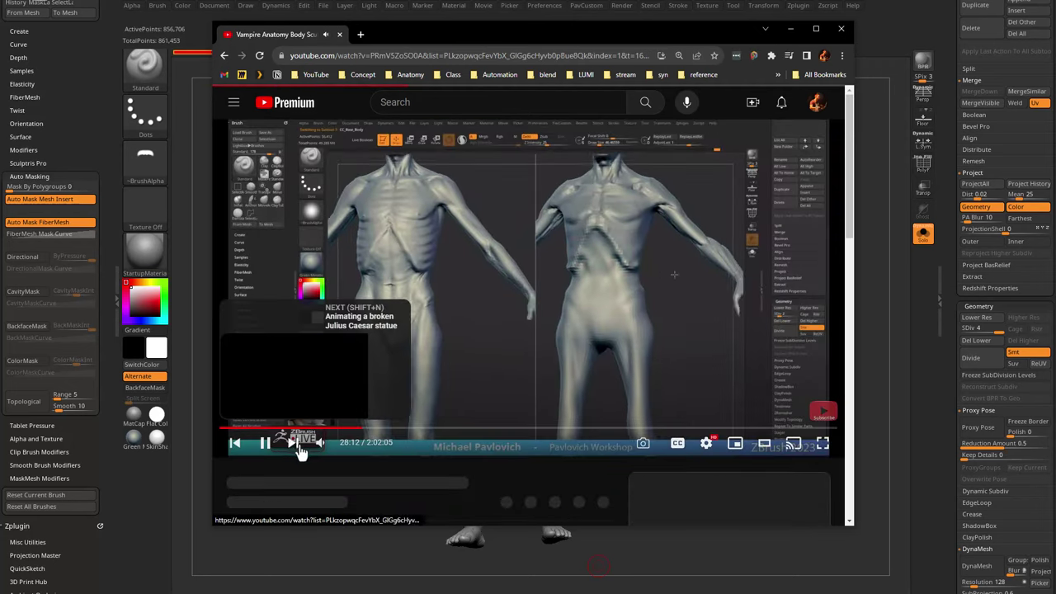
- Mute the anatomy livestream video, skim ahead through its timeline, and move the browser out of the way to return to ZBrush
click(298, 446)
click(223, 55)
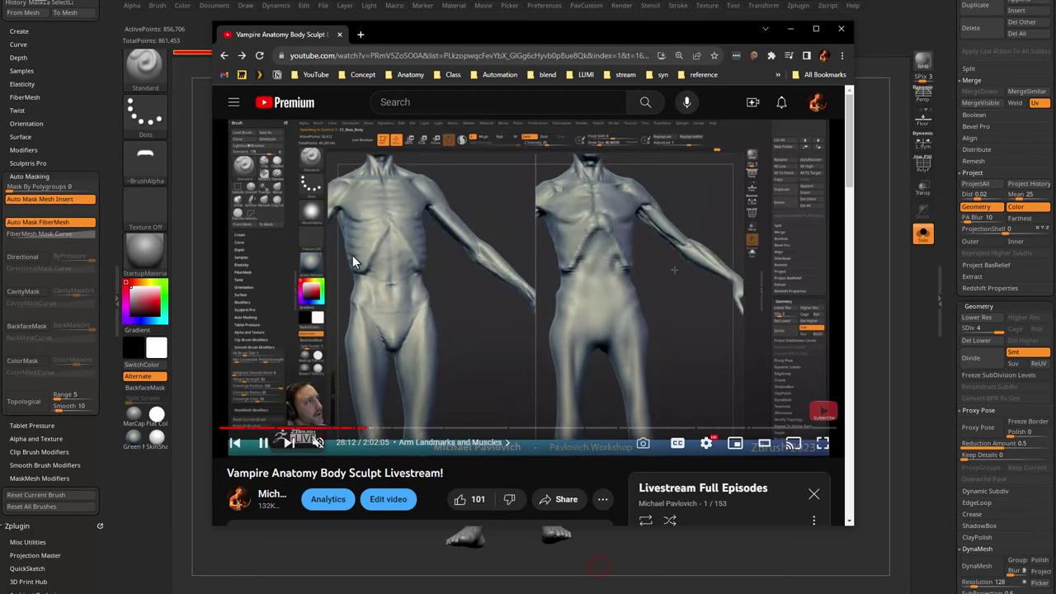
click(268, 428)
drag(462, 430, 618, 436)
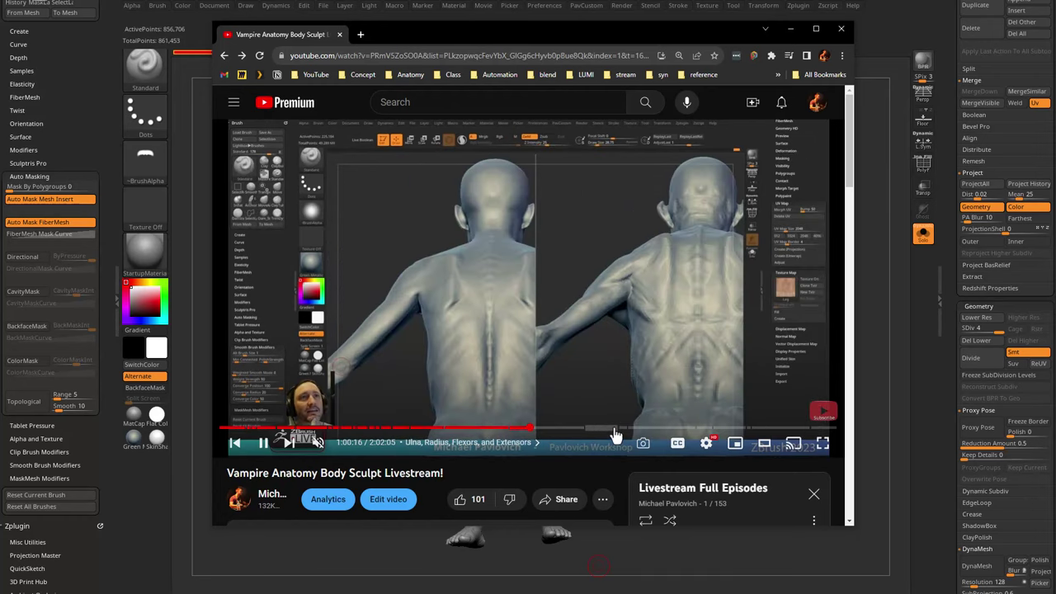
drag(530, 36, 530, 0)
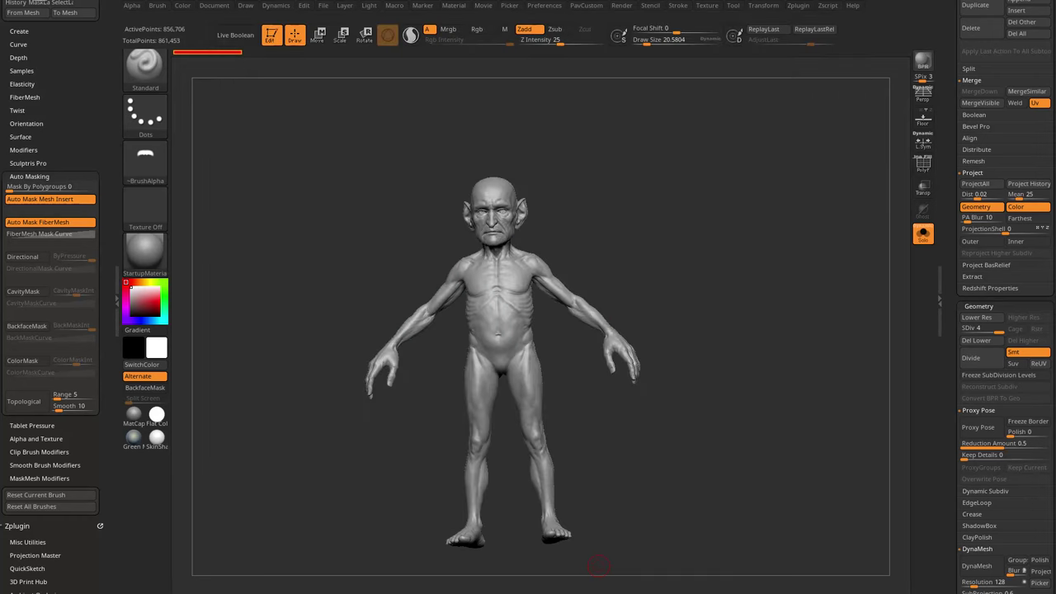
- Examine the goblin's head, torso and full body from the front and three-quarter views
drag(576, 335, 773, 284)
mouse_move(704, 280)
alt+mouse_down()
mouse_move(827, 401)
mouse_move(780, 265)
alt+mouse_up()
shift+drag(883, 358, 809, 292)
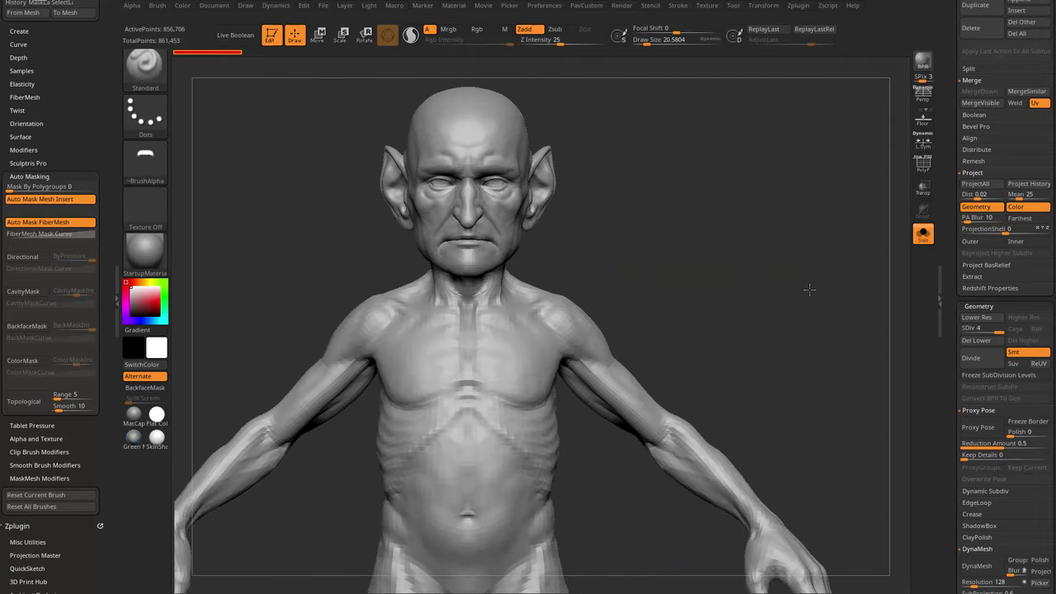
alt+drag(740, 243, 787, 282)
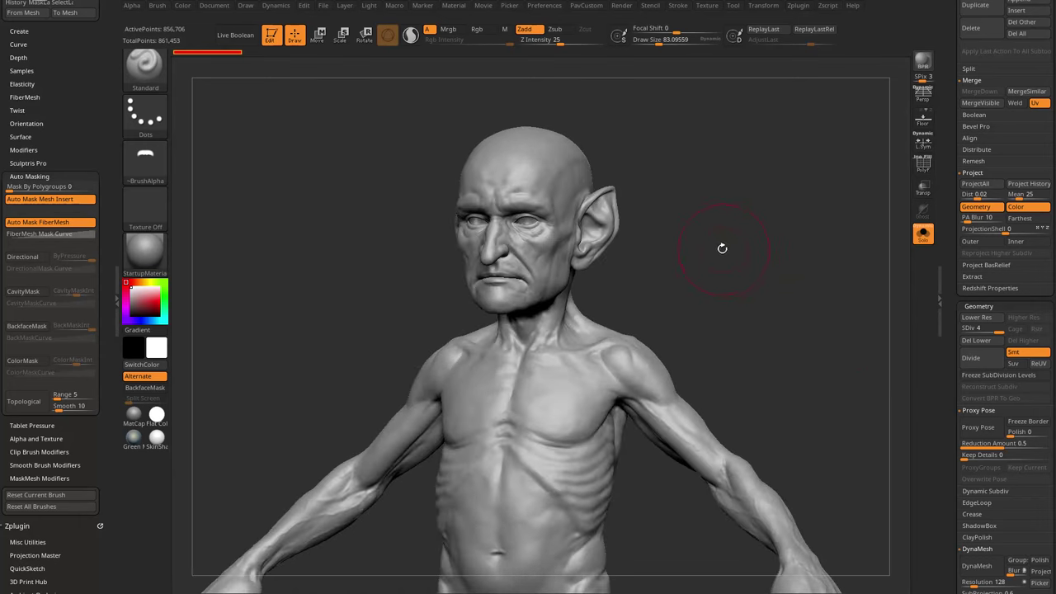
drag(613, 259, 671, 131)
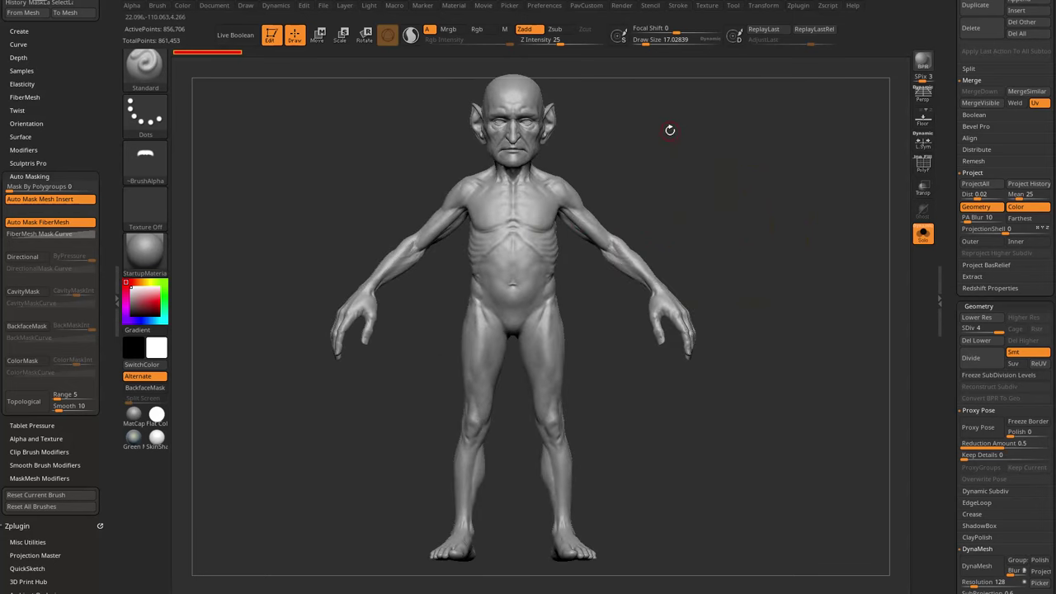
alt+drag(609, 121, 613, 137)
- Turn off Solo mode and send all subtools to Character Creator with GoZ, updating mesh and texture in the current pose
drag(959, 68, 963, 231)
scroll(963, 234, up, 3)
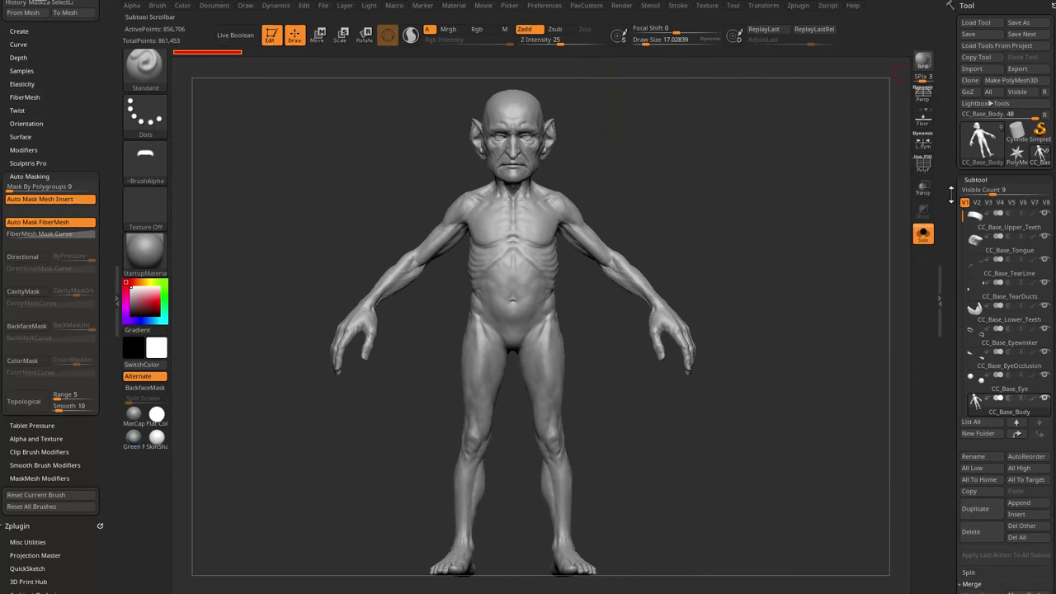
click(924, 234)
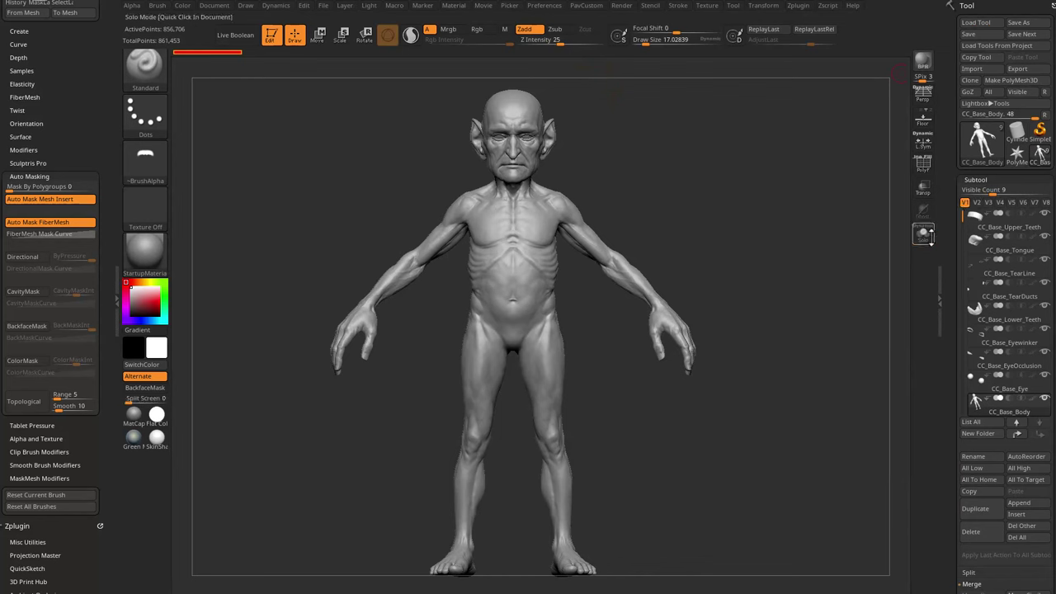
click(988, 91)
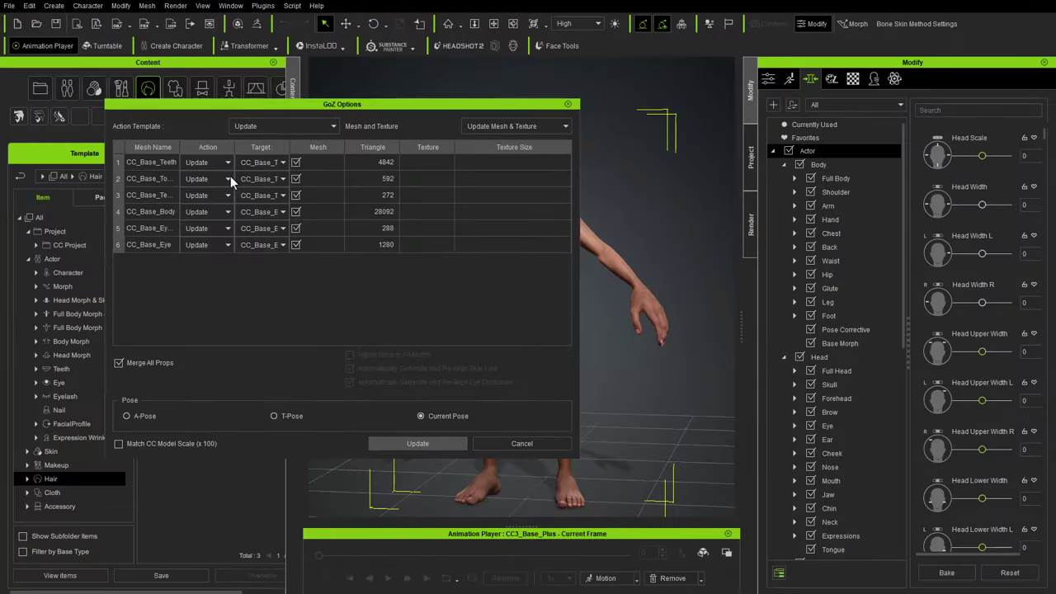
click(384, 444)
right_drag(646, 387, 605, 351)
right_drag(574, 287, 519, 343)
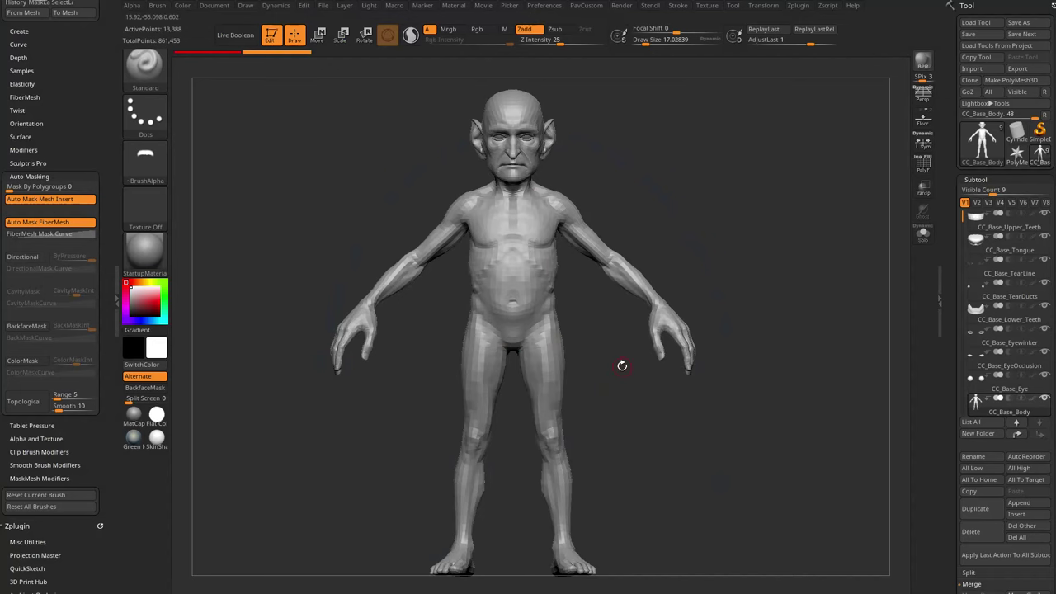
- Switch back to ZBrush and return CC_Base_Body to subdivision level 4
drag(619, 365, 872, 271)
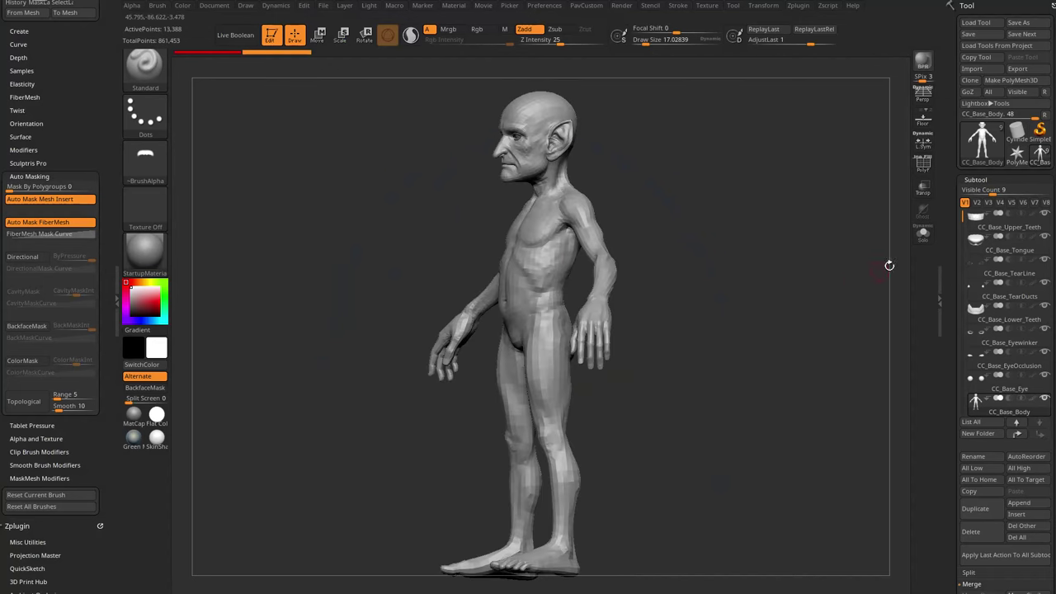
click(1021, 411)
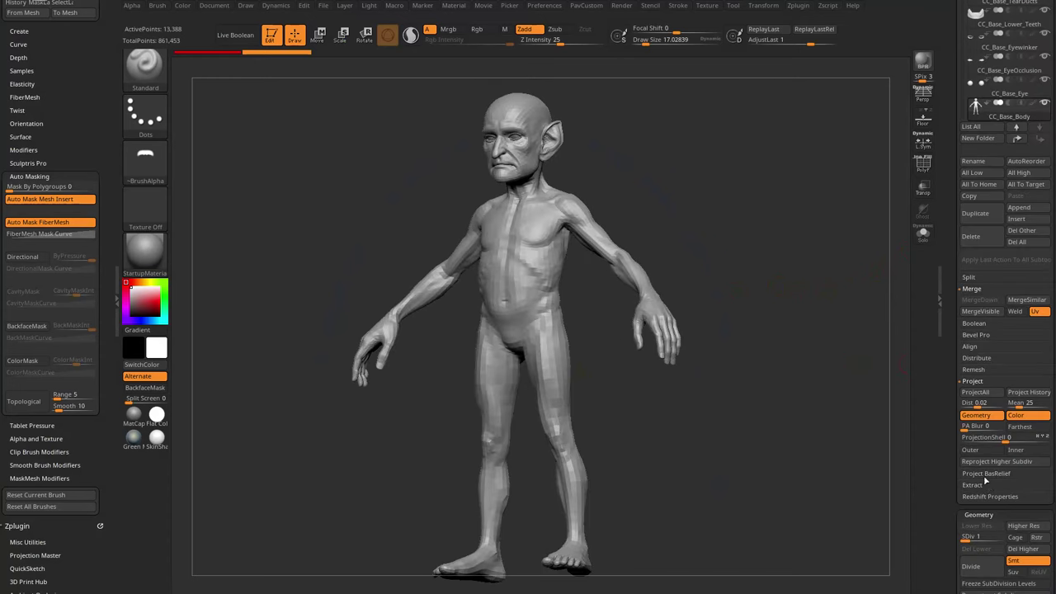
drag(842, 358, 718, 252)
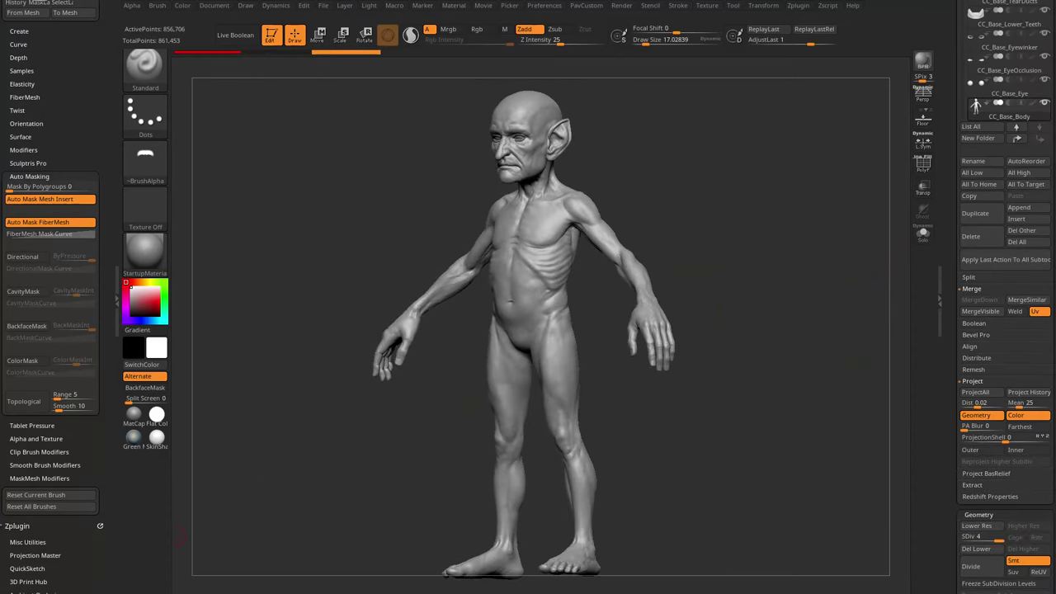
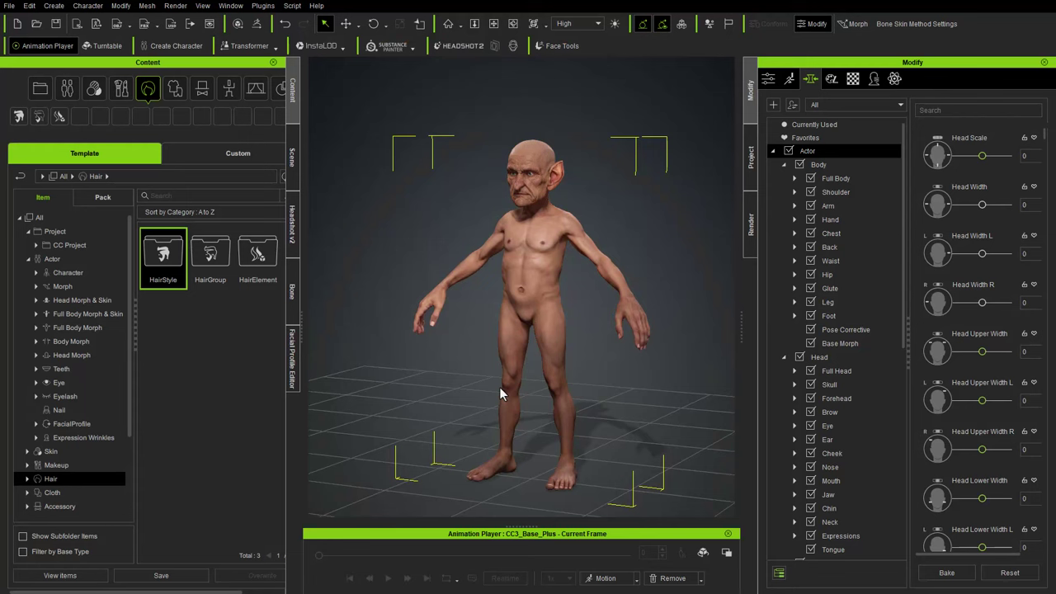
- Switch to Character Creator, view the updated goblin from the front, and list the CC3_Base_Plus parts in the scene
right_drag(421, 231, 467, 206)
middle_drag(466, 205, 443, 205)
right_drag(443, 206, 430, 229)
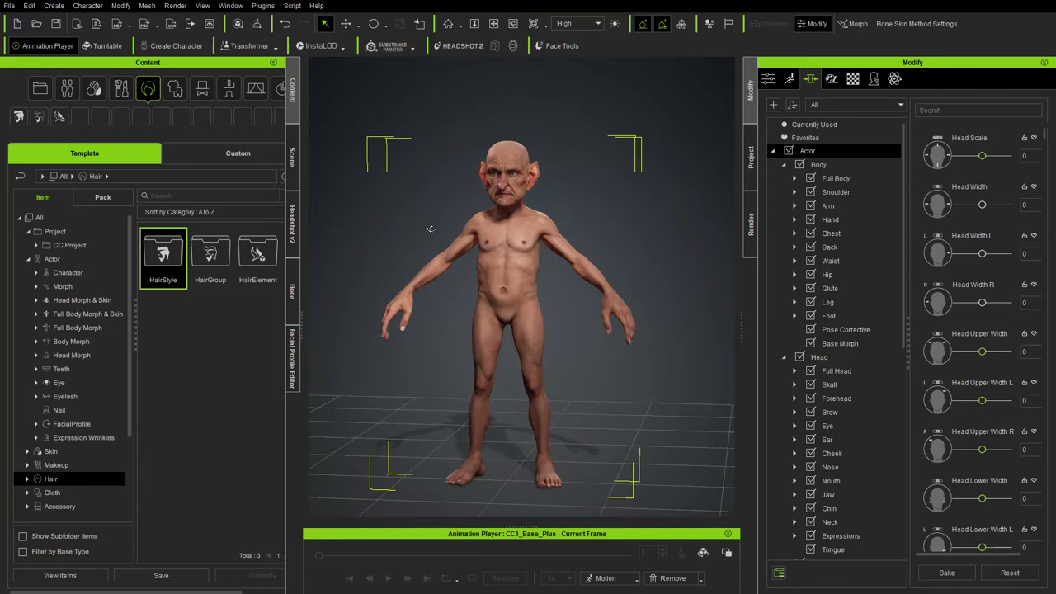
click(291, 157)
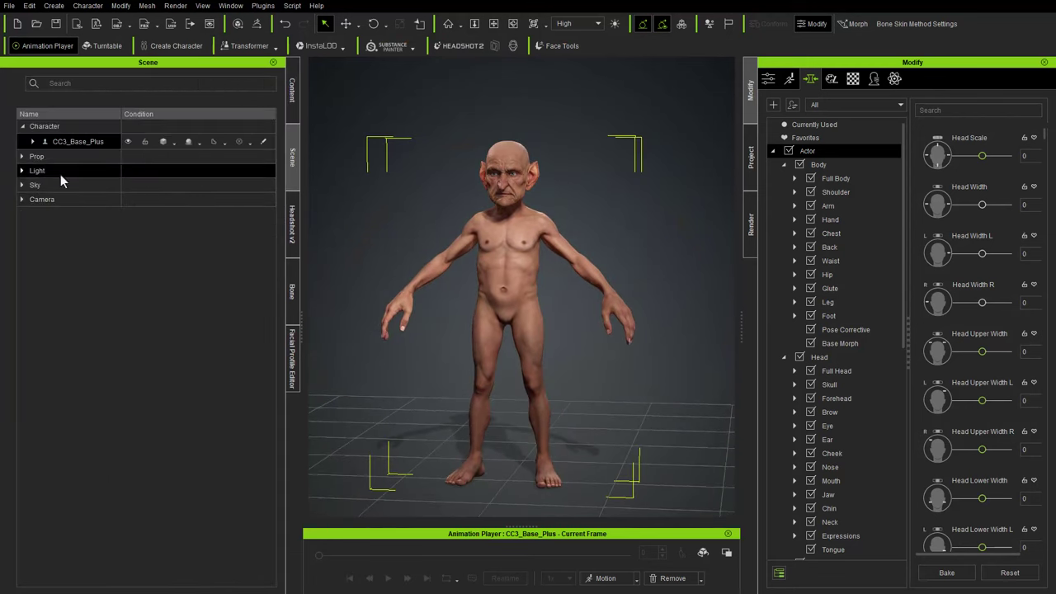
click(33, 142)
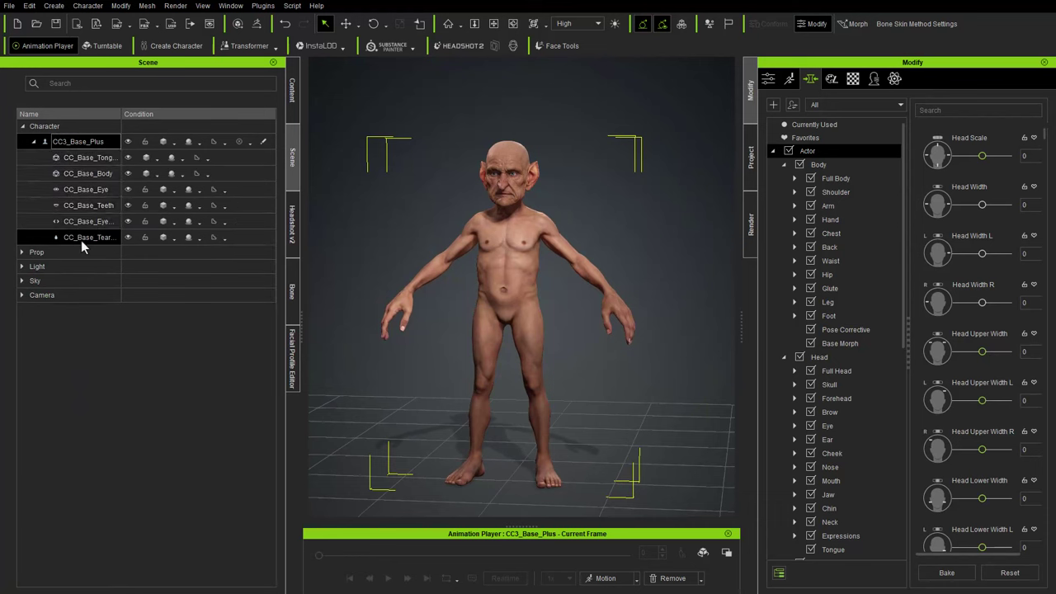
- Start exporting the character to Substance Painter and create a HeadshotDemo folder on the Desktop as its destination
click(394, 47)
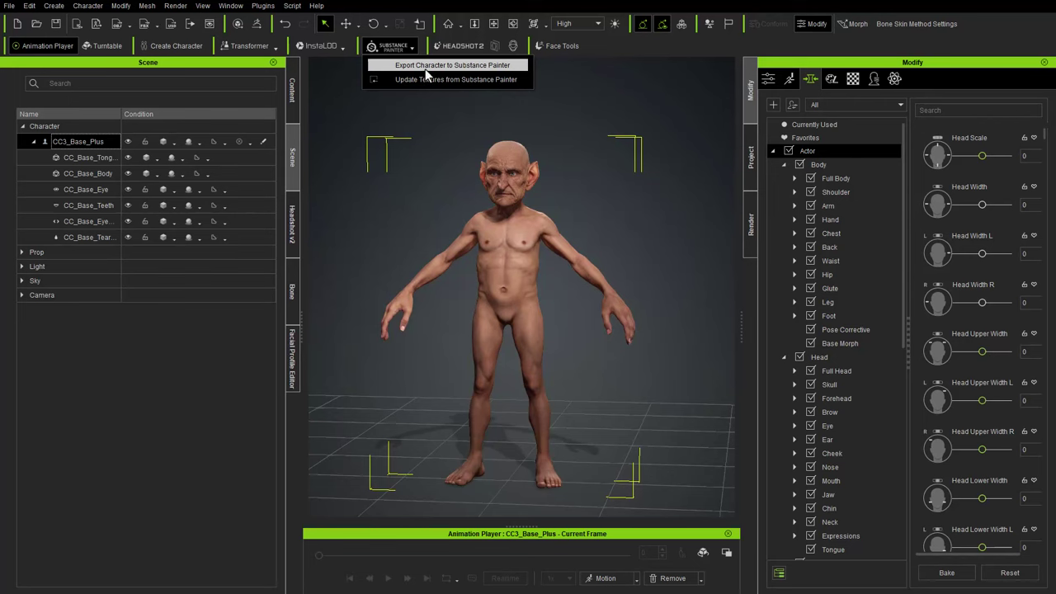
click(425, 66)
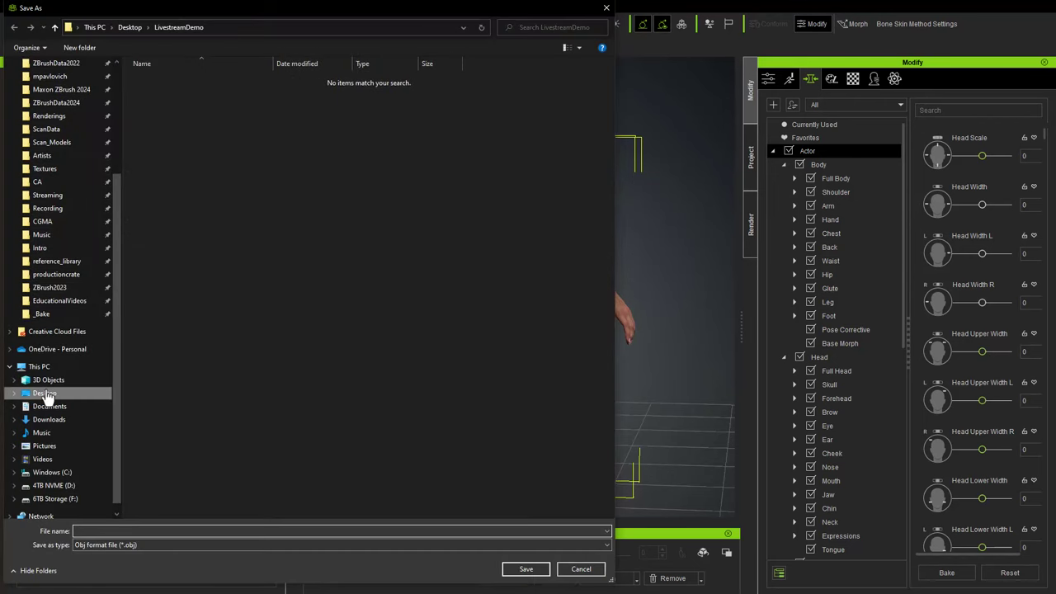
click(45, 393)
right_click(345, 279)
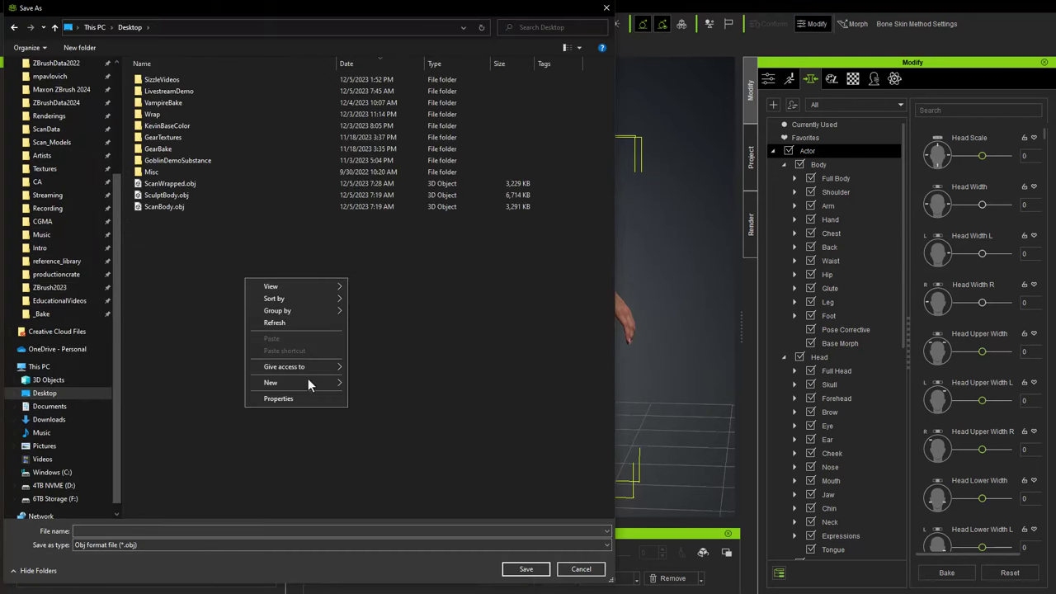
mouse_move(321, 384)
click(378, 379)
text(Headshot1)
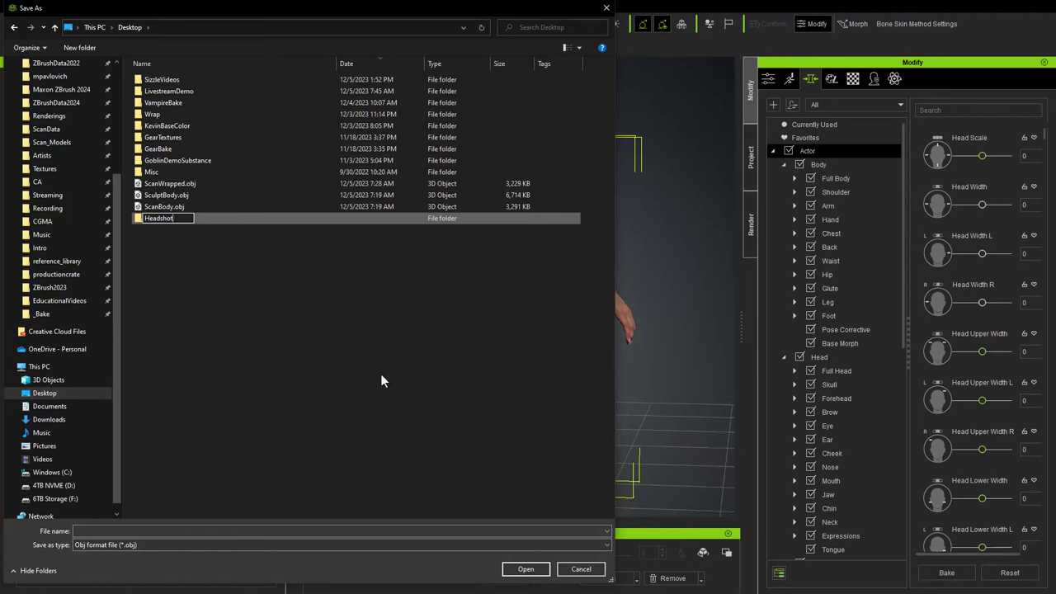
key(Return)
key(Return)
- Save the Substance Painter export under the name HeadshotGoblin
click(321, 530)
text(HeadshotGo)
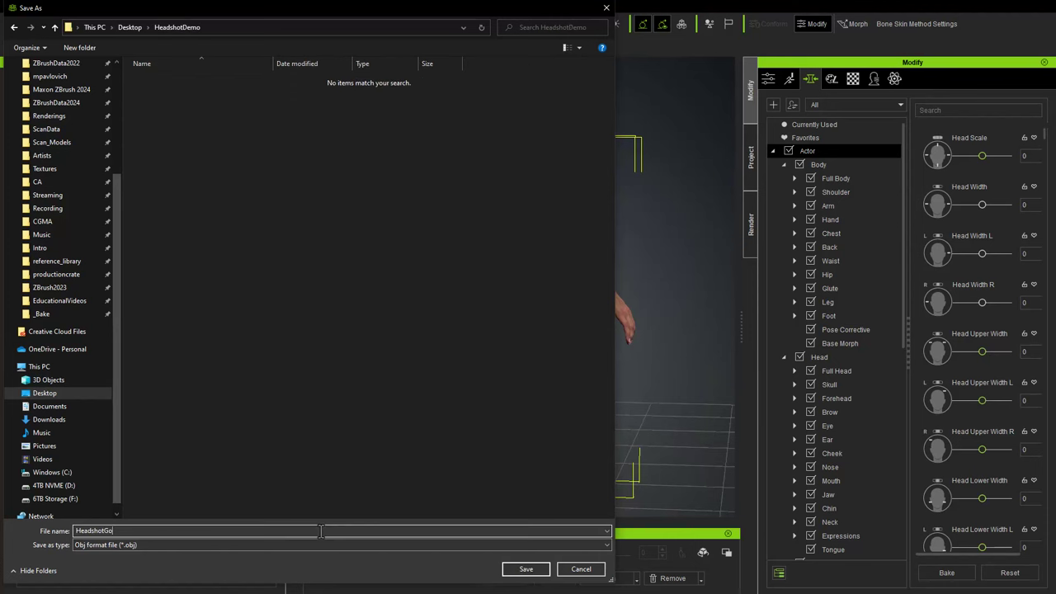
text(blin)
key(Return)
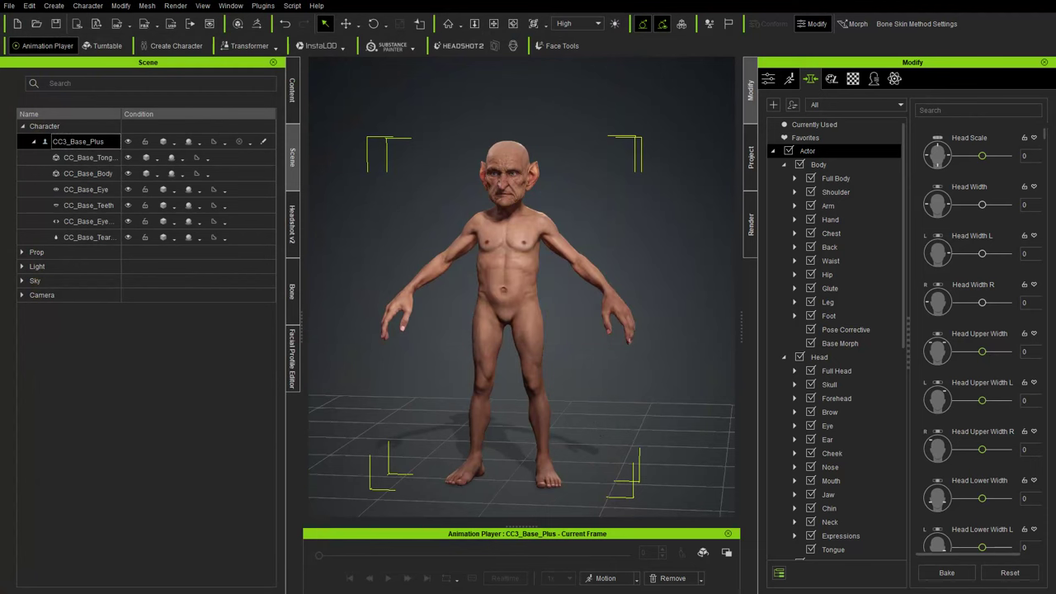
- Open the character's mouth by setting Jaw_Open to 50 in the facial editor
click(791, 78)
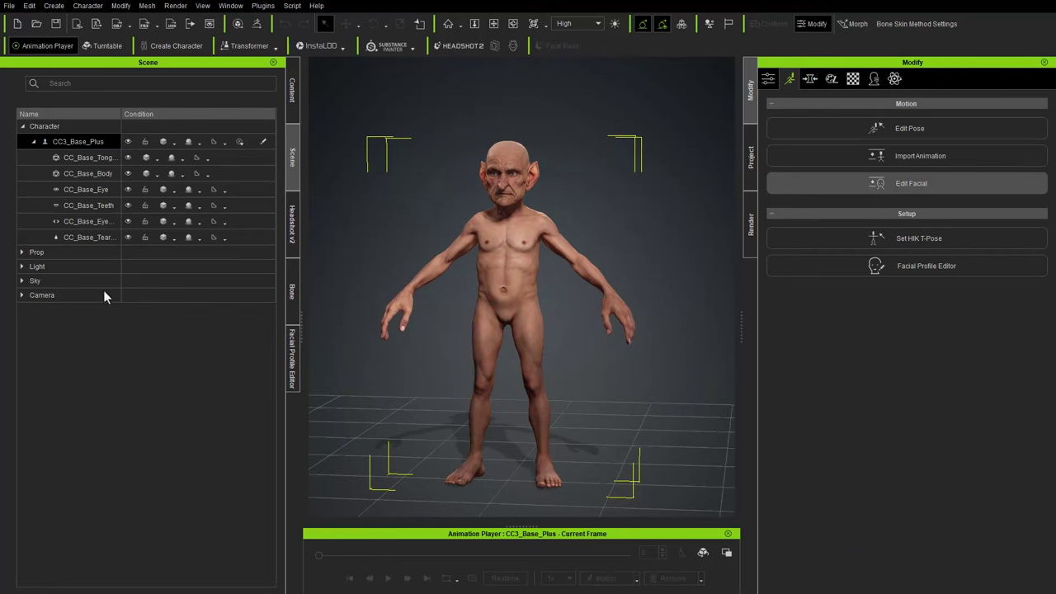
click(281, 233)
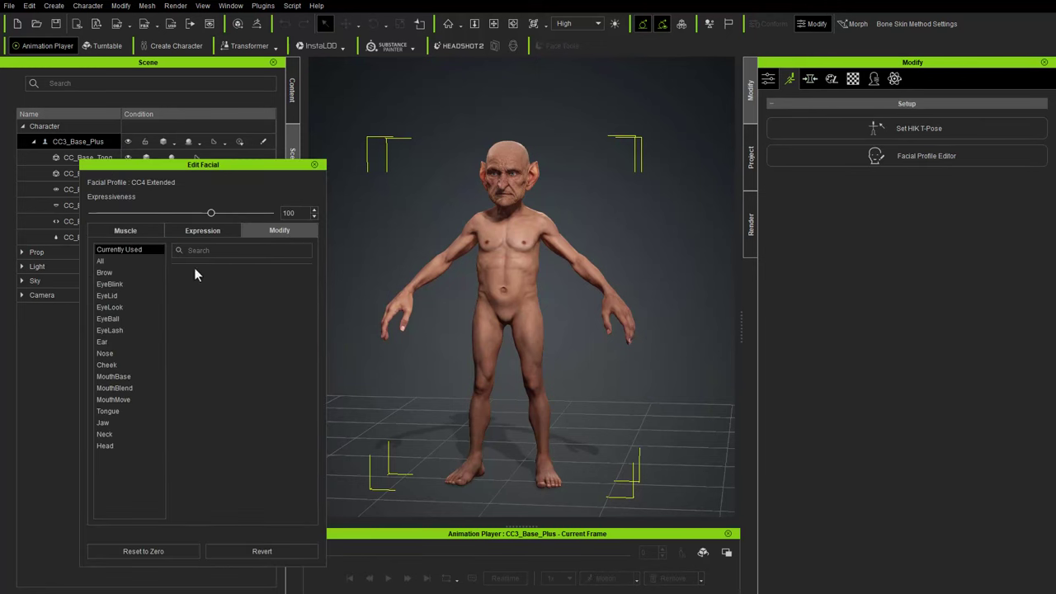
click(106, 423)
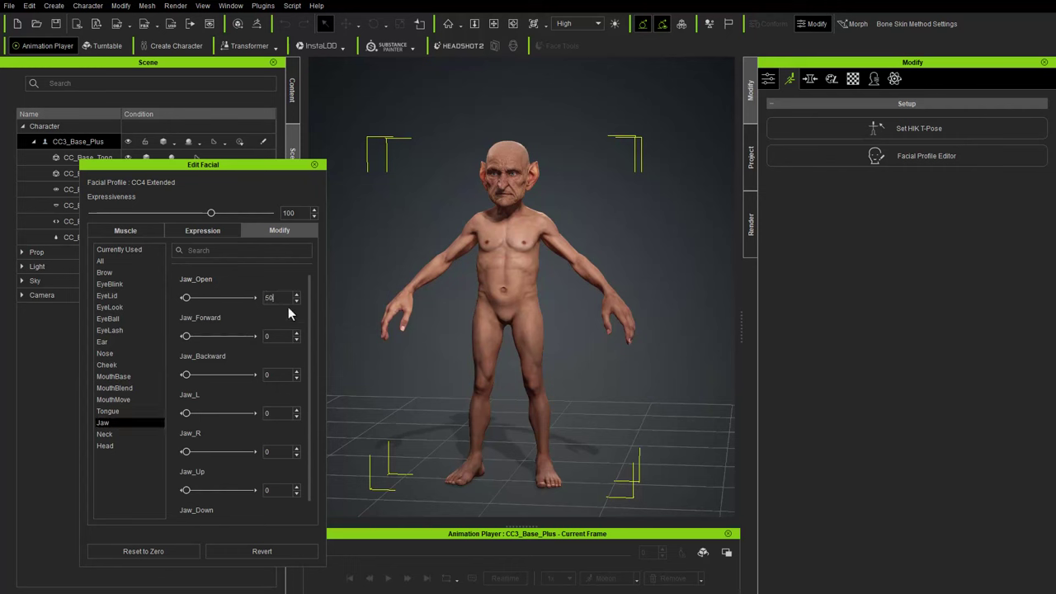
click(314, 165)
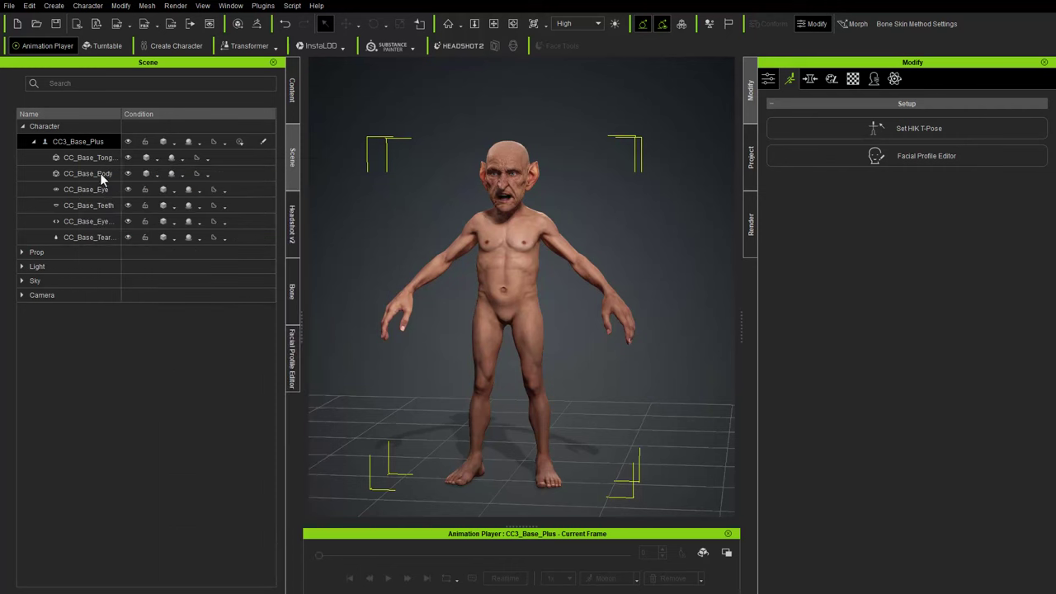
- Send the open-jawed character to ZBrush with GoZ and set CC_Base_Body to subdivision level 4
click(261, 26)
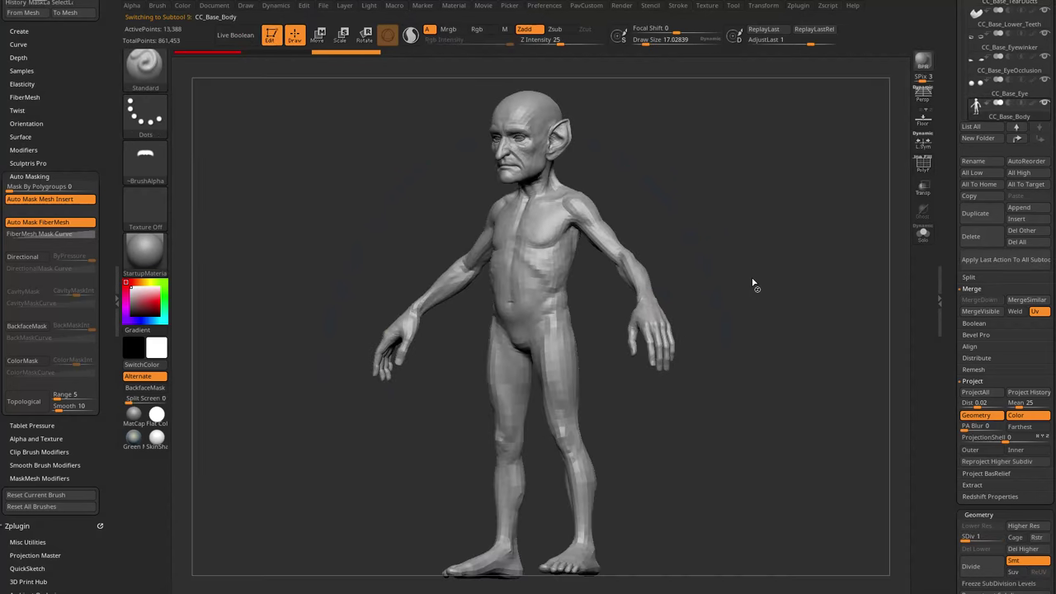
drag(754, 283, 858, 289)
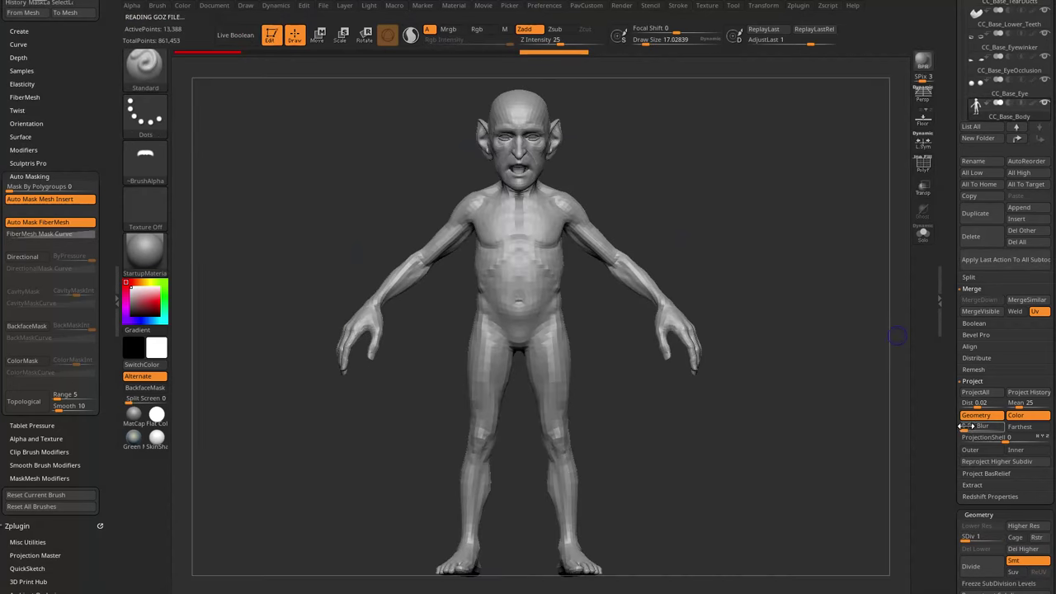
drag(949, 433, 948, 377)
click(996, 422)
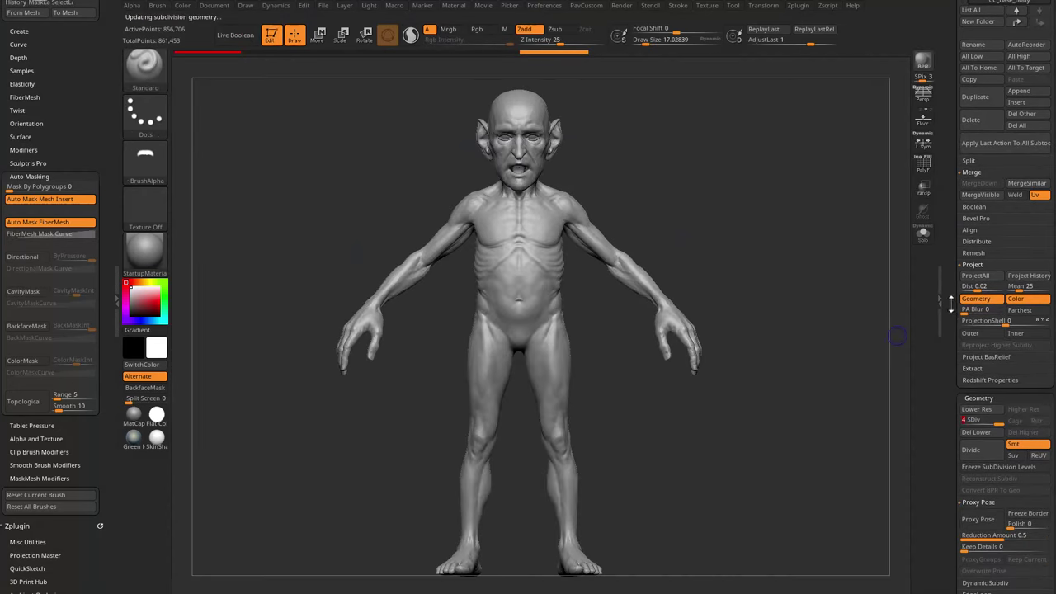
drag(952, 302, 949, 372)
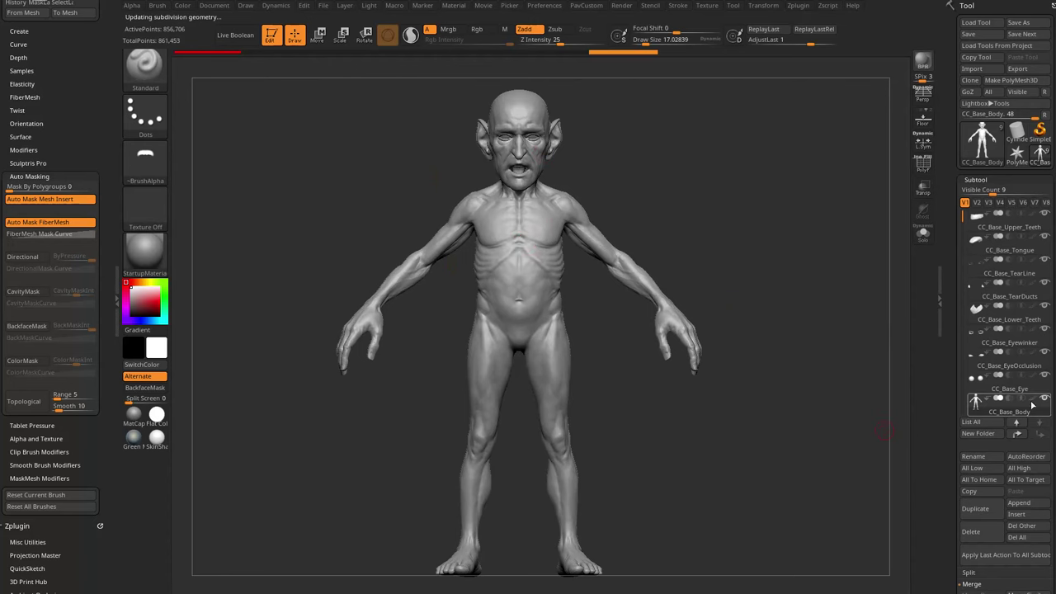
click(1020, 69)
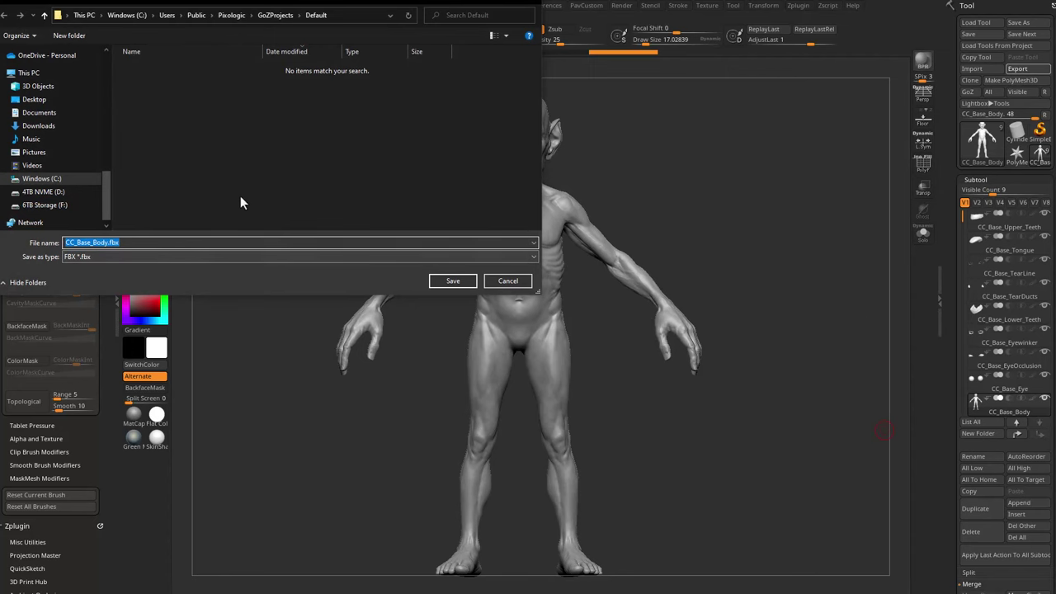
click(508, 281)
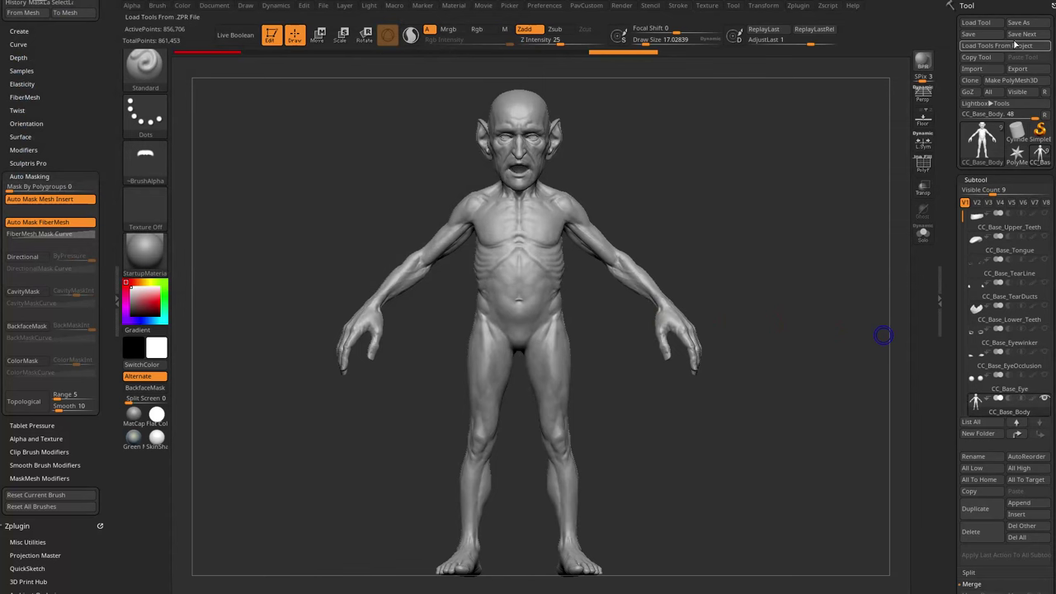
- Export the high-resolution body mesh as an FBX named HeadshotGoblin_high into the HeadshotDemo folder on the Desktop
click(1017, 68)
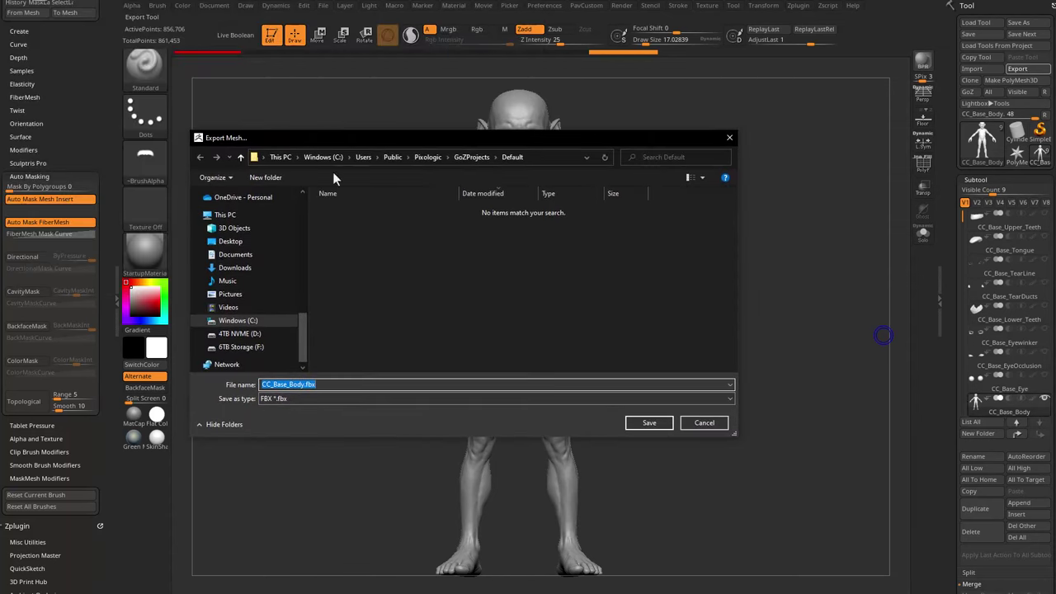
click(239, 241)
double_click(342, 212)
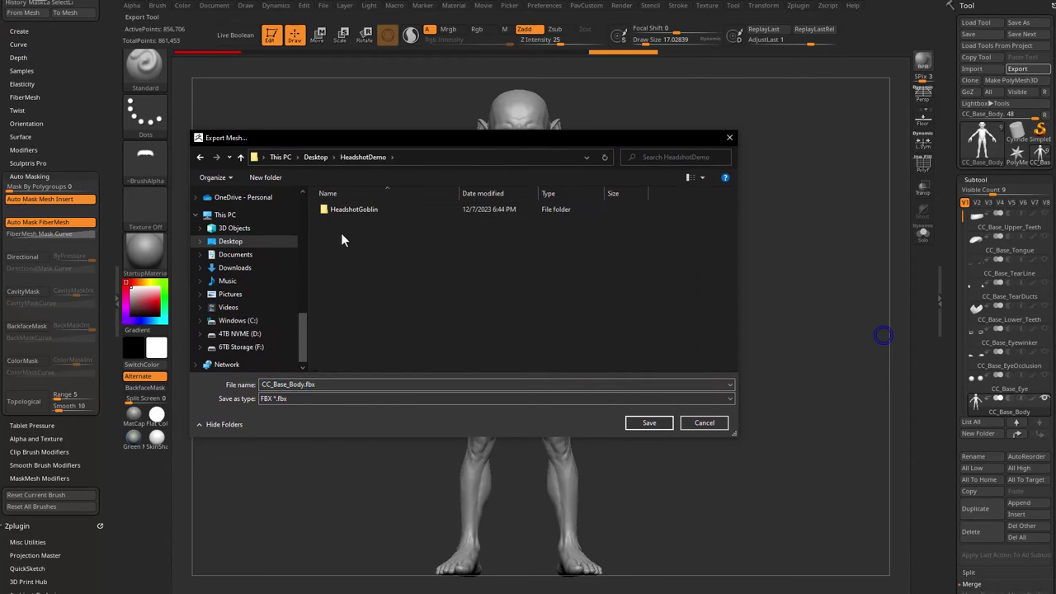
click(328, 382)
text(HeadshotGoblin_)
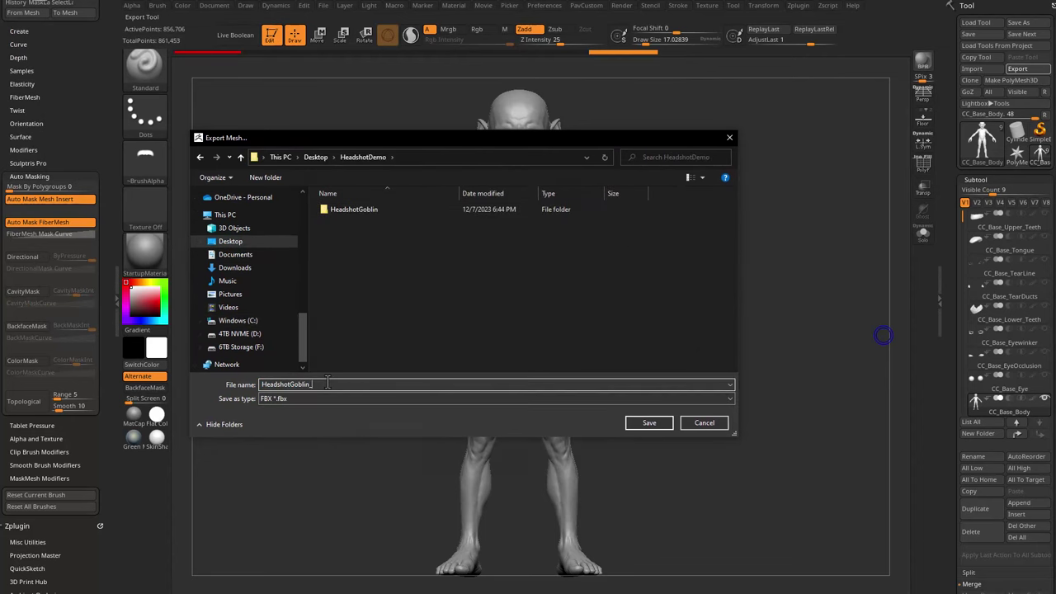
text(high)
key(Return)
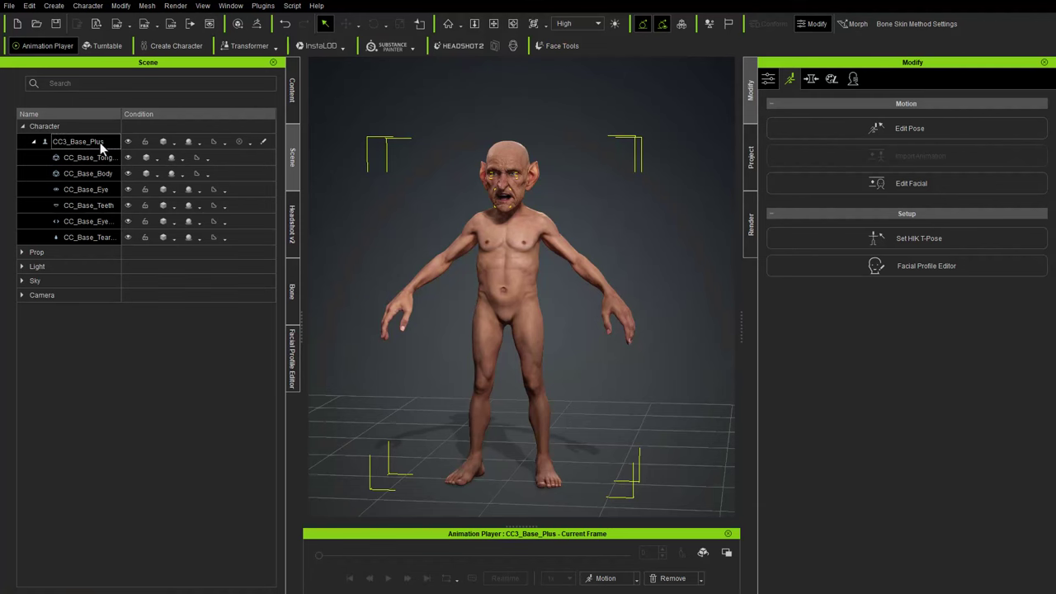
- In Character Creator, export the open-mouthed character to Substance Painter, overwriting HeadshotGoblin.obj in the HeadshotDemo folder
click(101, 144)
click(393, 48)
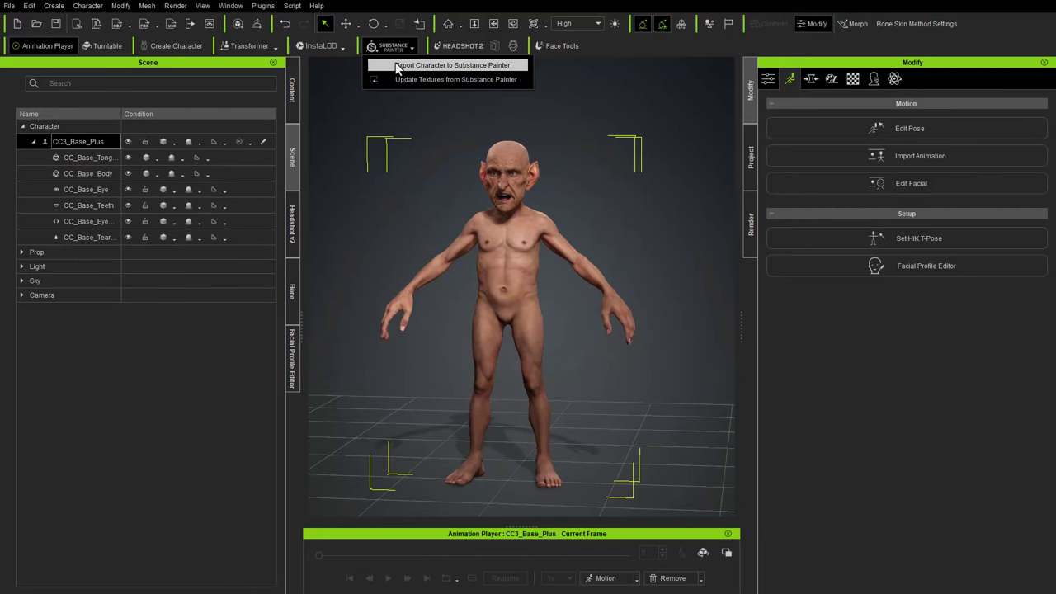
click(398, 66)
double_click(195, 90)
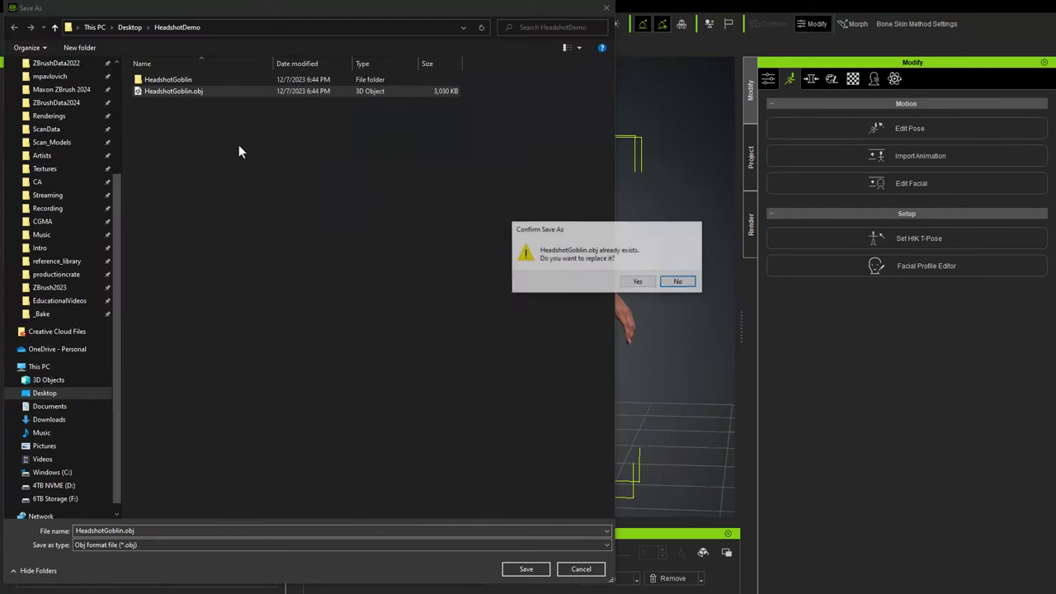
click(637, 281)
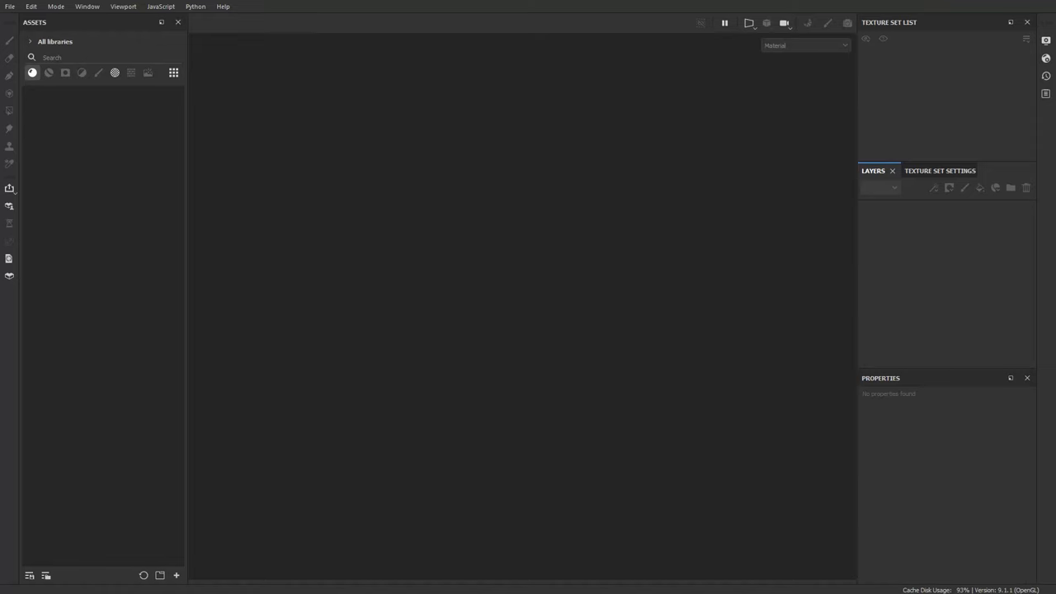
- In Substance Painter, create a new project from HeadshotGoblin.obj in the HeadshotDemo folder, using the UV Tile workflow at 2048 resolution
click(10, 7)
click(15, 21)
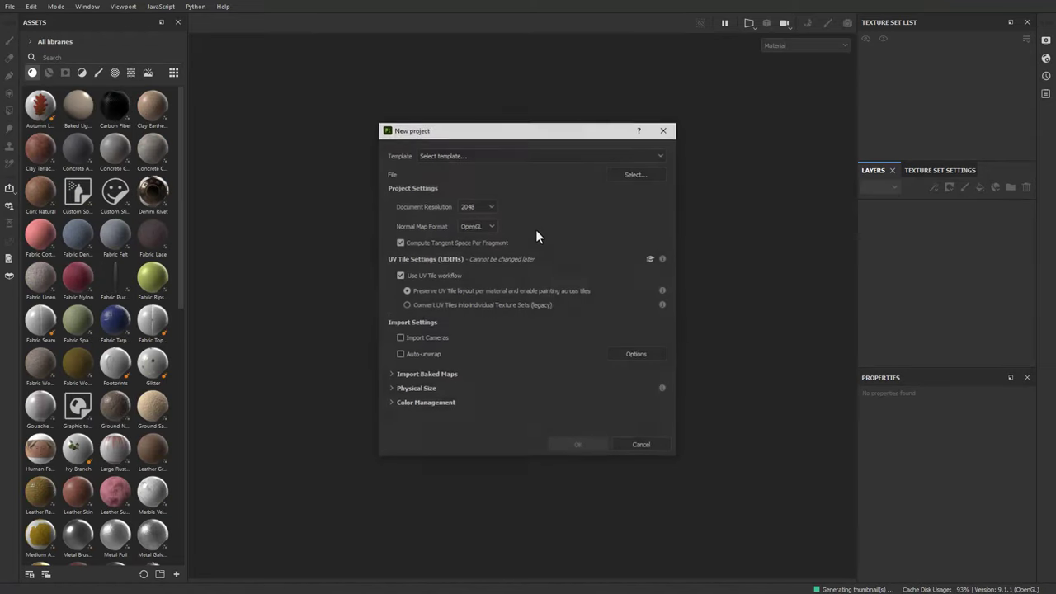
click(639, 175)
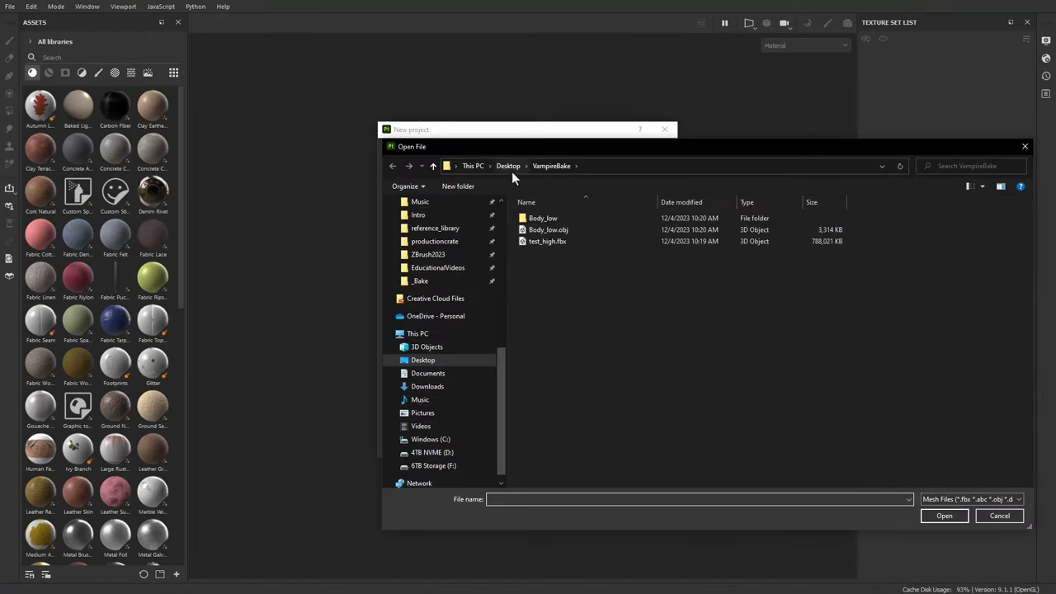
click(510, 171)
double_click(555, 219)
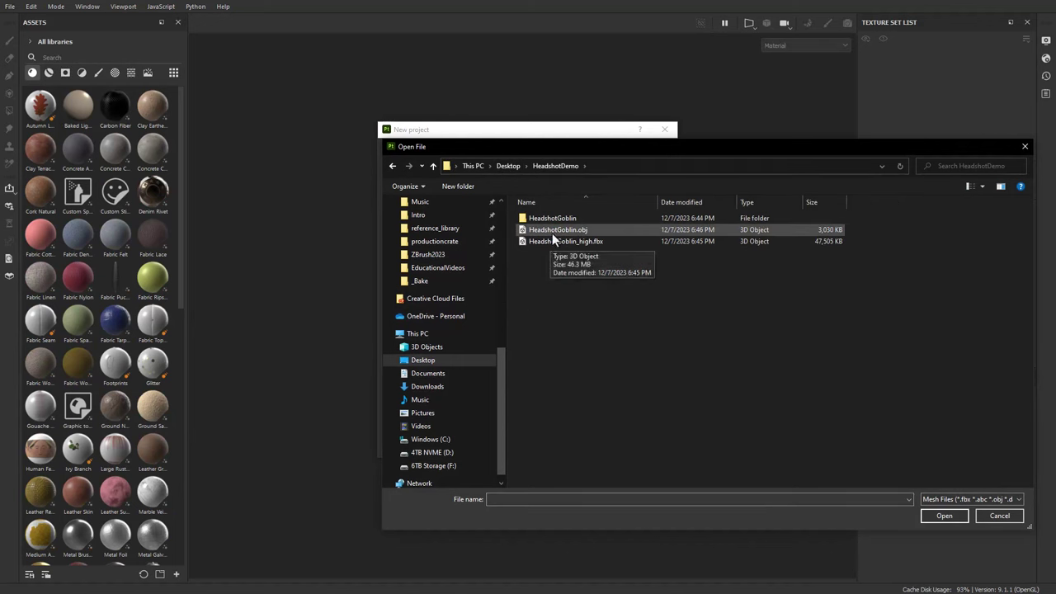
double_click(552, 231)
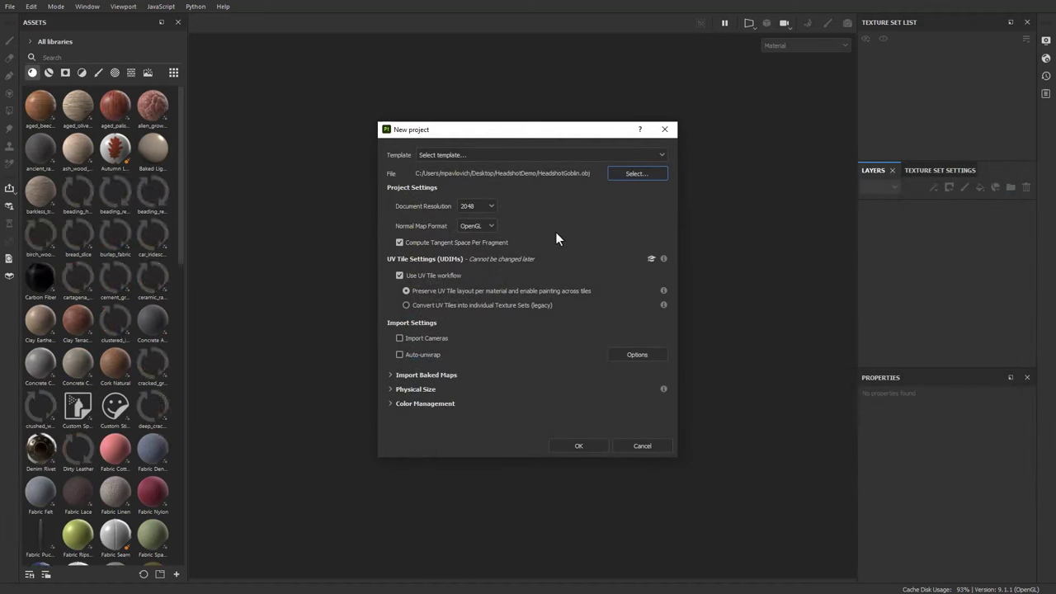
click(577, 450)
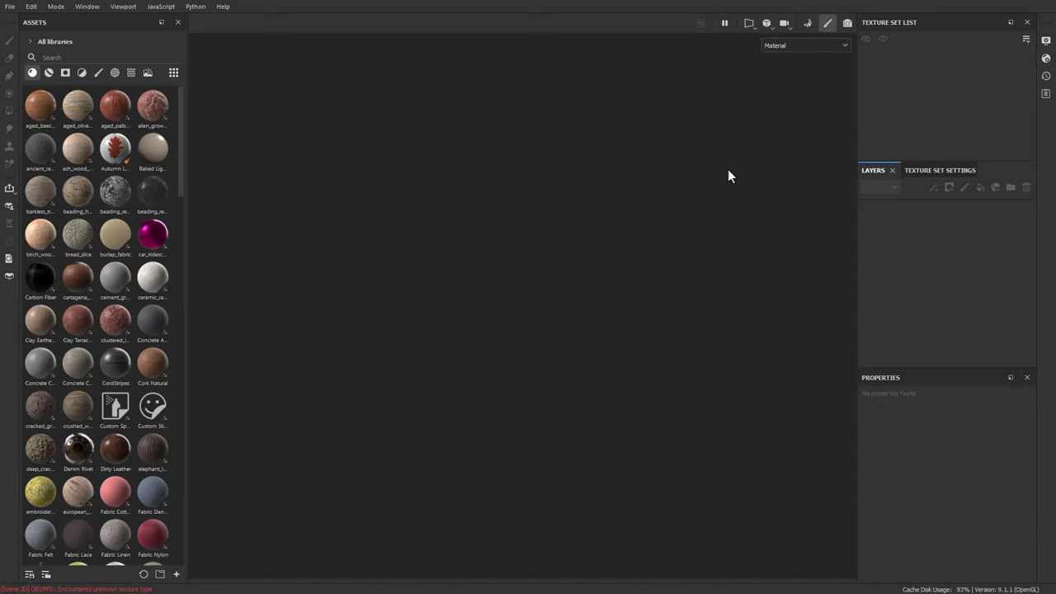
- Select the Std_Skin_Head texture set and open its mesh map baking settings
alt+drag(763, 191, 706, 205)
click(946, 170)
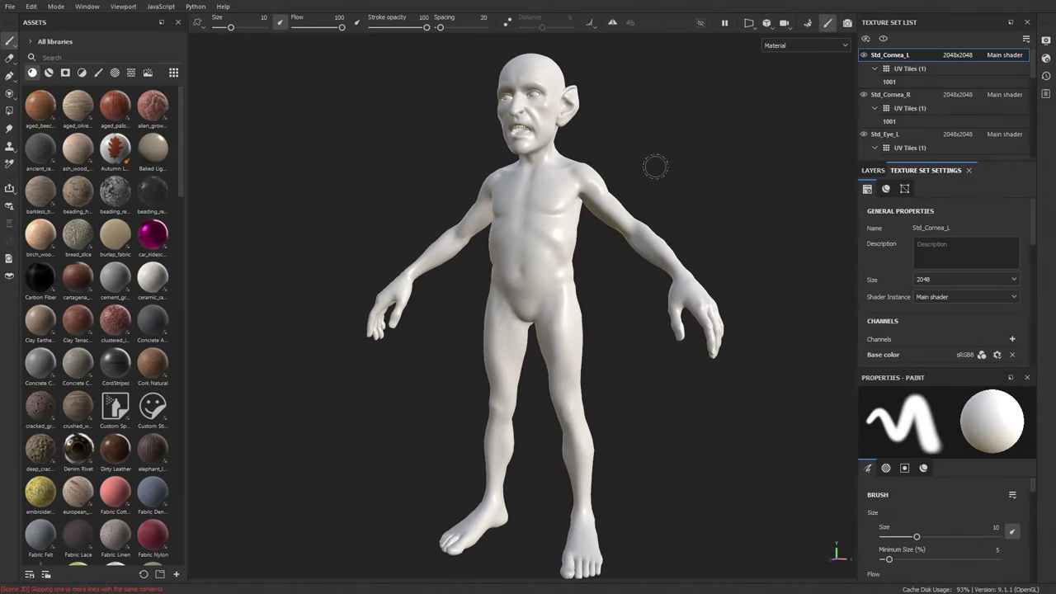
scroll(908, 107, down, 3)
click(876, 147)
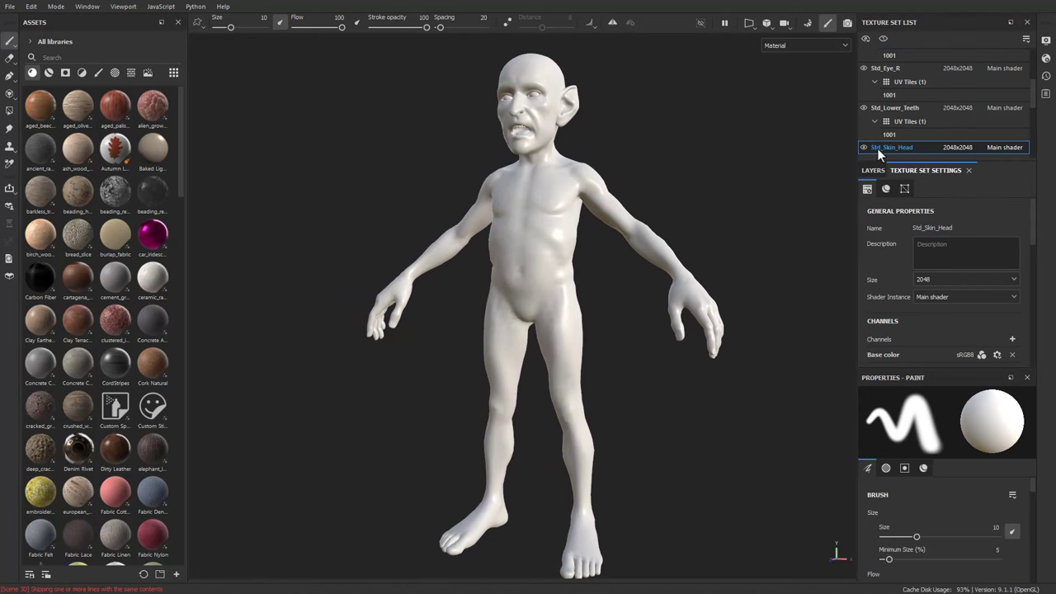
scroll(907, 279, down, 8)
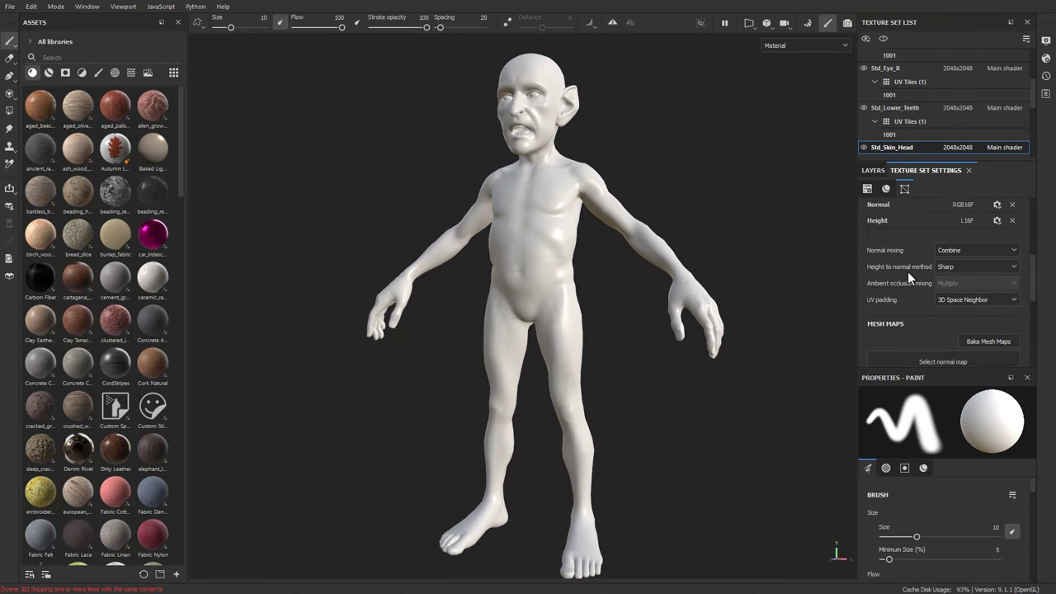
click(999, 308)
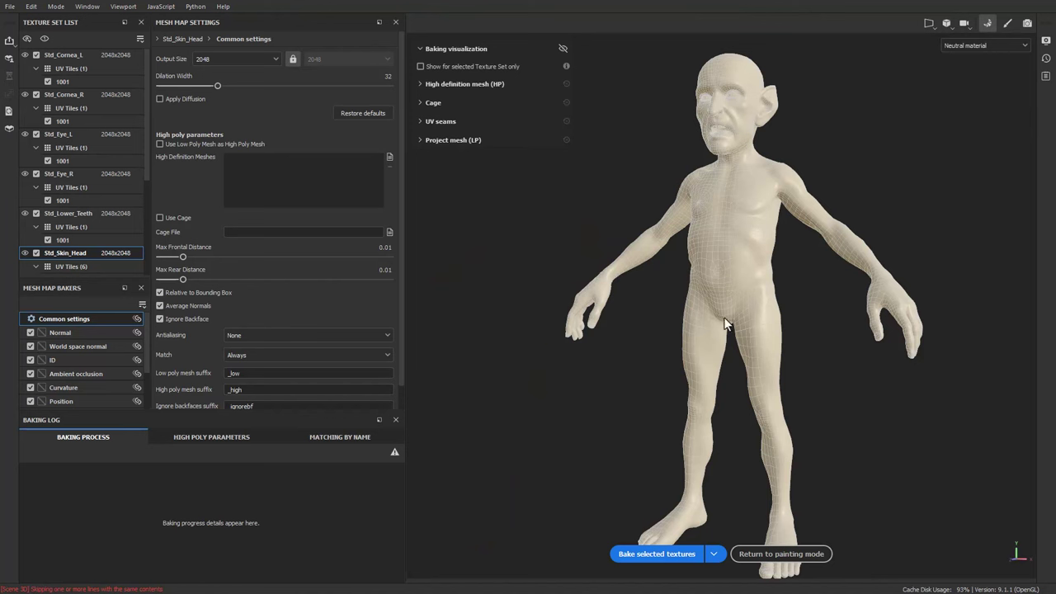
- Collapse the UV tile lists and exclude the cornea, eye and Std_Lower_Teeth texture sets from baking
click(35, 69)
click(35, 95)
click(35, 121)
click(35, 147)
click(35, 160)
click(36, 173)
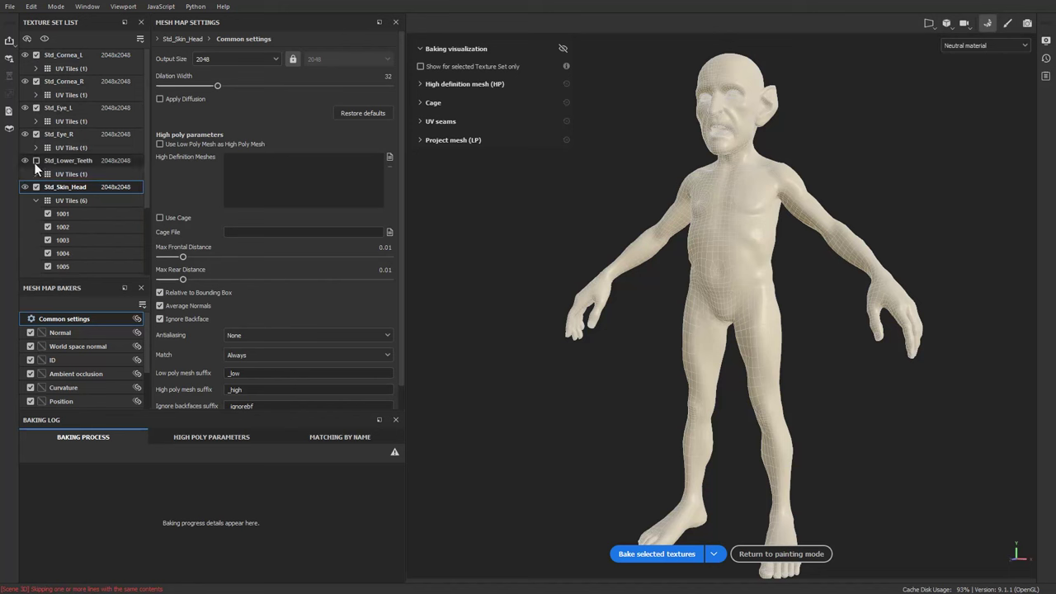
click(35, 134)
click(35, 107)
click(36, 81)
click(35, 54)
- Exclude Std_Tongue, Std_Upper_Teeth and UV tiles 1005 and 1006 of Std_Skin_Head from baking
click(36, 200)
click(35, 212)
click(34, 252)
click(35, 266)
click(36, 227)
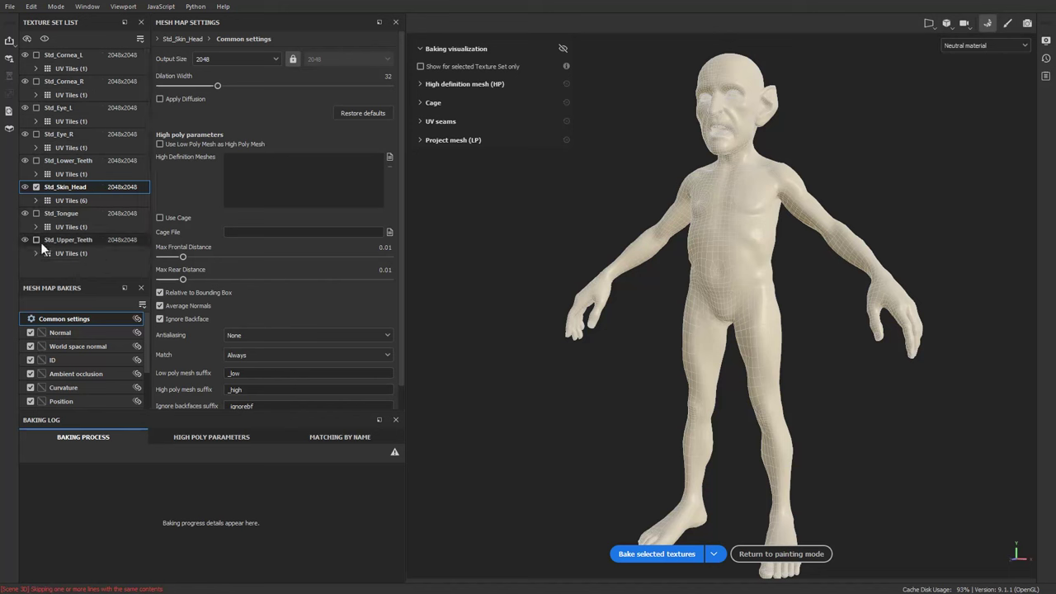
click(36, 200)
scroll(82, 213, down, 2)
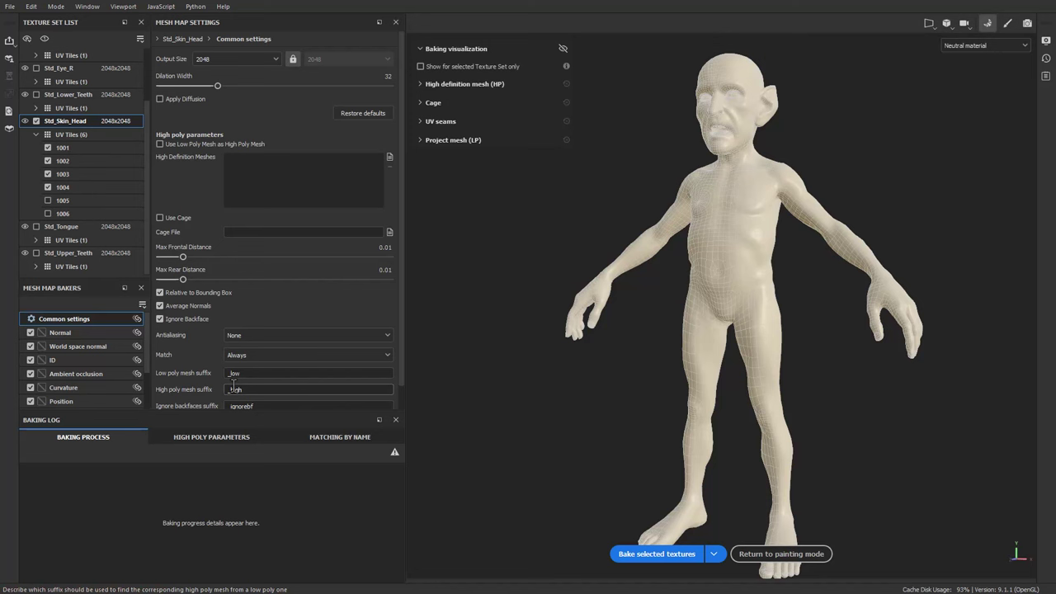
- Load HeadshotGoblin_high.fbx as the high-definition mesh in the common bake settings
click(75, 362)
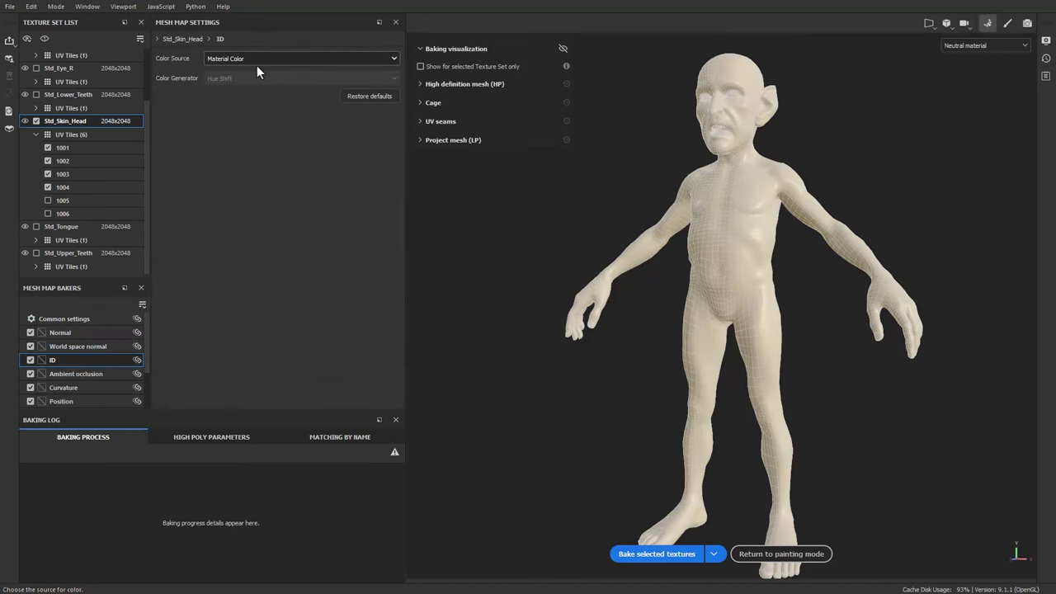
click(69, 332)
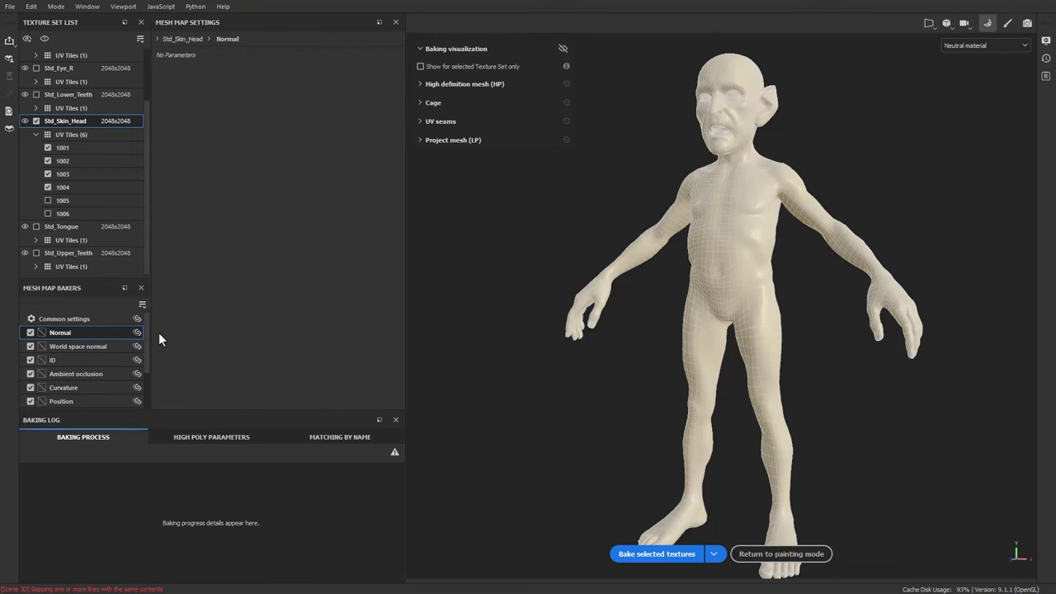
click(97, 317)
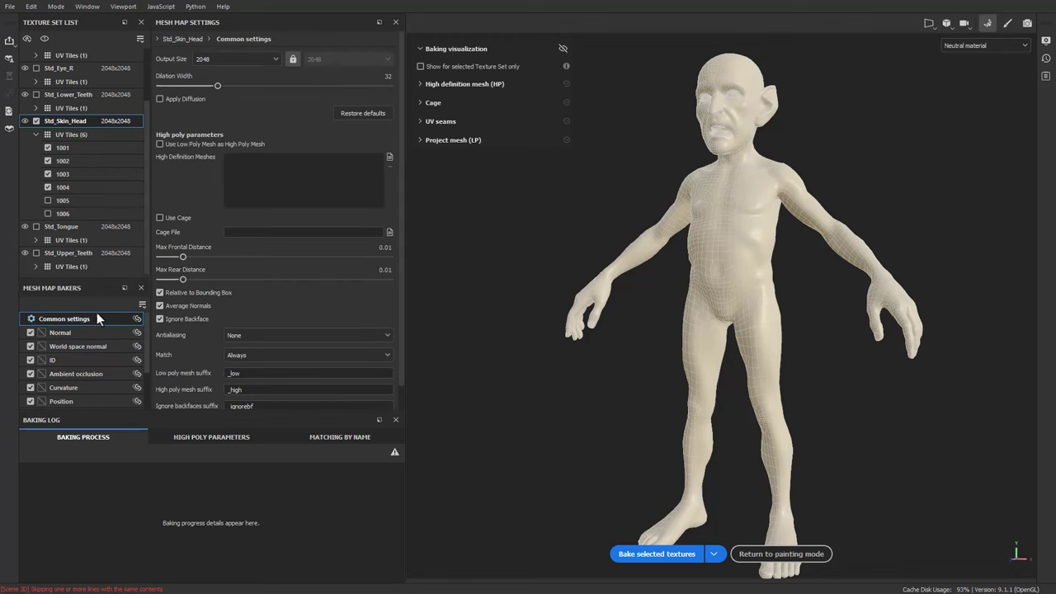
click(389, 157)
double_click(203, 104)
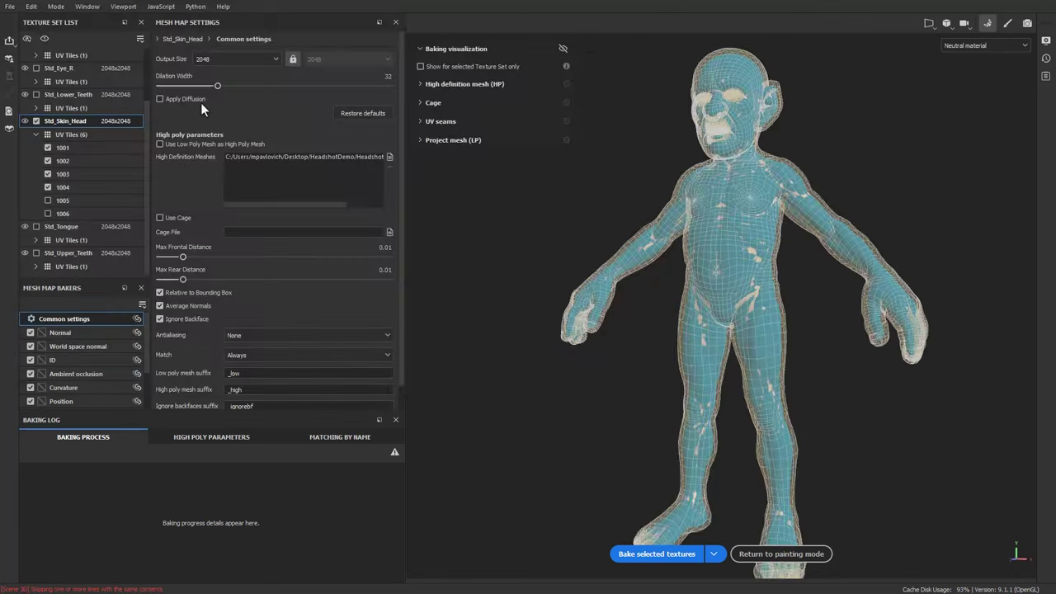
- Bake the selected textures for Std_Skin_Head and return to painting mode
click(640, 555)
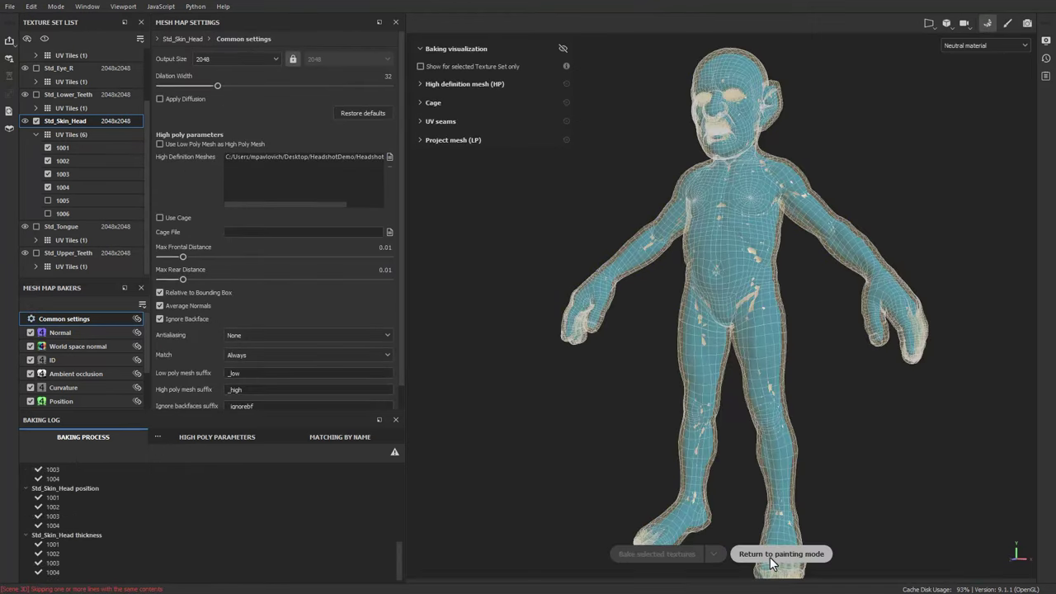
click(781, 553)
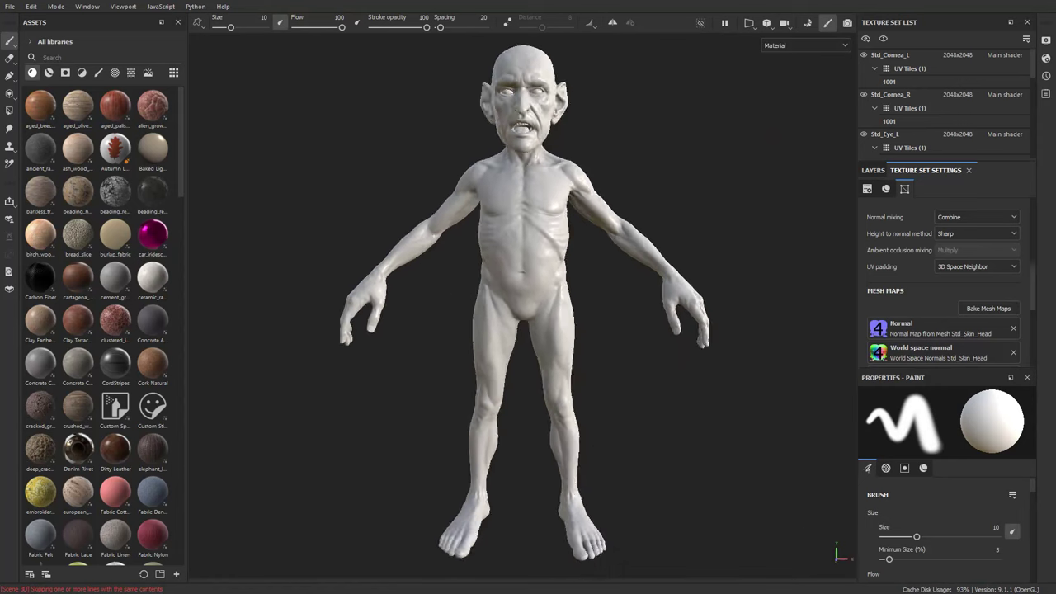
alt+drag(624, 311, 602, 225)
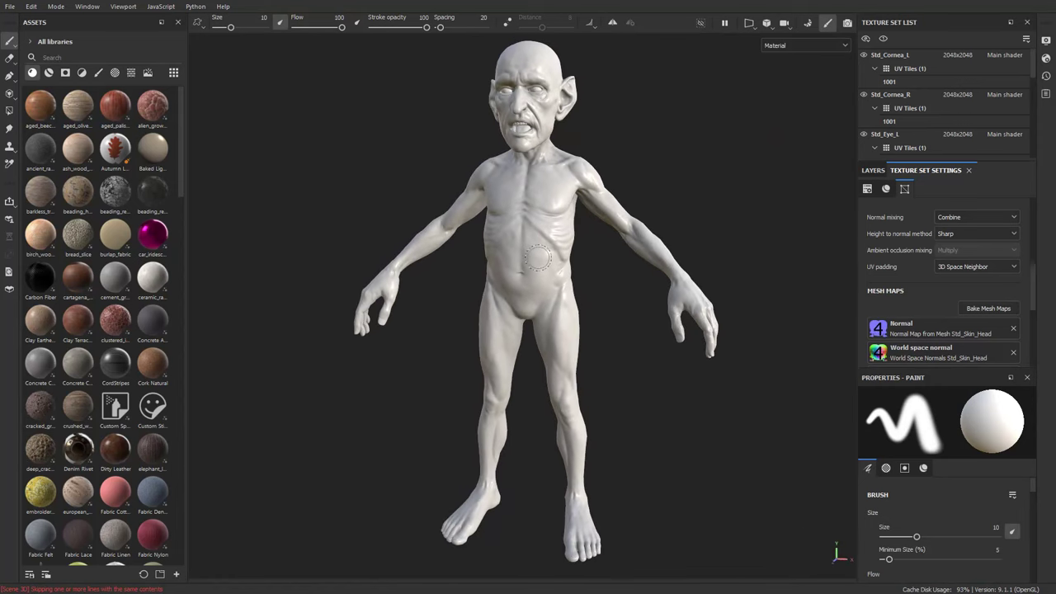
click(11, 8)
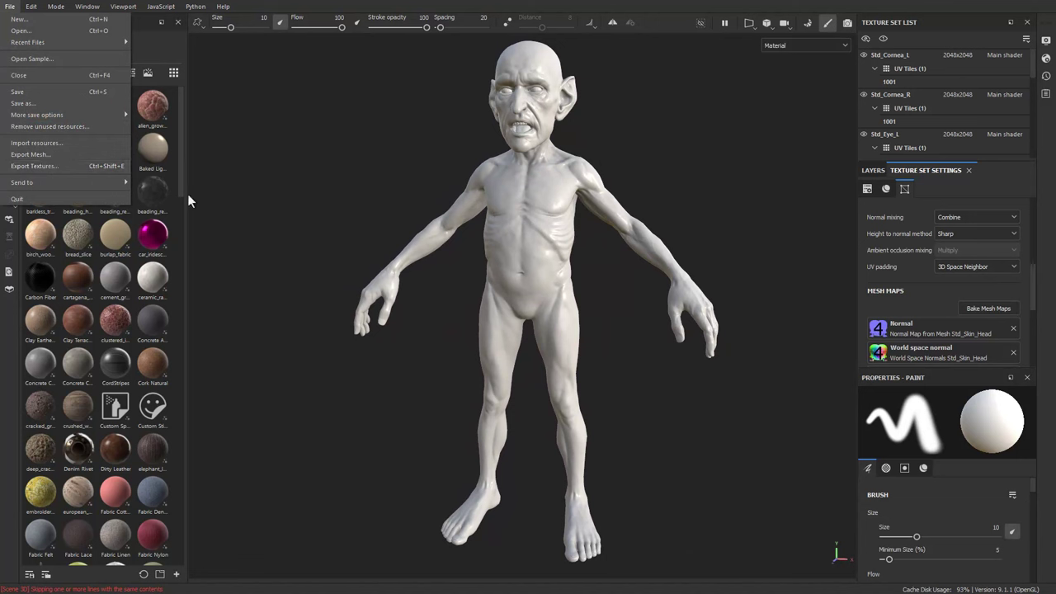
click(470, 212)
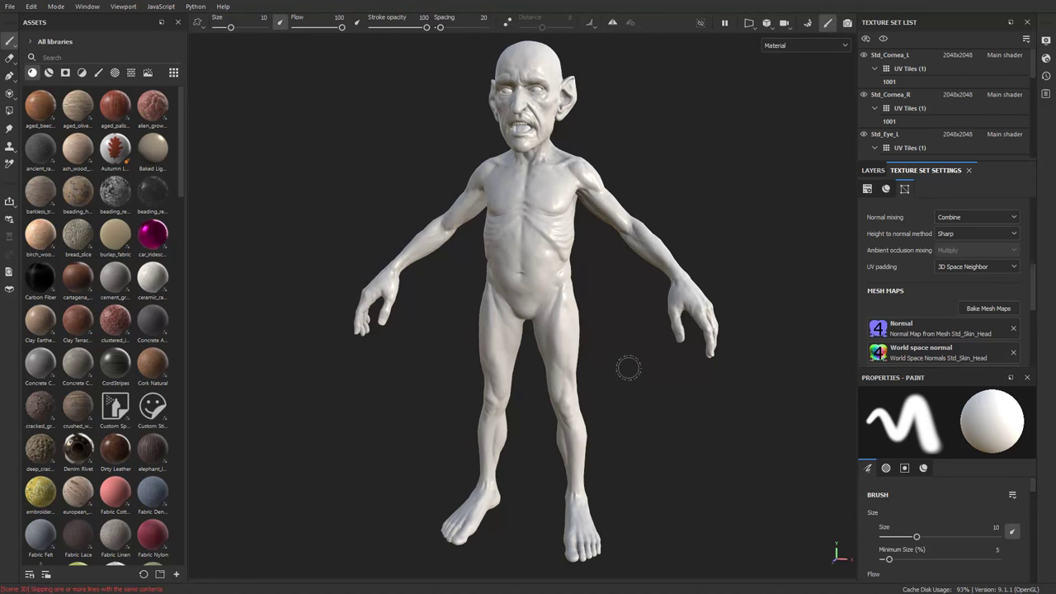
mouse_move(702, 181)
alt+mouse_down()
mouse_move(676, 190)
mouse_move(744, 152)
alt+mouse_up()
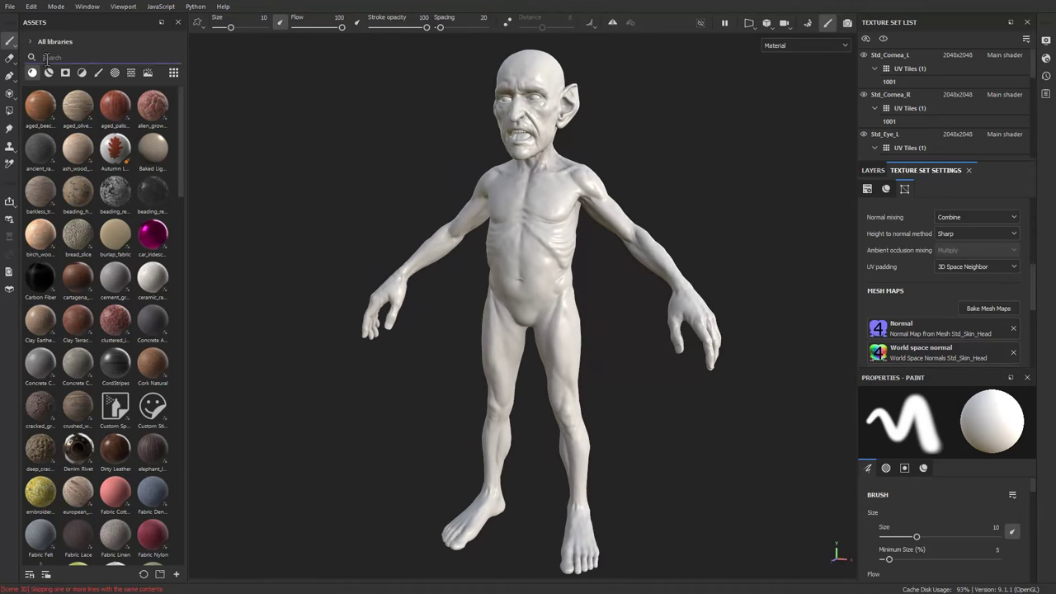
text(vein)
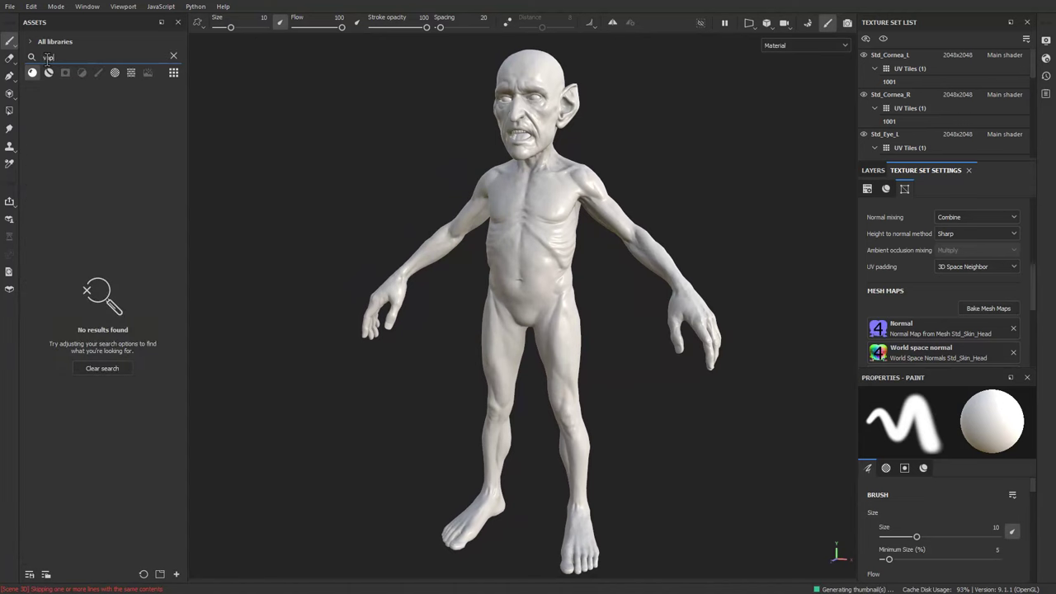
key(BackSpace)
key(BackSpace)
key(BackSpace)
- Search the smart materials for "vap"
click(49, 73)
click(60, 57)
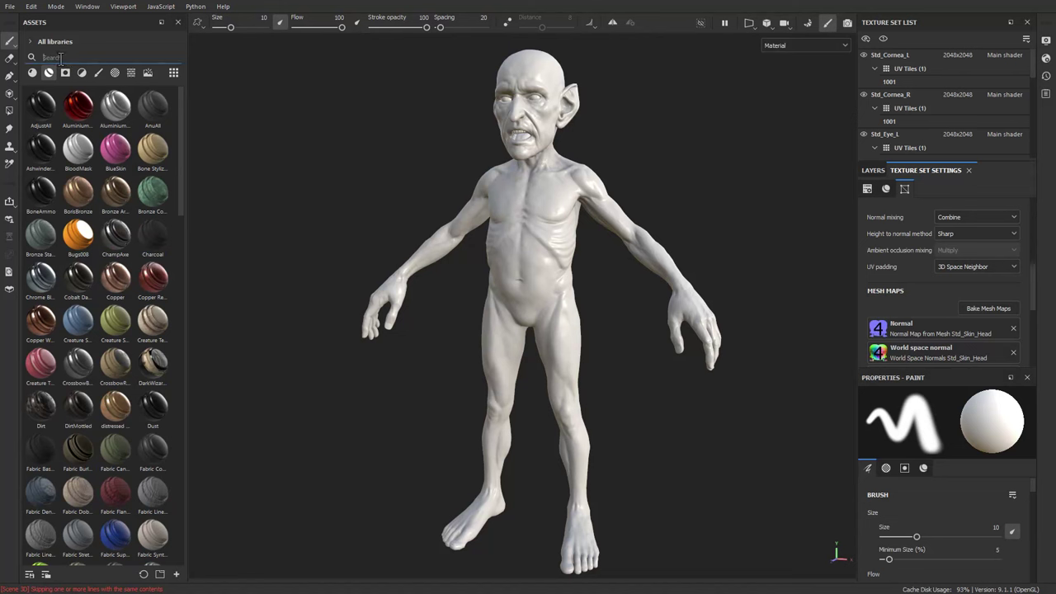
text(vap)
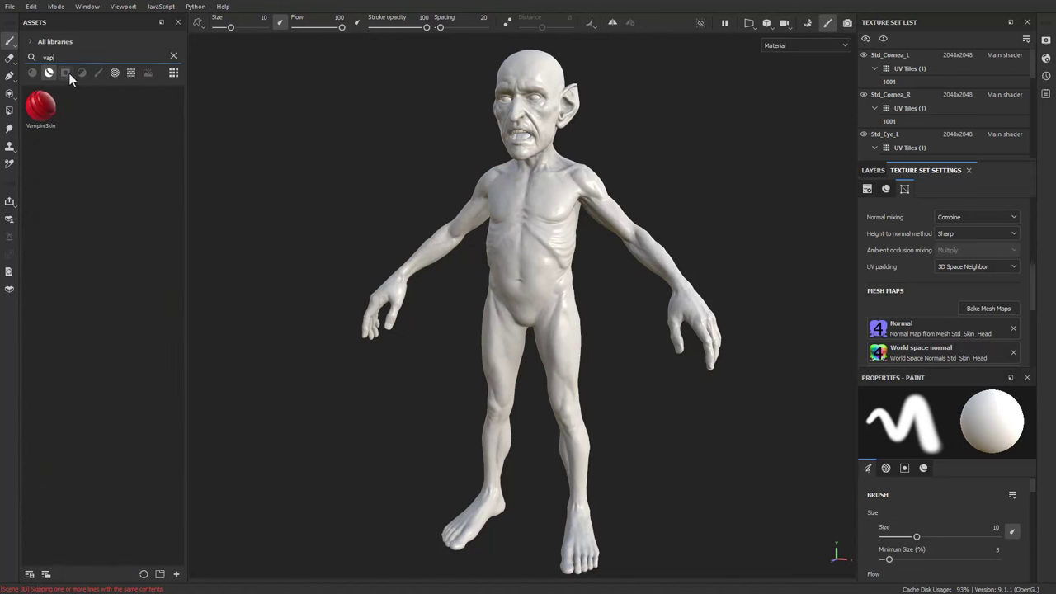
- Delete Layer 1 of the Std_Skin_Head texture set and apply the VampireSkin smart material in its place
scroll(928, 115, down, 5)
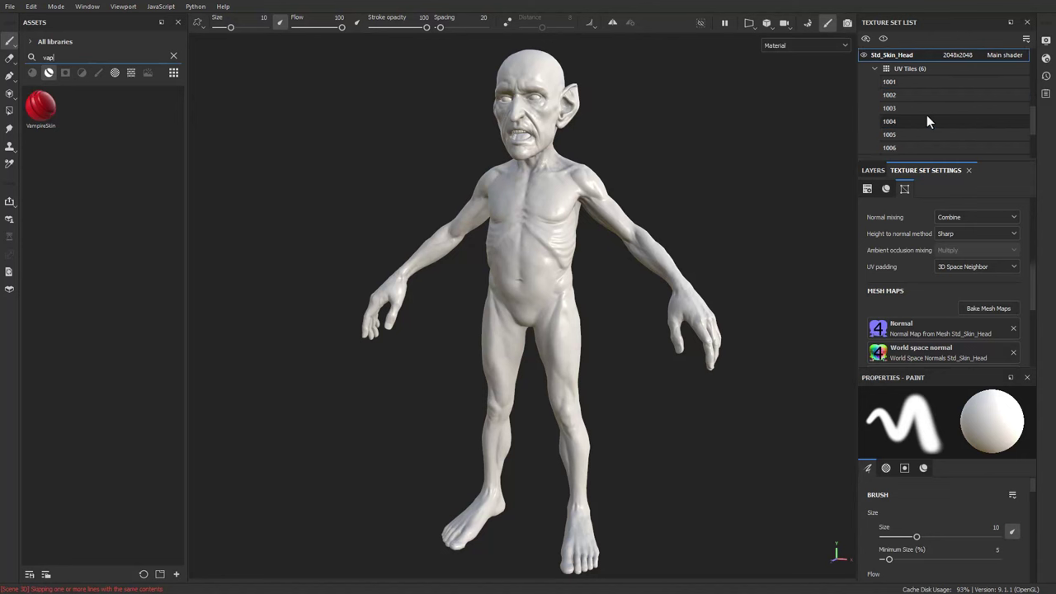
click(868, 170)
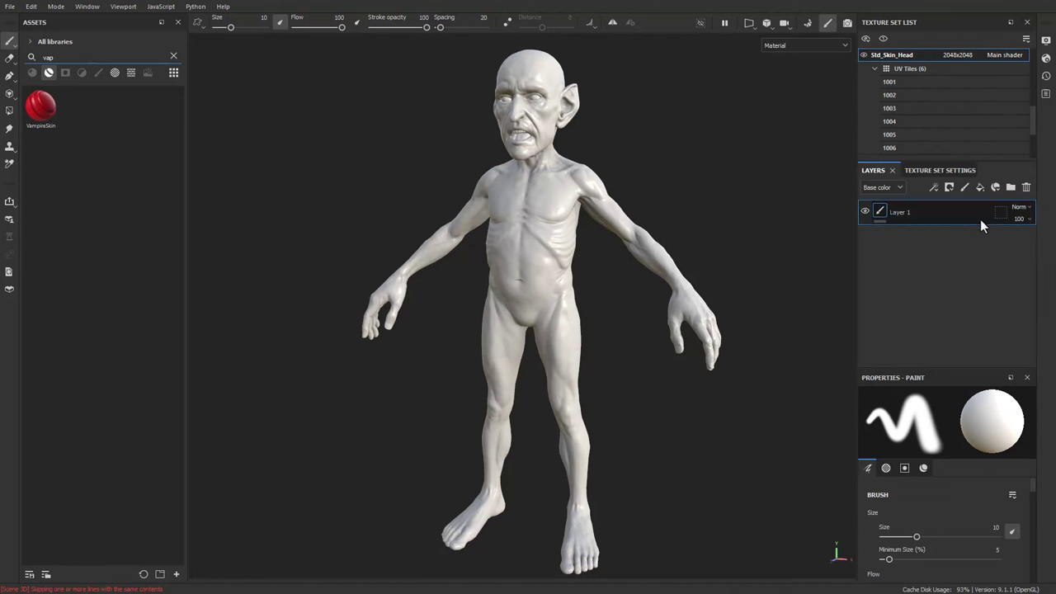
click(1027, 187)
drag(33, 112, 917, 249)
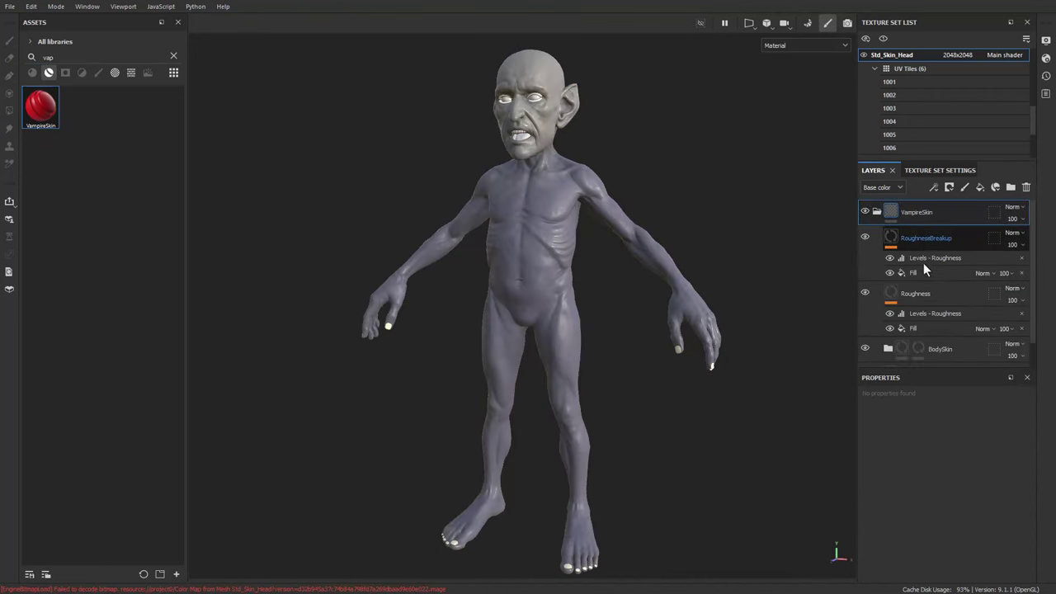
- Move all layers out of the VampireSkin folder and delete the empty folder
scroll(946, 349, down, 1)
shift+click(947, 352)
scroll(947, 352, up, 1)
drag(937, 242, 910, 199)
scroll(945, 323, down, 2)
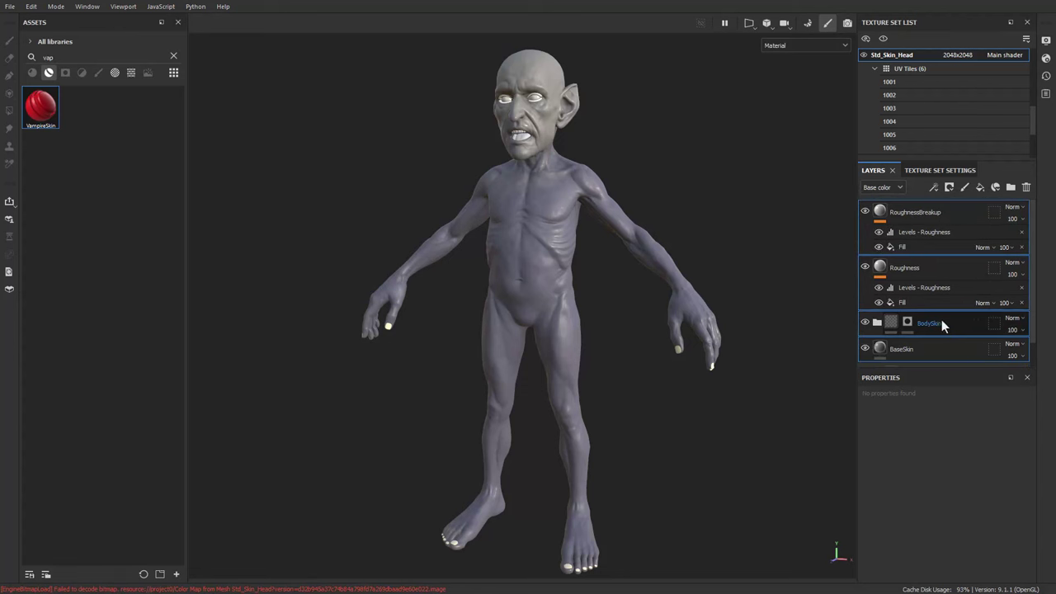
click(924, 347)
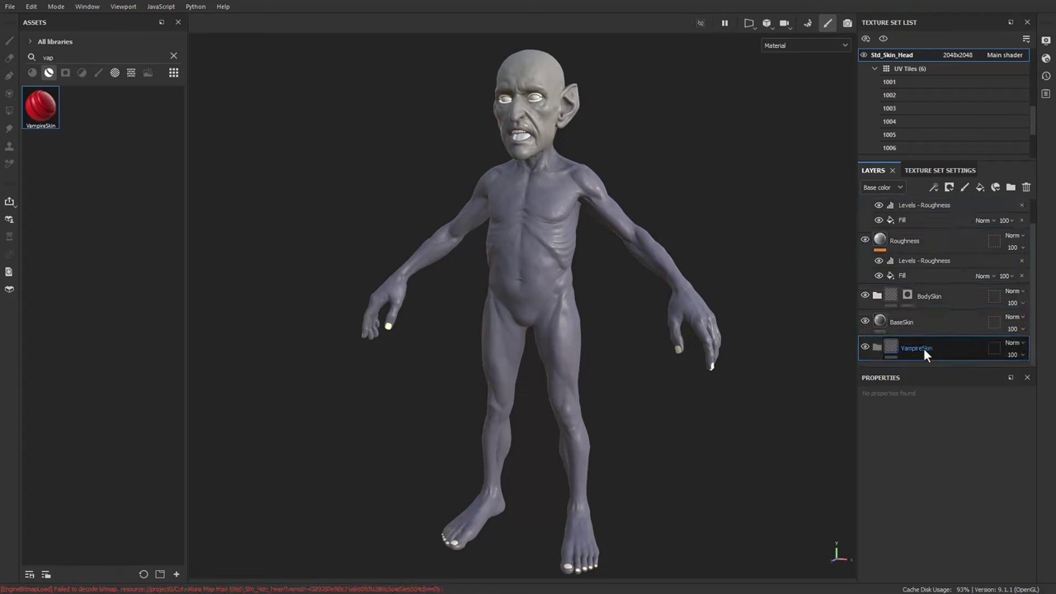
click(1026, 187)
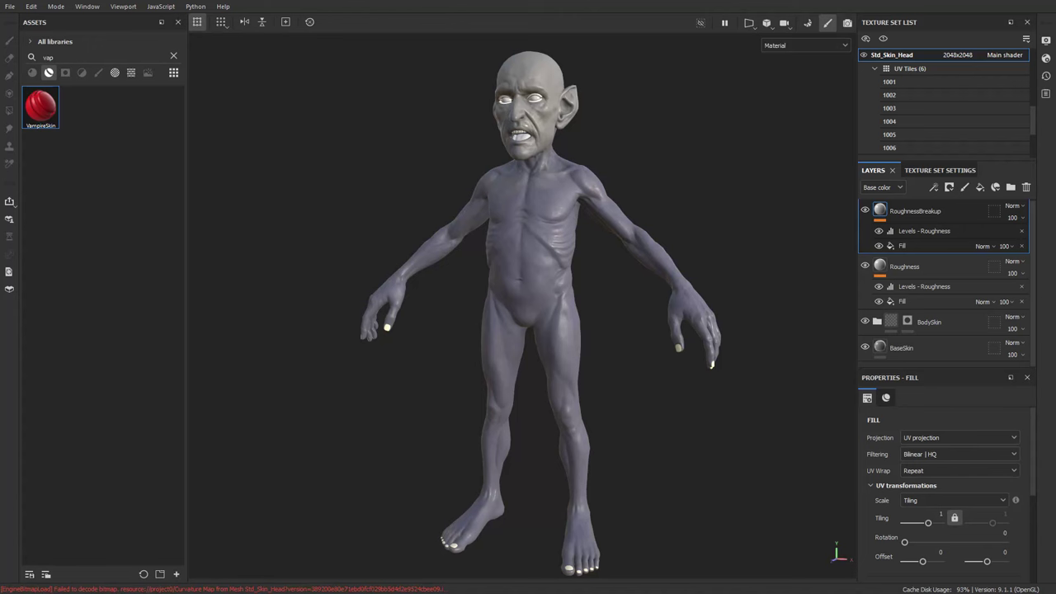
- Switch to File Explorer, open the Std_Skin_Head texture folder and bring its 1001 to 1004 diffuse images into Substance Painter's assets
drag(347, 593, 345, 207)
double_click(306, 325)
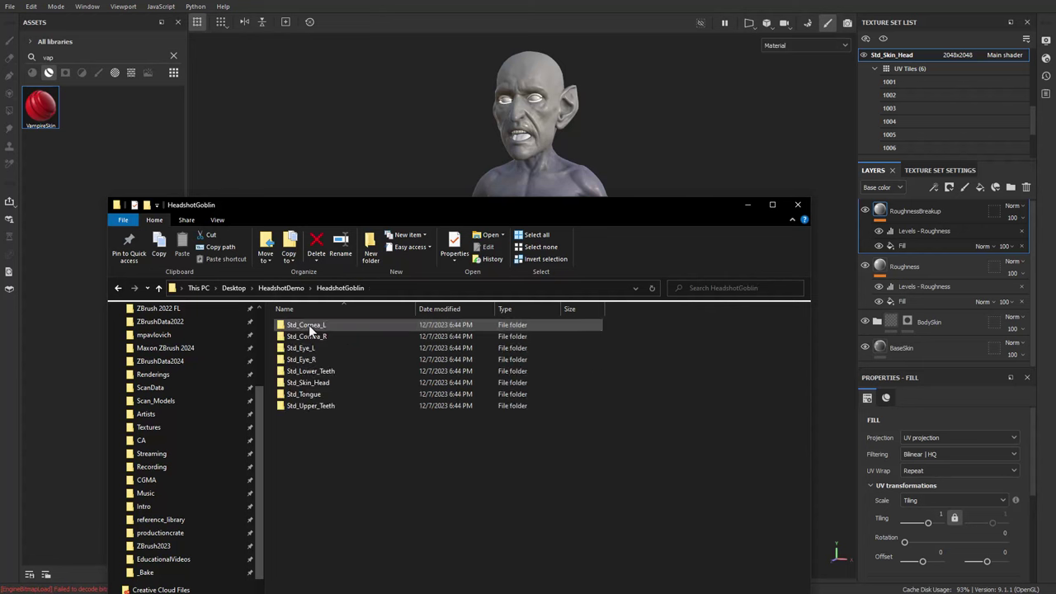
double_click(323, 382)
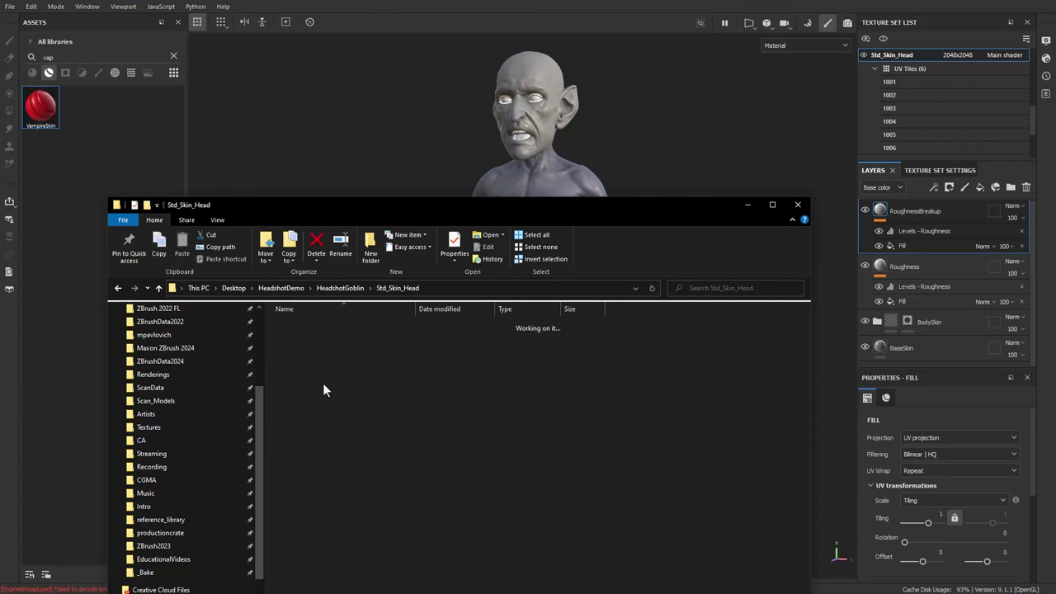
click(363, 340)
ctrl+click(637, 358)
ctrl+click(701, 415)
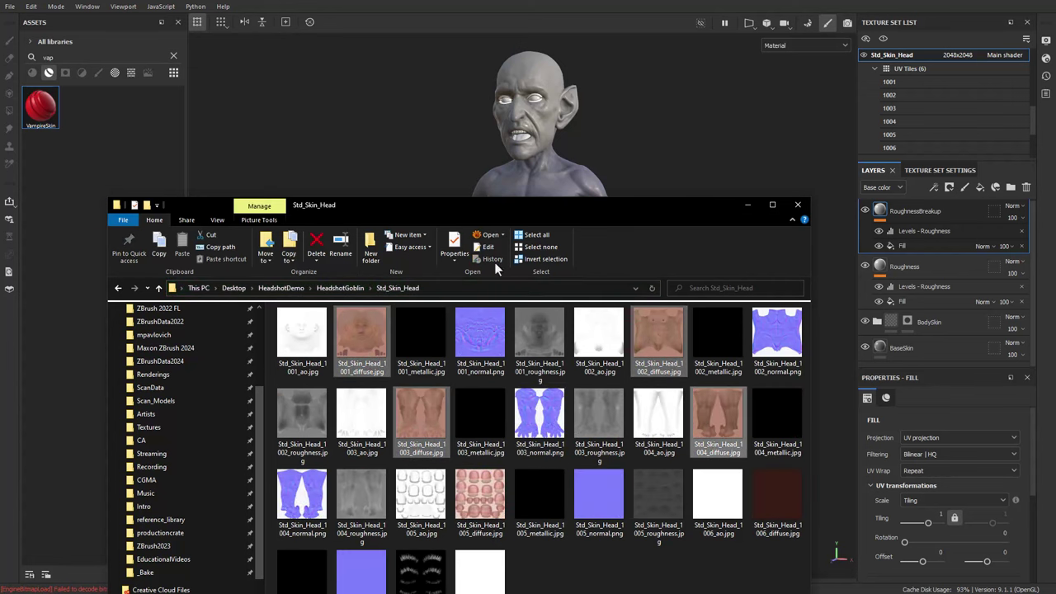
drag(660, 340, 117, 167)
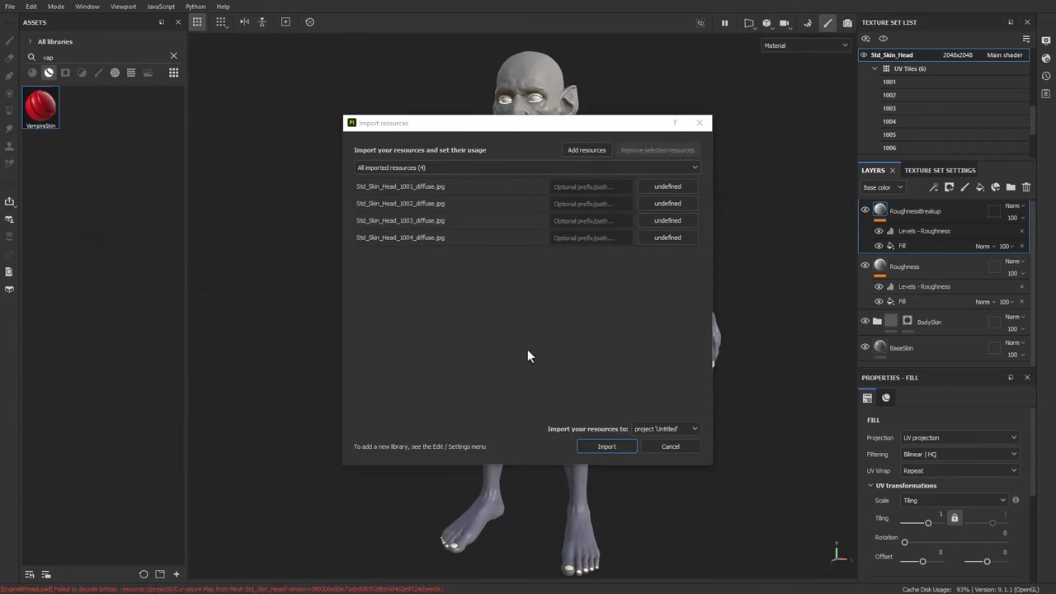
- Set the usage of all four diffuse images to texture and import them into project 'Untitled'
click(490, 190)
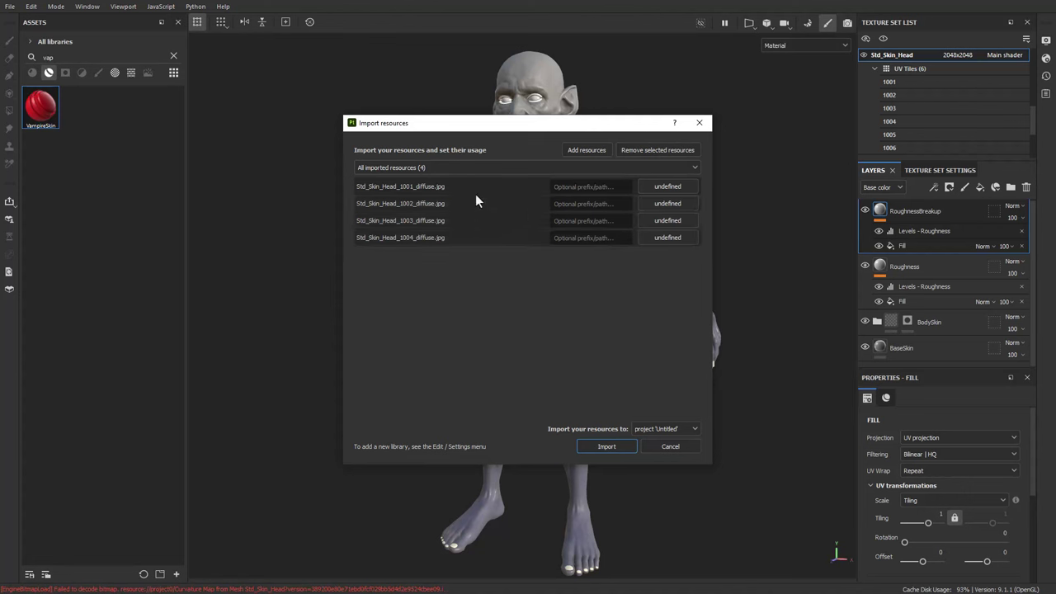
click(659, 189)
click(678, 227)
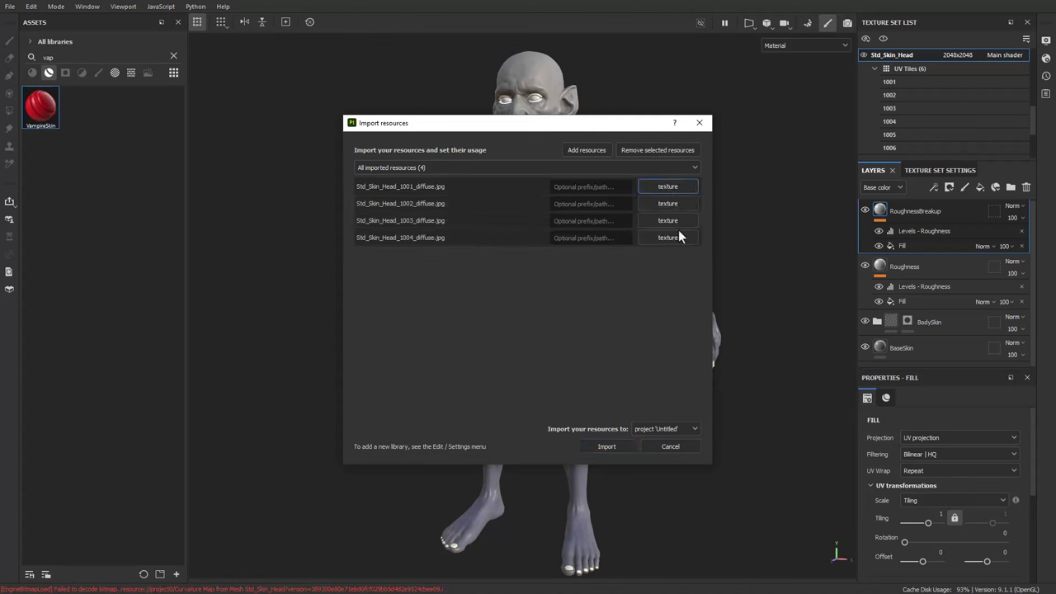
click(663, 429)
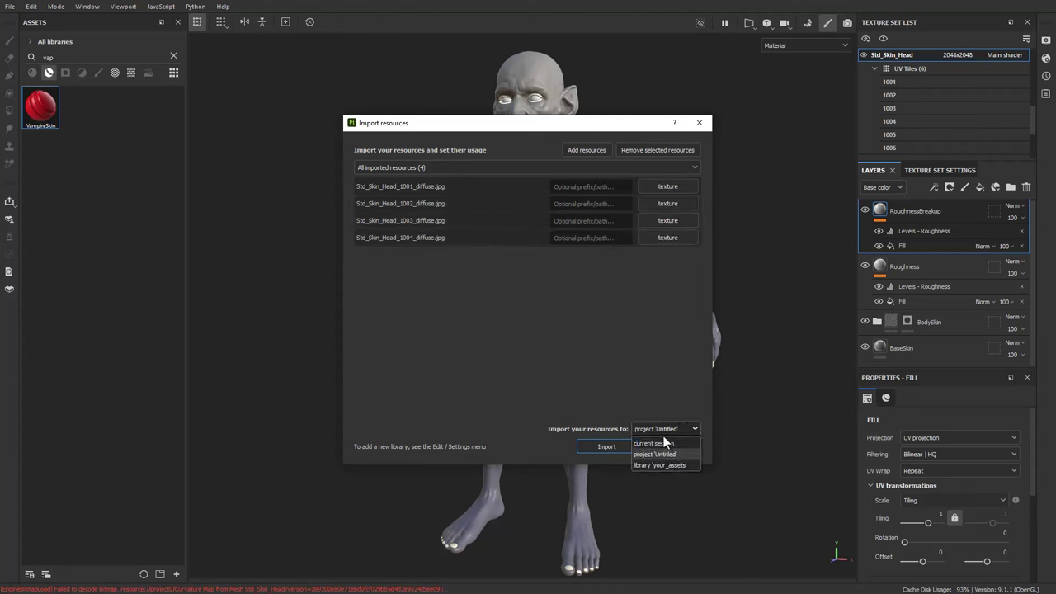
click(660, 453)
click(606, 446)
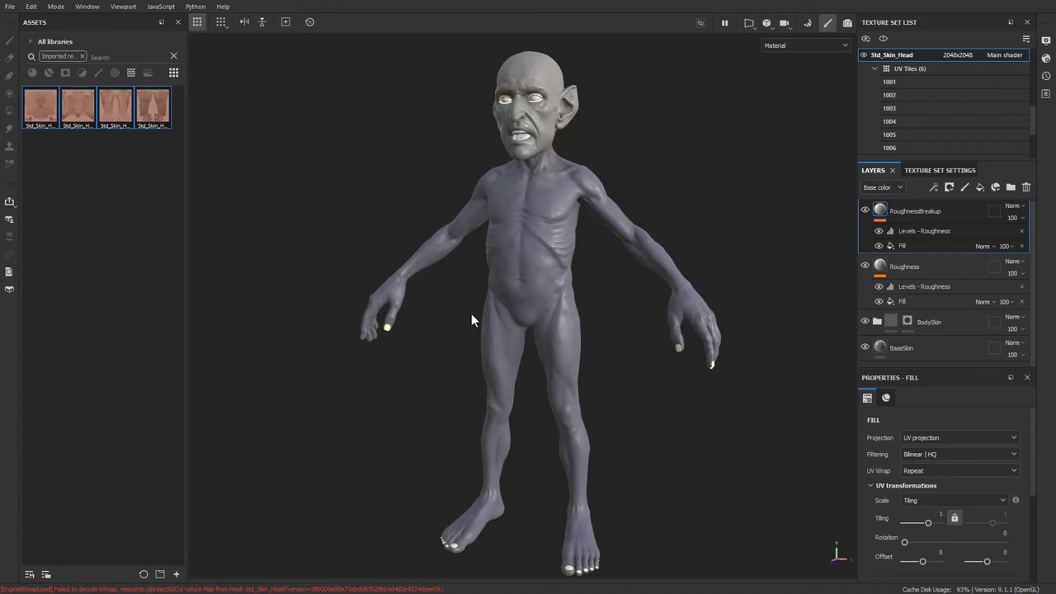
- Group the skin layers in a folder named VampireSkin and rename the BaseSkin layer HeadSkin
click(64, 186)
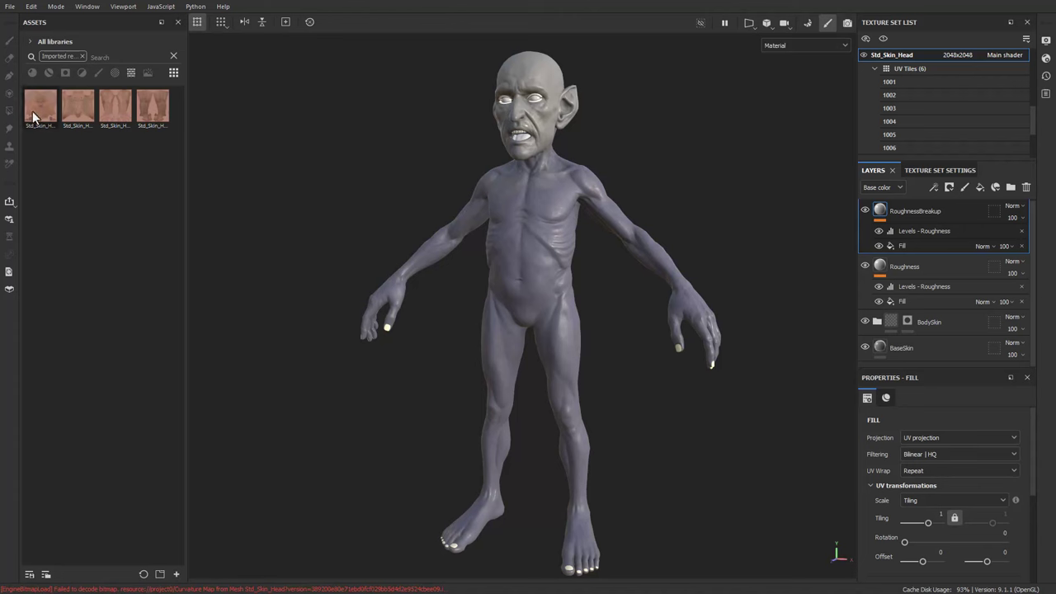
double_click(933, 213)
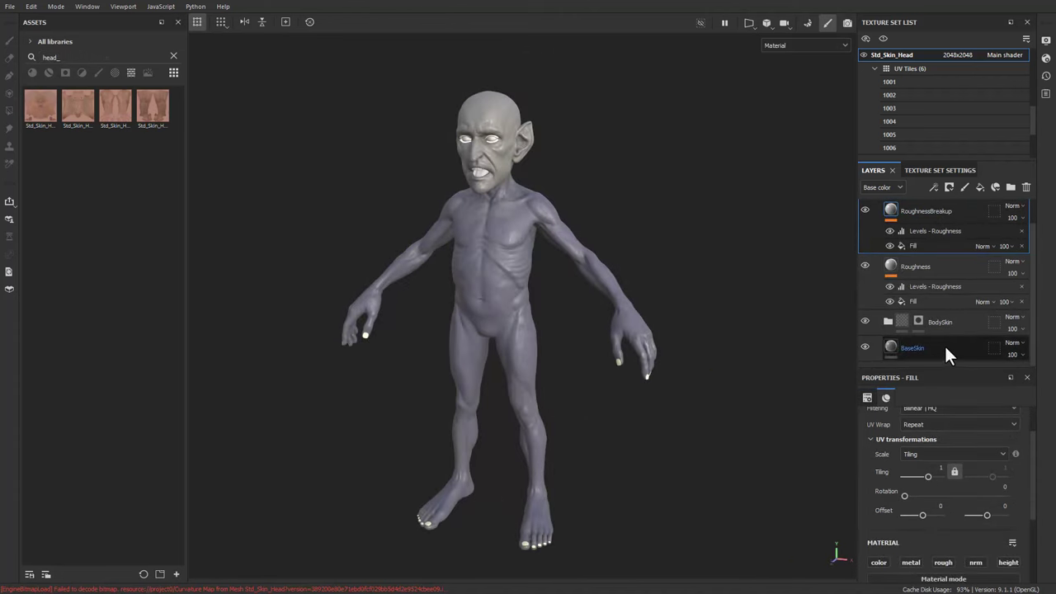
click(917, 348)
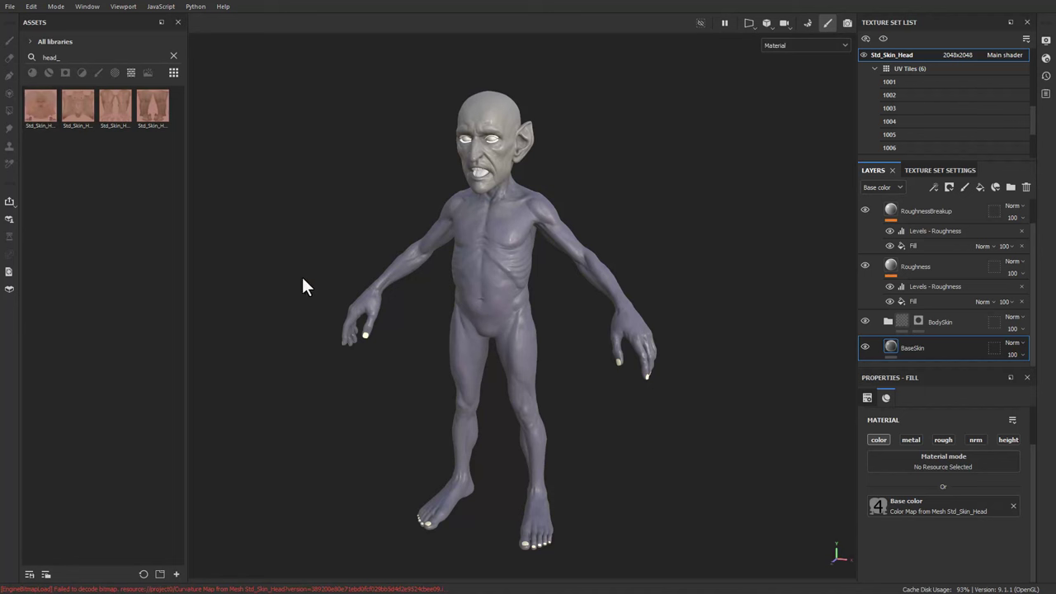
double_click(917, 351)
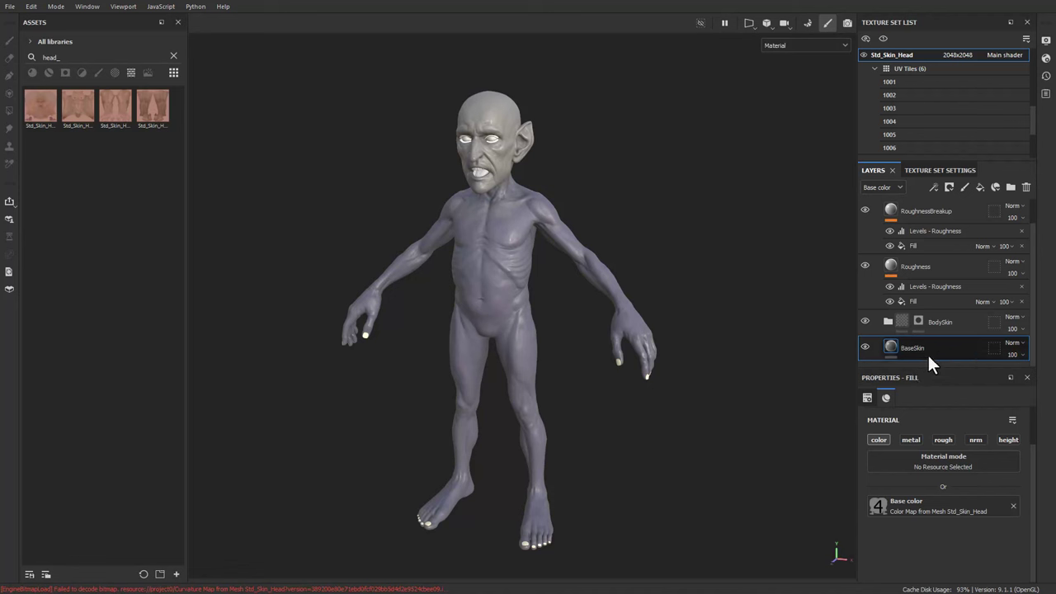
text(HeadSkin)
key(Return)
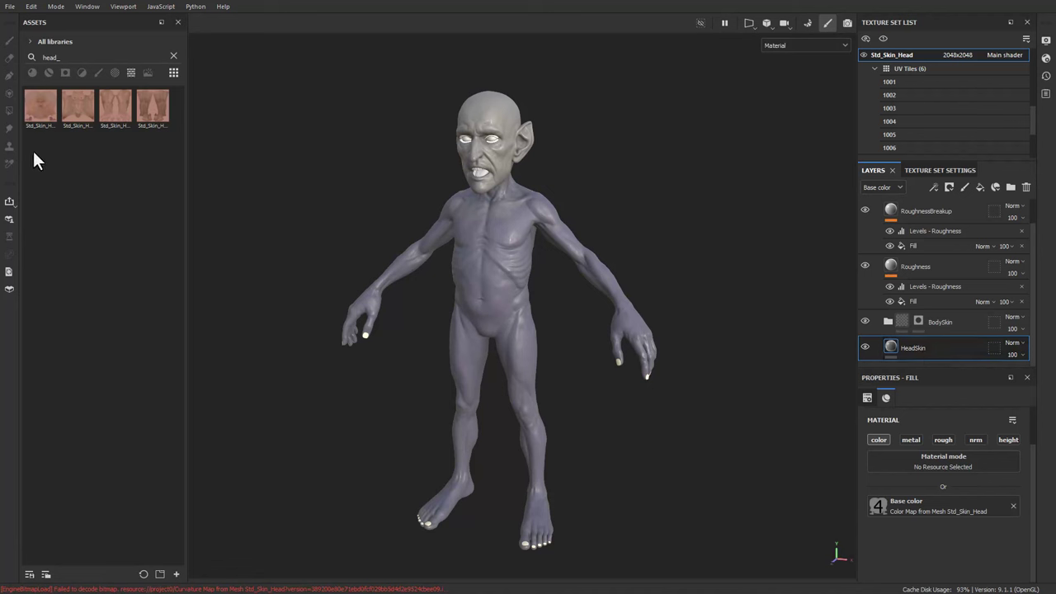
- Assign Std_Skin_Head_1001_diffuse as HeadSkin's base color and hide the BodySkin folder
drag(33, 106, 913, 511)
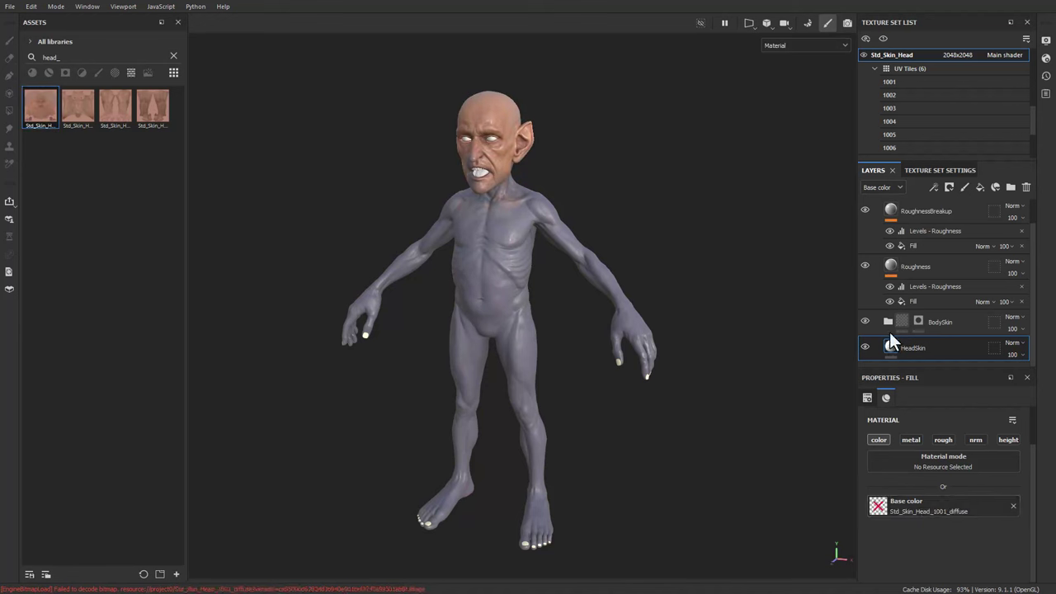
scroll(884, 288, up, 1)
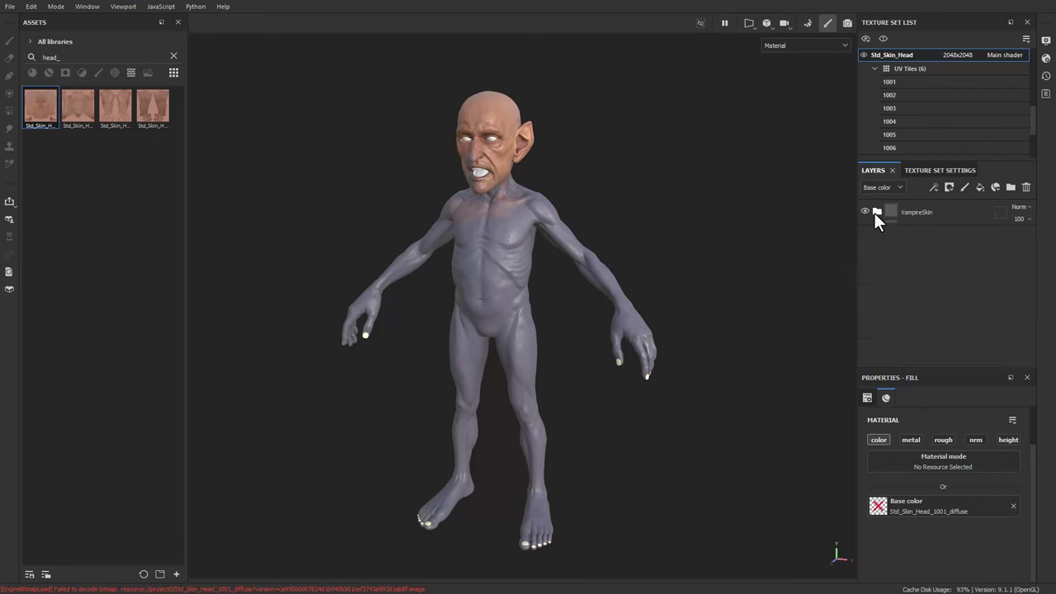
scroll(876, 243, down, 1)
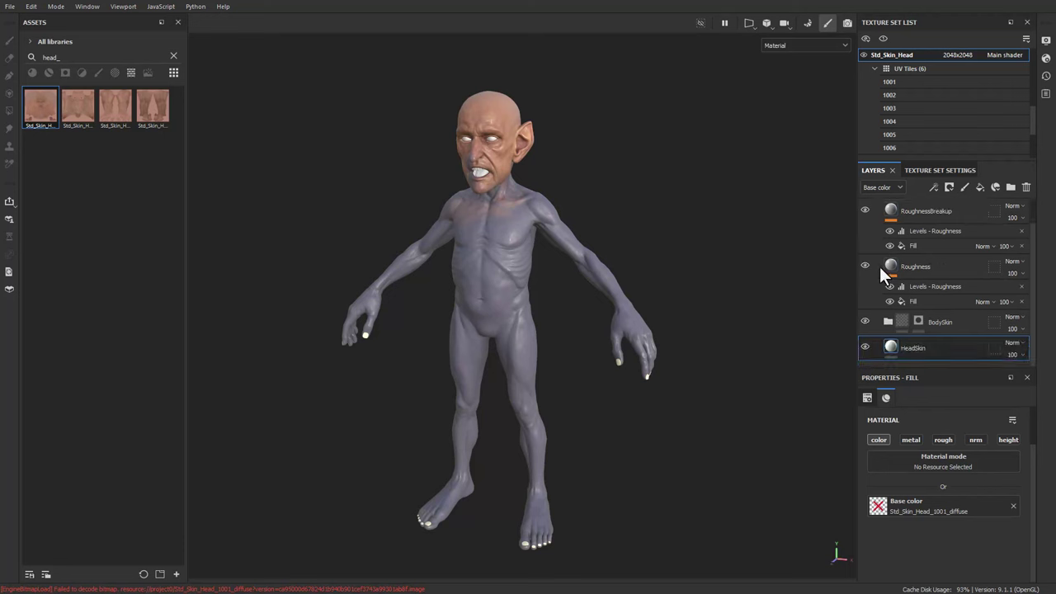
click(864, 321)
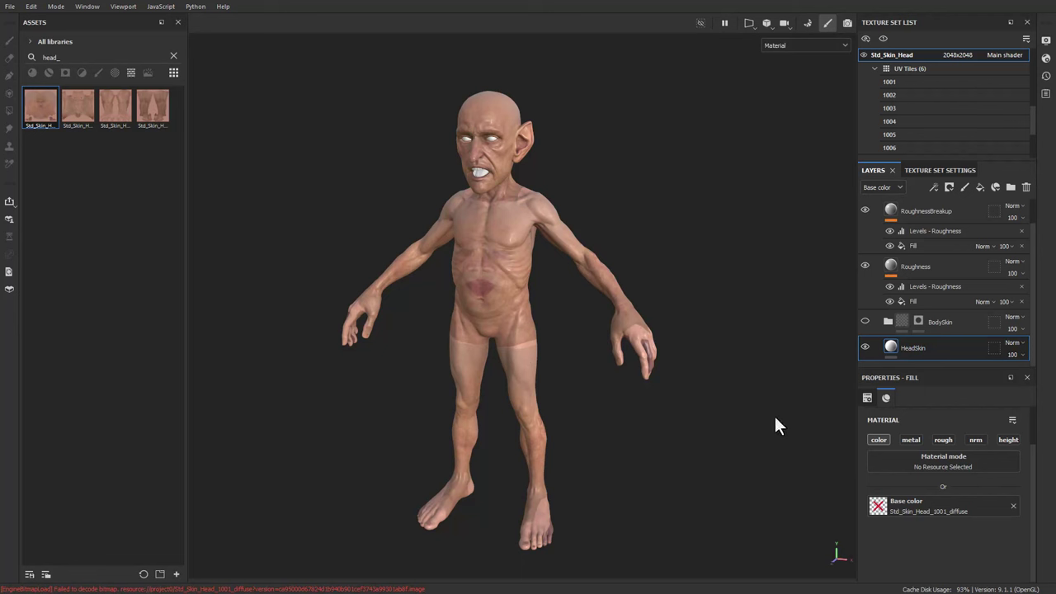
- Restrict the HeadSkin layer's geometry mask to UV tile 1001 only
click(995, 348)
click(866, 432)
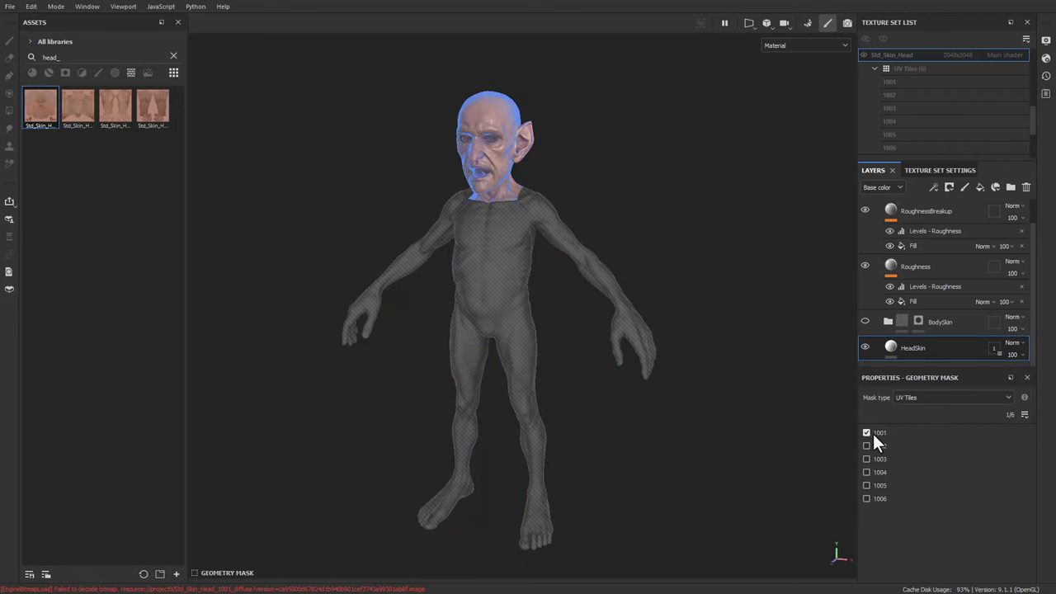
click(889, 346)
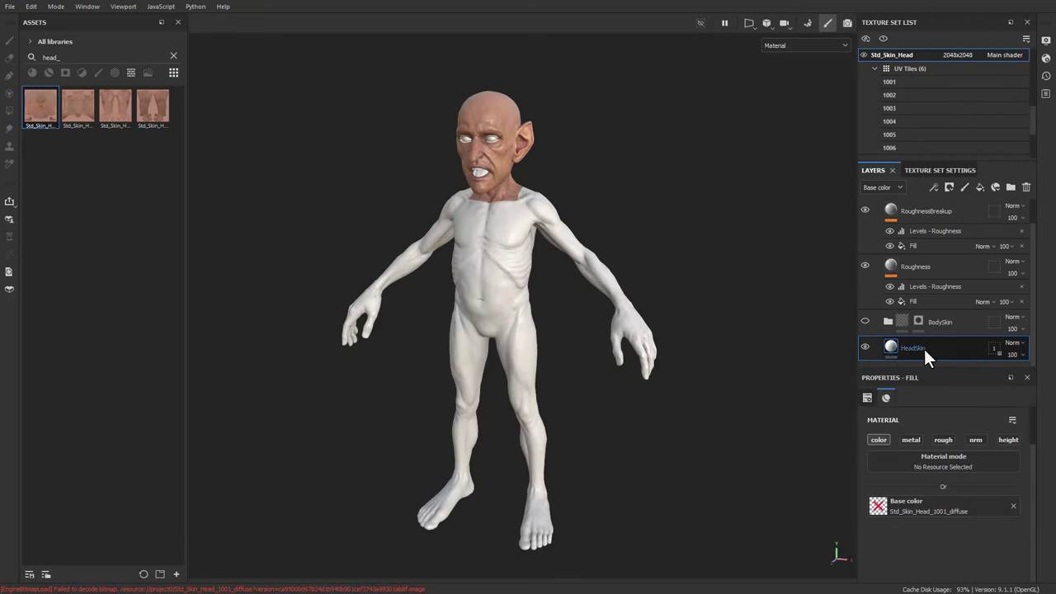
- Duplicate the HeadSkin layer and name the copy BodySkin
key(ctrl+d)
double_click(918, 349)
text(BodySkin)
key(Return)
- Restrict the BodySkin fill layer to UV tile 1002 and assign Std_Skin_Head_1002_diffuse as its base color
click(992, 347)
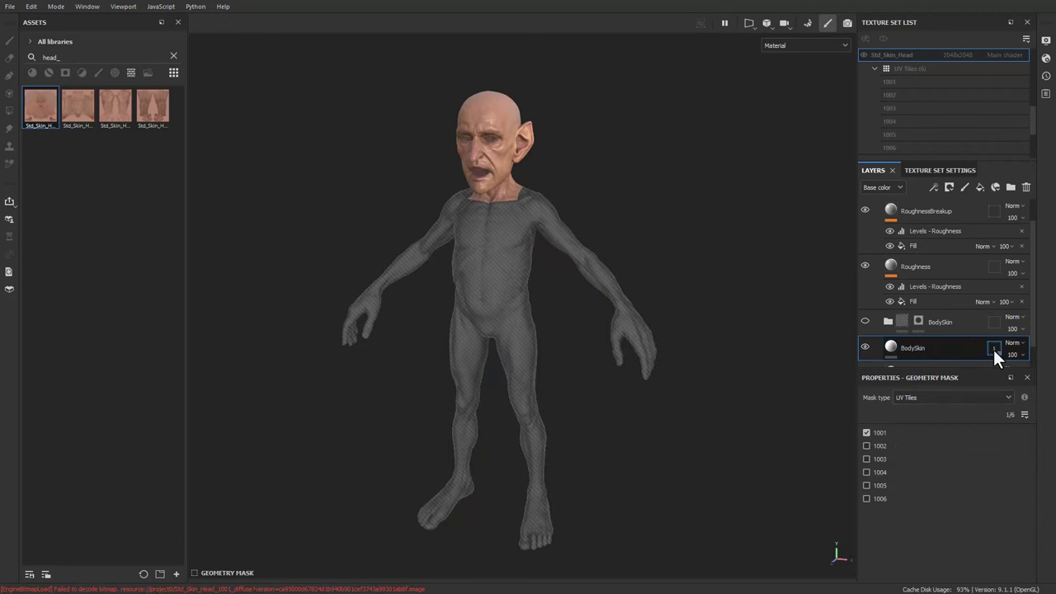
click(866, 445)
click(891, 347)
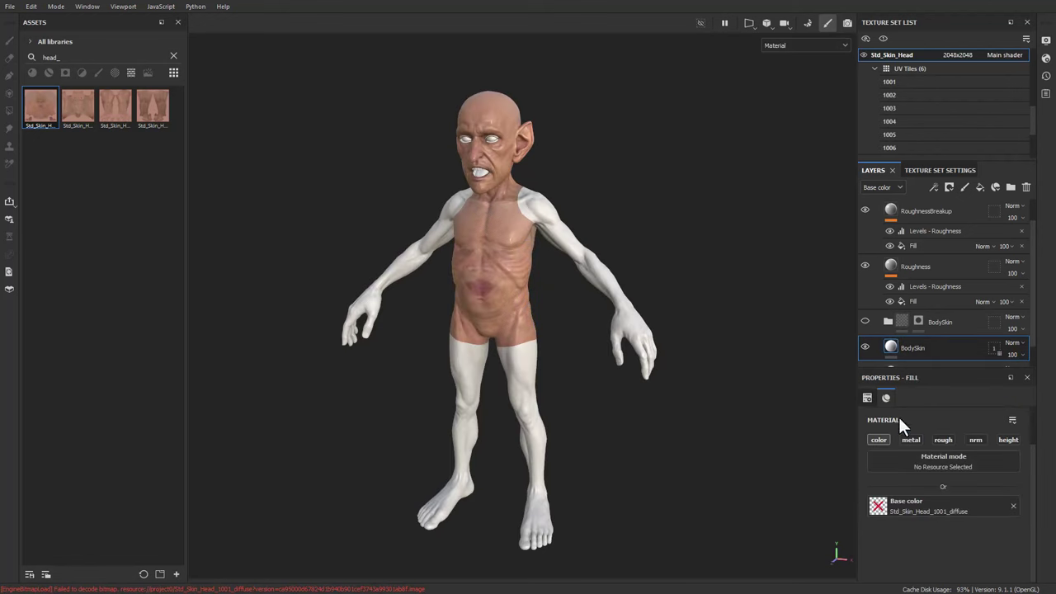
drag(88, 101, 910, 504)
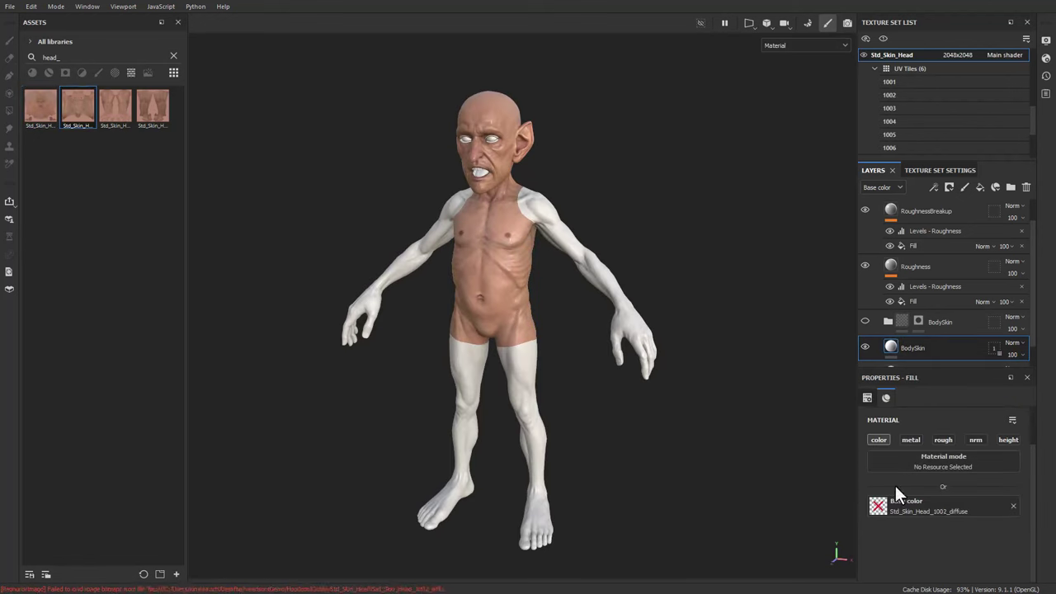
- Duplicate the BodySkin fill layer and name the copy ArmsSkin
key(ctrl+d)
double_click(913, 349)
text(ArmsSkin)
key(Return)
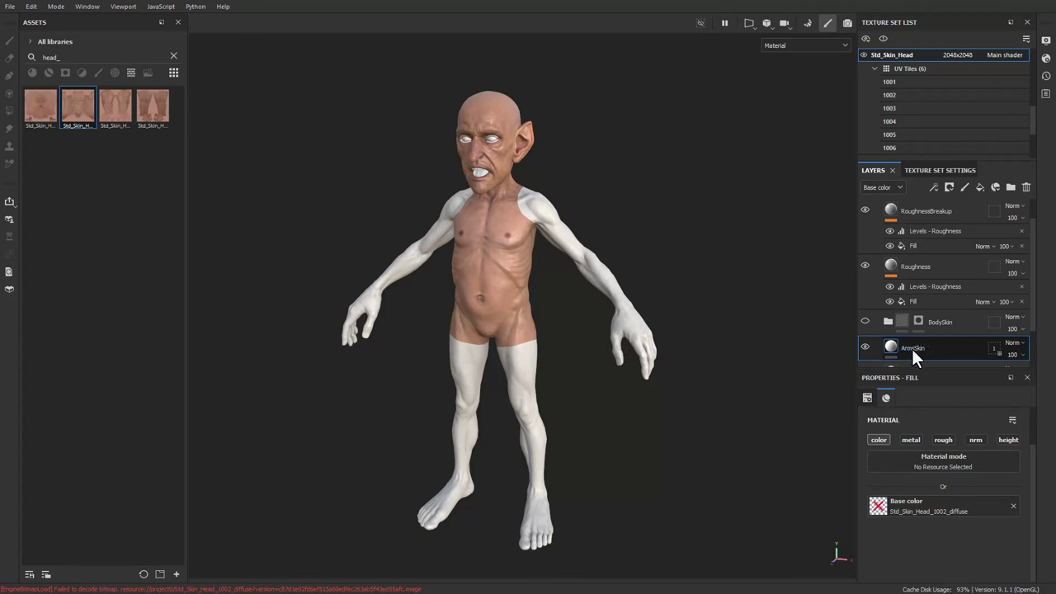
- Restrict the ArmsSkin layer to UV tile 1003 and assign Std_Skin_Head_1003_diffuse as its base color
click(995, 348)
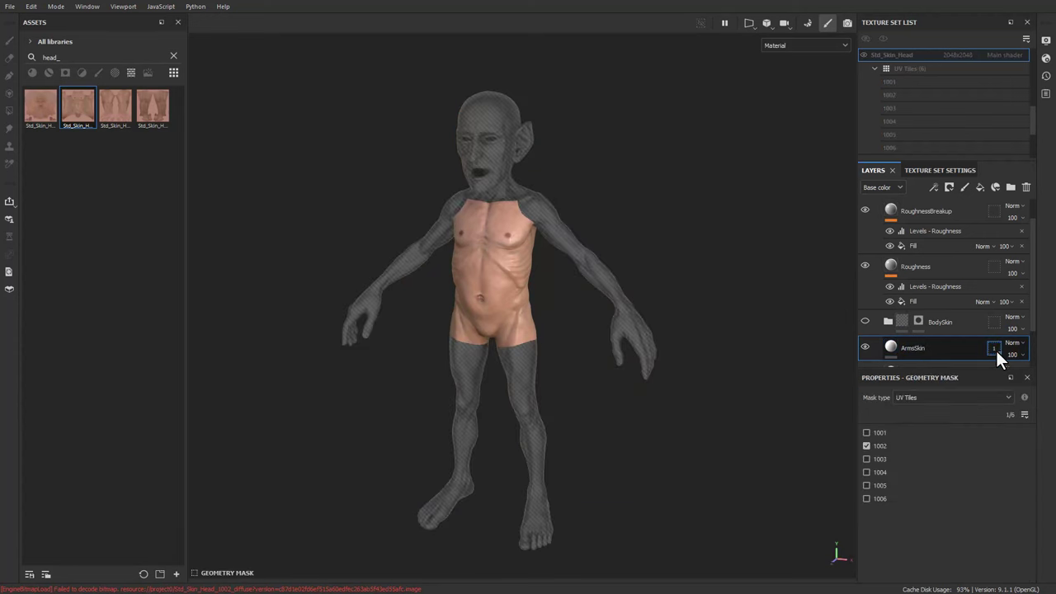
click(867, 446)
click(867, 457)
click(893, 347)
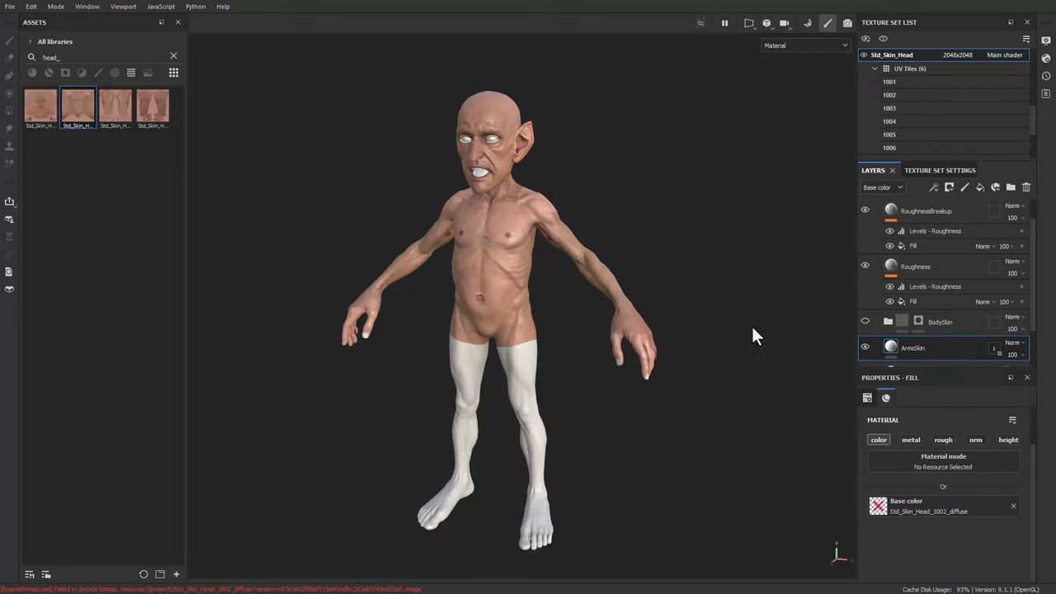
drag(117, 103, 954, 511)
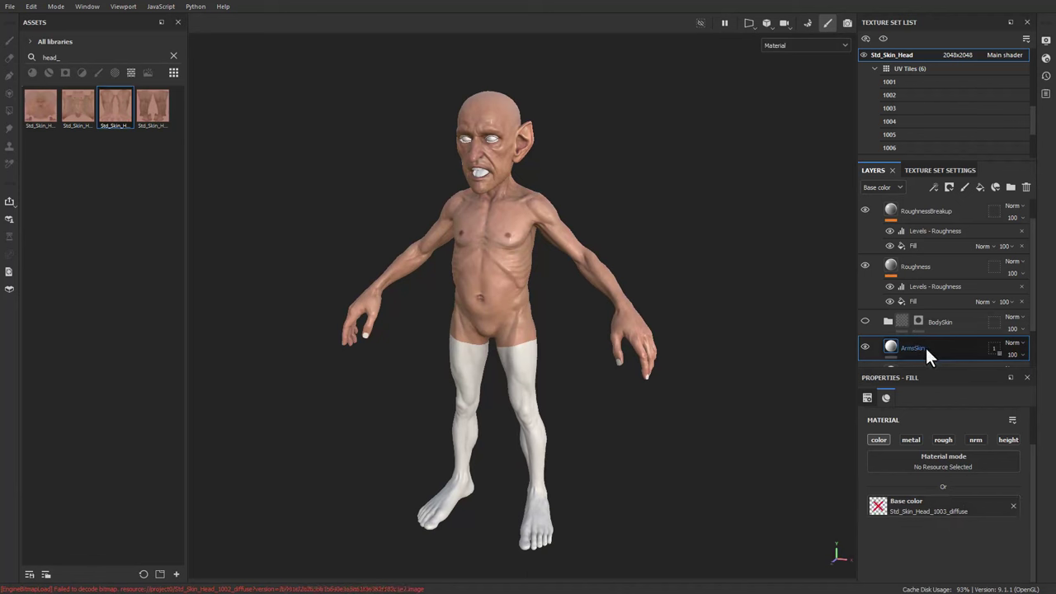
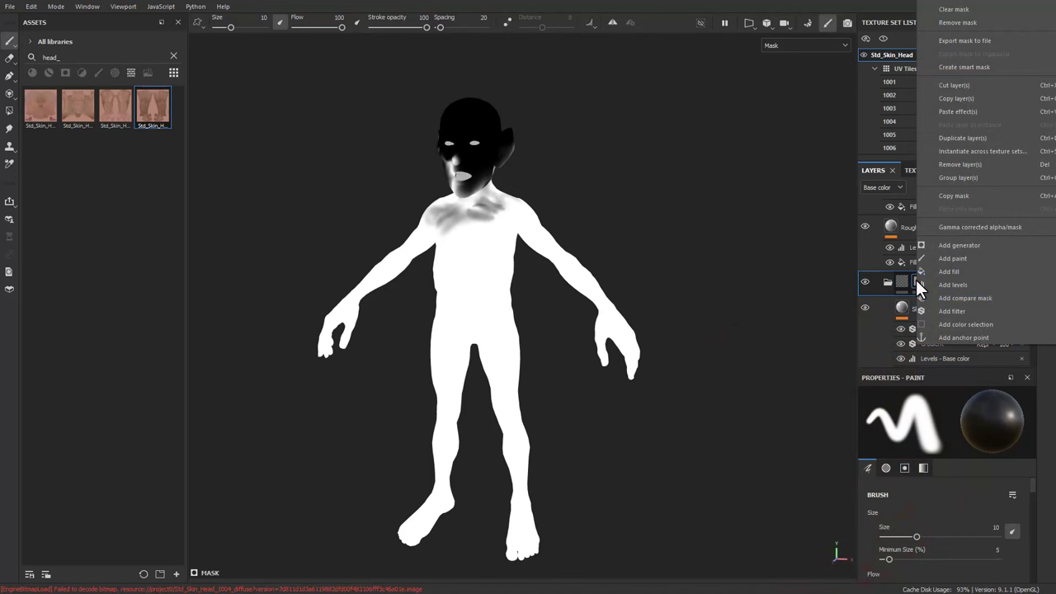
- Remove the painted mask from the BodySkin folder
click(967, 28)
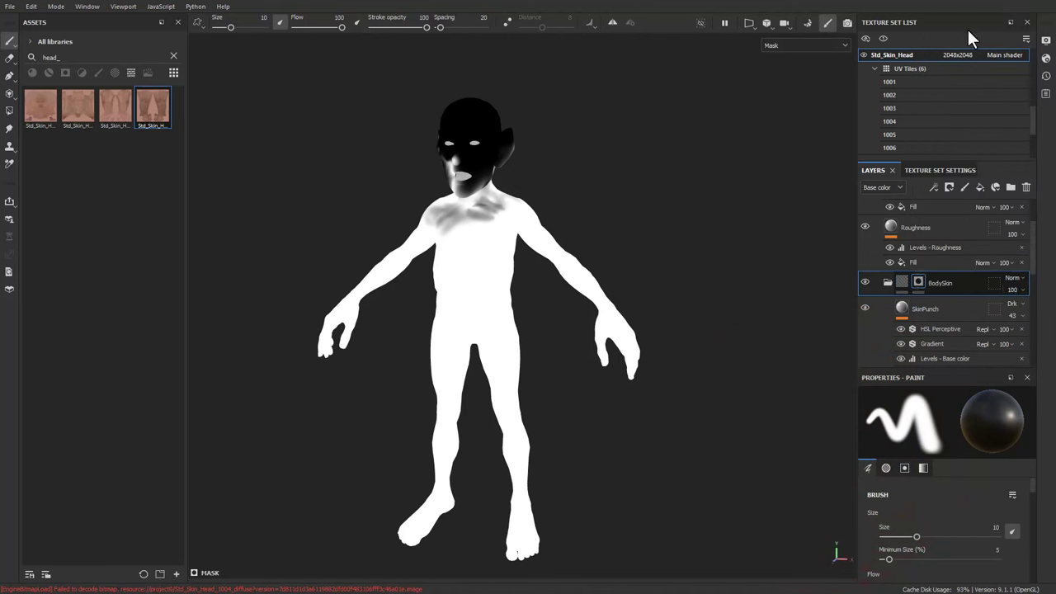
click(935, 330)
- Inspect the BaseColor layer and the base color source of its Fill effect
scroll(944, 302, down, 4)
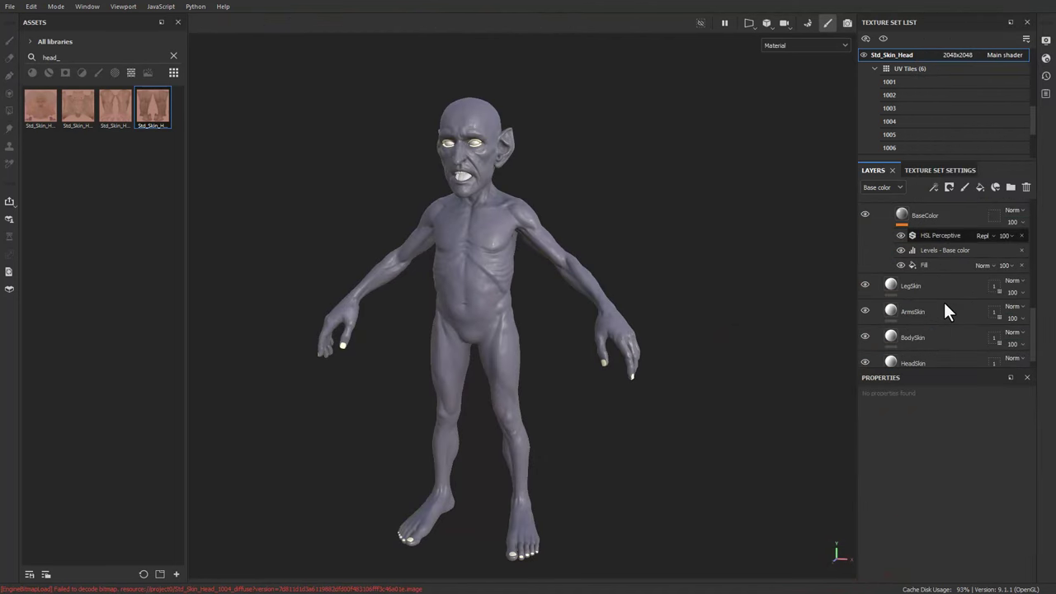
scroll(944, 302, up, 1)
click(908, 244)
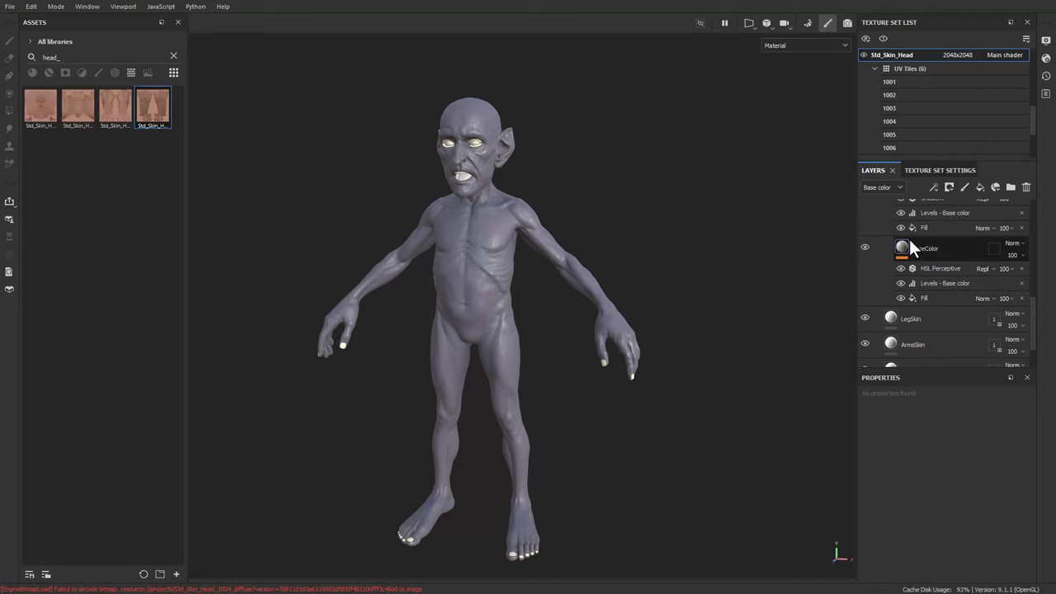
scroll(955, 441, down, 1)
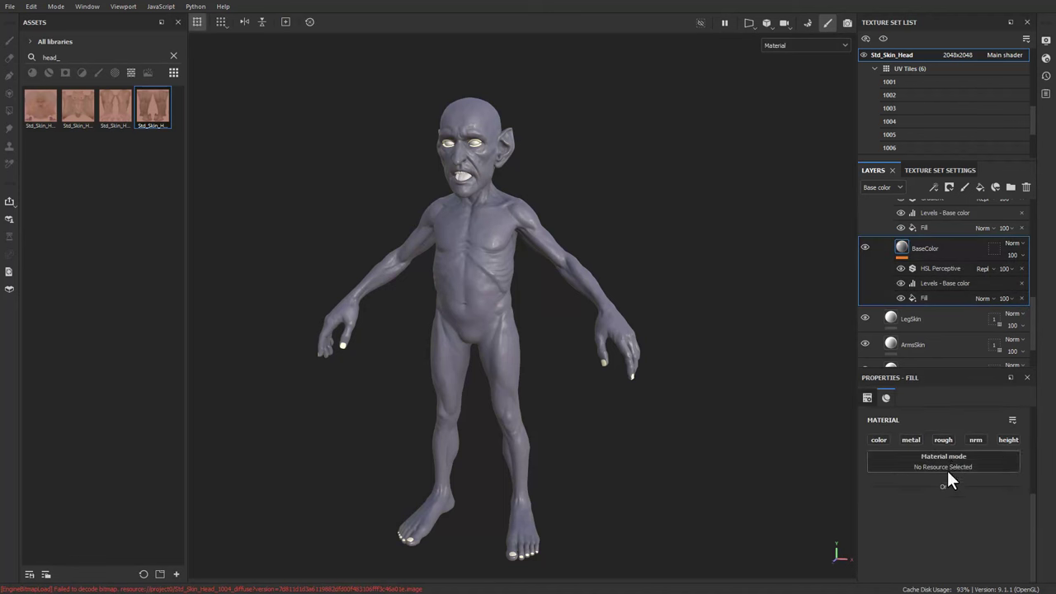
click(937, 298)
scroll(923, 466, down, 3)
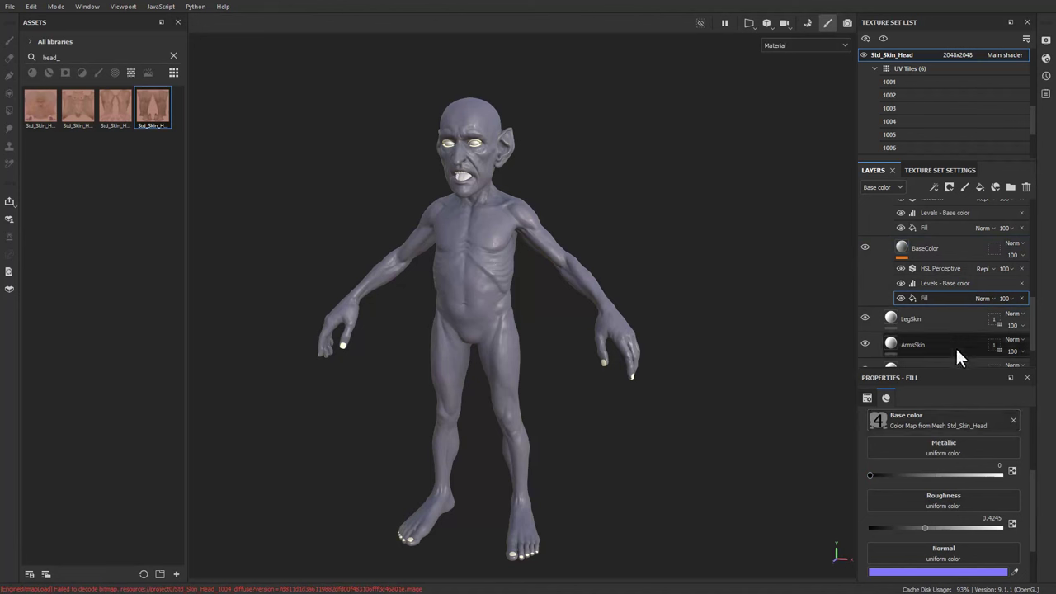
click(919, 246)
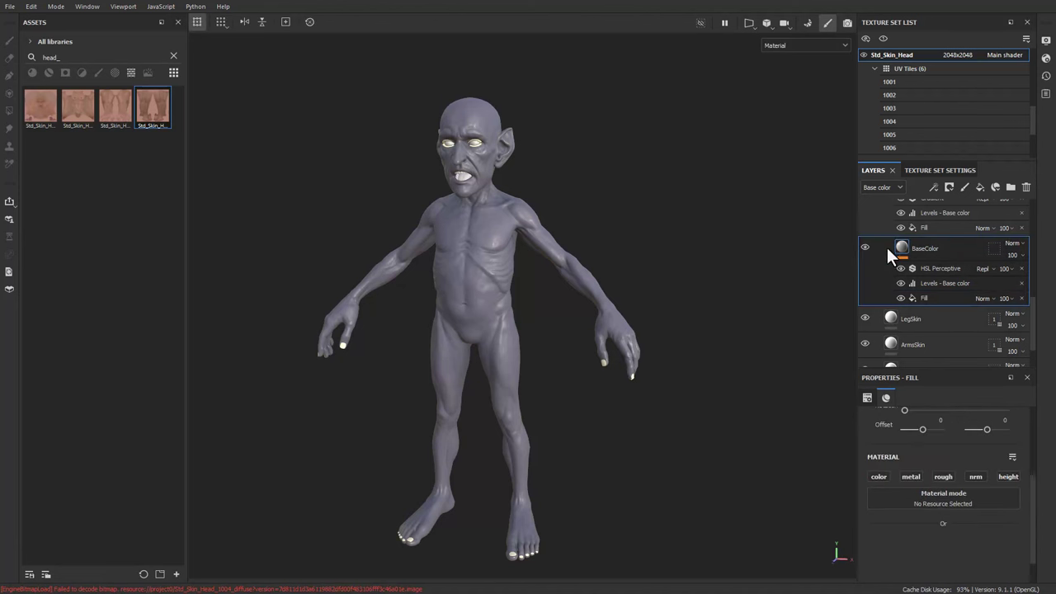
- Group the LegSkin, ArmsSkin, BodySkin and HeadSkin layers into a folder named BaseSkin
click(934, 318)
scroll(916, 307, down, 1)
shift+click(890, 344)
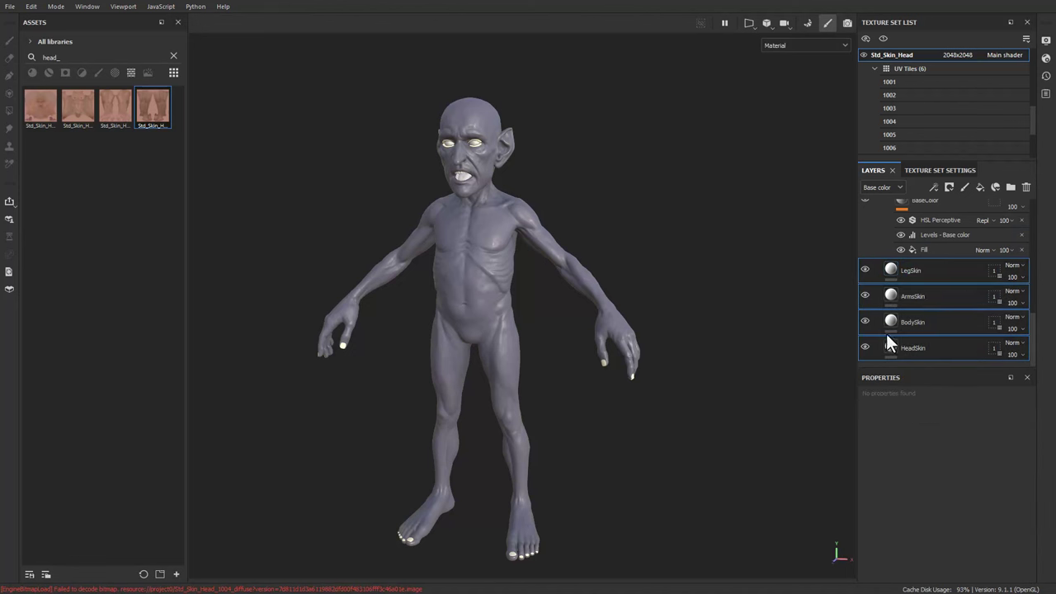
key(ctrl+g)
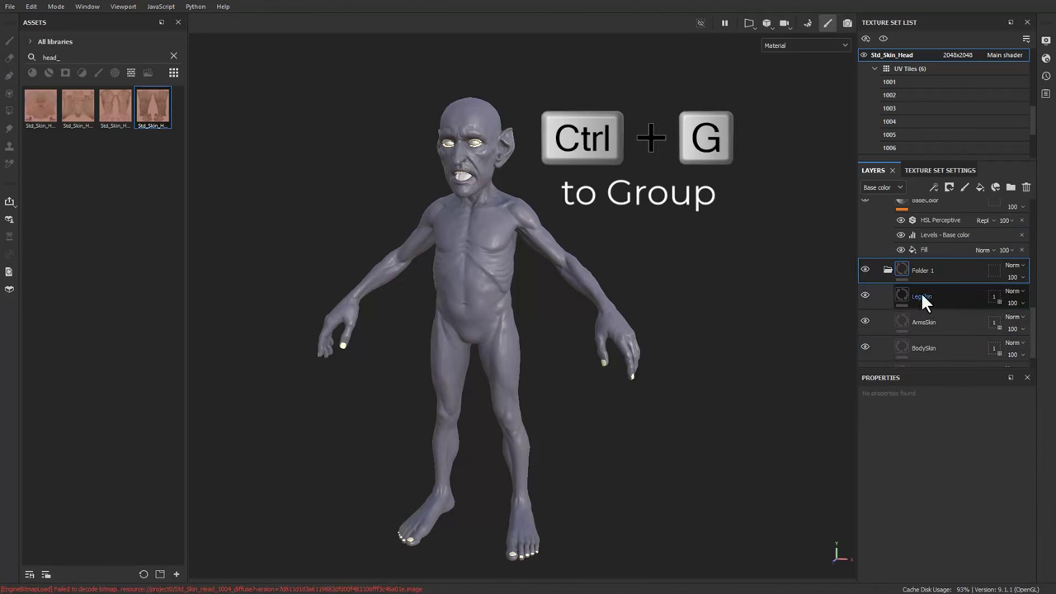
double_click(915, 270)
text(BaseSkin)
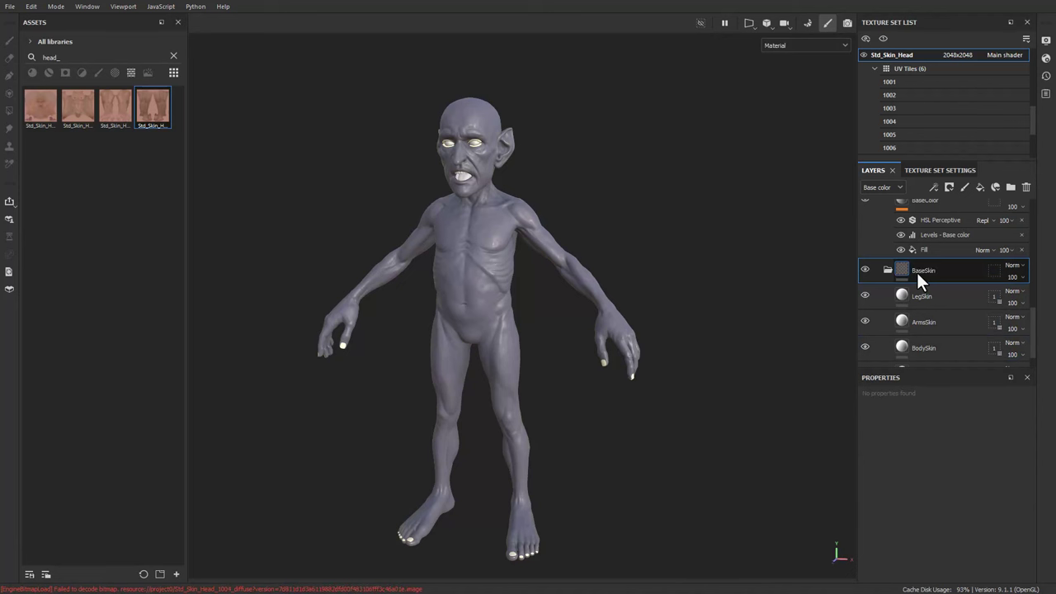
key(Return)
- Move the BaseSkin folder directly above the BaseColor layer inside the BodySkin folder and collapse it
scroll(881, 259, up, 1)
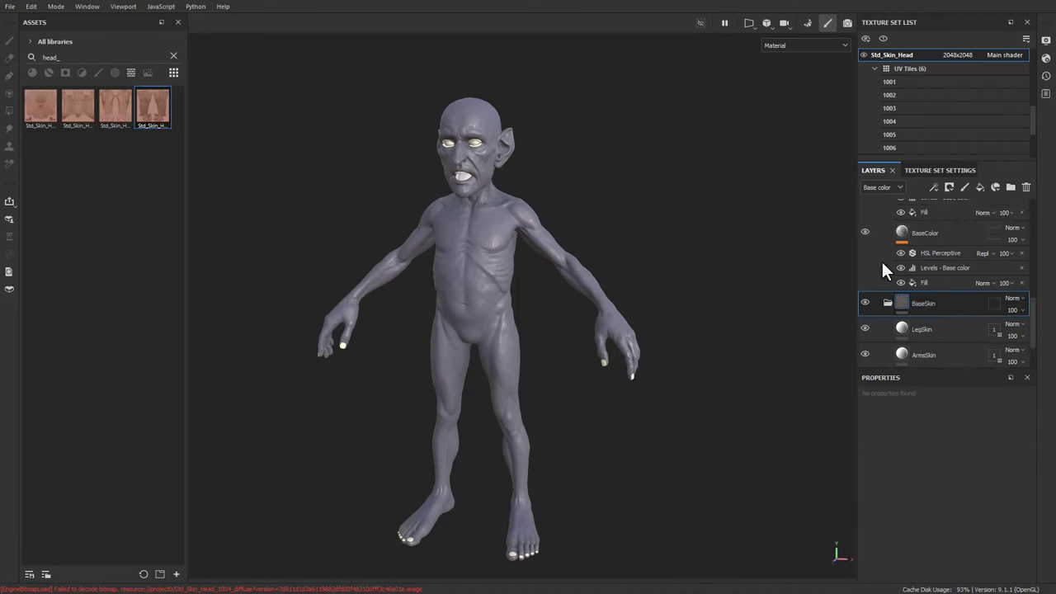
drag(929, 242, 929, 226)
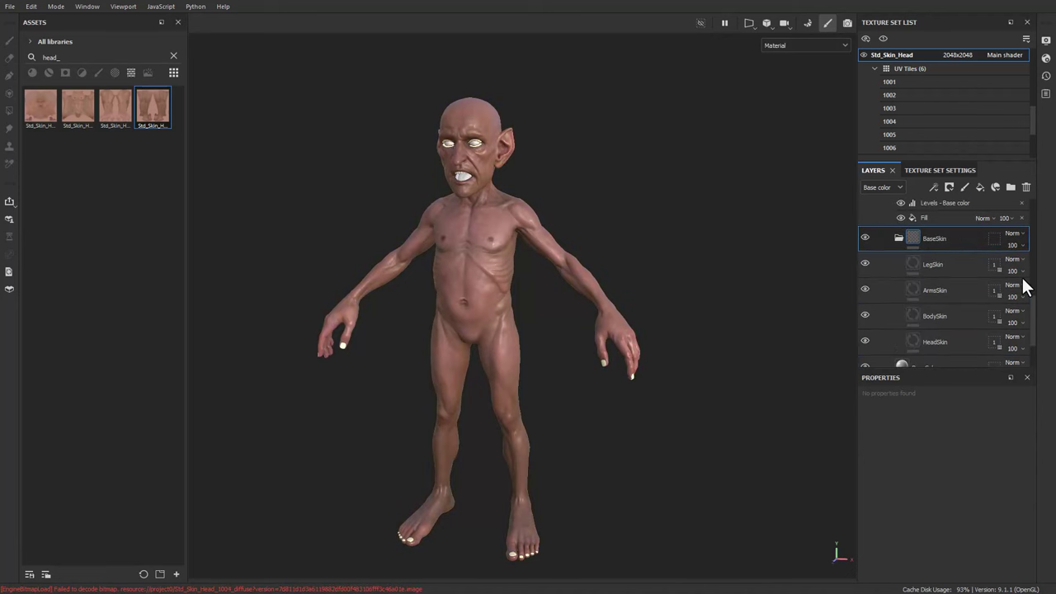
click(900, 241)
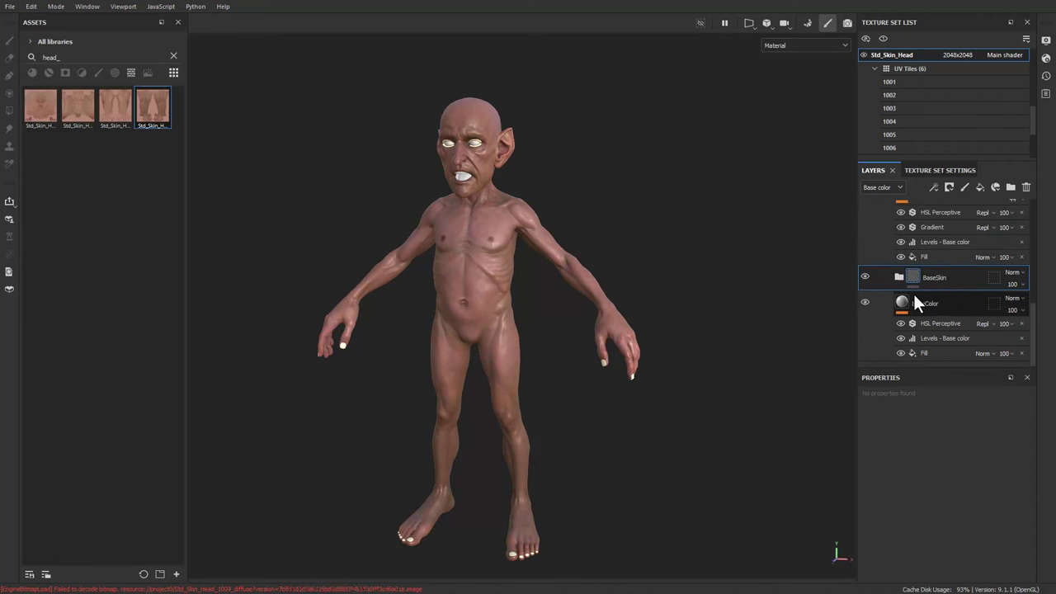
- Copy the HSL Perceptive filter from the BaseColor layer onto the BaseSkin folder
right_click(926, 323)
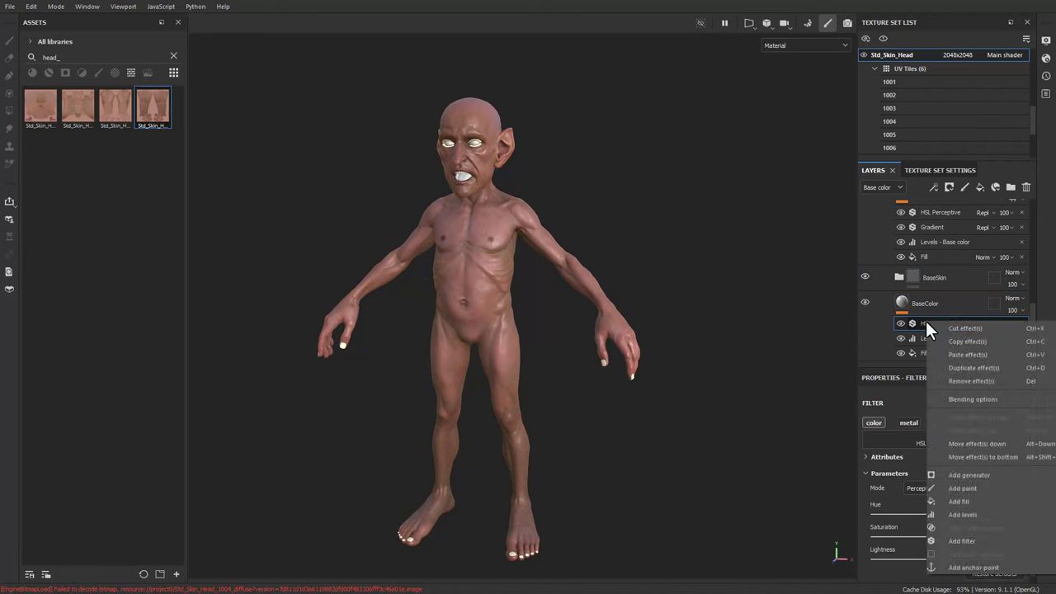
click(954, 341)
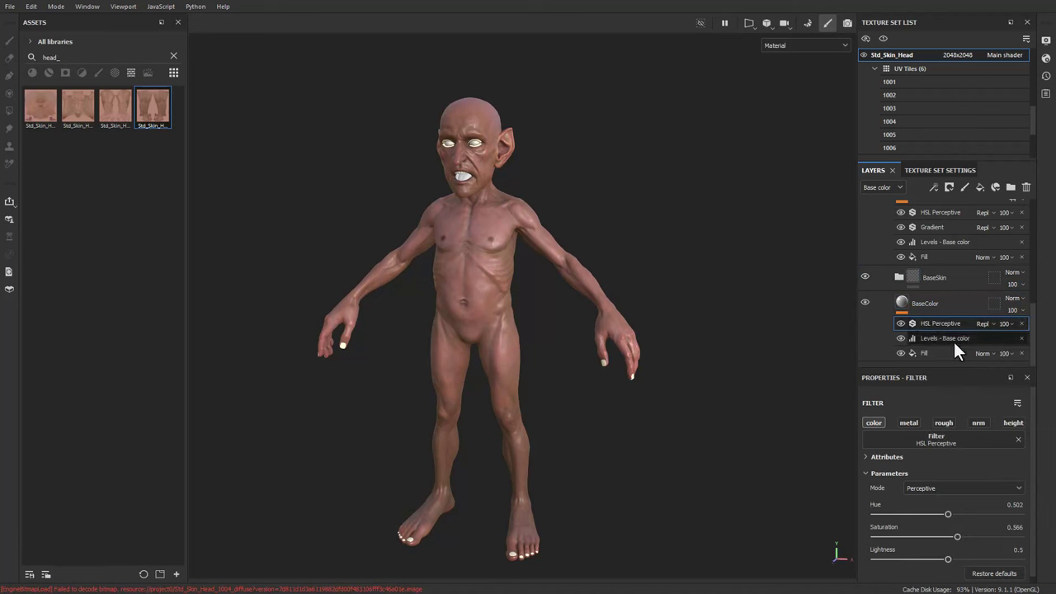
click(906, 278)
click(900, 278)
right_click(901, 278)
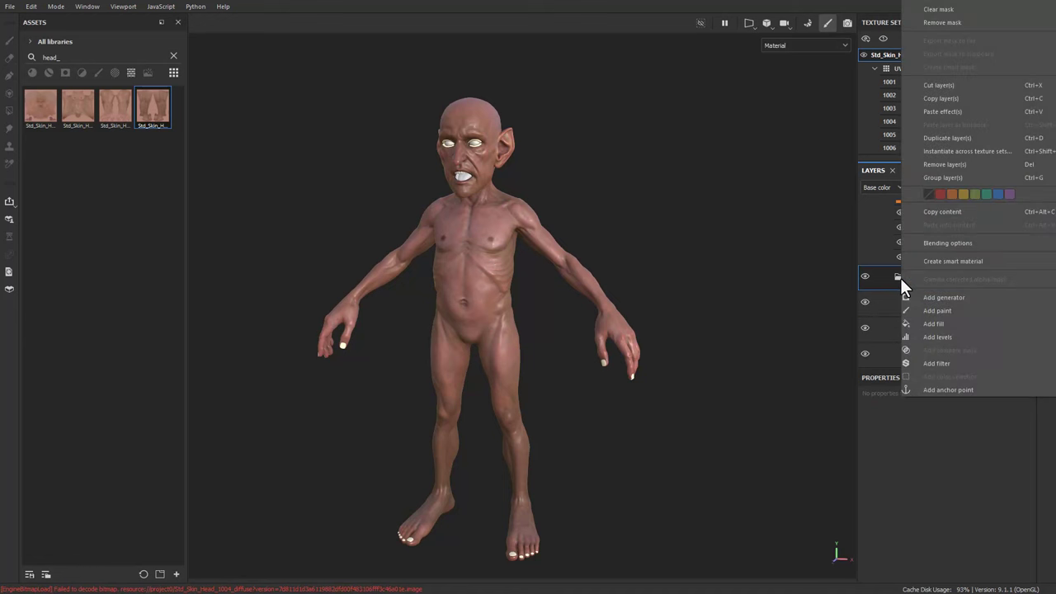
click(945, 111)
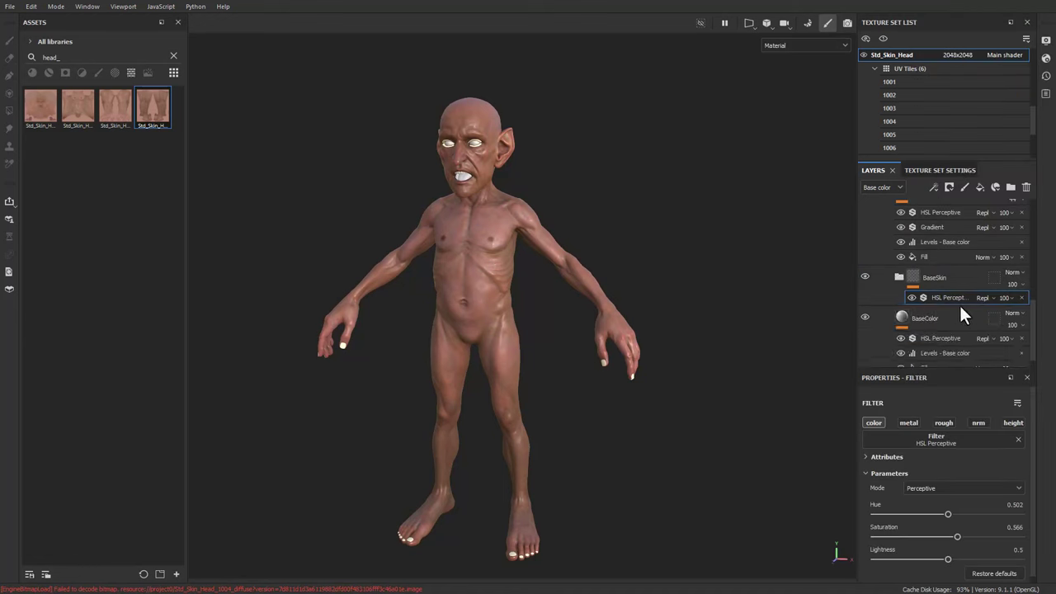
- Copy BaseColor's Levels effect onto the BaseSkin folder and place the HSL Perceptive filter above it
scroll(959, 303, down, 1)
click(930, 336)
right_click(931, 336)
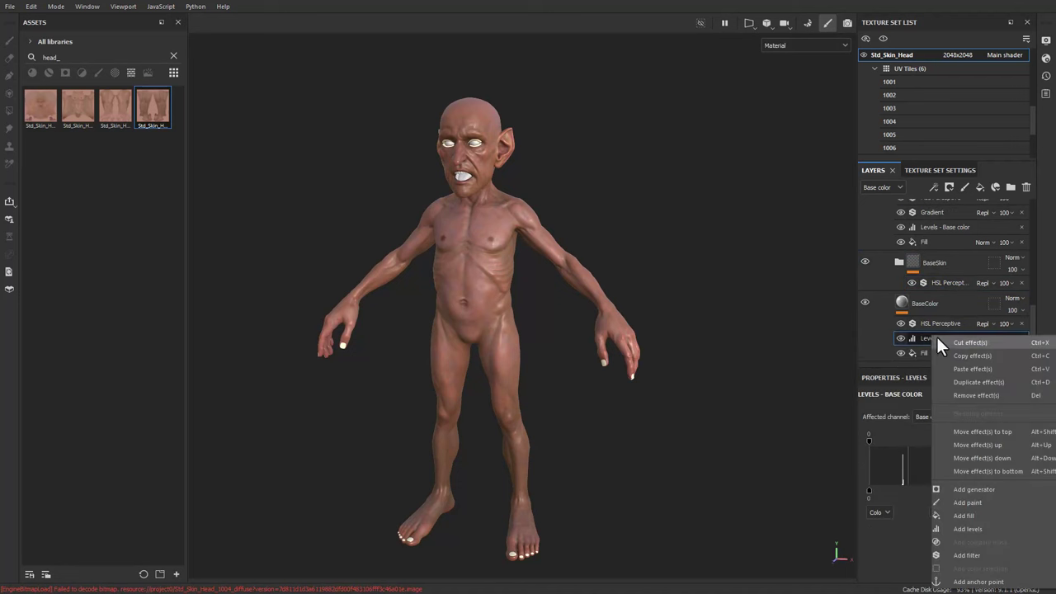
click(945, 354)
right_click(906, 271)
click(964, 320)
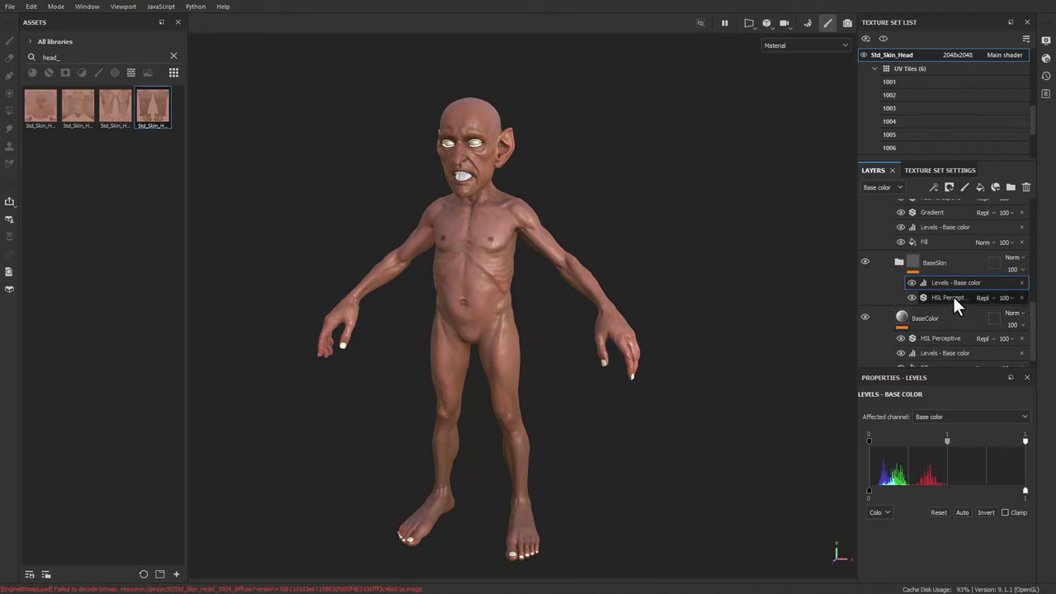
mouse_move(953, 296)
mouse_down()
mouse_move(934, 296)
mouse_move(942, 285)
mouse_up()
scroll(947, 333, down, 1)
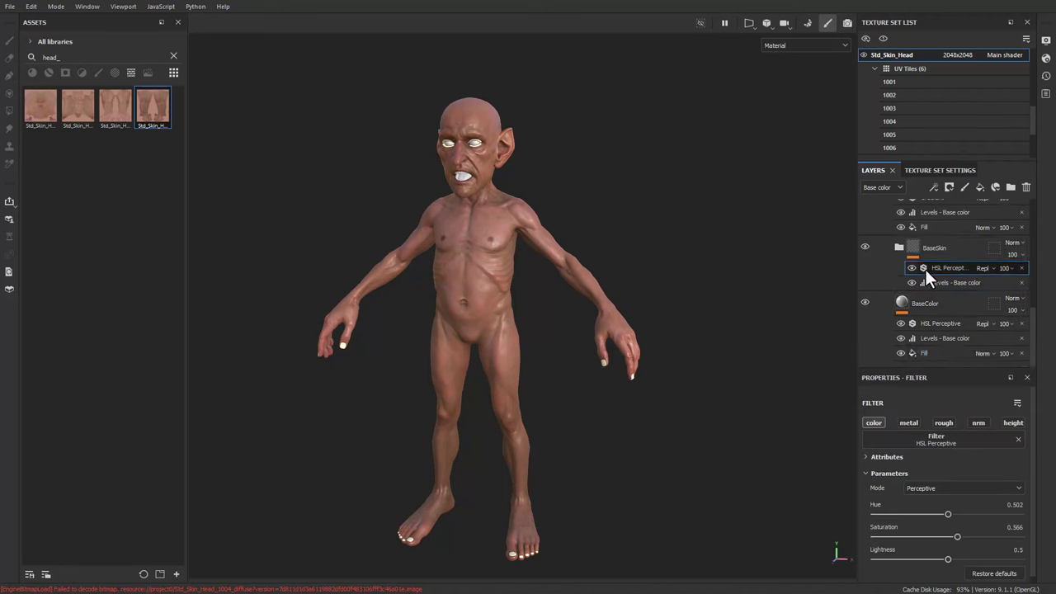
- Hide the CavityFill layer above the BaseSkin folder
alt+drag(742, 274, 462, 275)
scroll(877, 291, up, 4)
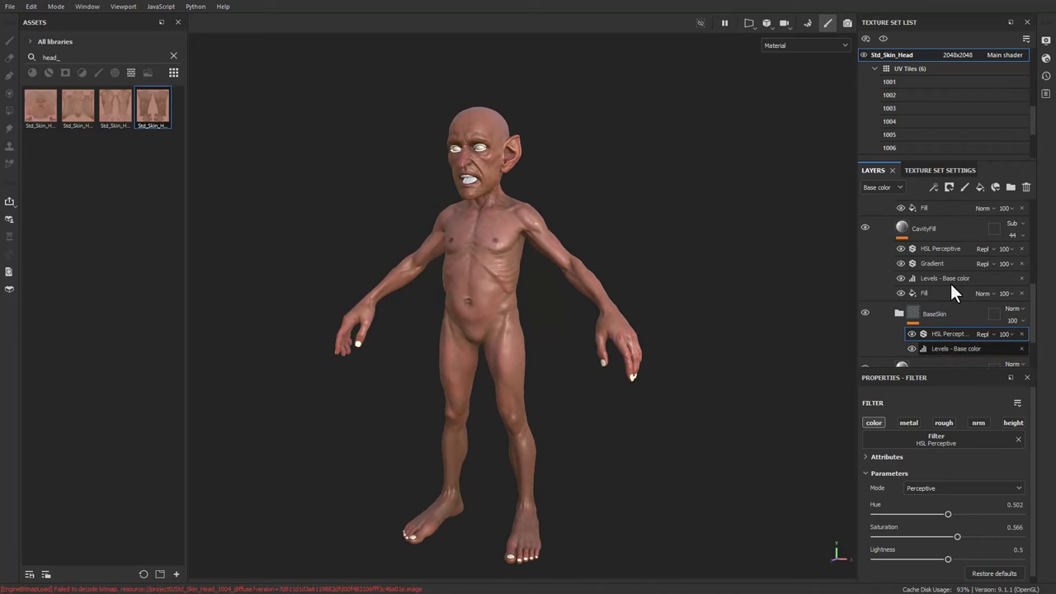
click(864, 229)
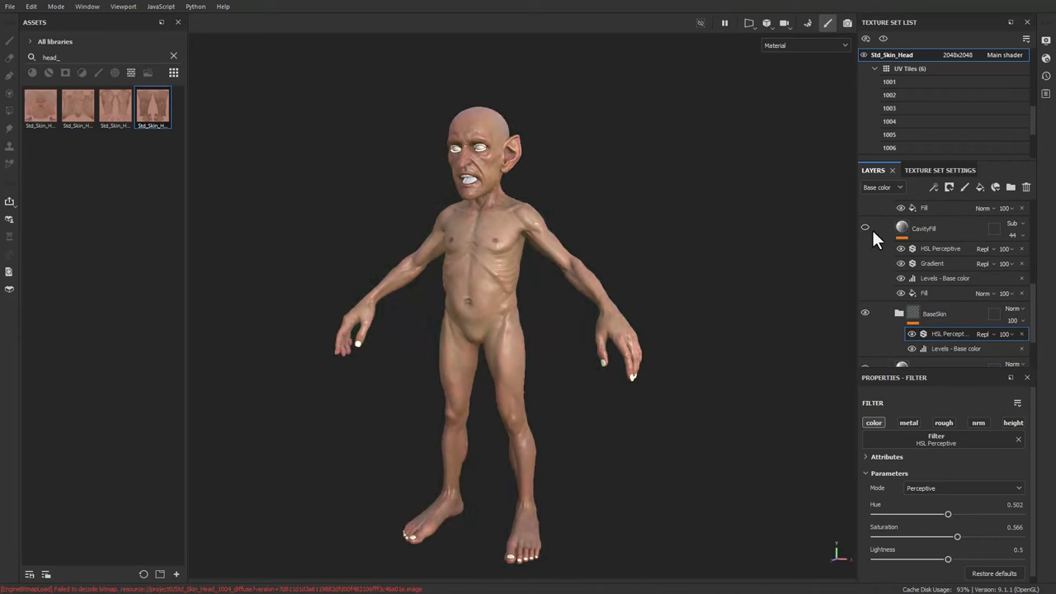
- Examine the goblin's skin texture on the head, torso and limbs from several angles
alt+drag(646, 310, 669, 334)
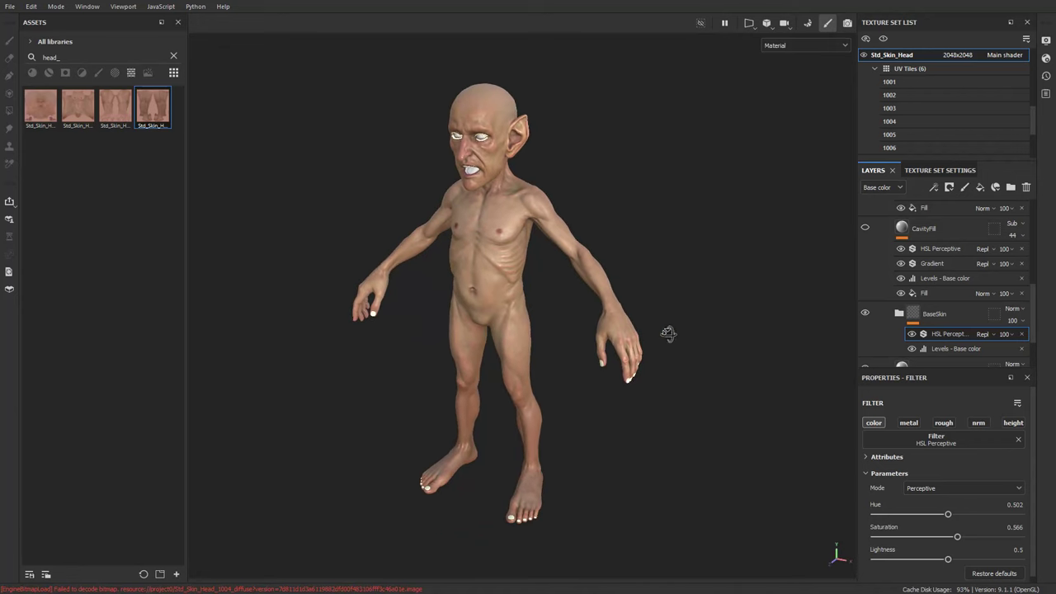
alt+right_drag(669, 334, 611, 284)
alt+right_drag(503, 187, 597, 338)
alt+drag(597, 339, 655, 268)
alt+right_drag(556, 309, 570, 285)
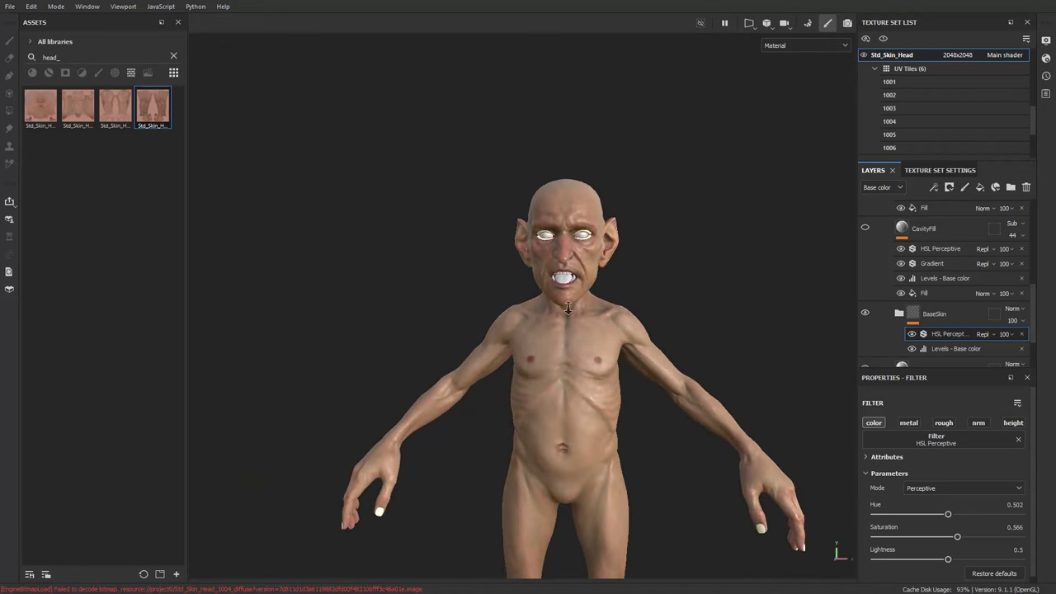
alt+middle_drag(649, 273, 644, 198)
alt+drag(644, 199, 539, 234)
alt+right_drag(523, 215, 594, 251)
alt+drag(594, 251, 719, 306)
scroll(935, 277, up, 3)
scroll(936, 277, up, 5)
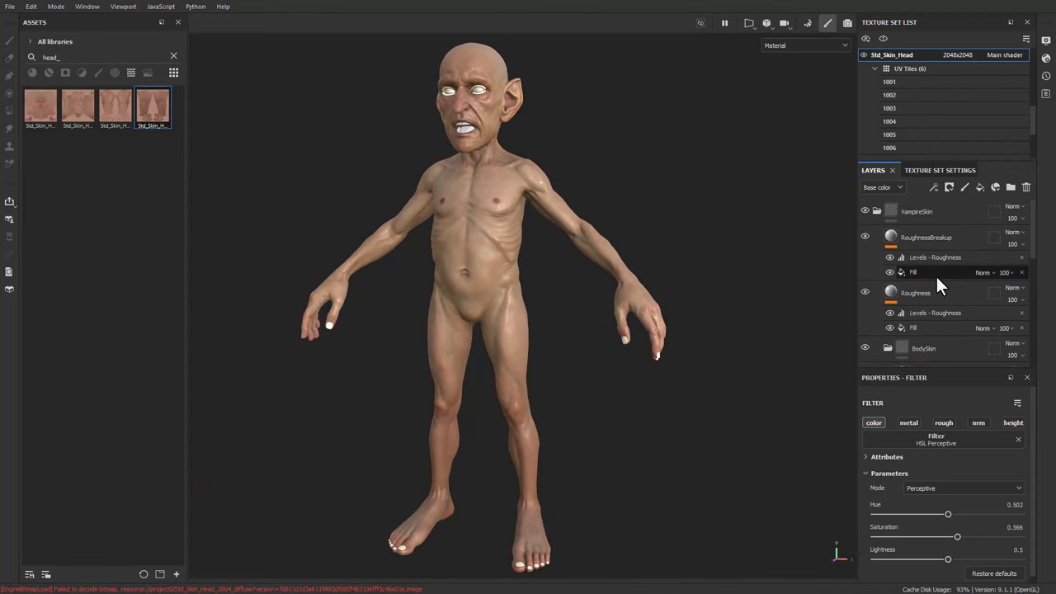
alt+drag(606, 236, 646, 207)
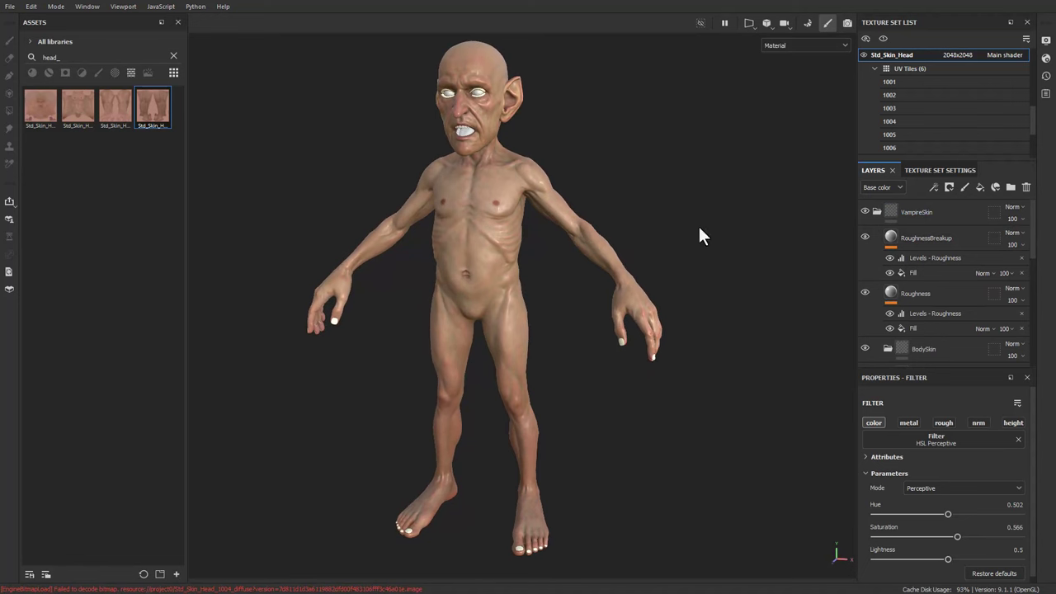
alt+drag(666, 174, 537, 171)
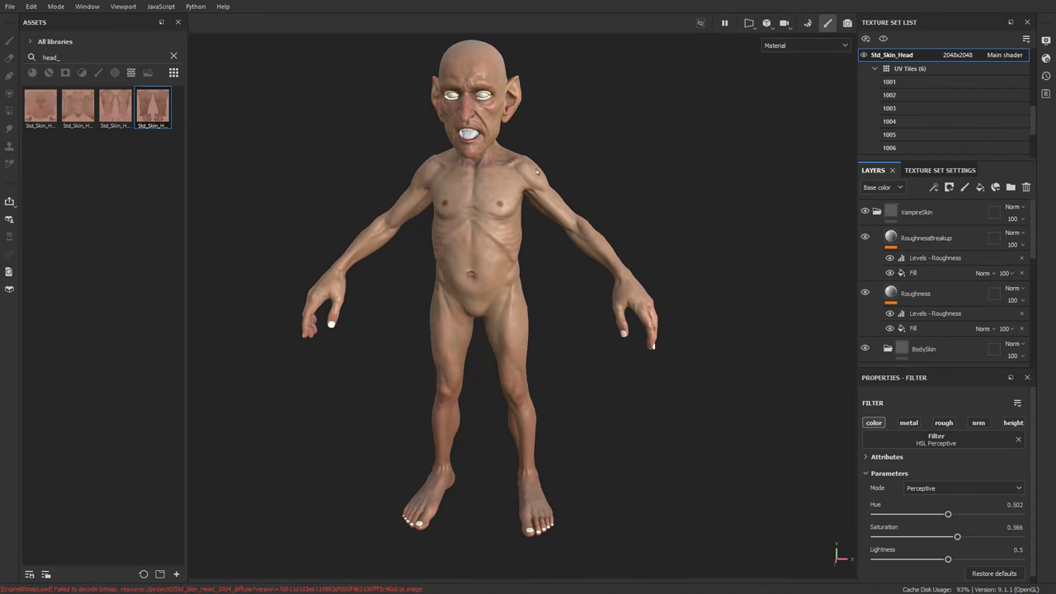
- Start a texture export and set its output directory to the HeadshotDemo folder on the Desktop
click(9, 7)
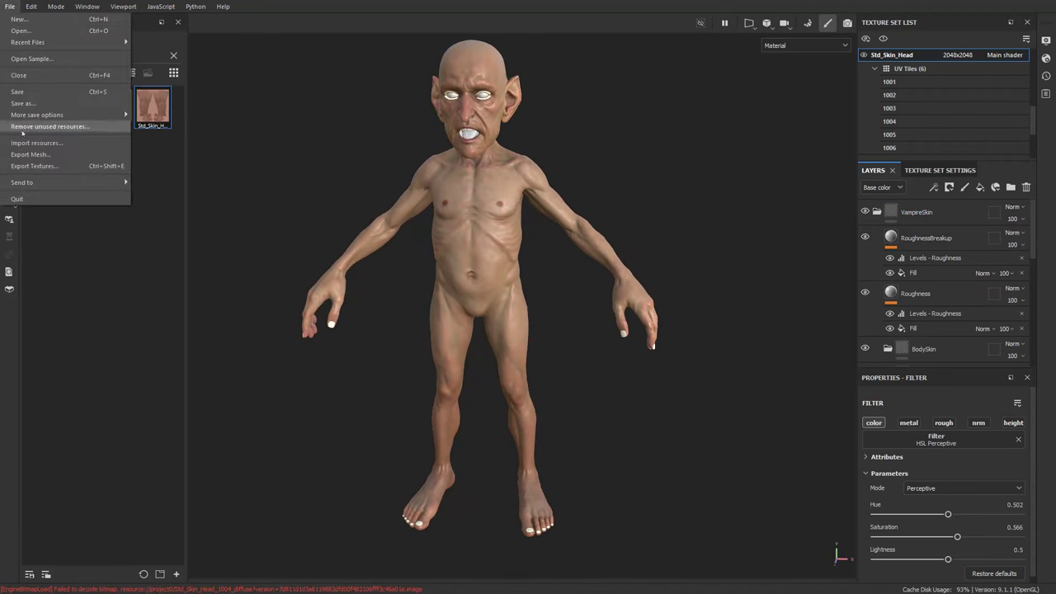
click(226, 203)
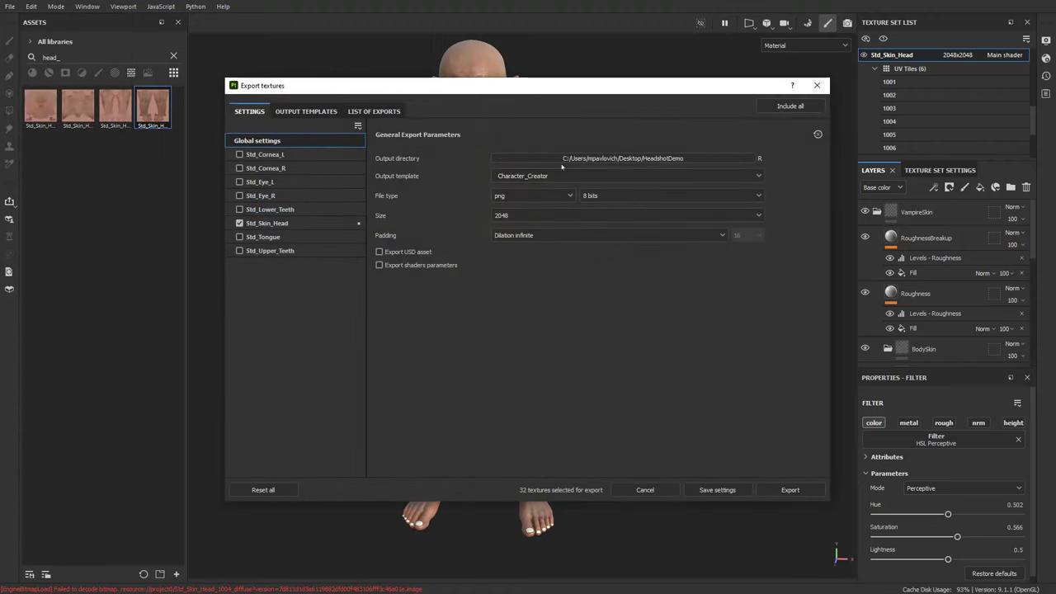
click(585, 157)
click(354, 121)
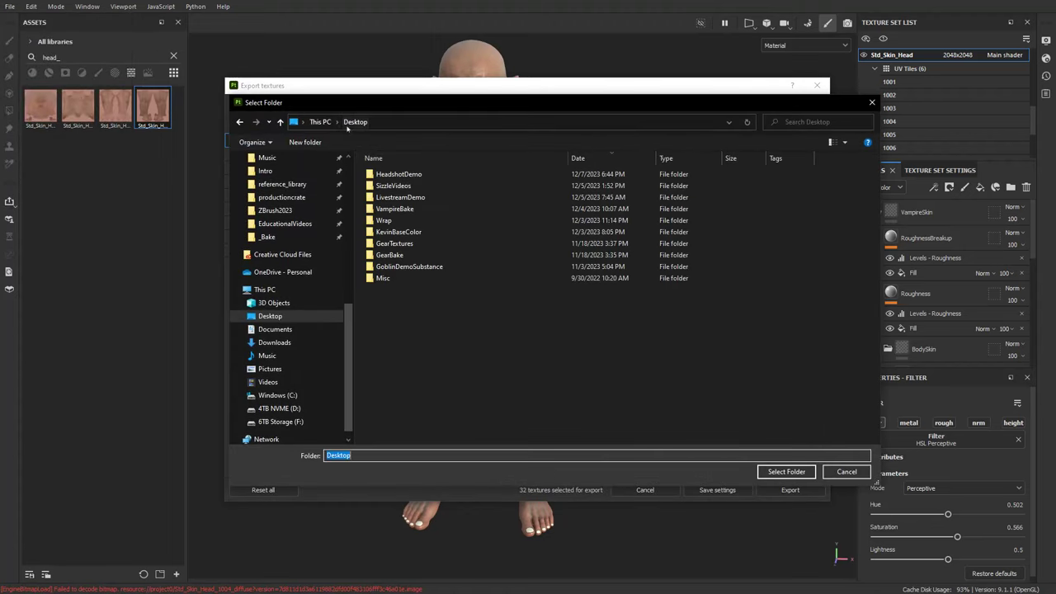
double_click(395, 173)
double_click(393, 174)
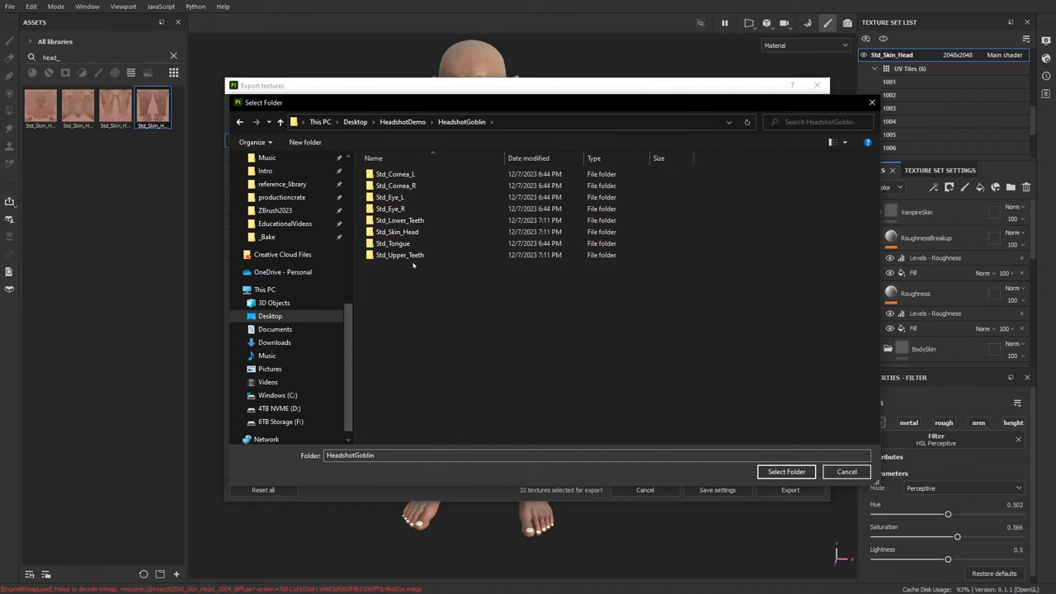
click(413, 122)
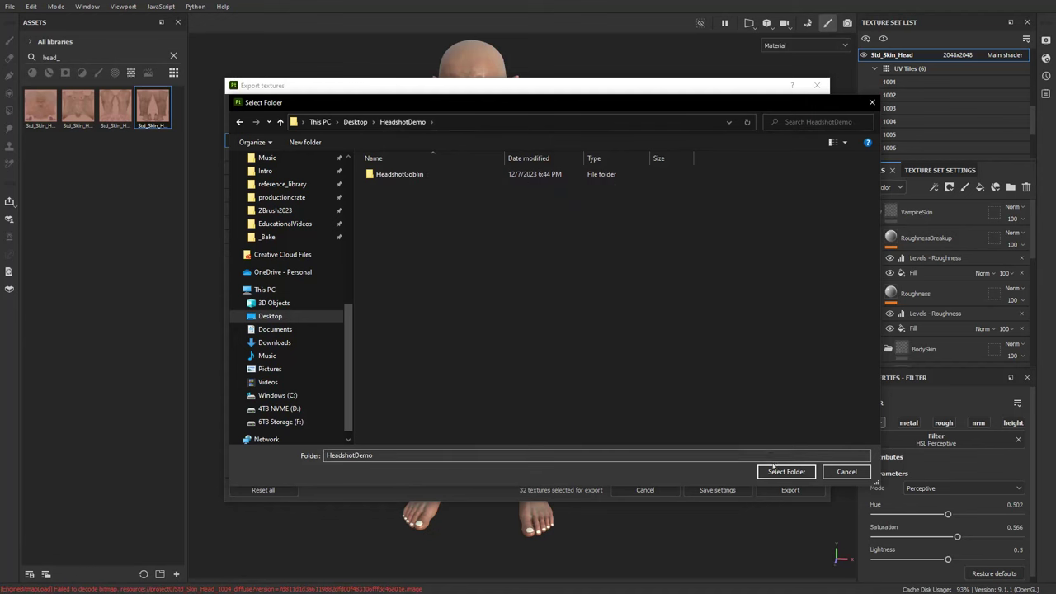
click(786, 472)
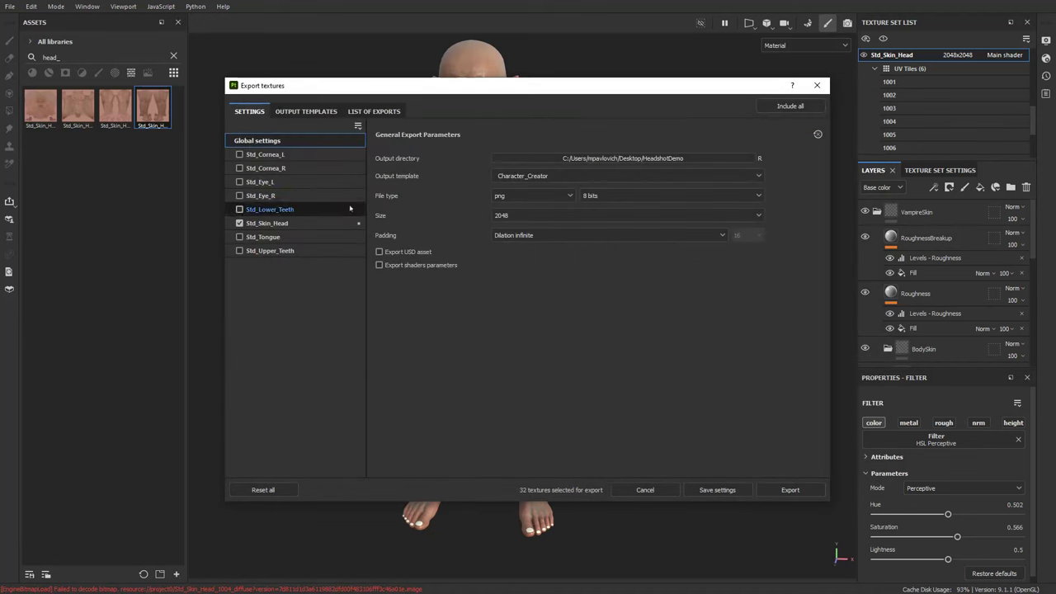
- Review the output maps and UV tiles of Std_Skin_Head, and choose Character_Creator as the global output template
click(276, 226)
scroll(428, 377, down, 2)
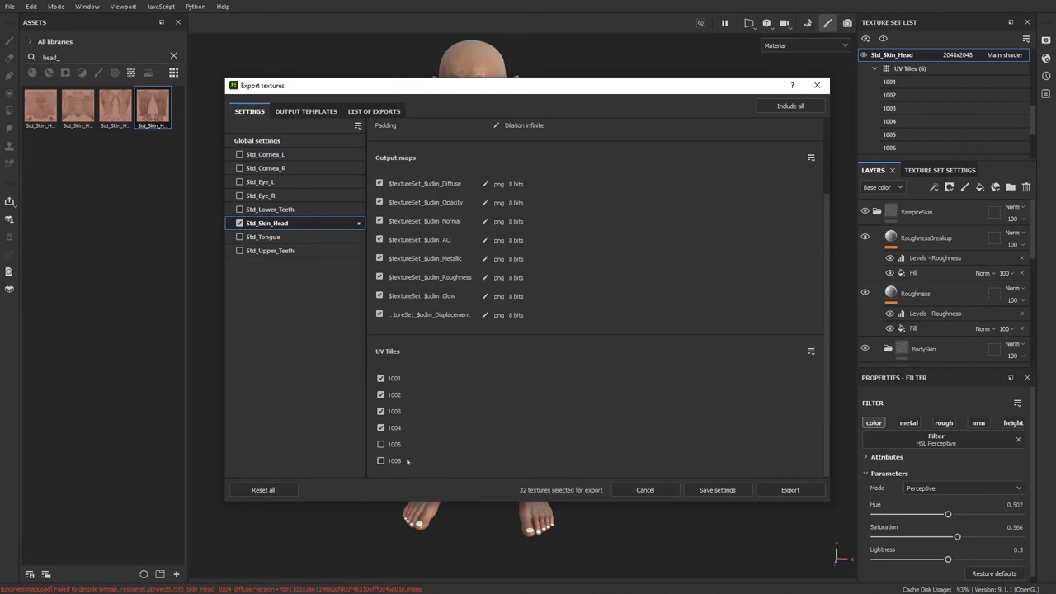
click(289, 141)
click(550, 174)
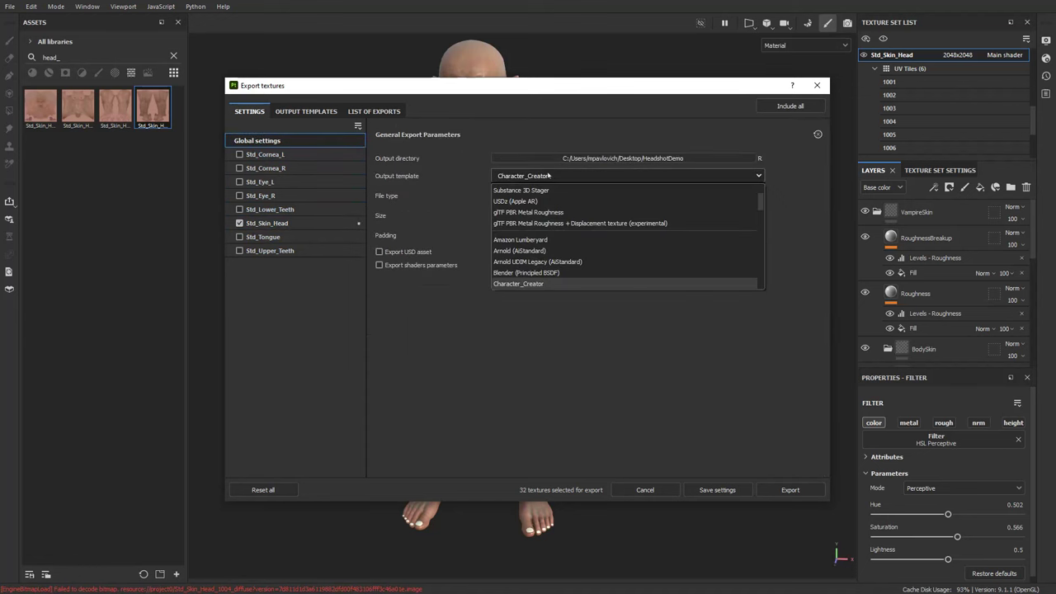
scroll(584, 239, down, 1)
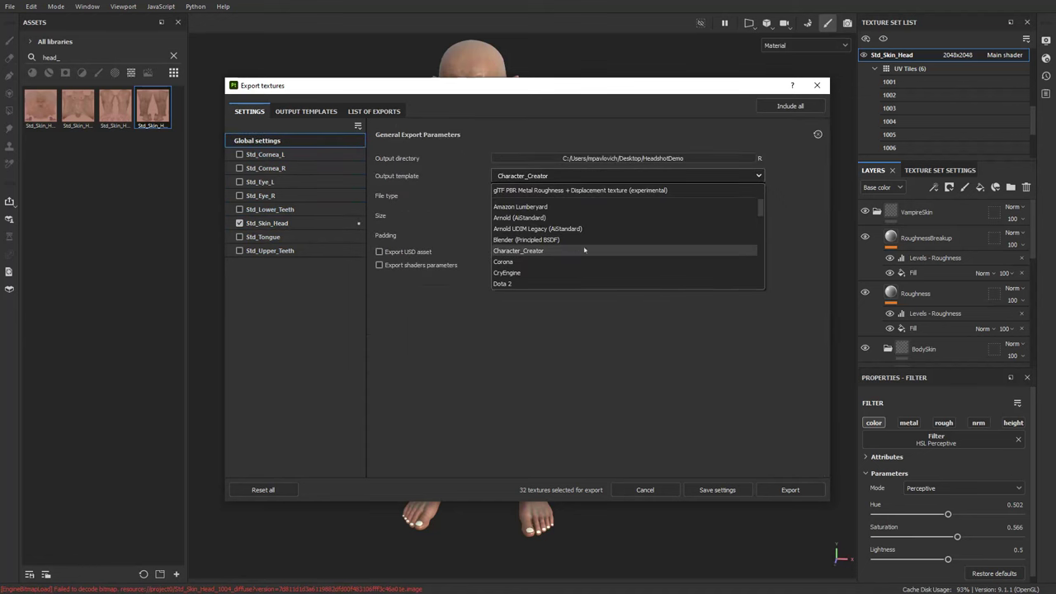
click(523, 251)
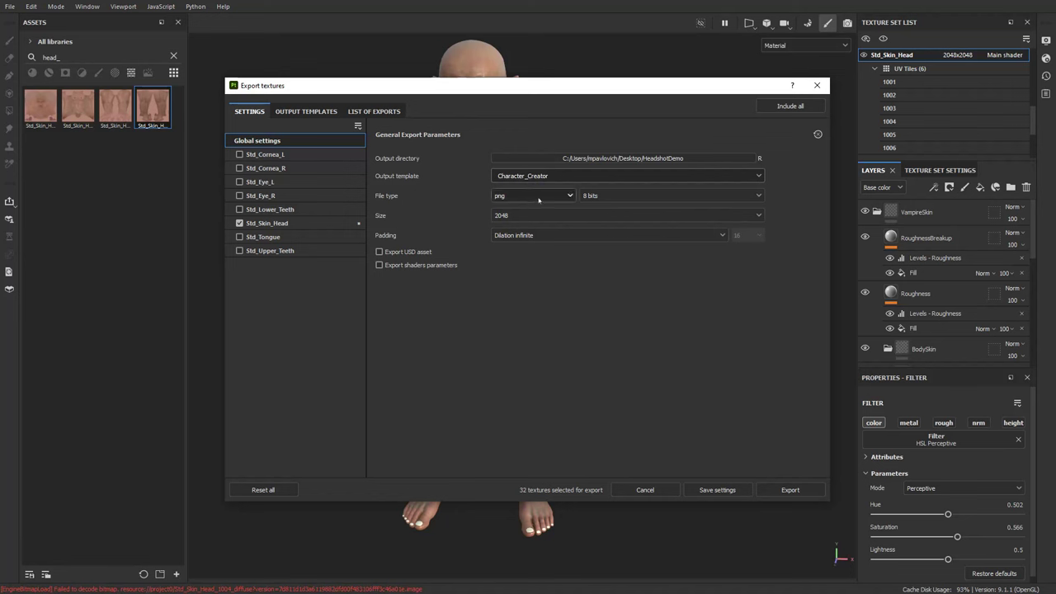
- Set the texture export size to 2048
click(539, 216)
click(538, 219)
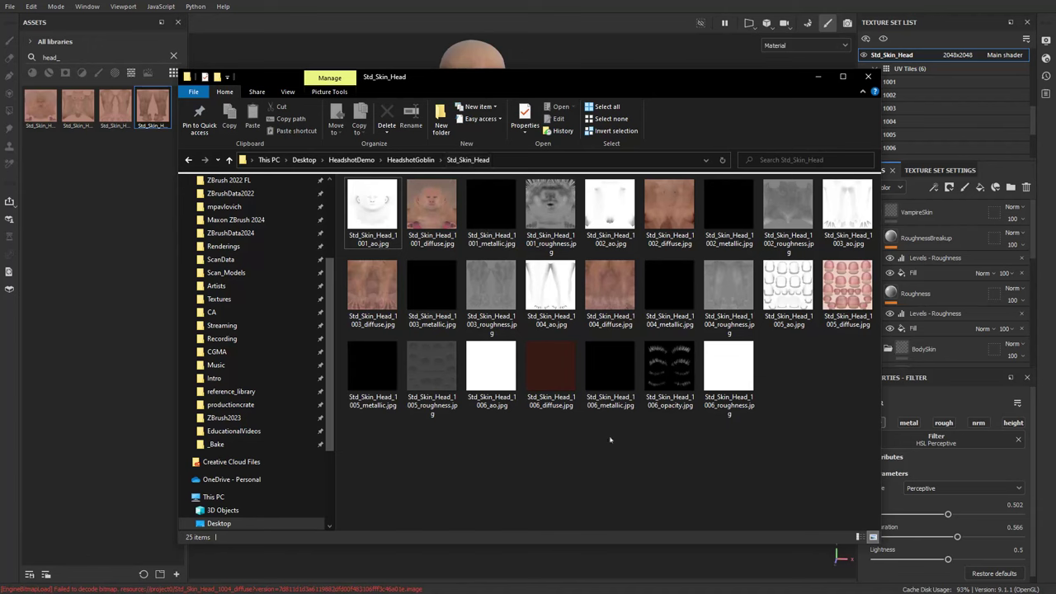
- Show the Std_Skin_Head folder in File Explorer as a detailed list and delete the JPG maps of tiles 1001 to 1004
right_click(484, 440)
mouse_move(570, 444)
click(635, 505)
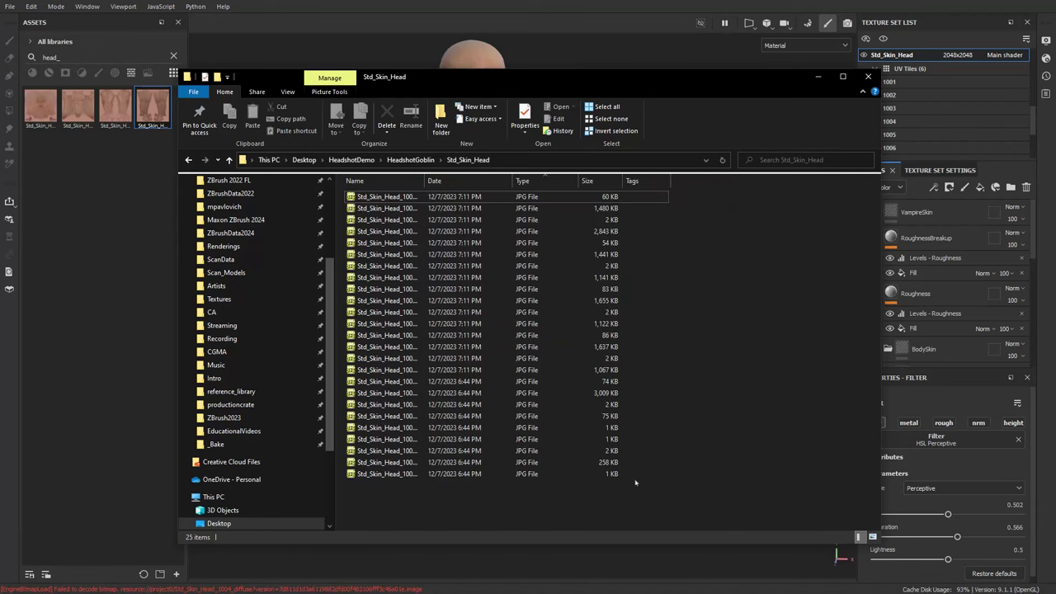
click(435, 199)
shift+click(439, 371)
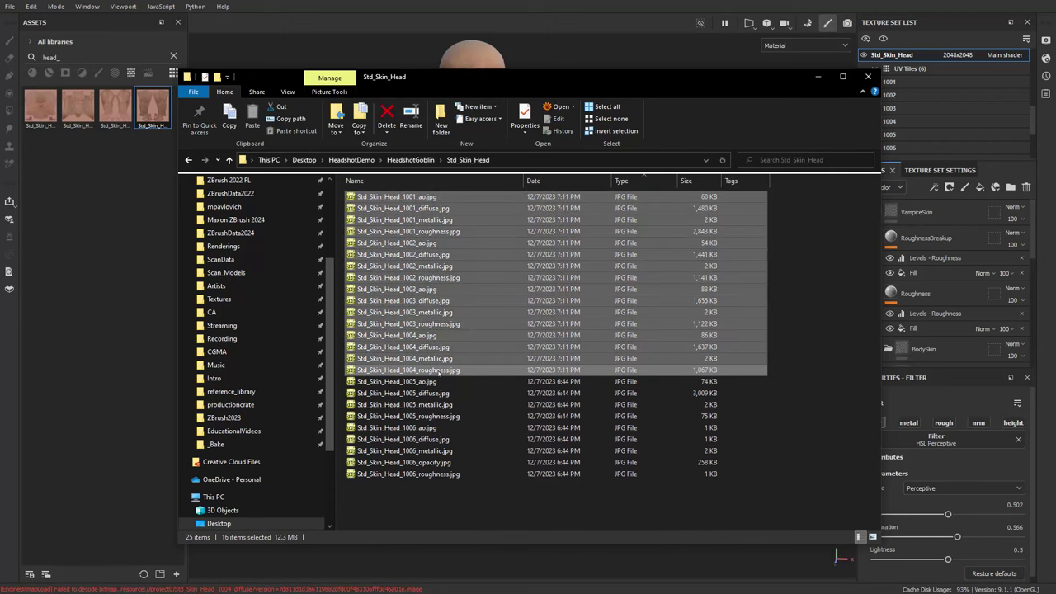
key(Delete)
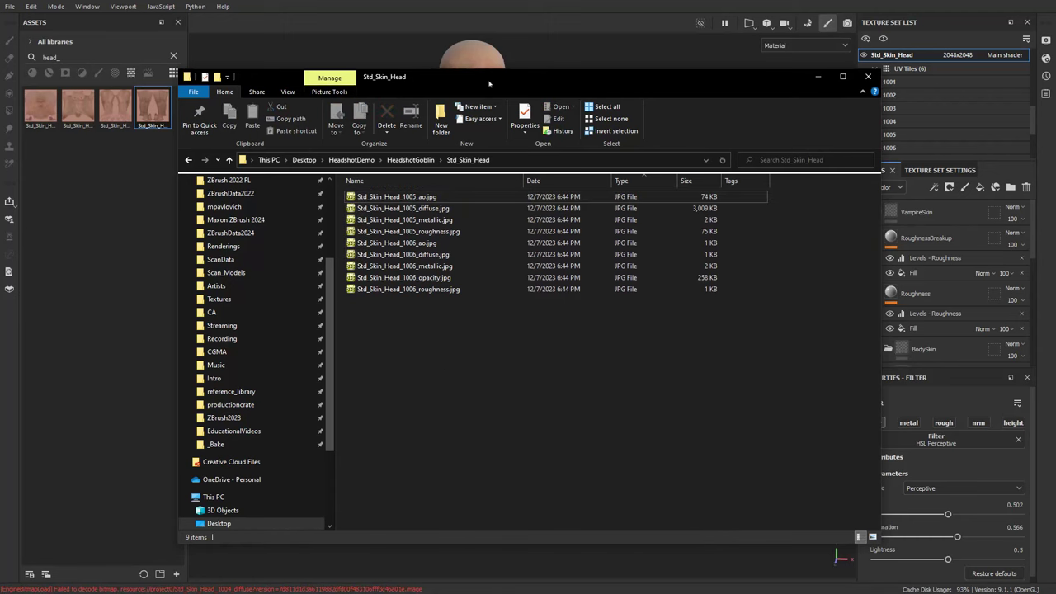
- Return to Substance Painter, export the Std_Skin_Head textures, and check the new PNG files in the output folder
mouse_move(488, 83)
mouse_down()
mouse_move(1023, 144)
mouse_move(1028, 174)
mouse_up()
click(670, 91)
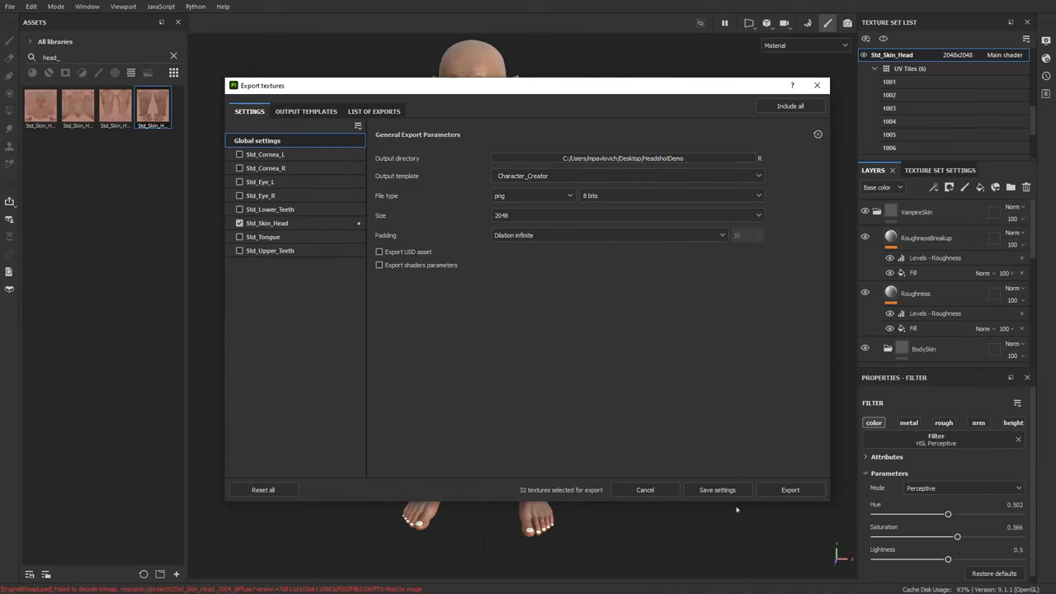
click(790, 490)
key(alt+Tab)
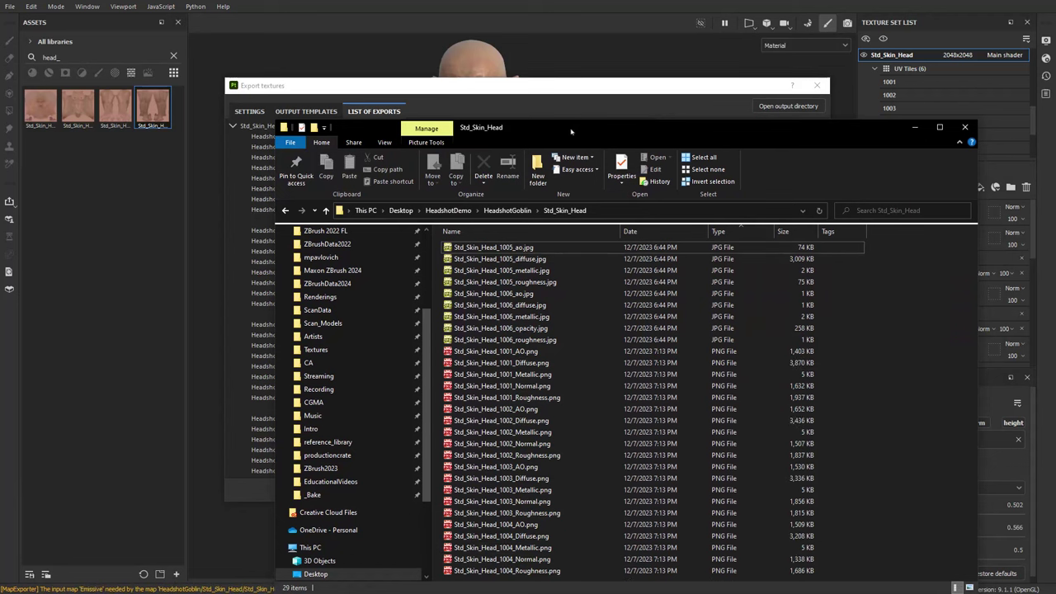
key(alt+Tab)
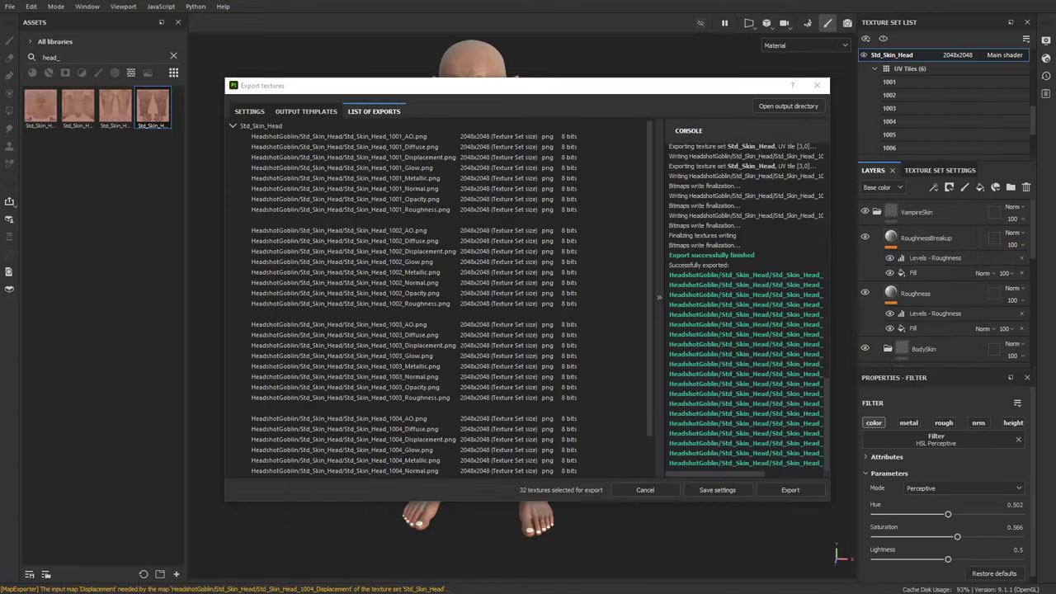
- Save the export settings, and save the project as HeadshotGoblinPainter in the HeadshotDemo folder
click(706, 490)
click(10, 7)
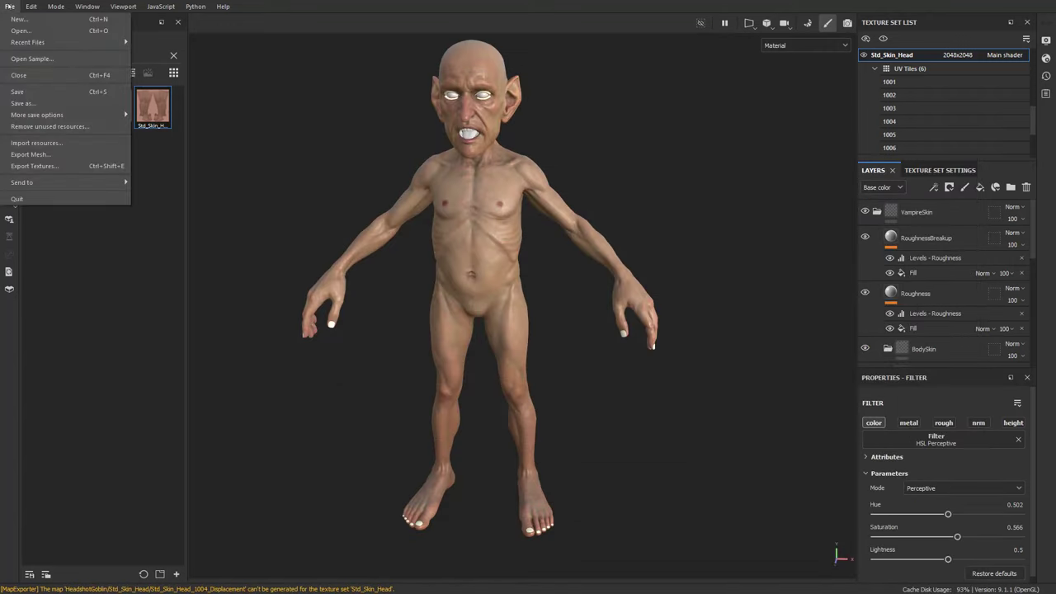
click(24, 105)
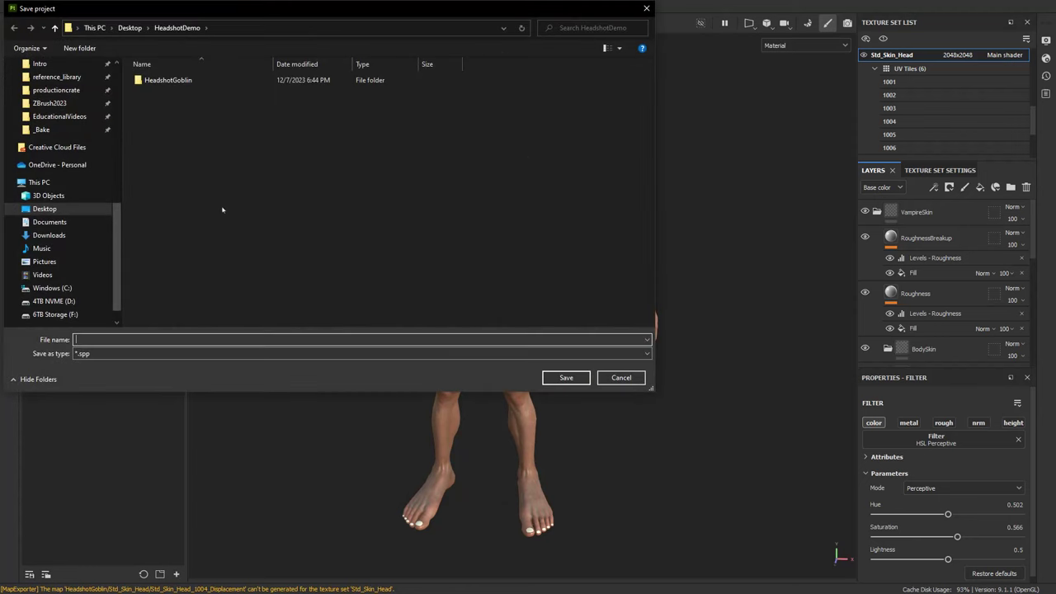
text(HeadshotGoblinPainter)
key(Return)
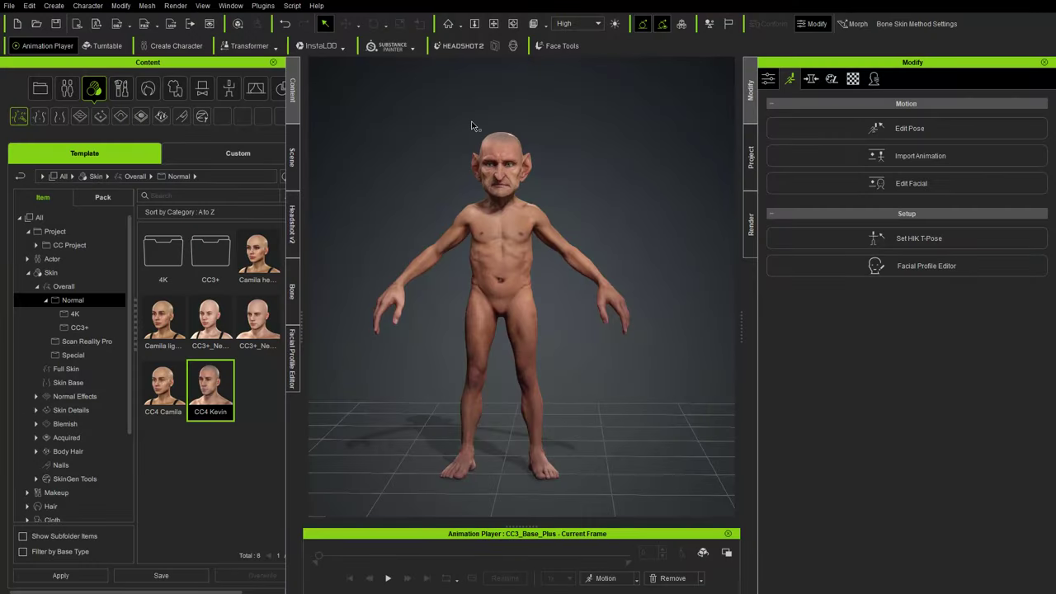
- Switch to Character Creator and update the goblin's textures from Substance Painter using the HeadshotGoblin folder
click(388, 45)
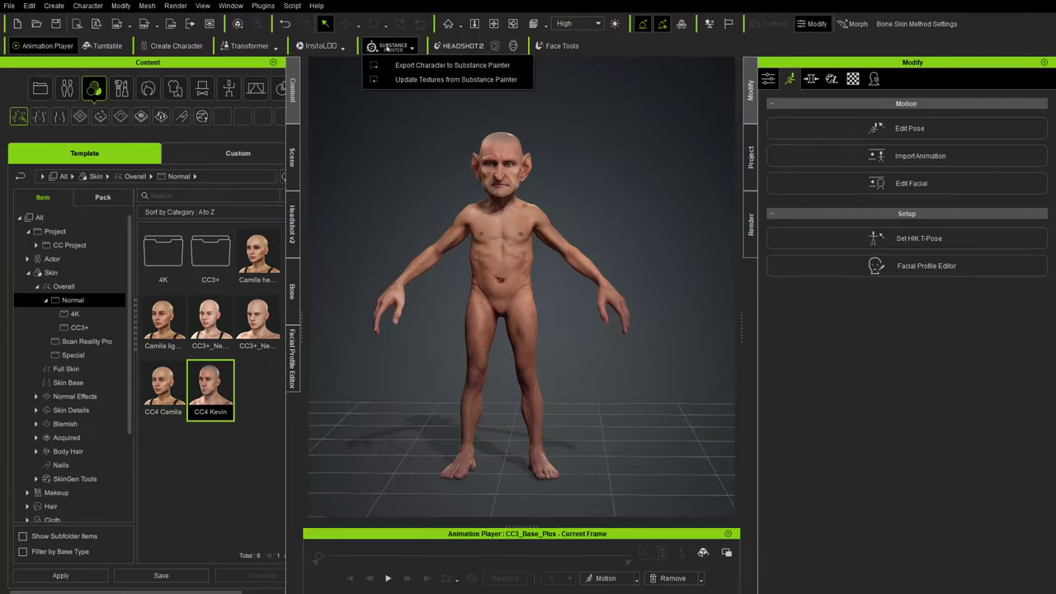
click(397, 79)
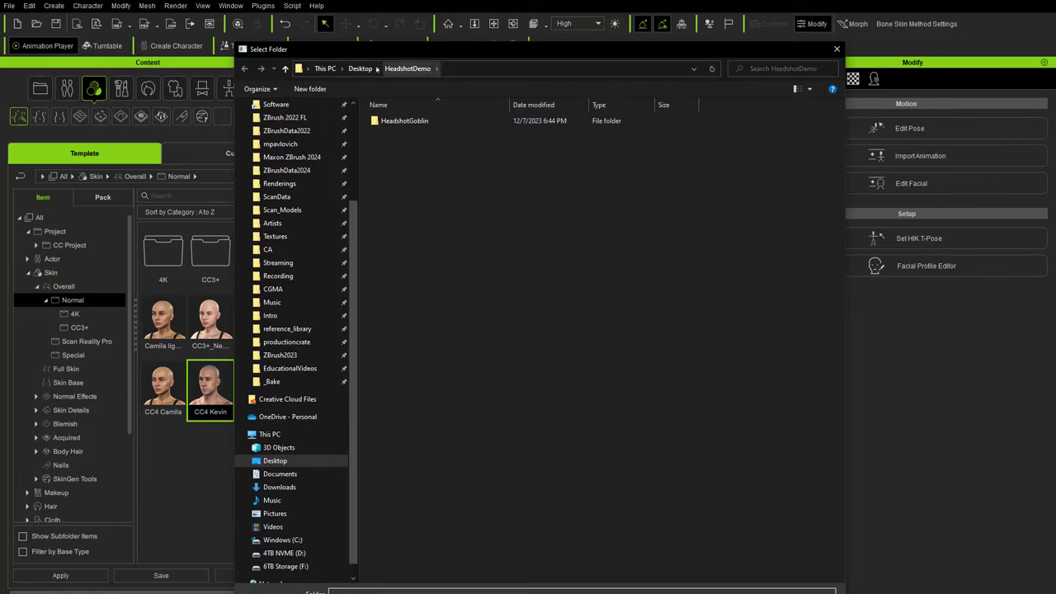
double_click(405, 121)
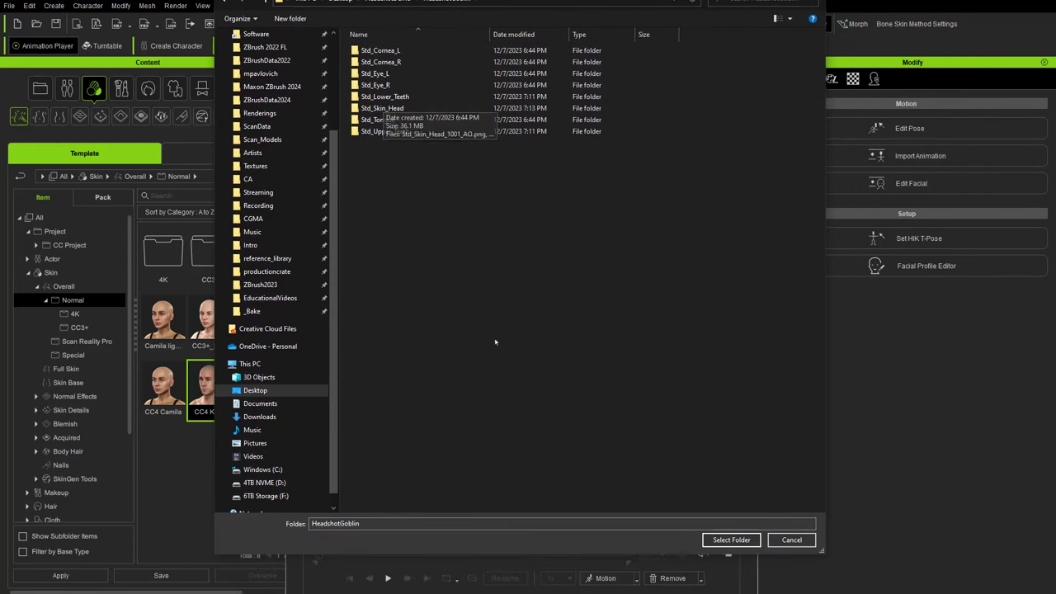
click(731, 539)
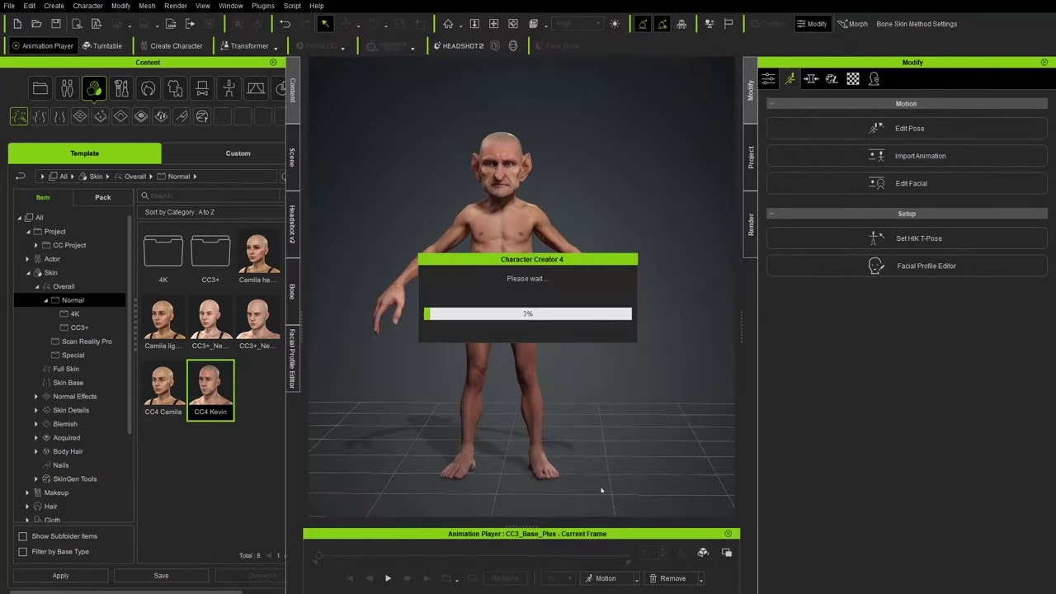
click(768, 372)
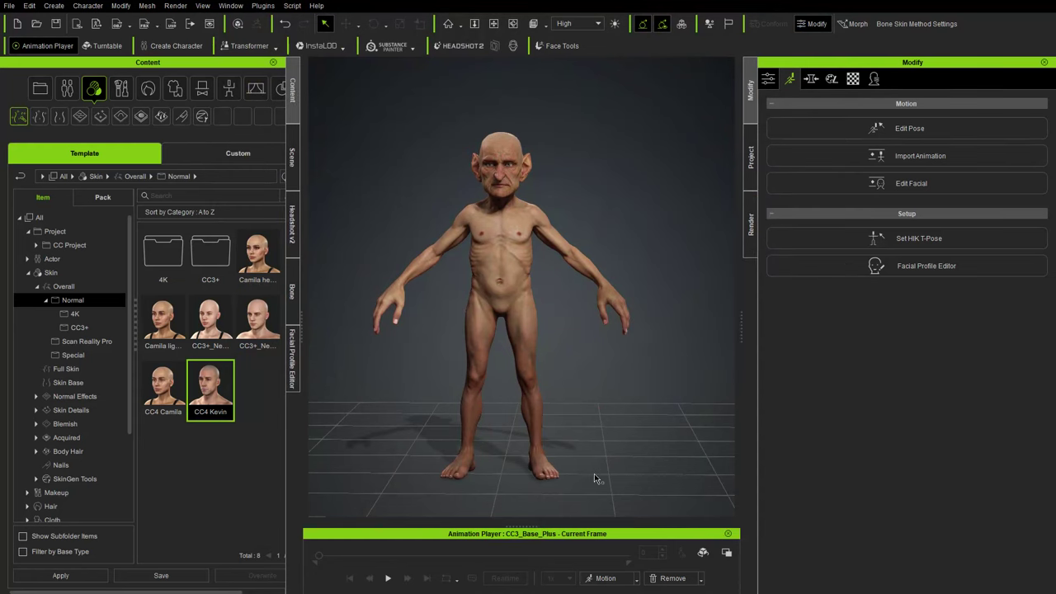
- Apply the Authority light room from the Stage content to the goblin's scene
right_drag(594, 377, 575, 341)
click(293, 146)
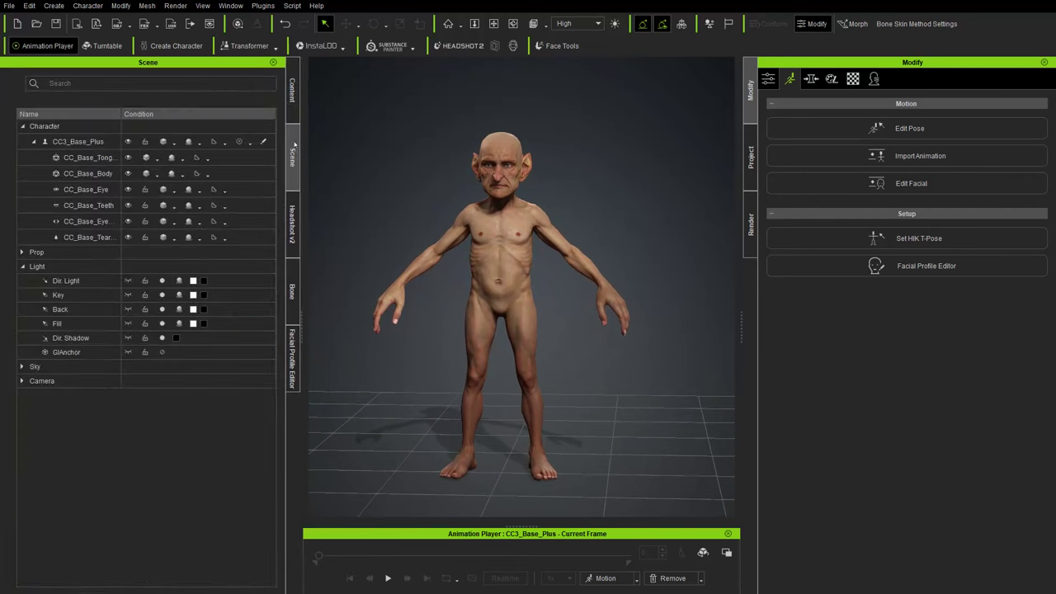
click(292, 97)
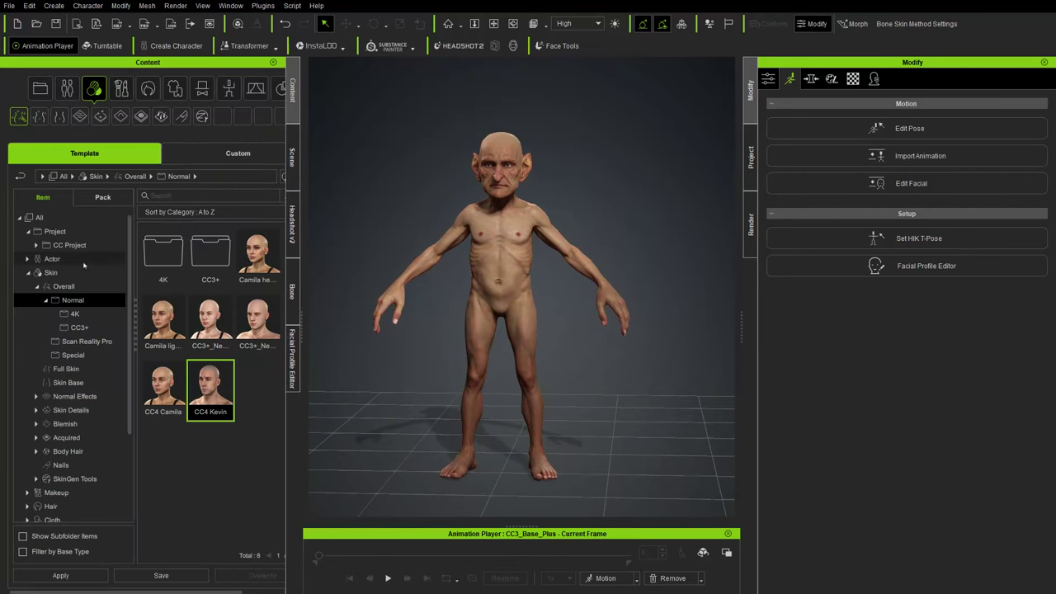
click(28, 272)
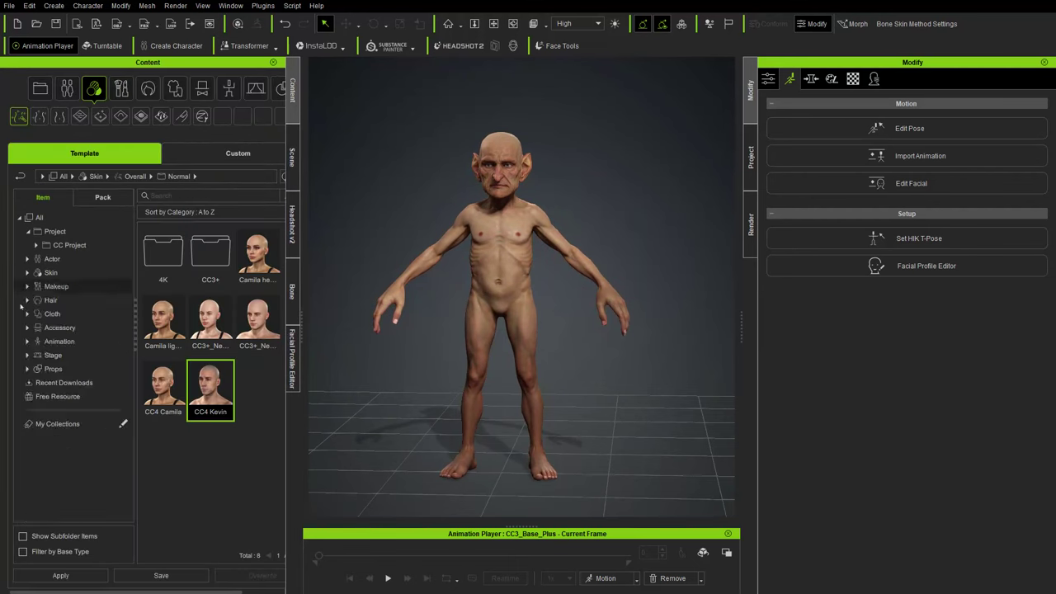
click(27, 355)
click(70, 368)
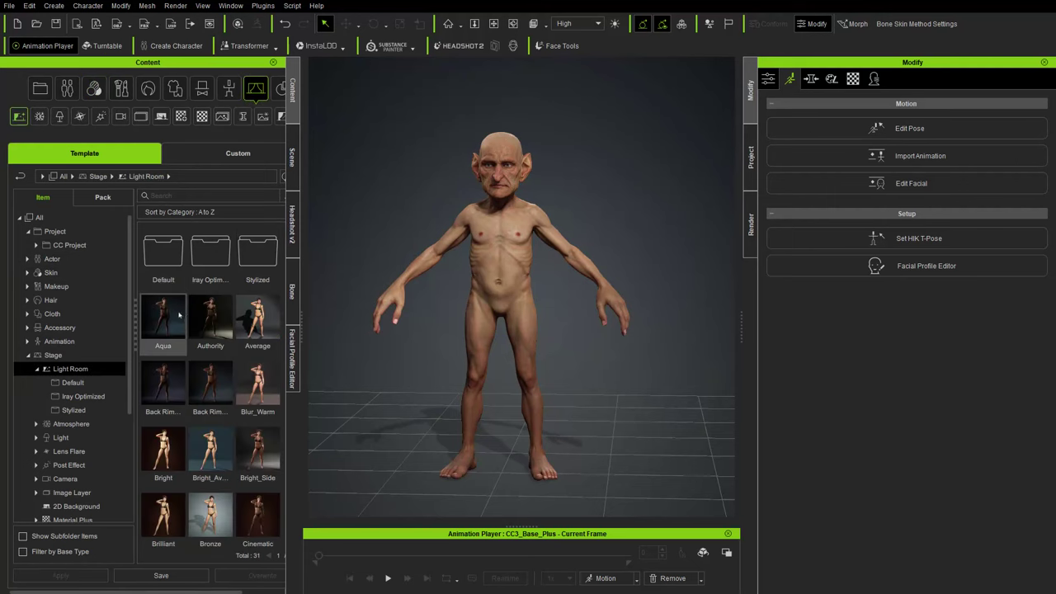
double_click(208, 324)
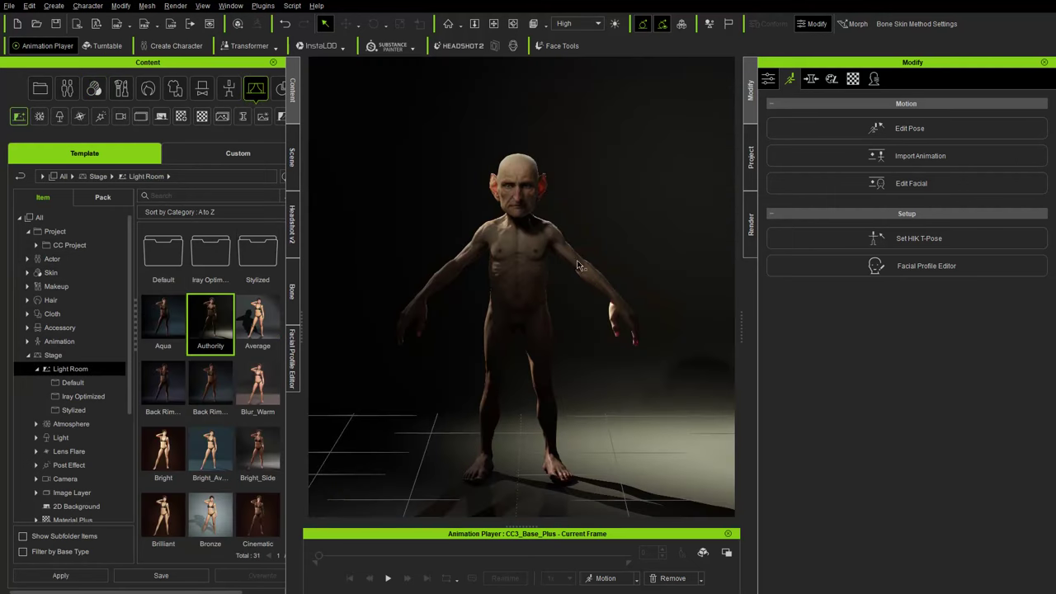
- Select the Point light and move it down toward the goblin
scroll(578, 265, down, 5)
click(292, 155)
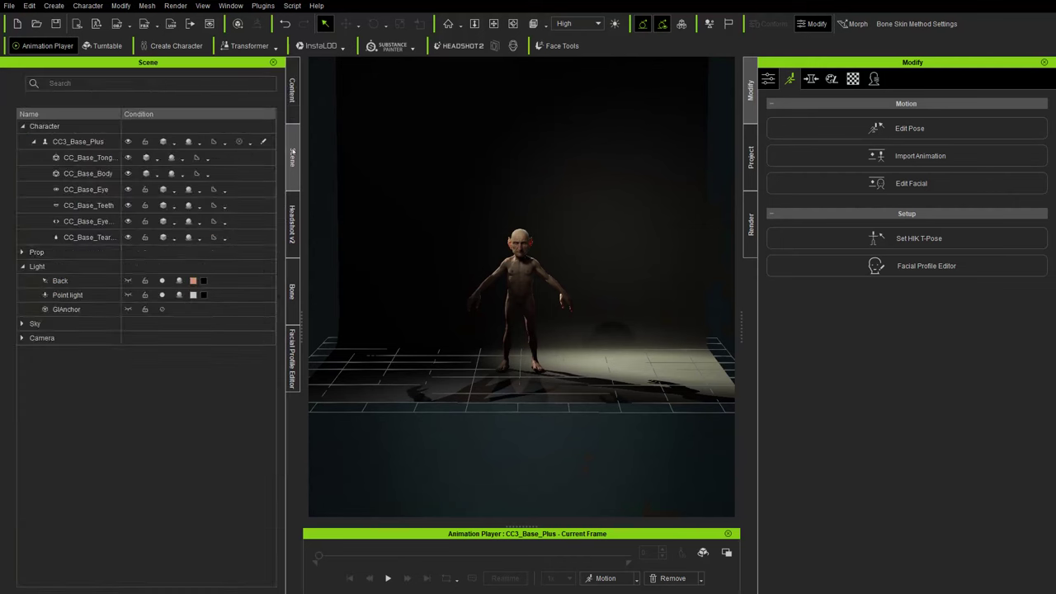
click(72, 294)
middle_drag(490, 207, 500, 281)
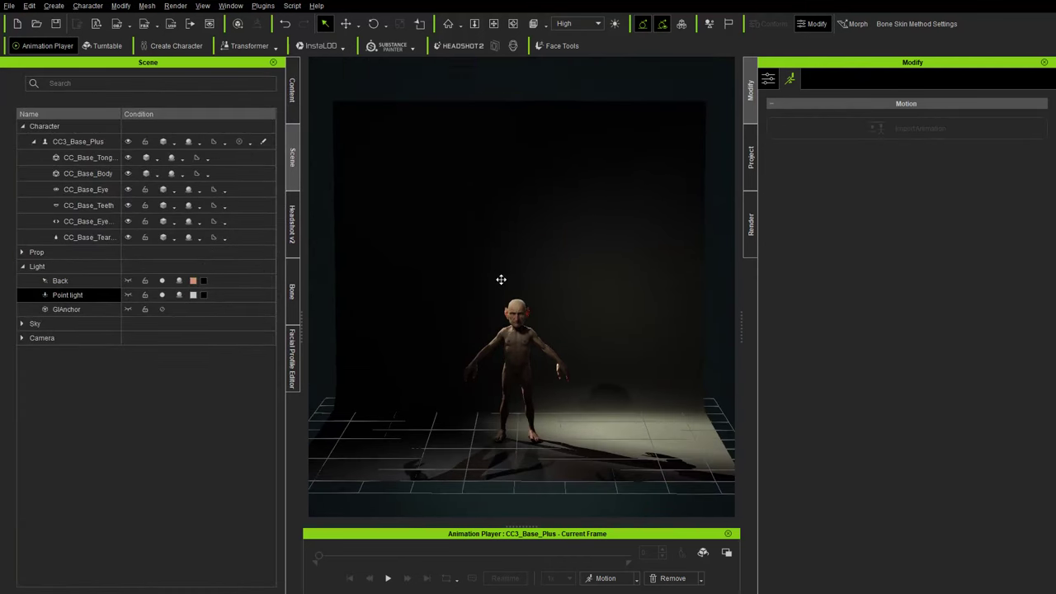
key(w)
middle_drag(497, 145, 485, 252)
drag(448, 116, 472, 233)
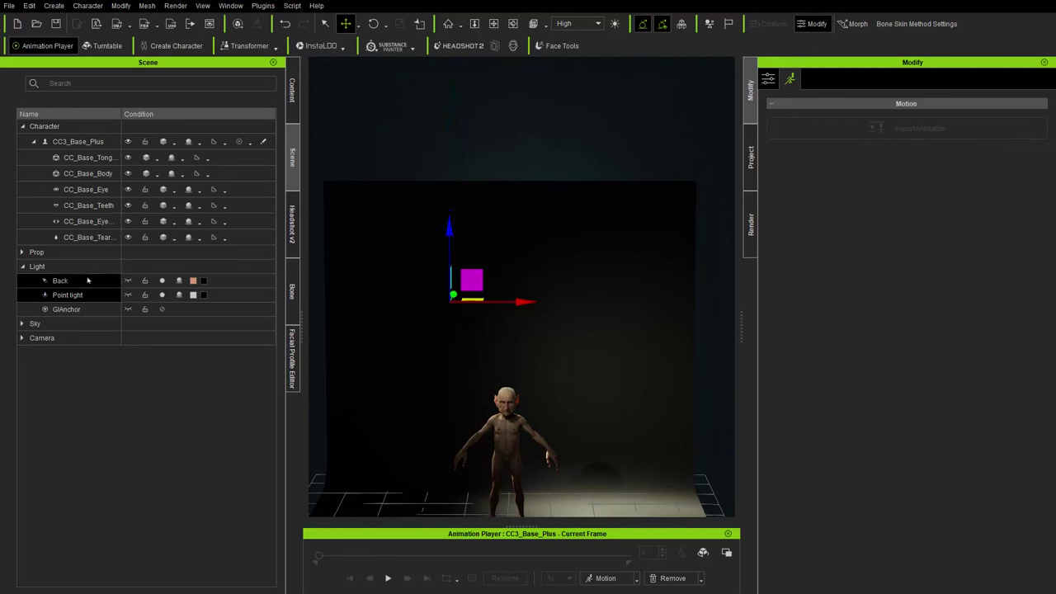
- Find the Light Sets_1 prop in the scene and lower it to a Z position of about 133
double_click(62, 282)
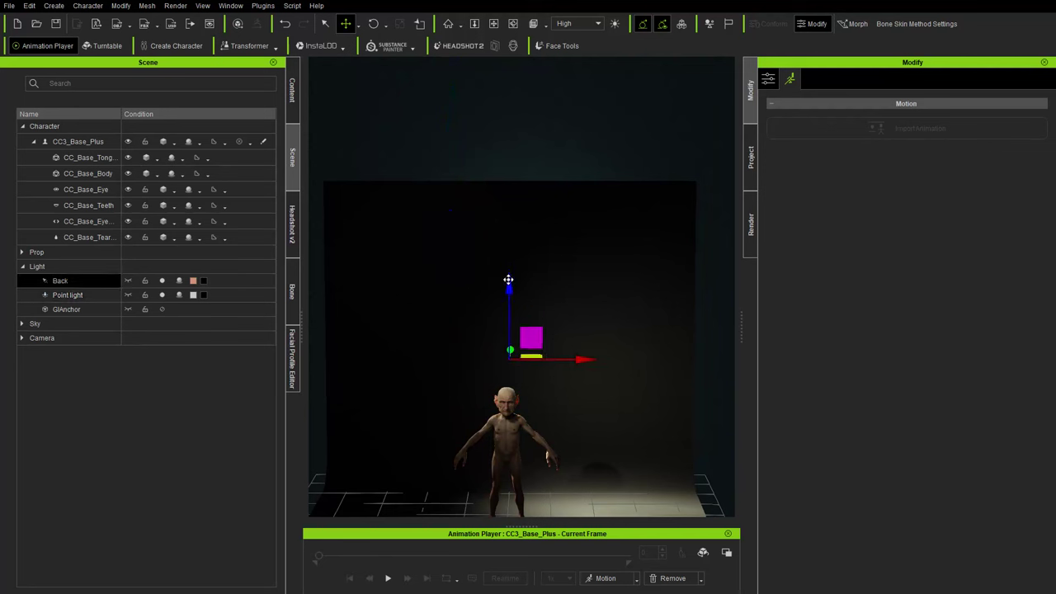
click(68, 295)
click(22, 253)
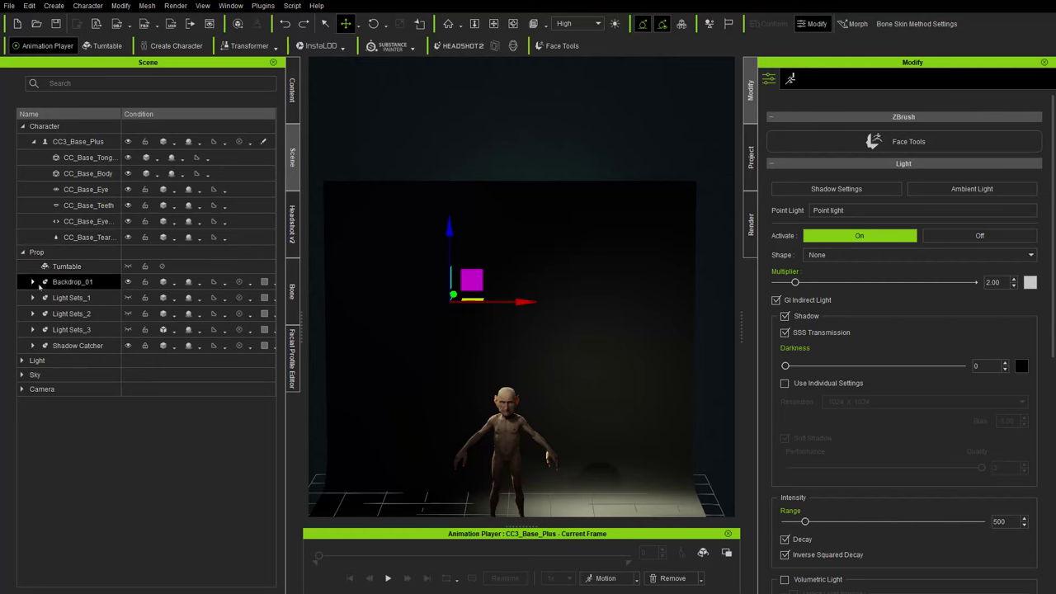
click(71, 297)
click(33, 297)
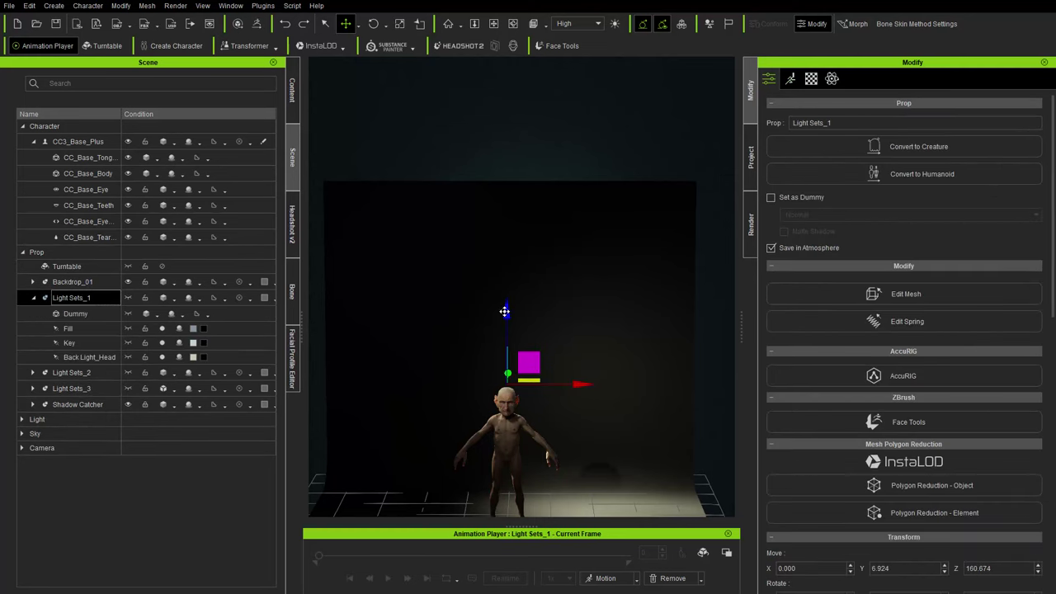
drag(505, 312, 503, 339)
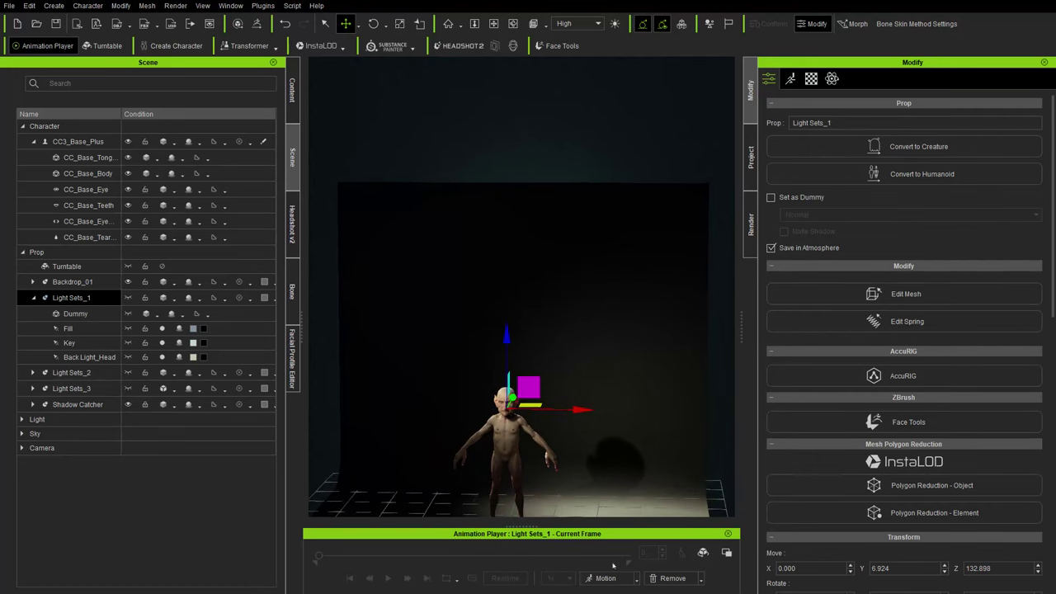
- Frame the face of CC3_Base_Plus and set its Eyeball Move R morph to -33
key(n)
alt+right_drag(587, 295, 584, 394)
alt+middle_drag(584, 394, 589, 347)
alt+right_drag(589, 347, 576, 196)
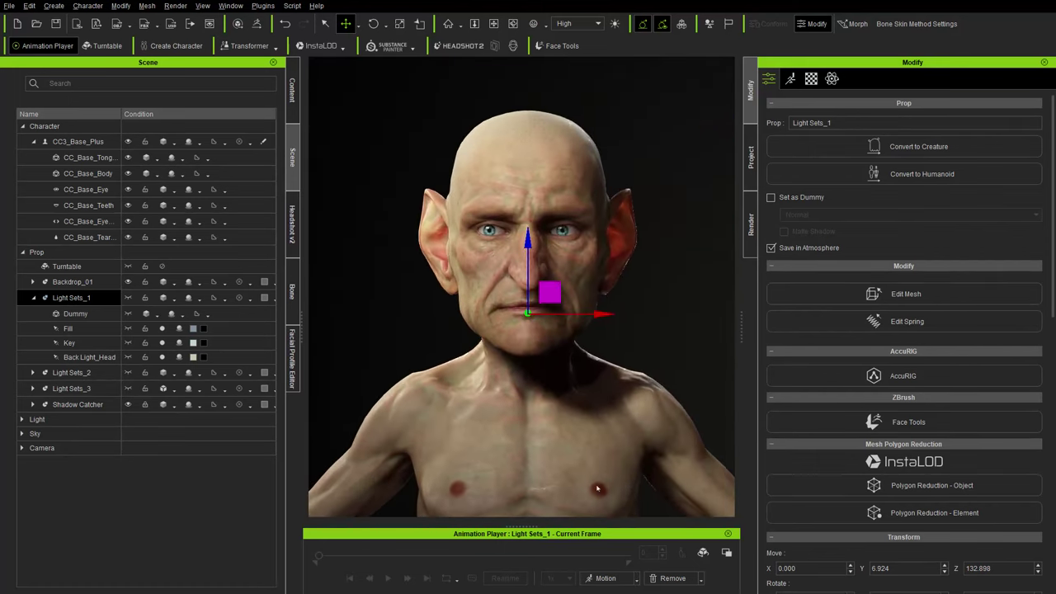
click(68, 142)
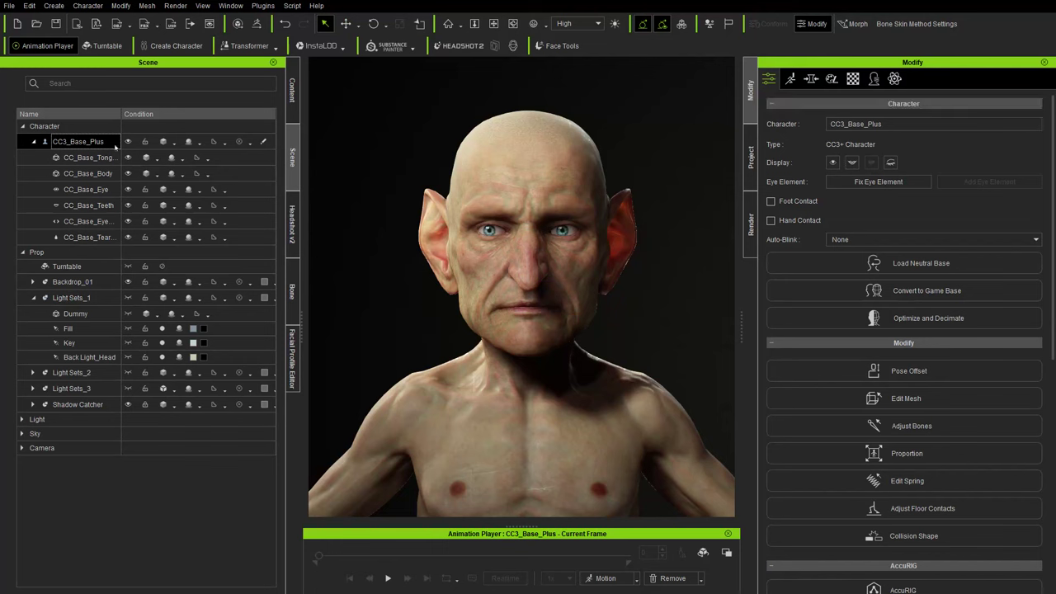
click(811, 78)
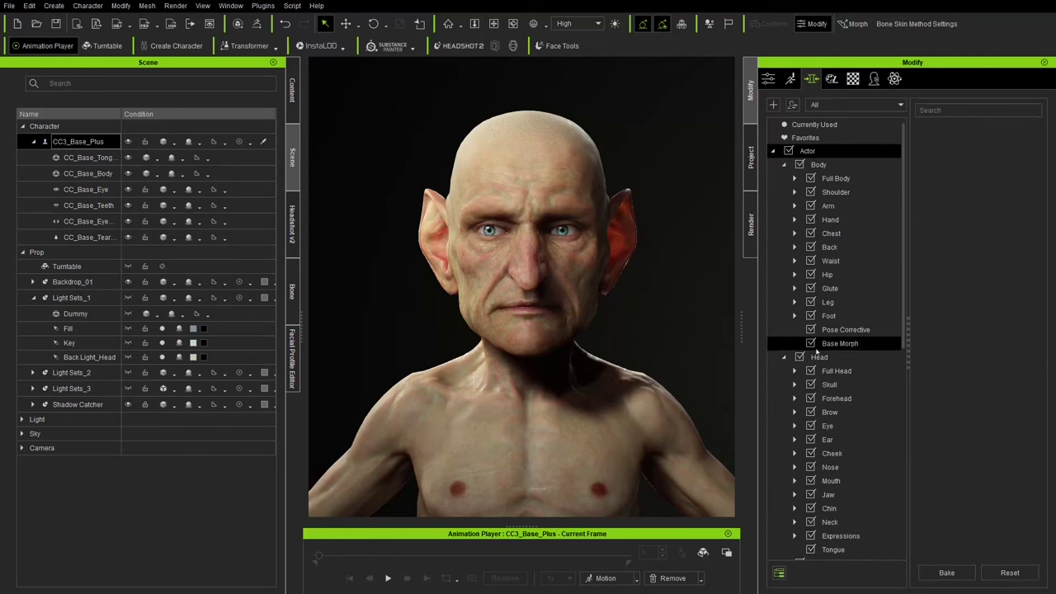
click(795, 425)
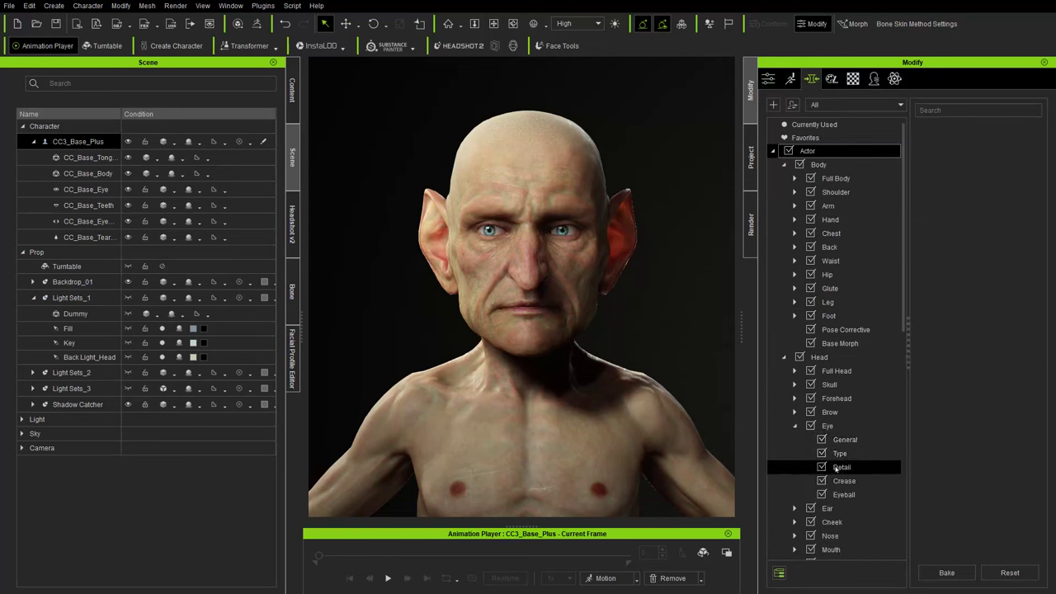
click(842, 494)
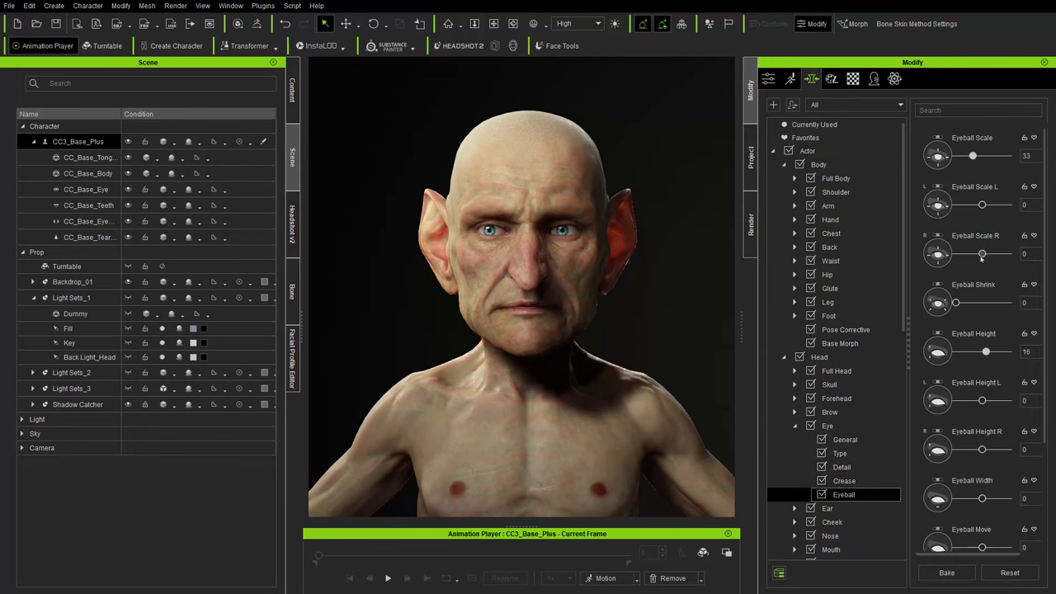
scroll(995, 448, down, 1)
drag(982, 509, 983, 509)
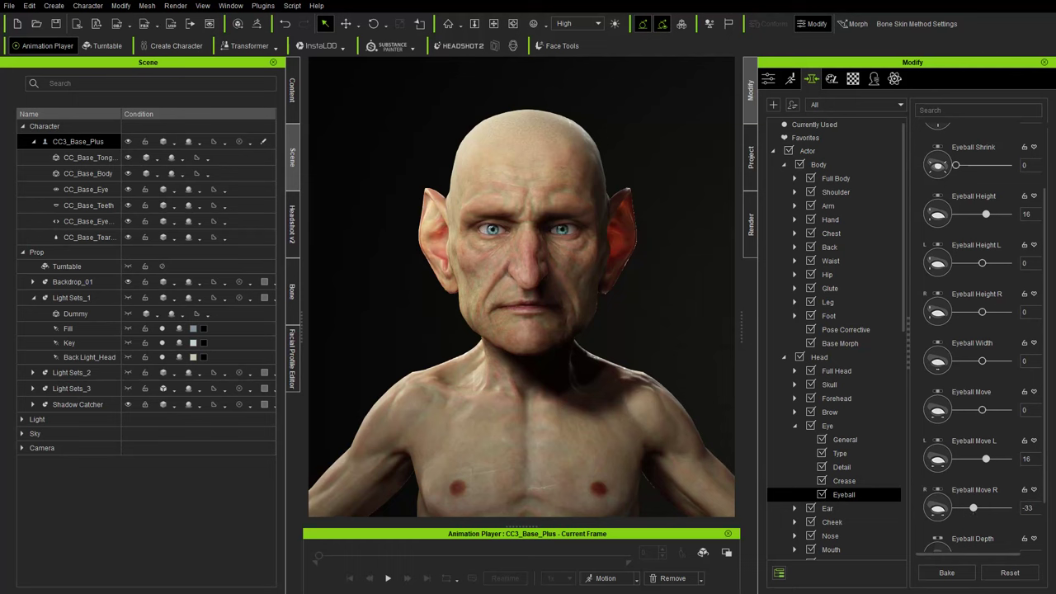
- Play the Wrinkle Check calibration motion calibration_live on the goblin to examine the facial wrinkles
click(768, 79)
click(605, 578)
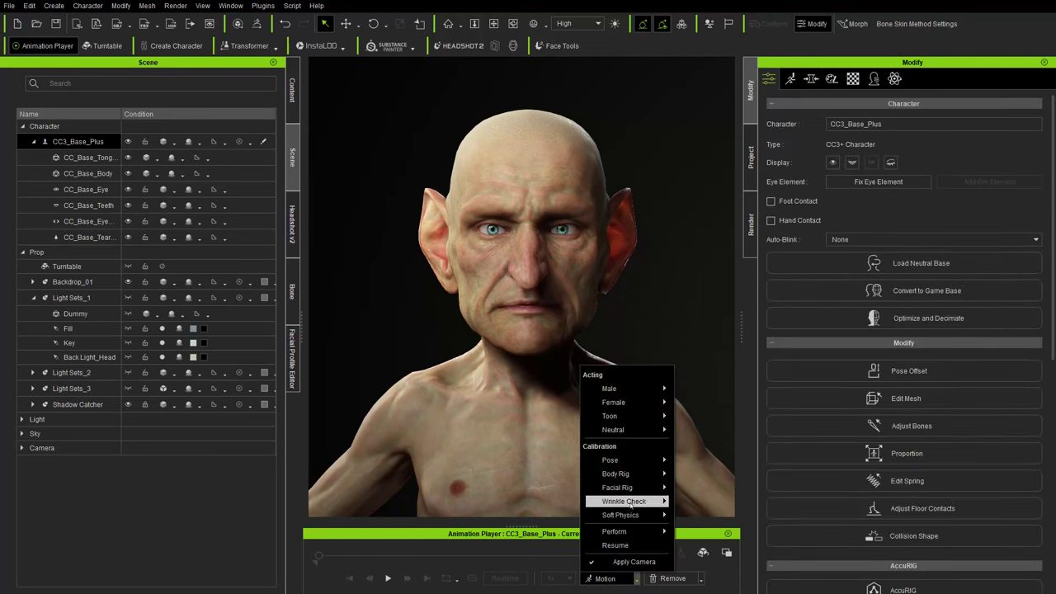
mouse_move(631, 502)
click(702, 529)
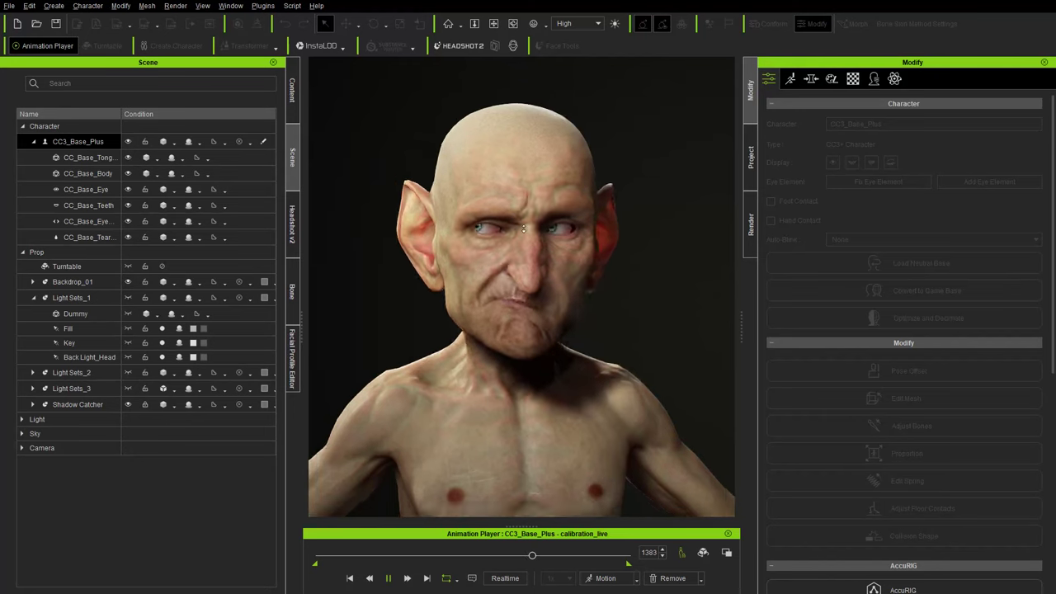
- Load the Move_AlertWalkA Perform motion on the goblin and play it with the full body in view
scroll(523, 228, down, 5)
scroll(529, 286, down, 3)
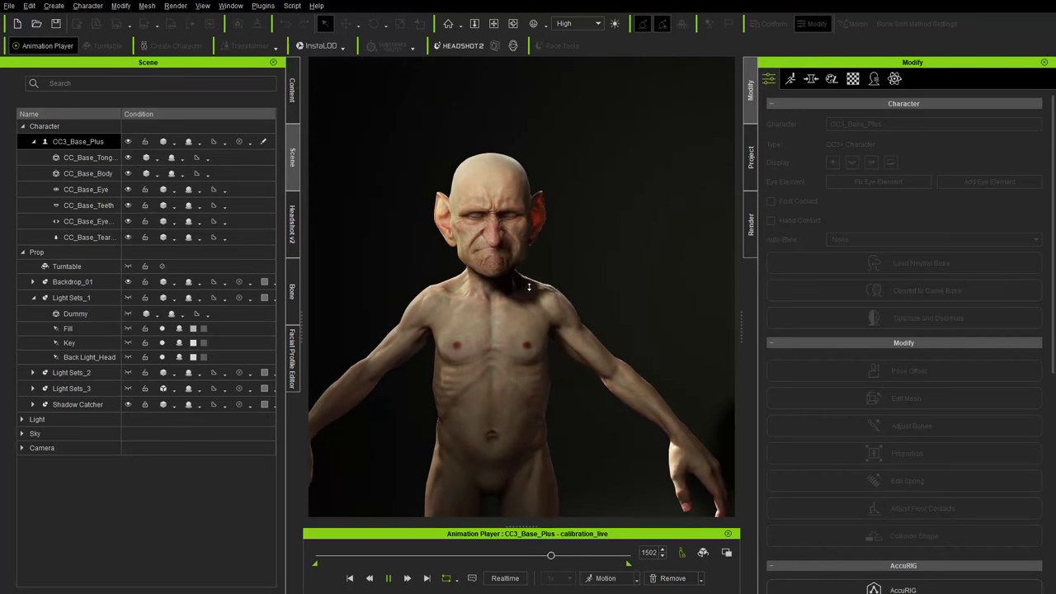
click(605, 581)
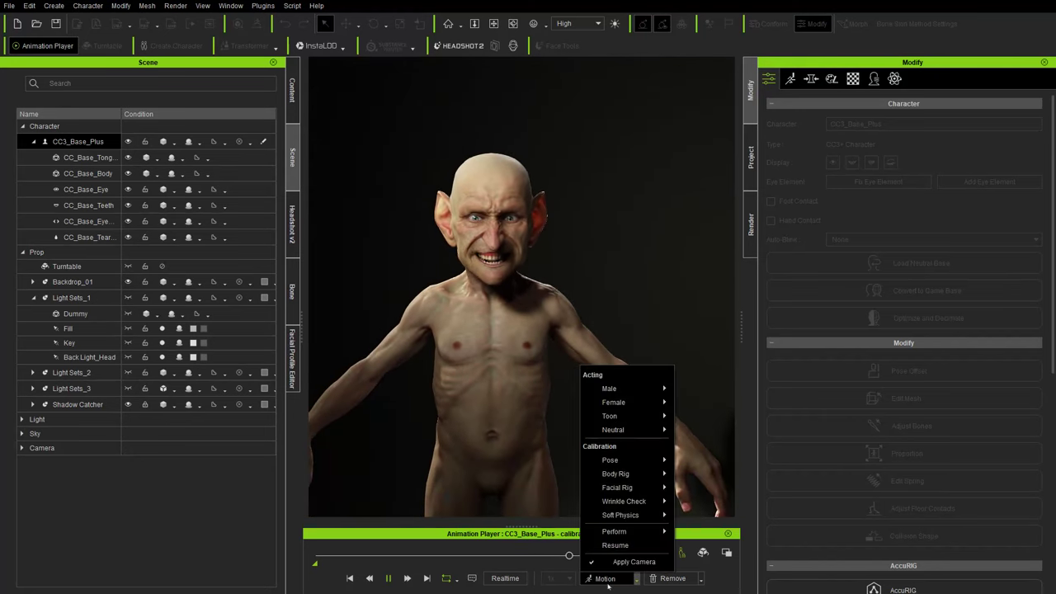
mouse_move(628, 532)
click(718, 371)
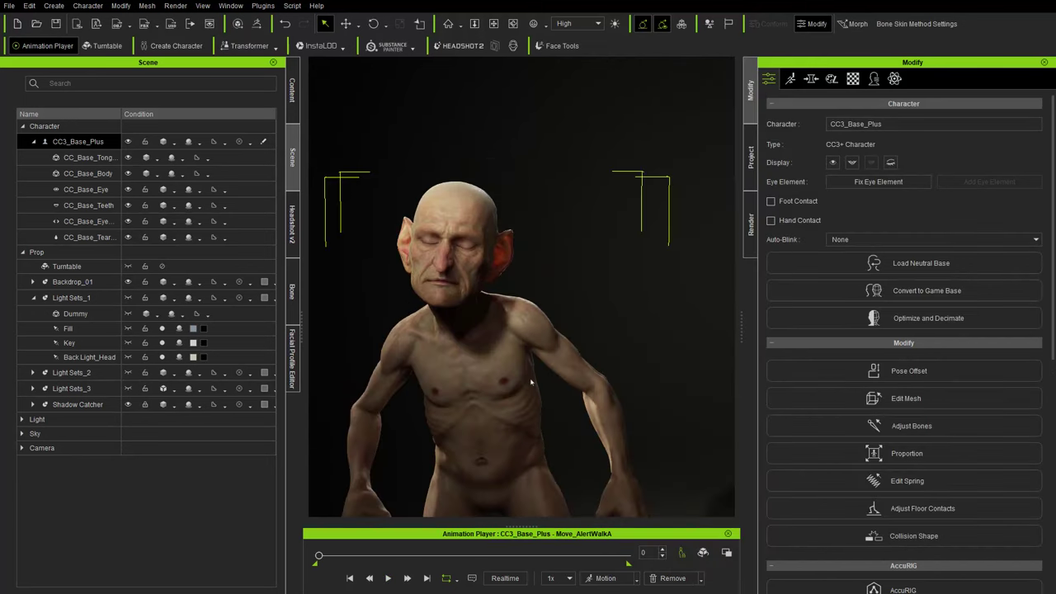
click(388, 578)
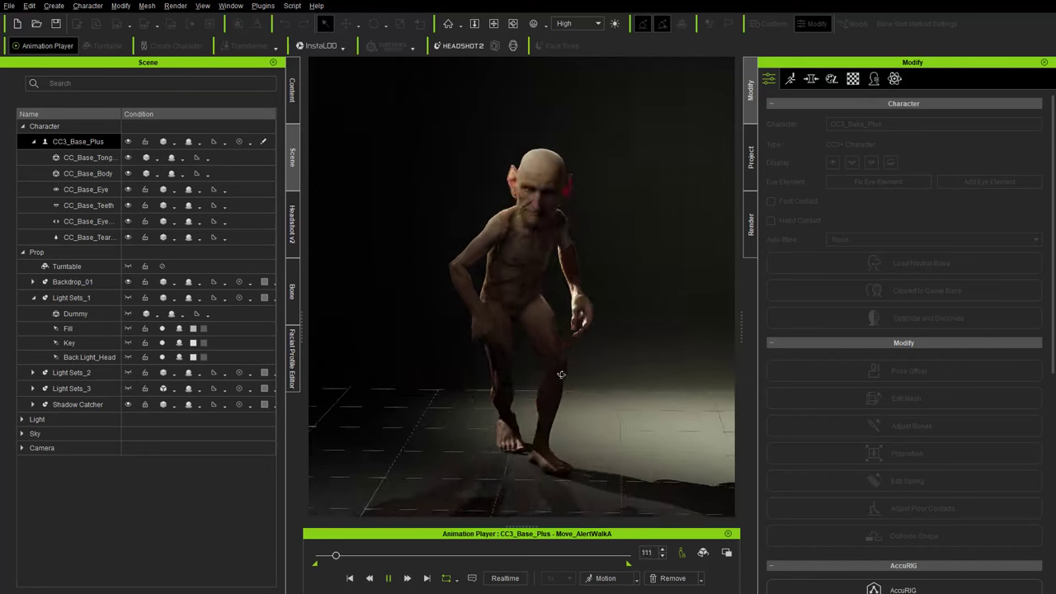